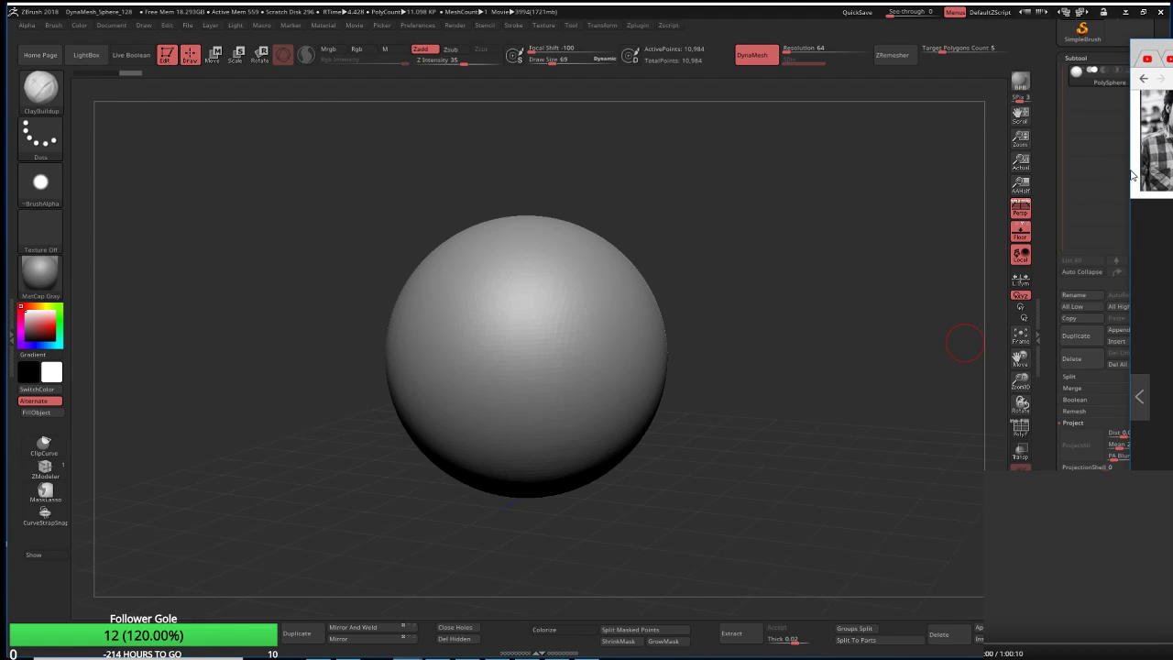
Step: Drag the browser window off to the right so the ZBrush Subtool list is uncovered
drag(1131, 171, 1169, 163)
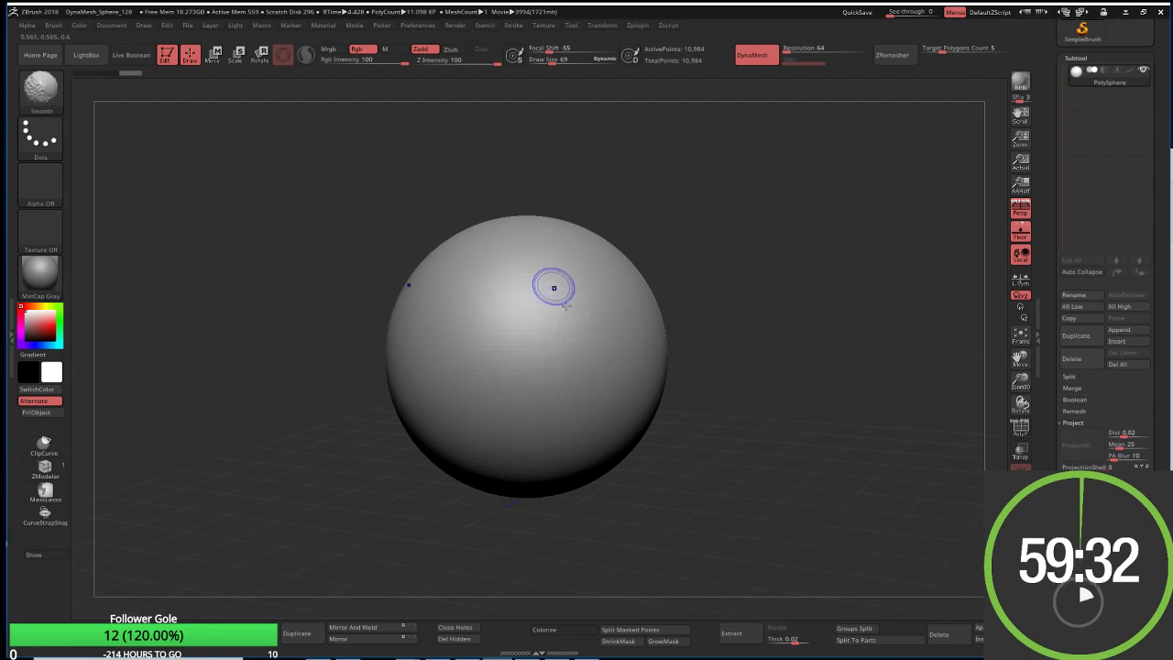
Step: Switch to Move Topological (BMT) and undo an accidental pull on the sphere
mouse_move(636, 192)
mouse_down()
mouse_move(579, 254)
mouse_move(568, 194)
mouse_up()
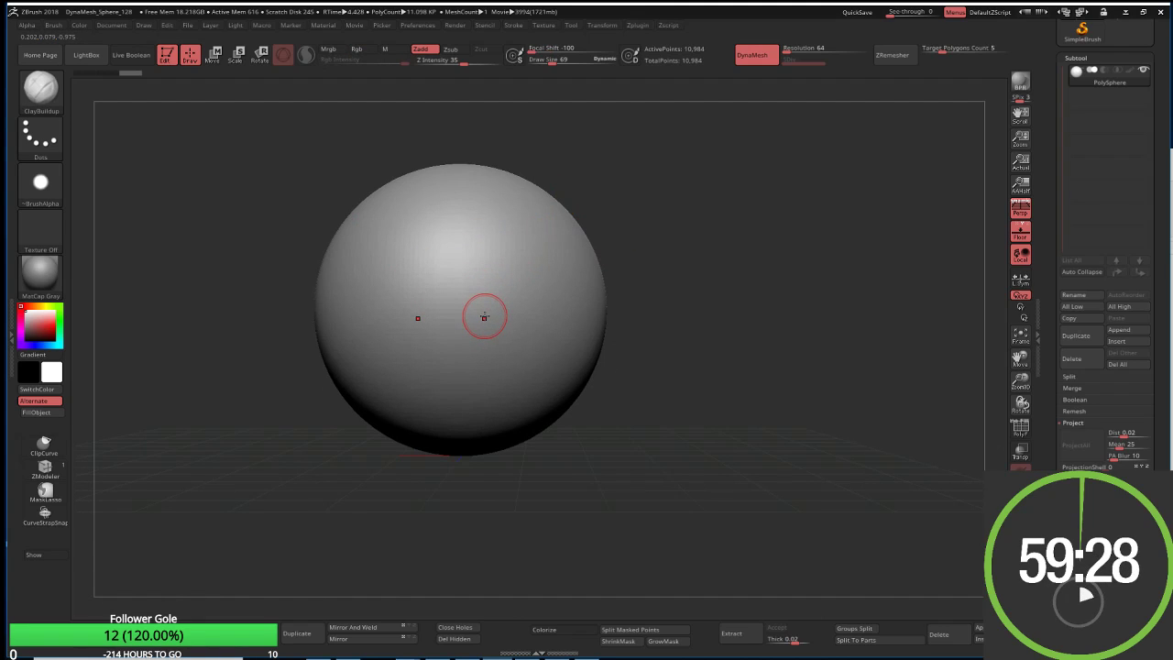
key(b)
key(m)
key(t)
drag(495, 353, 525, 342)
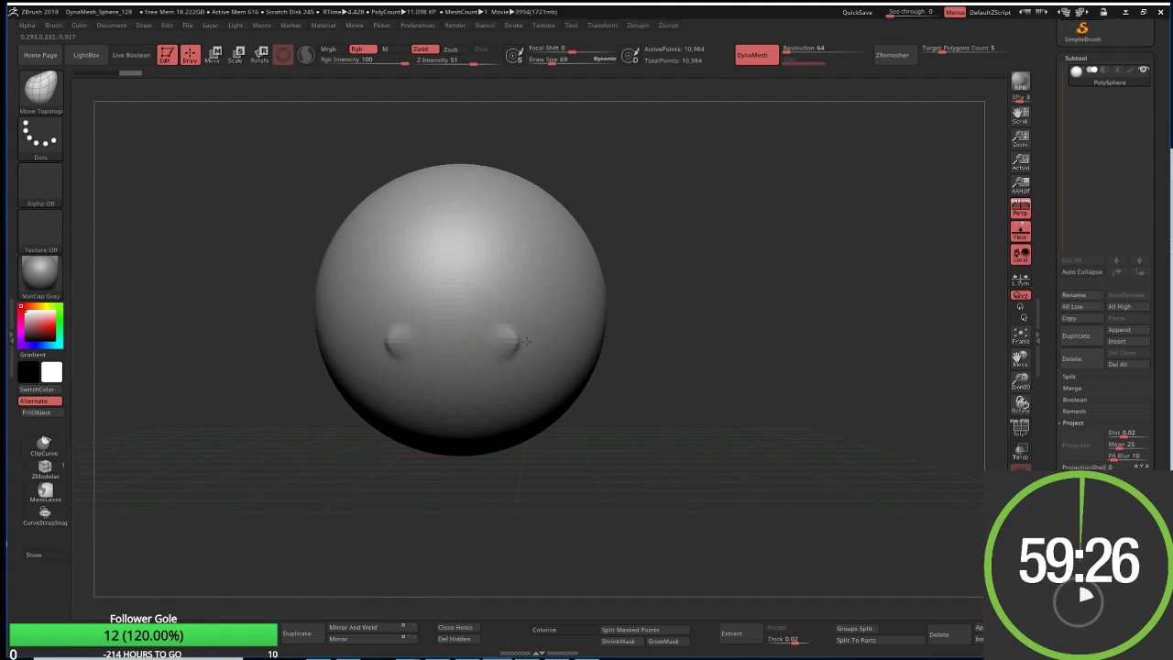
key(ctrl+z)
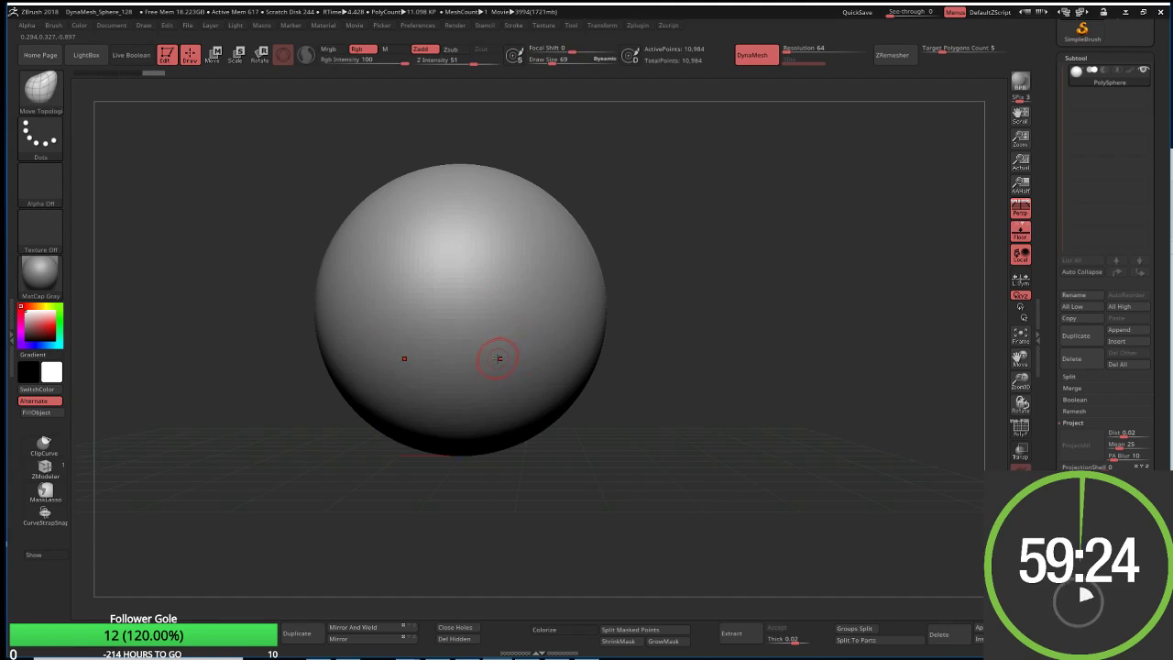
Step: Enlarge the brush and pull the sphere's bottom down into a tapering egg, ending at size 306
key(s)
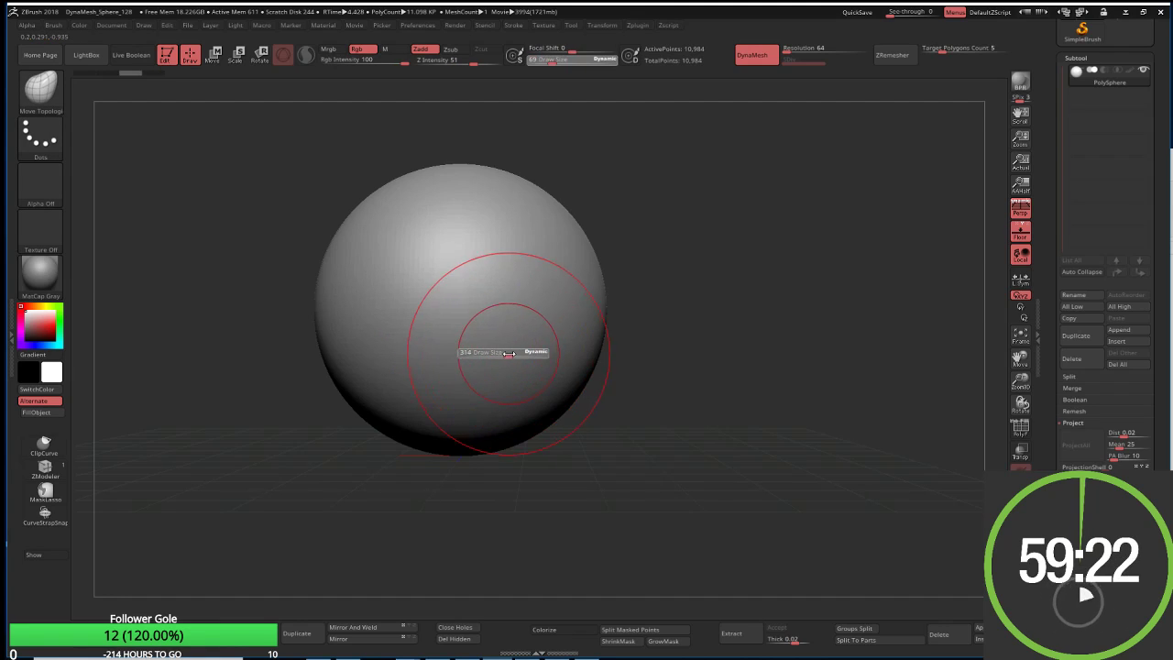
key(s)
mouse_move(430, 430)
mouse_down()
mouse_move(476, 430)
mouse_move(463, 500)
mouse_up()
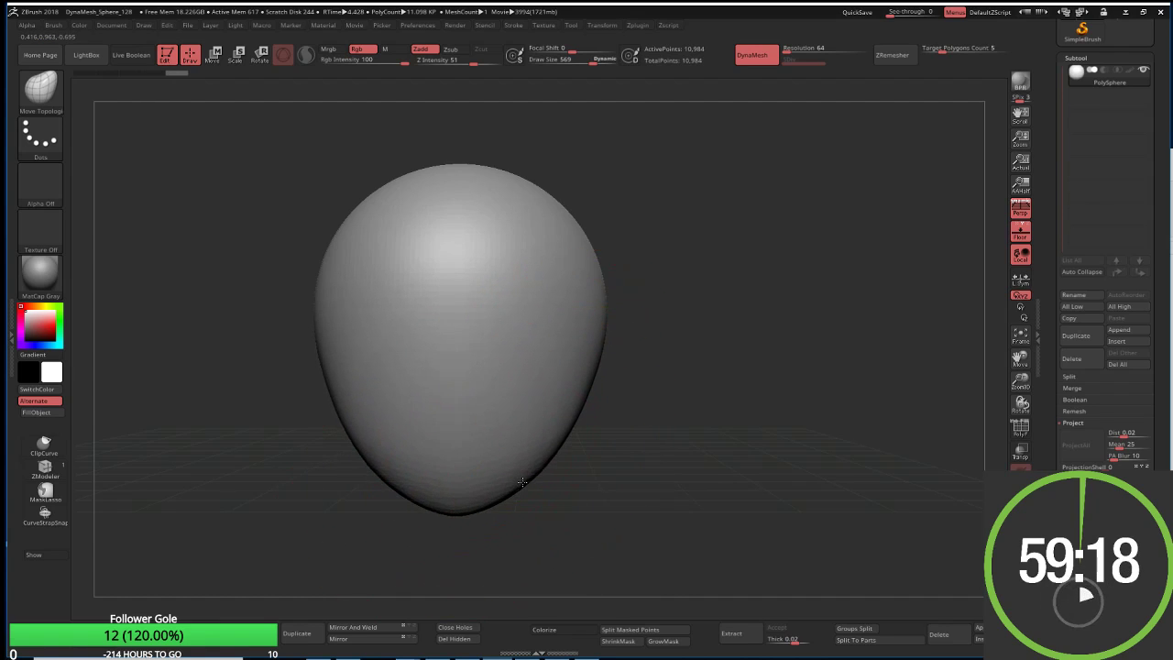
drag(495, 487, 489, 510)
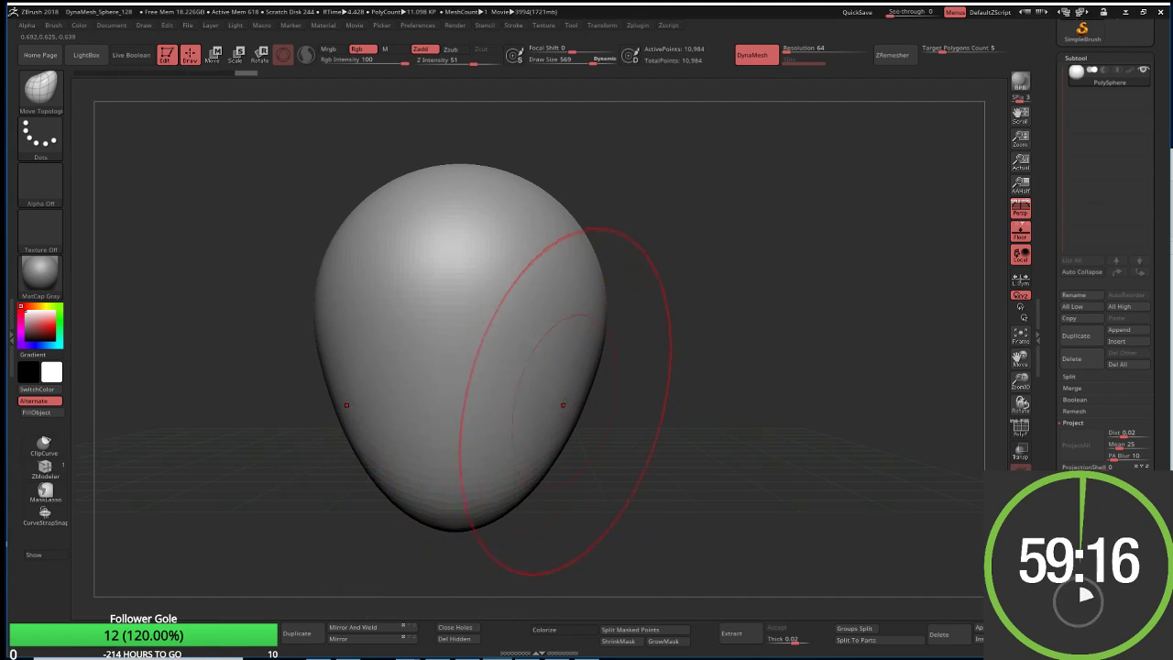
key(s)
mouse_move(570, 417)
mouse_down()
mouse_move(577, 443)
mouse_move(568, 438)
mouse_up()
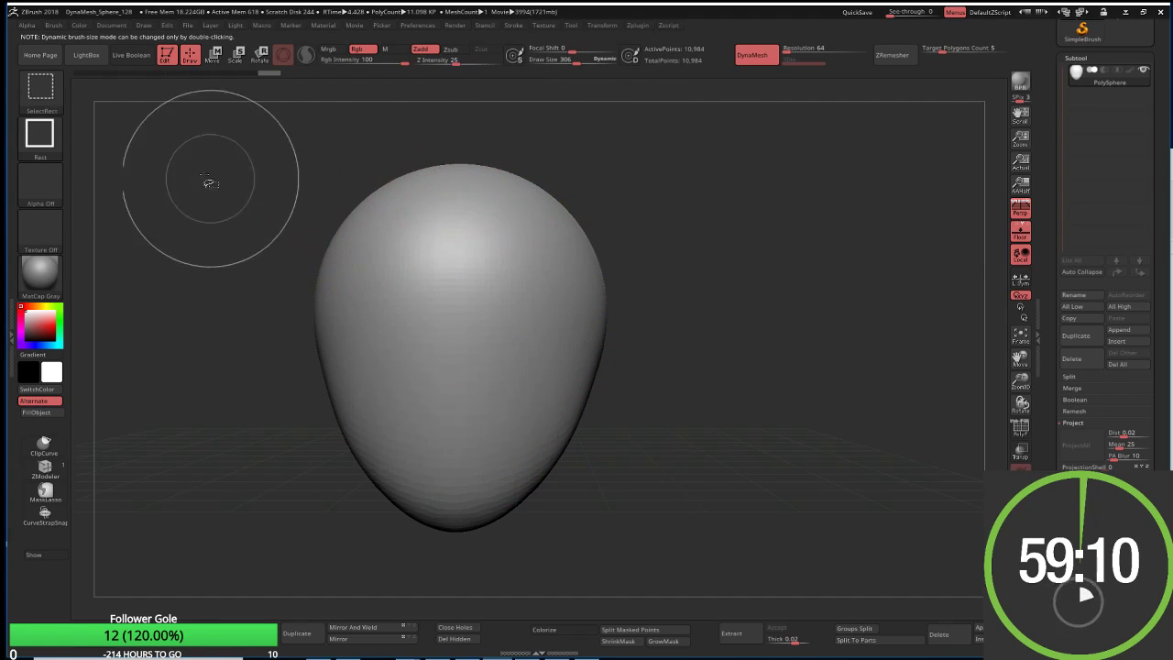
Step: Slice the egg's right side flat with the ClipCurve brush
key(ctrl+shift)
click(35, 90)
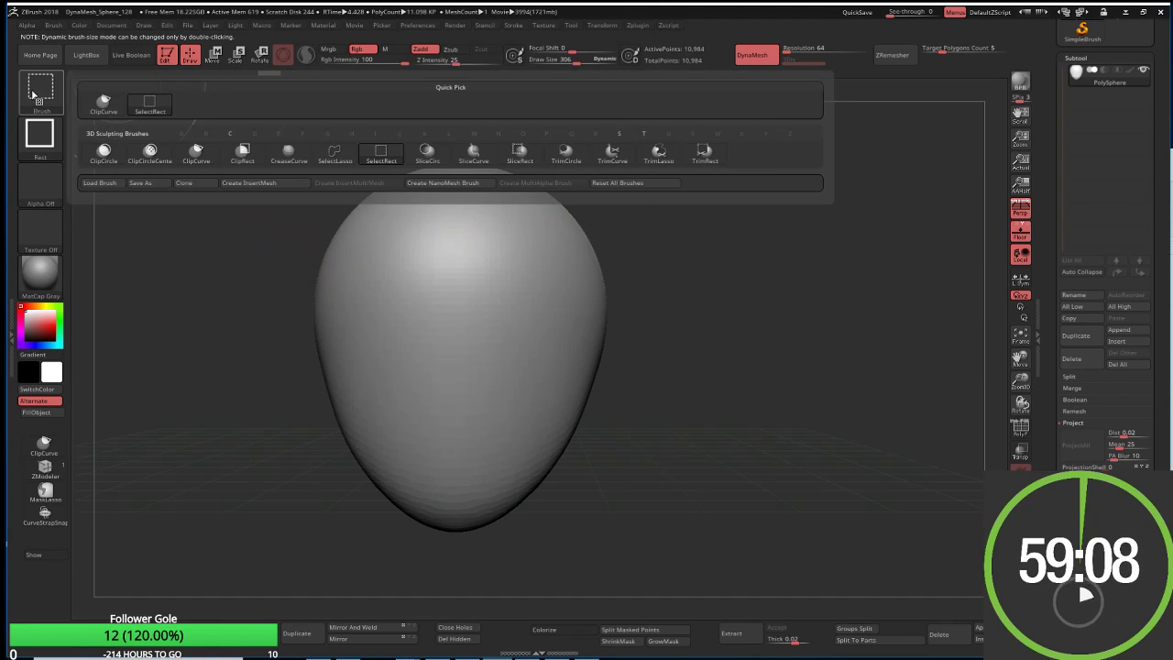
click(101, 103)
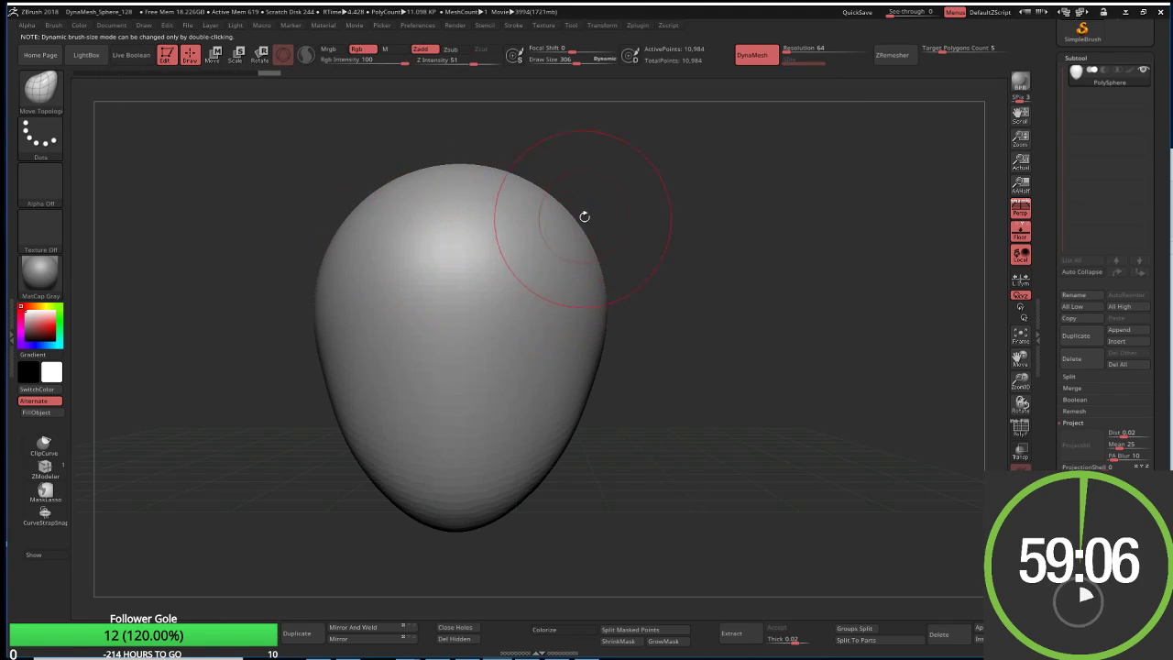
ctrl+shift+drag(575, 192, 574, 547)
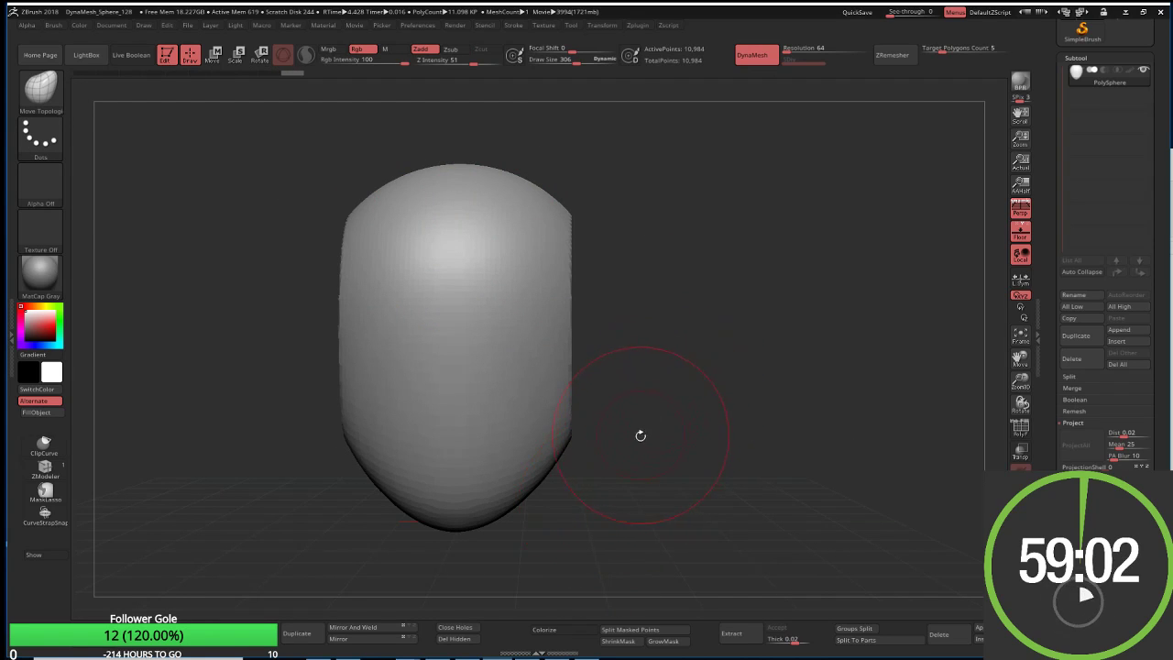
mouse_move(579, 512)
mouse_down()
mouse_move(554, 488)
mouse_move(451, 451)
mouse_up()
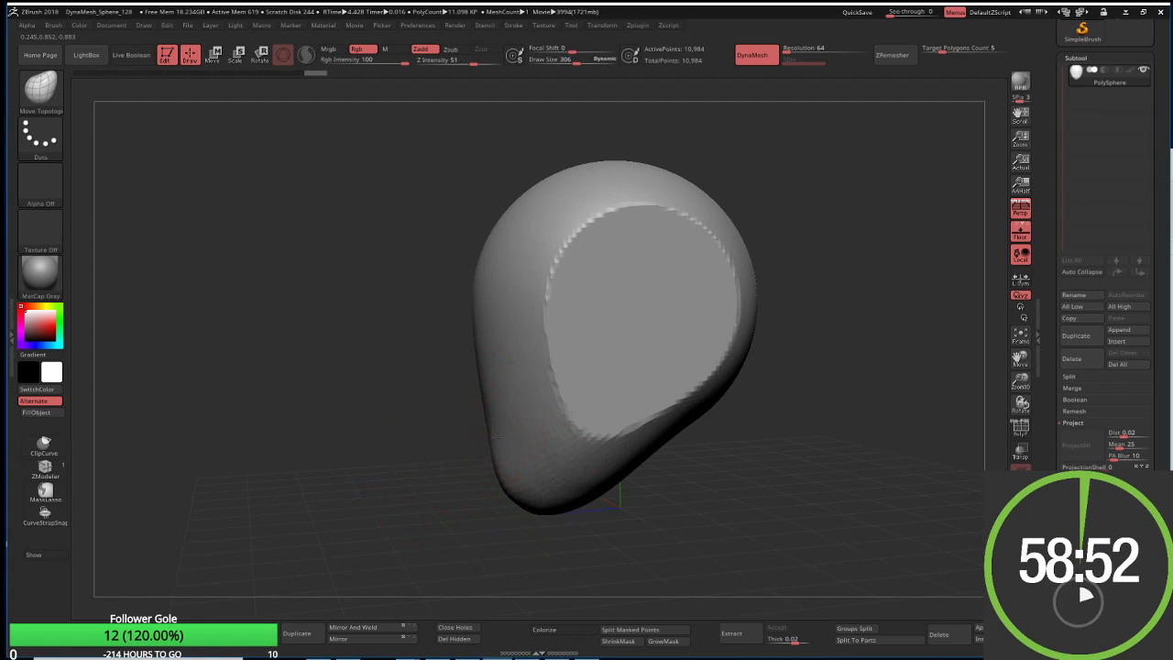
Step: Reshape the lower head, smooth the flat cut round, and nudge the left side with Move Topological
drag(494, 387, 487, 408)
mouse_move(503, 496)
mouse_down()
mouse_move(521, 502)
mouse_move(571, 432)
mouse_up()
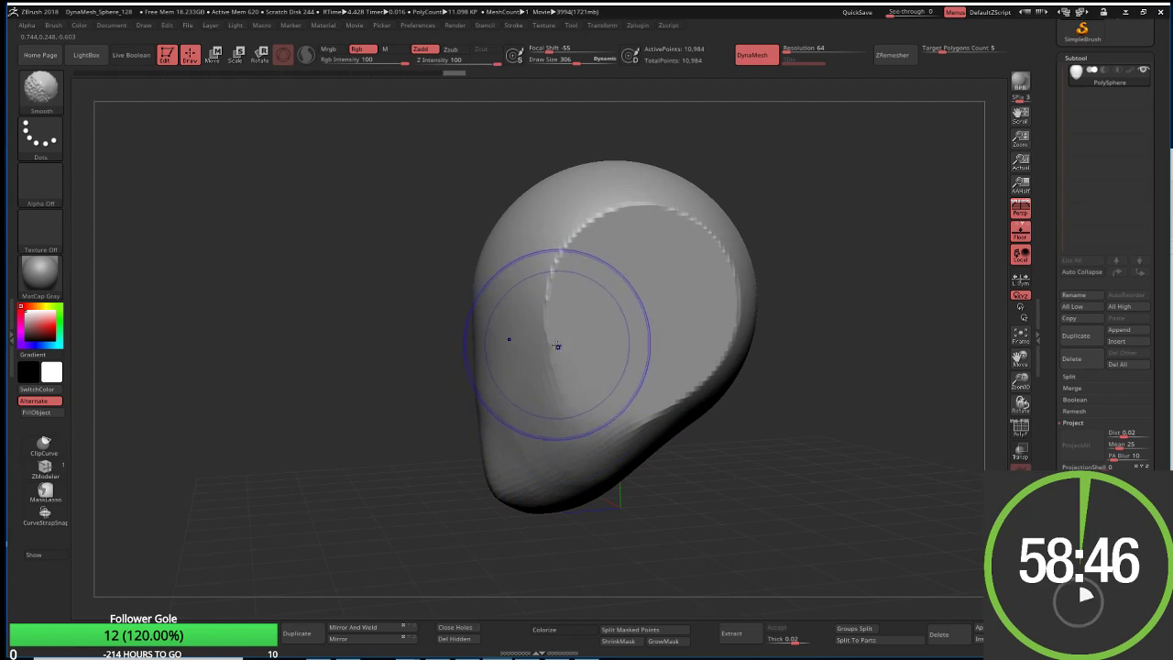
mouse_move(550, 340)
shift+mouse_down()
mouse_move(587, 243)
mouse_move(683, 229)
mouse_move(629, 377)
shift+mouse_up()
key(b)
key(m)
key(t)
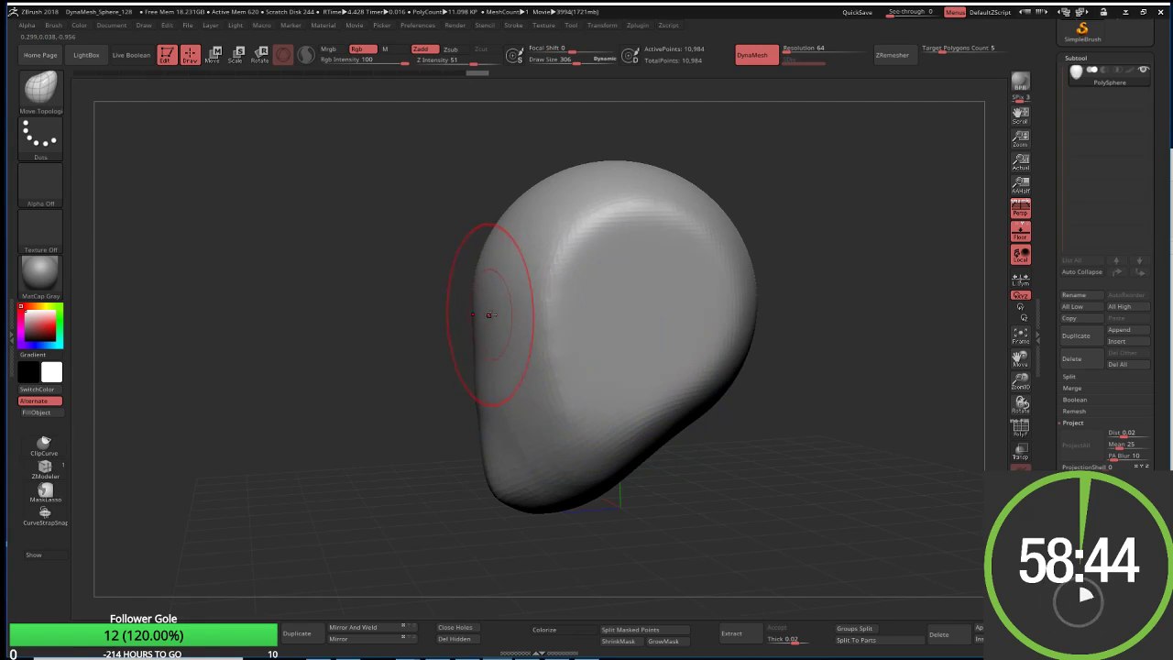
mouse_move(498, 302)
mouse_down()
mouse_move(549, 320)
mouse_move(491, 320)
mouse_move(464, 346)
mouse_up()
Step: Build a nose ridge up the face centre with ClayBuildup at Draw Size 114, then lower Z Intensity
key(b)
key(c)
key(b)
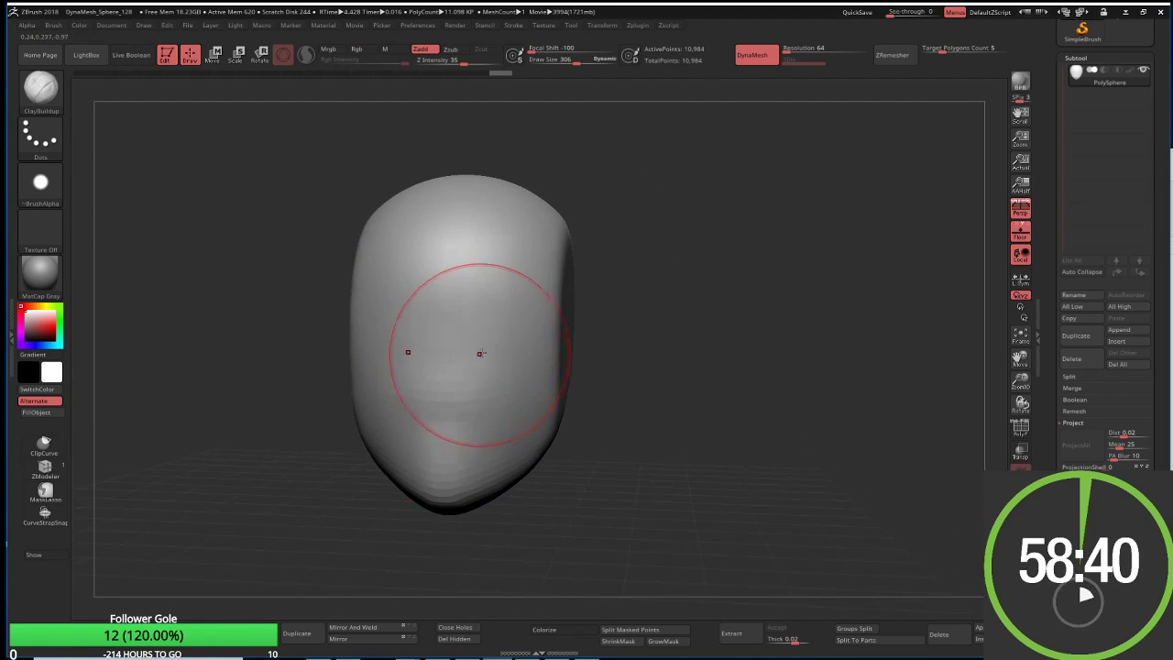
key(s)
drag(464, 349, 484, 349)
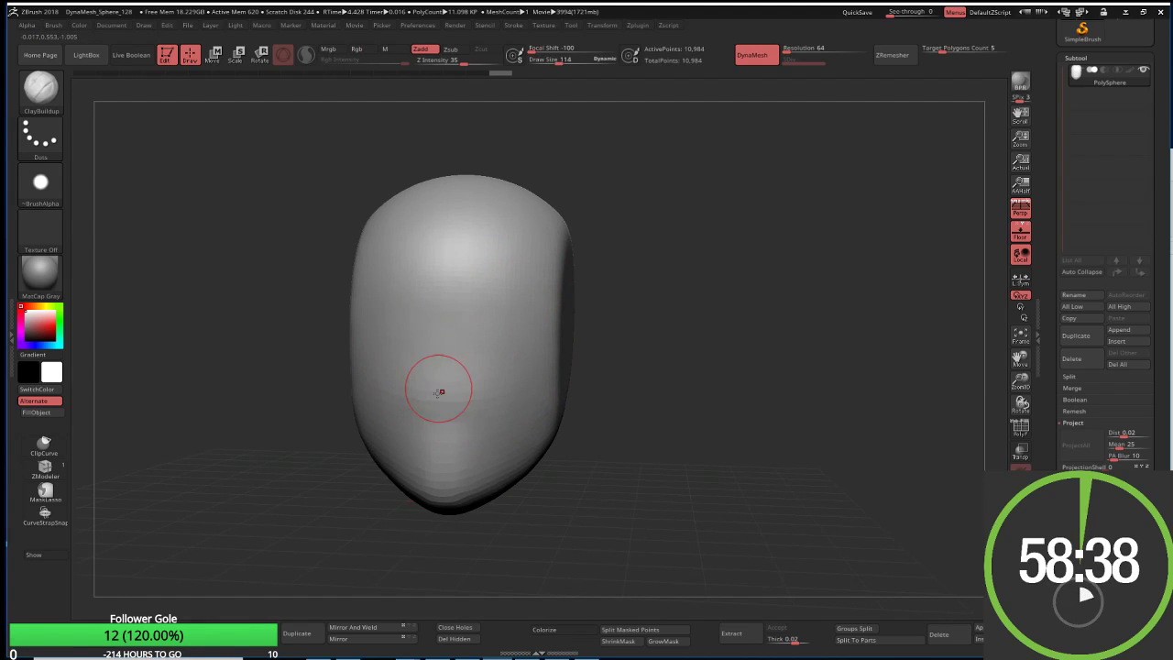
mouse_move(449, 386)
mouse_down()
mouse_move(432, 419)
mouse_move(438, 388)
mouse_up()
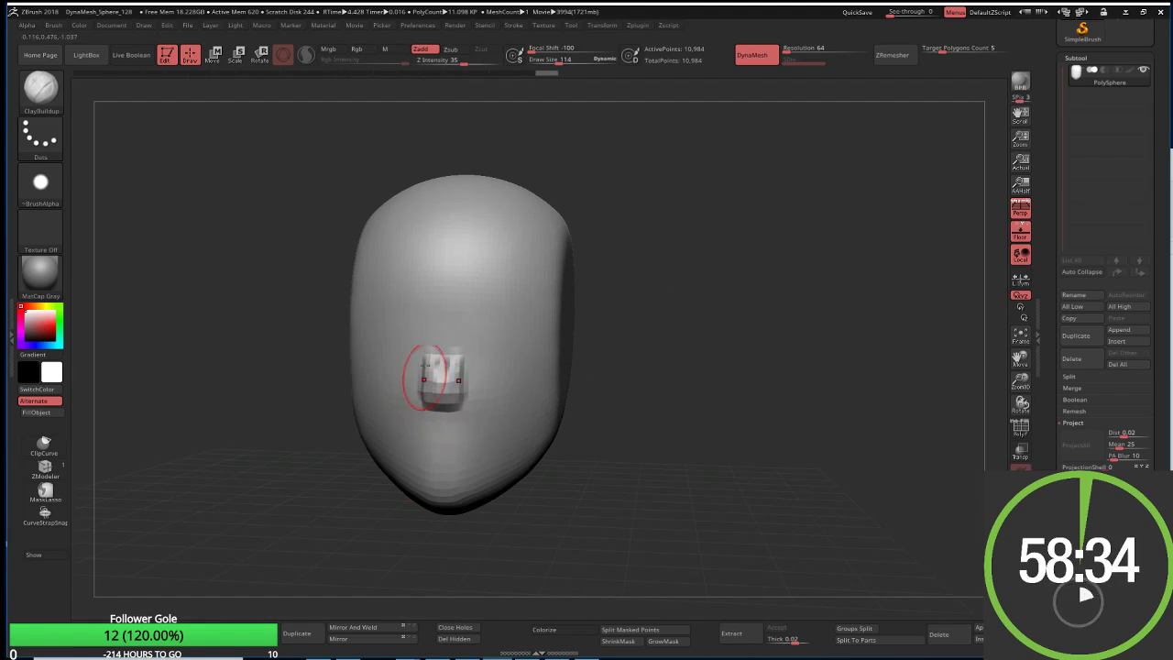
drag(443, 390, 444, 307)
drag(644, 310, 553, 303)
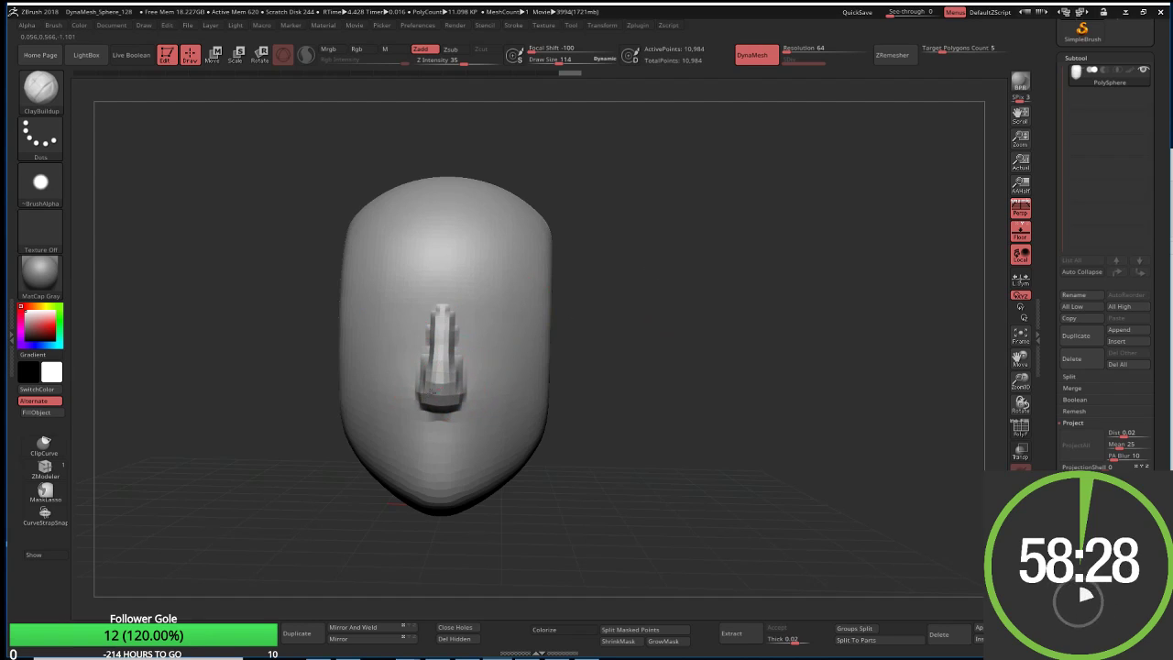
drag(438, 400, 438, 378)
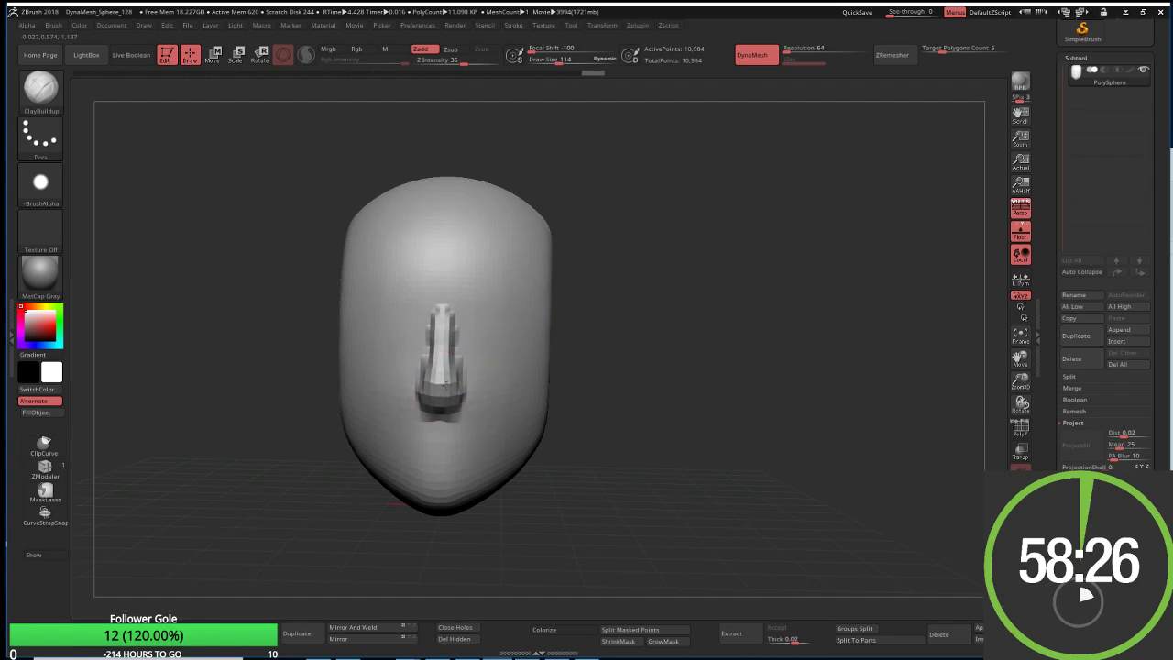
mouse_move(650, 335)
mouse_down()
mouse_move(596, 336)
mouse_move(646, 345)
mouse_move(445, 390)
mouse_up()
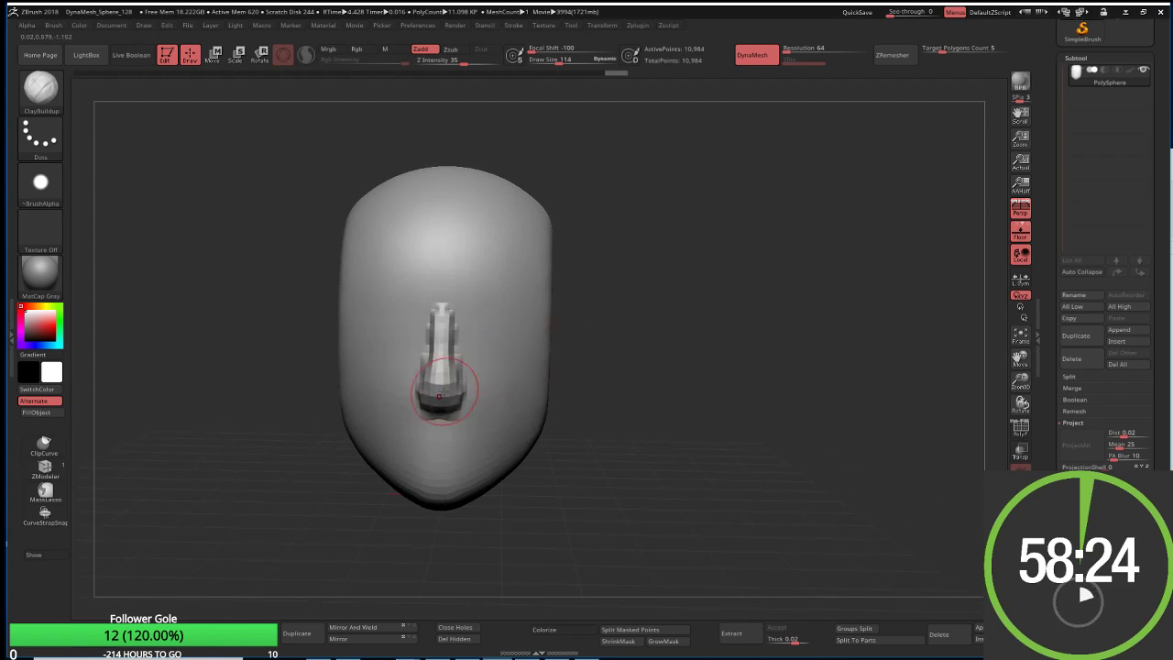
drag(468, 60, 459, 60)
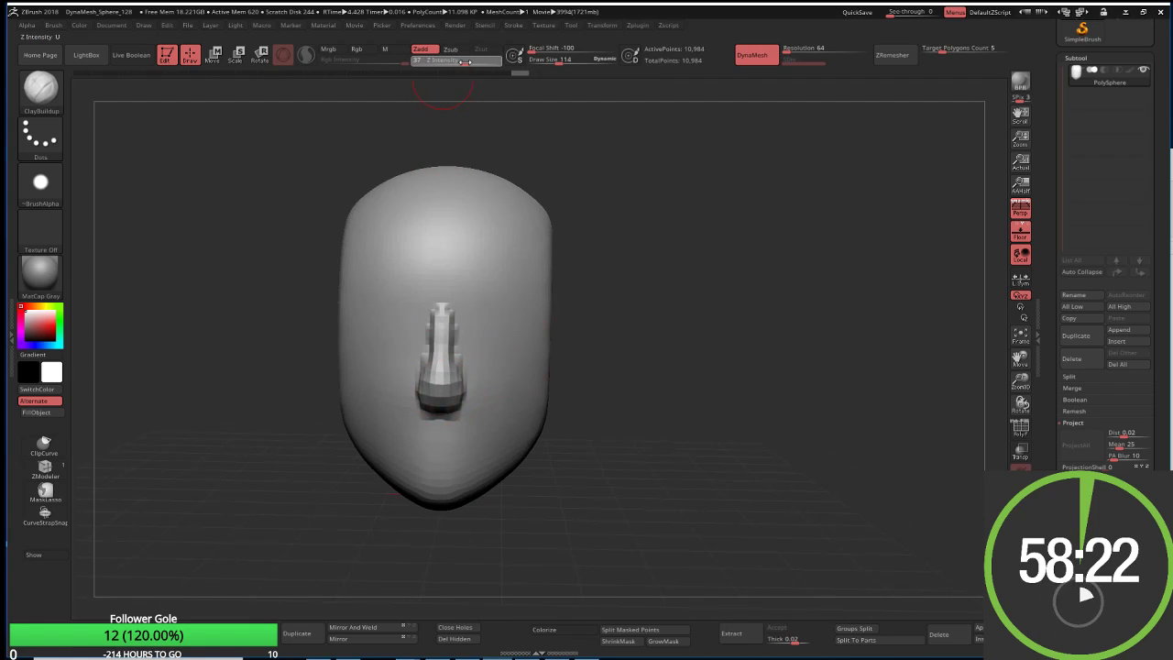
Step: Pick Standard then ClayBuildup and refine the nose, extending its bridge upward
click(41, 88)
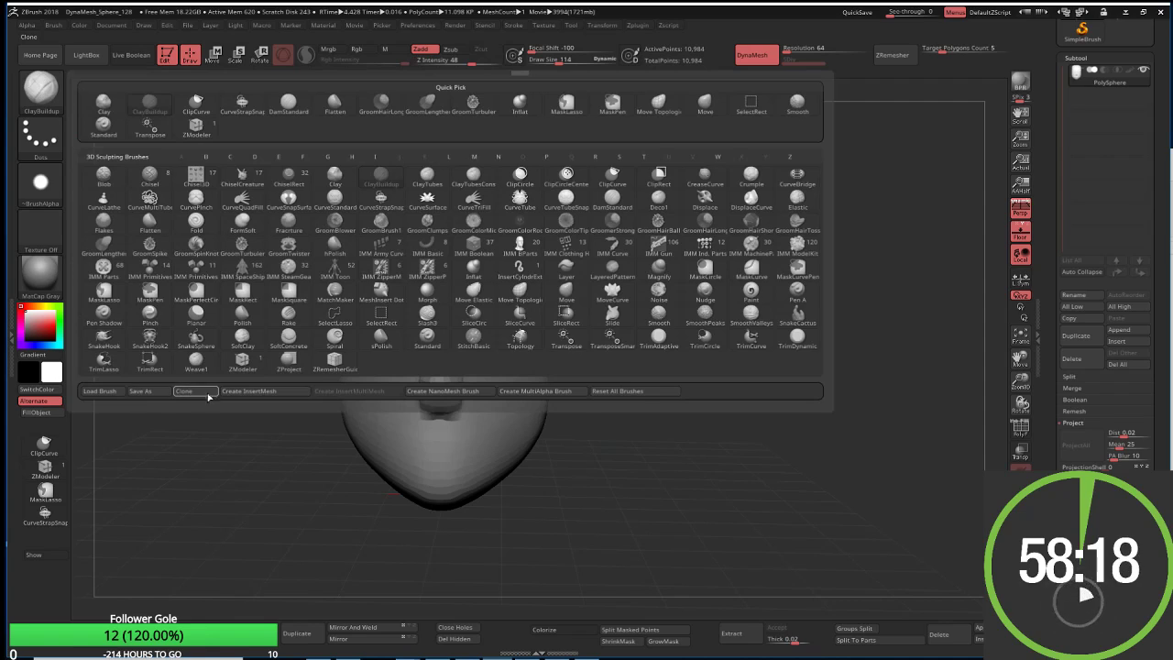
click(623, 403)
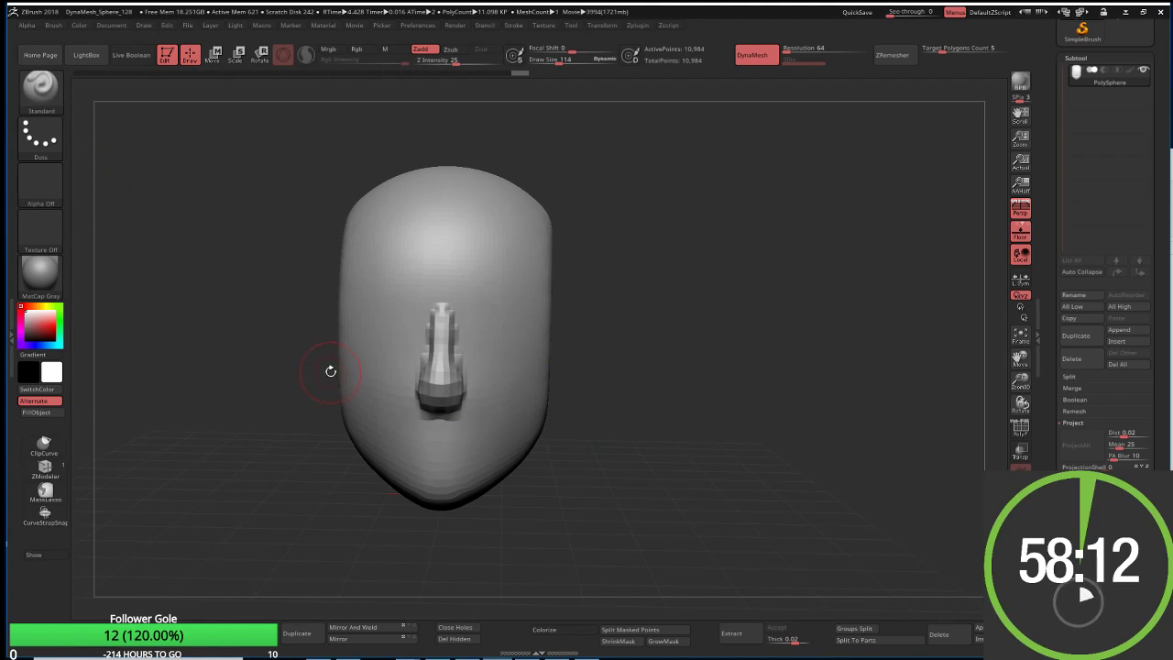
key(b)
key(c)
key(b)
mouse_move(445, 353)
mouse_down()
mouse_move(432, 345)
mouse_move(431, 403)
mouse_up()
mouse_move(447, 325)
mouse_down()
mouse_move(447, 289)
mouse_move(492, 315)
mouse_move(509, 302)
mouse_move(474, 314)
mouse_move(513, 303)
mouse_move(487, 325)
mouse_move(508, 329)
mouse_move(513, 307)
mouse_move(467, 292)
mouse_move(458, 275)
mouse_move(498, 272)
mouse_move(471, 274)
mouse_move(474, 292)
mouse_move(495, 275)
mouse_move(503, 290)
mouse_move(513, 279)
mouse_move(539, 293)
mouse_move(485, 348)
mouse_move(504, 344)
mouse_move(490, 312)
mouse_up()
Step: With a smaller brush, sculpt the lips, build up the chin and shape the jaw sides
key(bracketleft)
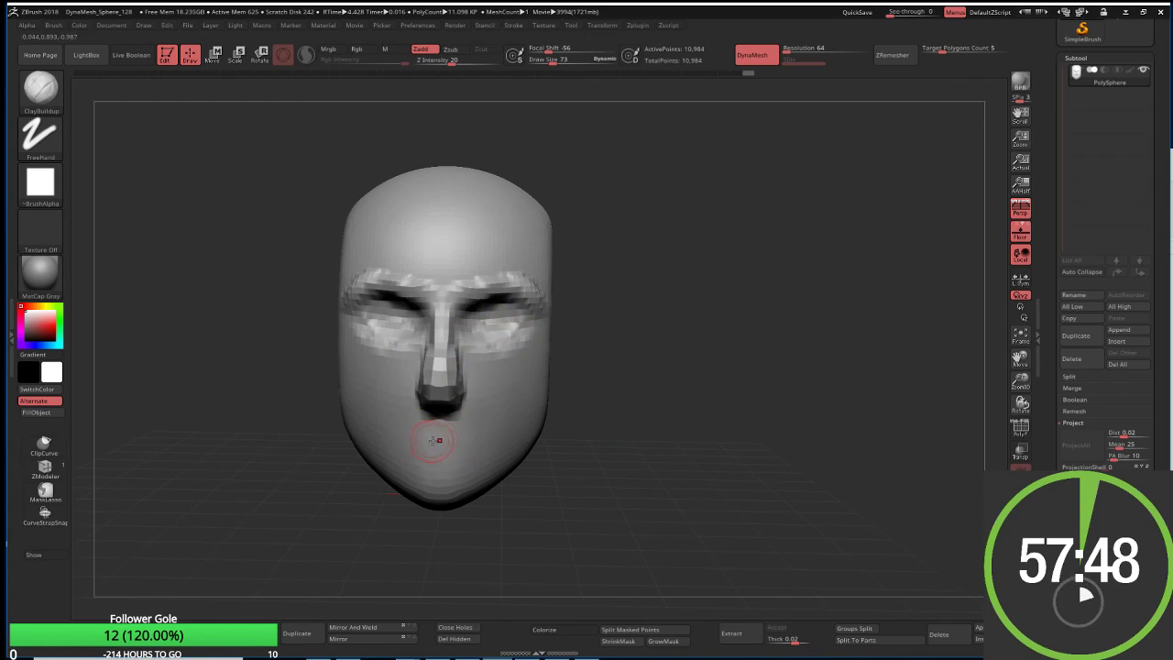
mouse_move(415, 446)
mouse_down()
mouse_move(471, 432)
mouse_move(479, 441)
mouse_up()
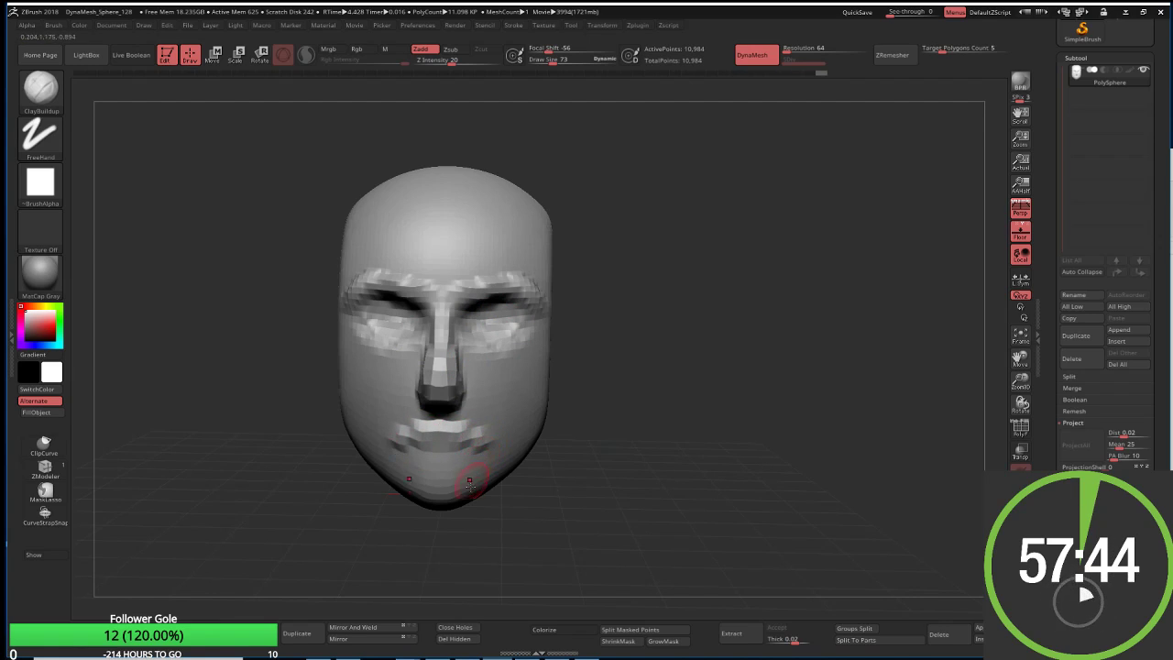
mouse_move(470, 495)
mouse_down()
mouse_move(436, 502)
mouse_move(513, 449)
mouse_up()
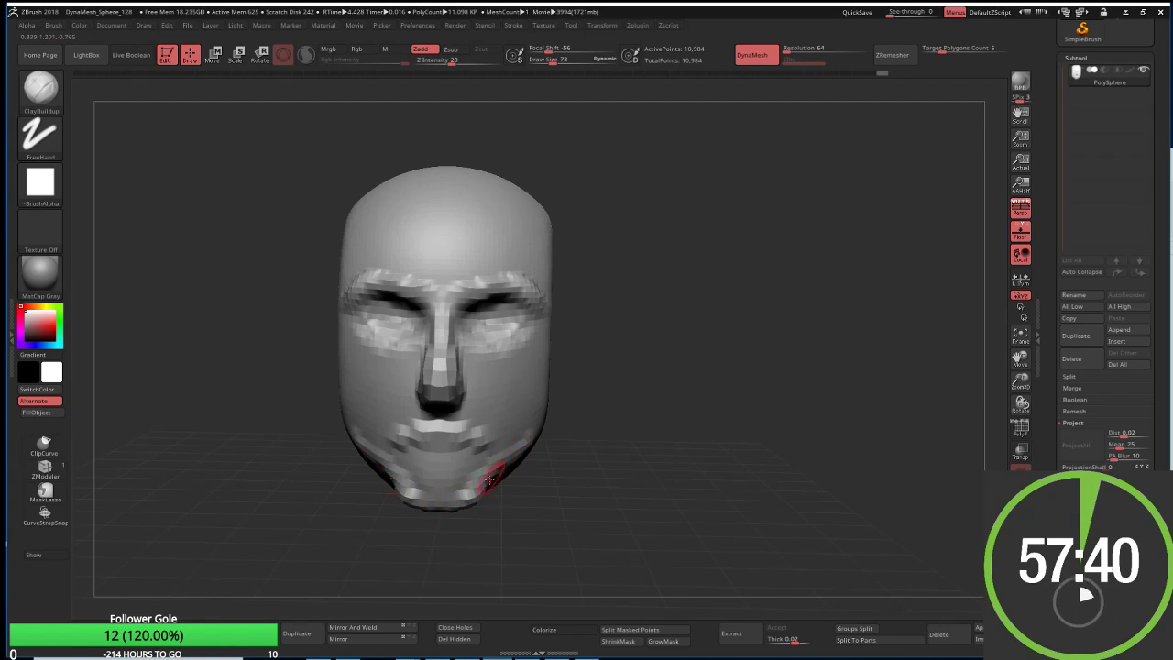
mouse_move(513, 403)
mouse_down()
mouse_move(486, 486)
mouse_move(513, 449)
mouse_up()
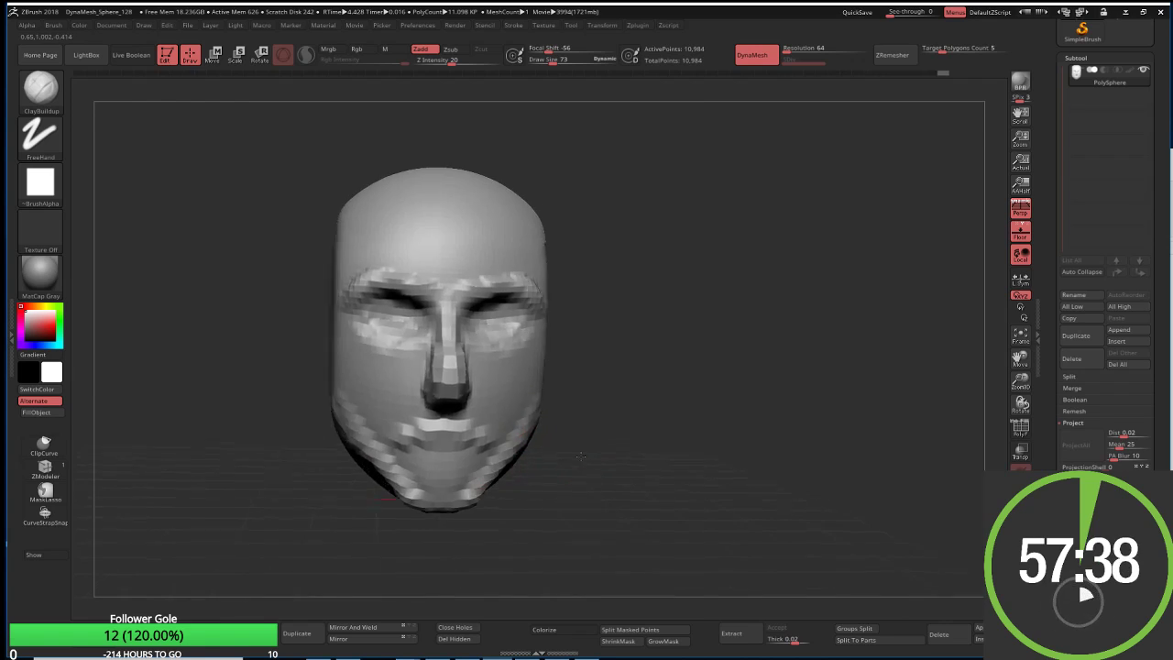
mouse_move(641, 440)
mouse_down()
mouse_move(547, 421)
mouse_move(550, 439)
mouse_move(573, 394)
mouse_move(559, 394)
mouse_up()
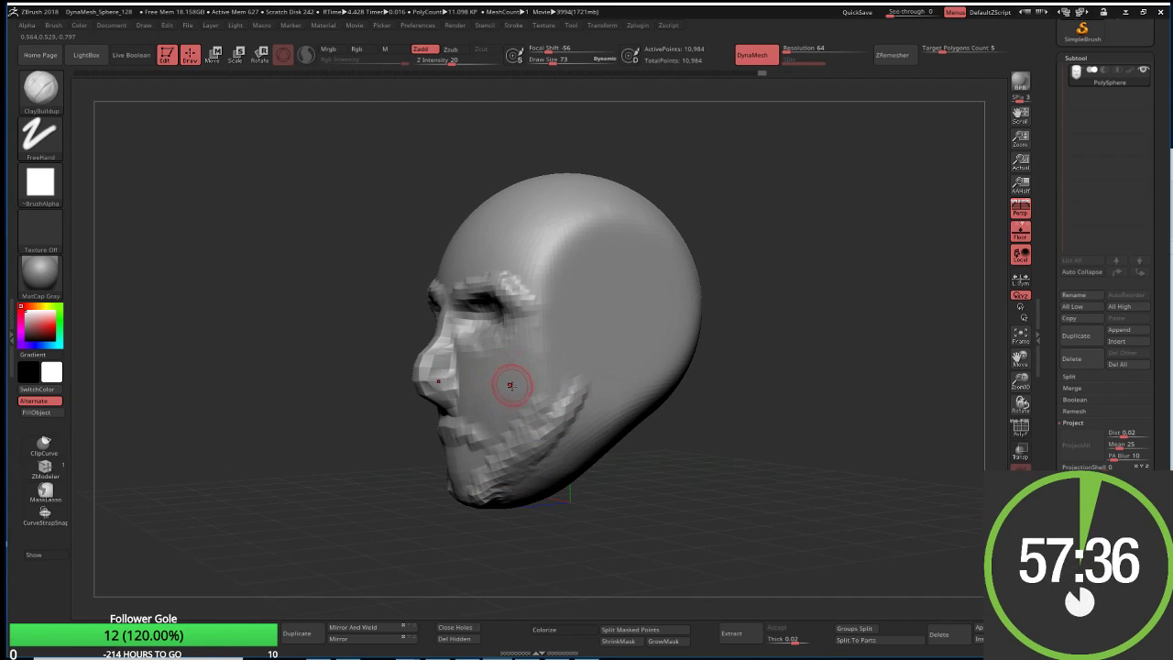
Step: Push the jaw and chin front into shape with a large Move Topological brush
key(b)
key(m)
key(t)
key(bracketright)
key(bracketright)
key(bracketright)
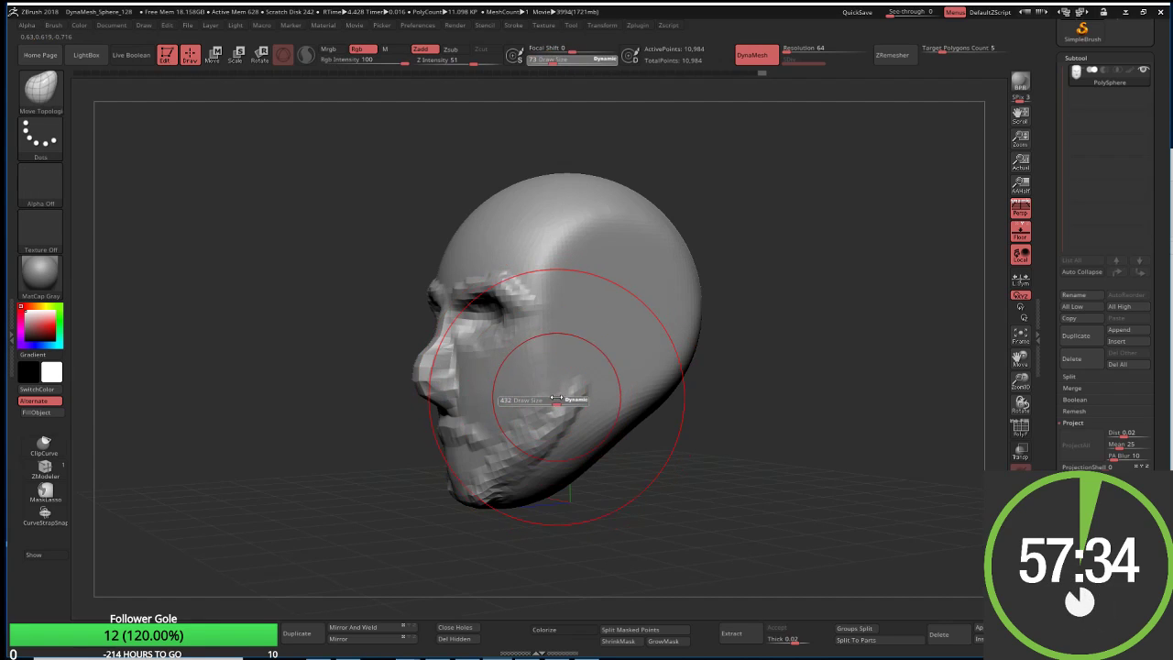
drag(522, 419, 541, 443)
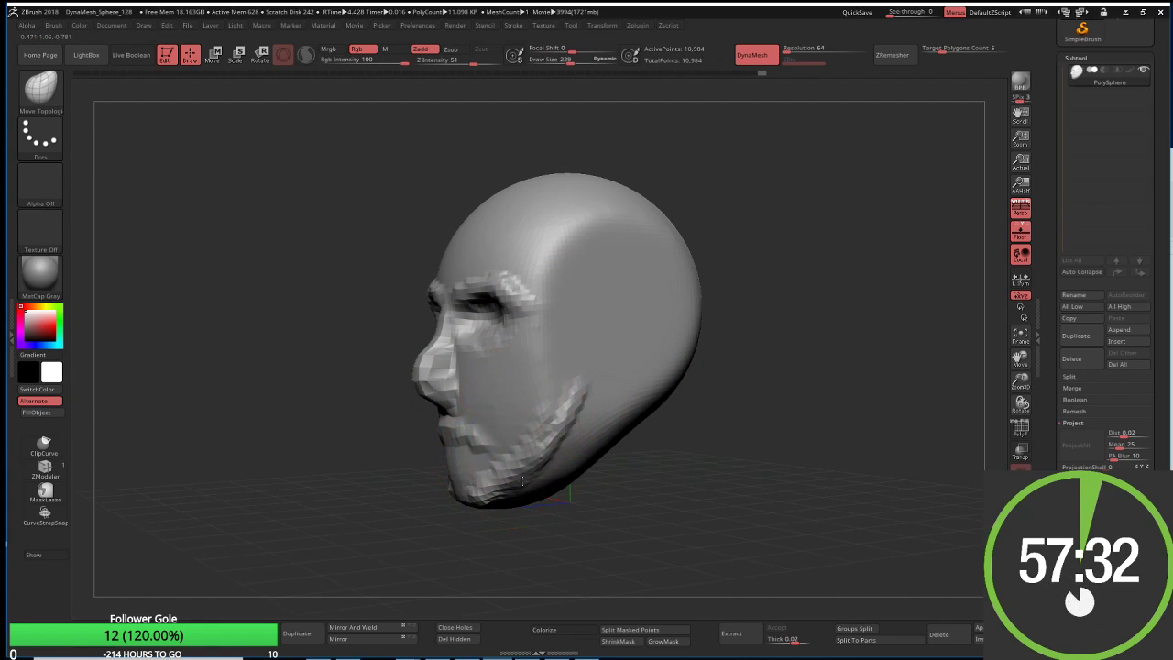
drag(424, 519, 495, 431)
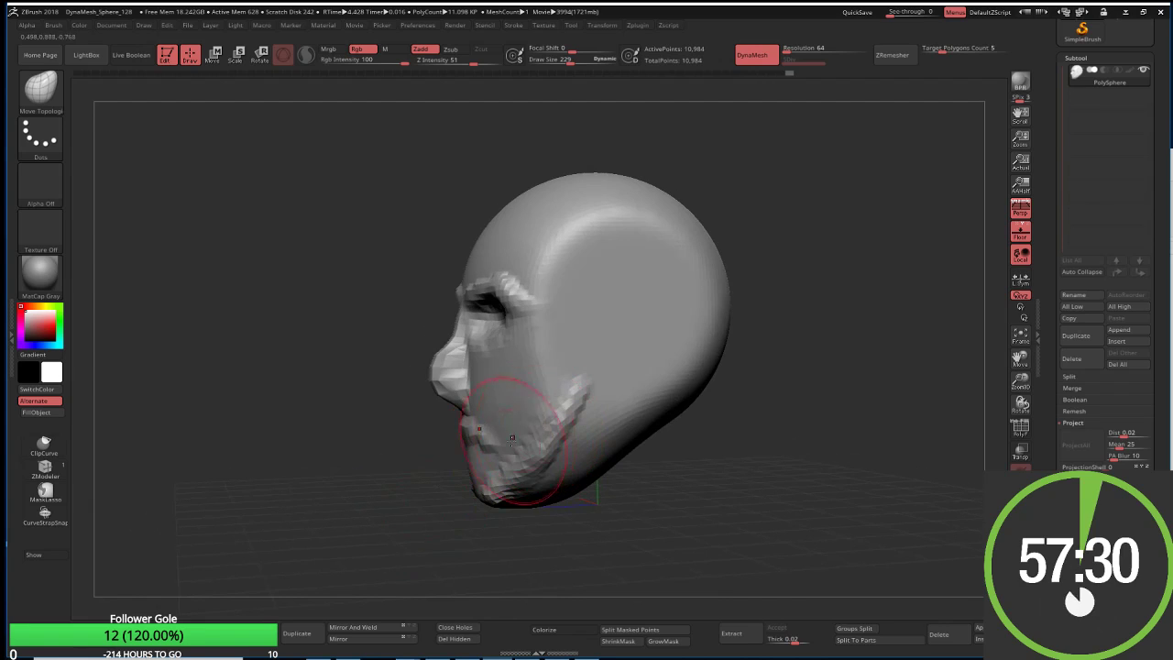
mouse_move(471, 484)
mouse_down()
mouse_move(449, 403)
mouse_move(427, 393)
mouse_up()
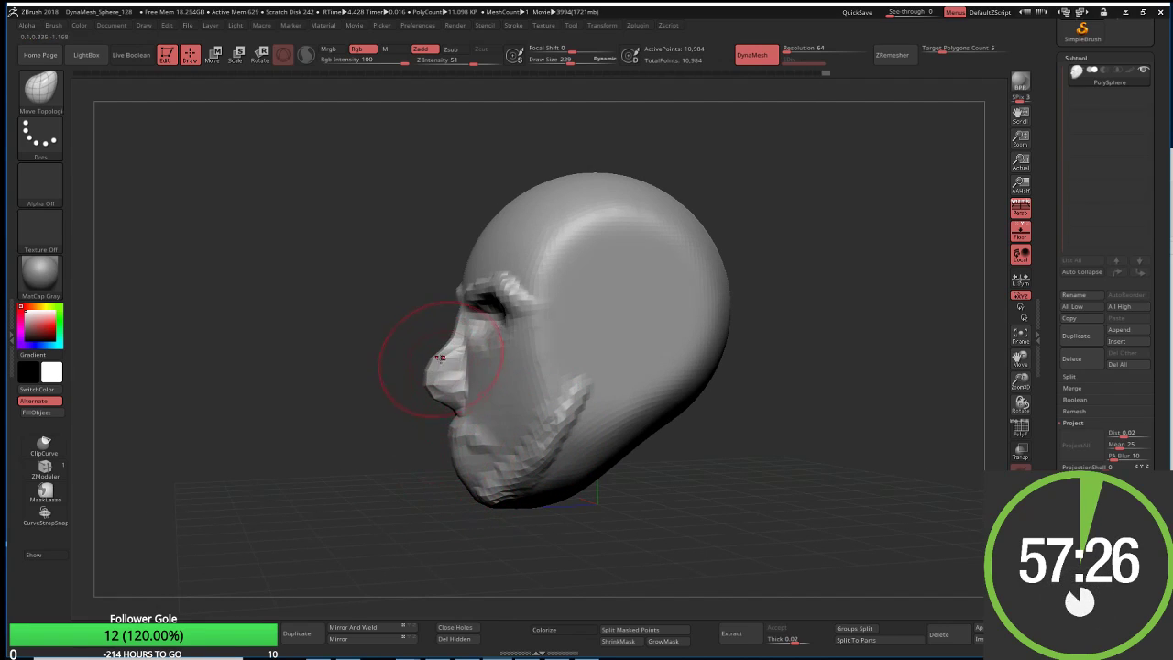
Step: Refine the nose, brow and lips with a smaller brush, then DynaMesh the head to 12,704 points
key(s)
mouse_move(458, 341)
mouse_down()
mouse_move(444, 342)
mouse_move(469, 316)
mouse_up()
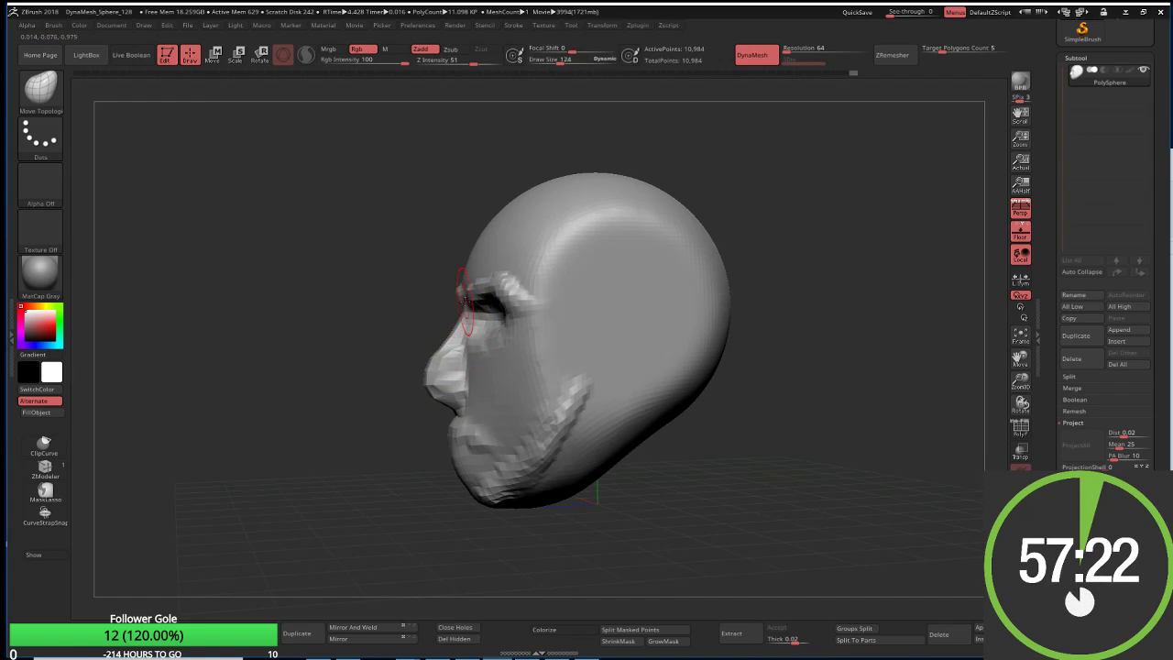
drag(462, 289, 467, 277)
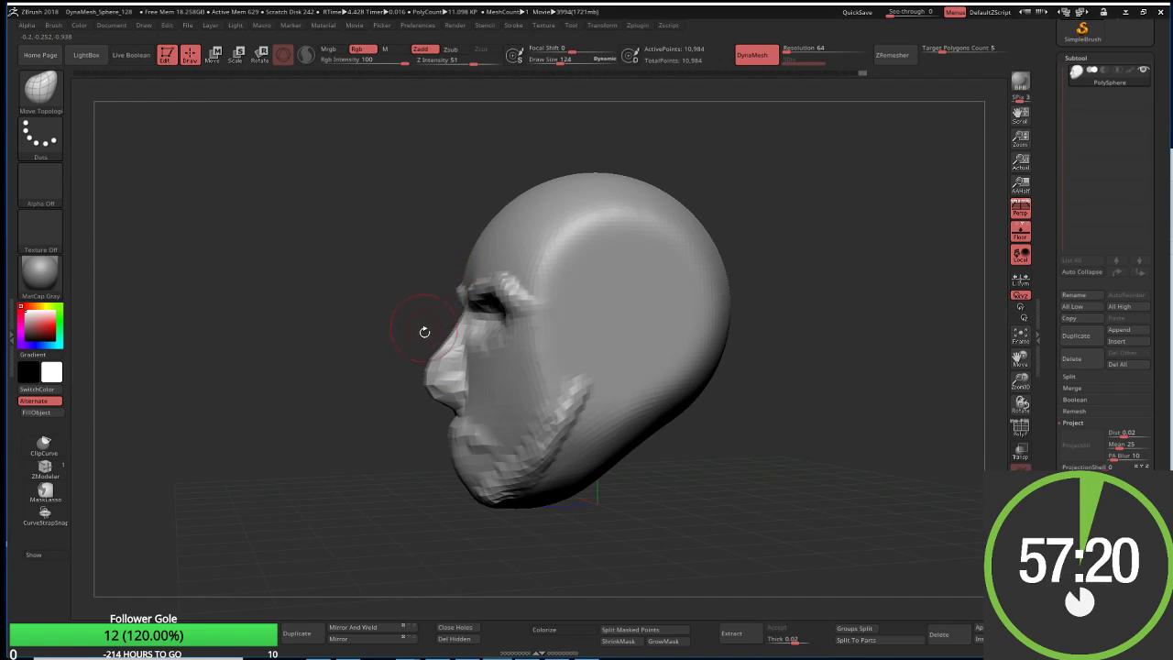
drag(442, 401, 450, 405)
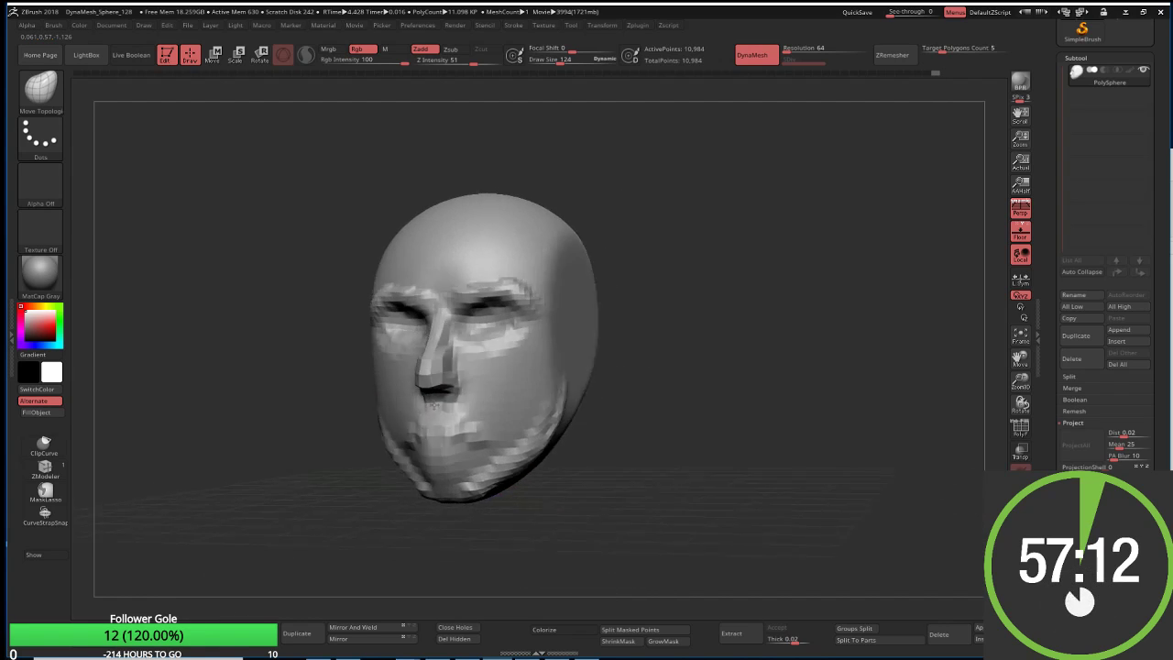
shift+right_drag(438, 394, 458, 377)
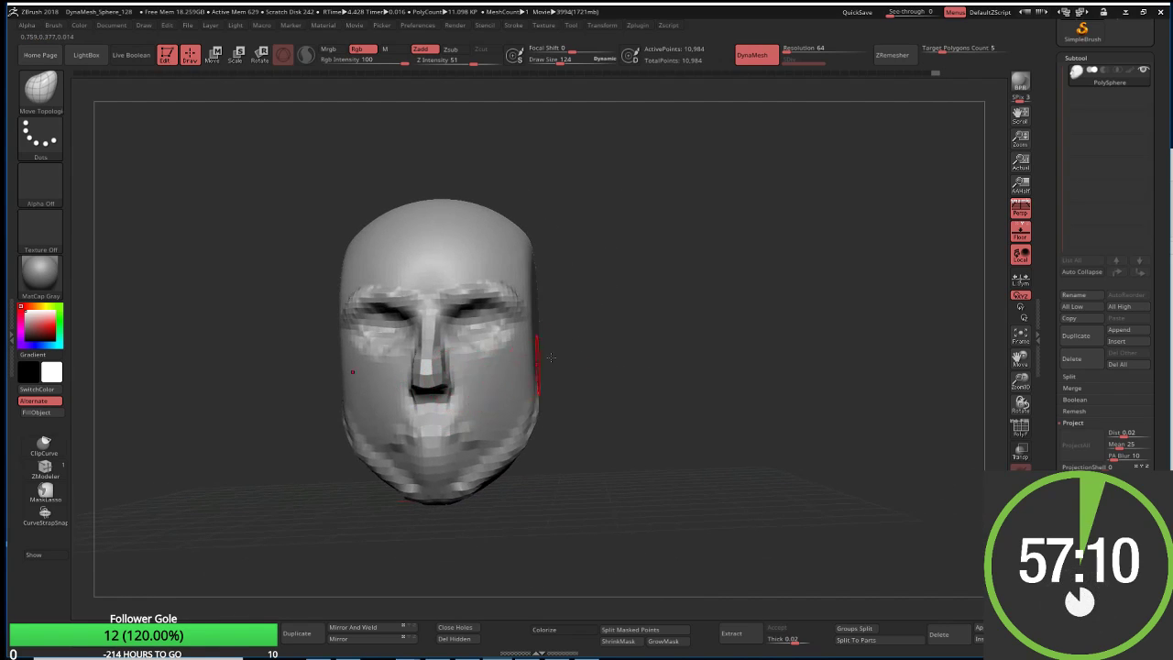
ctrl+drag(551, 357, 553, 362)
right_drag(553, 362, 586, 356)
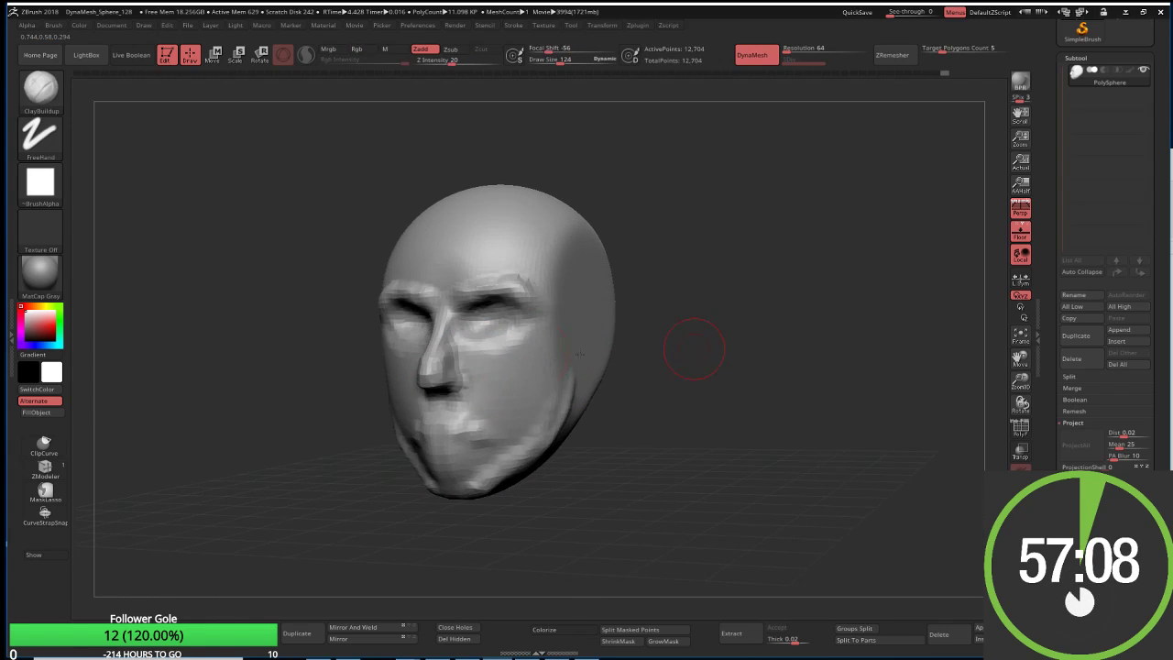
Step: Build up the brow ridge with ClayBuildup at Draw Size 73, then mask the head's top
key(s)
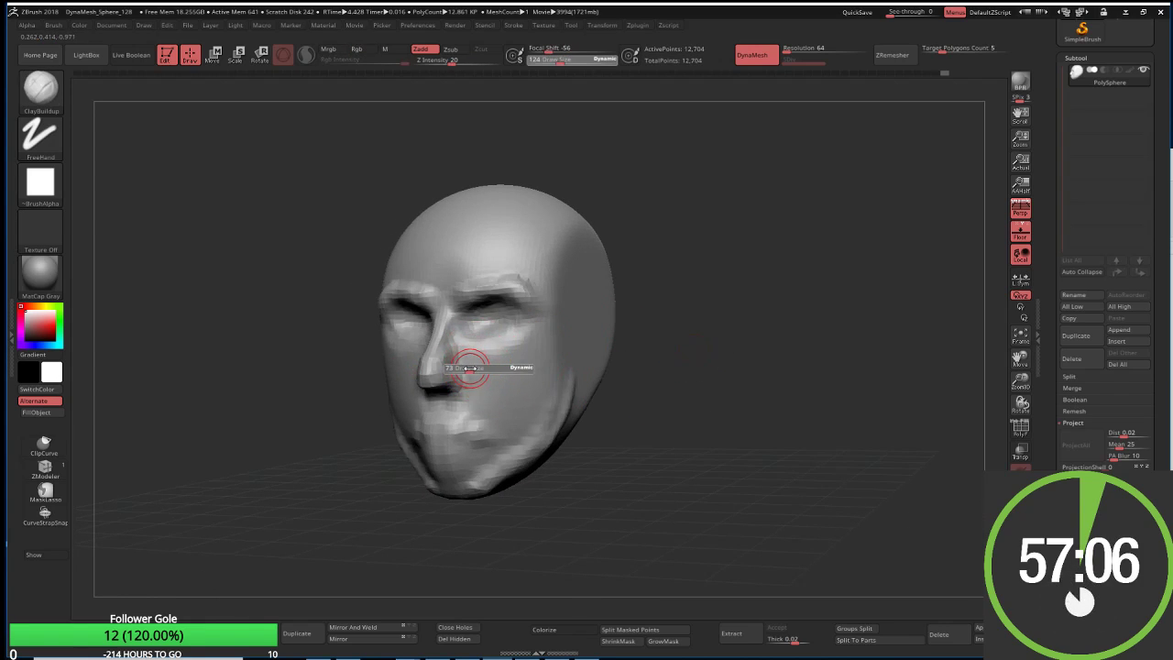
click(469, 368)
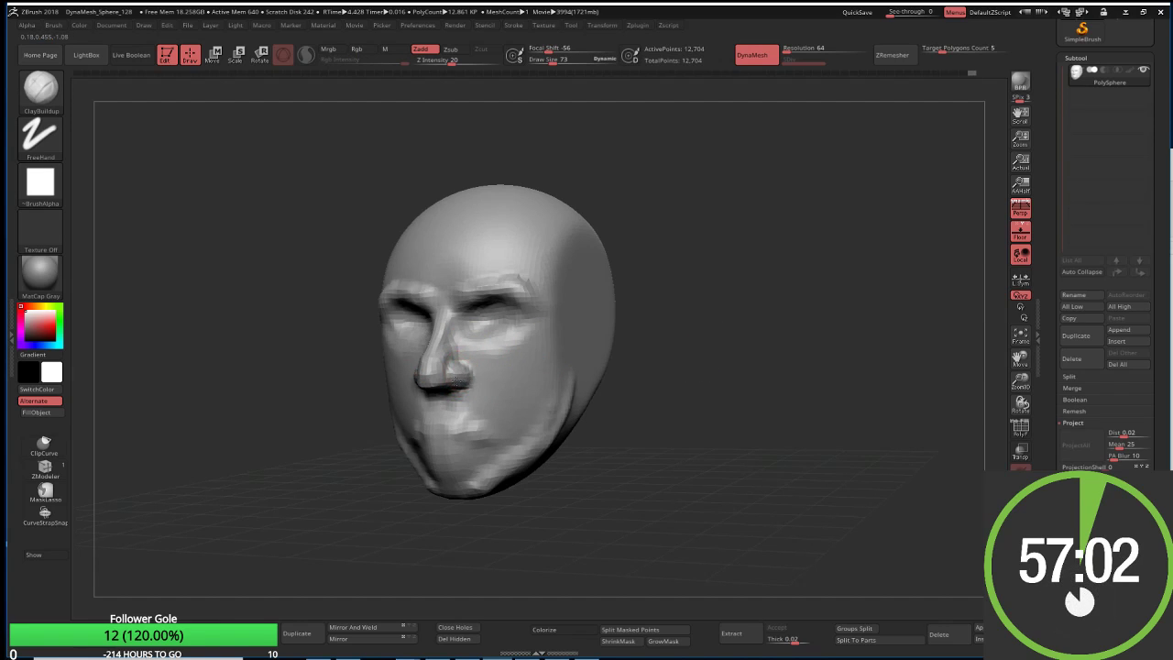
mouse_move(340, 484)
mouse_down()
mouse_move(580, 310)
mouse_move(571, 317)
mouse_up()
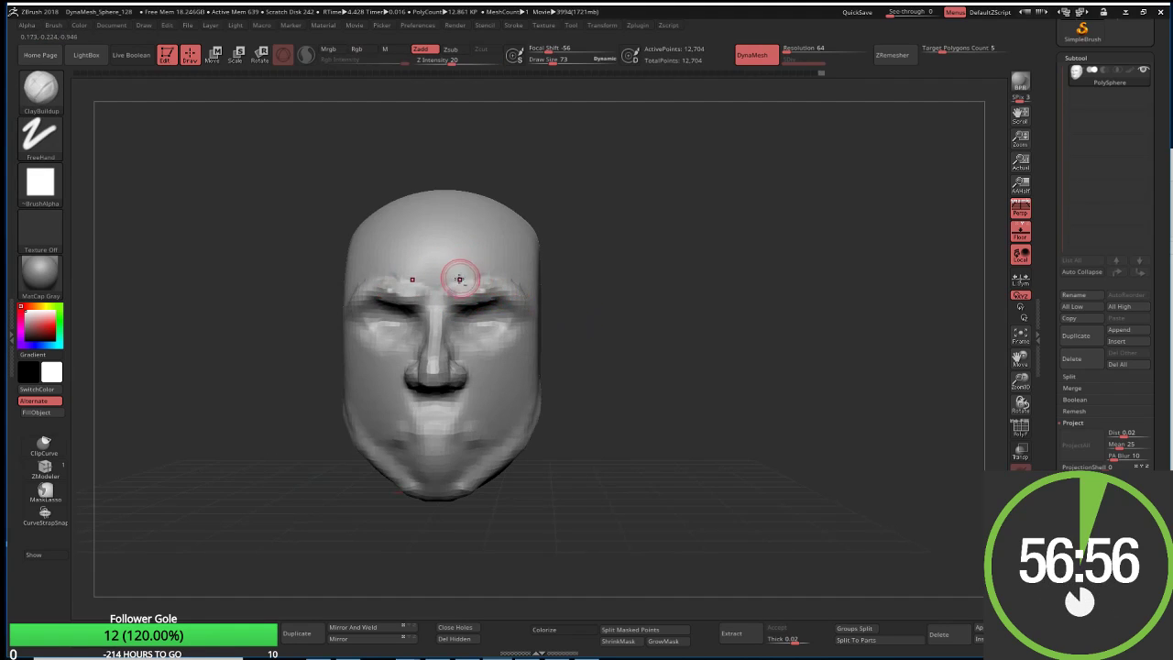
drag(459, 279, 486, 274)
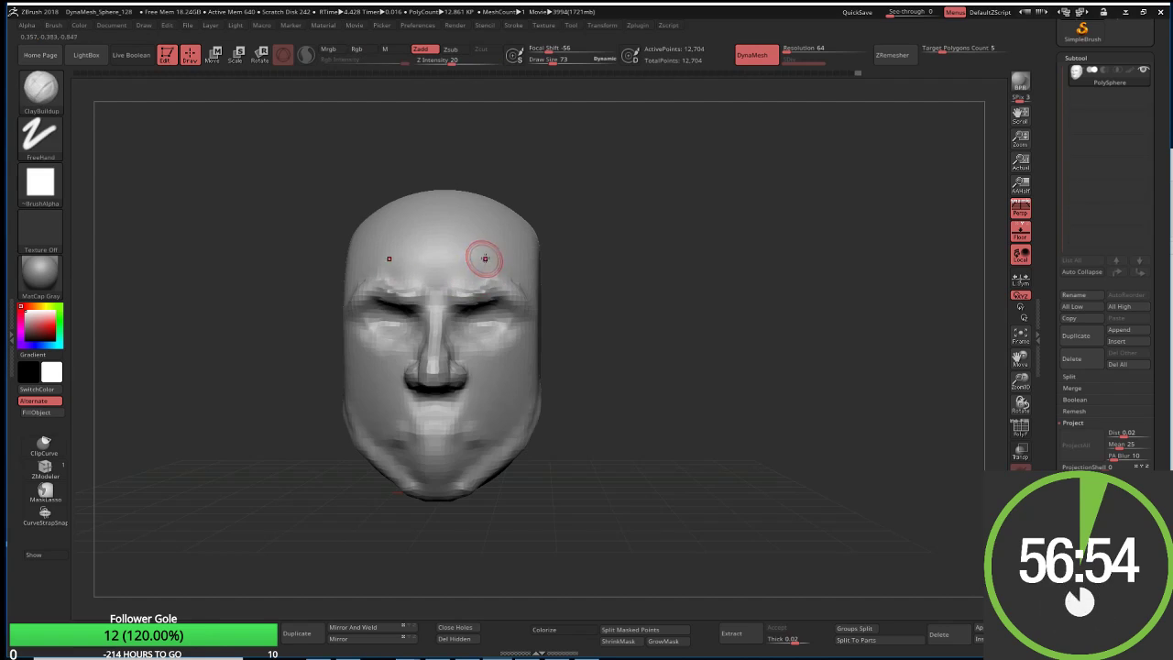
alt+right_drag(427, 244, 492, 272)
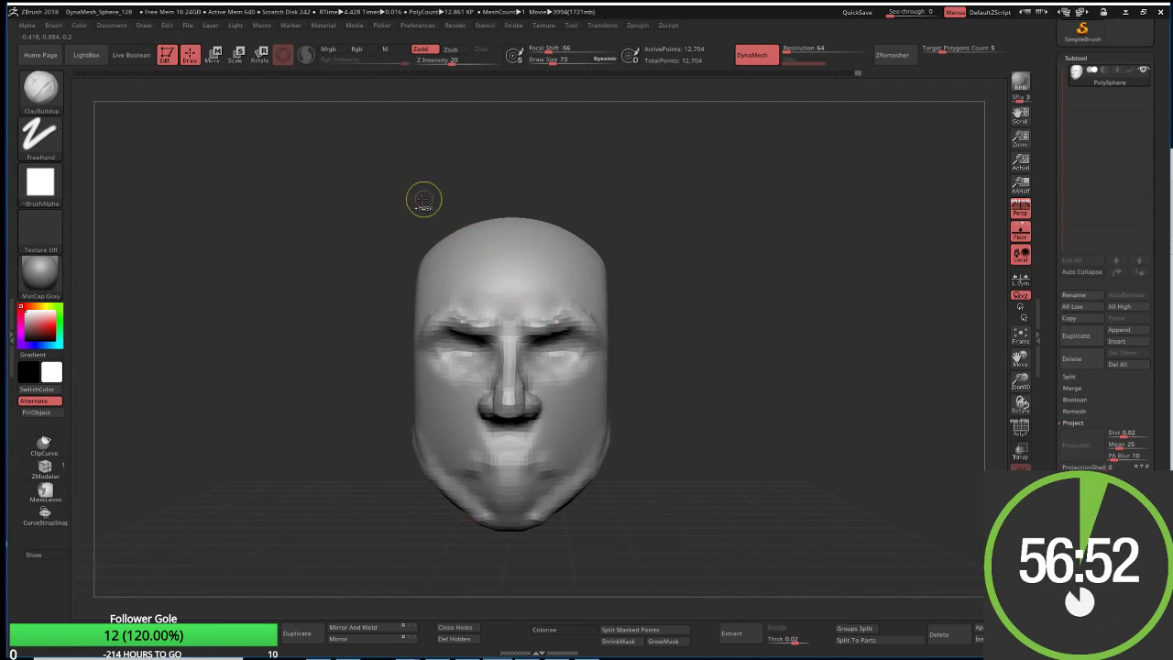
ctrl+drag(398, 189, 660, 291)
Step: Invert the mask to protect the face, lift the skull top with Move Transpose, then clear the mask
ctrl+click(649, 306)
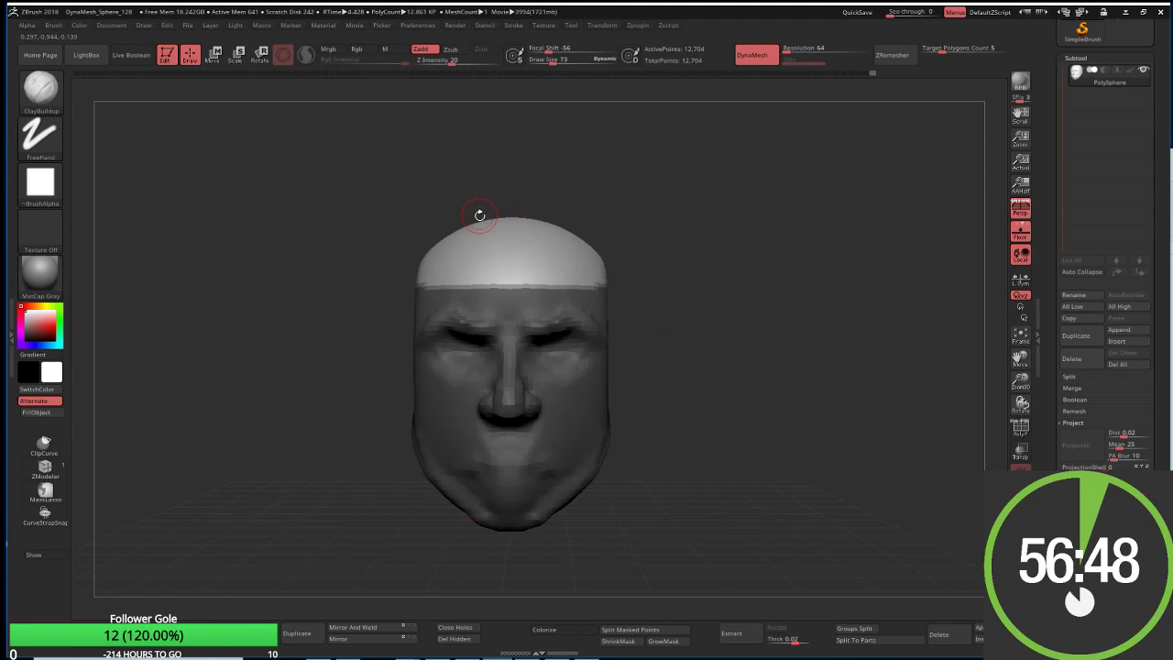
key(w)
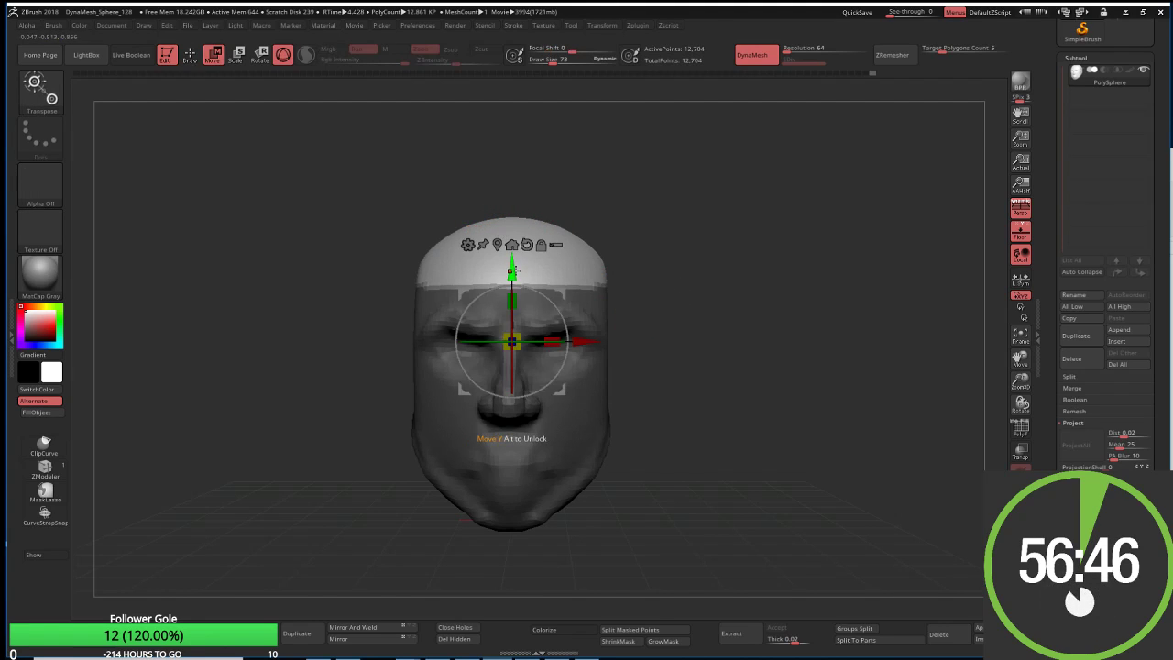
drag(512, 267, 519, 238)
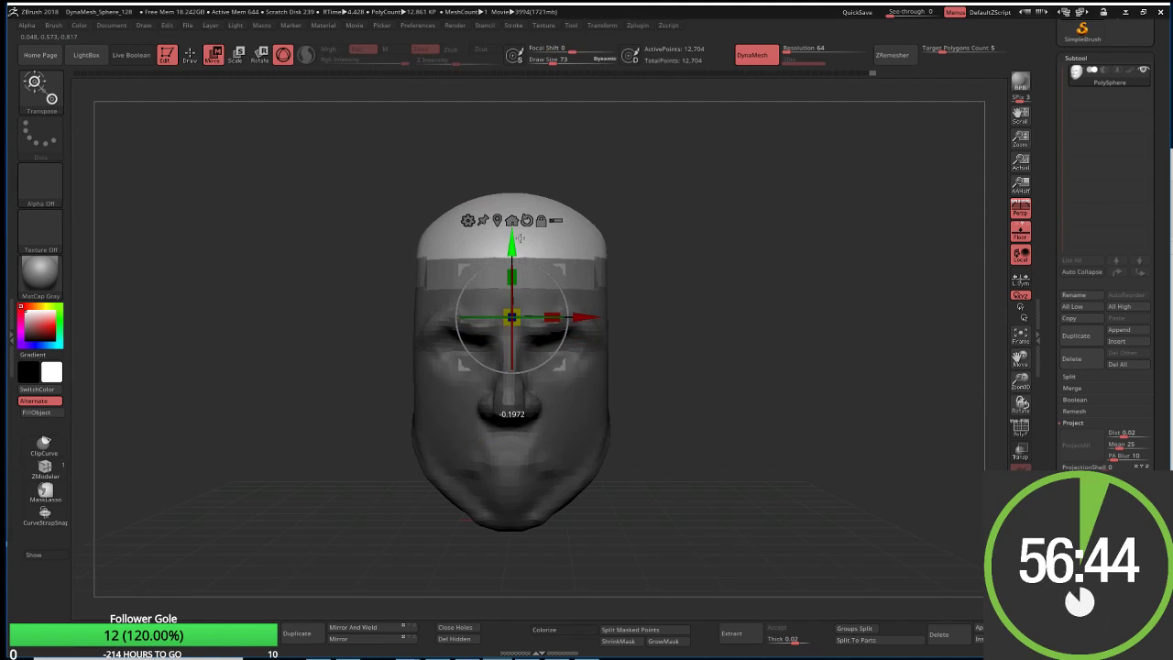
drag(520, 238, 520, 232)
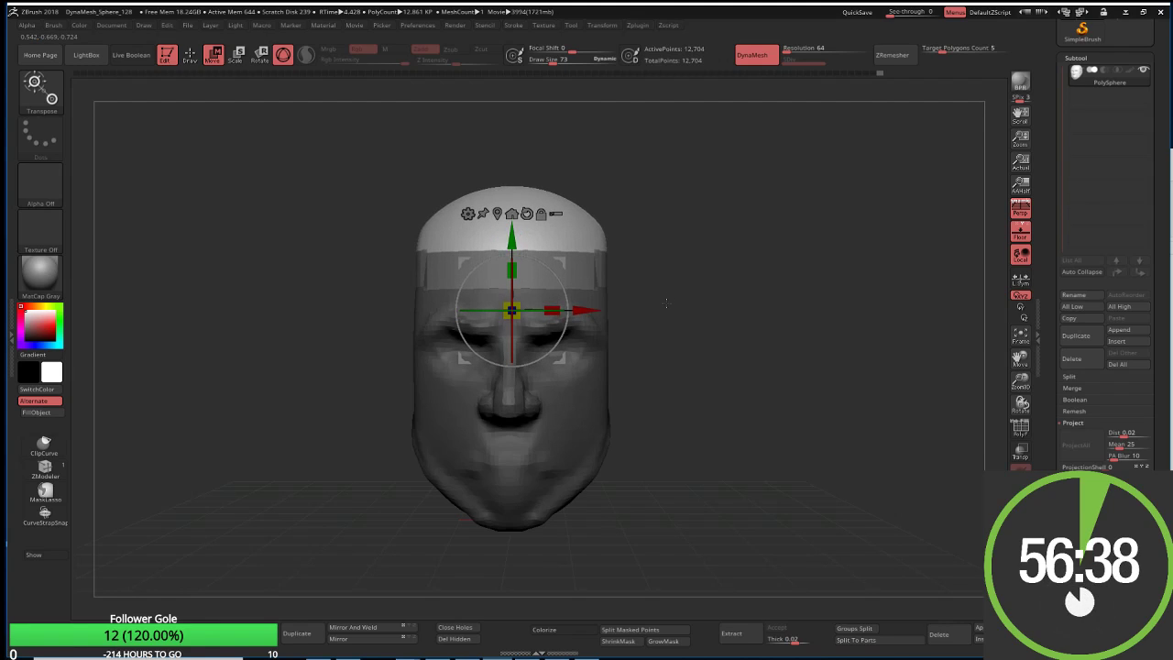
ctrl+drag(676, 295, 667, 271)
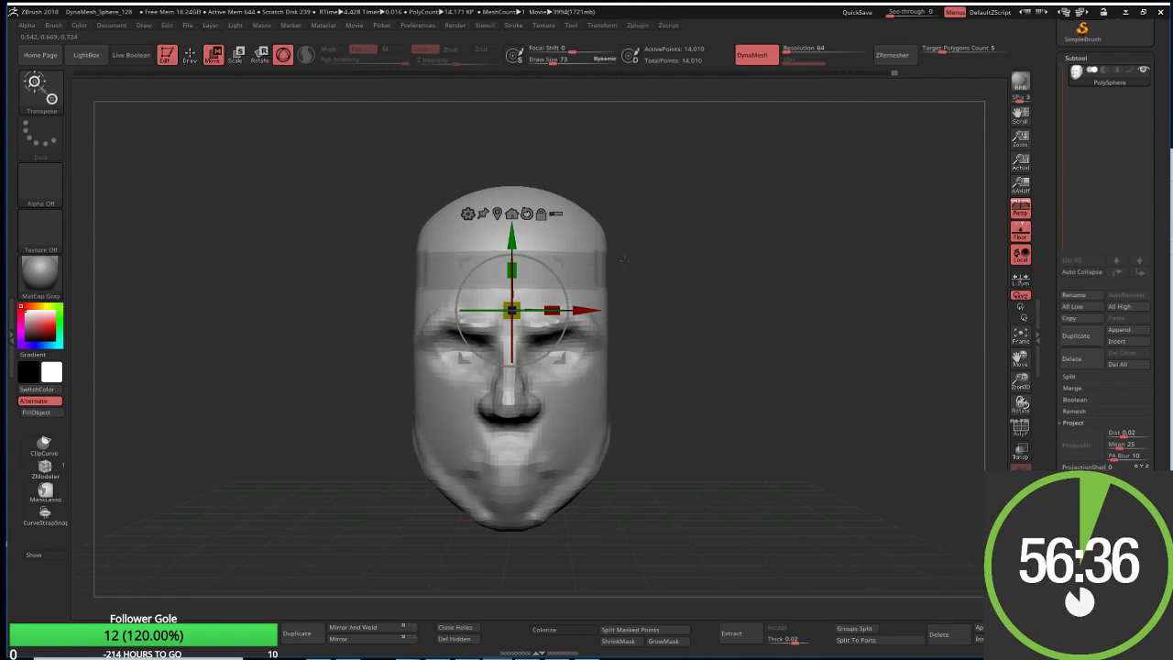
key(q)
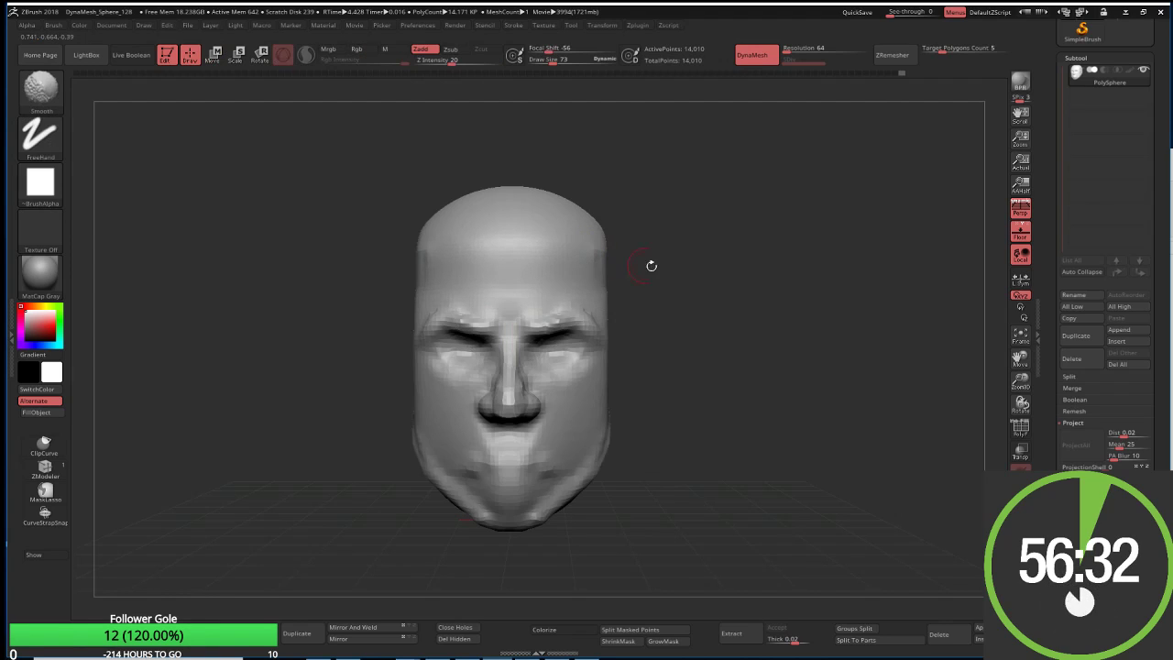
Step: At brush size 266, add clay to the upper side of the head, then smooth it away
right_drag(644, 262, 722, 274)
key(s)
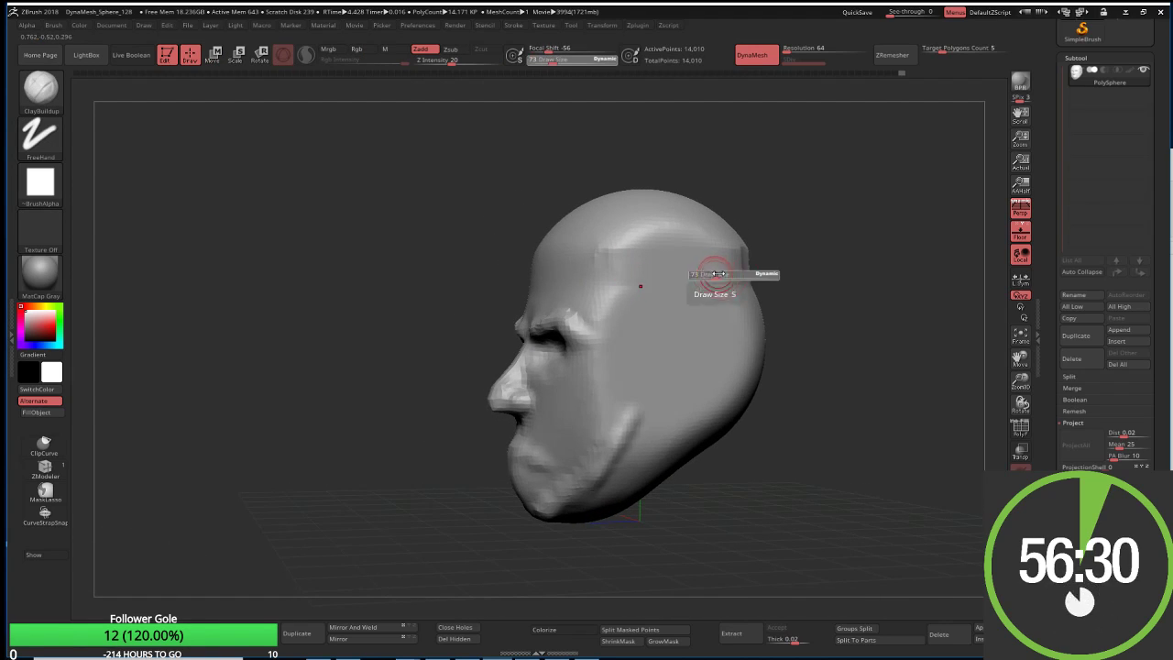
mouse_move(722, 274)
mouse_down()
mouse_move(756, 271)
mouse_move(747, 293)
mouse_up()
right_drag(747, 293, 759, 262)
drag(759, 262, 821, 258)
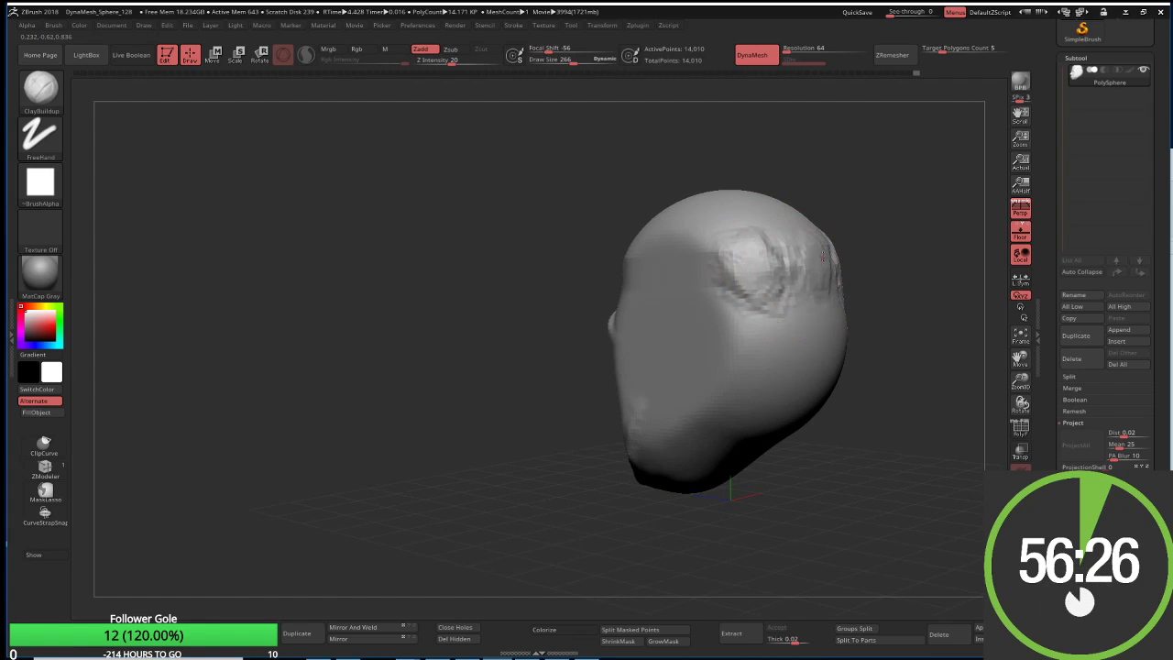
shift+drag(707, 262, 799, 273)
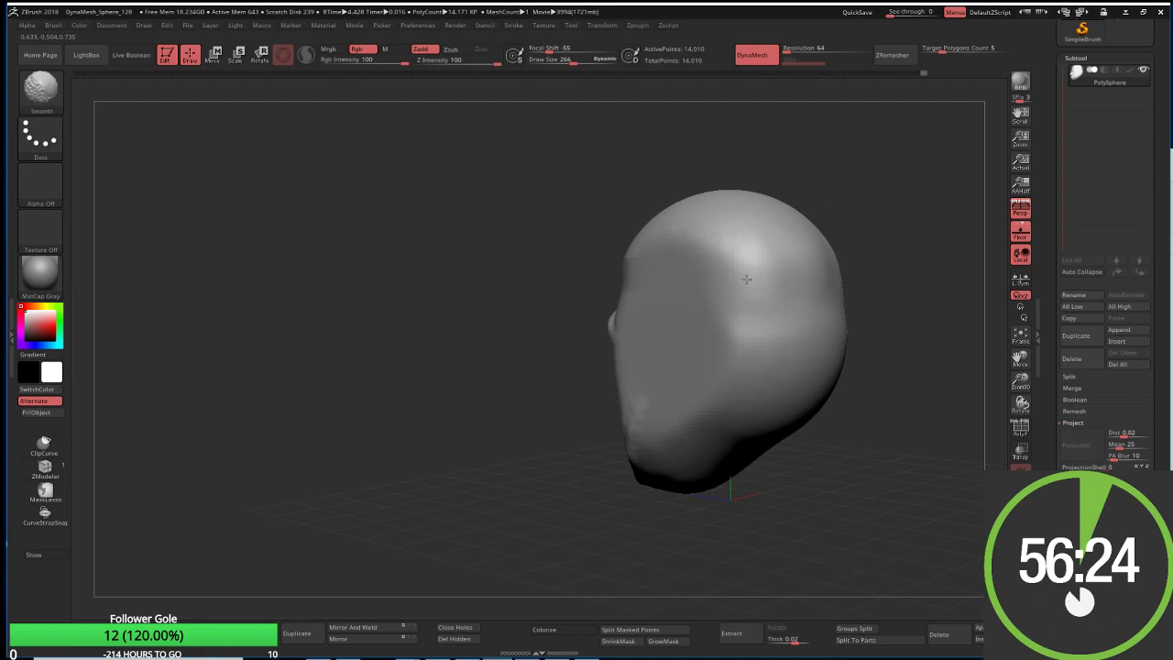
Step: Build up the cheek and under-eye area, then at size 81 define the nose bridge
right_drag(427, 411, 458, 409)
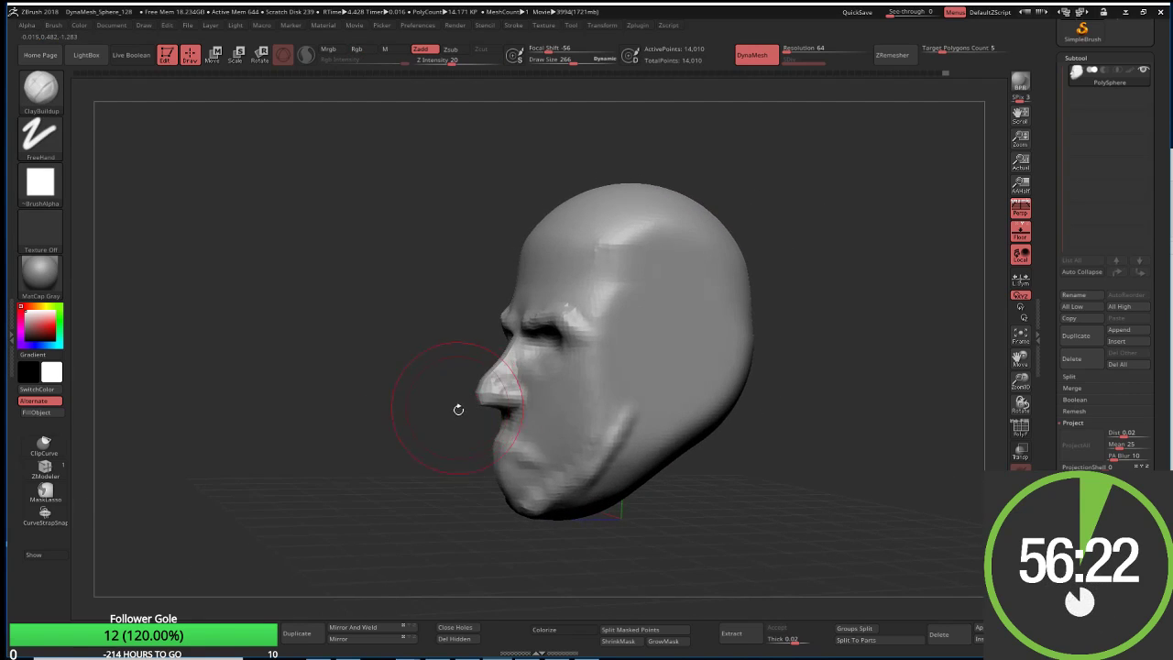
mouse_move(510, 445)
mouse_down()
mouse_move(568, 418)
mouse_move(565, 400)
mouse_move(536, 400)
mouse_up()
key(s)
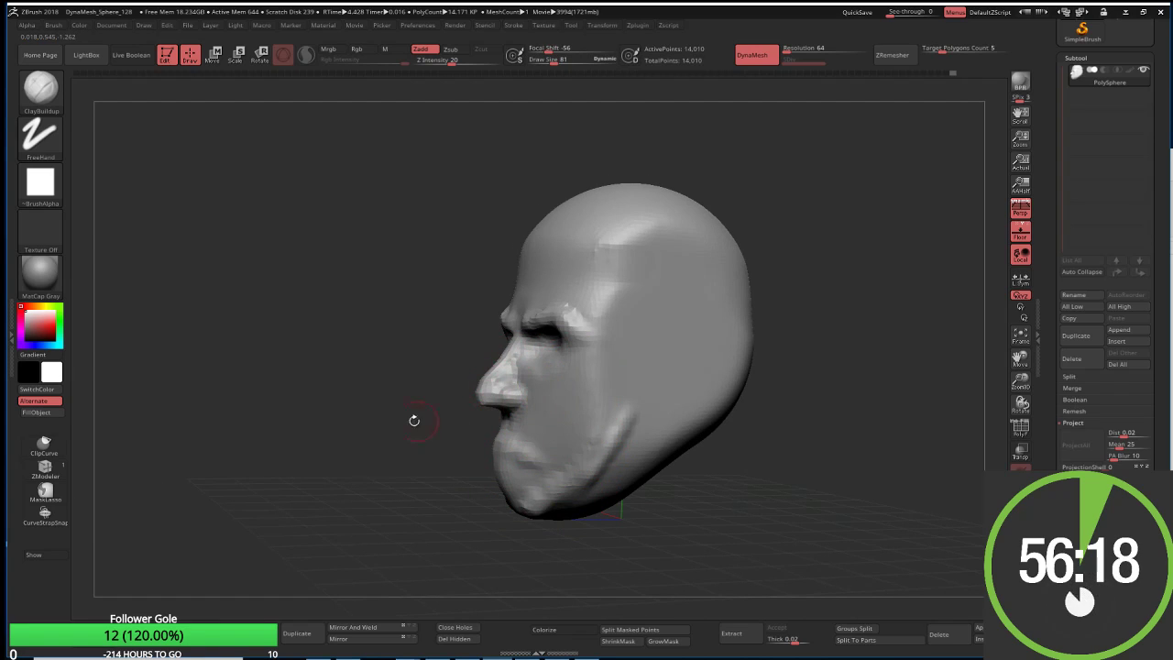
drag(414, 420, 443, 426)
mouse_move(495, 369)
mouse_down()
mouse_move(501, 359)
mouse_move(499, 389)
mouse_move(537, 341)
mouse_move(550, 375)
mouse_move(524, 347)
mouse_move(535, 377)
mouse_move(572, 426)
mouse_move(553, 410)
mouse_move(561, 447)
mouse_move(551, 472)
mouse_up()
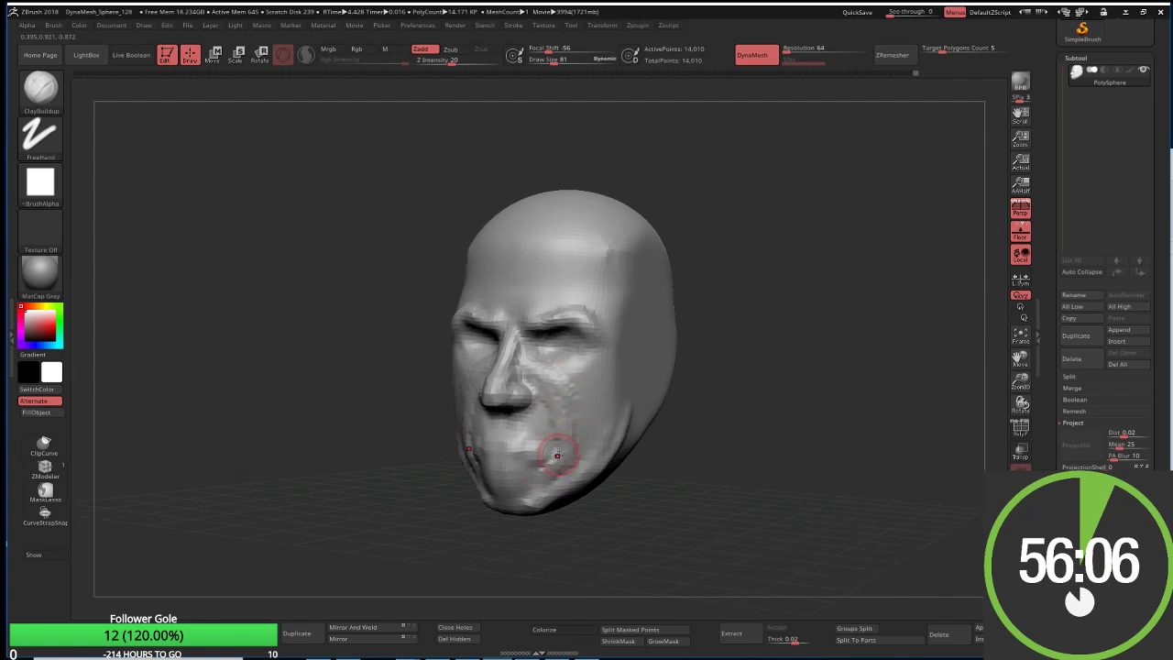
drag(397, 441, 374, 450)
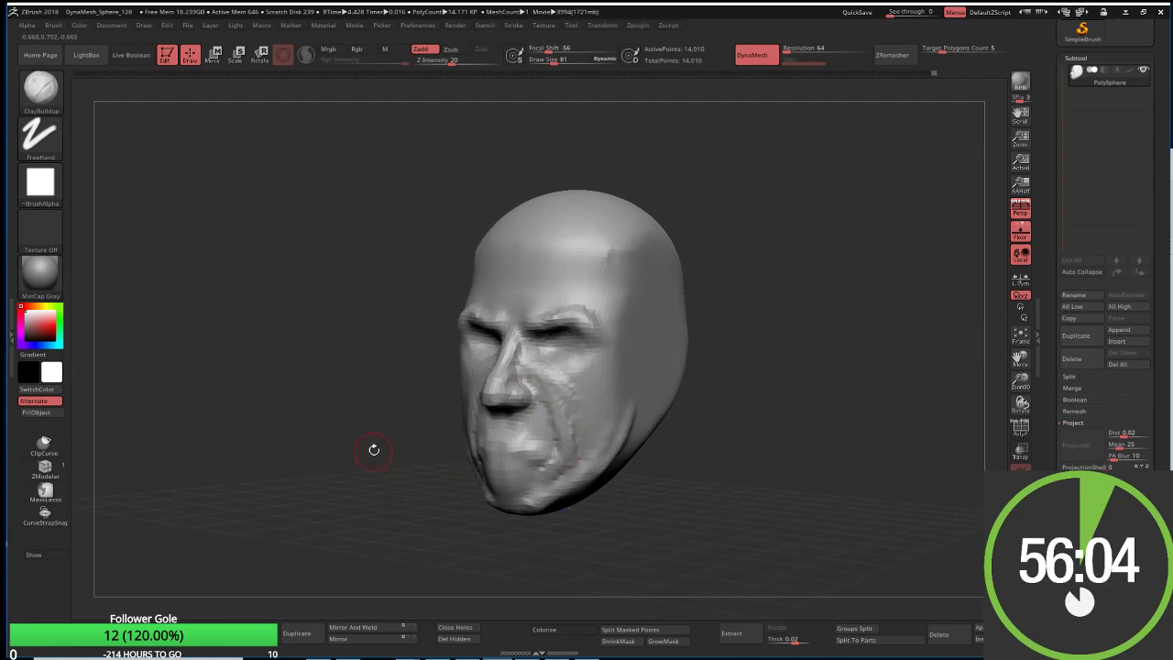
Step: Switch to Move Topological at Draw Size 289, rotate to the underside, and paint a mask spot there
key(b)
key(m)
key(t)
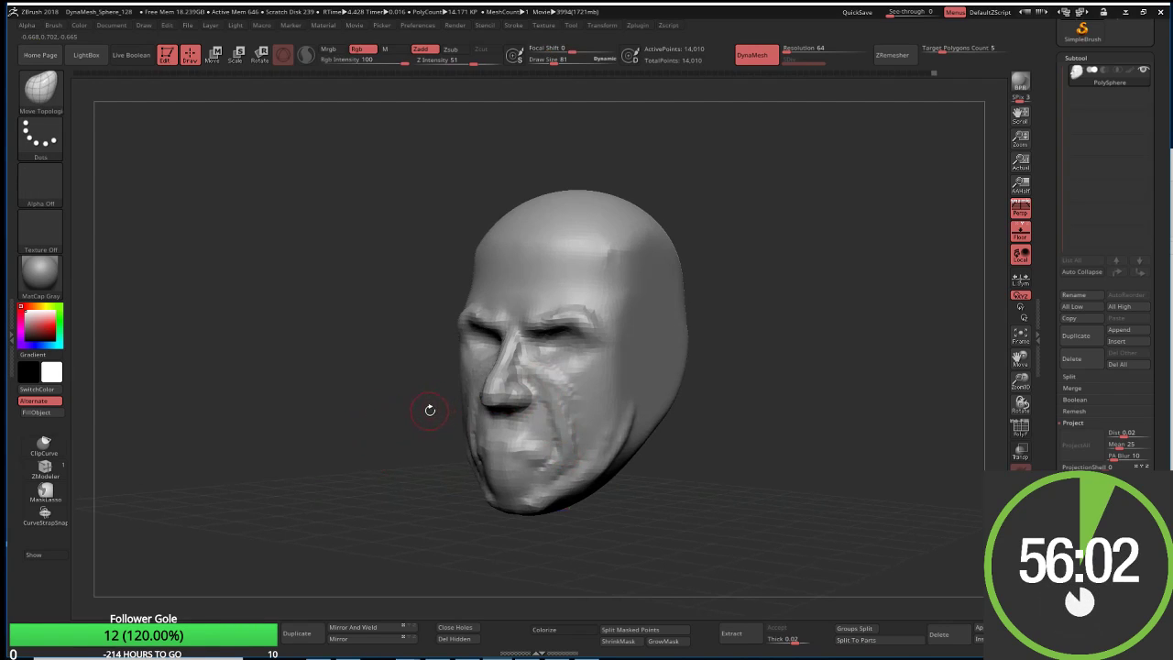
key(s)
drag(429, 412, 455, 436)
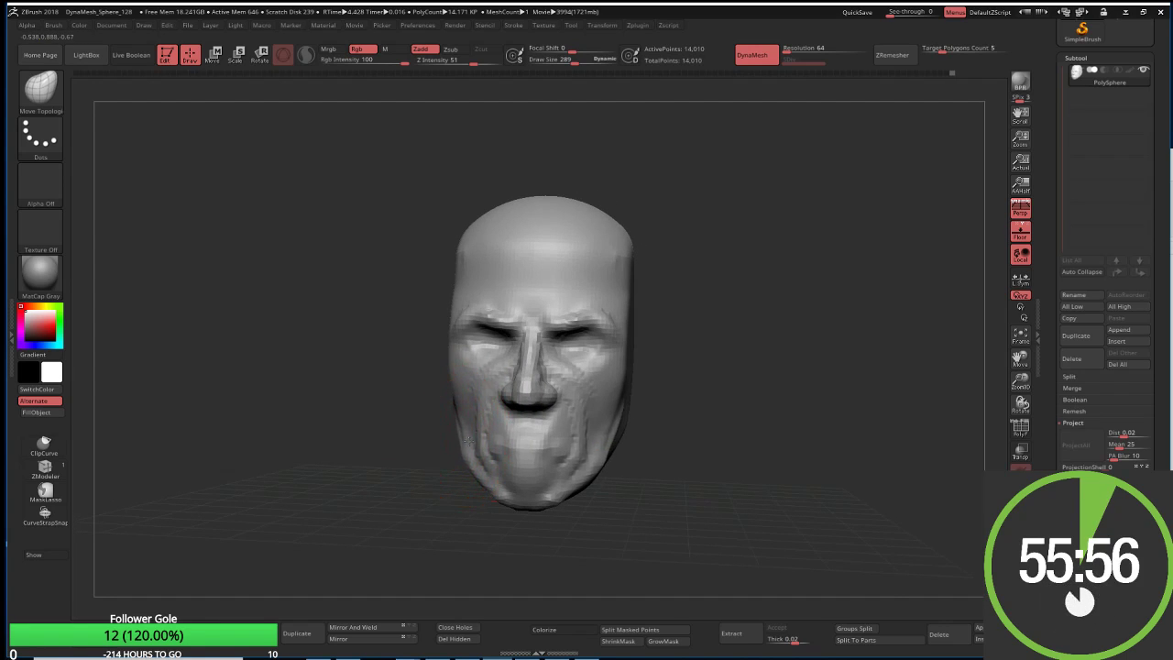
drag(450, 450, 454, 441)
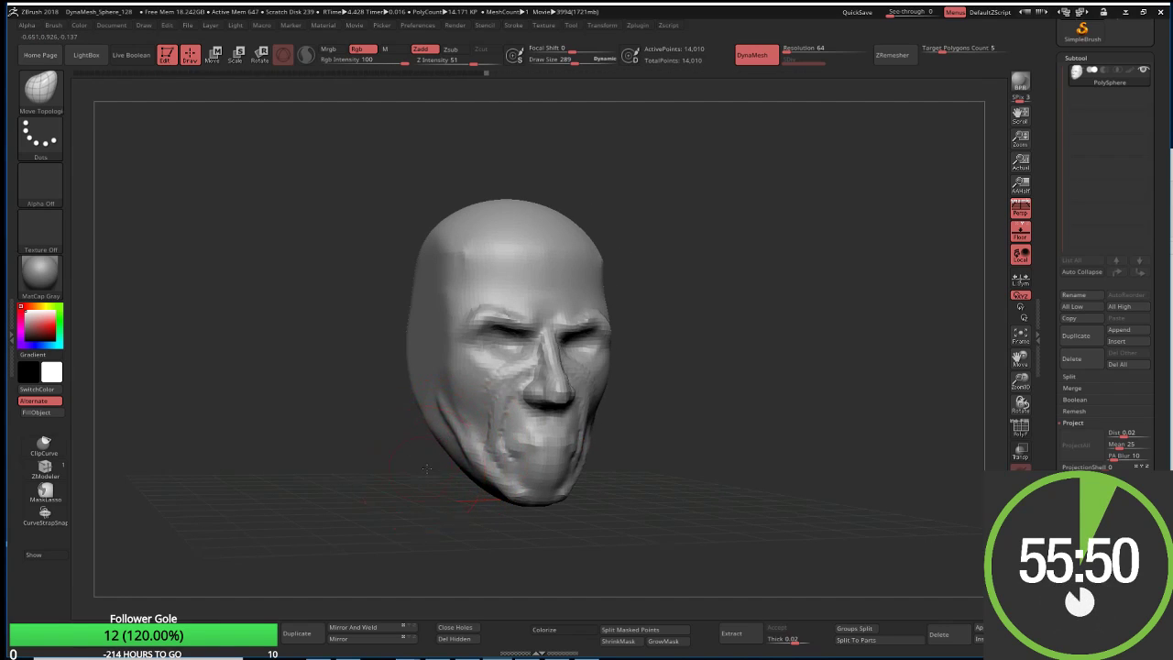
mouse_move(426, 468)
mouse_down()
mouse_move(418, 458)
mouse_move(484, 492)
mouse_up()
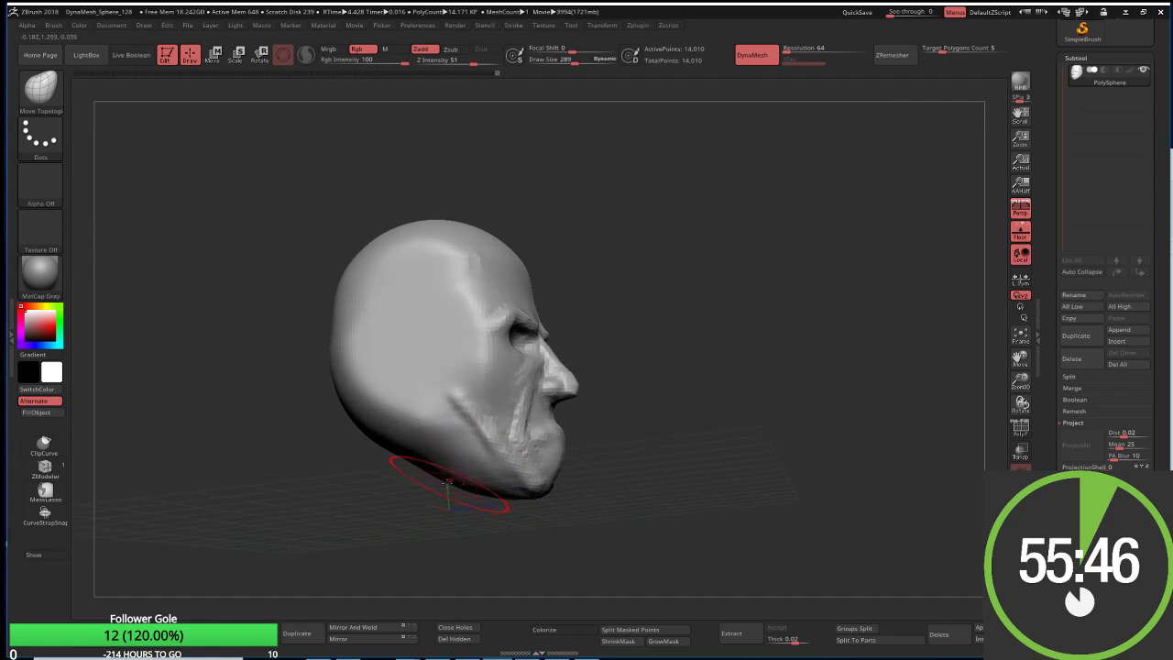
mouse_move(393, 498)
mouse_down()
mouse_move(419, 445)
mouse_move(398, 462)
mouse_up()
ctrl+click(426, 447)
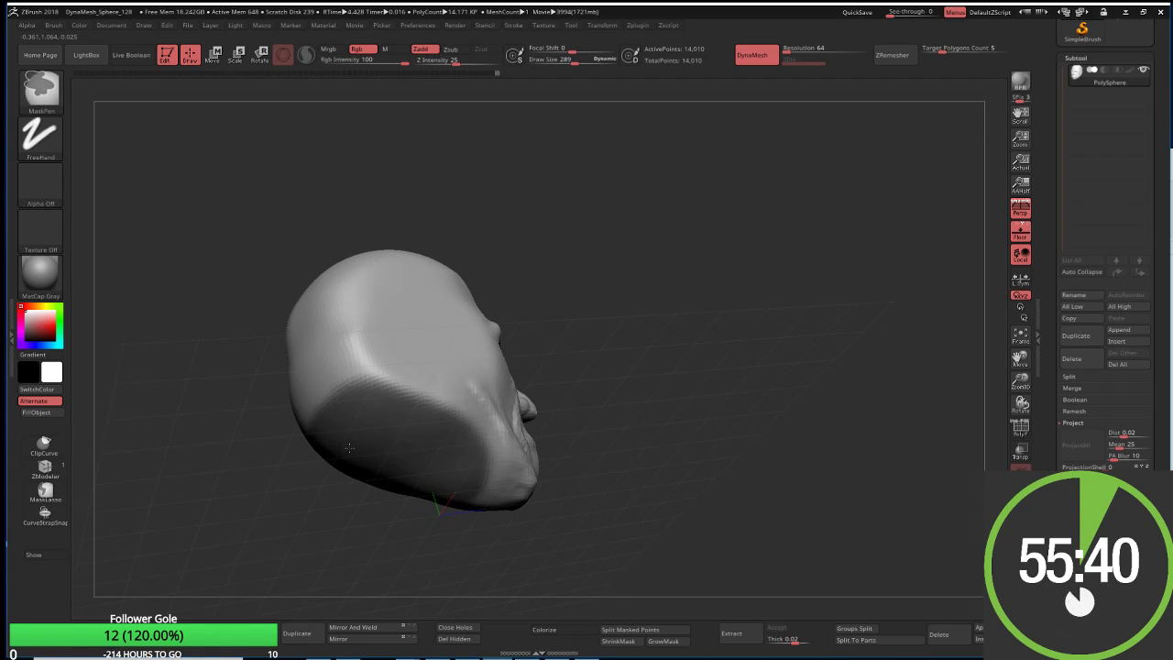
Step: Stretch the neck further downward using the Transpose Move gizmo
drag(563, 248, 605, 275)
ctrl+click(620, 283)
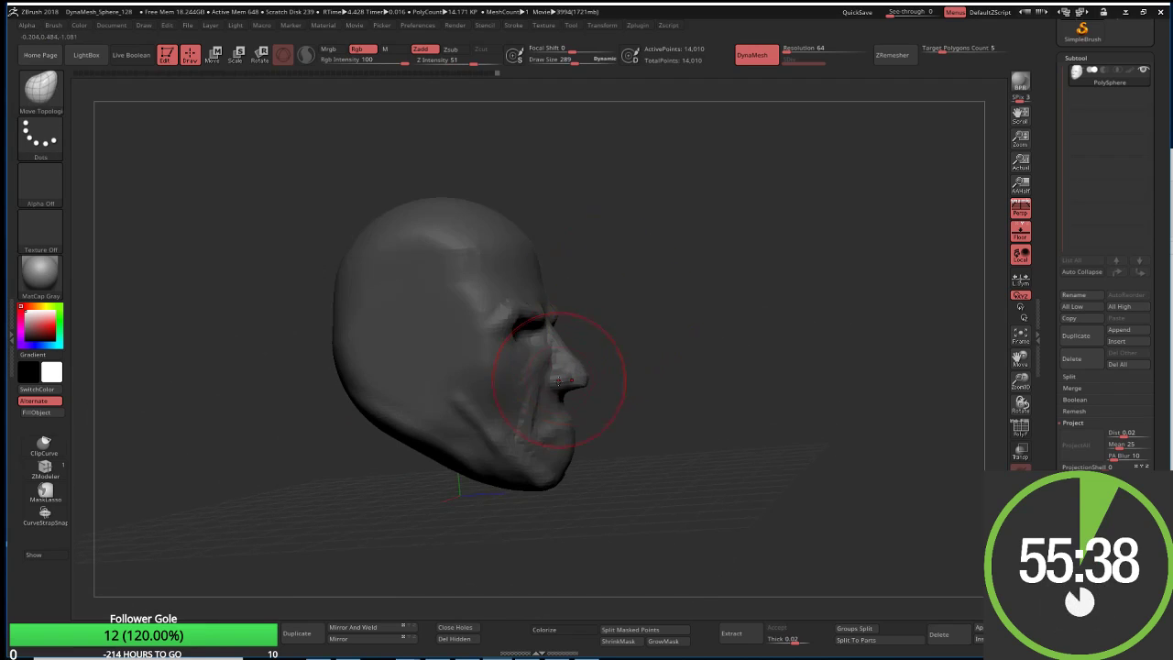
key(w)
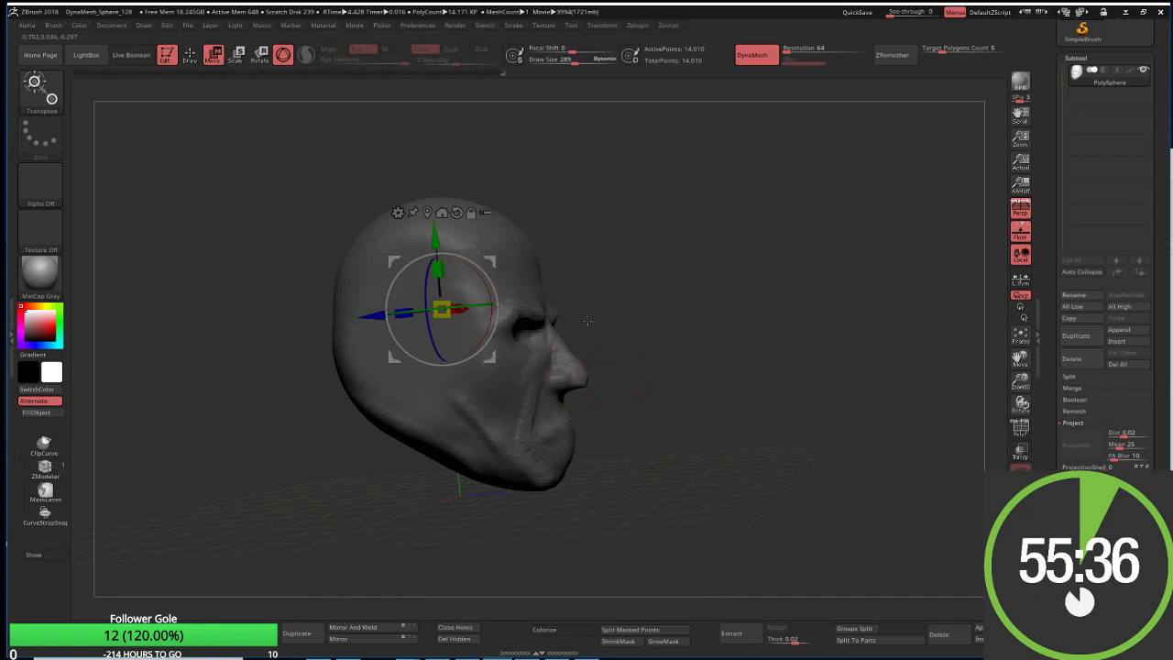
mouse_move(613, 371)
mouse_down()
mouse_move(701, 204)
mouse_move(587, 229)
mouse_up()
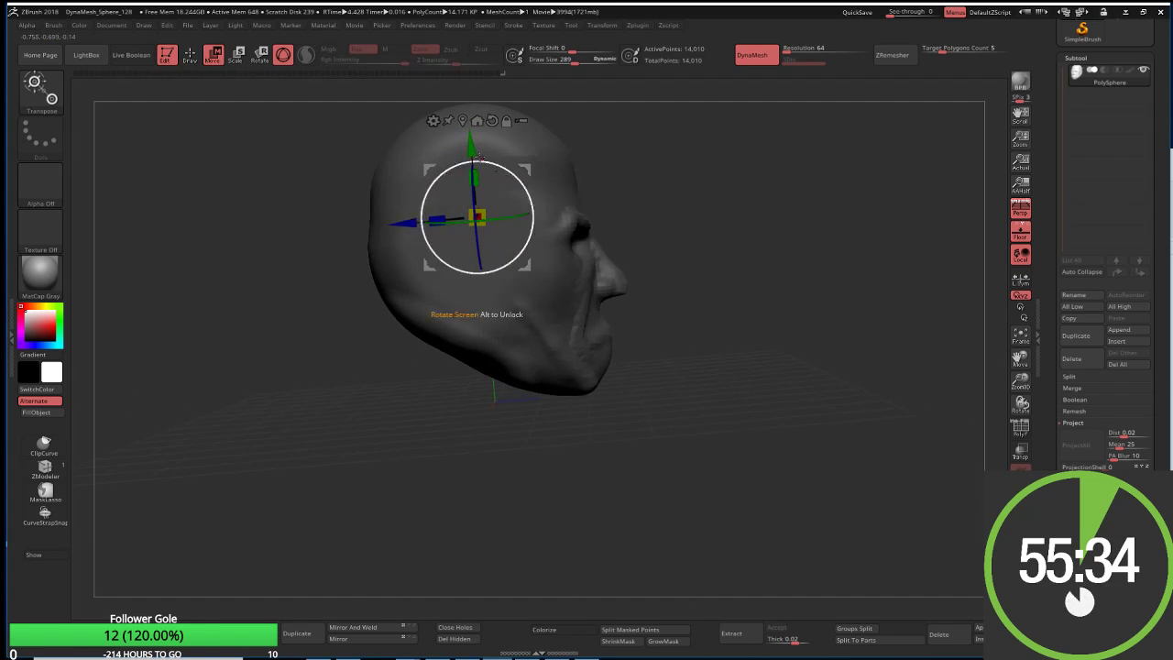
mouse_move(479, 220)
mouse_down()
mouse_move(452, 211)
mouse_move(541, 436)
mouse_up()
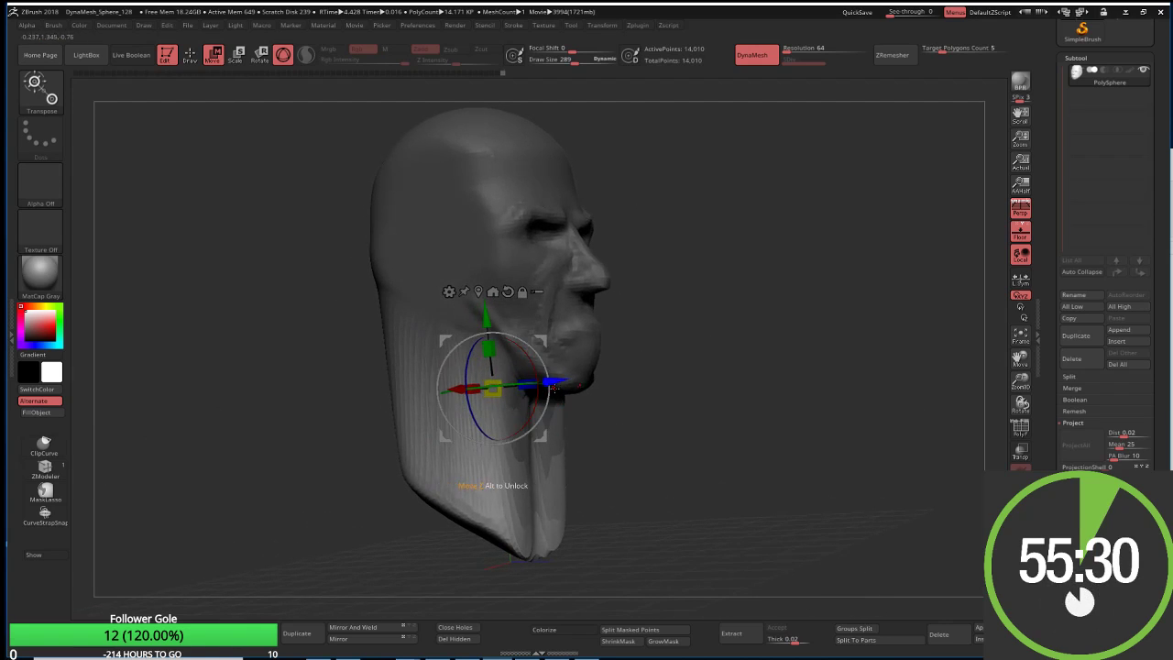
drag(513, 421, 463, 353)
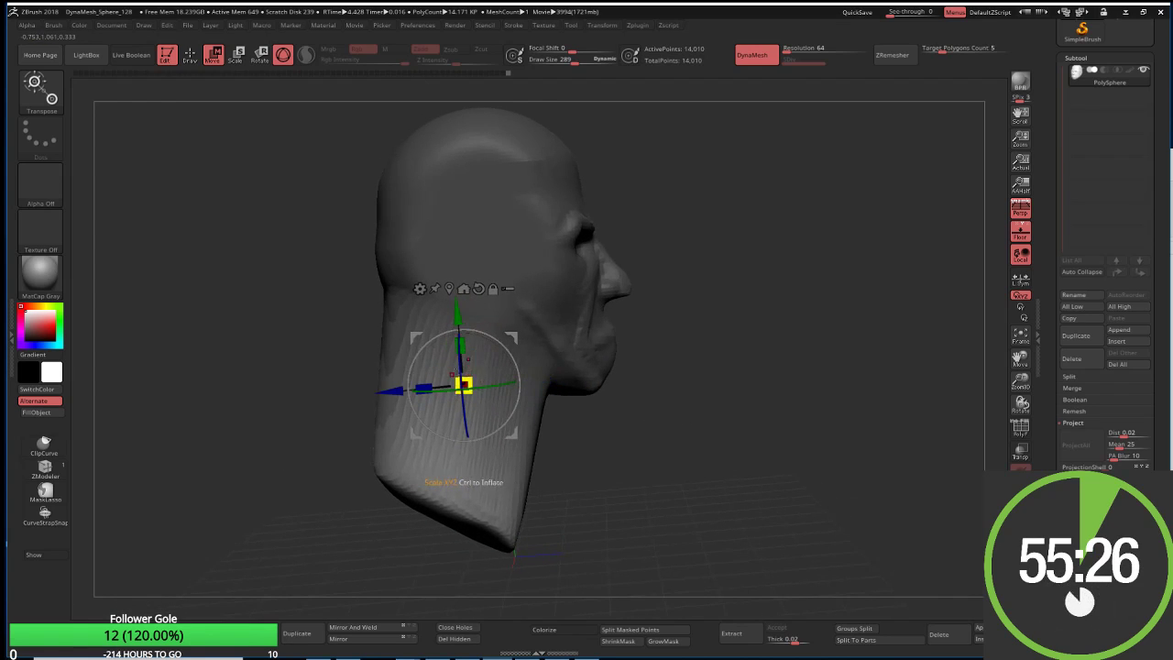
drag(456, 319, 469, 420)
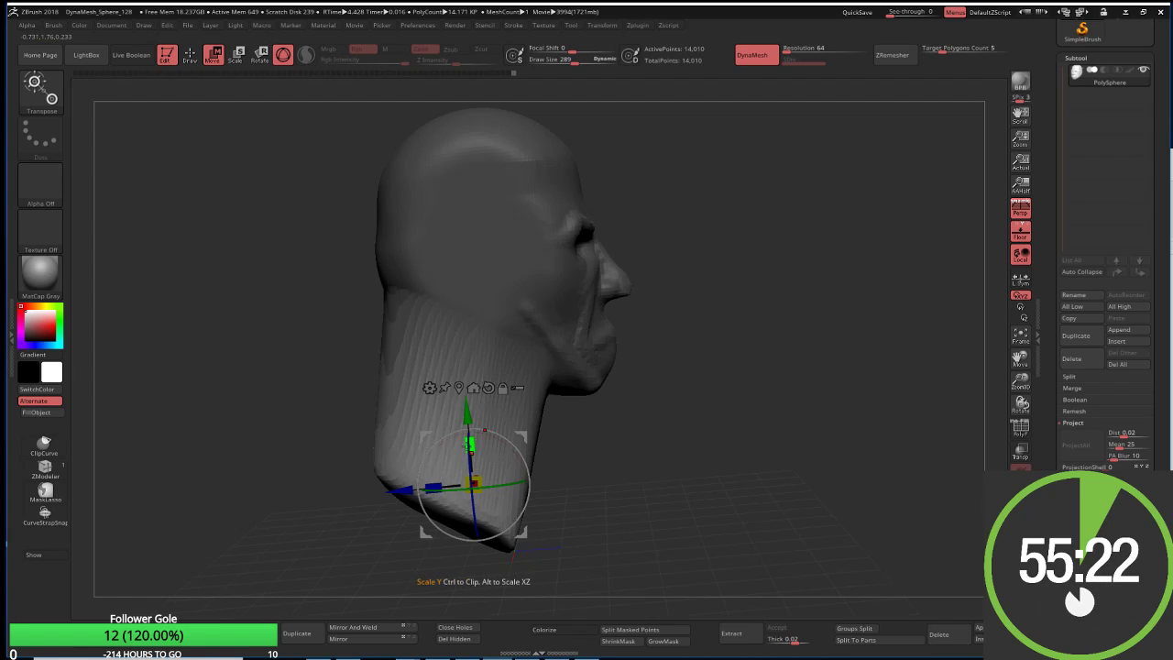
Step: Clip the slanted neck base flat and DynaMesh the head to 20,653 points
ctrl+drag(469, 445, 470, 495)
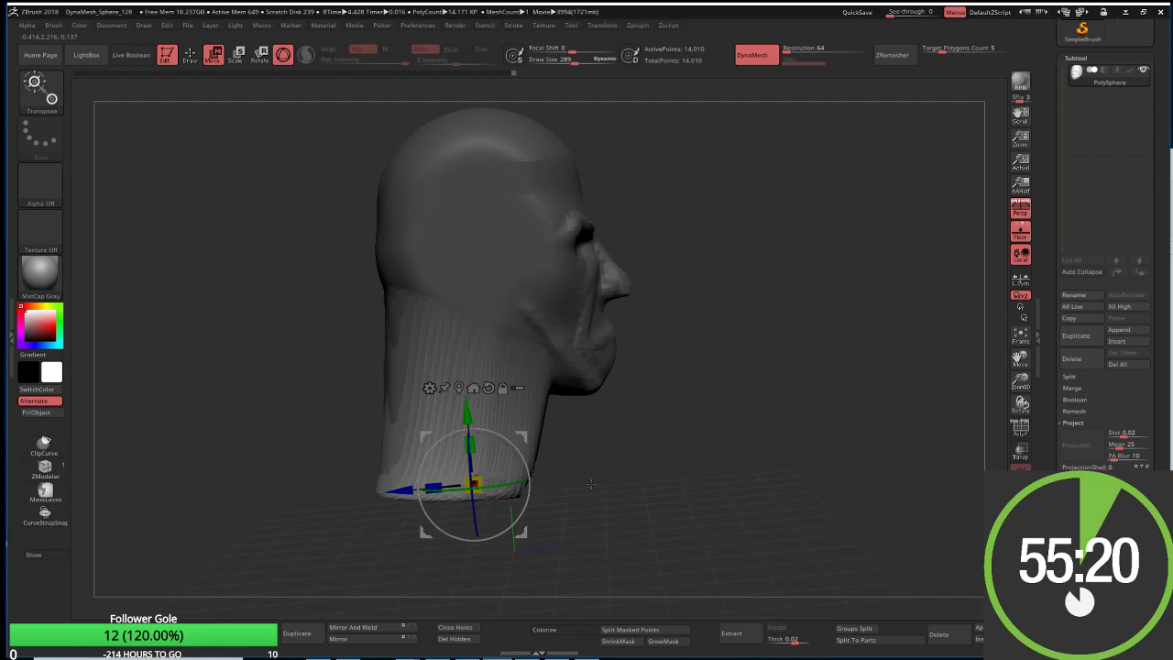
drag(591, 483, 530, 473)
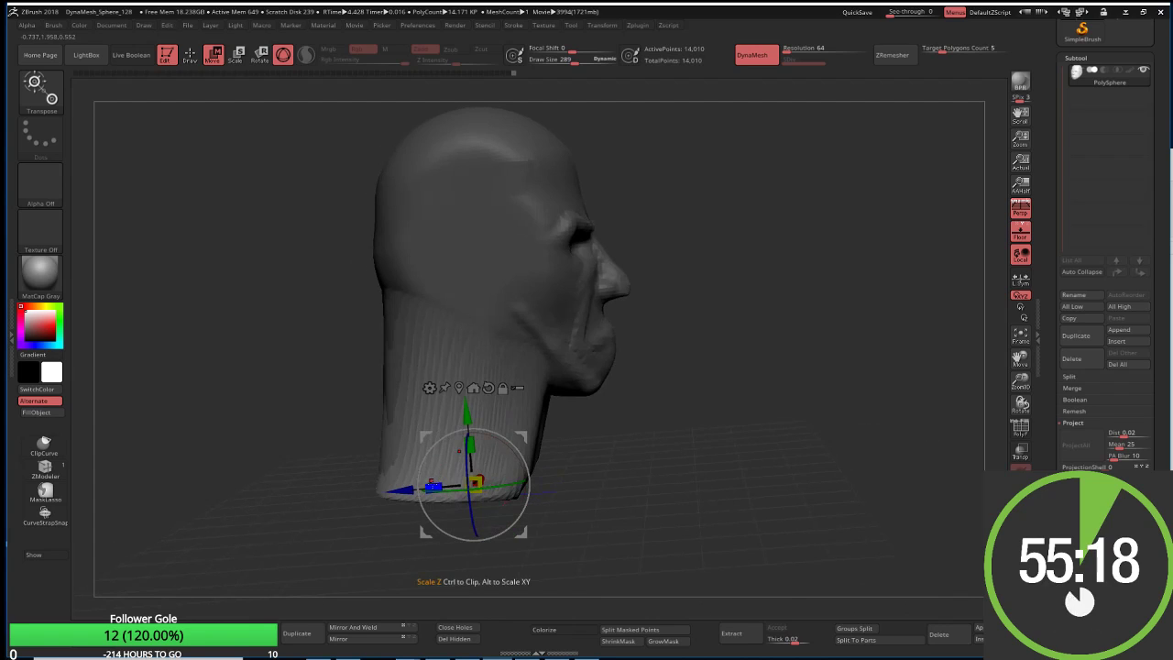
drag(642, 477, 564, 476)
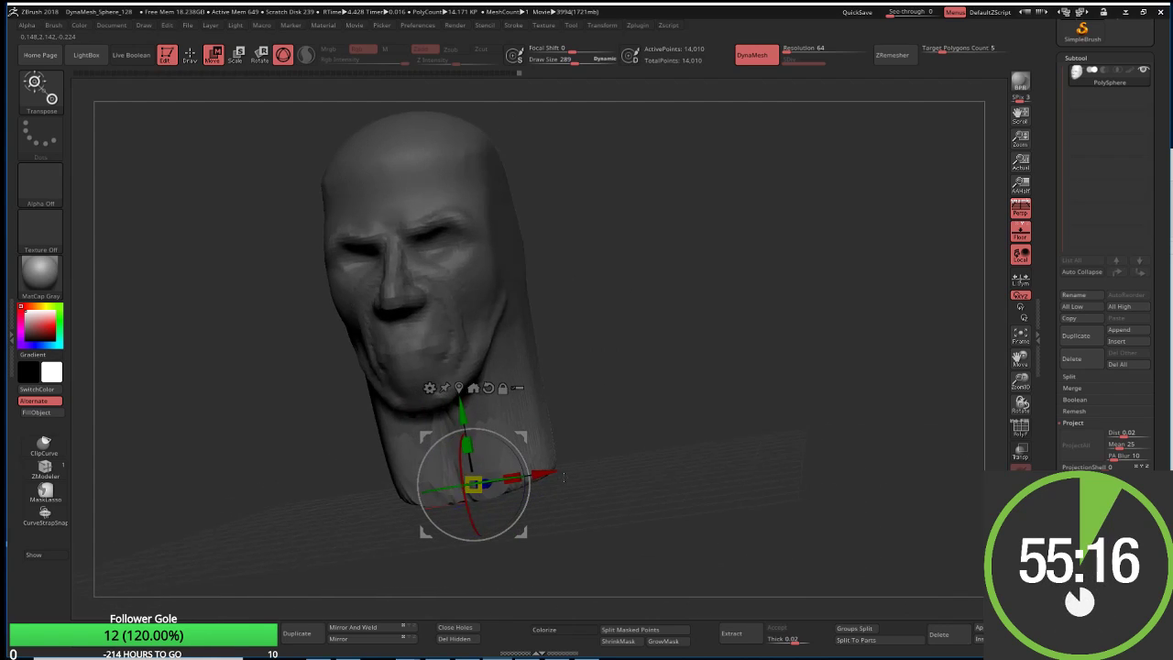
mouse_move(632, 330)
ctrl+mouse_down()
mouse_move(640, 316)
mouse_move(607, 339)
ctrl+mouse_up()
Step: Return to sculpting with the Move Topological brush at a larger Draw Size
key(q)
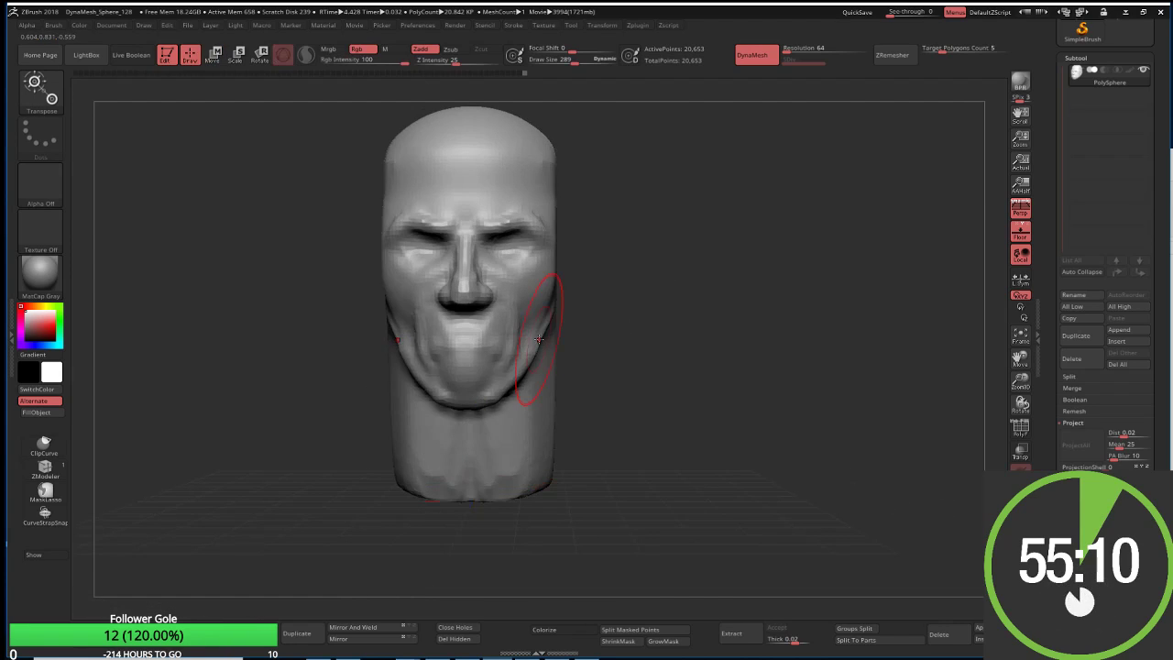
key(b)
key(m)
key(t)
key(s)
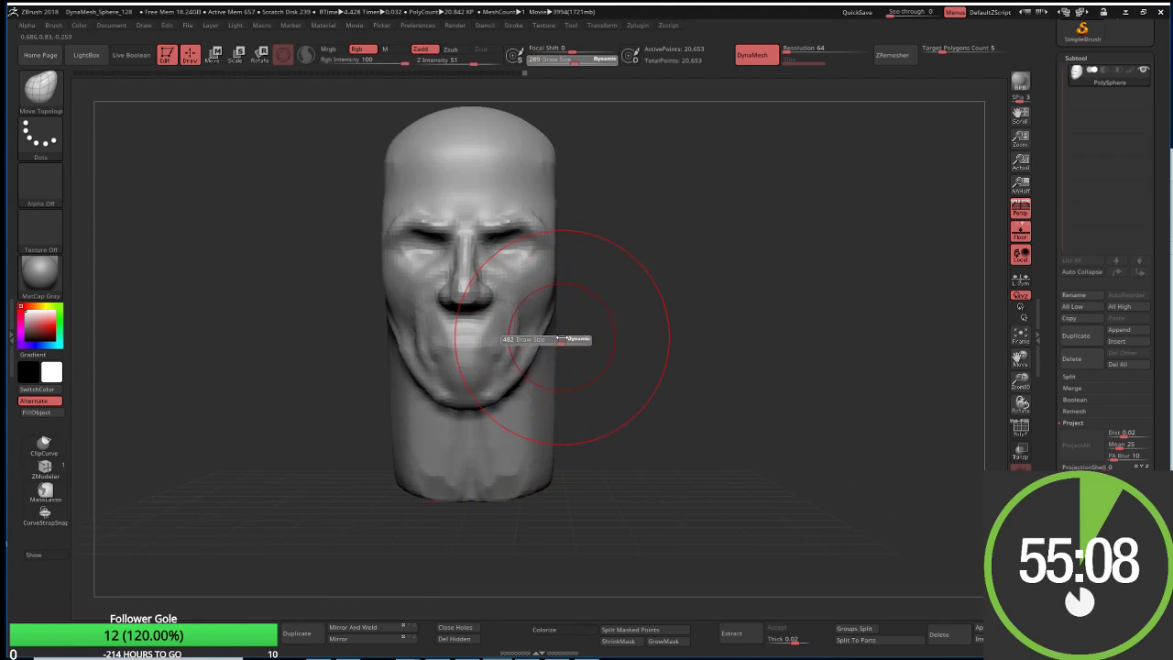
drag(555, 339, 536, 340)
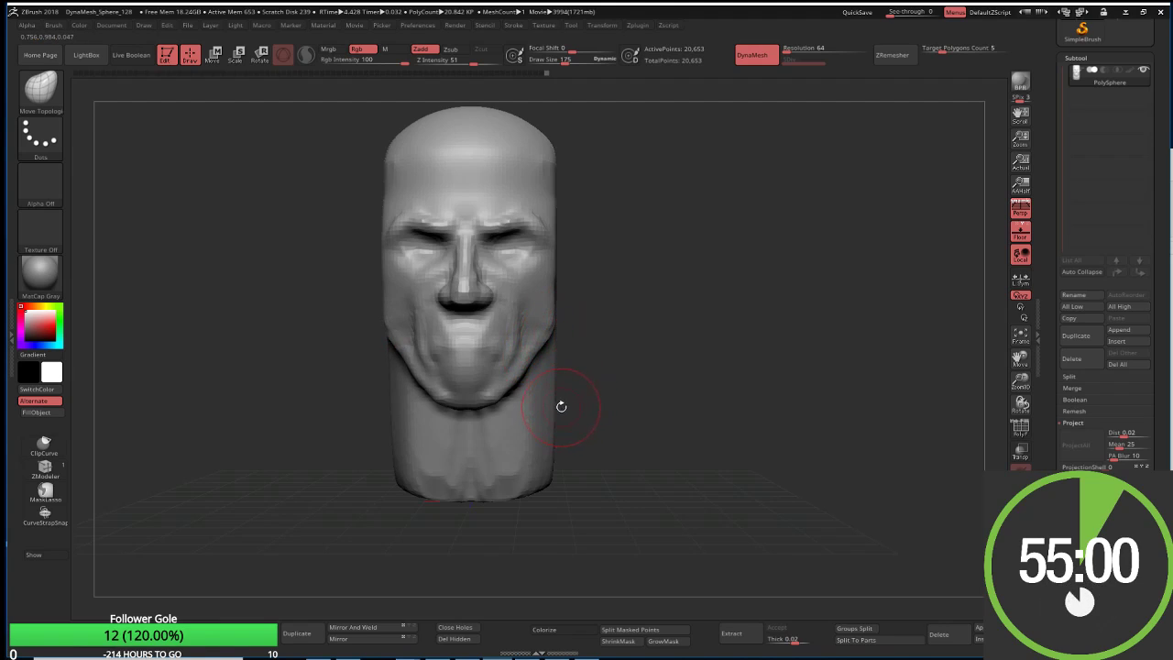
key(s)
key(s)
mouse_move(542, 394)
mouse_down()
mouse_move(554, 394)
mouse_move(537, 340)
mouse_move(552, 387)
mouse_move(510, 445)
mouse_move(565, 417)
mouse_up()
Step: Undo the accidental chin pull and bulge the back of the skull outward in profile
key(ctrl+z)
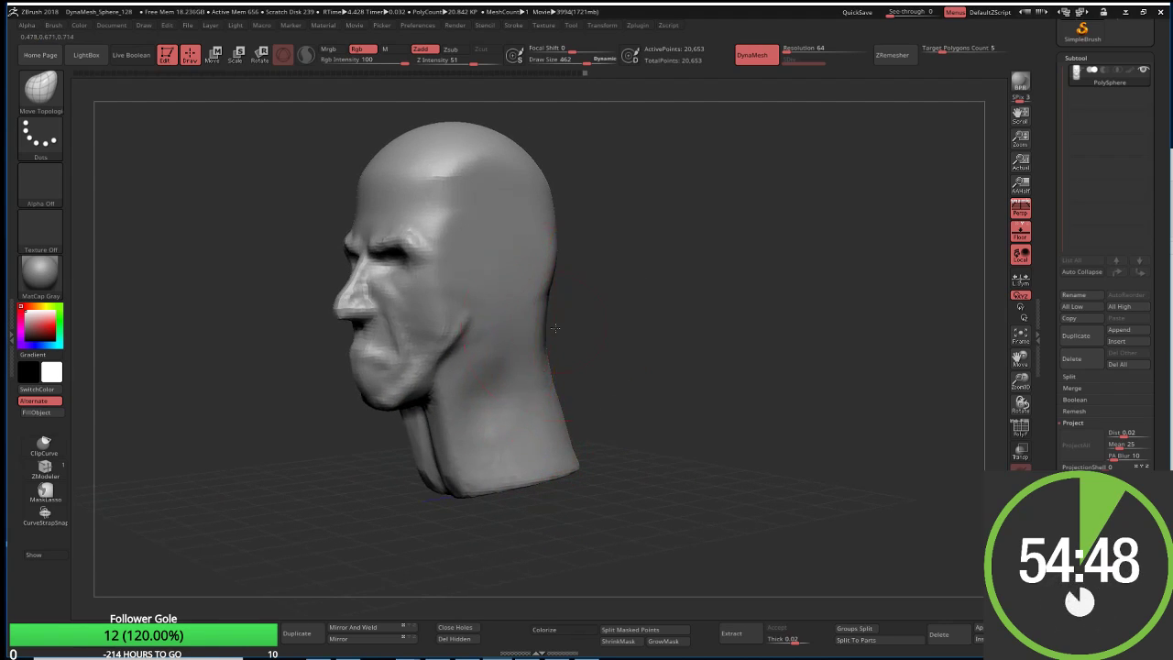
mouse_move(554, 328)
mouse_down()
mouse_move(550, 367)
mouse_move(573, 432)
mouse_up()
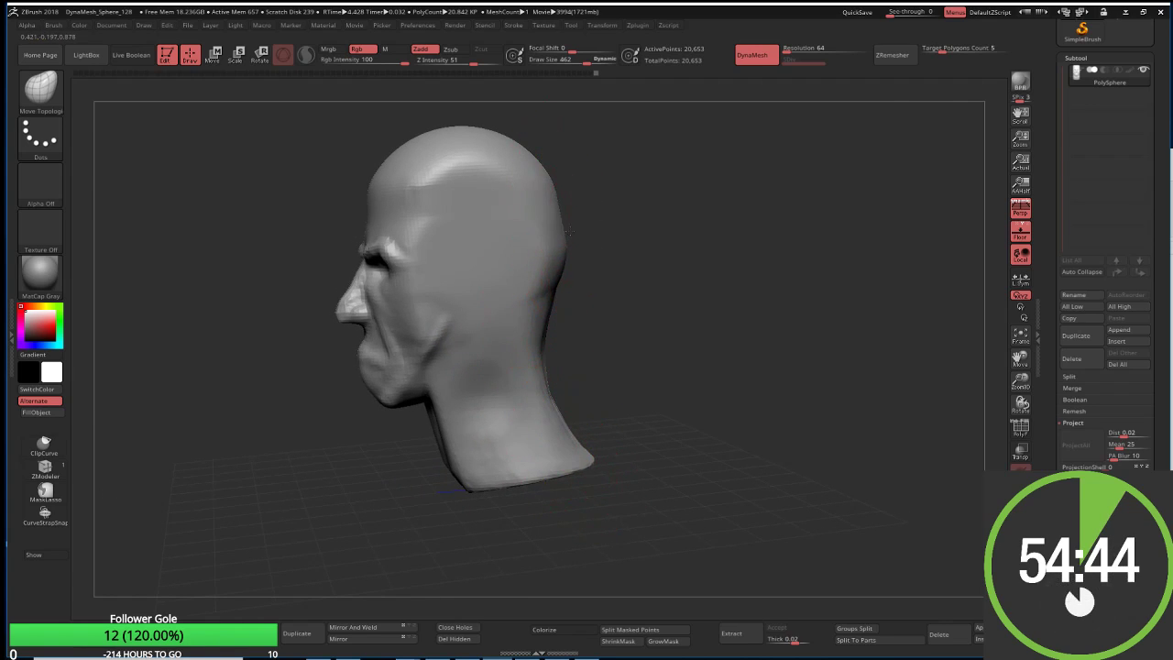
drag(568, 234, 541, 124)
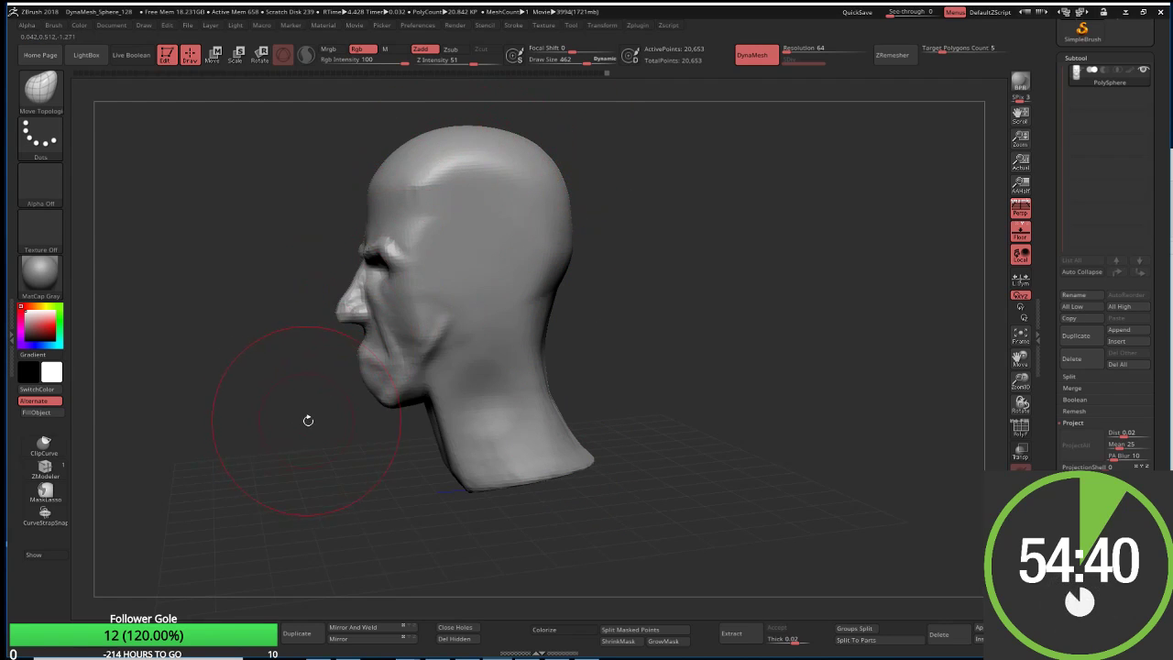
mouse_move(308, 420)
mouse_down()
mouse_move(325, 403)
mouse_move(602, 340)
mouse_up()
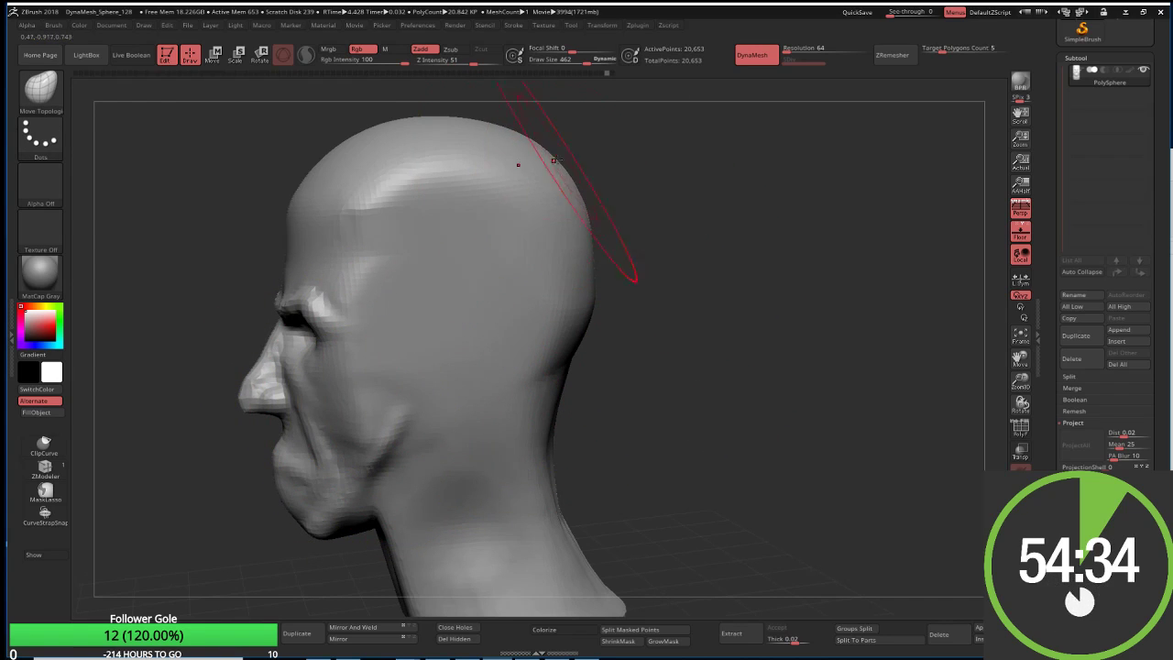
mouse_move(623, 235)
mouse_down()
mouse_move(688, 230)
mouse_move(698, 292)
mouse_up()
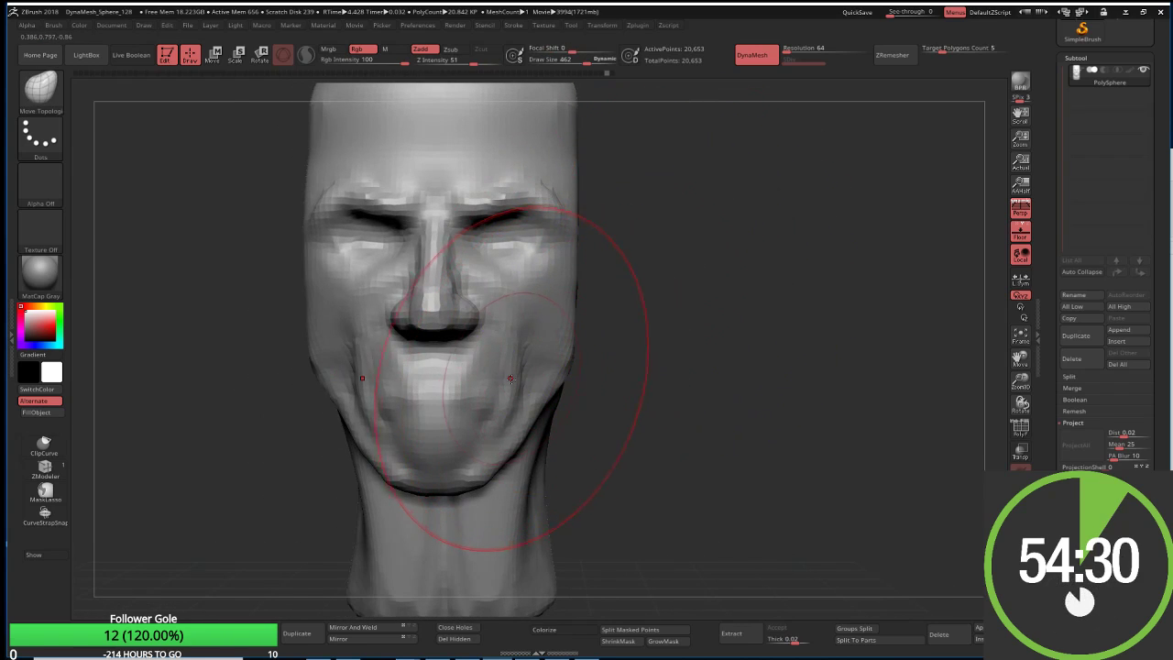
Step: Switch to DamStandard with a small Draw Size for fine carving
key(b)
key(d)
key(s)
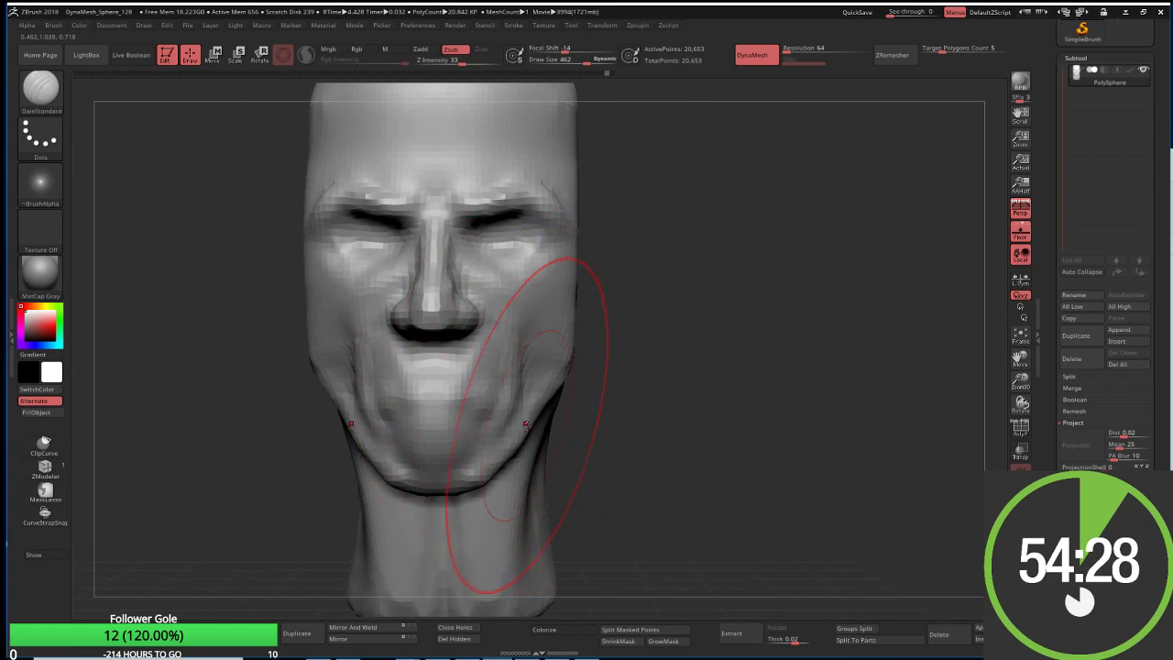
key(s)
drag(527, 427, 507, 427)
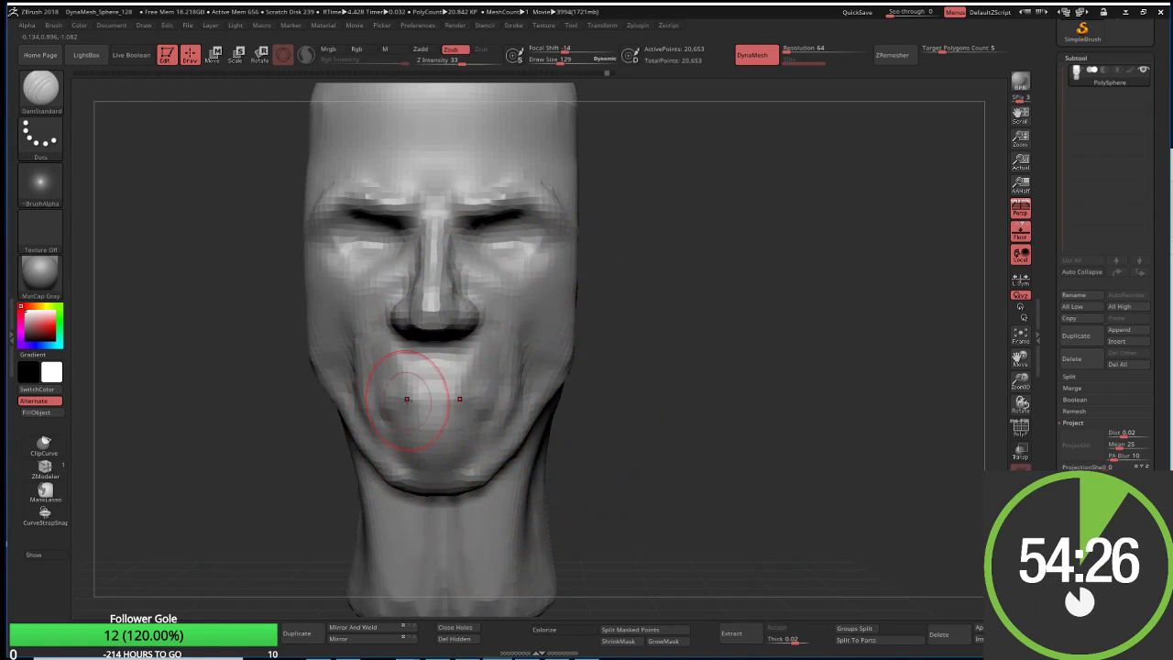
key(bracketleft)
key(bracketleft)
key(bracketleft)
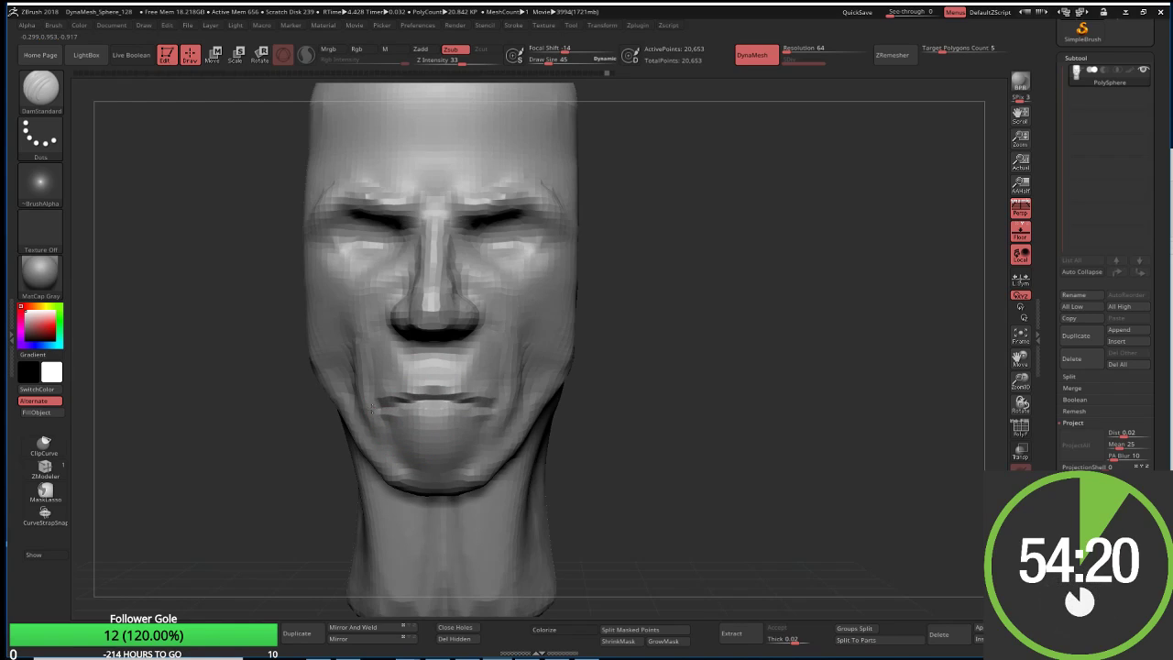
key(ctrl+z)
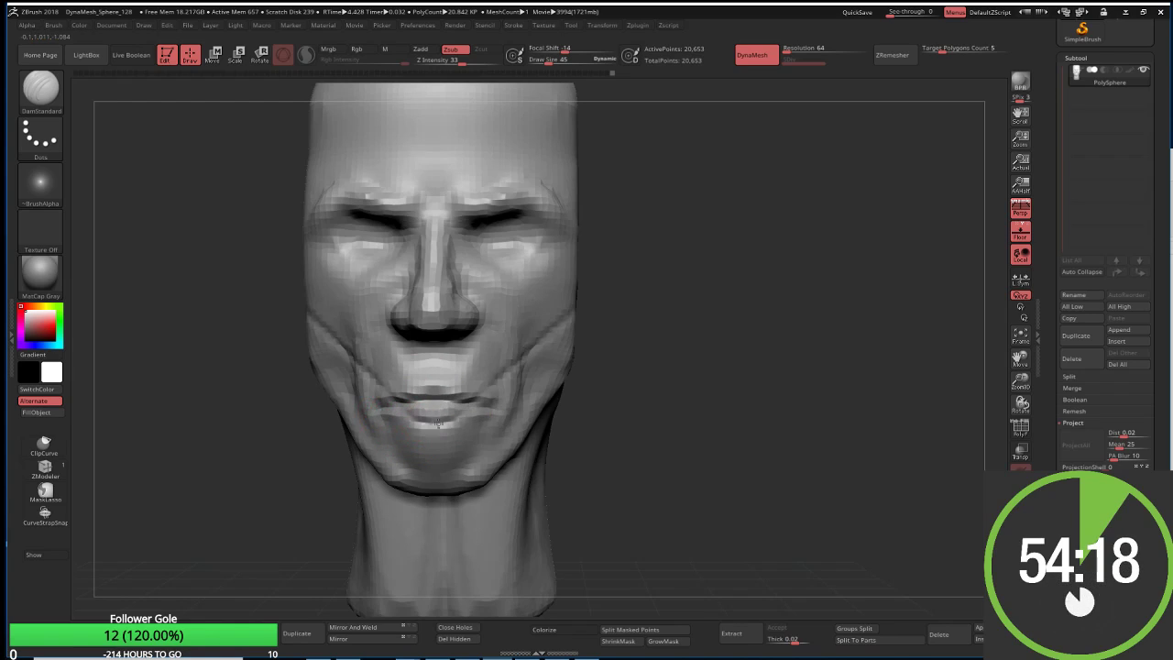
key(ctrl+shift+z)
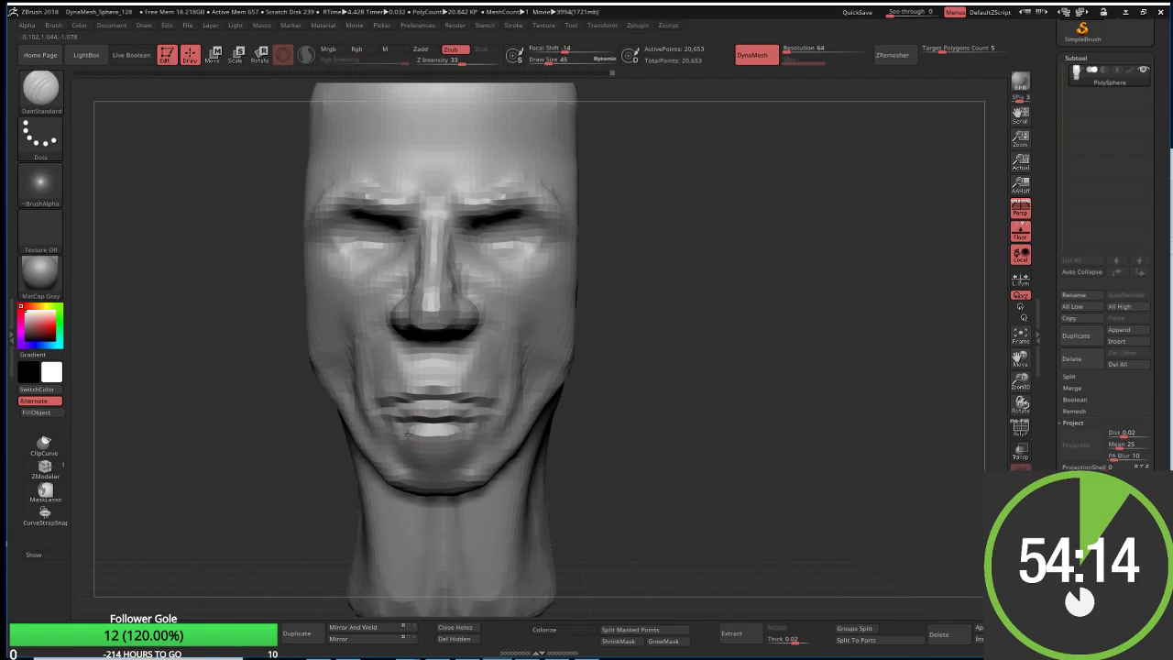
Step: Carve the lower lip, both eyelids, outer eye corners and a forehead brow crease
mouse_move(439, 435)
mouse_down()
mouse_move(431, 440)
mouse_move(479, 432)
mouse_move(419, 440)
mouse_move(445, 417)
mouse_up()
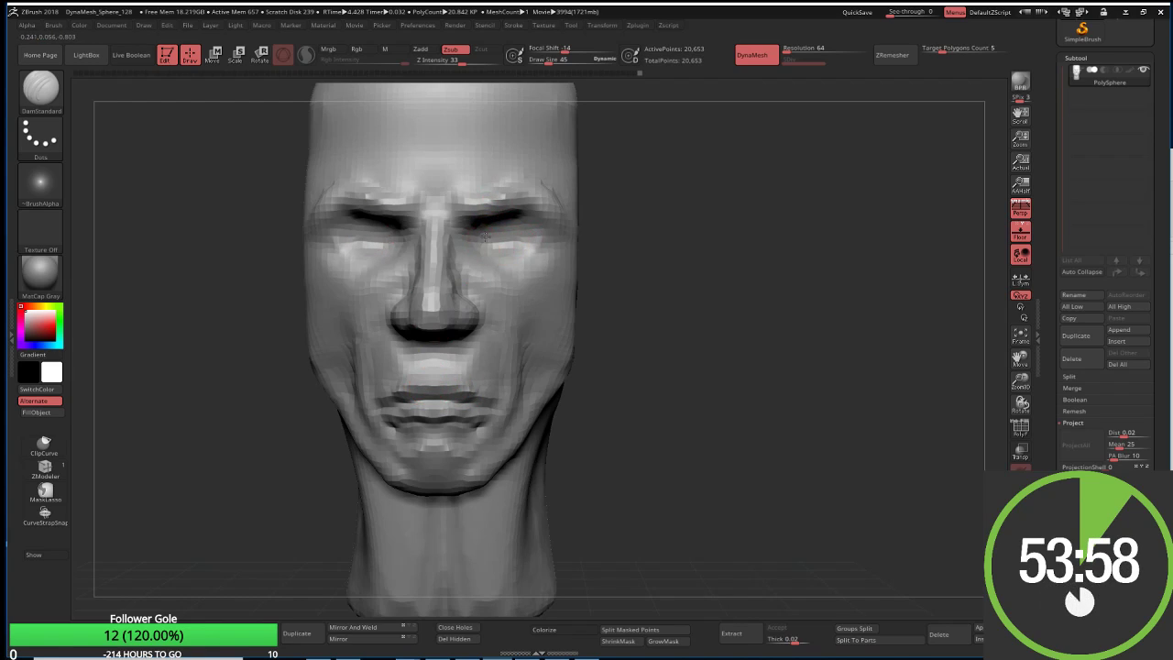
drag(476, 231, 504, 224)
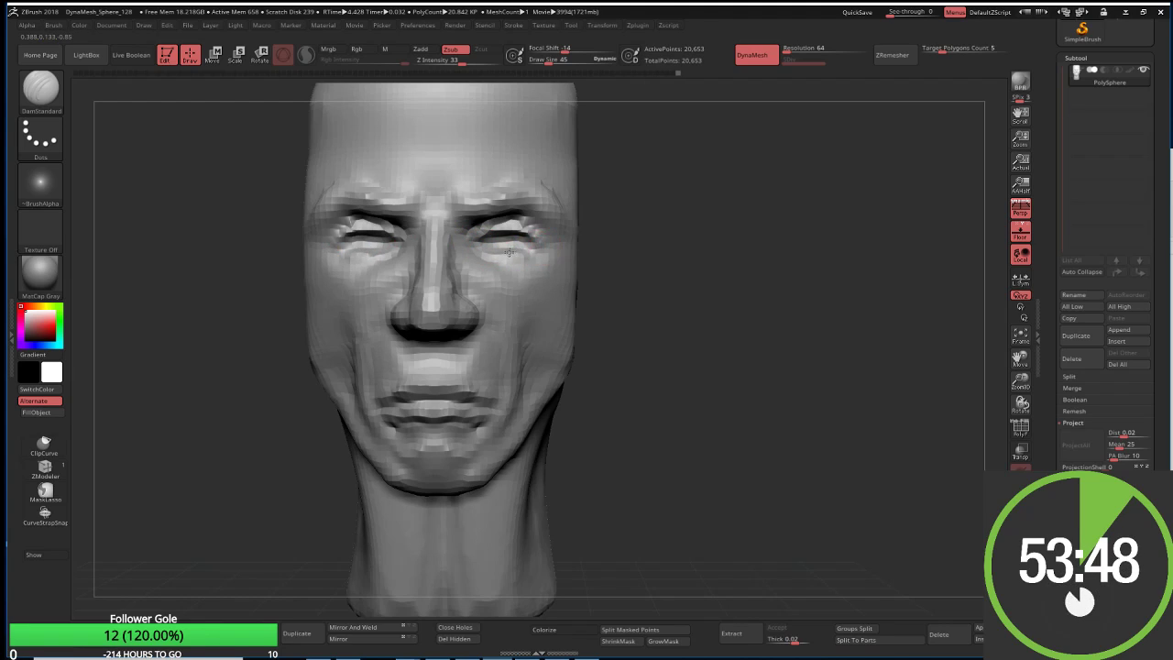
drag(509, 252, 540, 240)
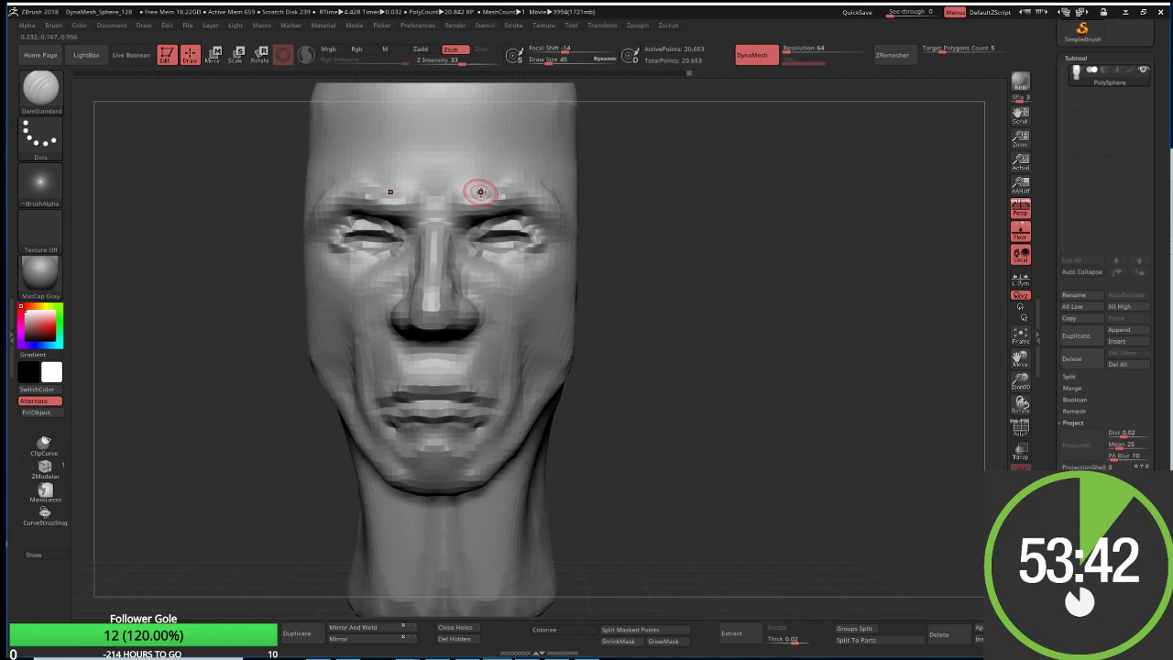
right_drag(455, 156, 487, 205)
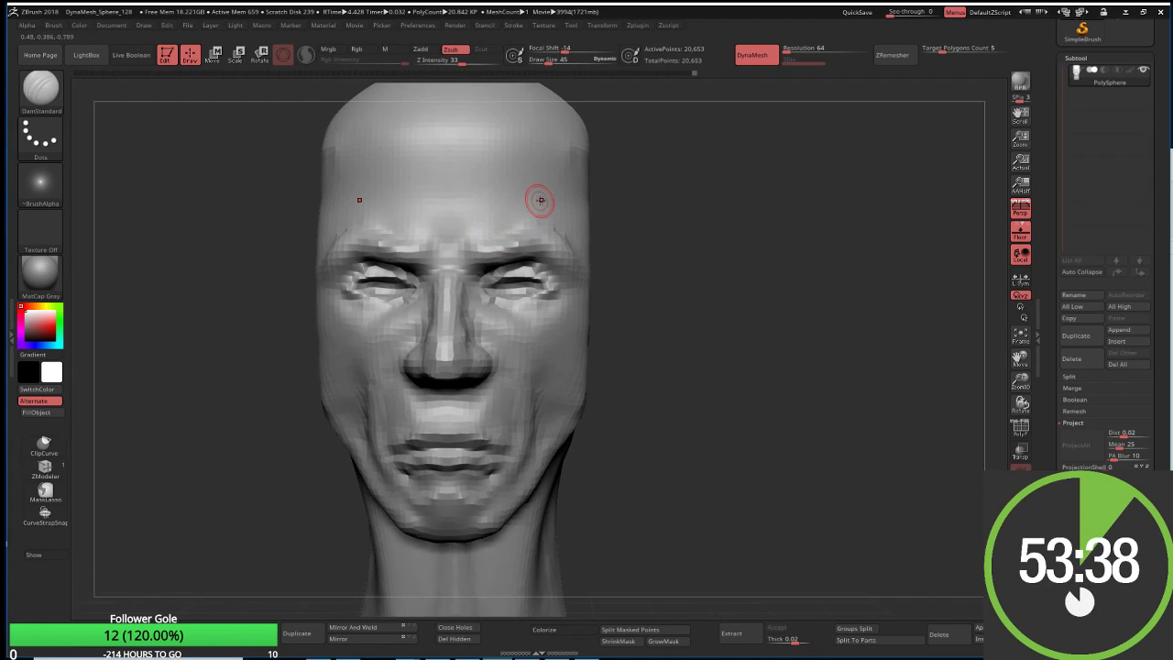
mouse_move(546, 203)
mouse_down()
mouse_move(431, 227)
mouse_move(417, 252)
mouse_move(447, 273)
mouse_up()
right_drag(447, 273, 419, 262)
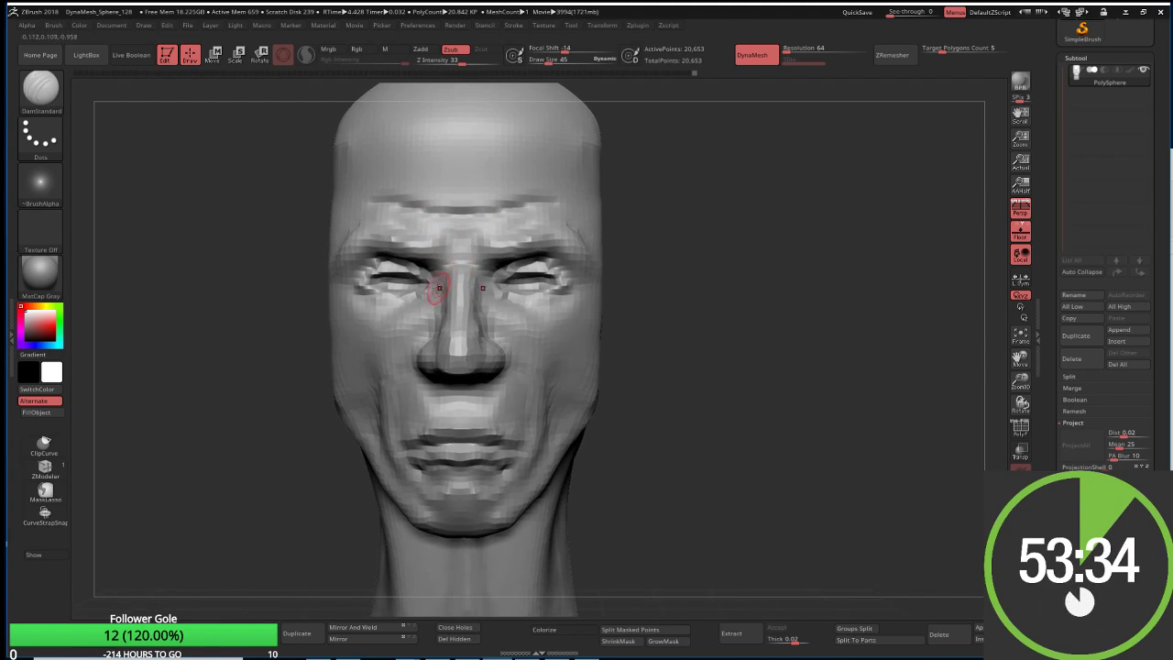
Step: Select ClayBuildup with Draw Size 104 and view the head from three-quarter front
key(b)
key(c)
key(b)
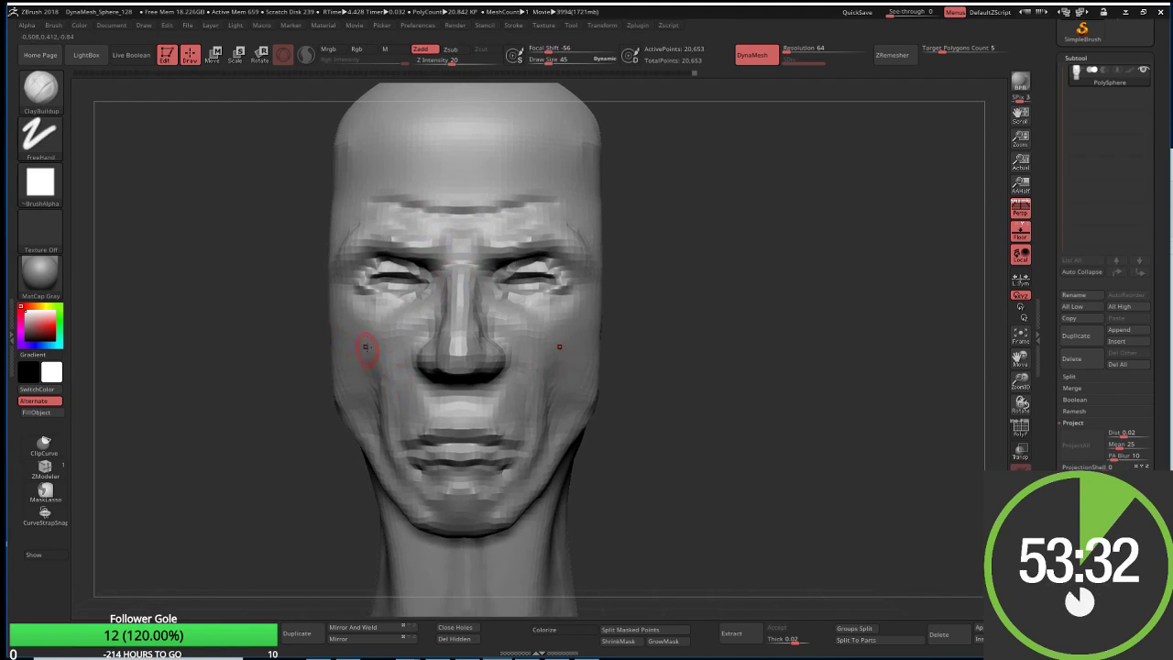
key(s)
mouse_move(348, 331)
mouse_down()
mouse_move(368, 340)
mouse_move(346, 314)
mouse_move(362, 330)
mouse_move(398, 332)
mouse_up()
drag(550, 332, 348, 316)
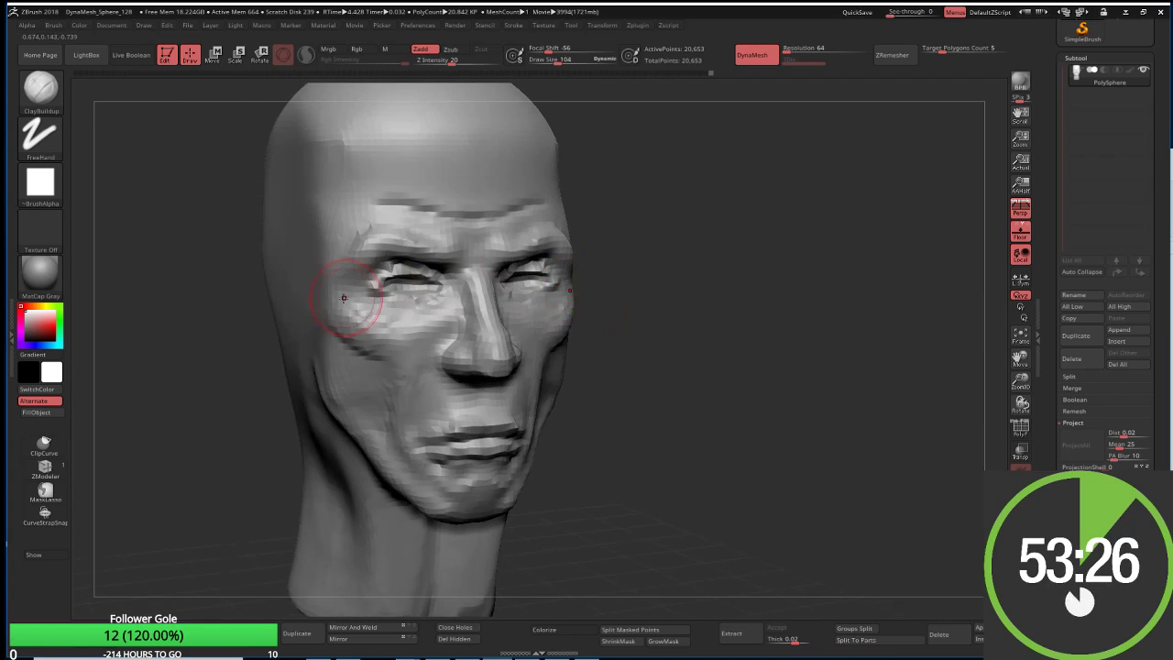
Step: Reshape the nose in right profile with the Move Topological brush
mouse_move(575, 363)
mouse_down()
mouse_move(605, 360)
mouse_move(567, 358)
mouse_up()
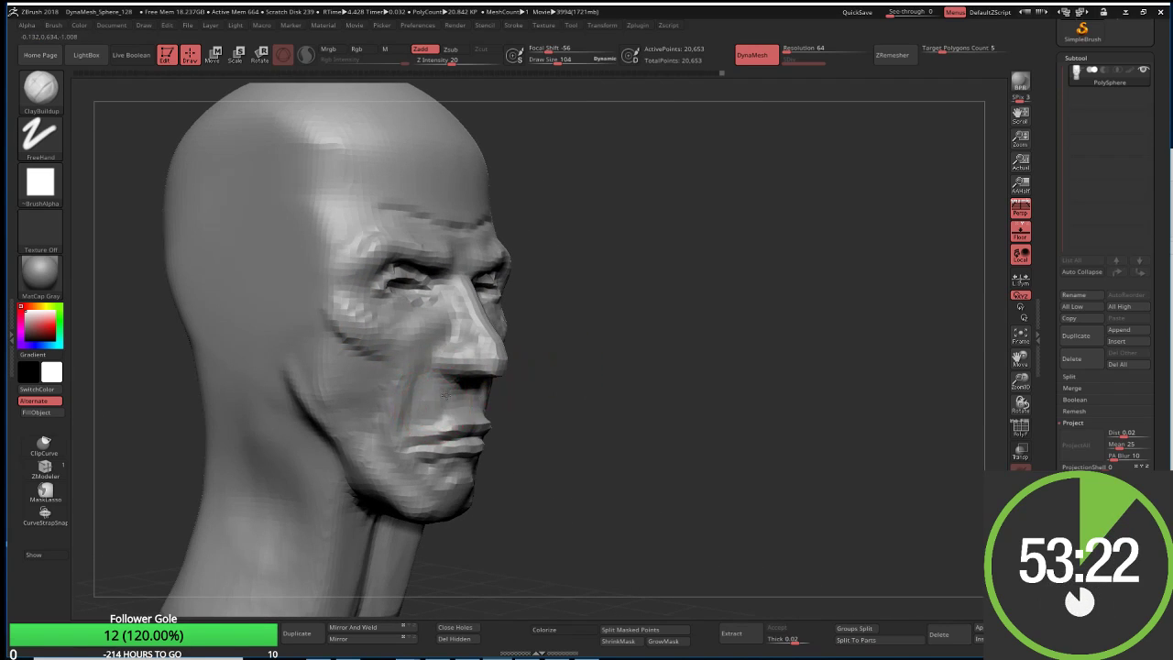
drag(506, 421, 538, 405)
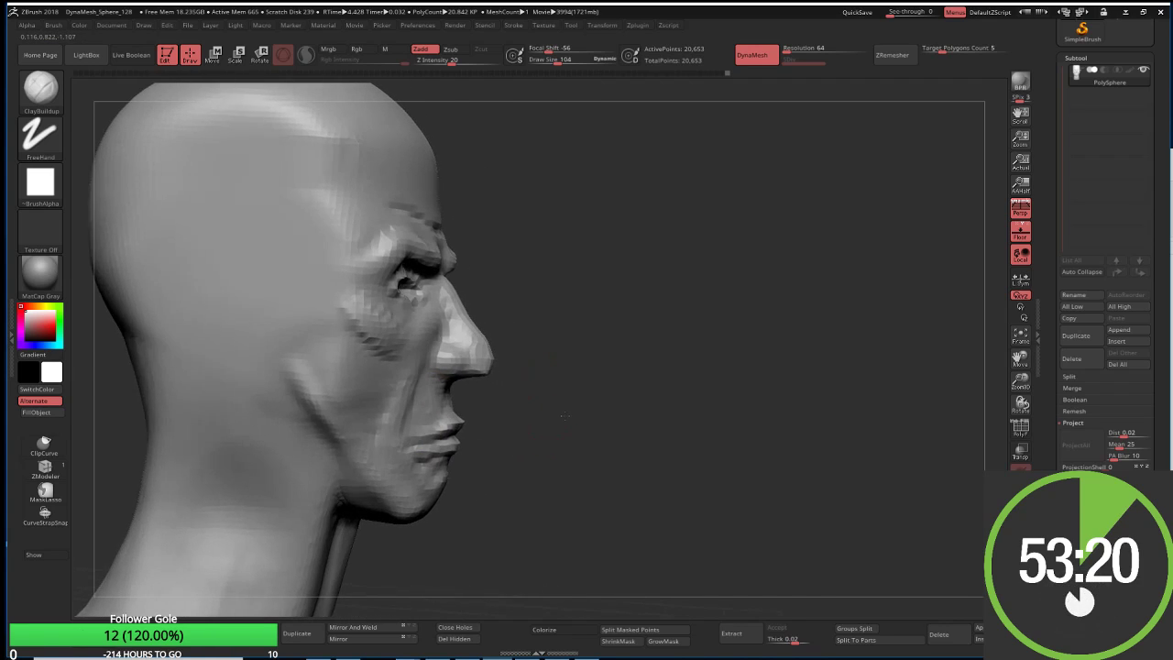
key(b)
key(m)
key(t)
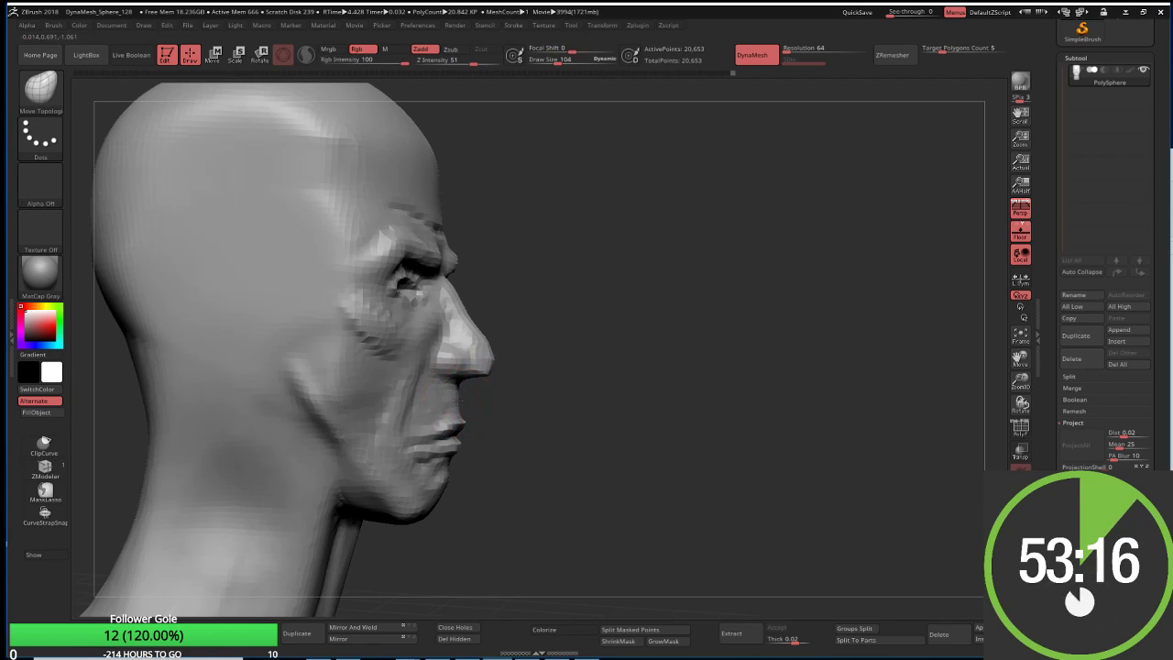
drag(496, 438, 500, 438)
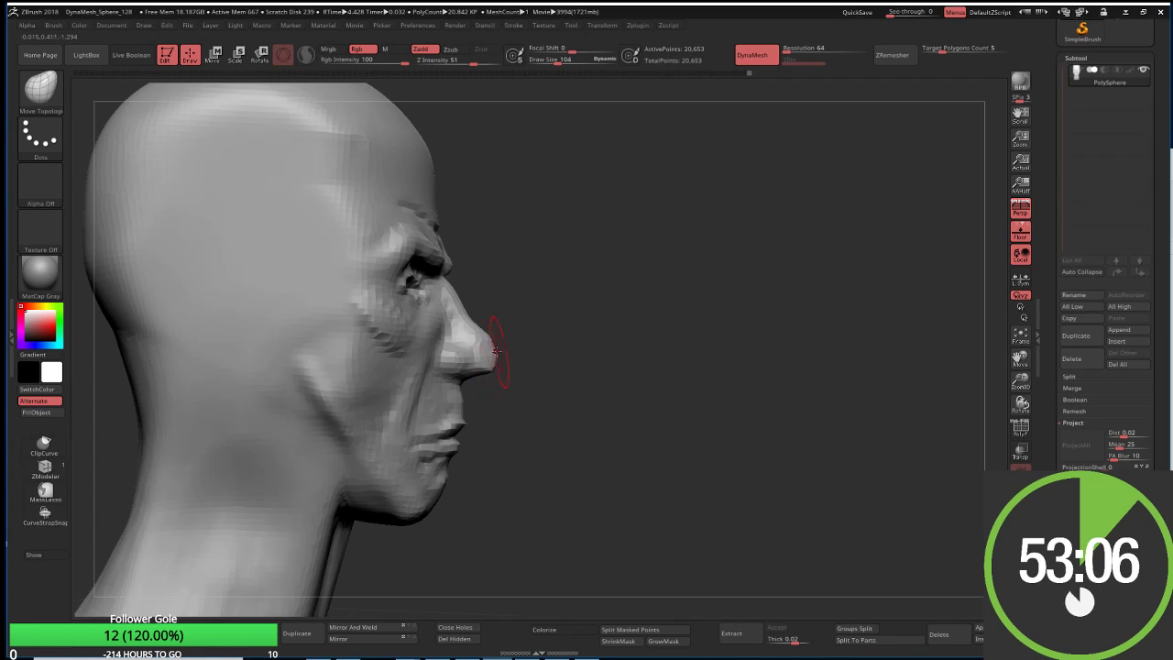
drag(505, 322, 465, 300)
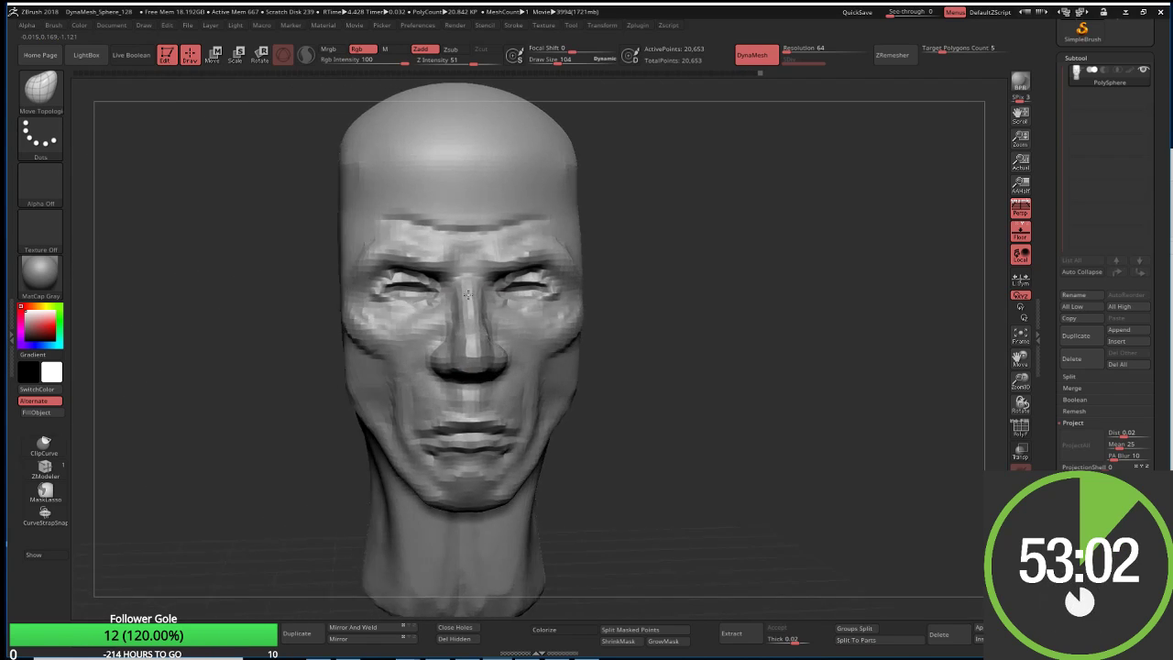
Step: Build clay at Draw Size 65, undo to the broader cranium, and select DamStandard
key(b)
key(c)
key(b)
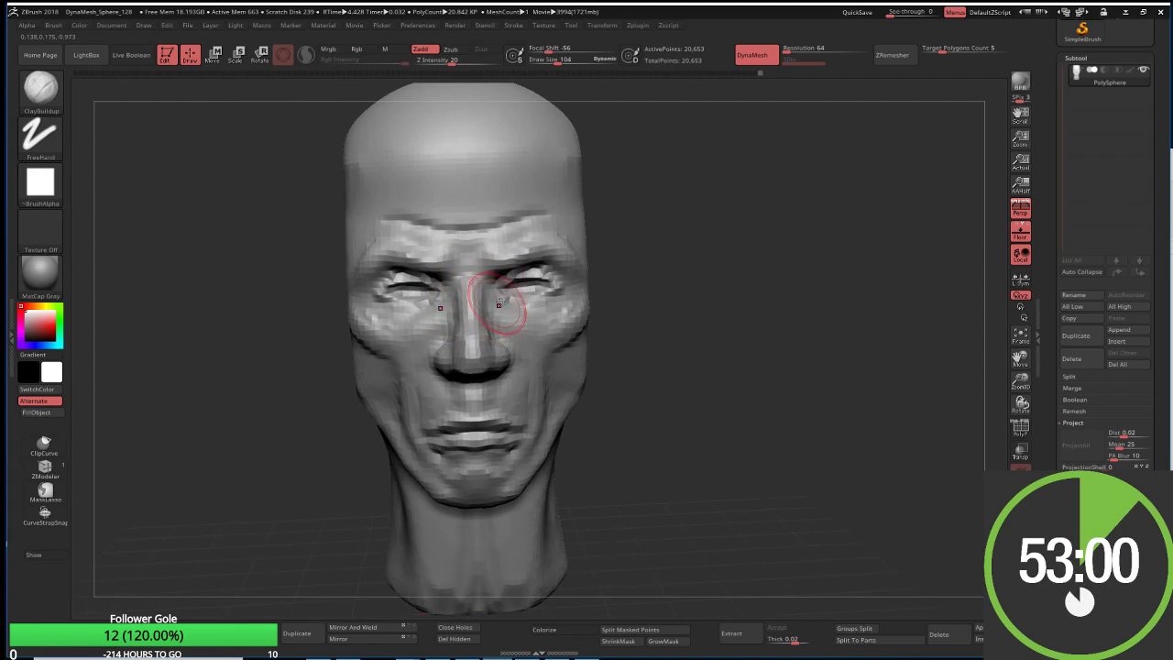
key(bracketleft)
key(bracketleft)
key(bracketleft)
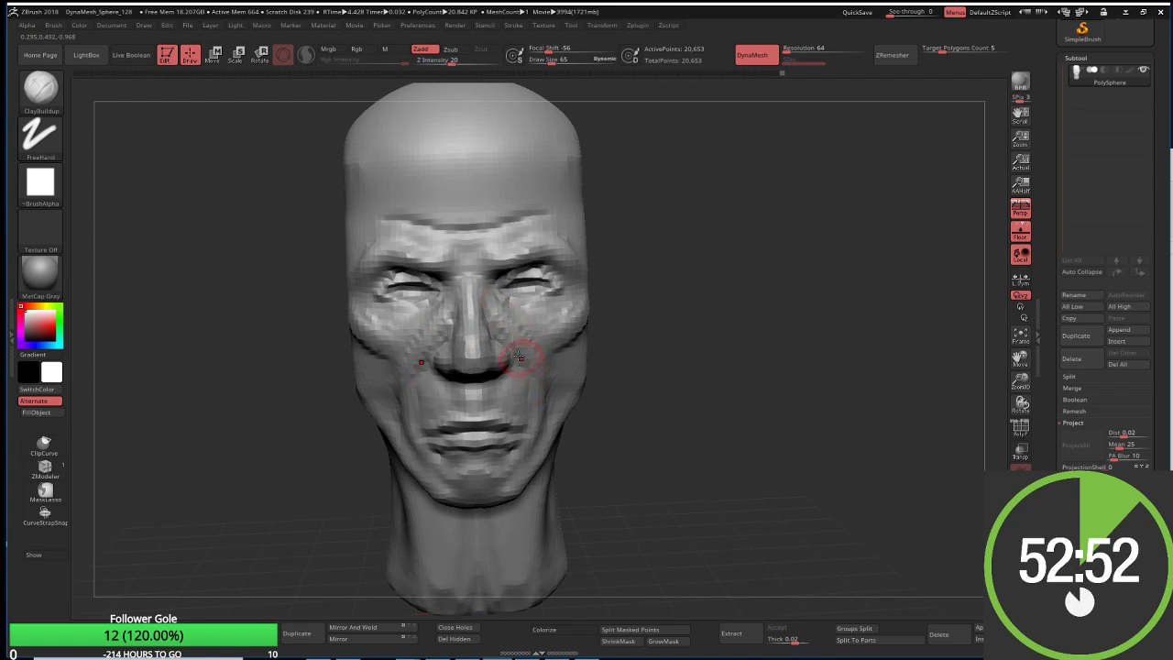
key(ctrl+z)
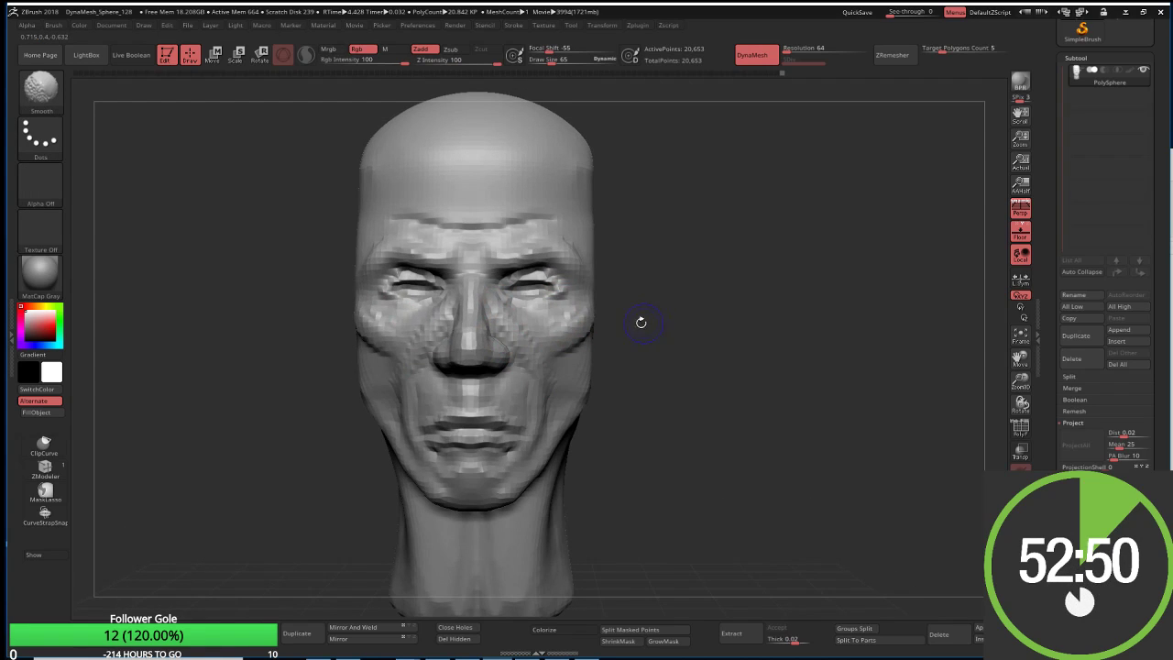
key(b)
key(d)
key(s)
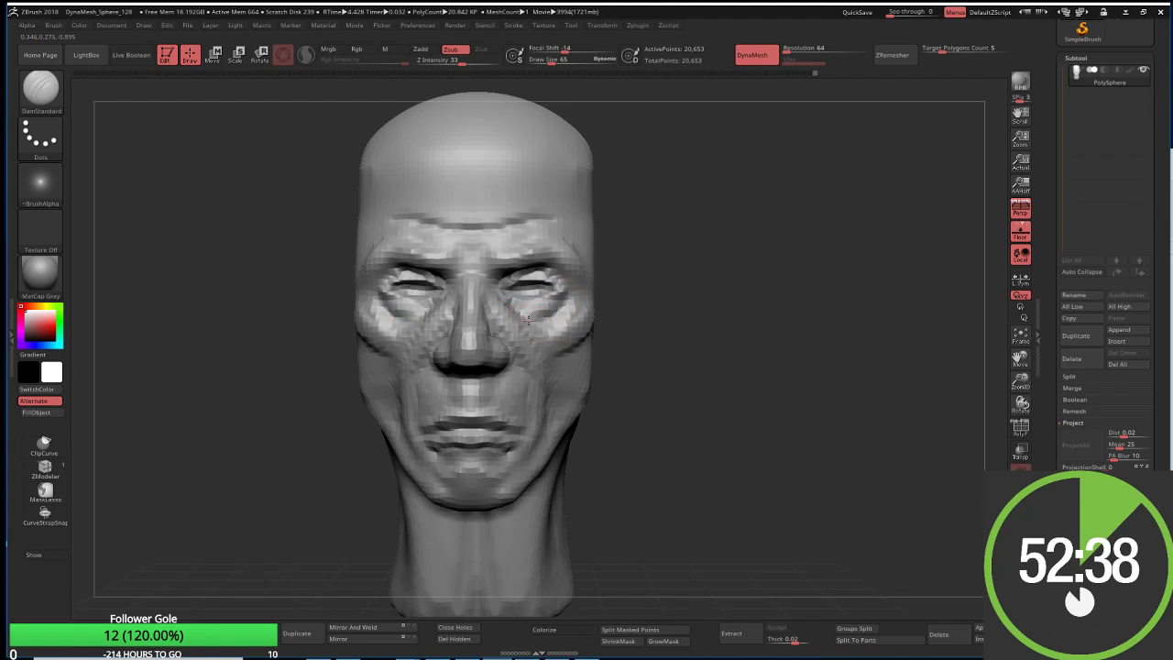
Step: Shift-smooth both cheeks, add a small lower-lip stroke, and select ClayBuildup
mouse_move(568, 321)
shift+mouse_down()
mouse_move(537, 342)
mouse_move(492, 316)
shift+mouse_up()
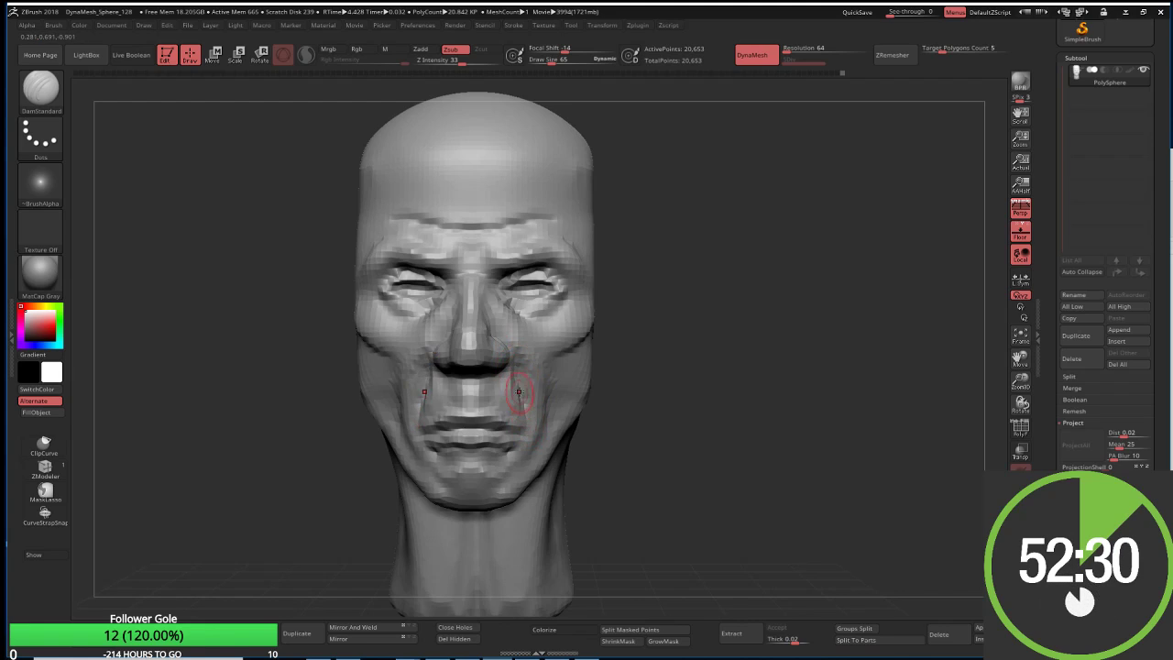
key(shift)
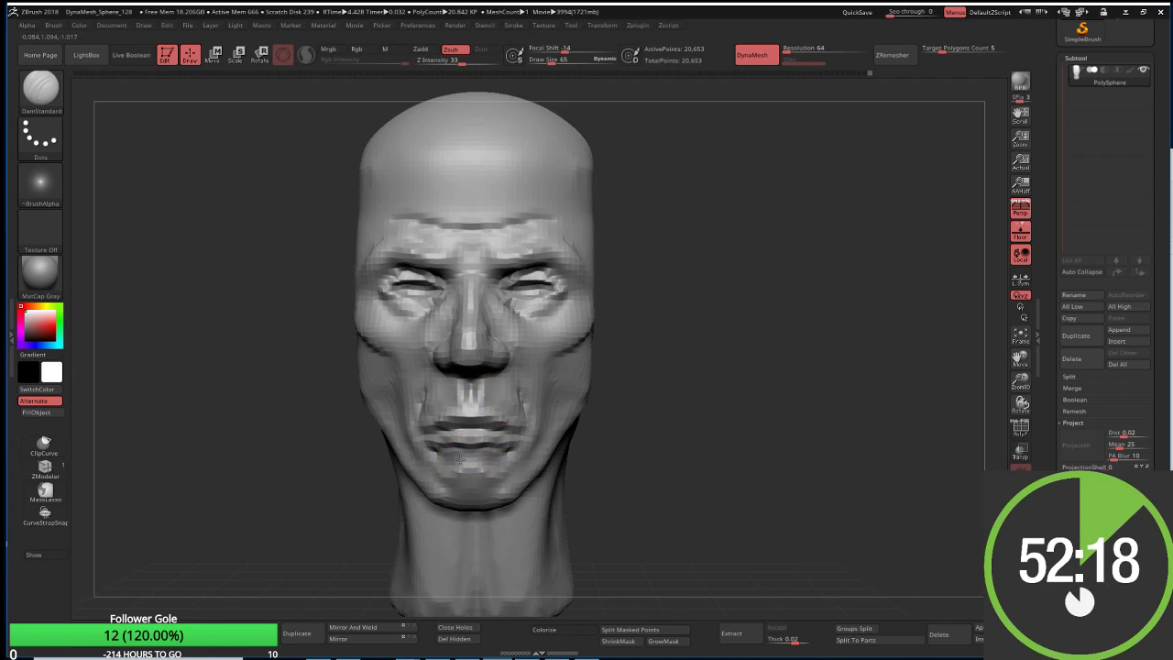
drag(469, 461, 470, 471)
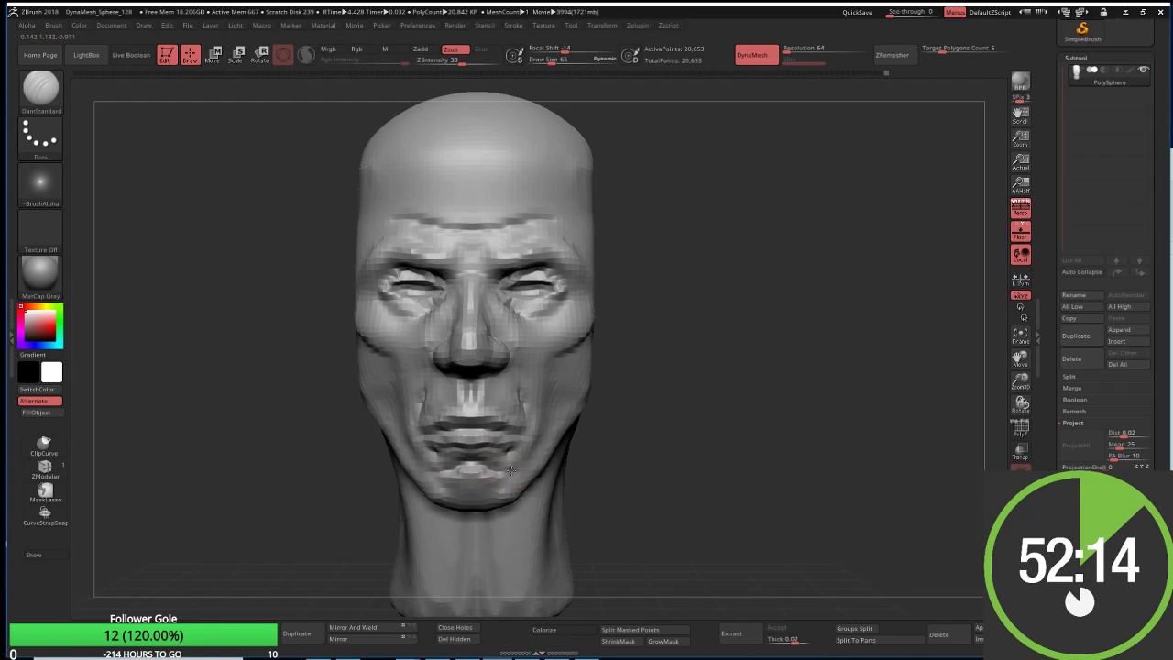
mouse_move(644, 419)
mouse_down()
mouse_move(600, 425)
mouse_move(644, 429)
mouse_move(662, 354)
mouse_up()
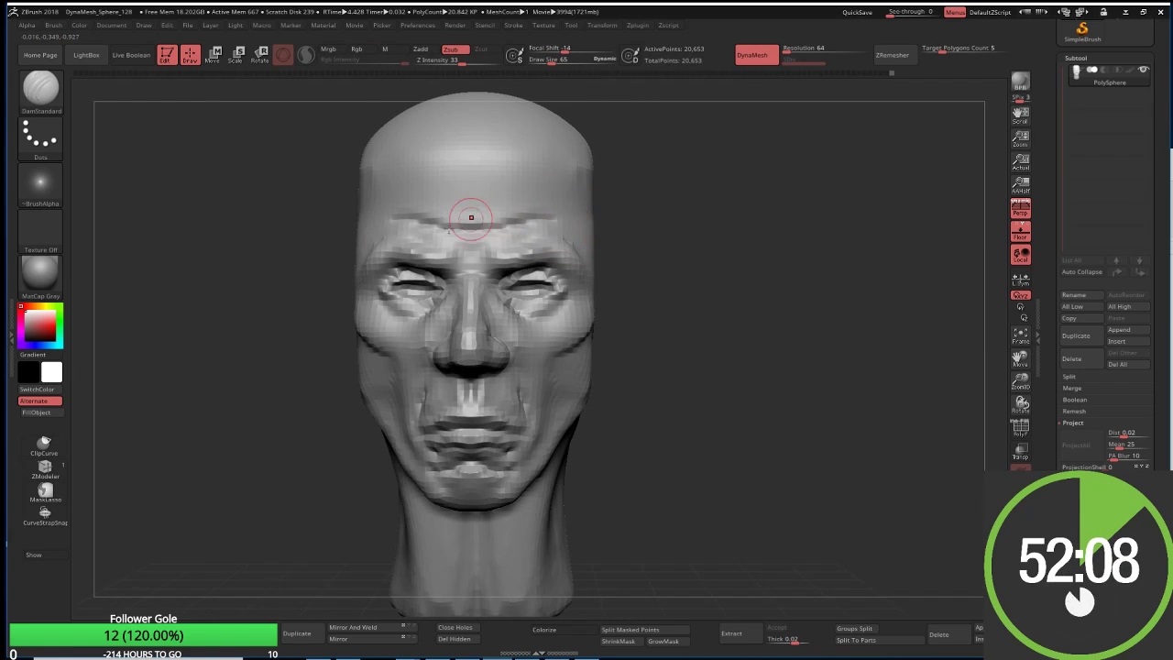
key(b)
key(c)
key(b)
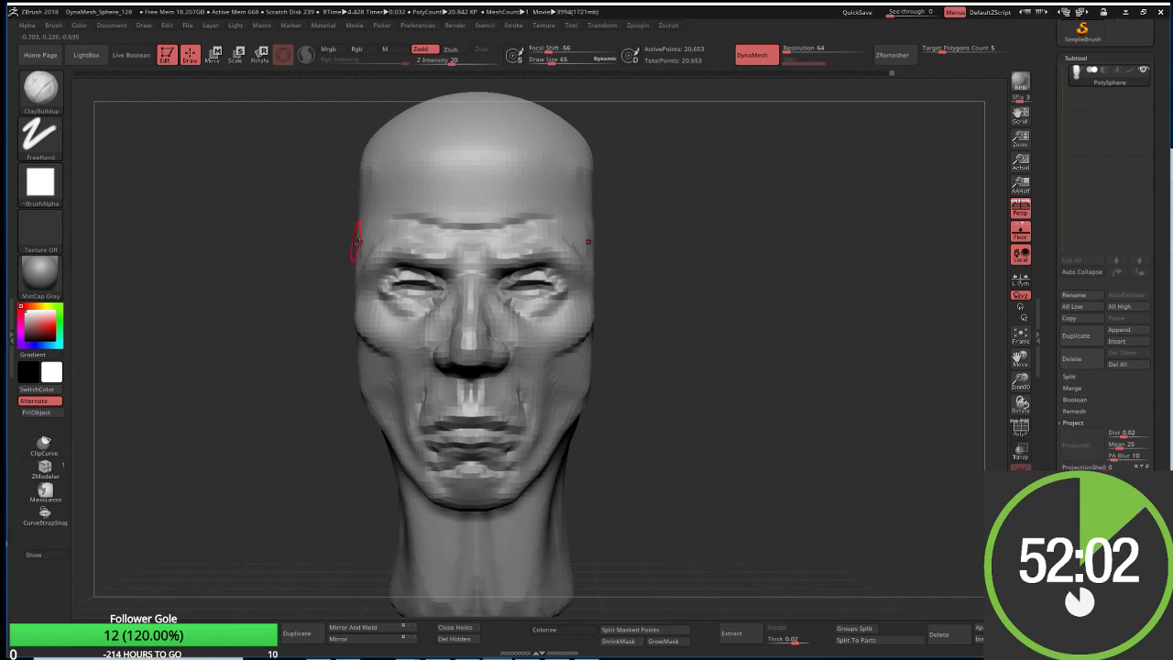
Step: Switch to Move Topological and enlarge Draw Size to 243
key(bracketright)
key(bracketright)
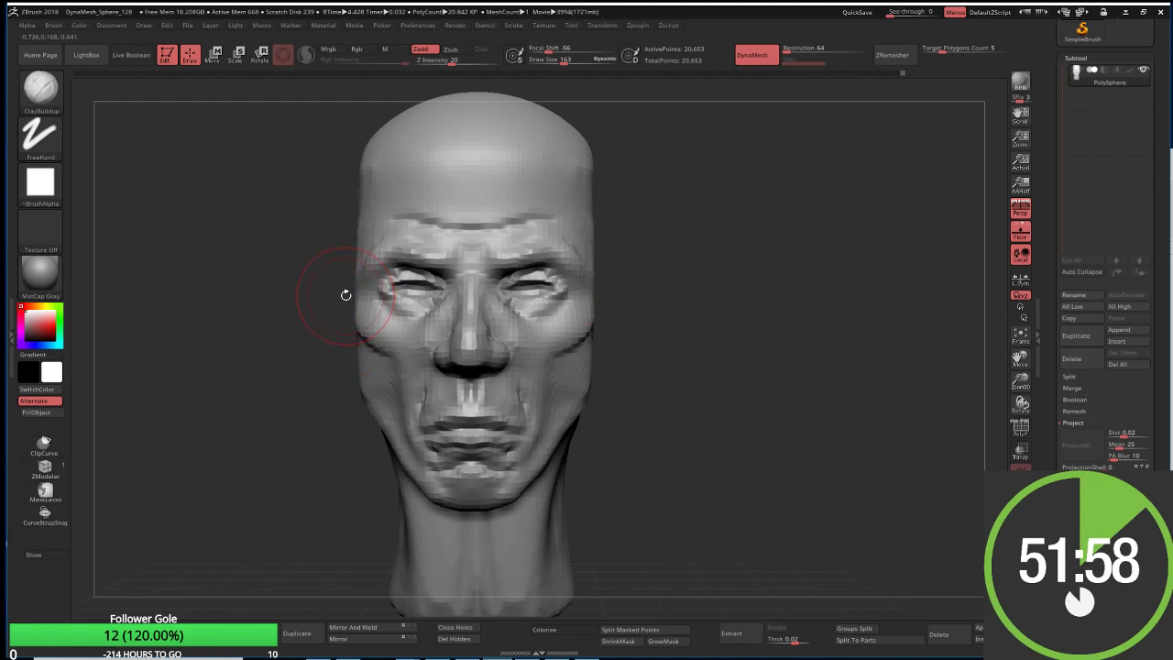
key(b)
key(m)
key(t)
key(s)
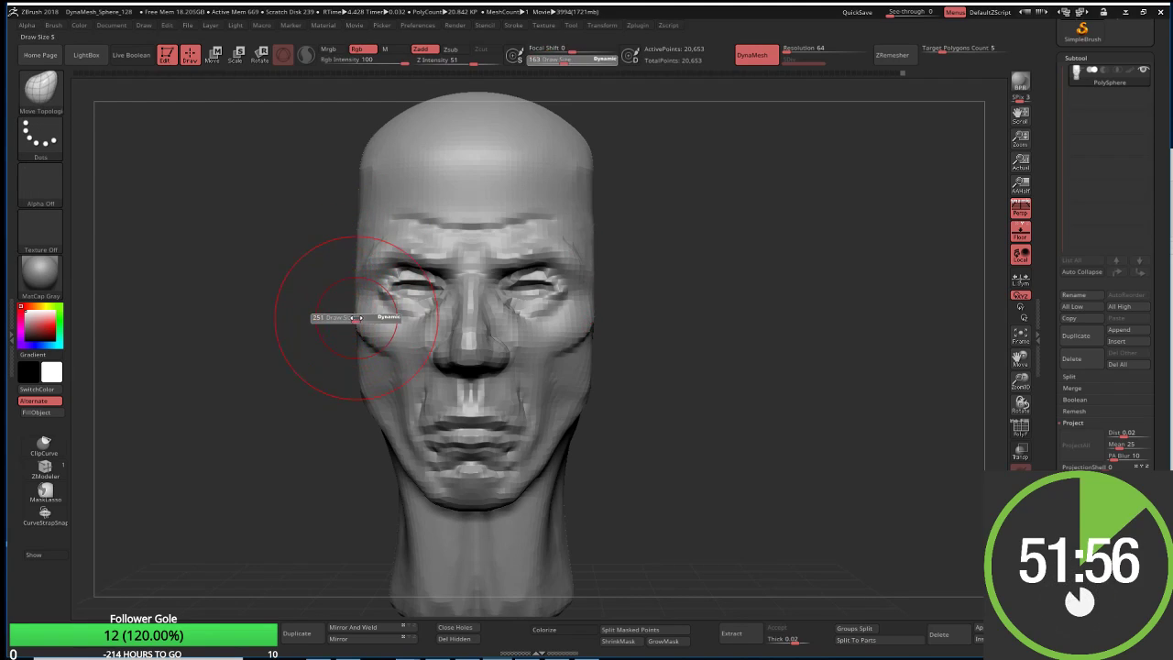
drag(348, 317, 367, 375)
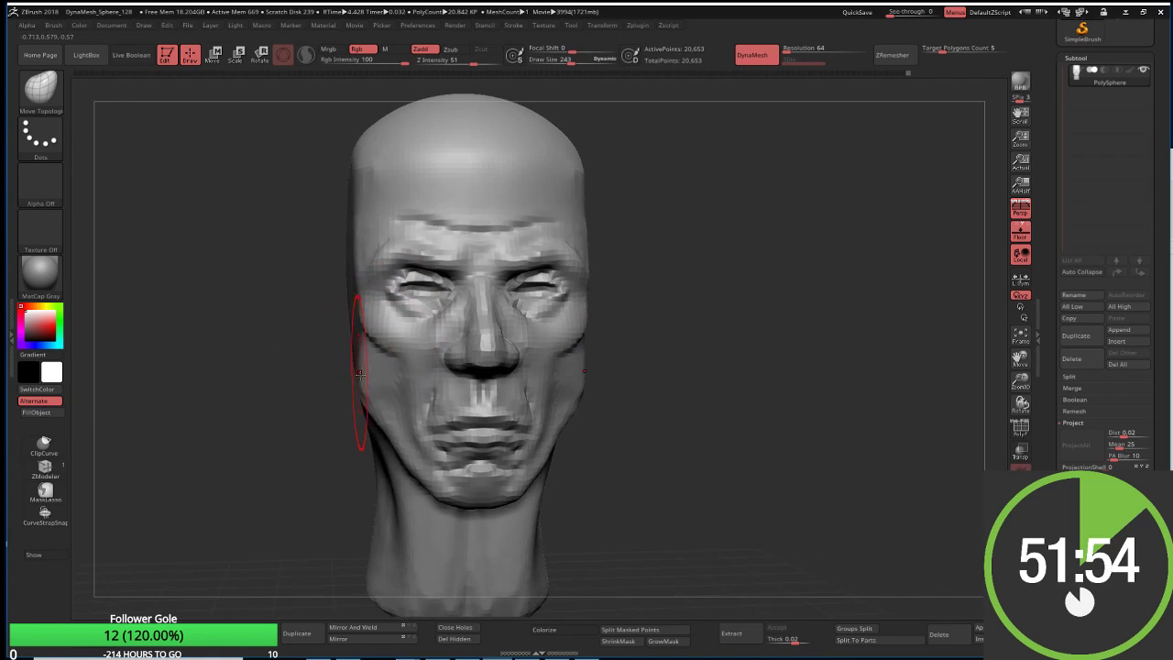
Step: Undo the last reshaping and pull in the chin bulge at Draw Size 195
key(ctrl+z)
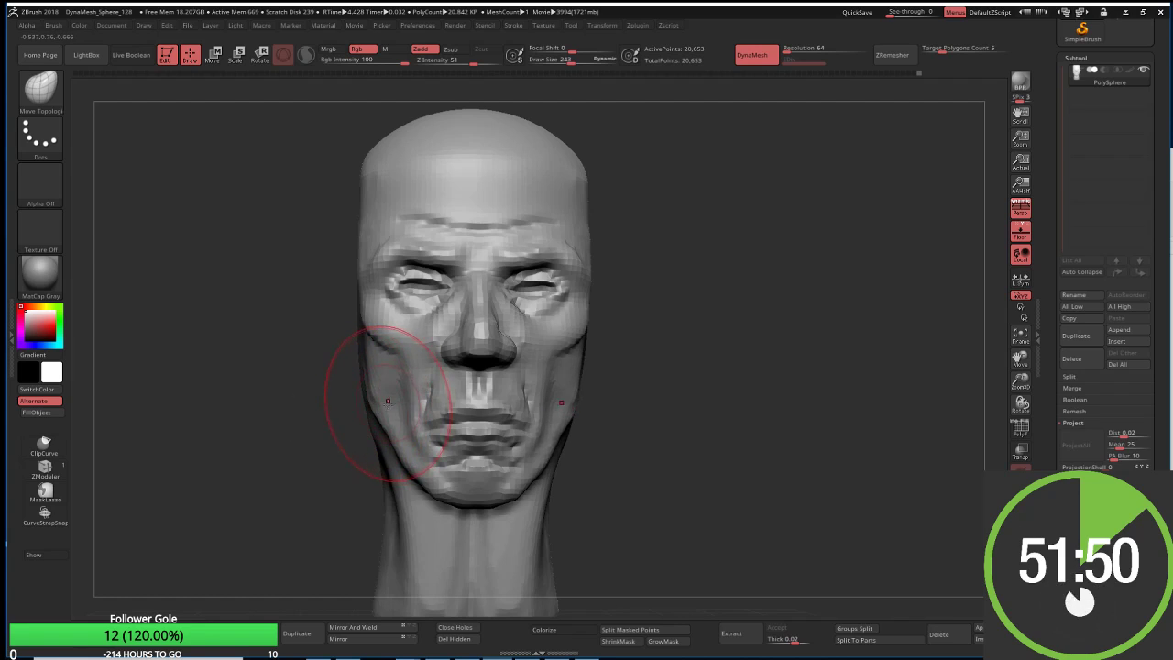
key(ctrl+z)
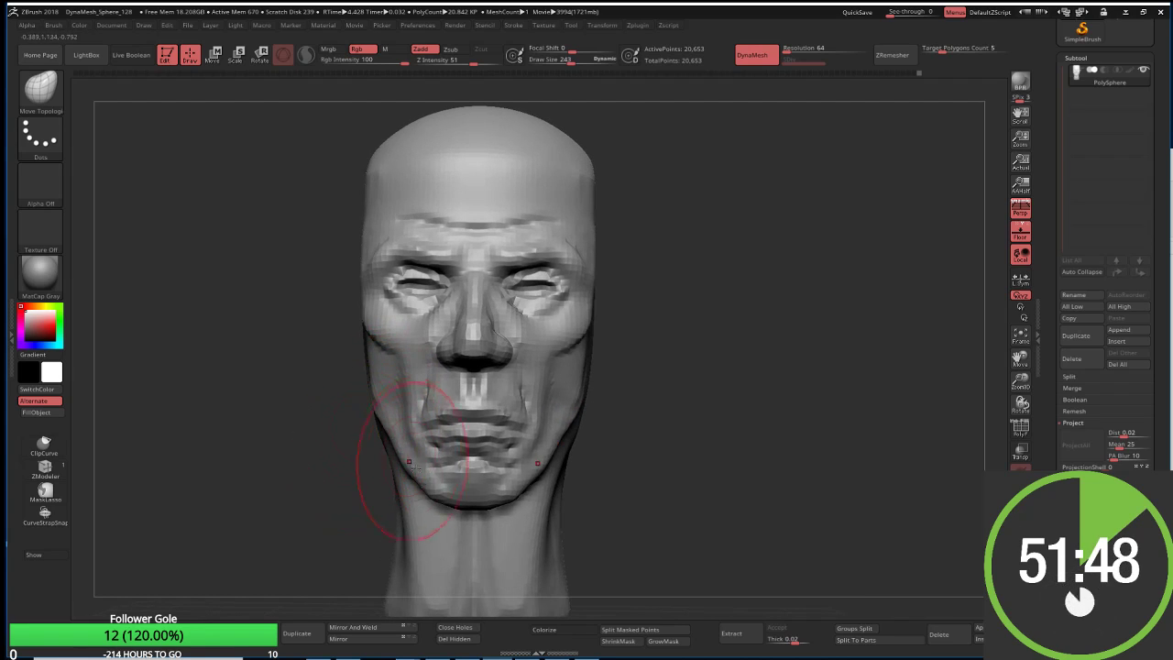
key(bracketleft)
key(bracketleft)
key(bracketleft)
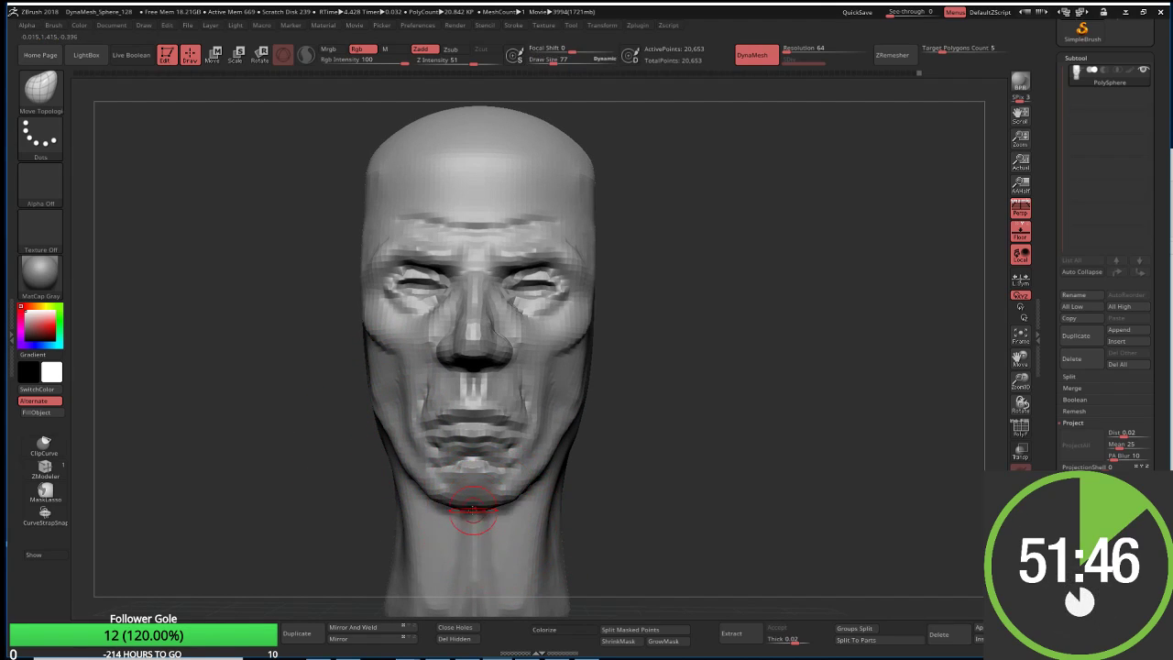
key(bracketright)
key(bracketright)
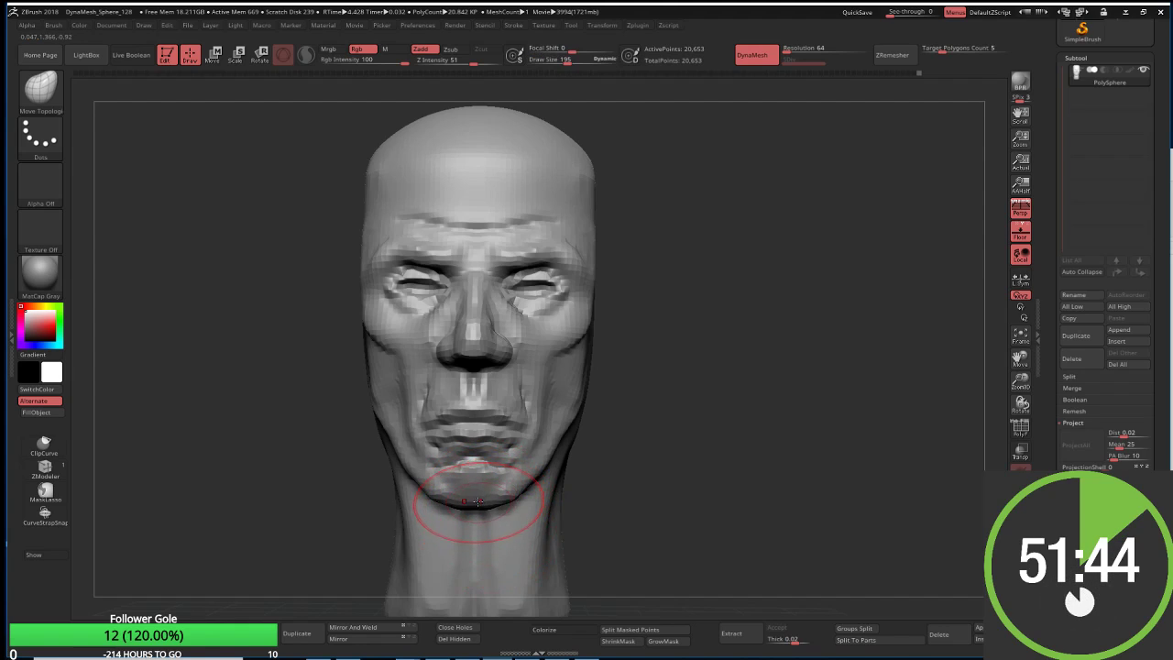
mouse_move(478, 501)
mouse_down()
mouse_move(504, 492)
mouse_move(458, 440)
mouse_move(474, 438)
mouse_up()
key(bracketleft)
Step: Build up clay on the jaw and neck with ClayBuildup at Draw Size 339
drag(608, 503, 557, 539)
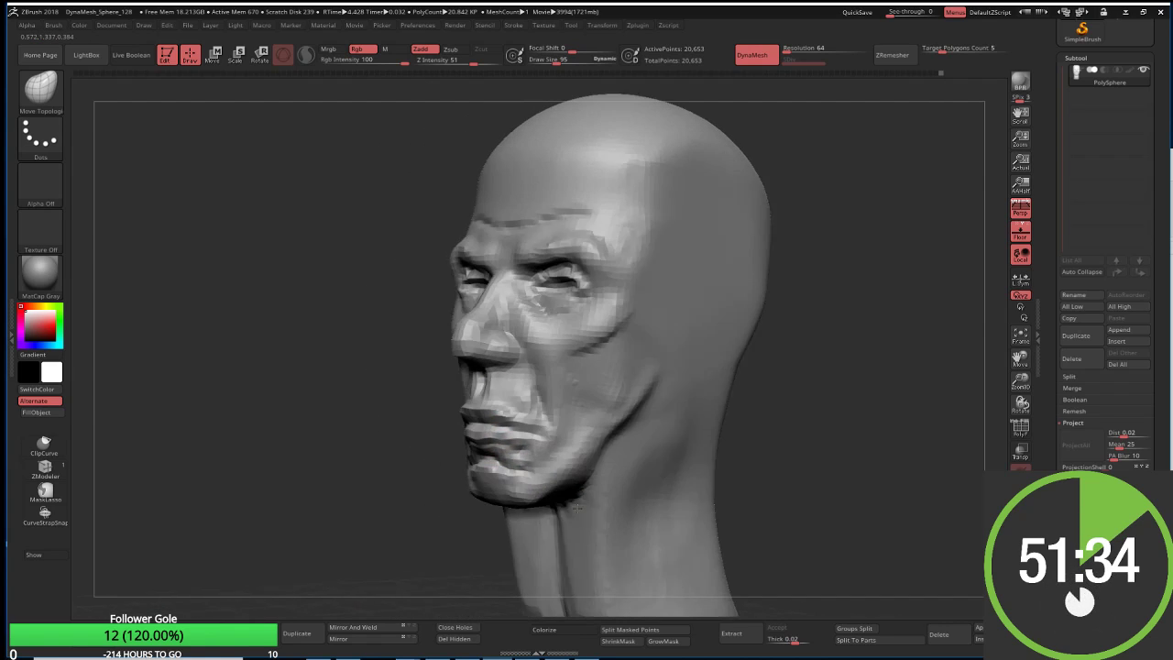
key(b)
key(m)
key(t)
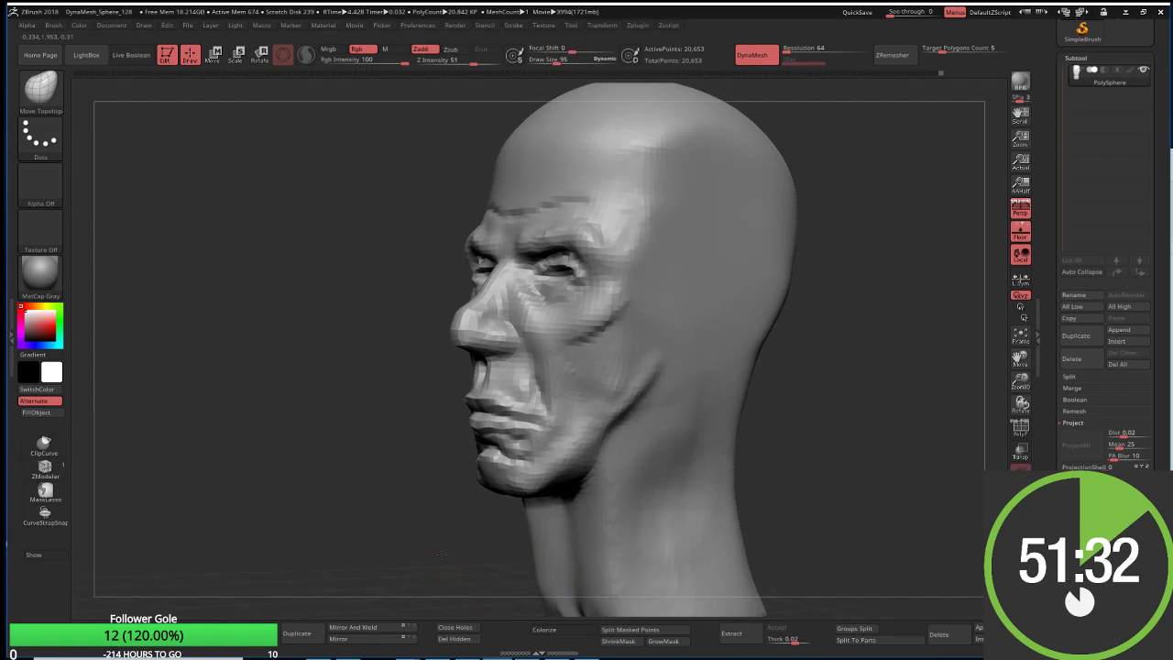
drag(440, 330, 444, 378)
key(b)
key(c)
key(b)
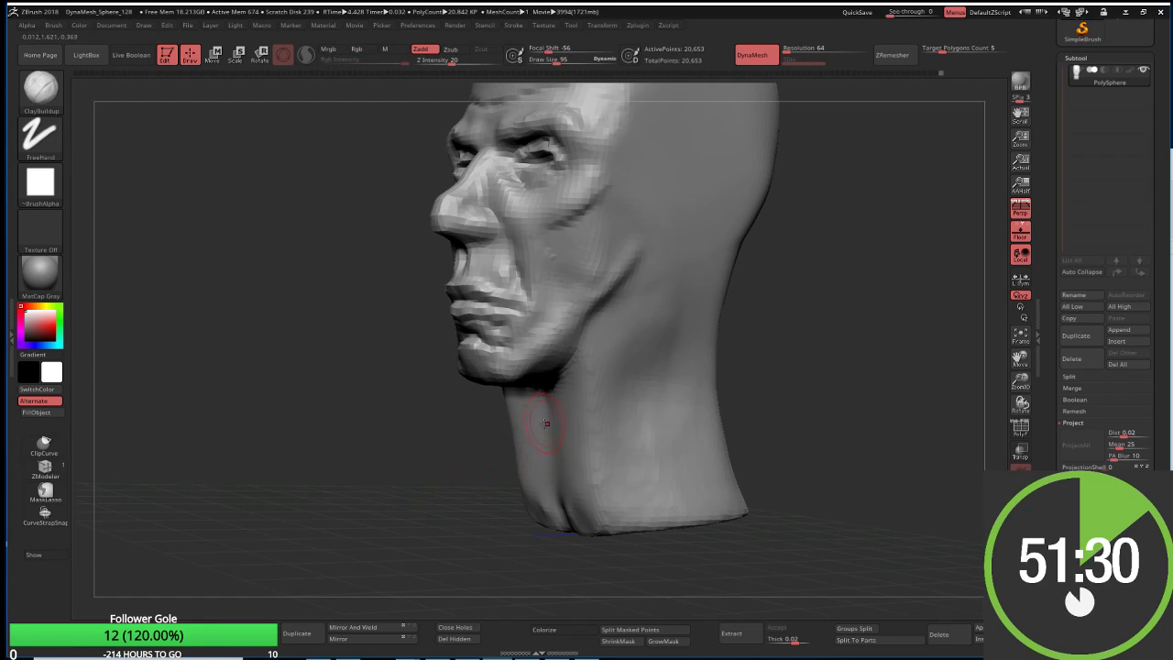
key(s)
drag(527, 424, 586, 423)
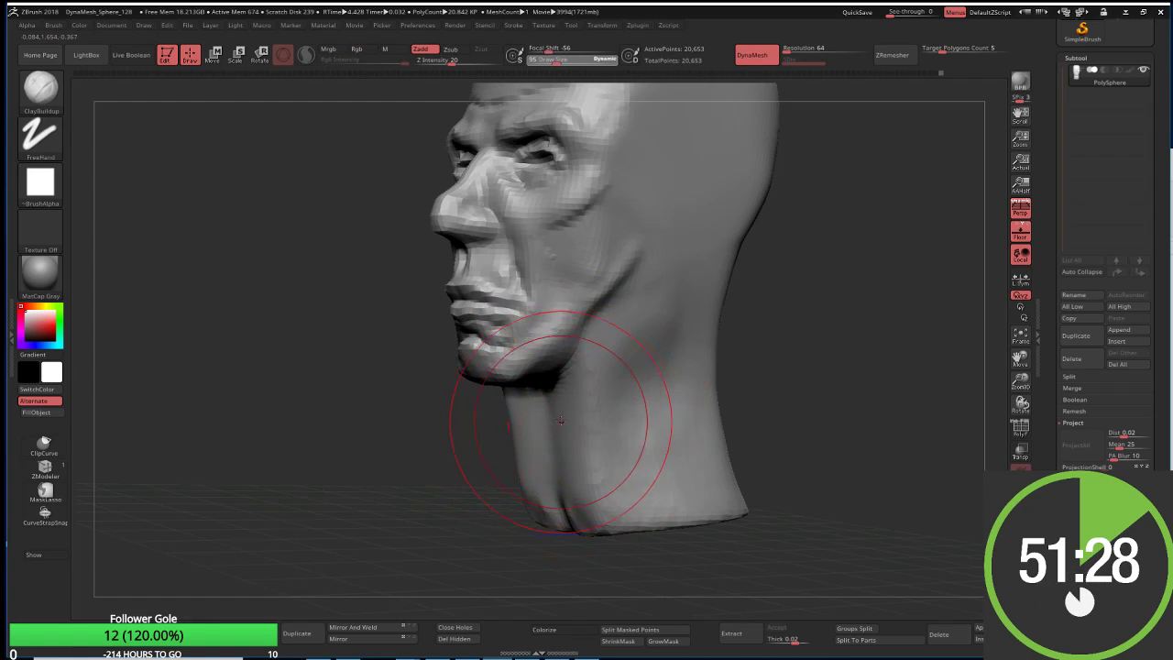
key(ctrl+z)
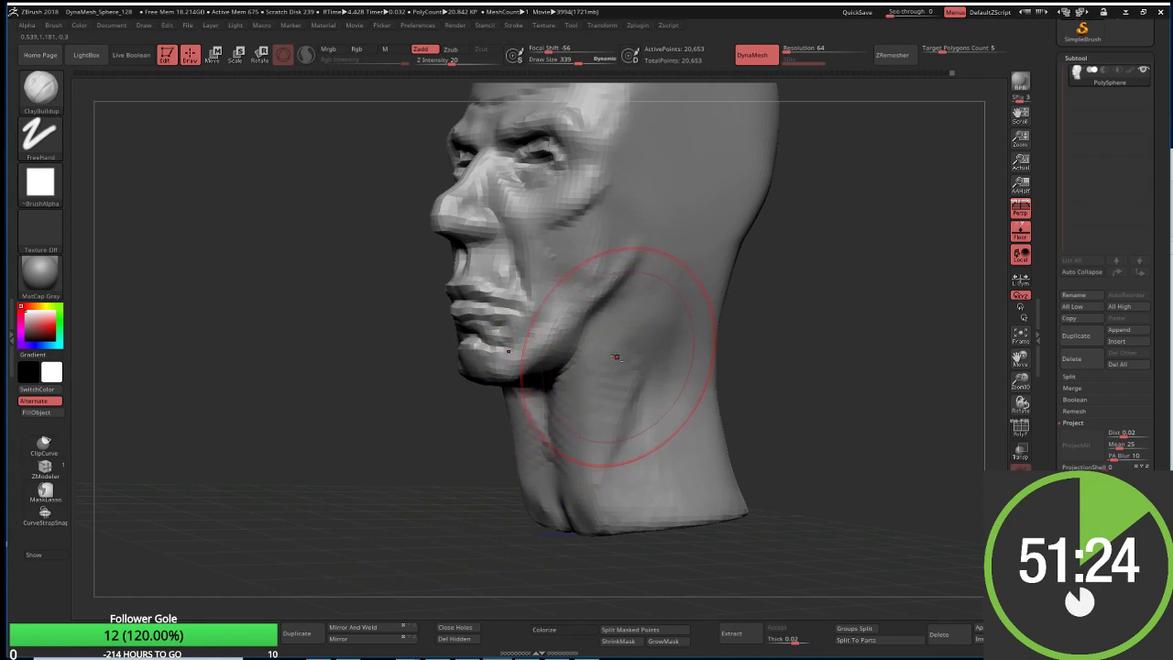
mouse_move(615, 308)
mouse_down()
mouse_move(589, 393)
mouse_move(545, 448)
mouse_move(602, 354)
mouse_move(641, 406)
mouse_move(668, 406)
mouse_up()
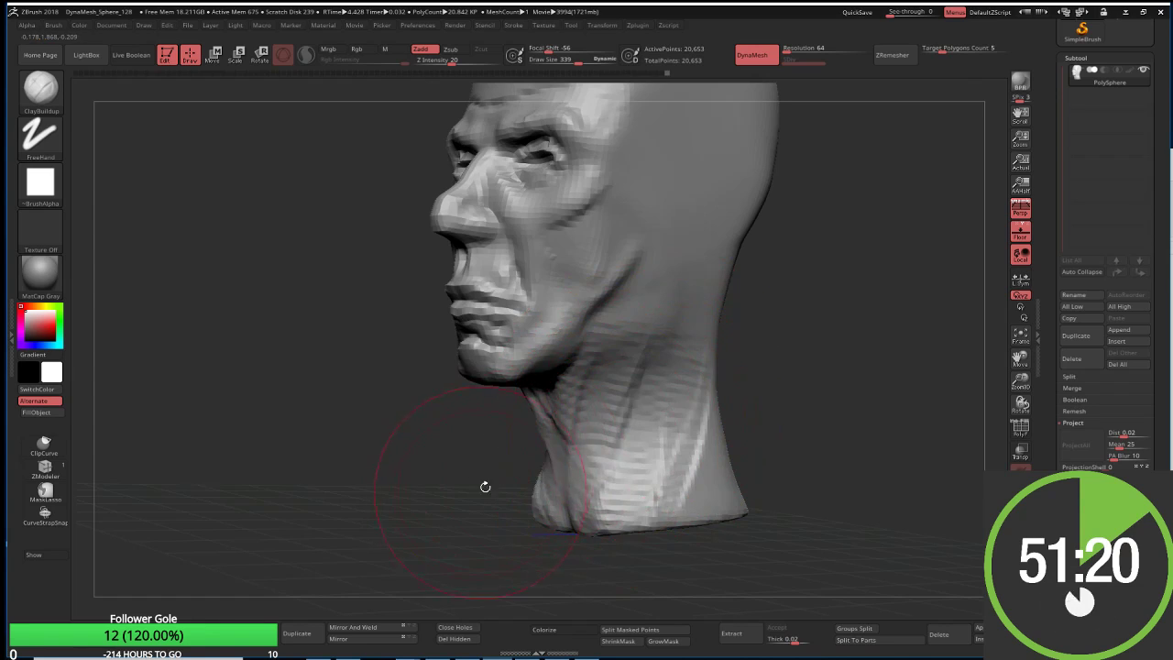
Step: Smooth the lower neck and carve diagonal creases down the neck at Draw Size 124
shift+drag(484, 485, 594, 443)
drag(788, 476, 733, 467)
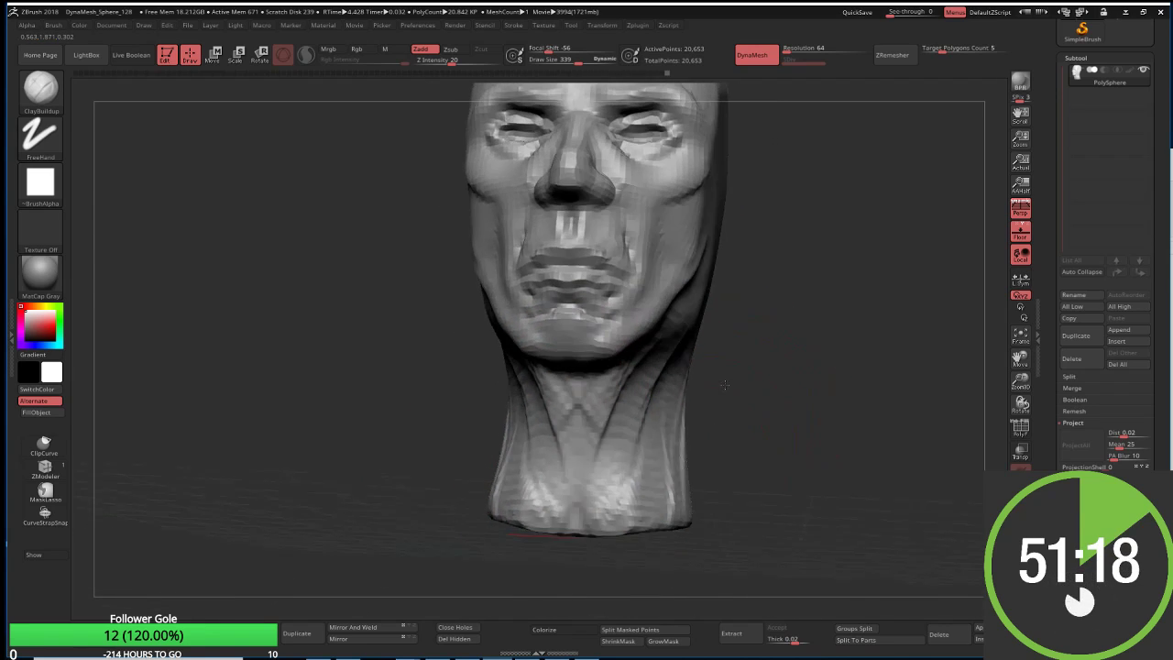
shift+drag(540, 495, 633, 514)
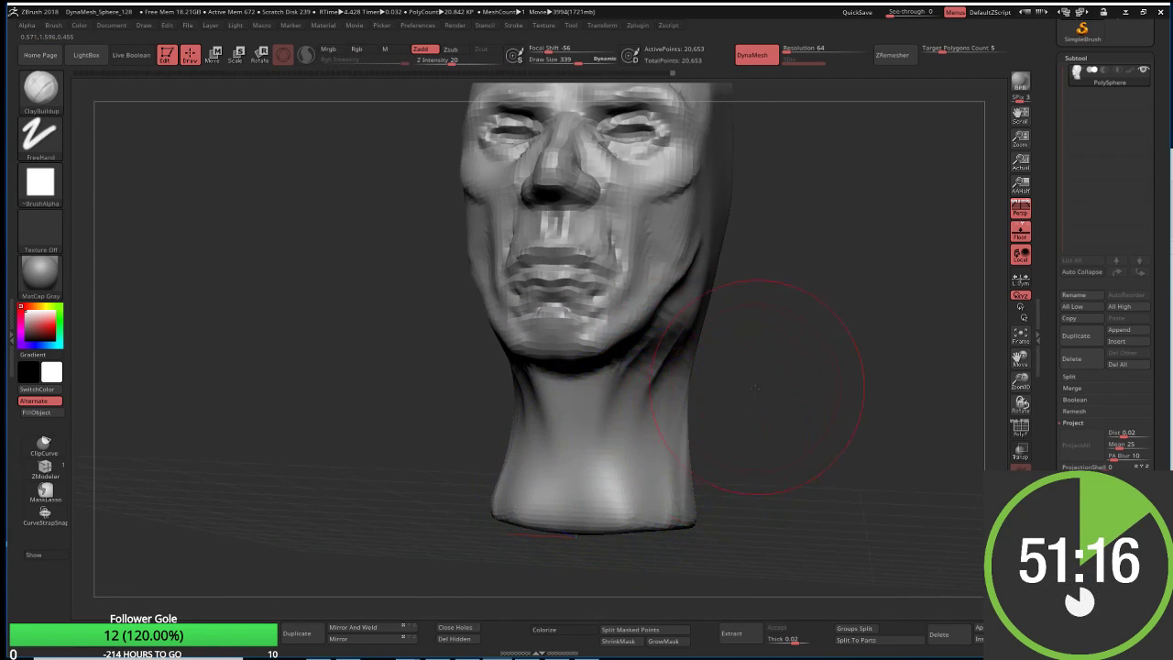
mouse_move(788, 413)
mouse_down()
mouse_move(678, 366)
mouse_move(641, 314)
mouse_move(642, 332)
mouse_move(623, 337)
mouse_up()
key(s)
mouse_move(641, 297)
mouse_down()
mouse_move(619, 339)
mouse_move(632, 385)
mouse_up()
drag(660, 316, 608, 313)
drag(625, 394, 592, 492)
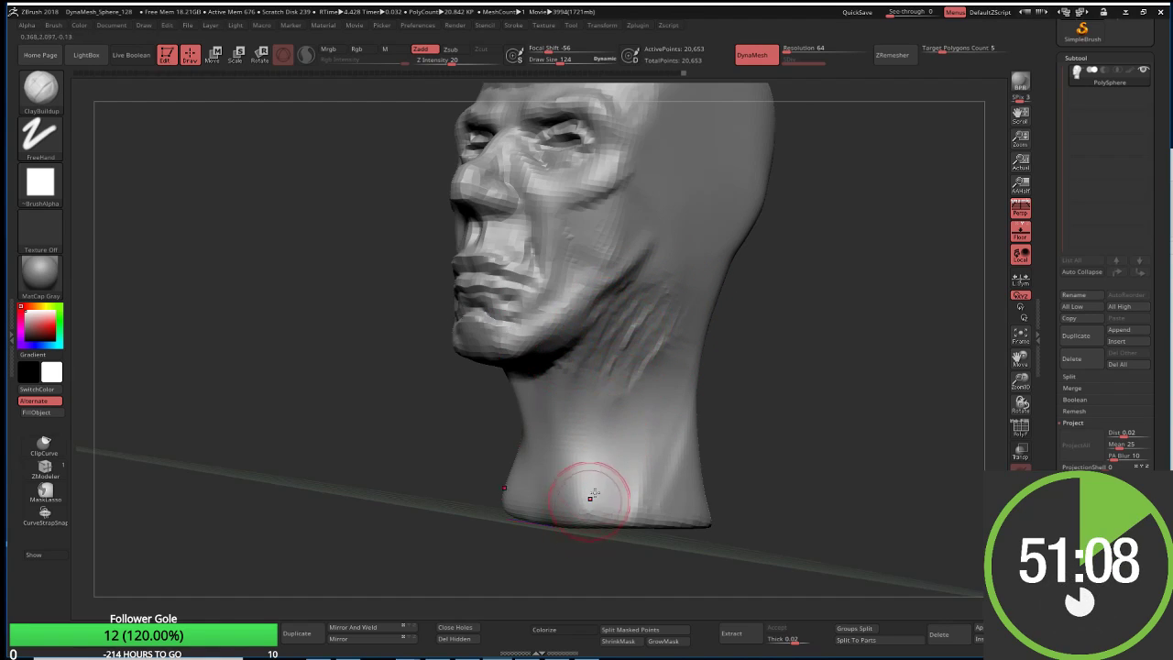
mouse_move(605, 412)
mouse_down()
mouse_move(558, 510)
mouse_move(623, 364)
mouse_up()
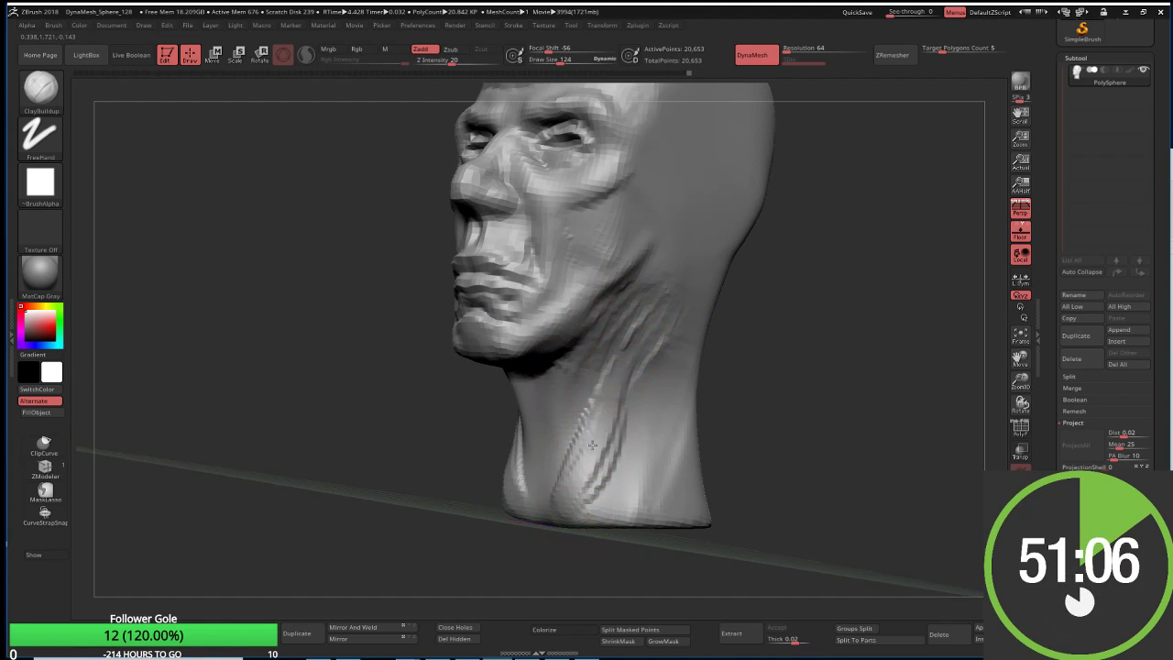
mouse_move(592, 444)
shift+mouse_down()
mouse_move(614, 348)
mouse_move(604, 430)
mouse_move(610, 367)
shift+mouse_up()
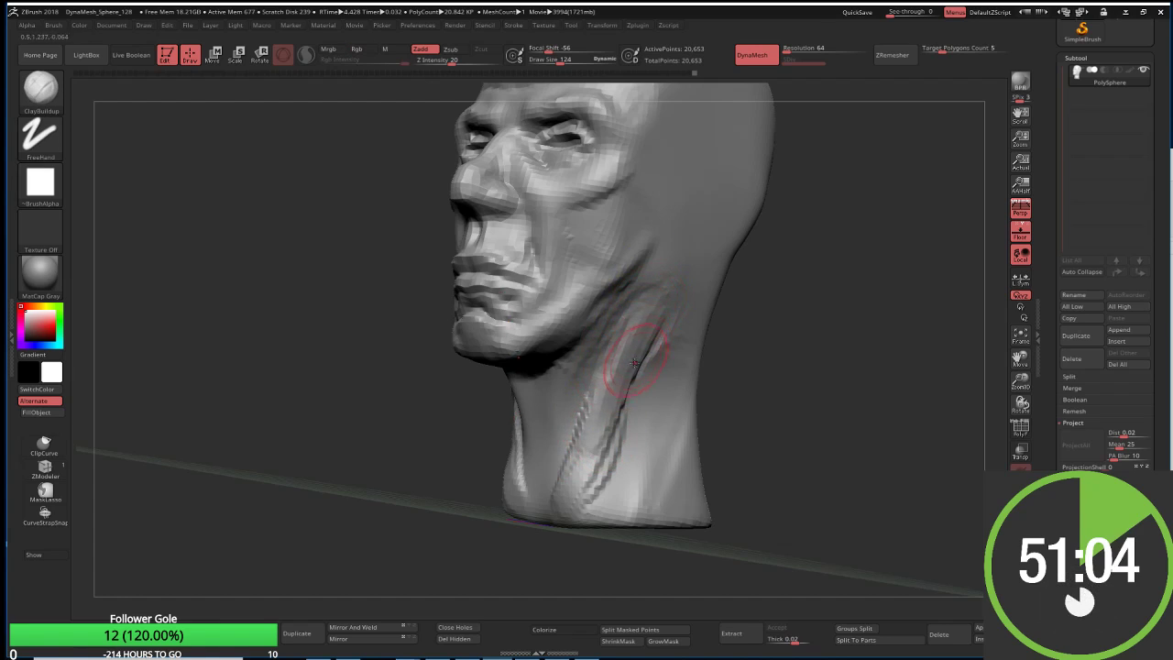
Step: Build a rough ear with a raised rim and inner hollow in side profile
mouse_move(654, 262)
mouse_down()
mouse_move(736, 305)
mouse_move(523, 296)
mouse_move(578, 324)
mouse_move(559, 284)
mouse_move(568, 366)
mouse_up()
mouse_move(587, 275)
mouse_down()
mouse_move(605, 348)
mouse_move(566, 356)
mouse_move(596, 275)
mouse_up()
mouse_move(561, 325)
mouse_down()
mouse_move(591, 265)
mouse_move(560, 323)
mouse_move(561, 285)
mouse_move(564, 343)
mouse_up()
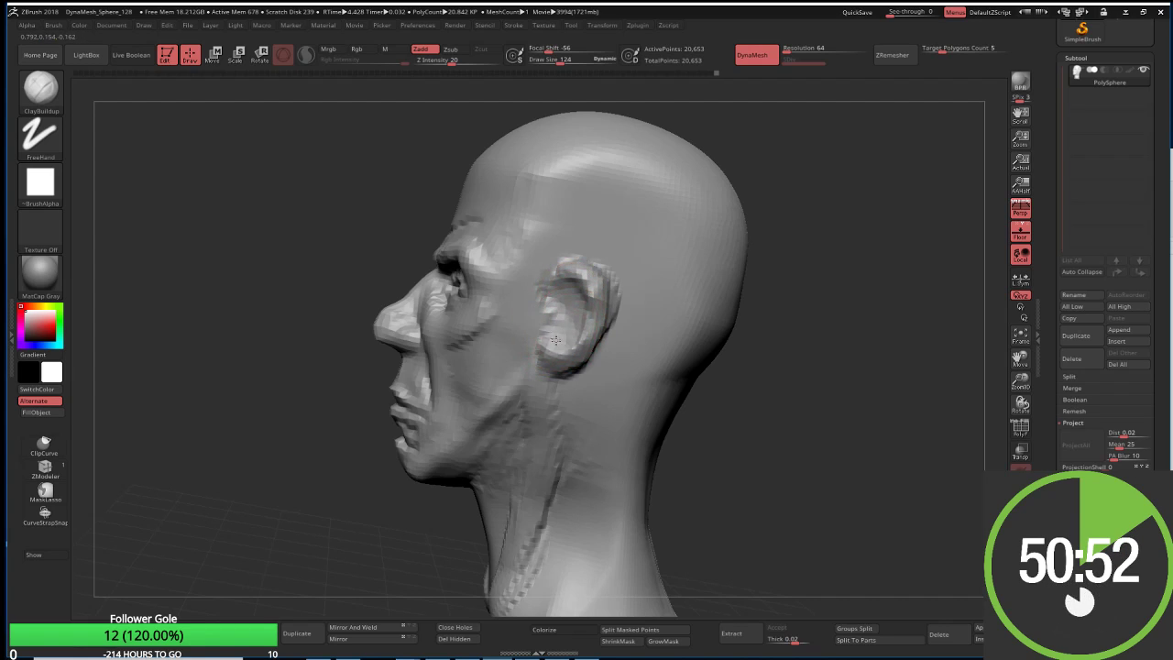
Step: Build up the top of the ear from behind at Draw Size 69
right_drag(642, 332, 667, 341)
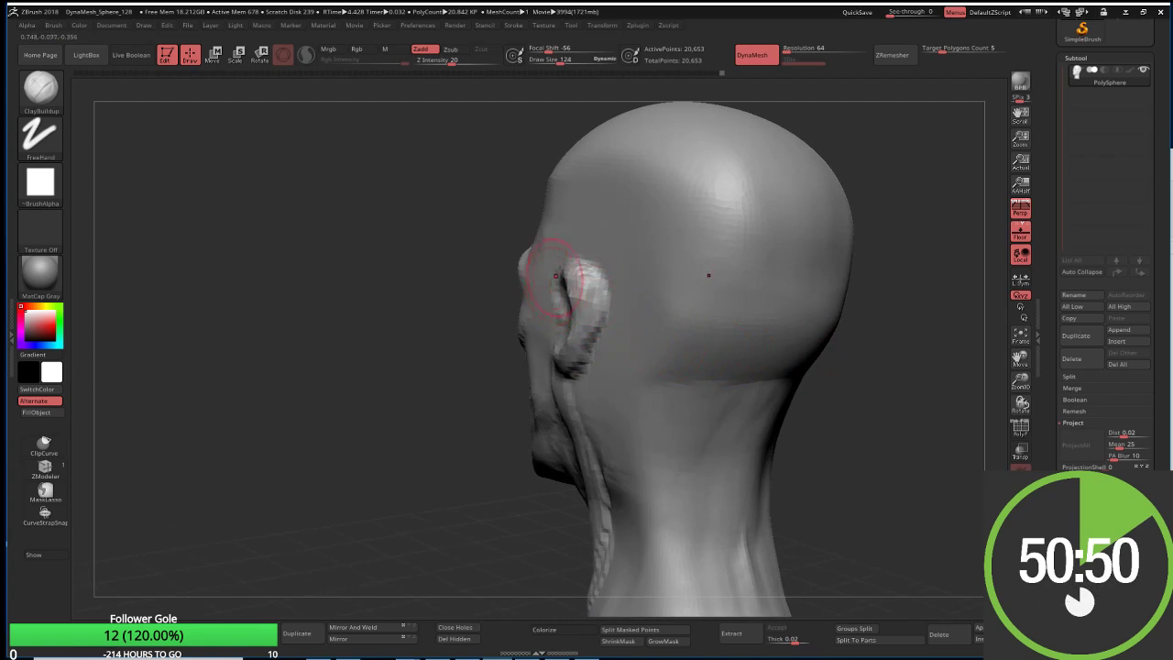
key(bracketleft)
key(bracketleft)
key(bracketleft)
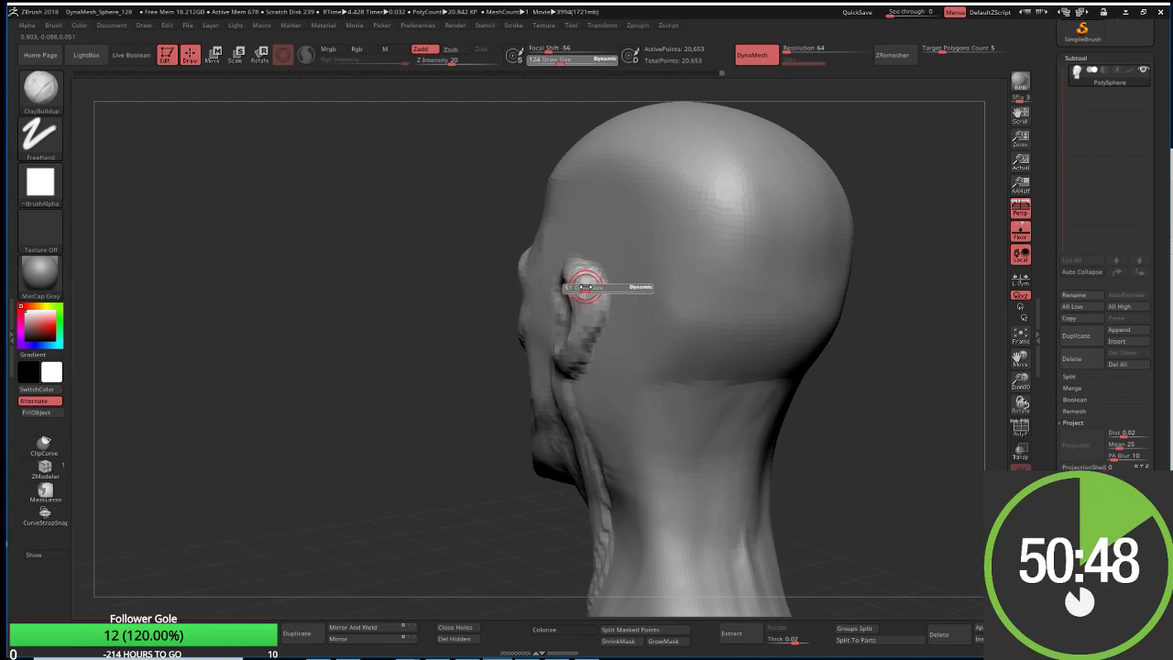
drag(597, 297, 597, 301)
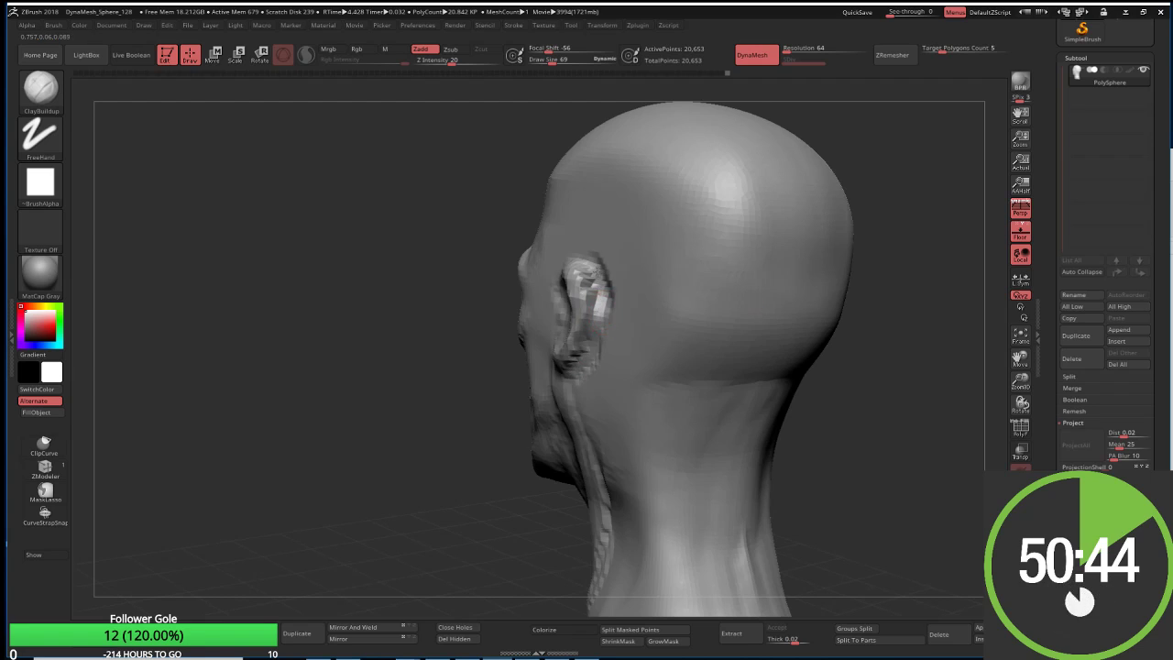
drag(482, 406, 521, 396)
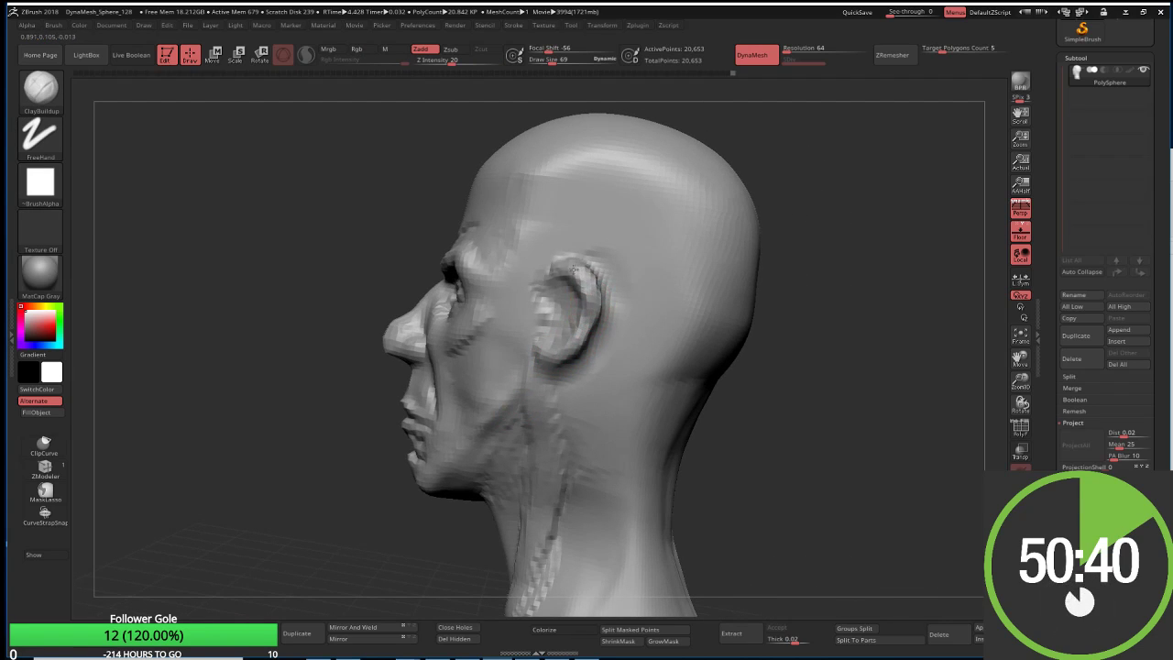
mouse_move(772, 419)
mouse_down()
mouse_move(715, 358)
mouse_move(706, 379)
mouse_up()
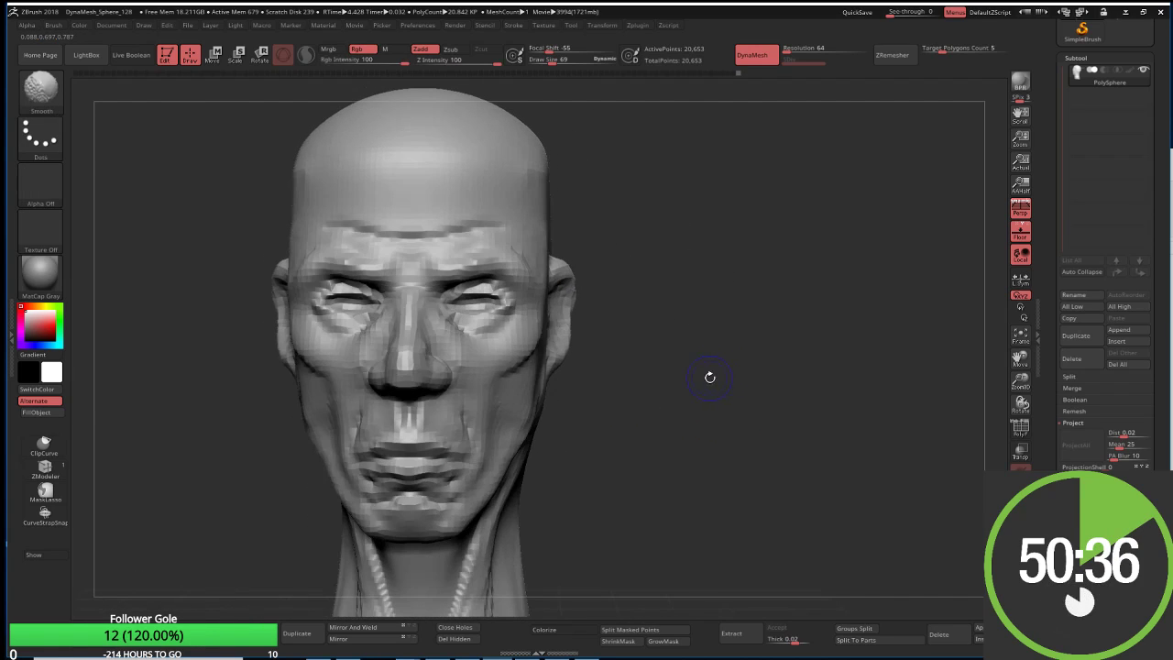
Step: Pull both ears outward and reshape the ears and earlobes with Move Topological
key(b)
key(m)
key(t)
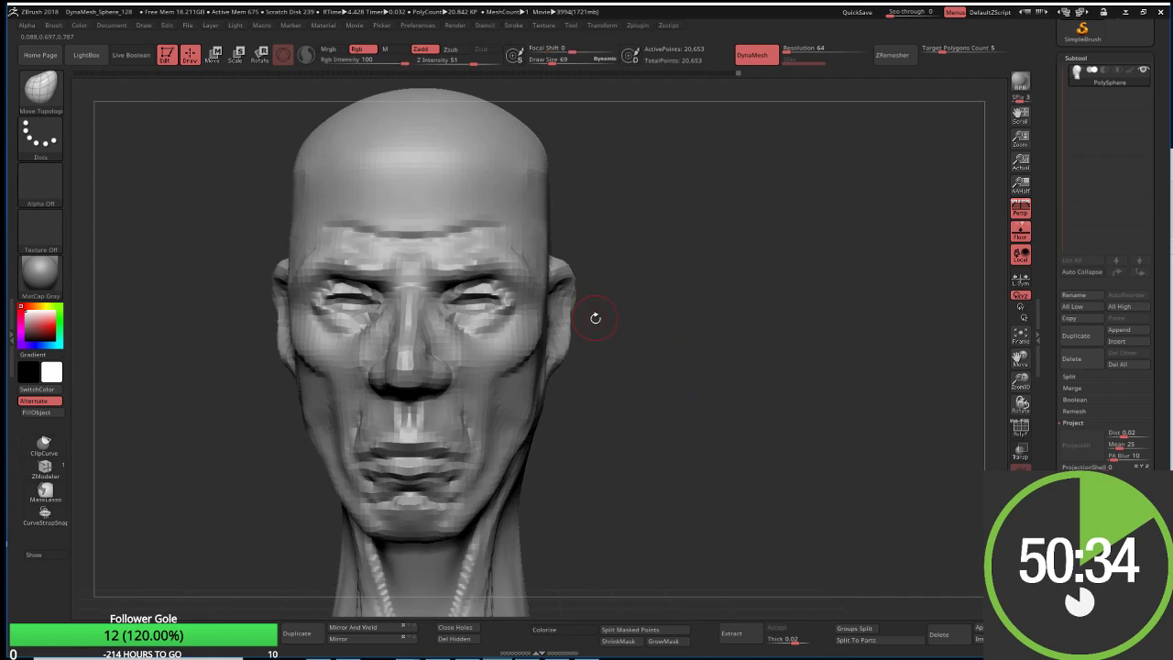
key(s)
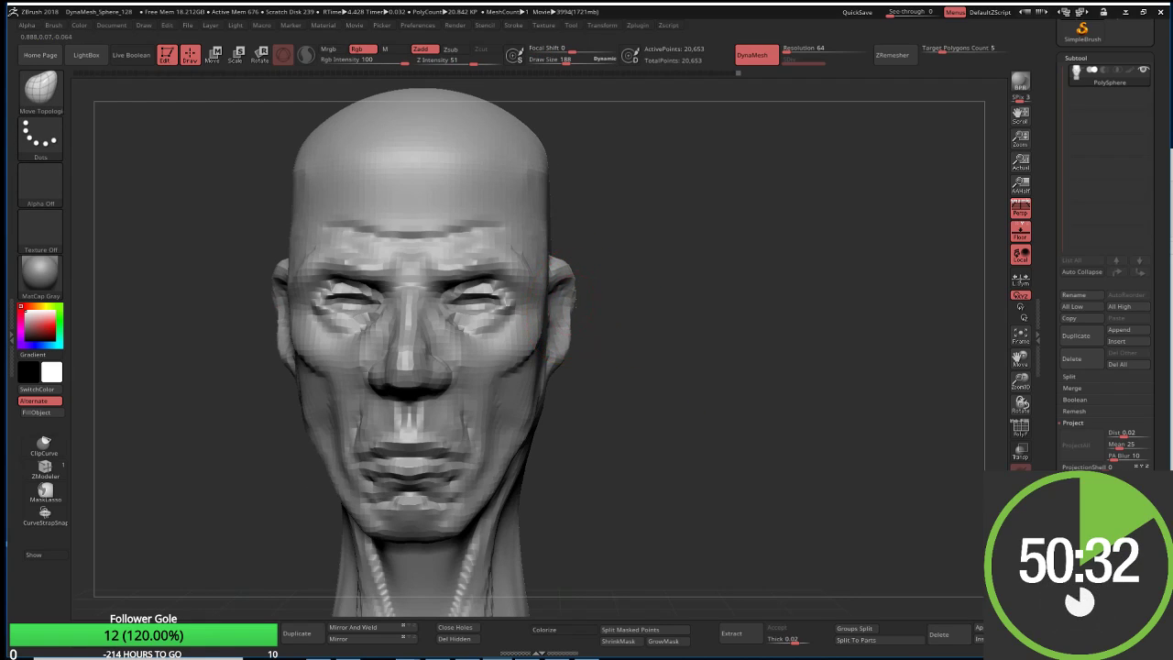
drag(563, 280, 596, 304)
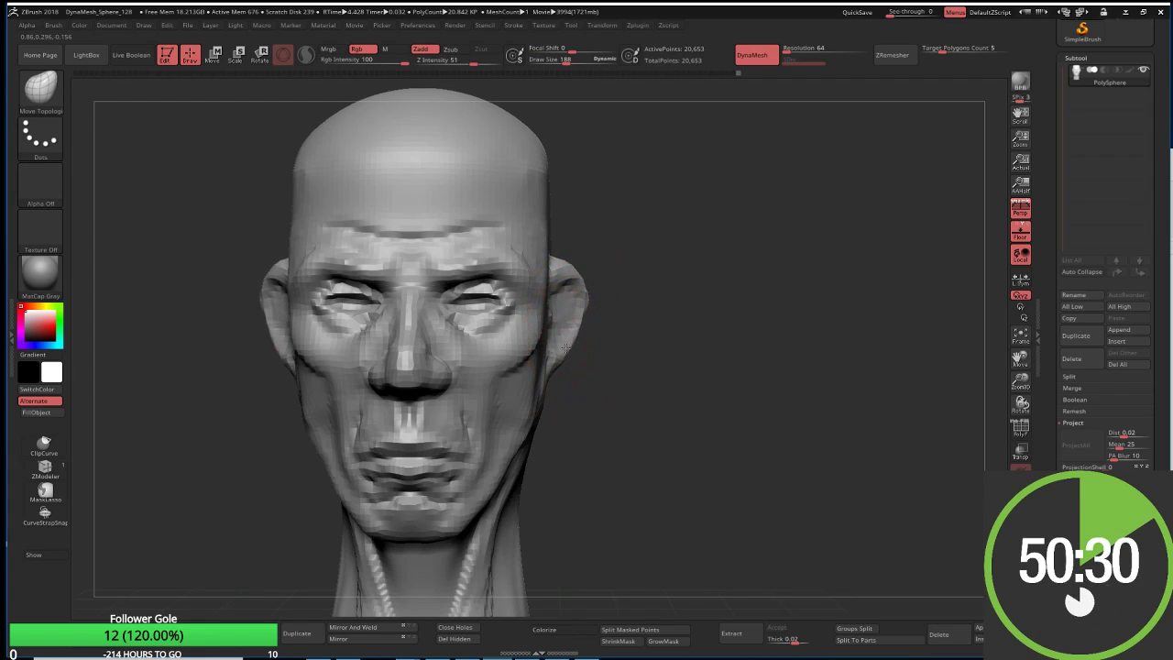
mouse_move(552, 359)
mouse_down()
mouse_move(559, 381)
mouse_move(575, 375)
mouse_move(601, 306)
mouse_up()
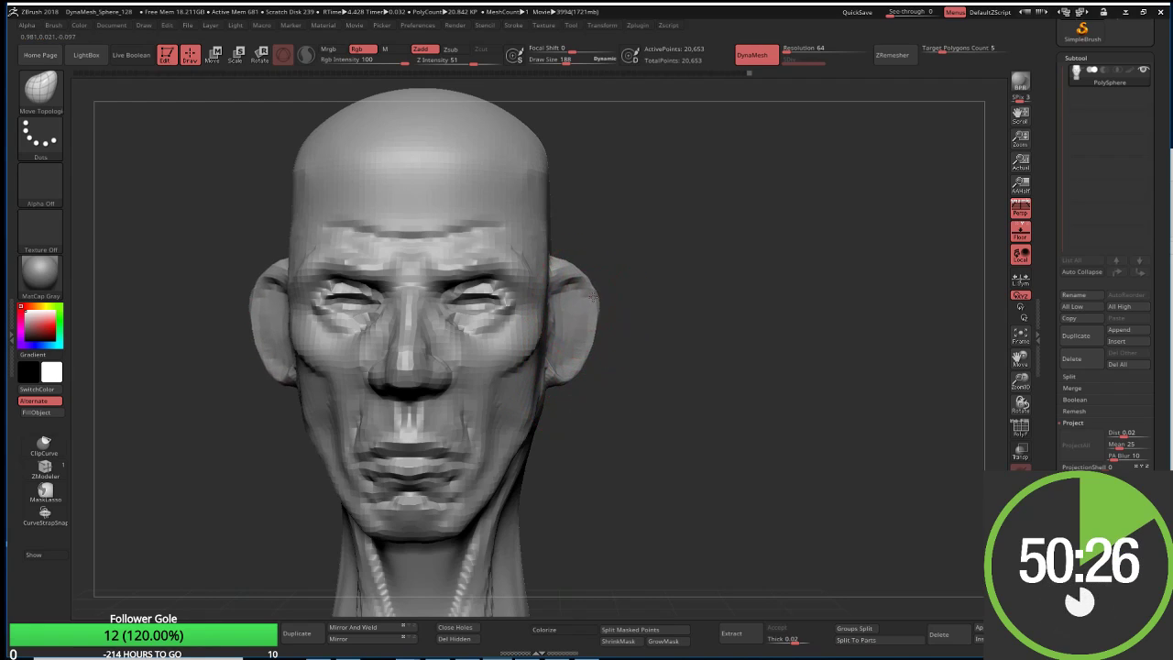
drag(580, 369, 570, 367)
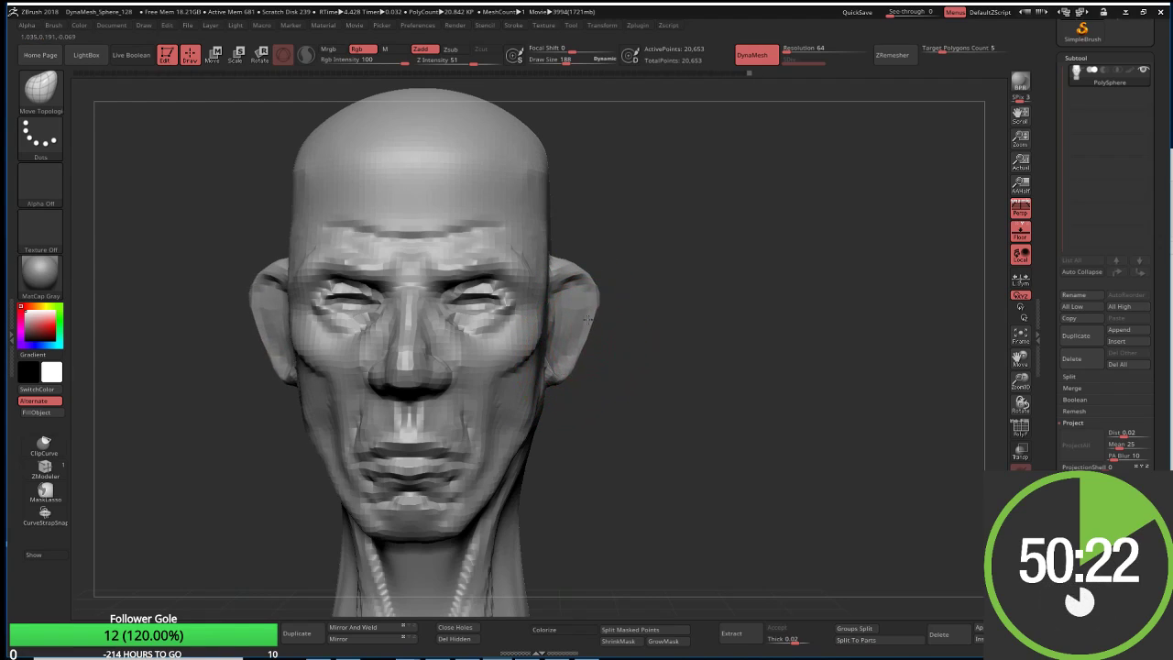
drag(587, 318, 568, 367)
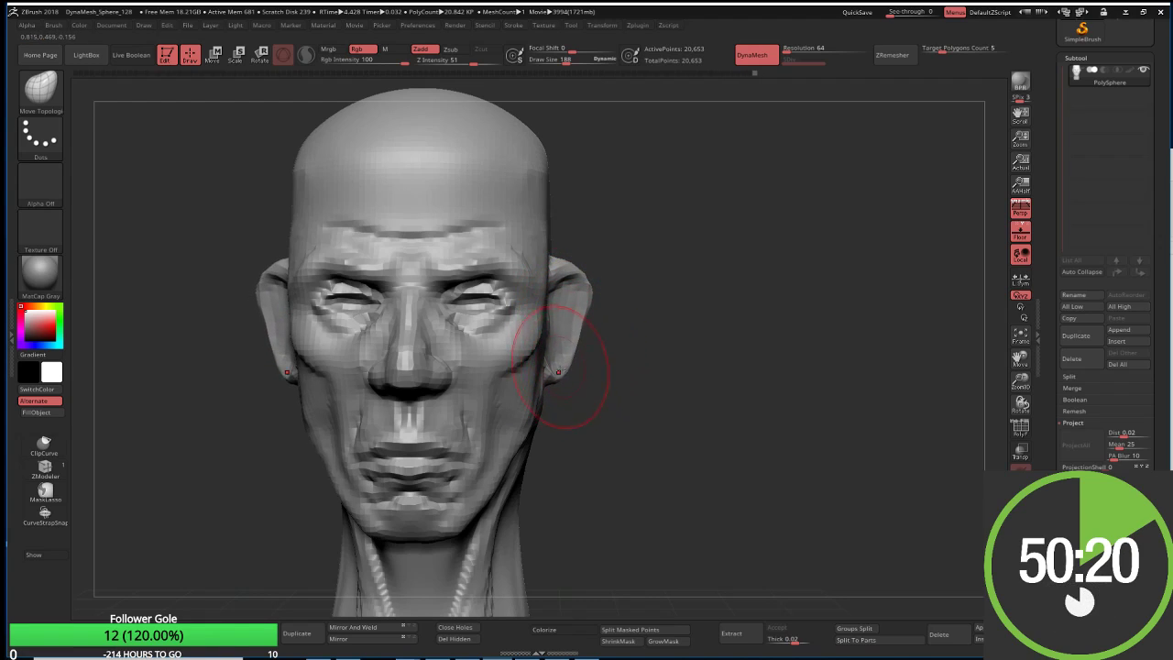
Step: Orbit to side profile and zoom in on the ear and face
right_drag(559, 366, 594, 325)
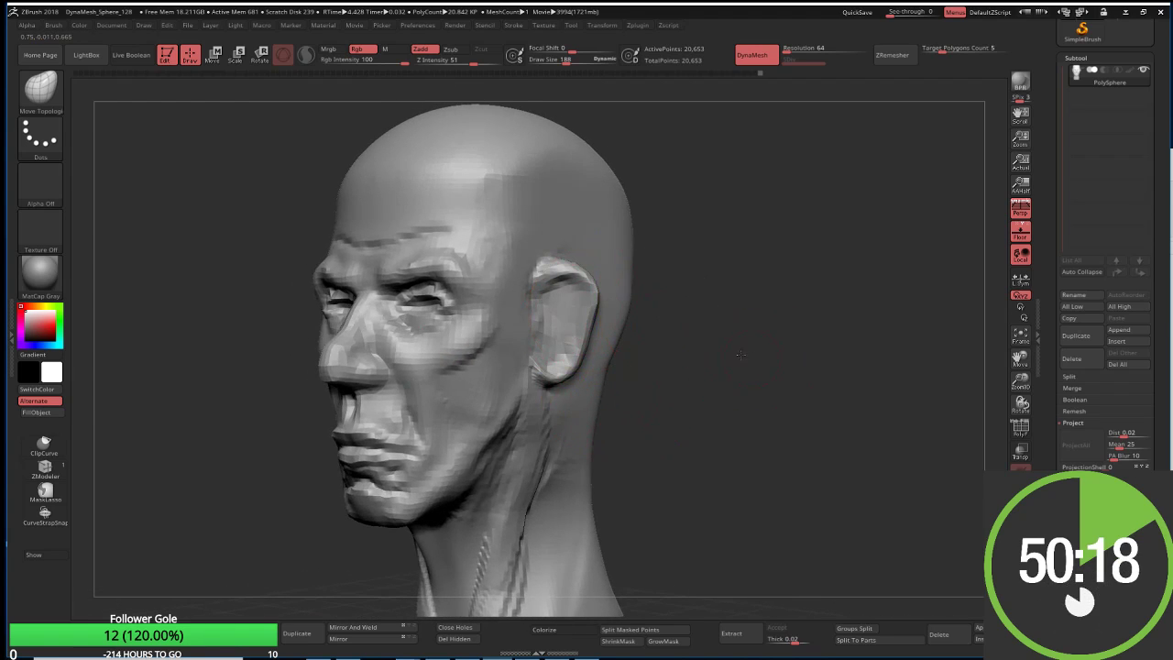
right_drag(740, 355, 586, 328)
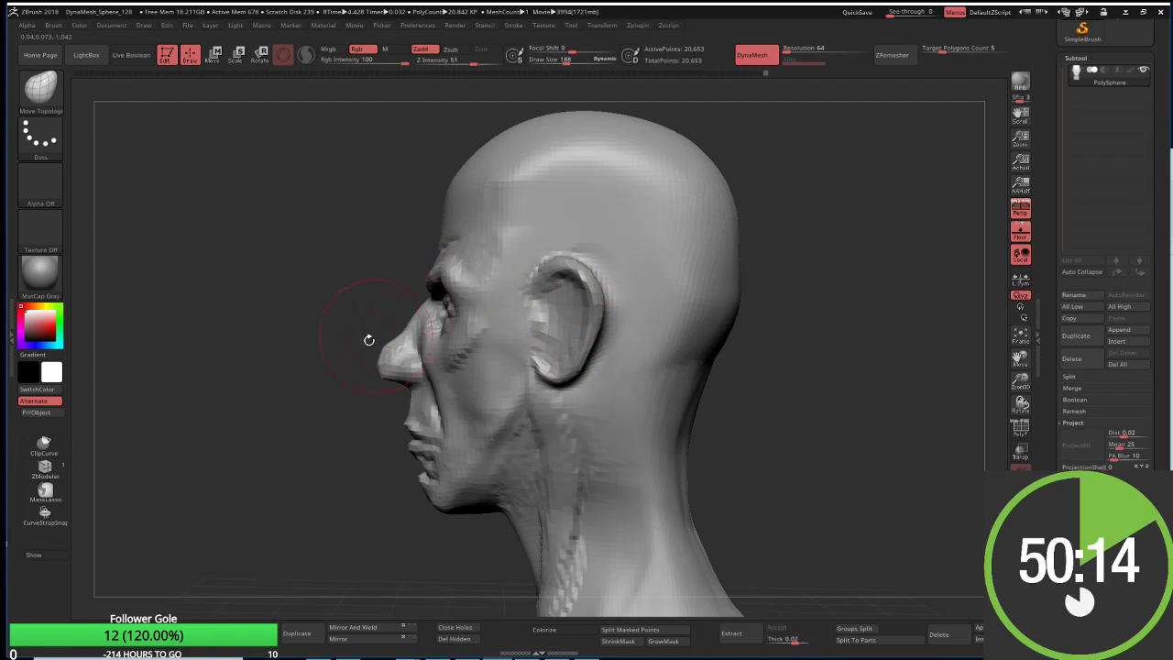
alt+right_drag(368, 340, 504, 325)
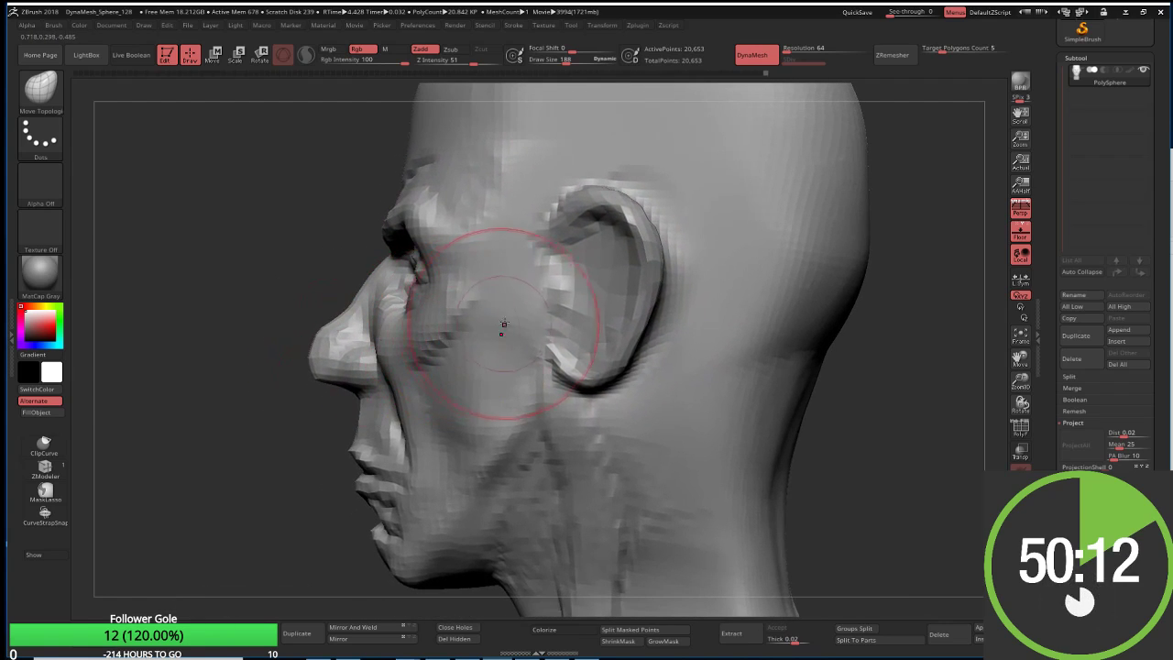
key(w)
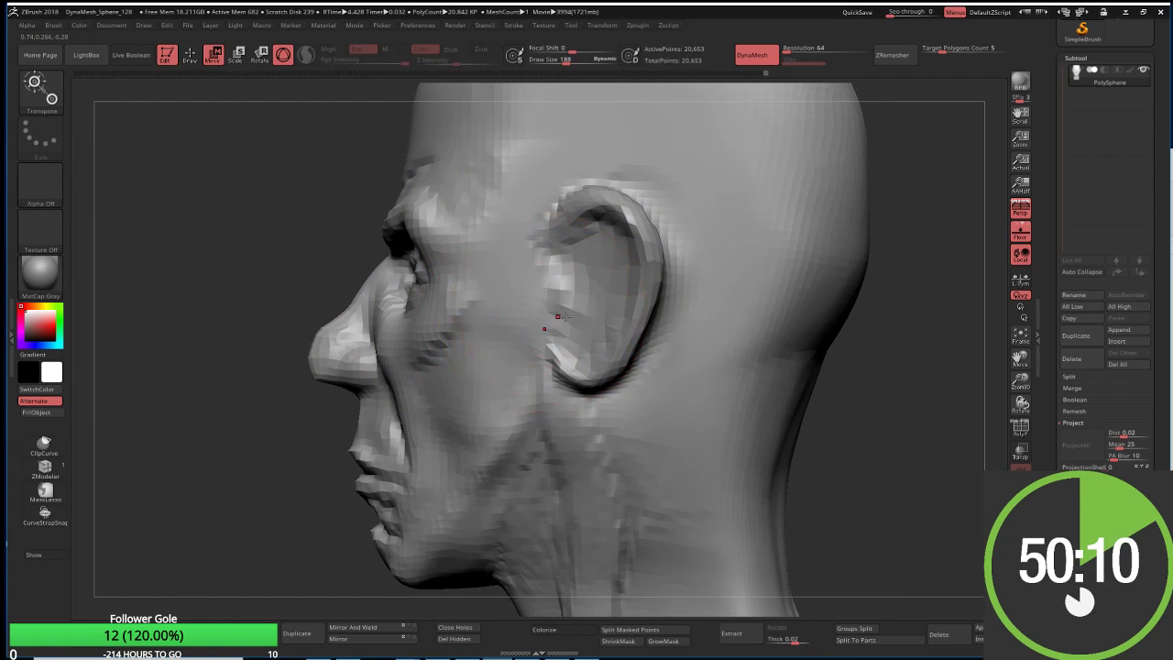
key(q)
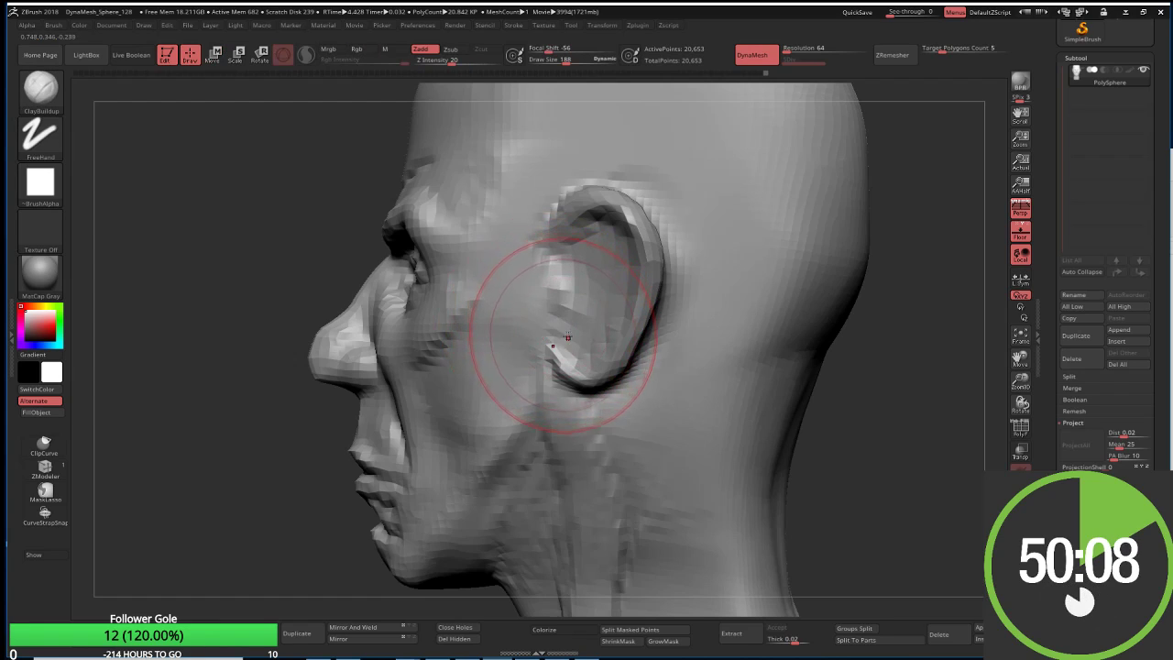
Step: Shrink the ClayBuildup brush to draw size 42 and deepen the hollow inside the ear
key(s)
drag(582, 327, 568, 327)
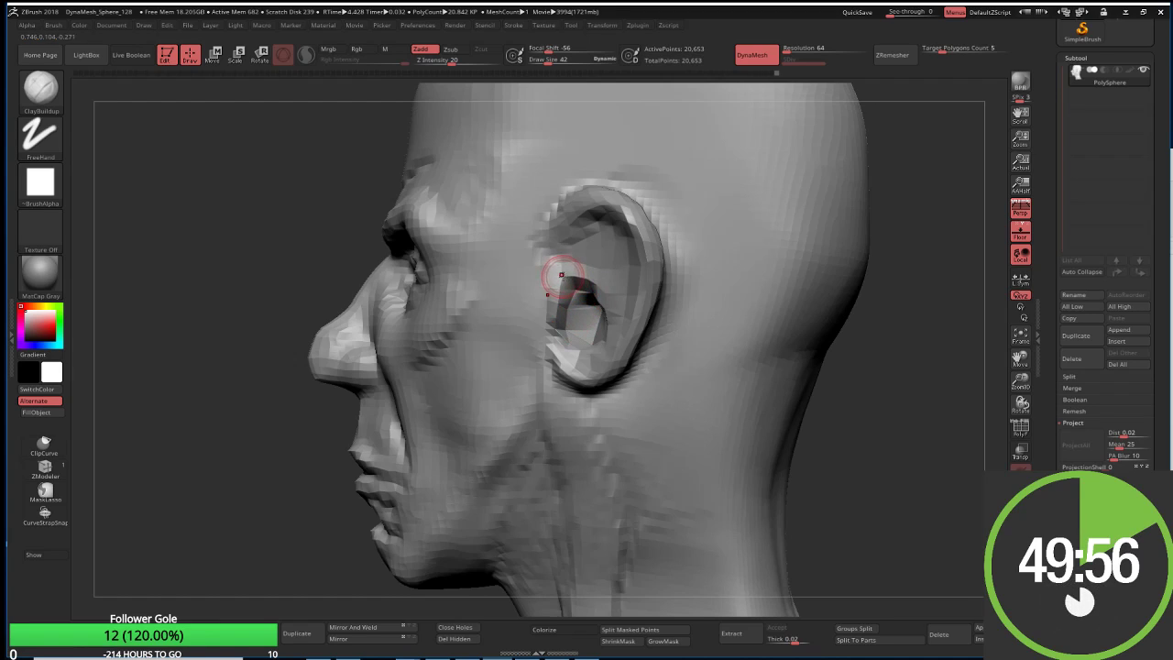
mouse_move(561, 261)
mouse_down()
mouse_move(566, 250)
mouse_move(614, 271)
mouse_up()
drag(864, 437, 808, 421)
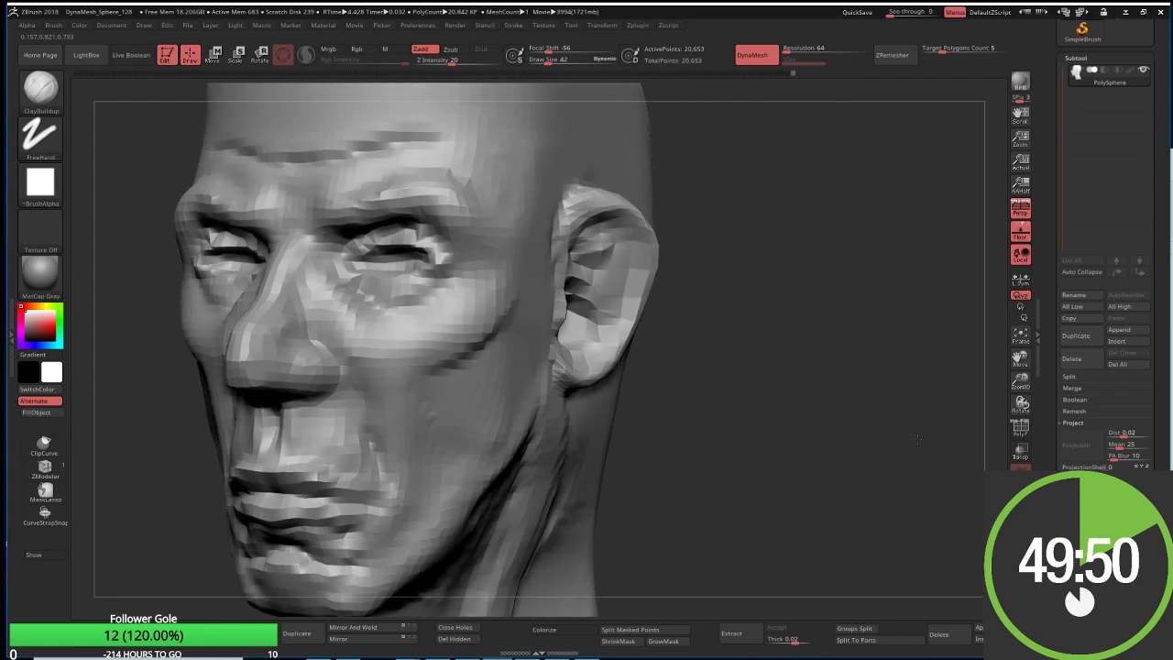
drag(756, 388, 602, 307)
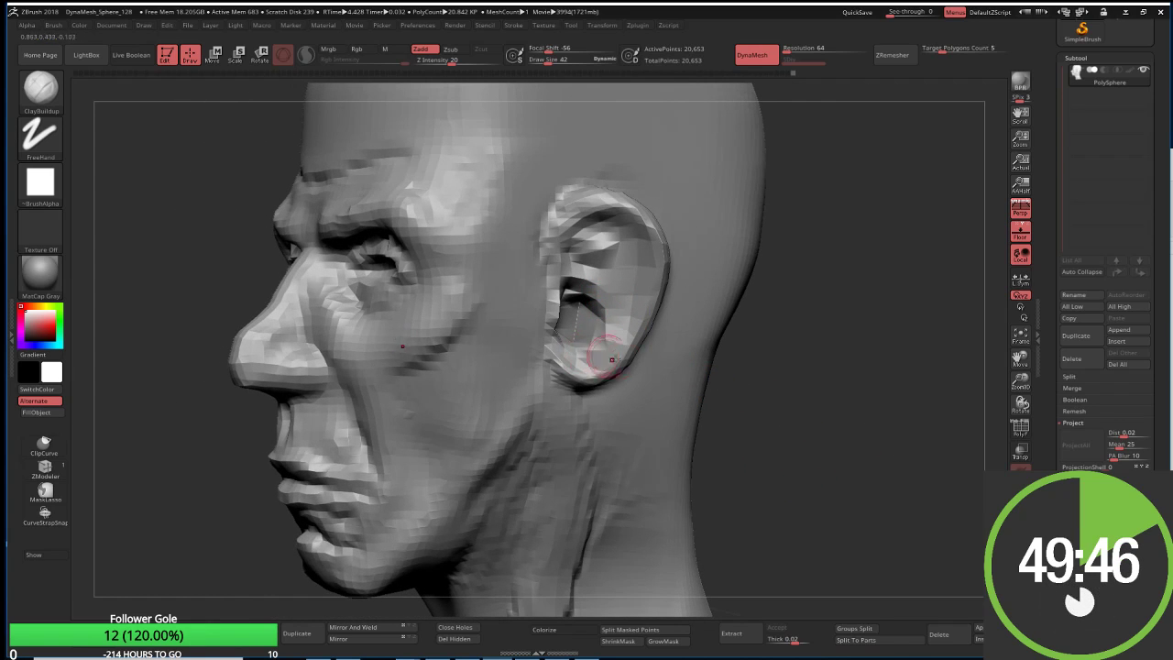
mouse_move(733, 376)
mouse_down()
mouse_move(770, 392)
mouse_move(741, 382)
mouse_up()
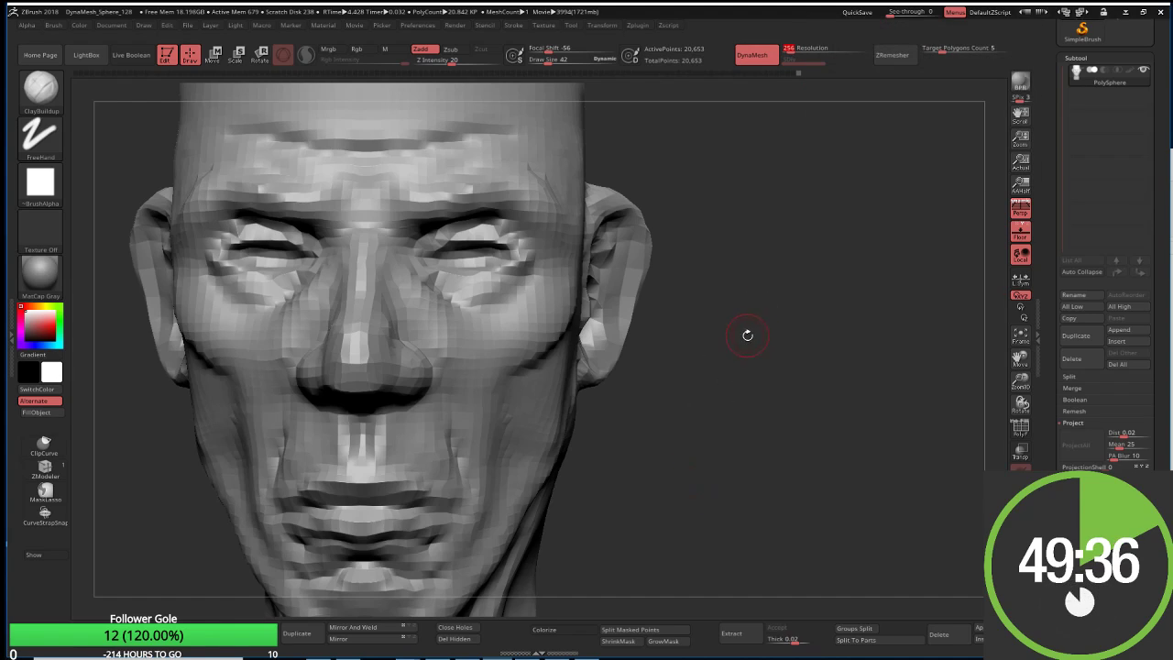
Step: DynaMesh the head to 311,142 points and smooth the inner surface of the ear
ctrl+drag(684, 376, 558, 376)
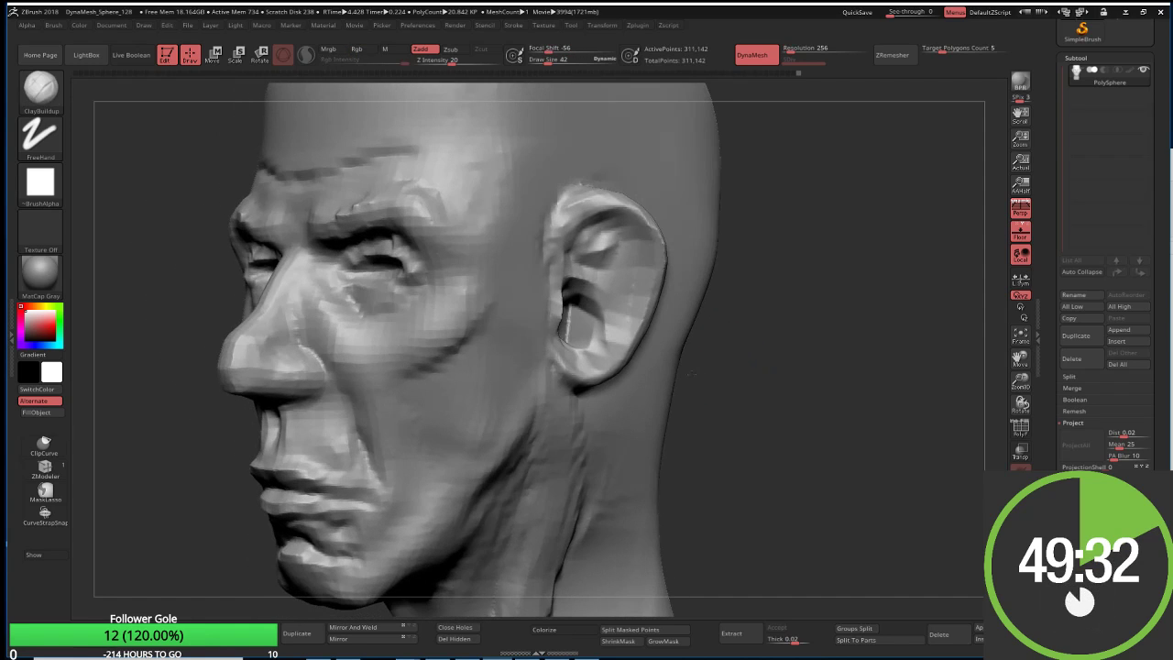
drag(767, 339, 728, 333)
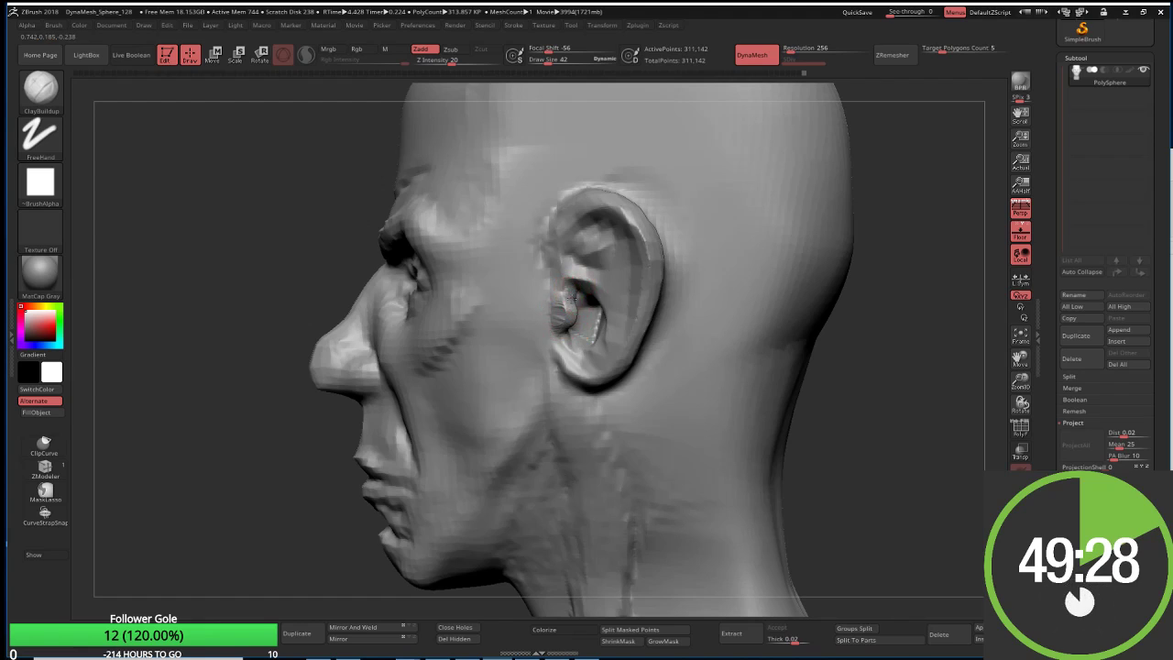
shift+drag(559, 321, 594, 354)
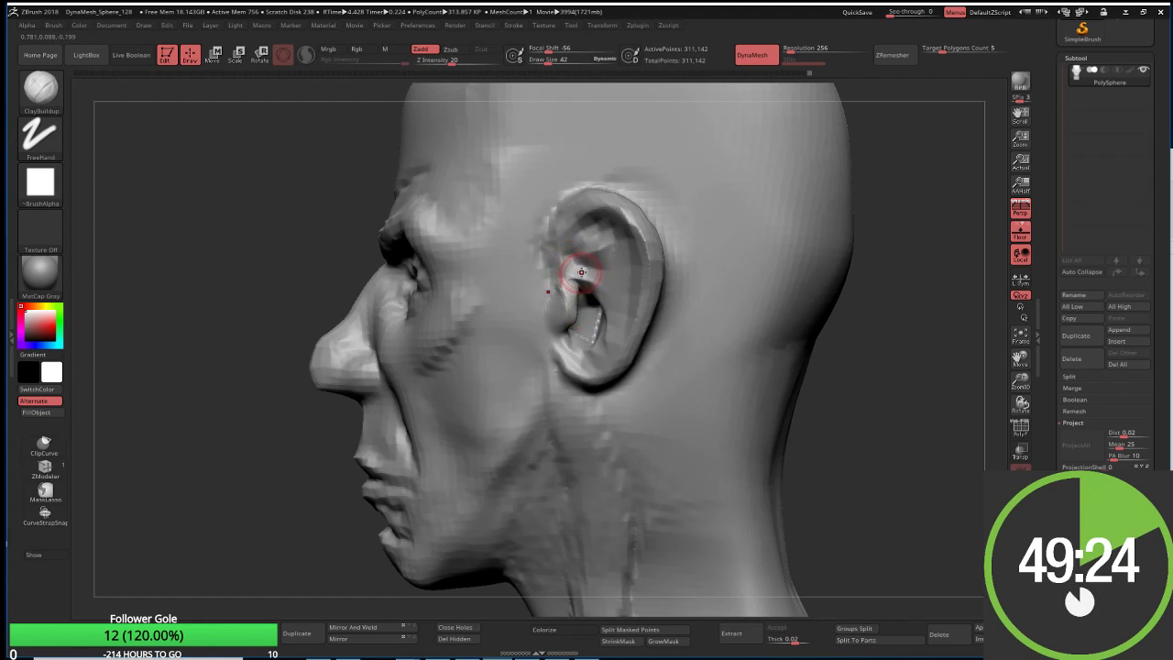
Step: Switch to the DamStandard brush for carving creases
key(b)
key(d)
key(s)
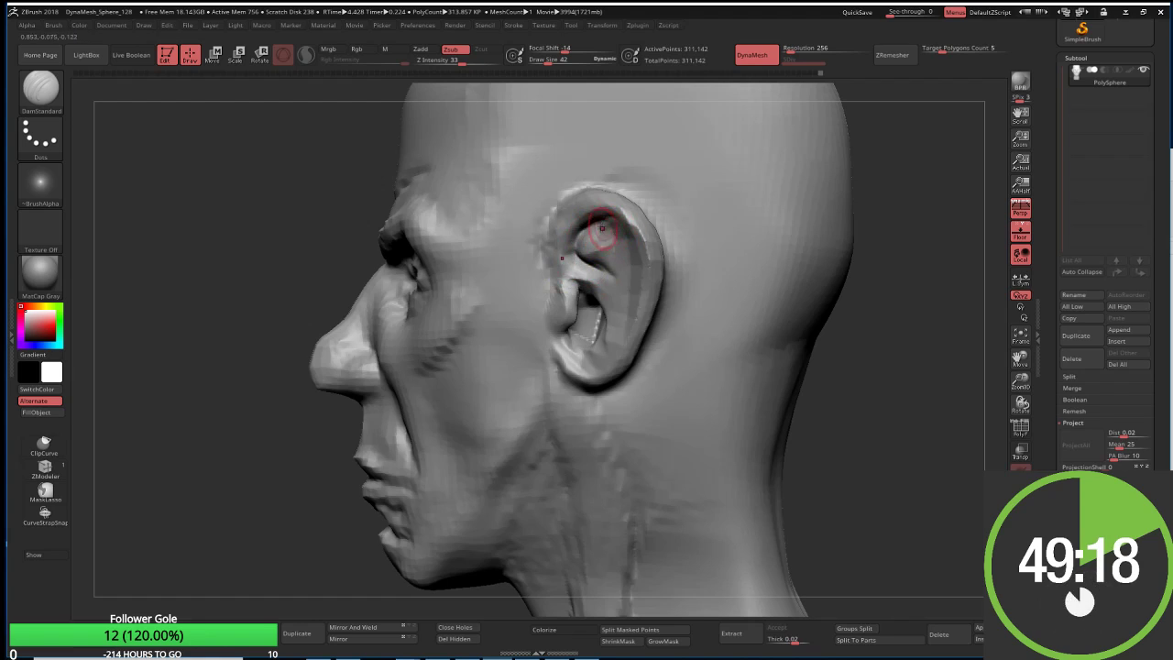
Step: Carve a crease along the back of the ear rim and enlarge the brush to 90
middle_drag(602, 229, 604, 221)
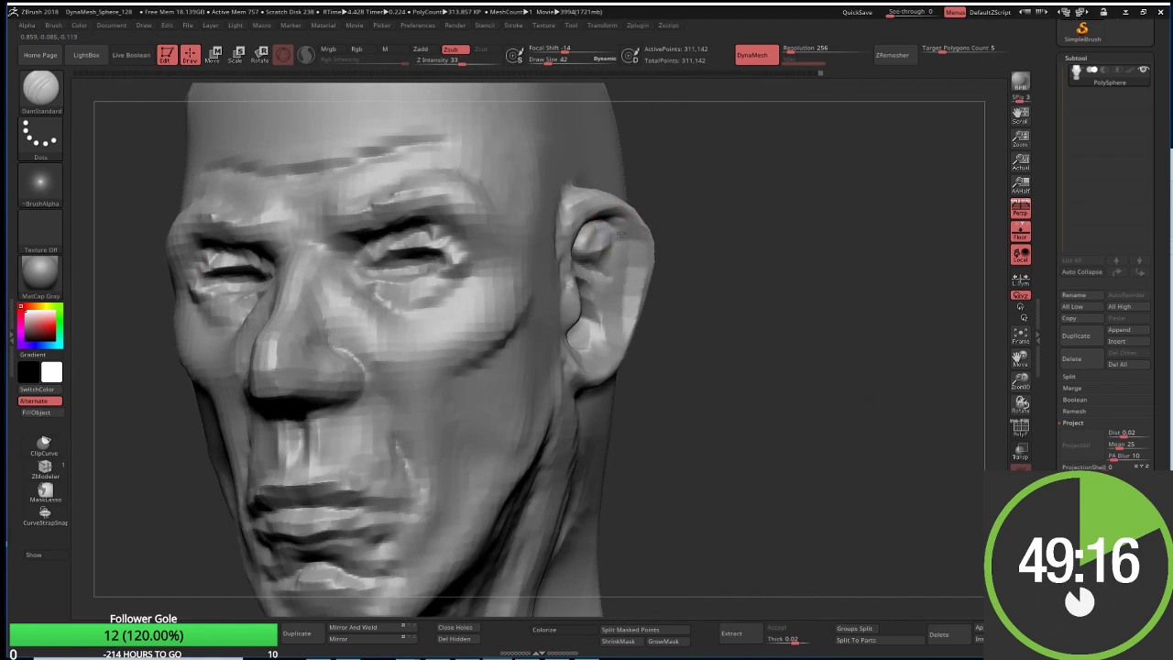
drag(626, 231, 608, 355)
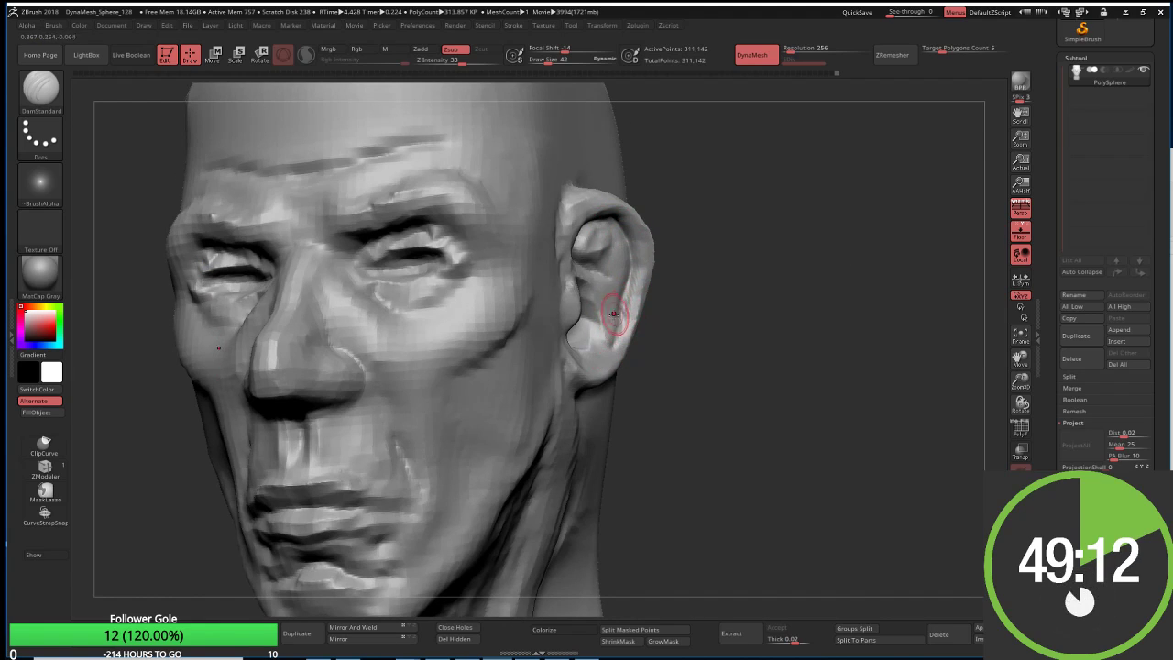
key(s)
drag(602, 314, 632, 314)
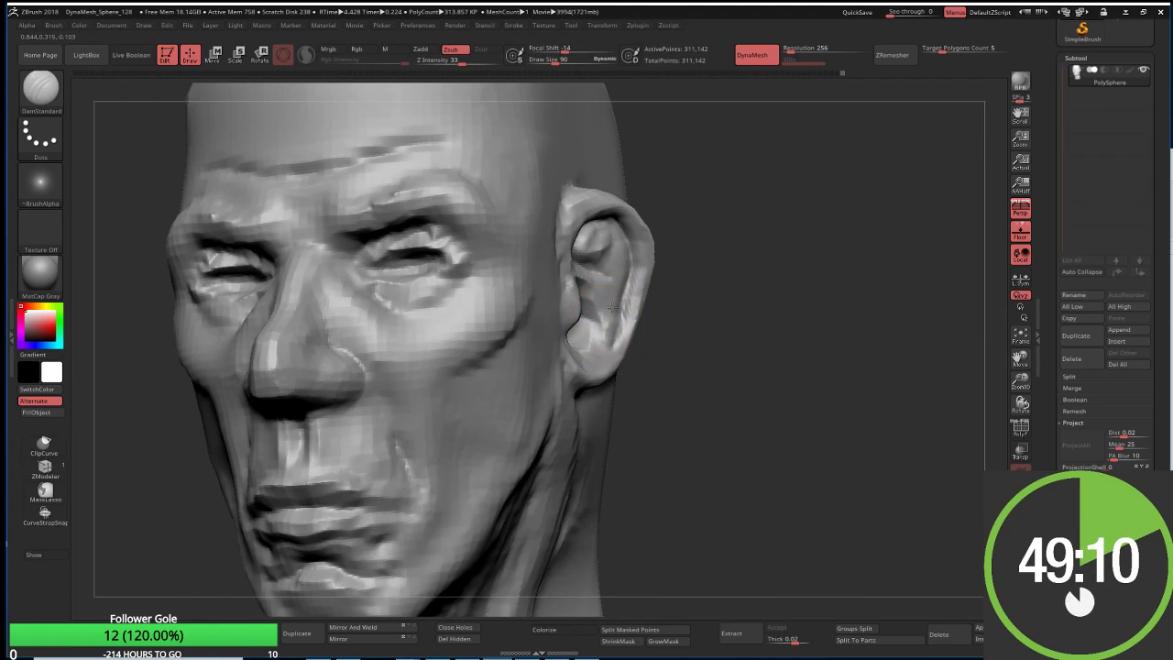
Step: Smooth the ear rim from its upper edge down to its lower part
mouse_move(720, 294)
mouse_down()
mouse_move(614, 256)
mouse_move(587, 217)
mouse_move(629, 236)
mouse_up()
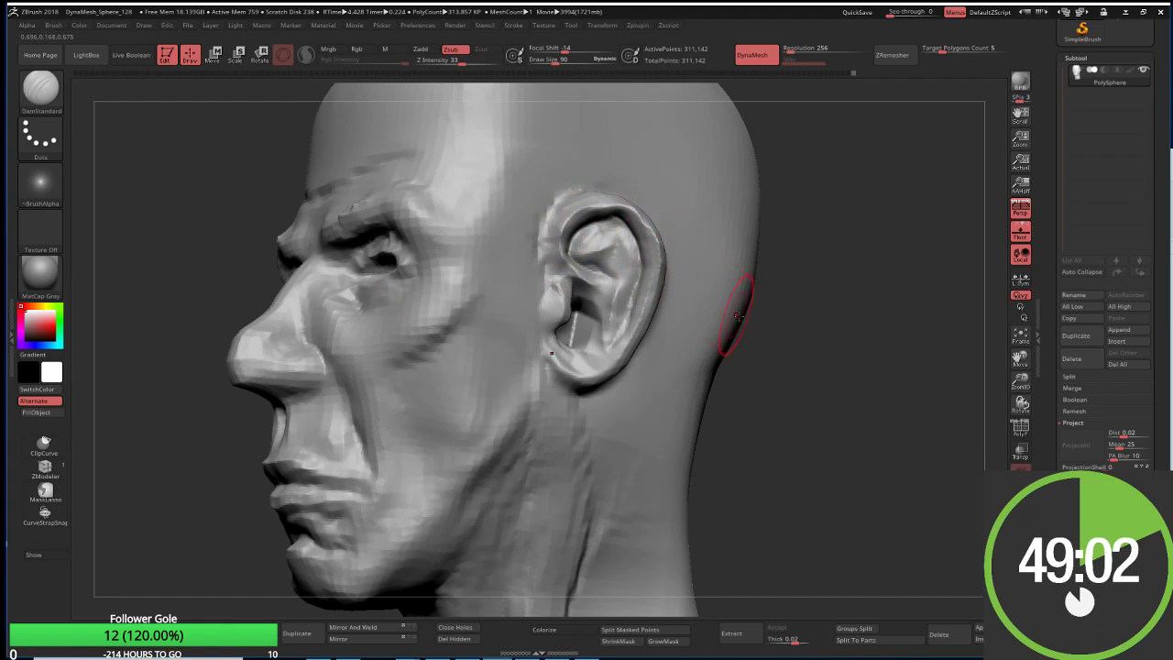
drag(738, 316, 735, 265)
drag(723, 100, 664, 174)
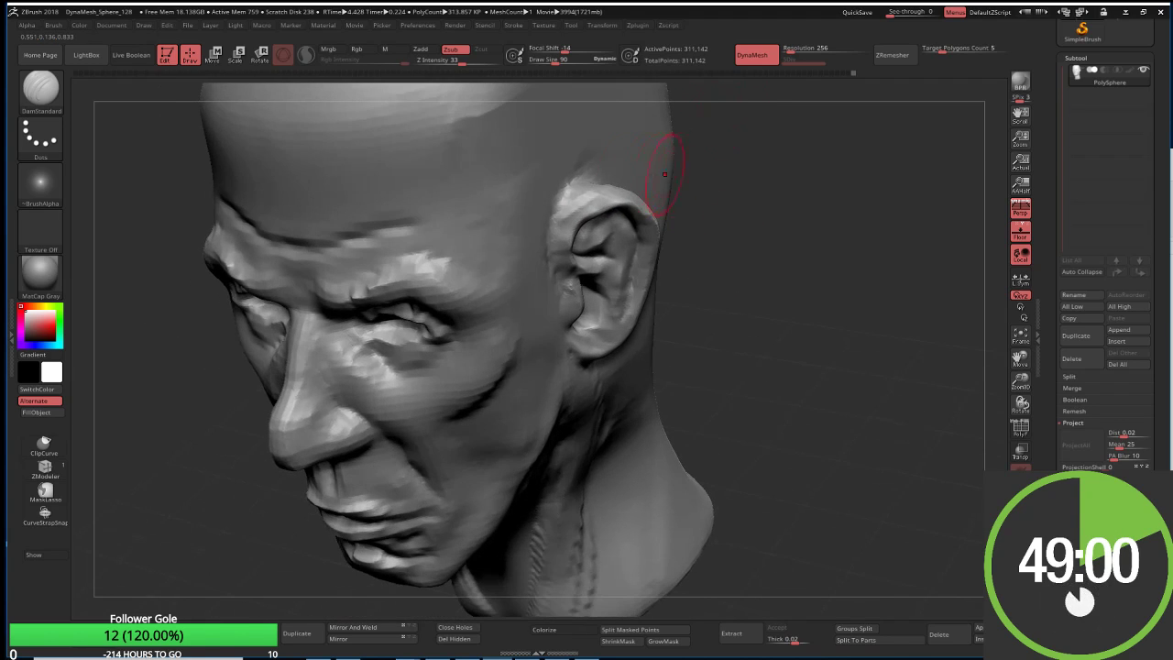
shift+drag(541, 196, 581, 188)
key(shift)
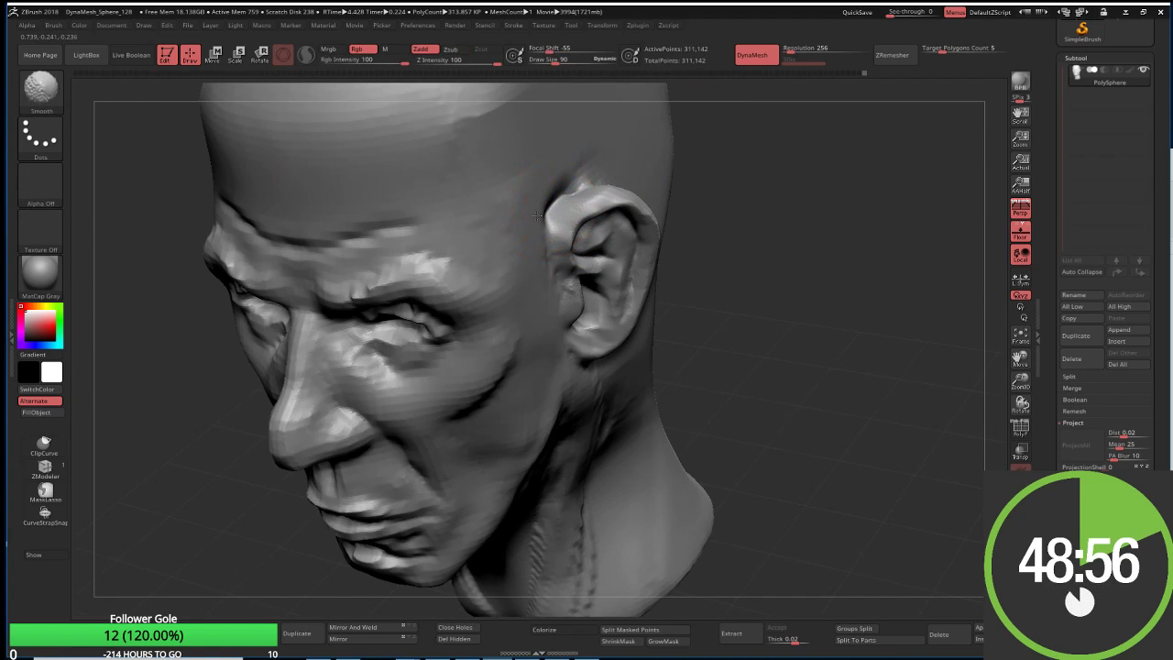
mouse_move(691, 215)
shift+mouse_down()
mouse_move(736, 159)
mouse_move(564, 207)
shift+mouse_up()
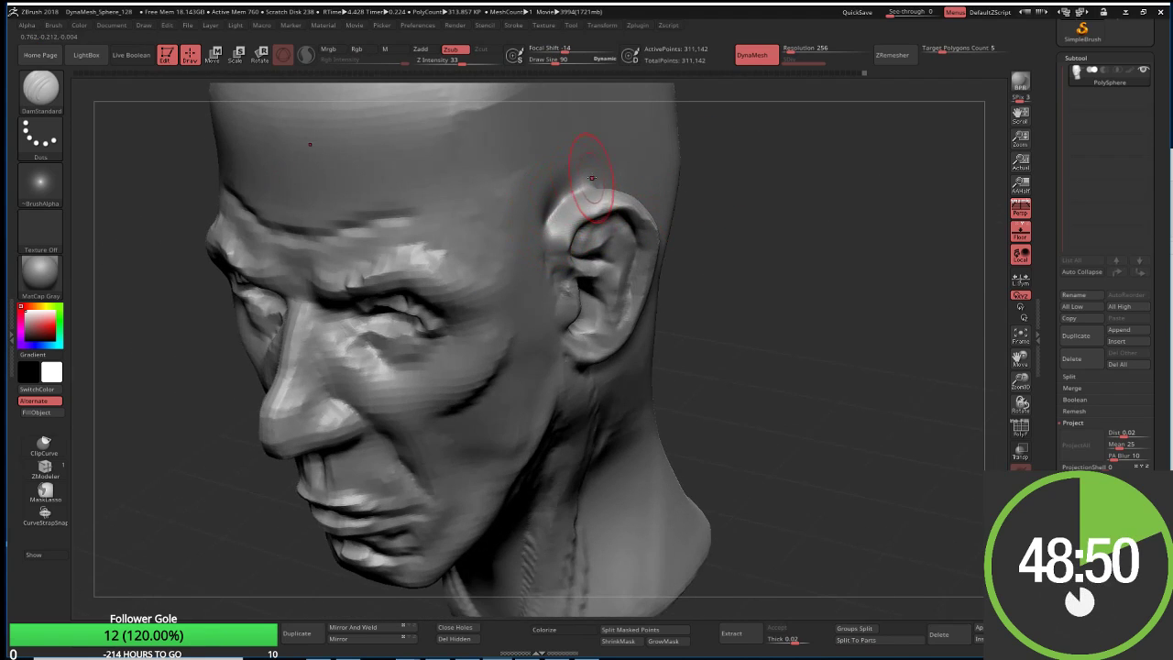
drag(591, 178, 590, 187)
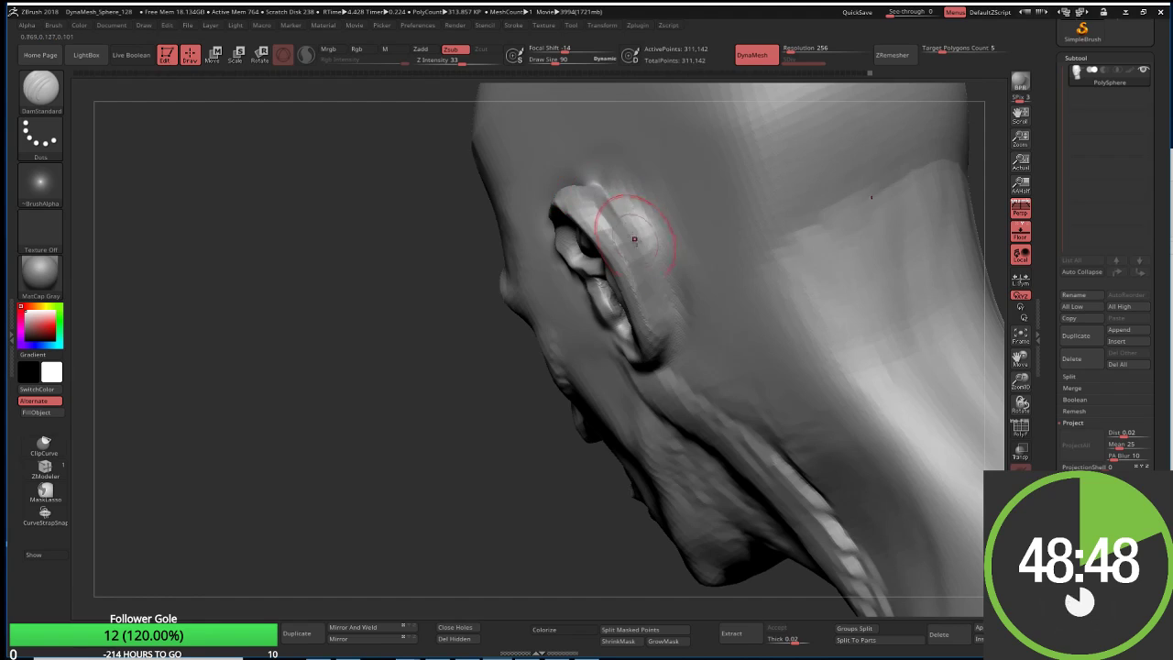
mouse_move(634, 238)
shift+mouse_down()
mouse_move(661, 337)
mouse_move(655, 262)
mouse_move(616, 199)
shift+mouse_up()
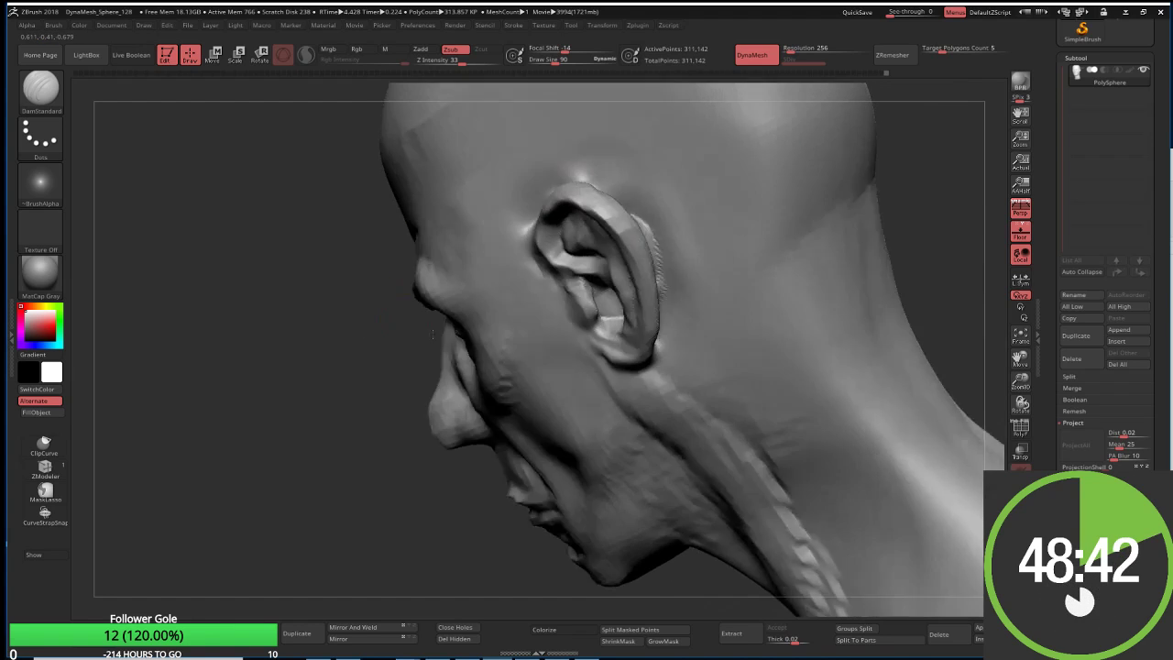
drag(440, 220, 832, 395)
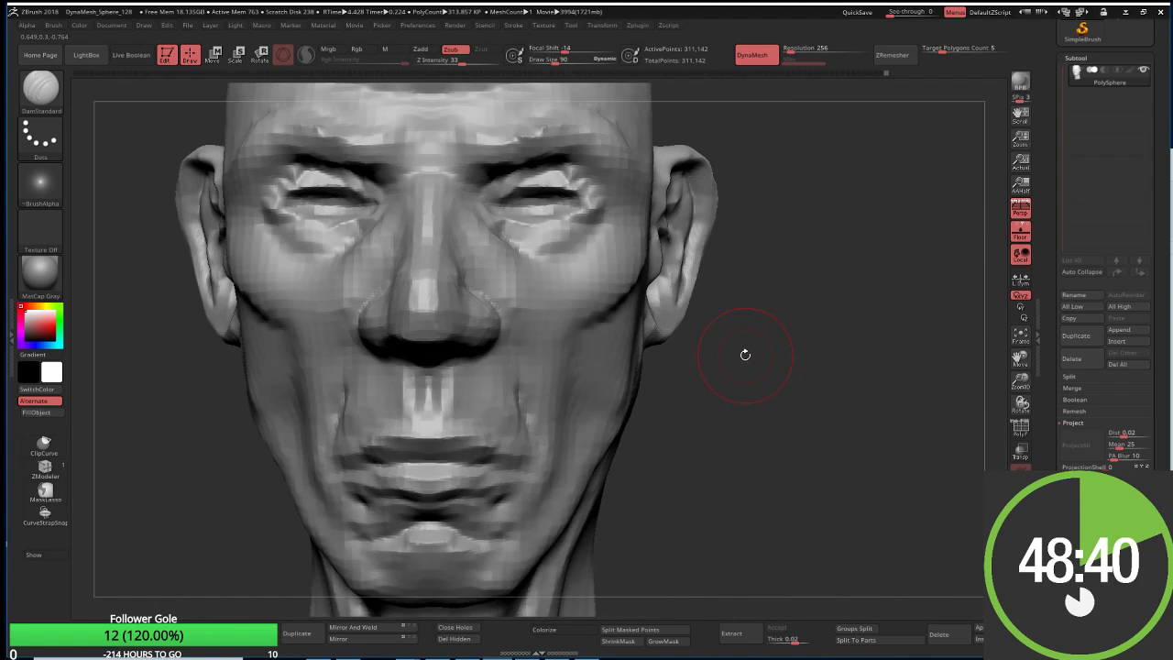
alt+drag(745, 348, 683, 392)
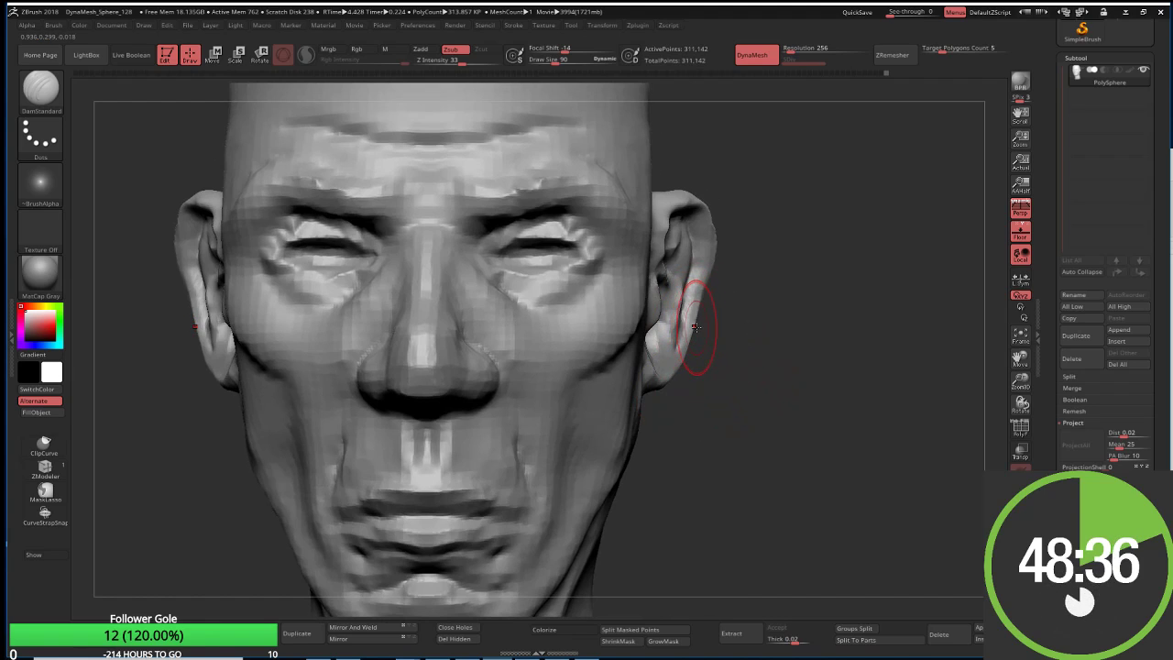
Step: Switch to the Move Topological brush
key(b)
key(m)
key(t)
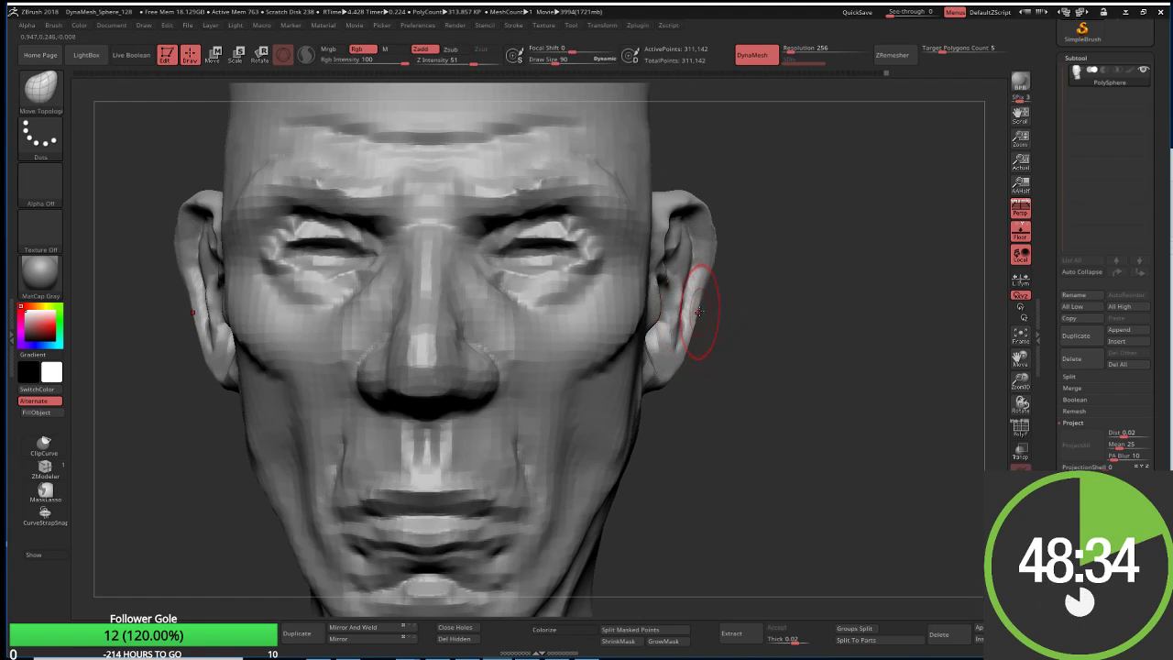
key(s)
drag(699, 314, 710, 314)
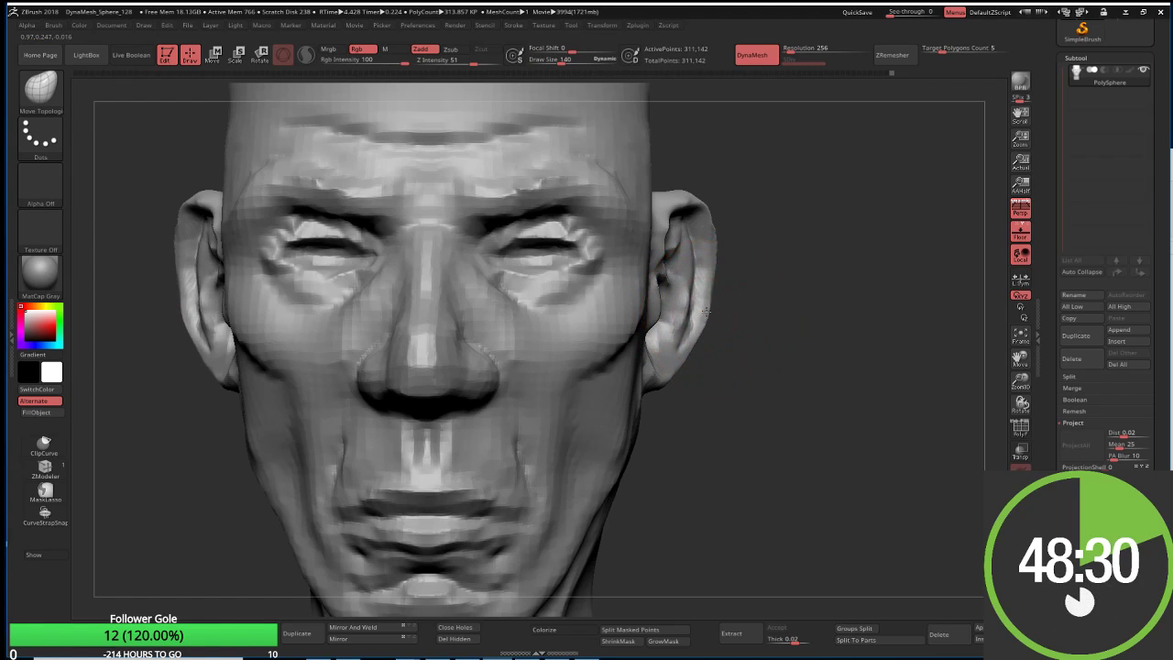
mouse_move(716, 364)
mouse_down()
mouse_move(735, 364)
mouse_move(666, 428)
mouse_up()
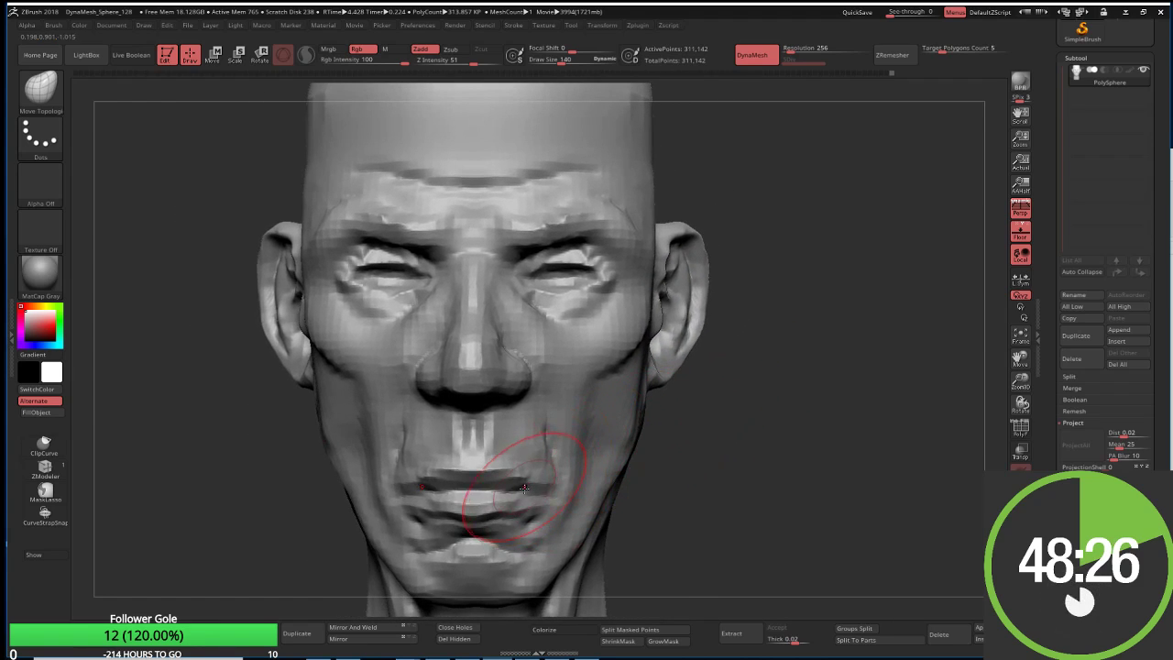
key(b)
key(c)
key(b)
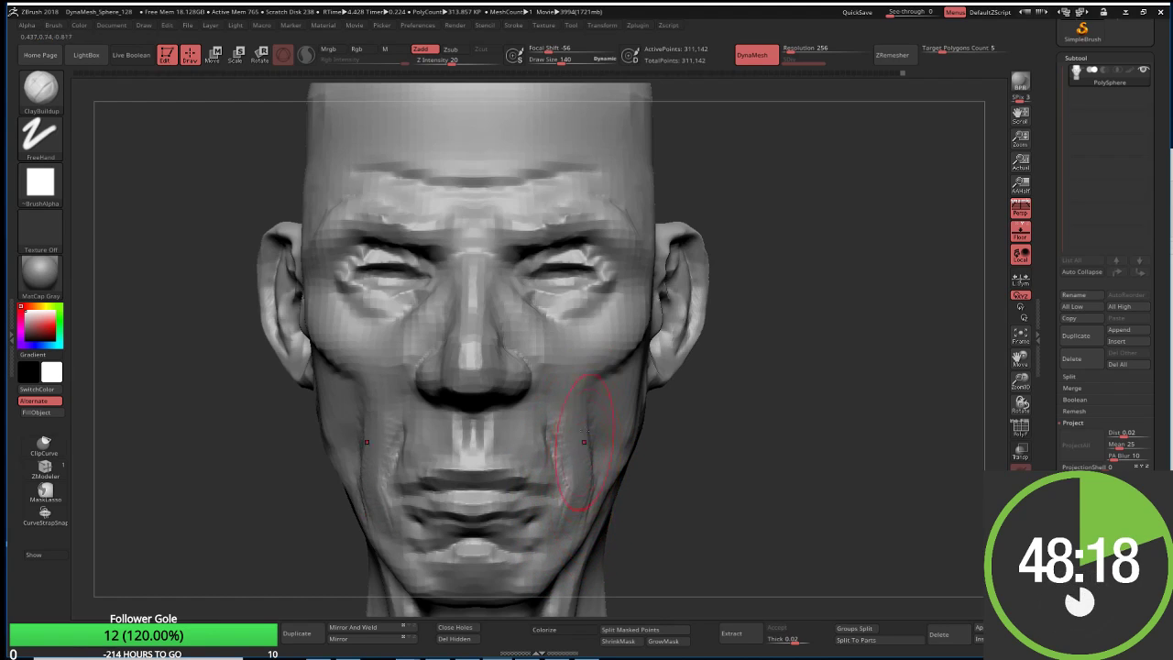
Step: Build up the cheeks, reduce the brush to 69, and reshape the chin and under-chin crease
drag(594, 431, 595, 493)
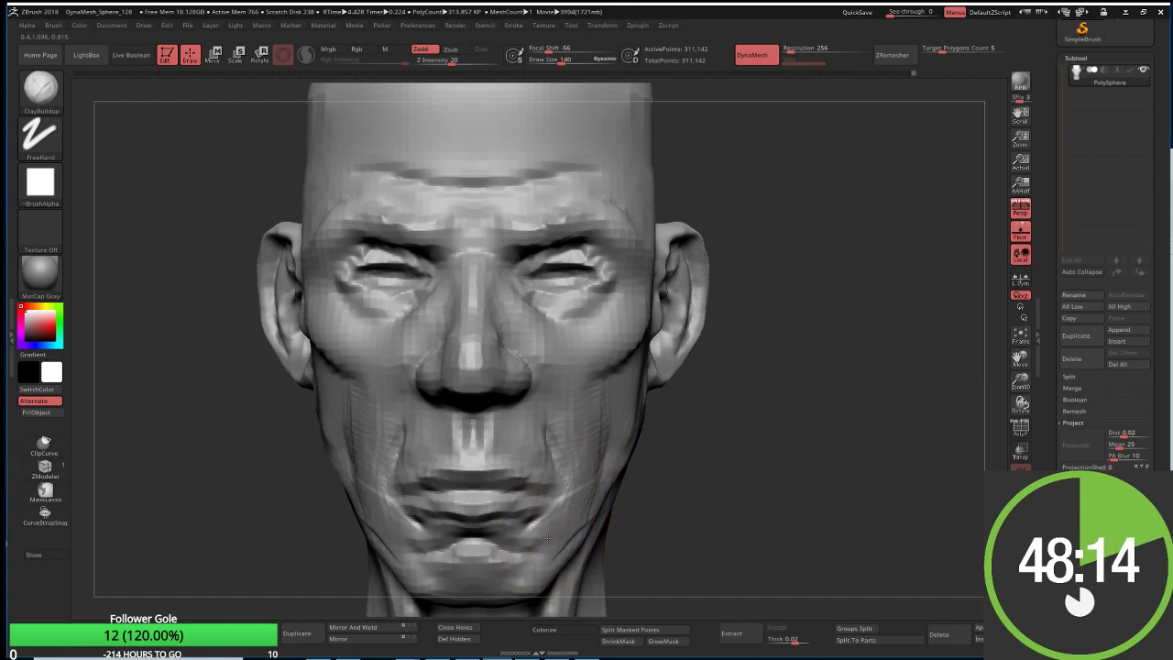
key(s)
drag(565, 521, 528, 533)
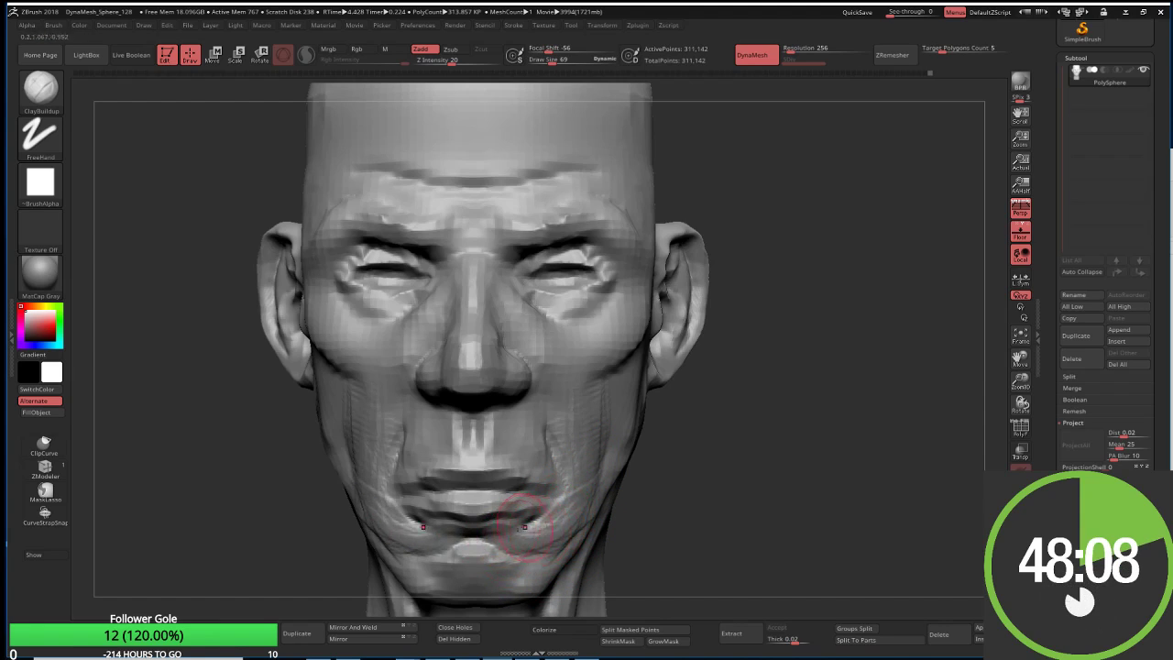
right_drag(487, 512, 497, 478)
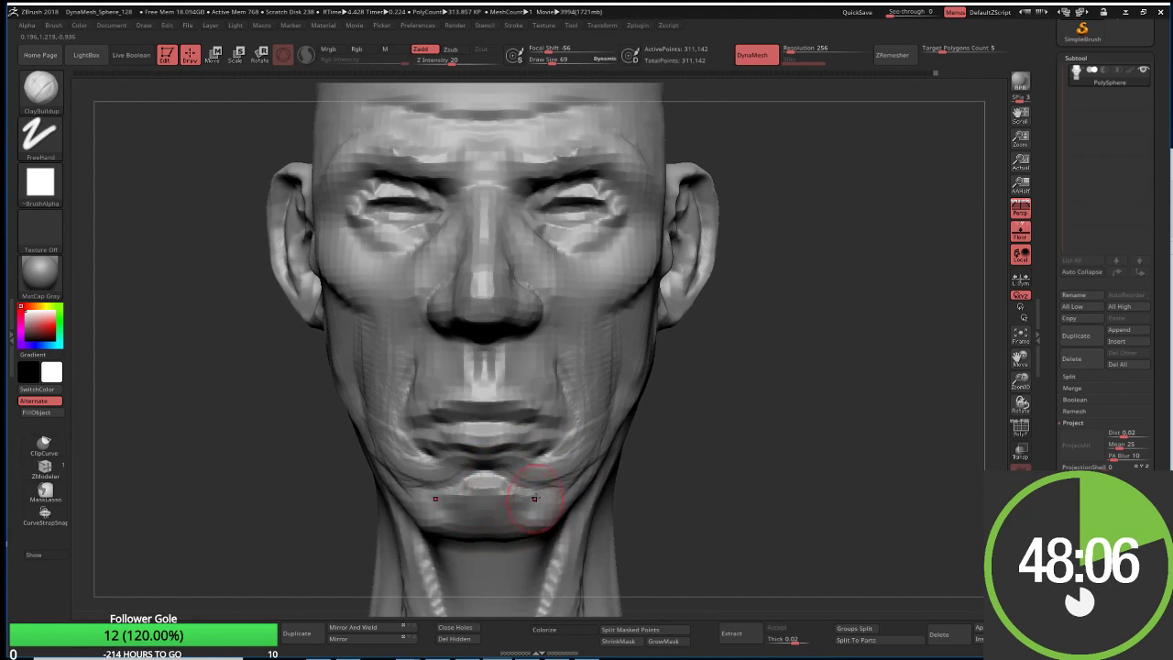
mouse_move(534, 497)
mouse_down()
mouse_move(513, 513)
mouse_move(527, 522)
mouse_move(445, 513)
mouse_move(523, 513)
mouse_up()
mouse_move(417, 515)
mouse_down()
mouse_move(552, 515)
mouse_move(429, 527)
mouse_move(549, 486)
mouse_up()
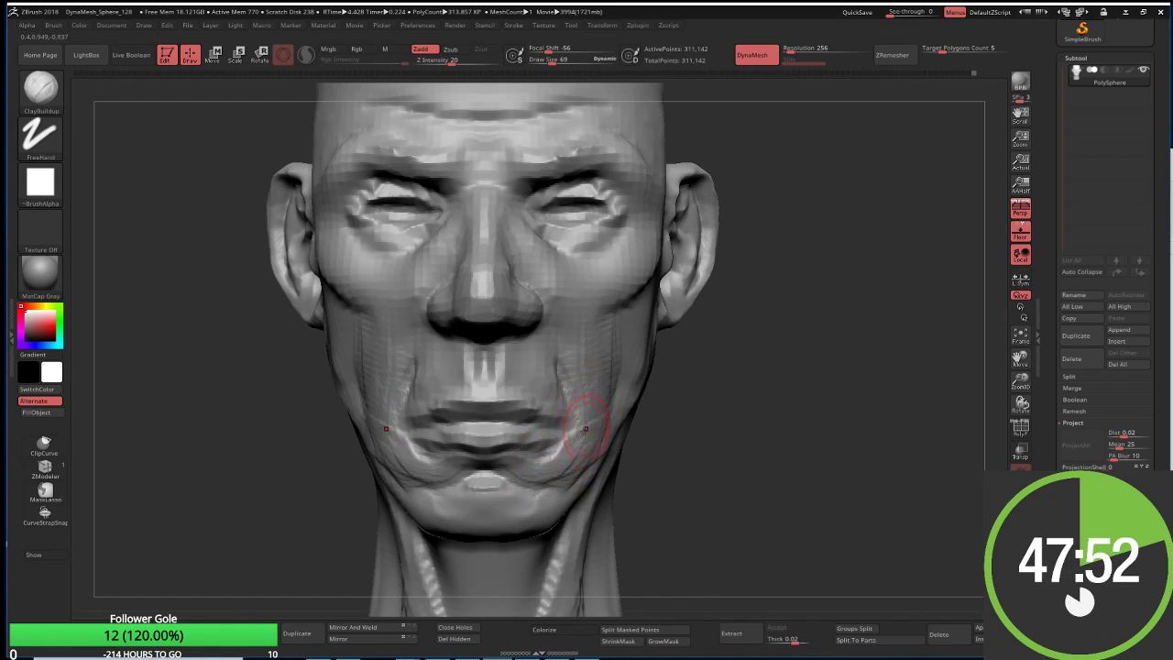
Step: Deepen the nasolabial folds and carve the mouth corners with DamStandard
drag(584, 428, 579, 377)
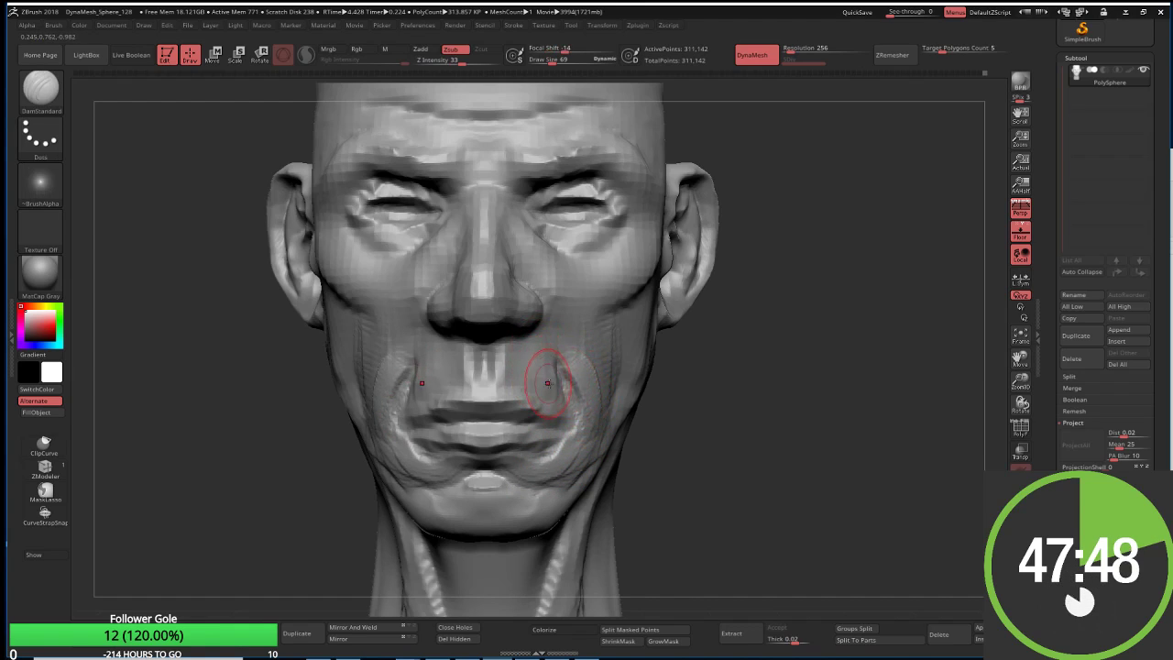
key(b)
key(d)
key(s)
drag(572, 420, 570, 388)
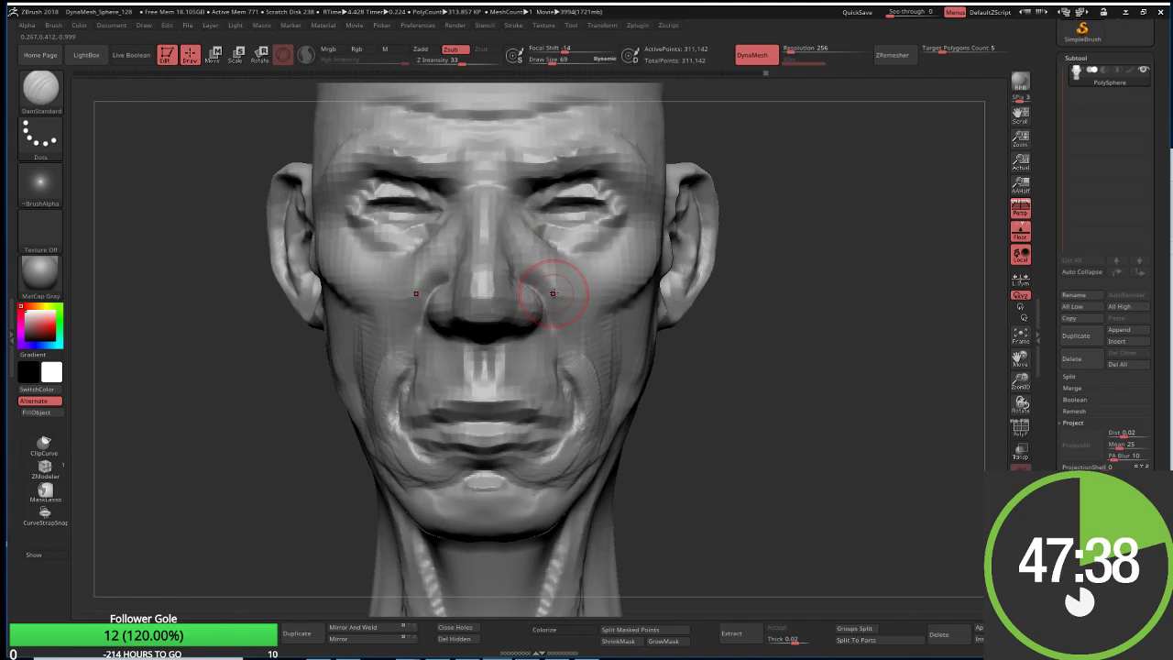
Step: Re-sculpt the philtrum and upper lip with ClayBuildup
key(b)
key(c)
key(b)
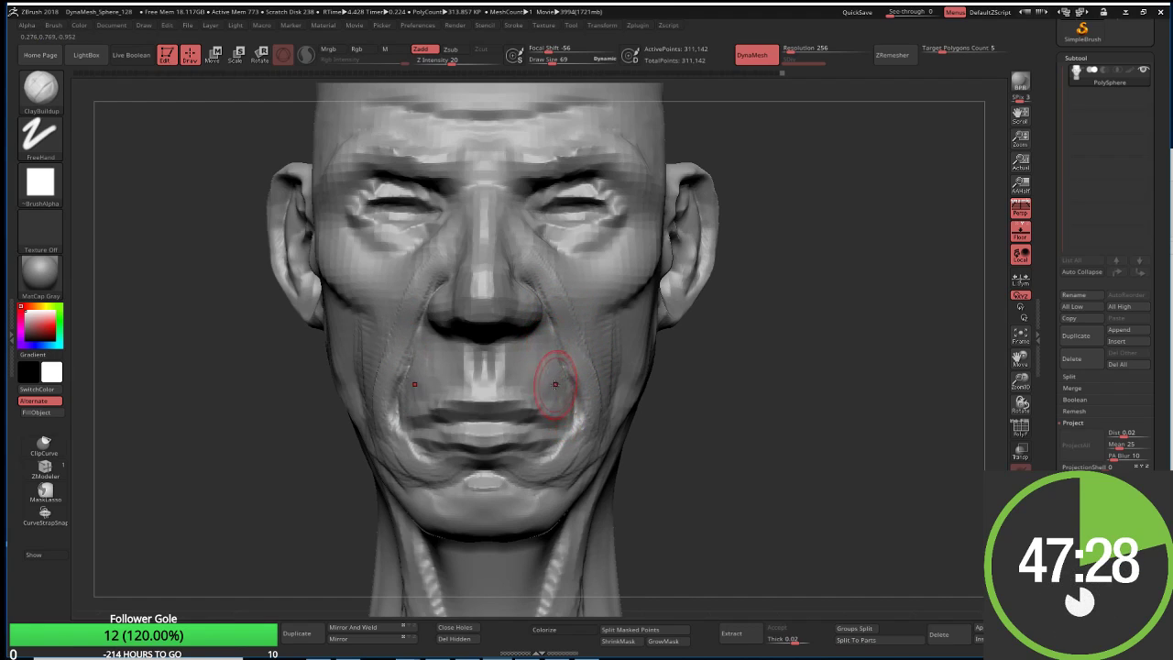
mouse_move(490, 337)
mouse_down()
mouse_move(485, 371)
mouse_move(495, 352)
mouse_move(472, 385)
mouse_move(508, 408)
mouse_move(483, 421)
mouse_up()
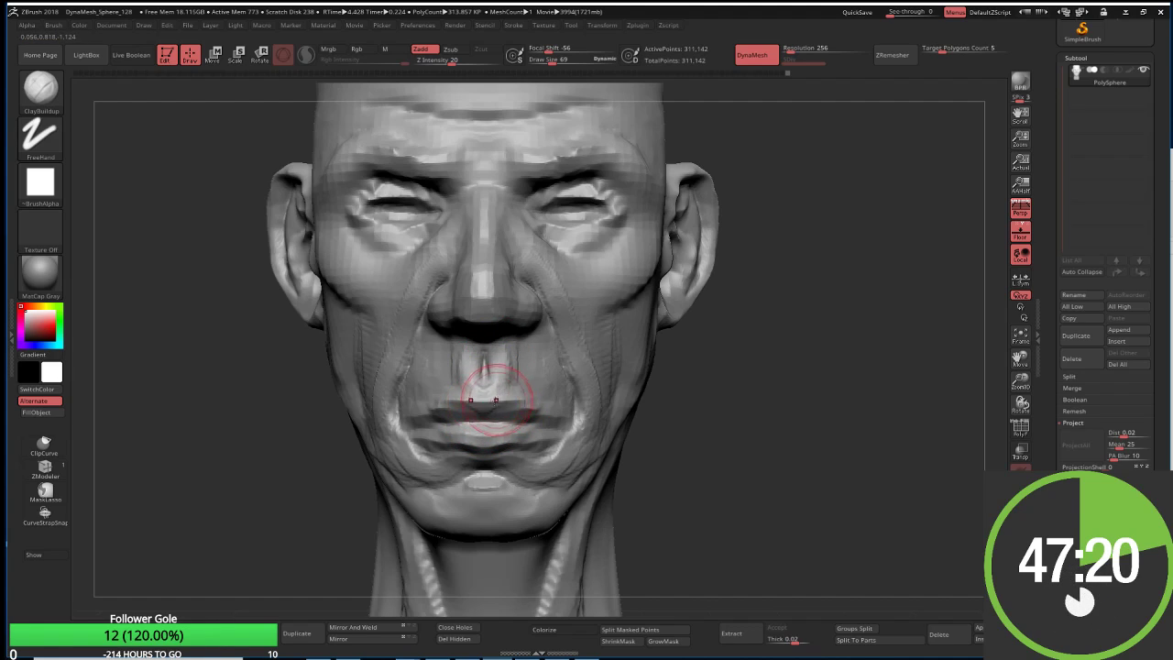
Step: Refine and smooth the upper lip line with a size-19 brush
key(s)
mouse_move(504, 399)
mouse_down()
mouse_move(472, 401)
mouse_move(513, 409)
mouse_up()
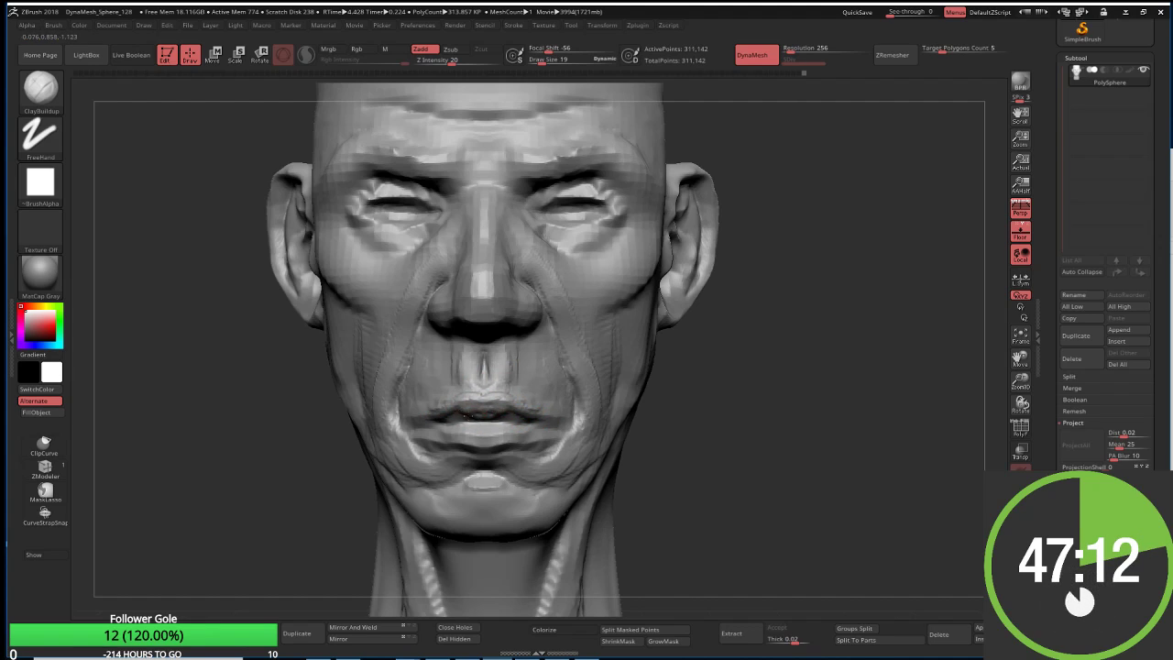
mouse_move(472, 414)
mouse_down()
mouse_move(527, 418)
mouse_move(463, 400)
mouse_up()
key(shift)
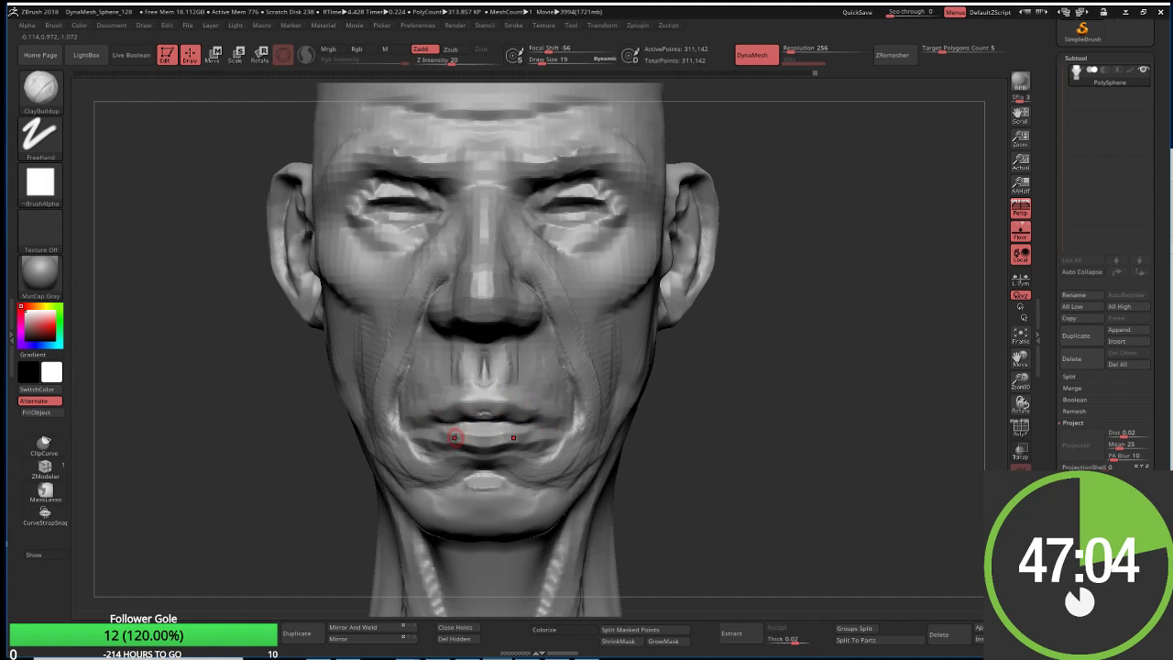
Step: Switch to the DamStandard brush
key(b)
key(d)
key(s)
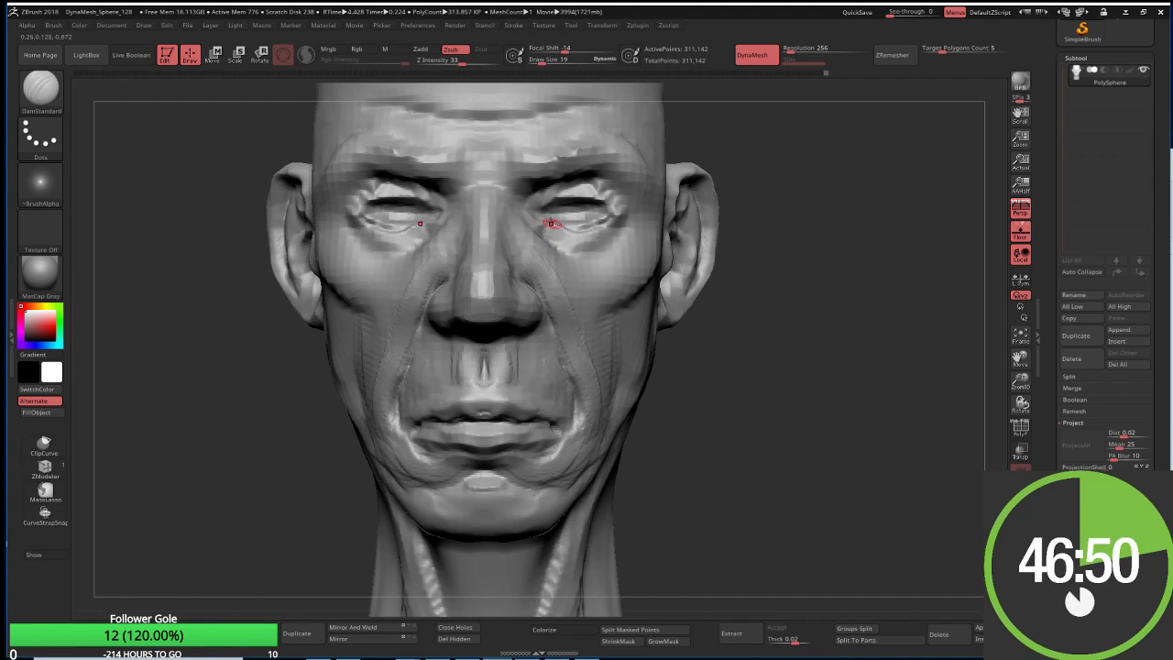
key(b)
key(c)
key(b)
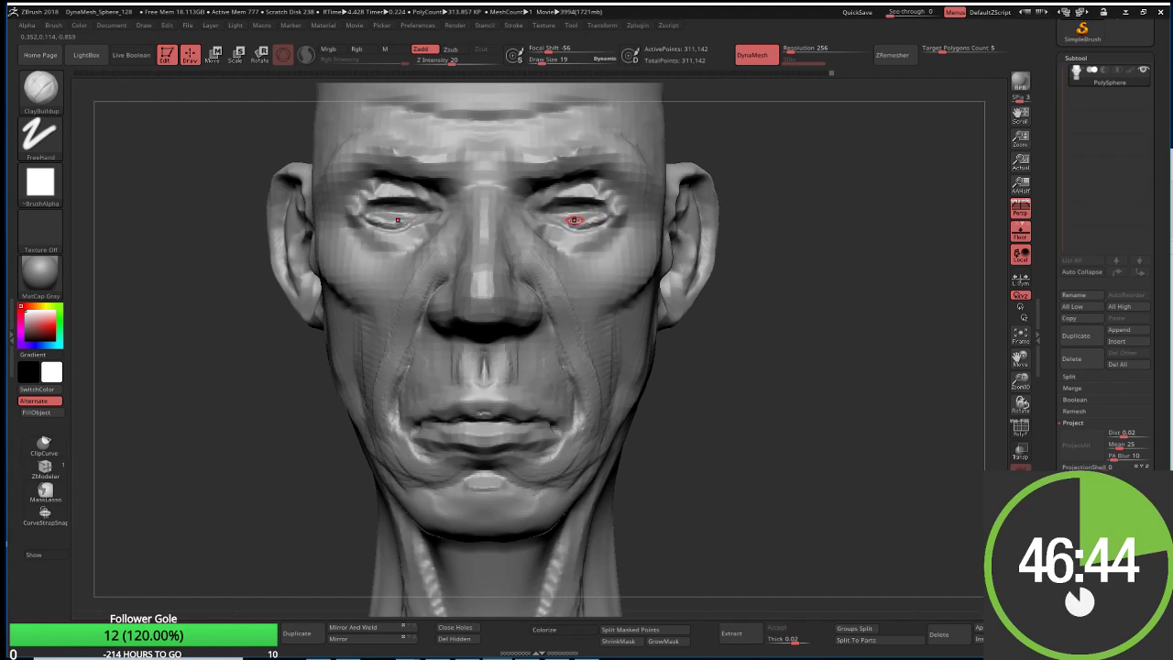
key(shift)
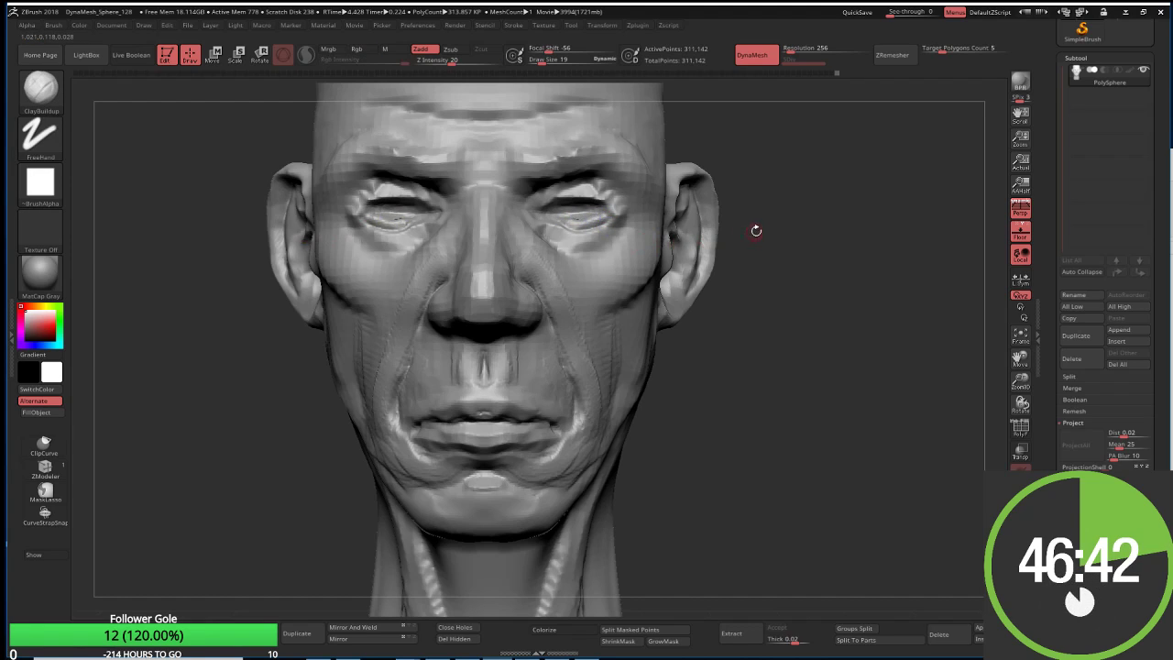
drag(757, 230, 556, 229)
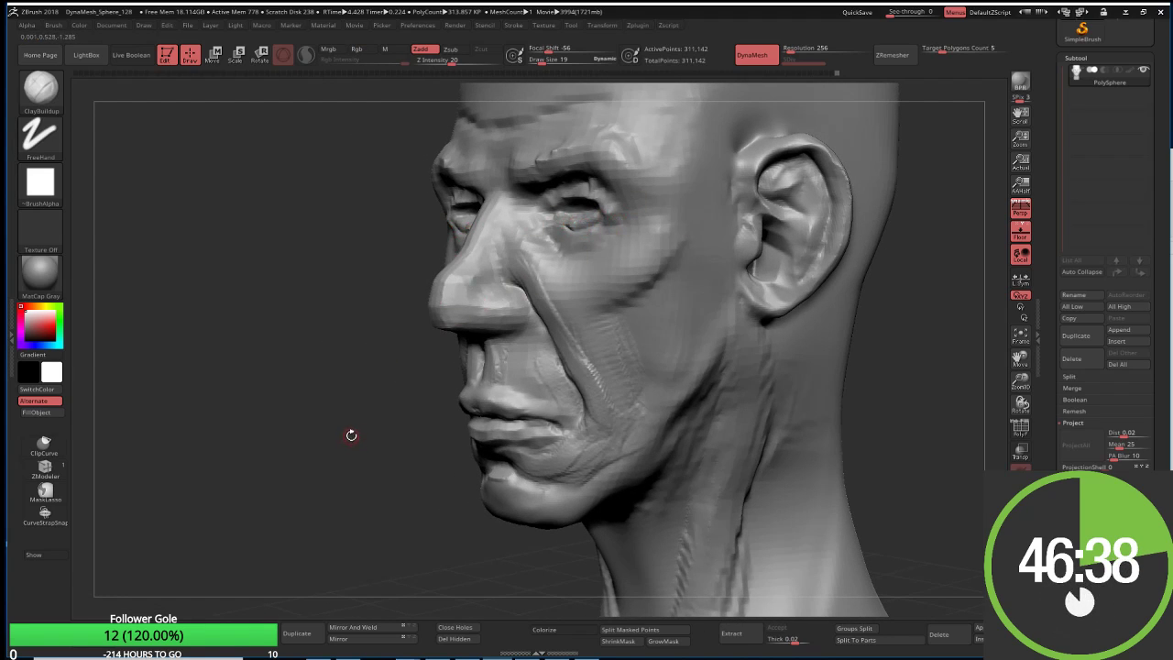
mouse_move(351, 434)
mouse_down()
mouse_move(395, 364)
mouse_move(431, 387)
mouse_move(502, 205)
mouse_up()
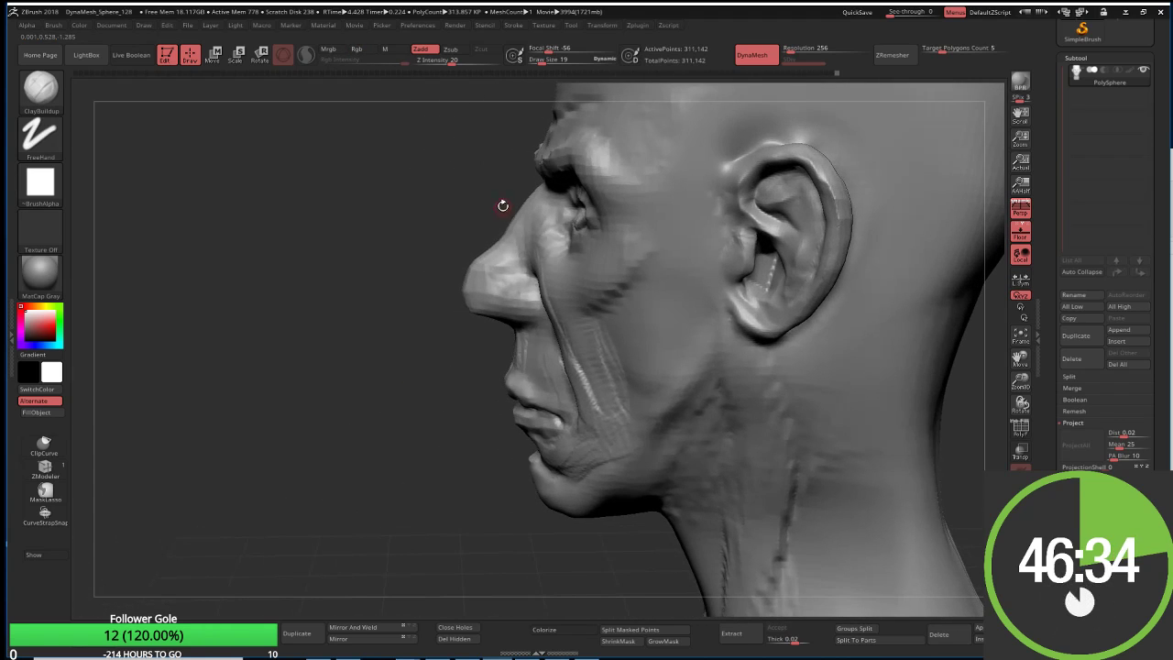
key(b)
key(m)
key(t)
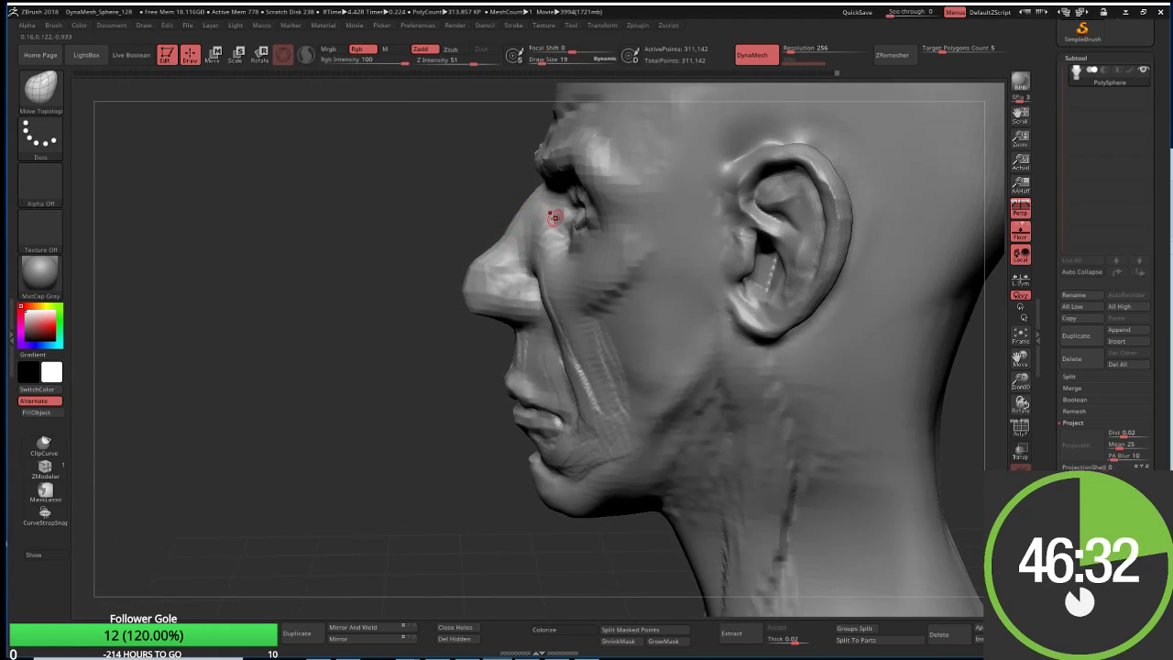
Step: Set the Move Topological brush to size 129 and reshape the eye and brow region
key(s)
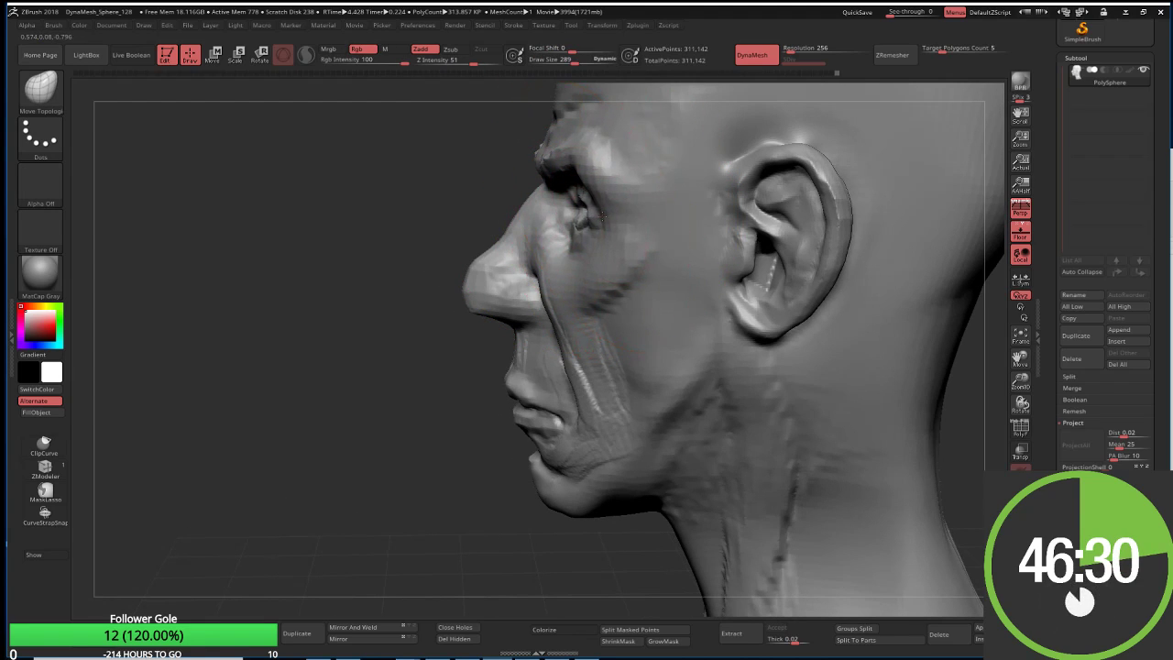
mouse_move(604, 217)
mouse_down()
mouse_move(623, 177)
mouse_move(615, 223)
mouse_up()
alt+right_drag(615, 222, 584, 208)
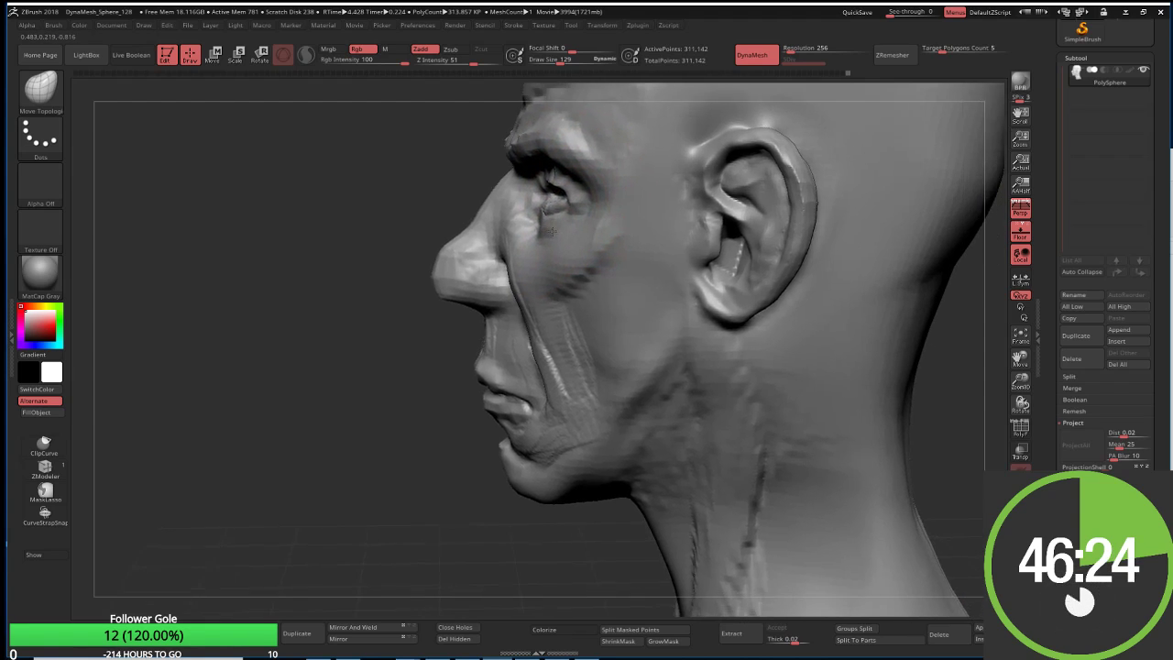
key(f)
alt+right_drag(450, 283, 450, 354)
Step: Reshape the ear region, then view the head from below with a much smaller brush
key(s)
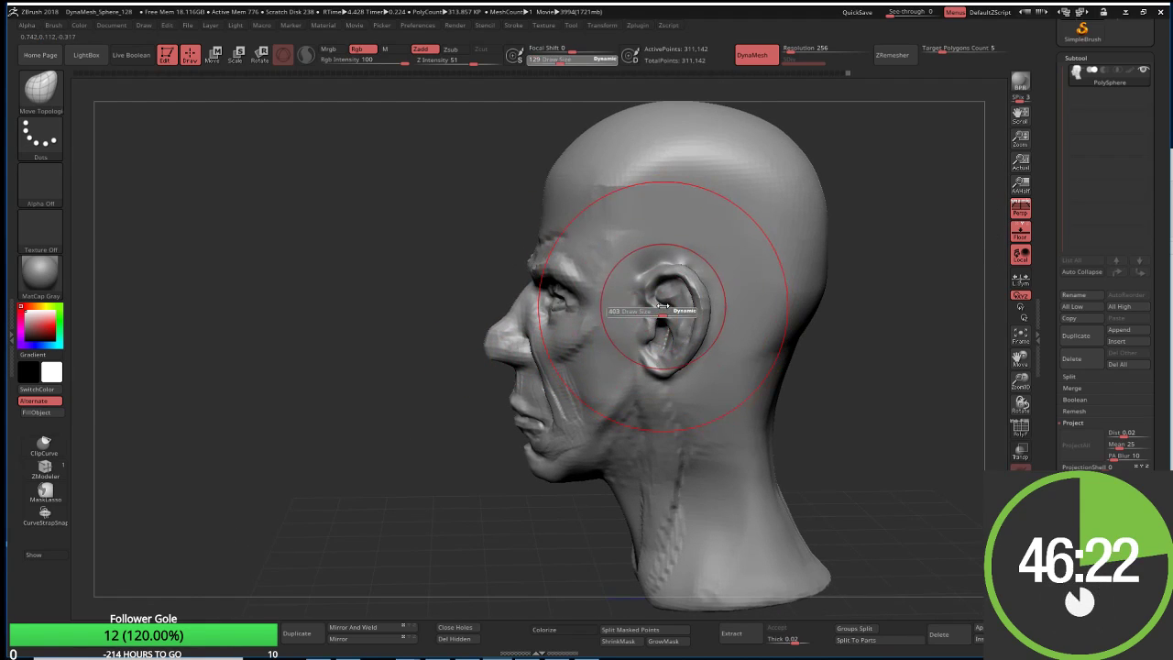
mouse_move(662, 305)
mouse_down()
mouse_move(641, 305)
mouse_move(685, 321)
mouse_up()
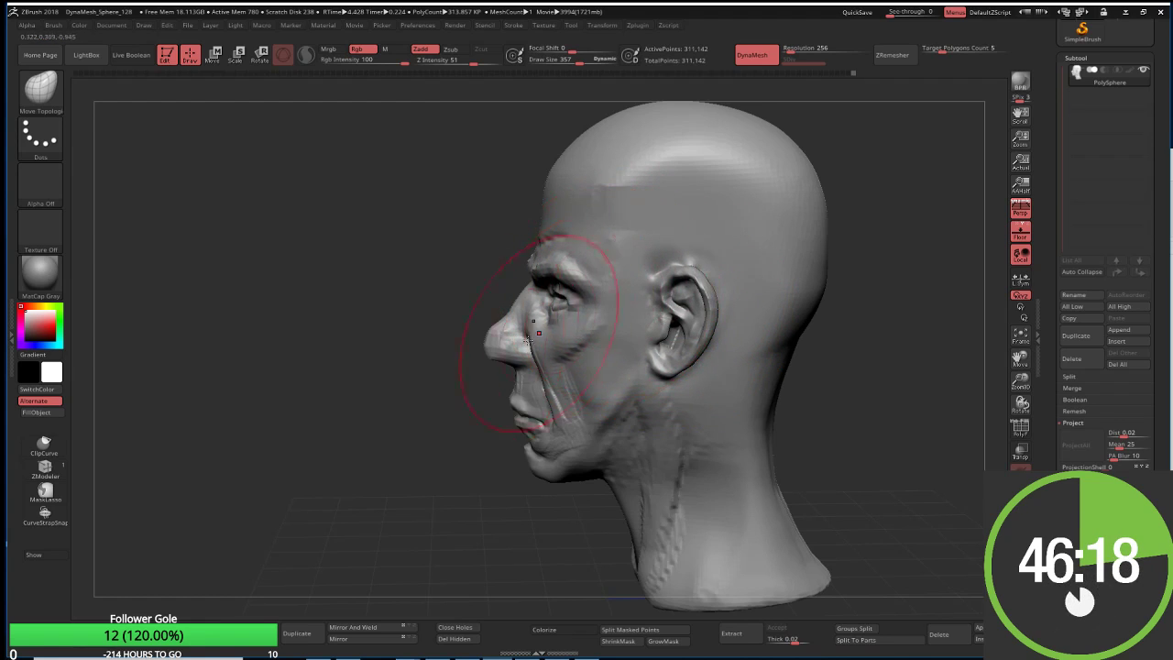
mouse_move(528, 339)
right_down()
mouse_move(651, 281)
mouse_move(716, 374)
mouse_move(724, 150)
right_up()
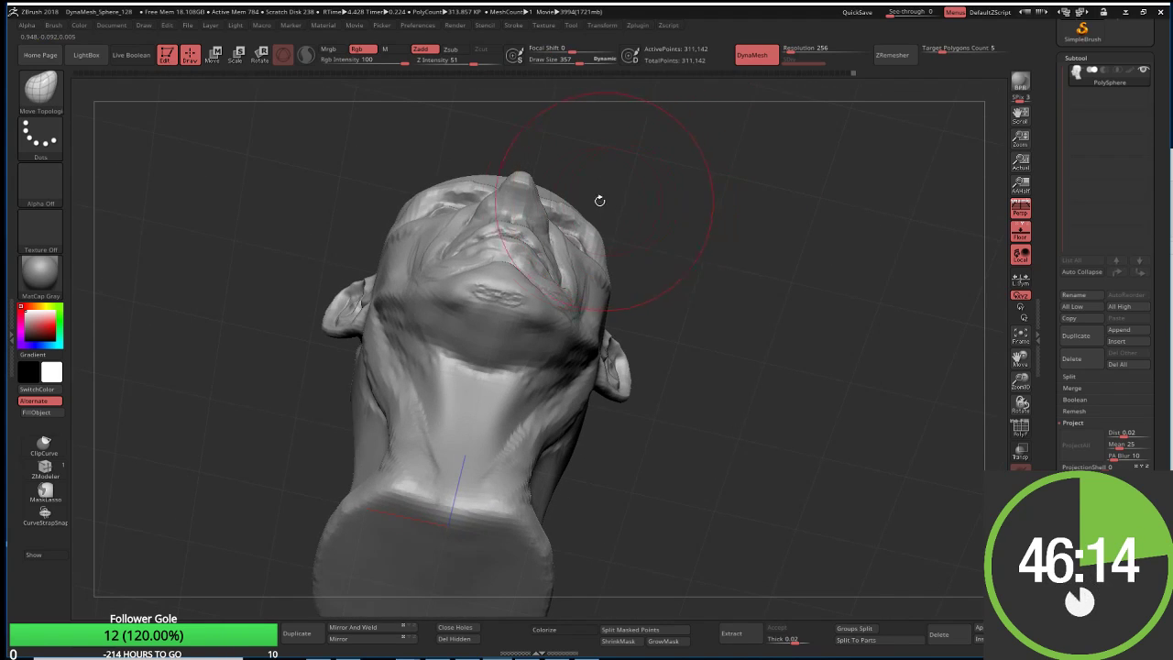
key(s)
click(632, 208)
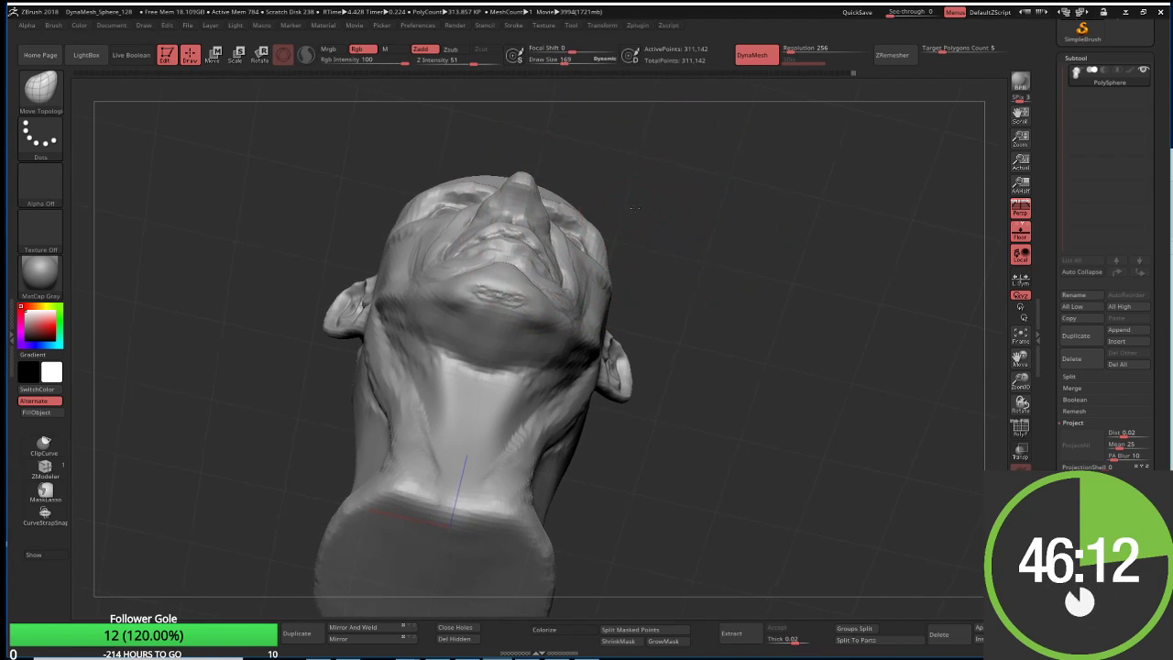
alt+right_drag(633, 208, 717, 248)
Step: Reduce the brush to about 73 while viewing the face from below and in profile
key(s)
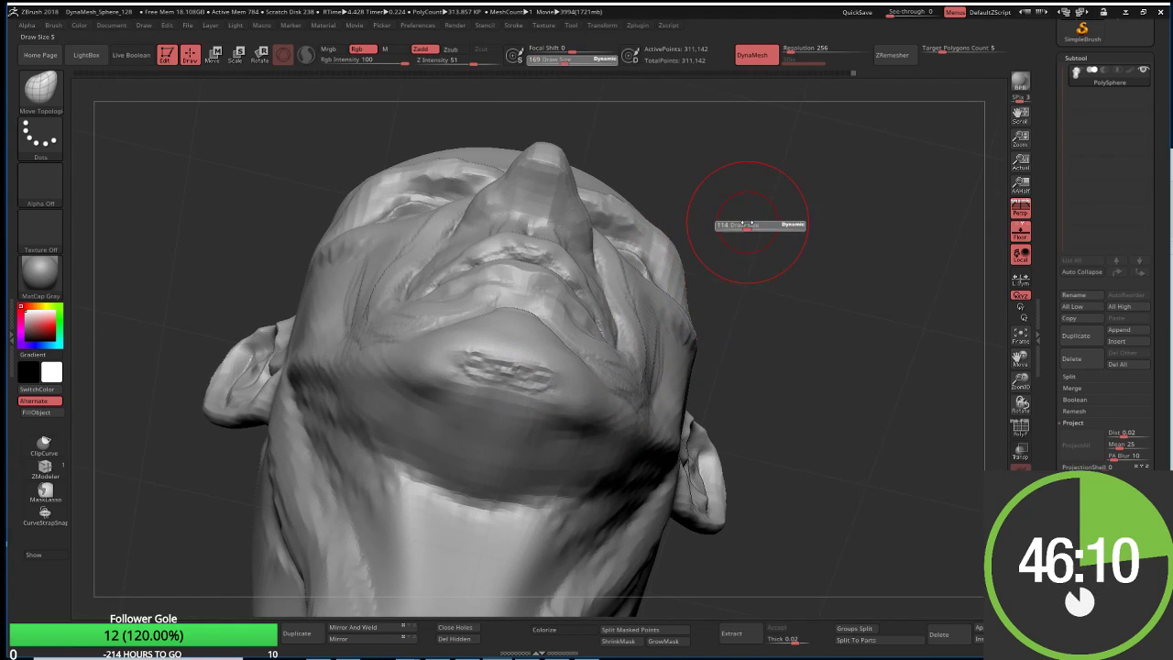
click(748, 225)
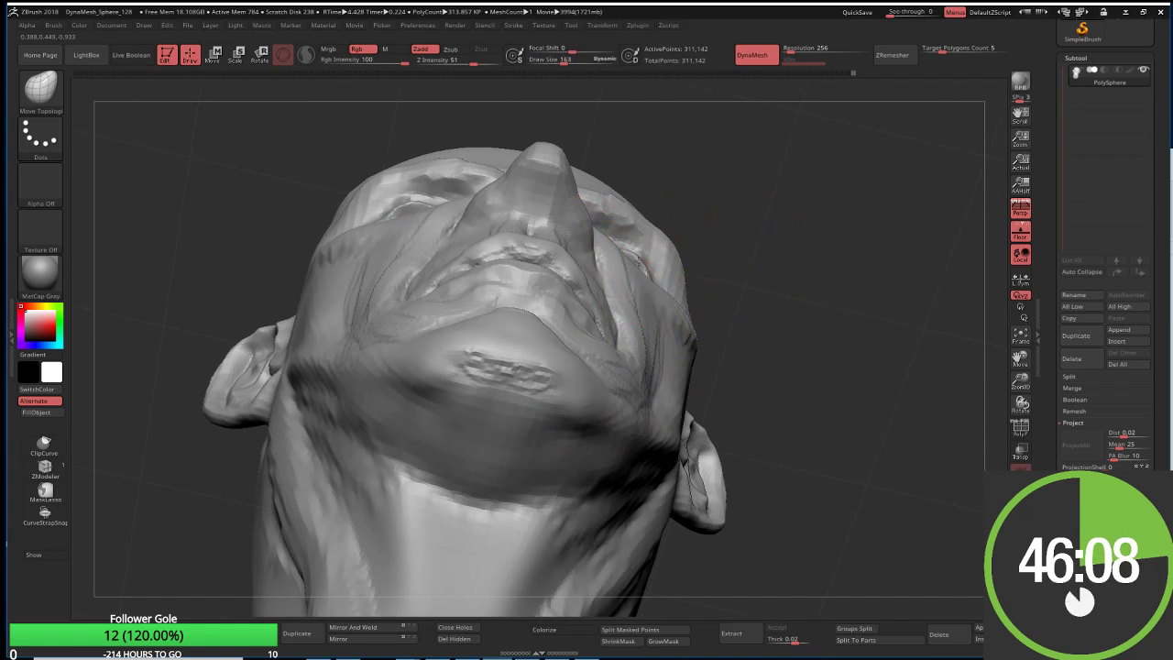
drag(697, 209, 611, 232)
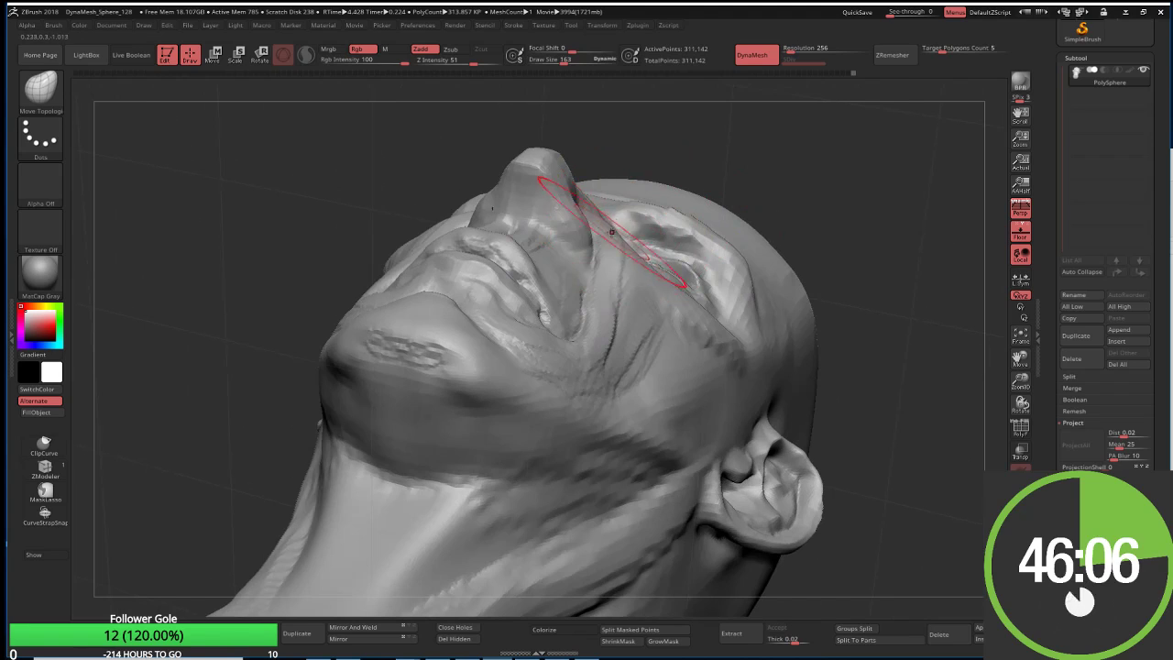
key(s)
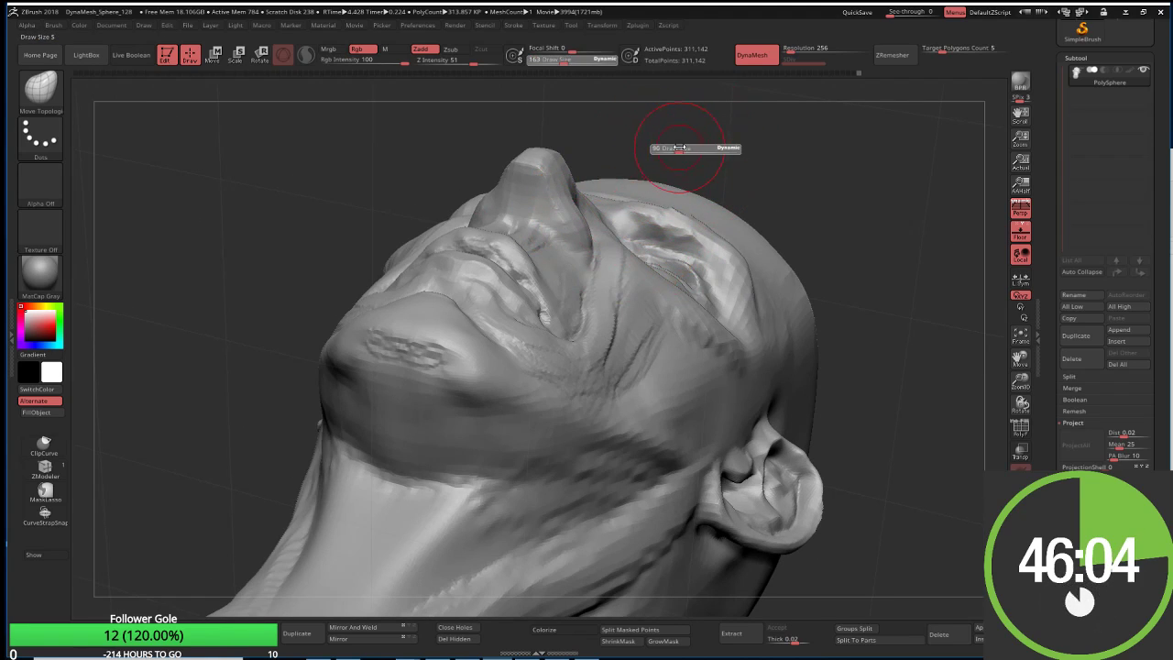
drag(678, 148, 671, 147)
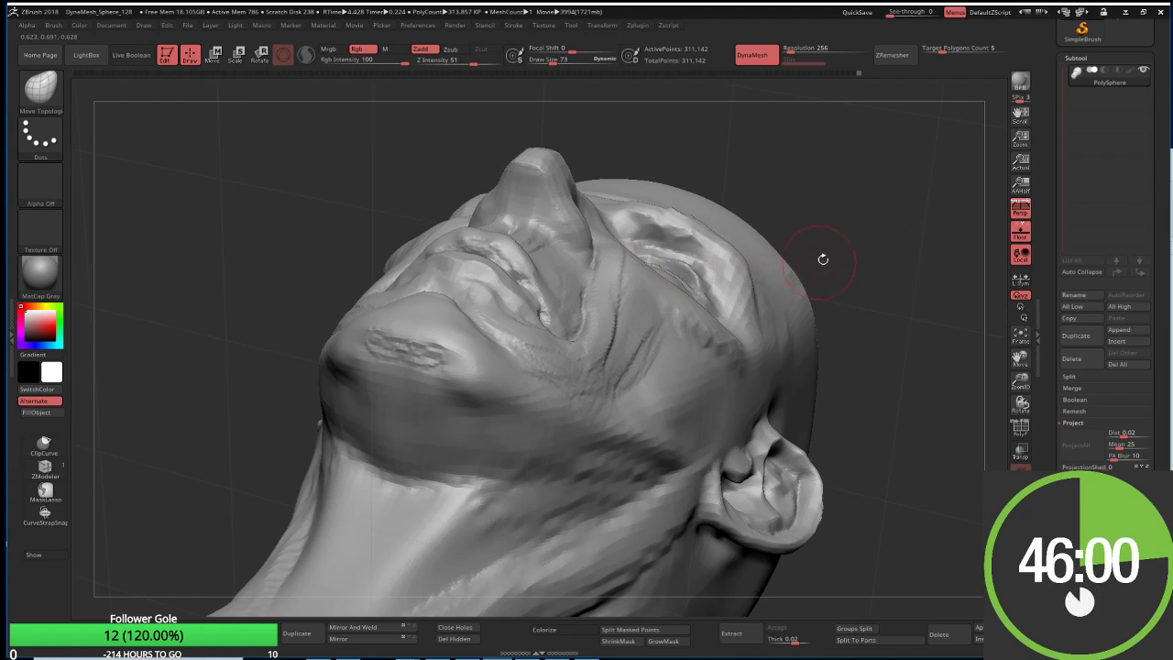
mouse_move(823, 259)
mouse_down()
mouse_move(694, 136)
mouse_move(687, 269)
mouse_up()
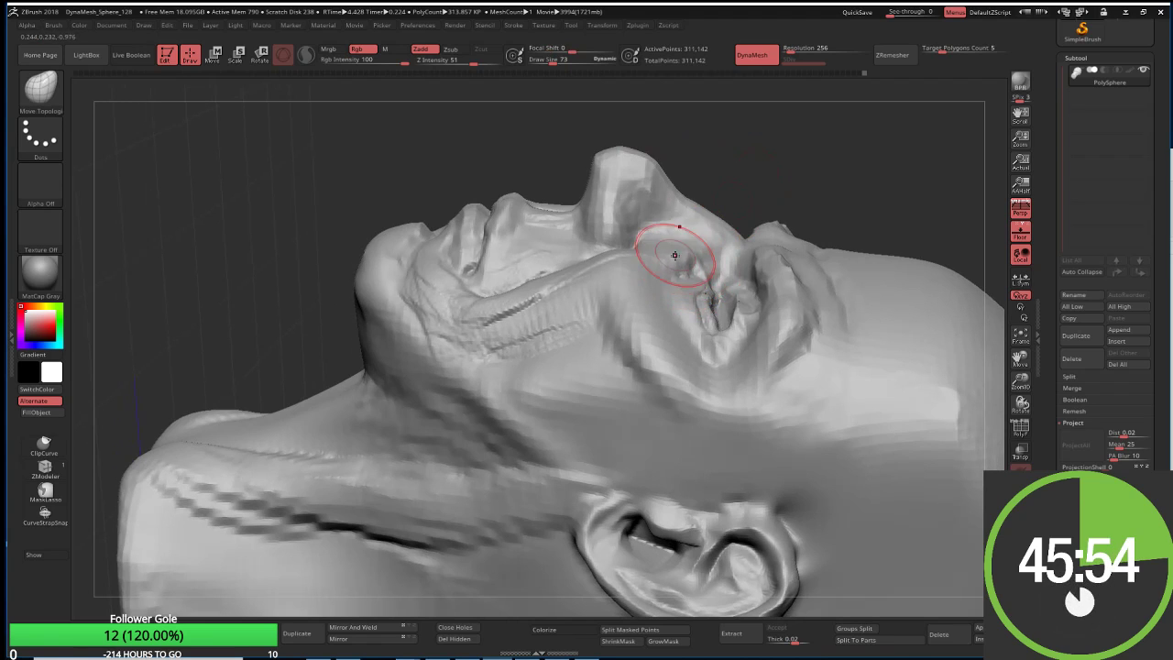
Step: Smooth the lower face and chin, enlarging the brush to about 99
mouse_move(670, 262)
mouse_down()
mouse_move(759, 242)
mouse_move(668, 262)
mouse_up()
key(shift)
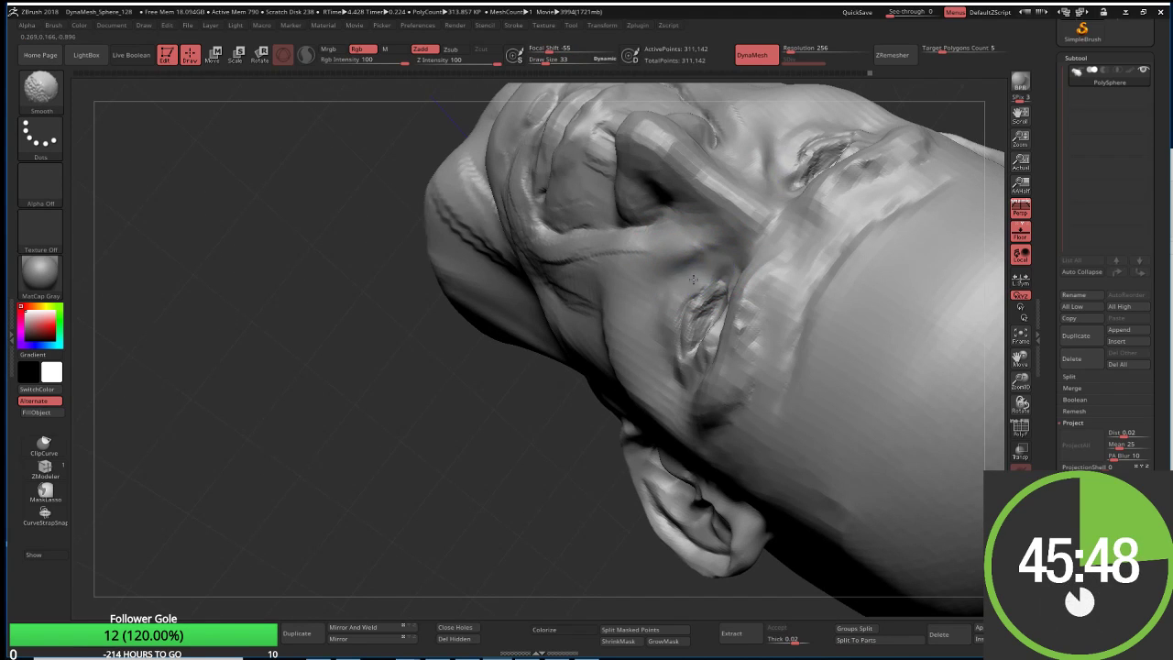
mouse_move(594, 285)
mouse_down()
mouse_move(472, 367)
mouse_move(552, 348)
mouse_up()
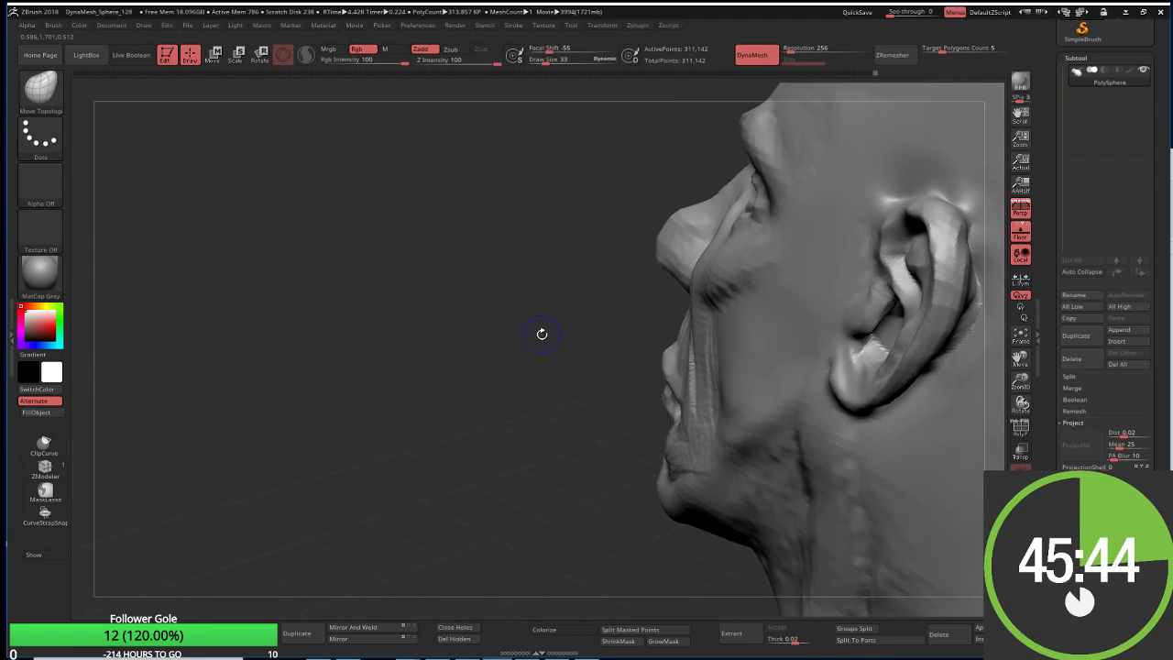
key(shift)
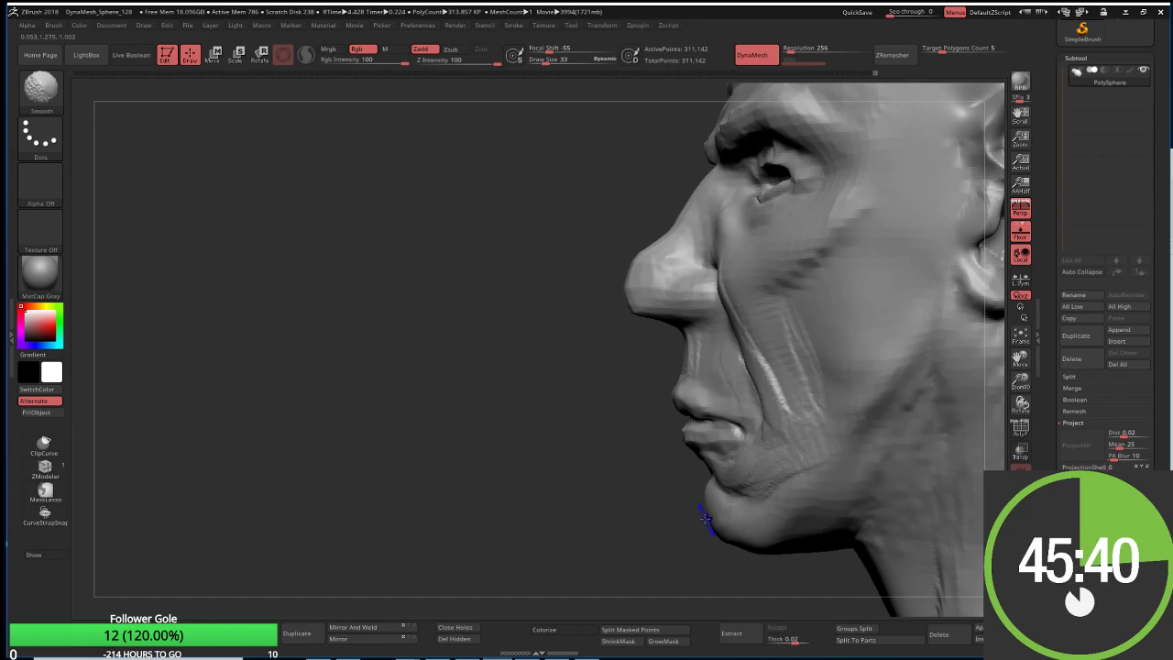
key(s)
drag(686, 523, 724, 523)
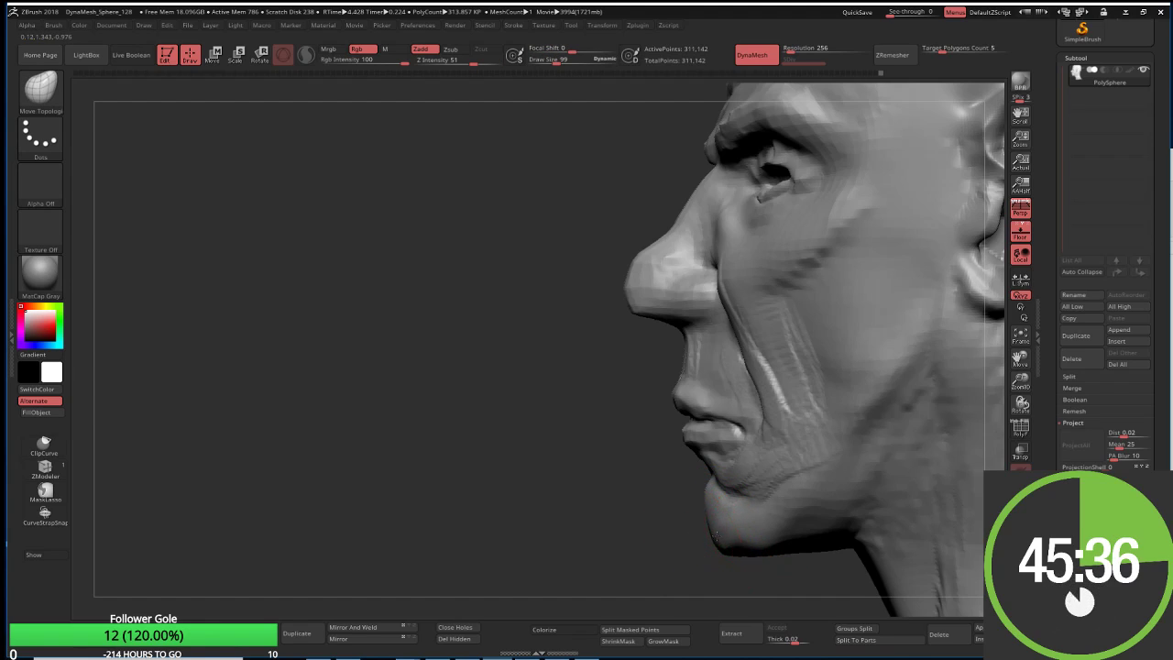
Step: Reshape the tip of the nose seen from below the chin
mouse_move(608, 484)
mouse_down()
mouse_move(591, 406)
mouse_move(642, 385)
mouse_up()
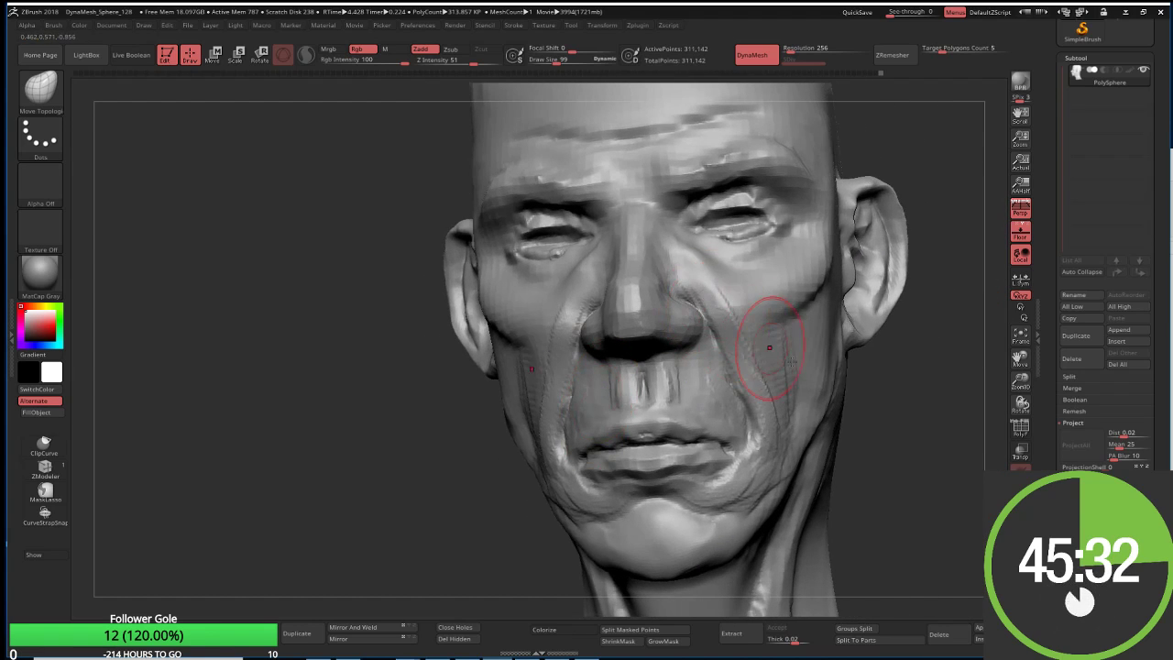
drag(759, 340, 872, 348)
drag(685, 321, 721, 285)
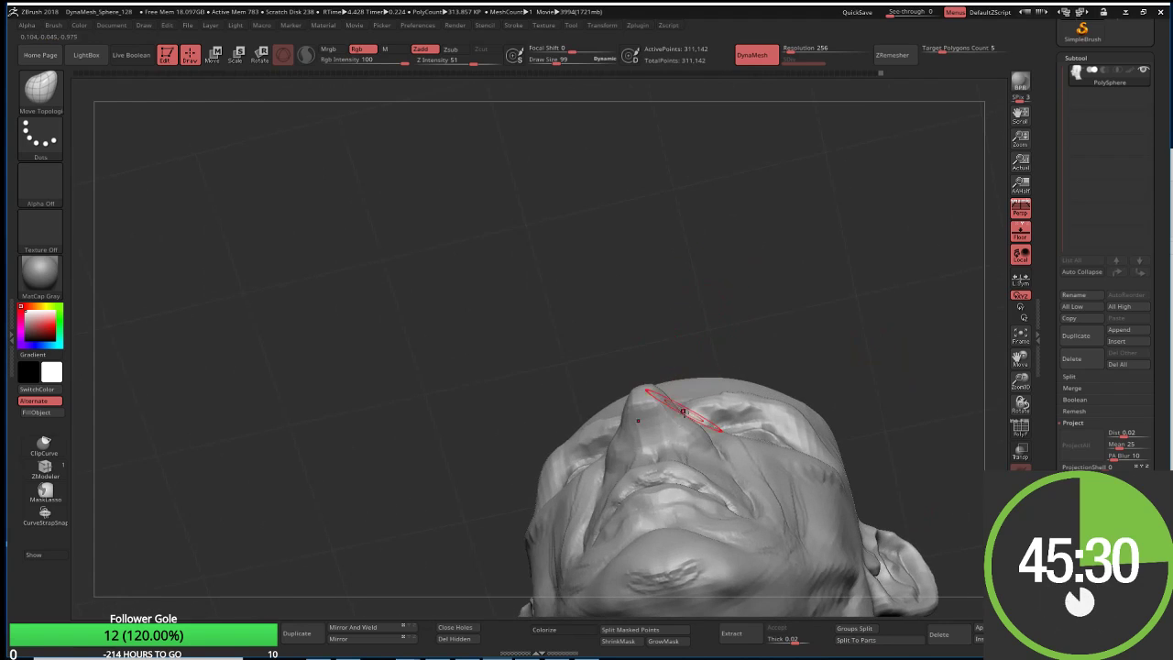
mouse_move(683, 406)
mouse_down()
mouse_move(641, 387)
mouse_move(687, 412)
mouse_up()
drag(754, 320, 666, 423)
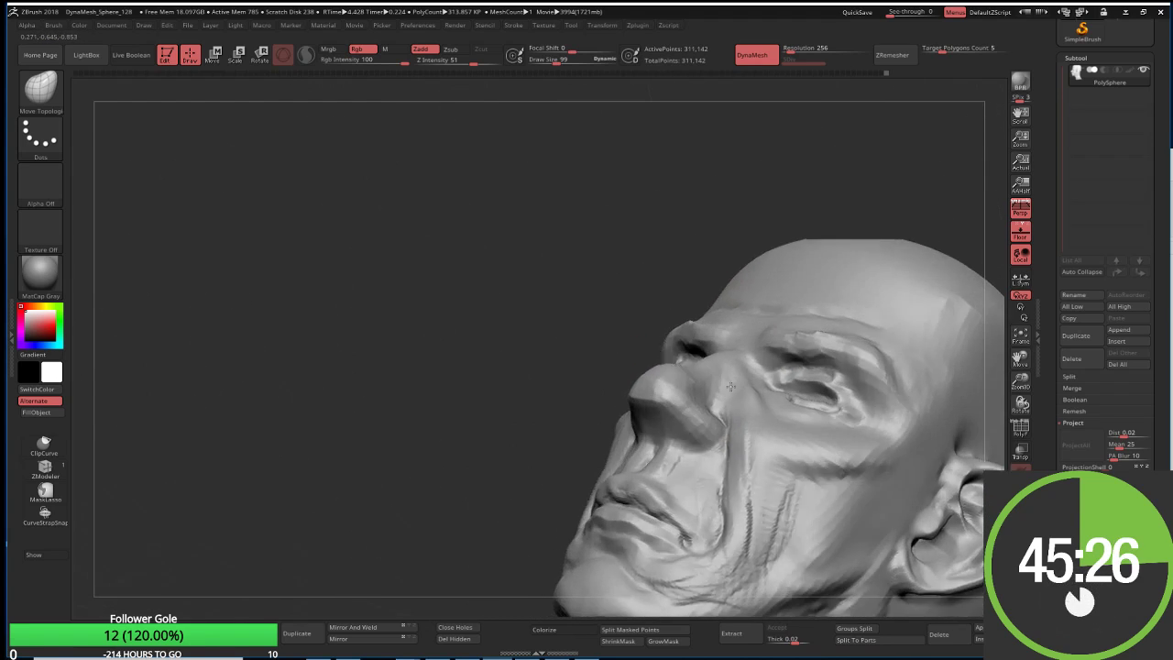
Step: Carve creases around the nostrils with DamStandard at draw size 33
key(b)
key(d)
key(s)
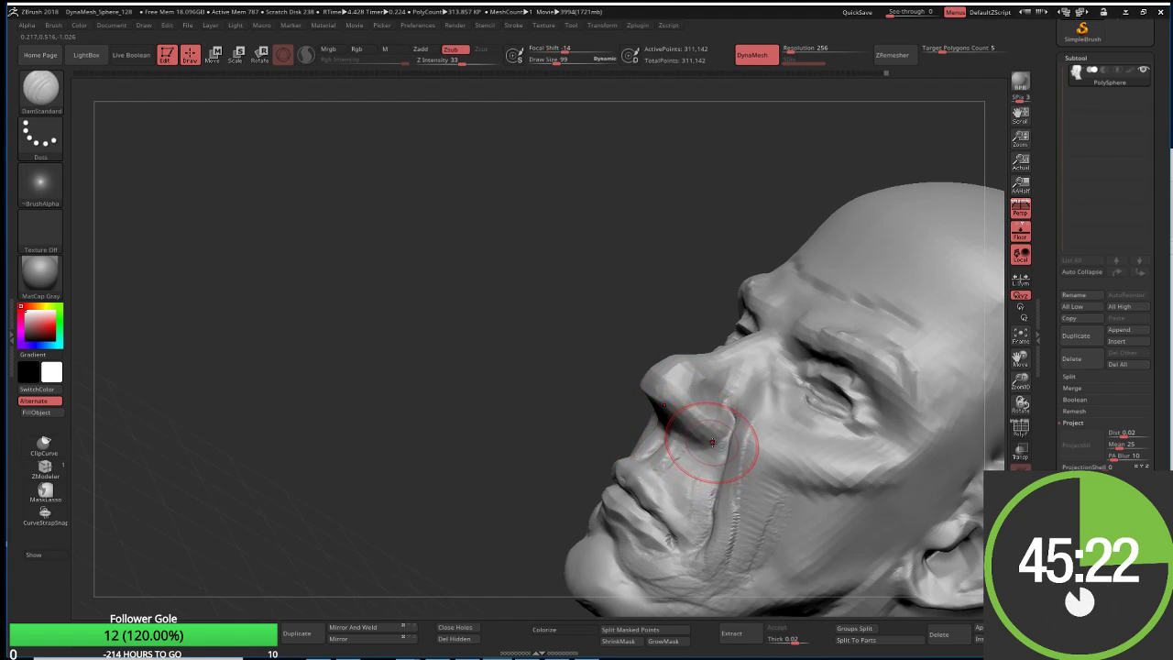
key(s)
text(33)
key(Return)
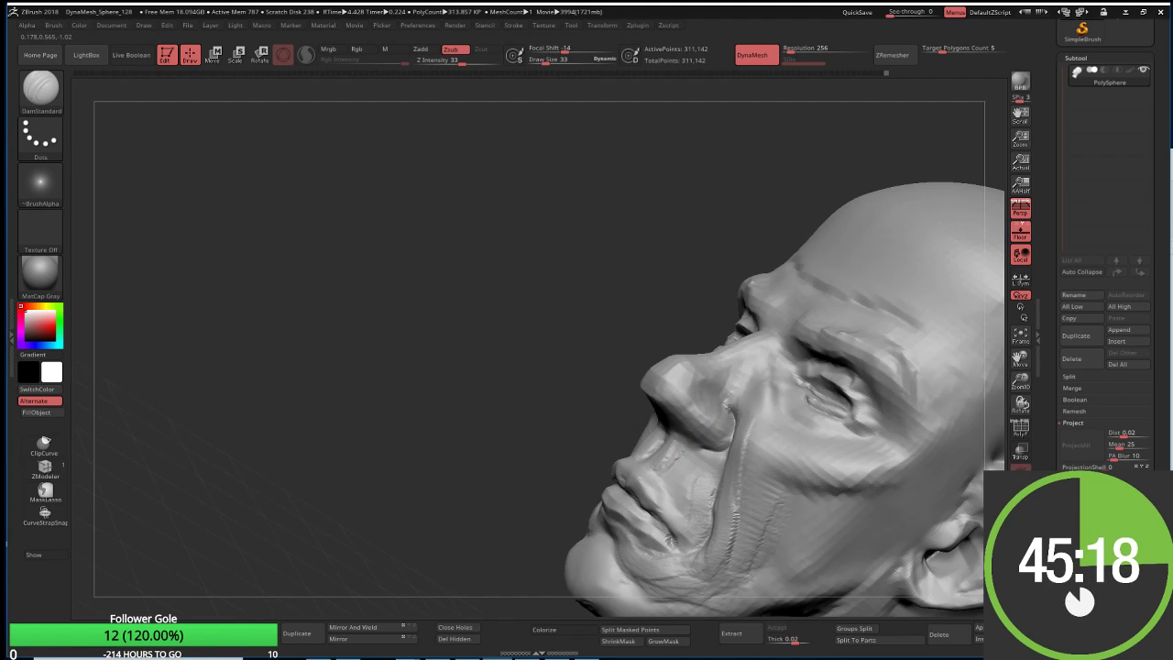
drag(597, 451, 682, 443)
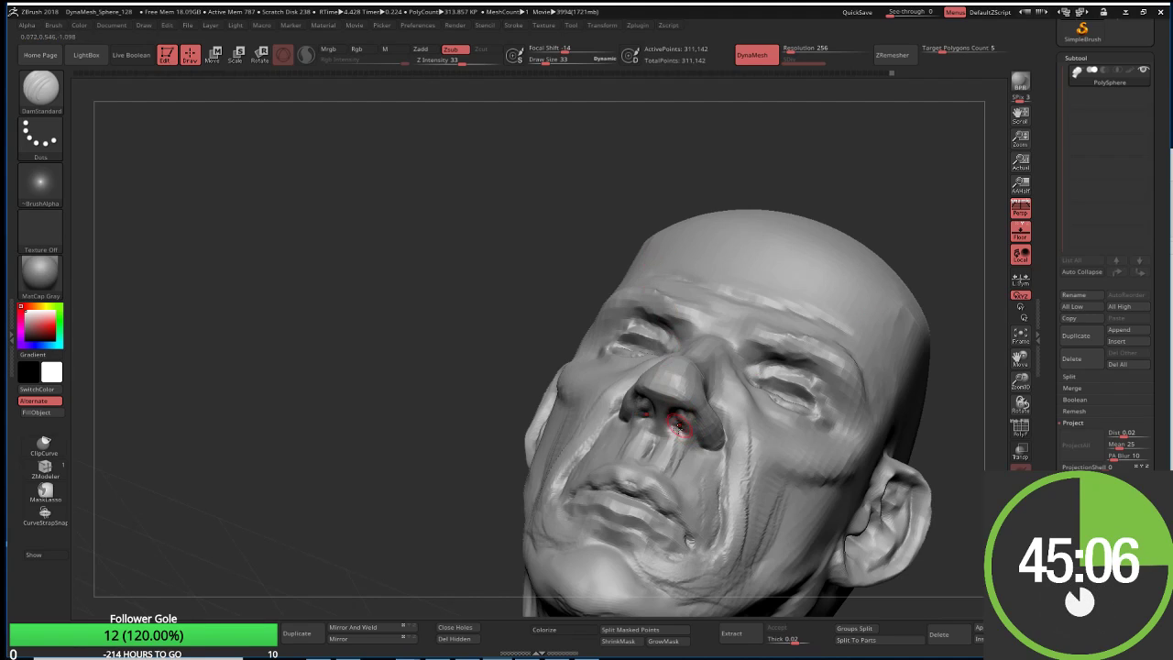
Step: Switch to ClayBuildup and rotate the head to check the nostrils
key(b)
key(c)
key(b)
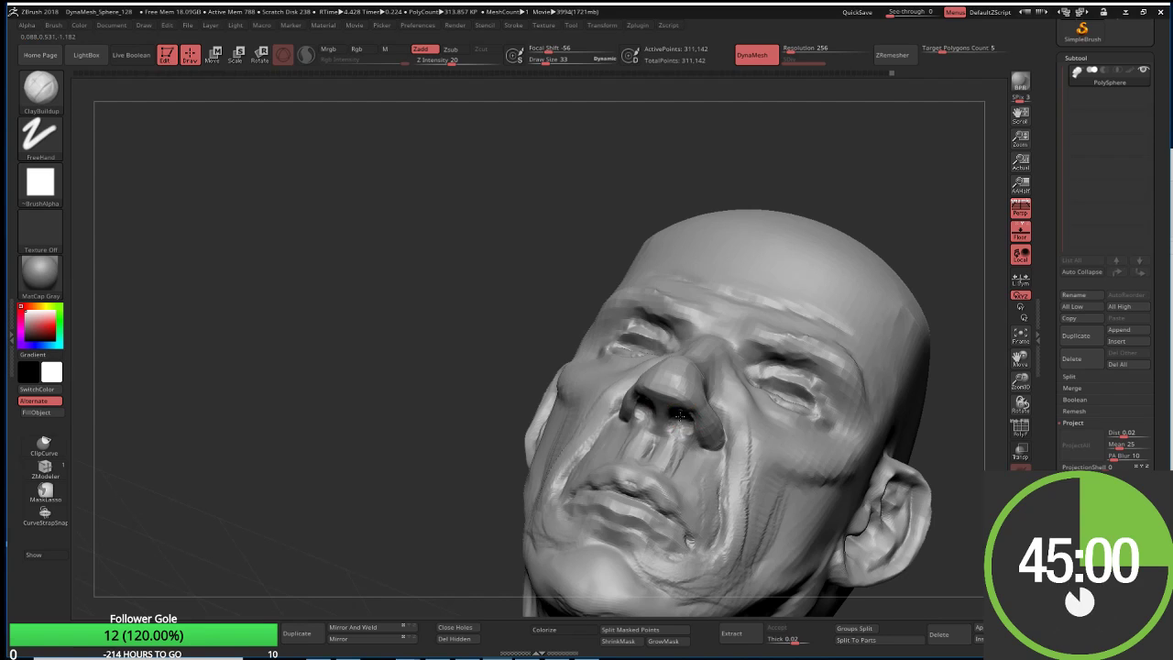
mouse_move(550, 290)
mouse_down()
mouse_move(632, 339)
mouse_move(928, 326)
mouse_move(791, 359)
mouse_up()
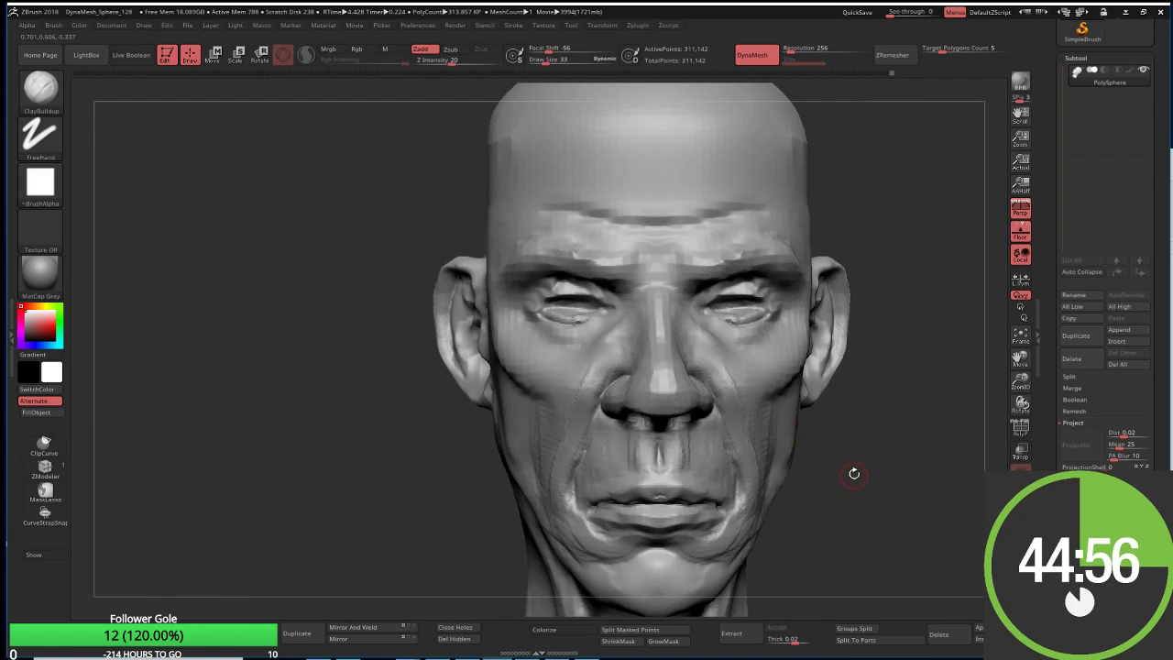
Step: Switch to Move Topological at size 90, and undo a trial downward pull of the nose underside
drag(856, 474, 704, 431)
key(b)
key(m)
key(t)
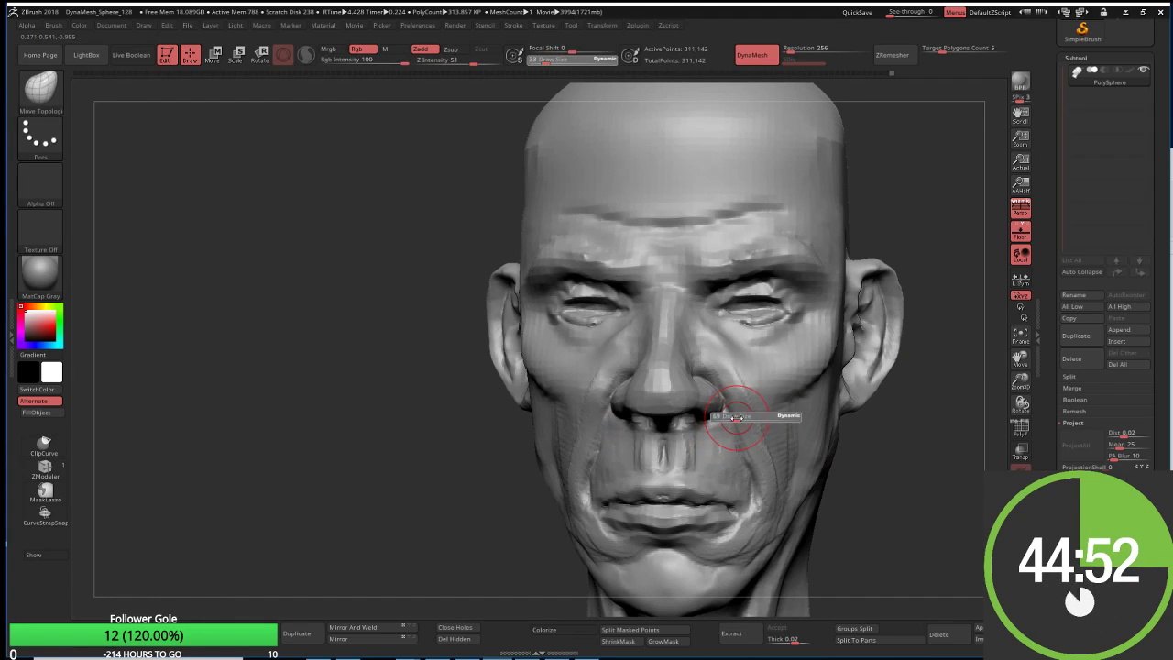
drag(874, 516, 884, 476)
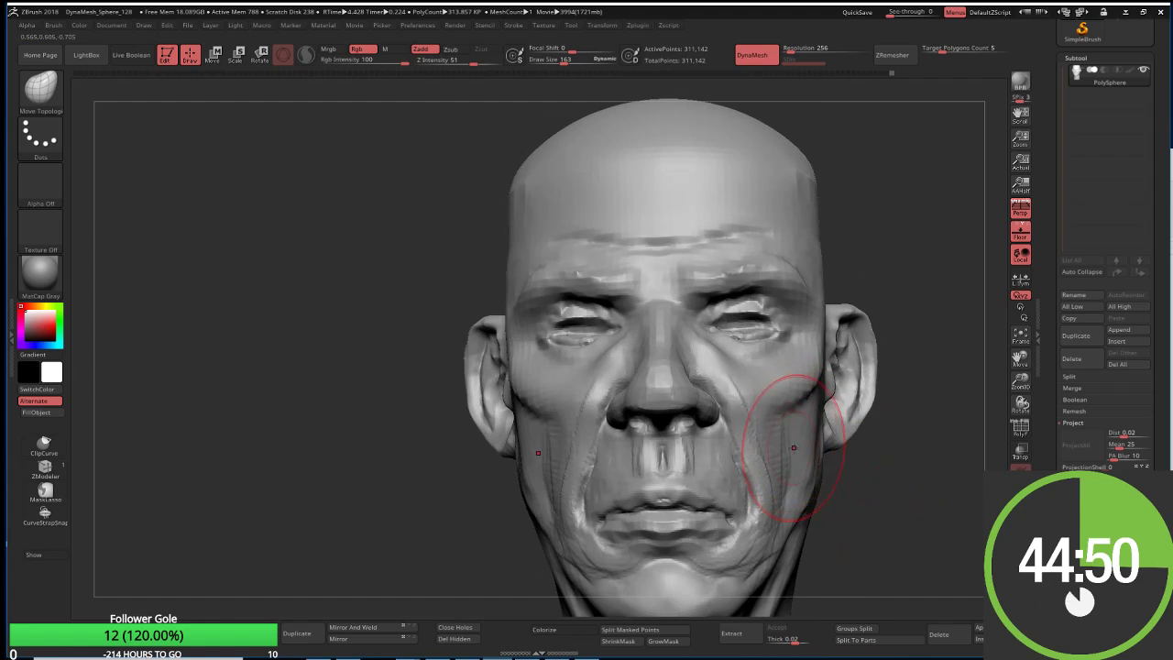
key(s)
click(876, 480)
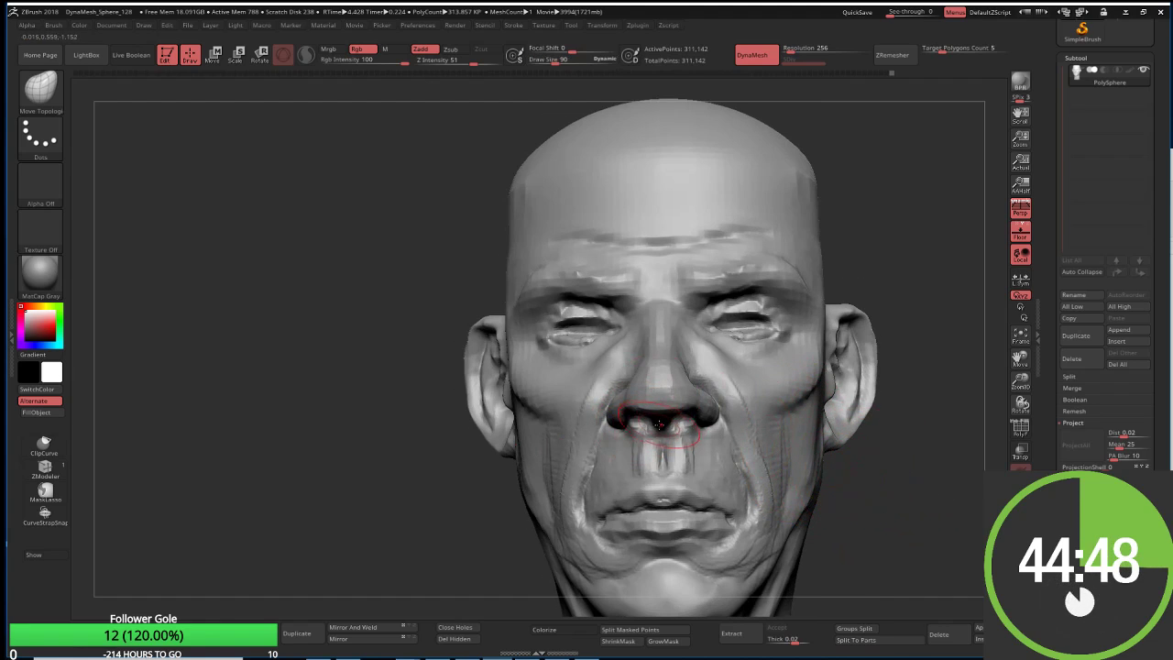
drag(659, 424, 673, 444)
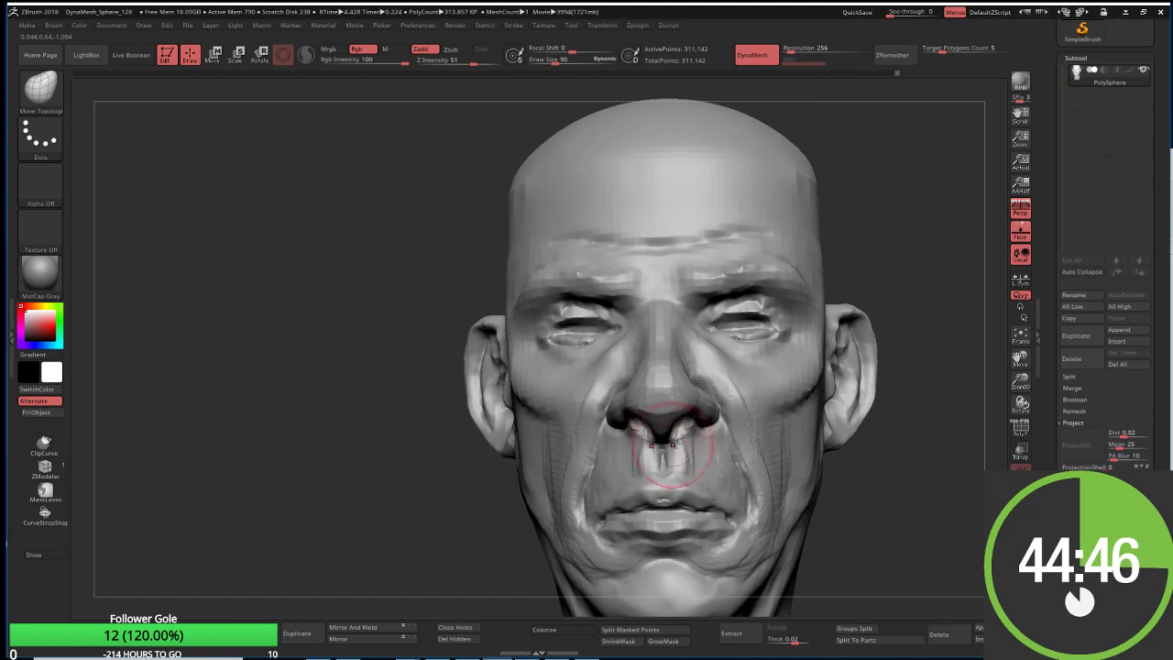
key(ctrl+z)
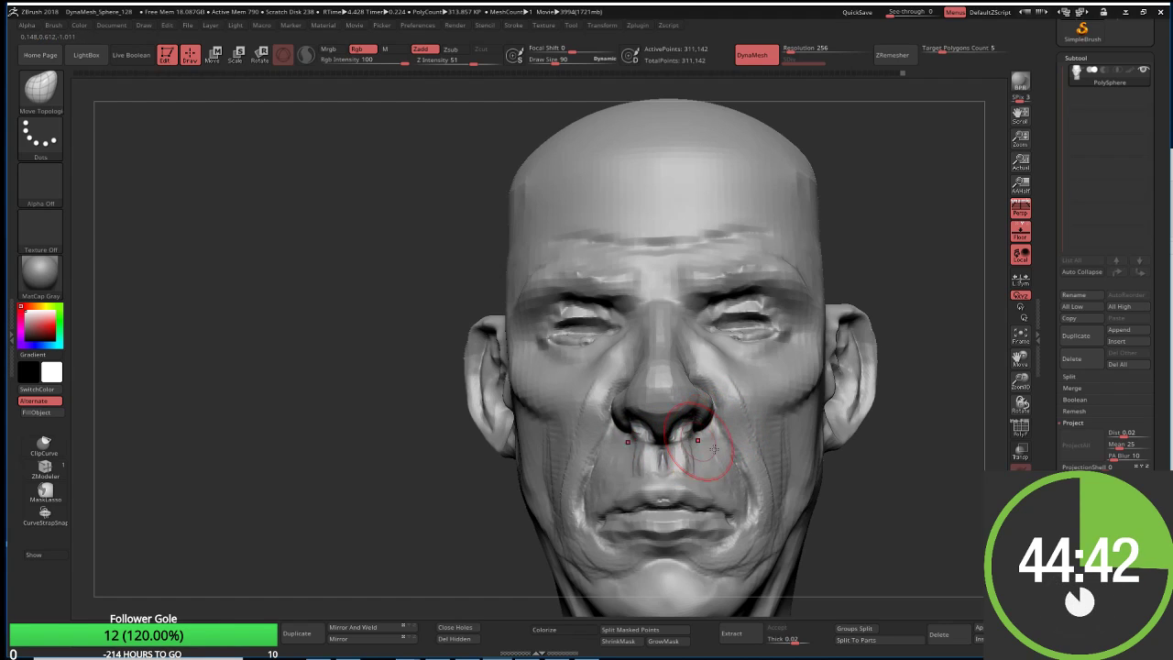
Step: Set the brush to size 58 and smooth the nostril area from several angles
drag(879, 487, 756, 430)
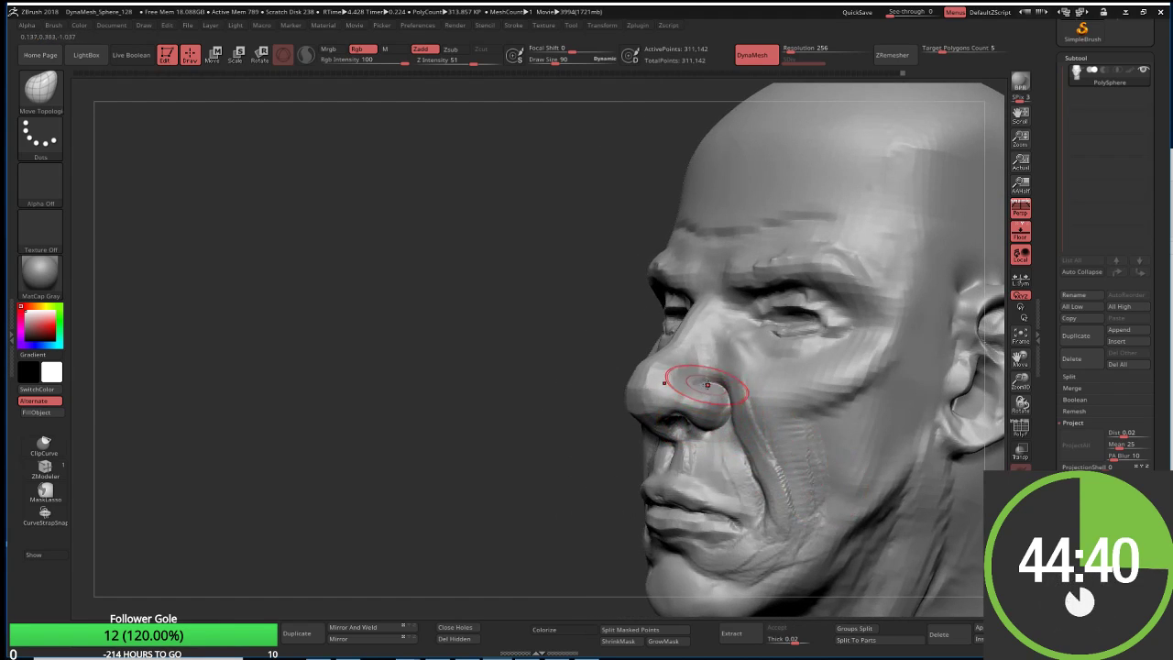
key(s)
drag(697, 381, 700, 373)
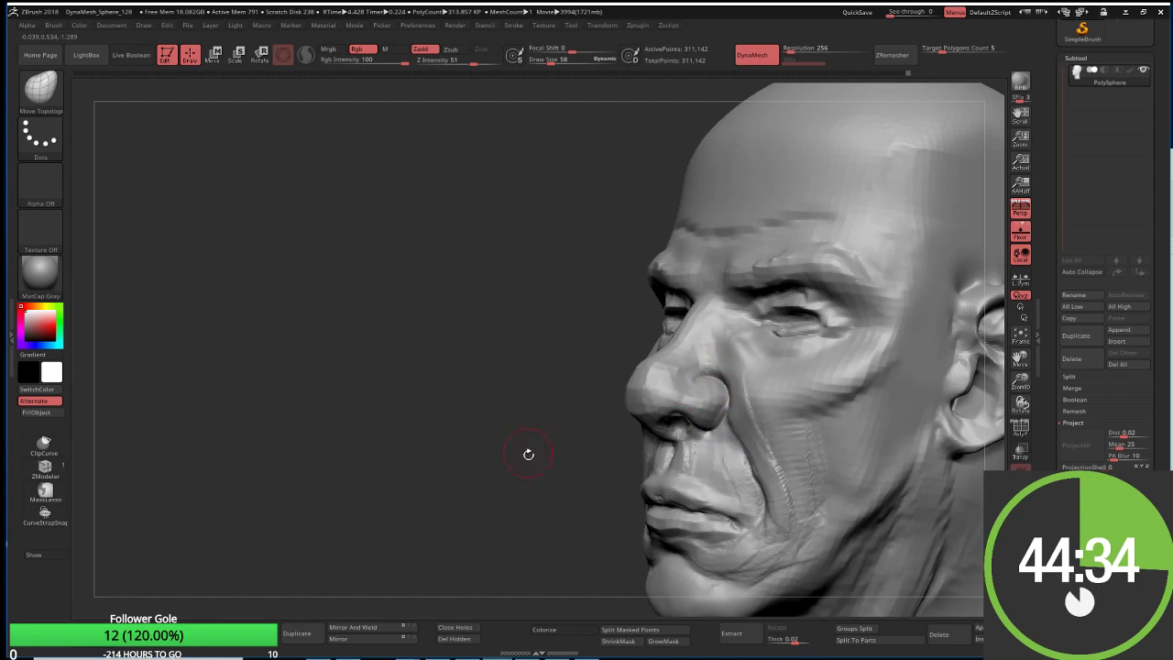
shift+drag(528, 454, 676, 450)
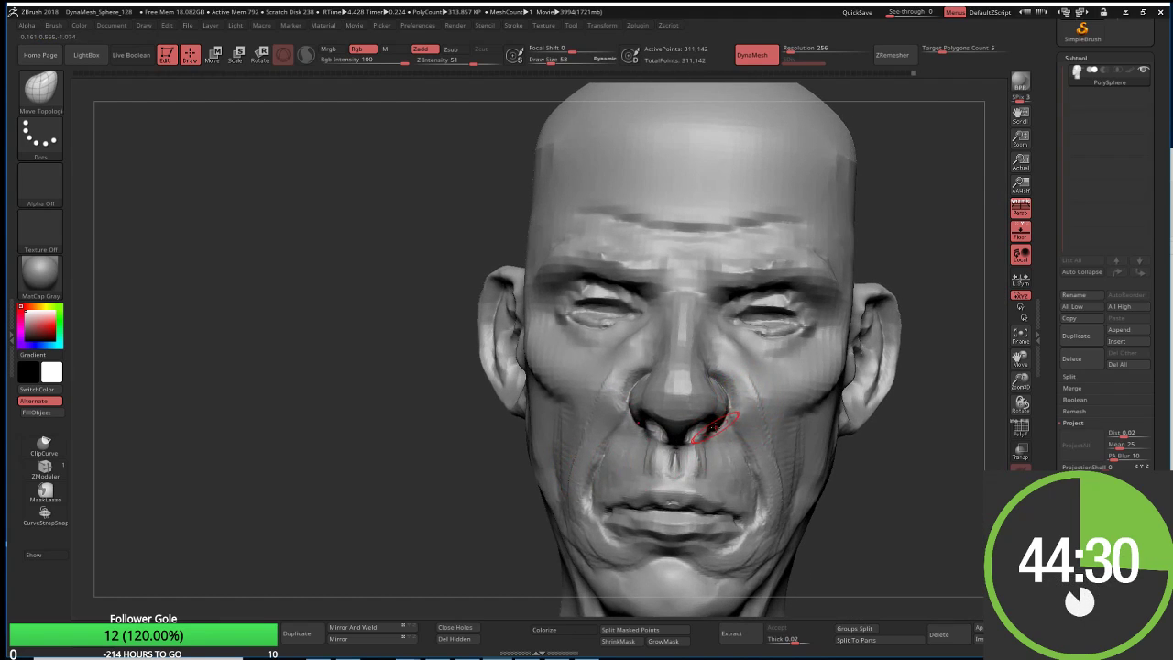
drag(760, 460, 759, 427)
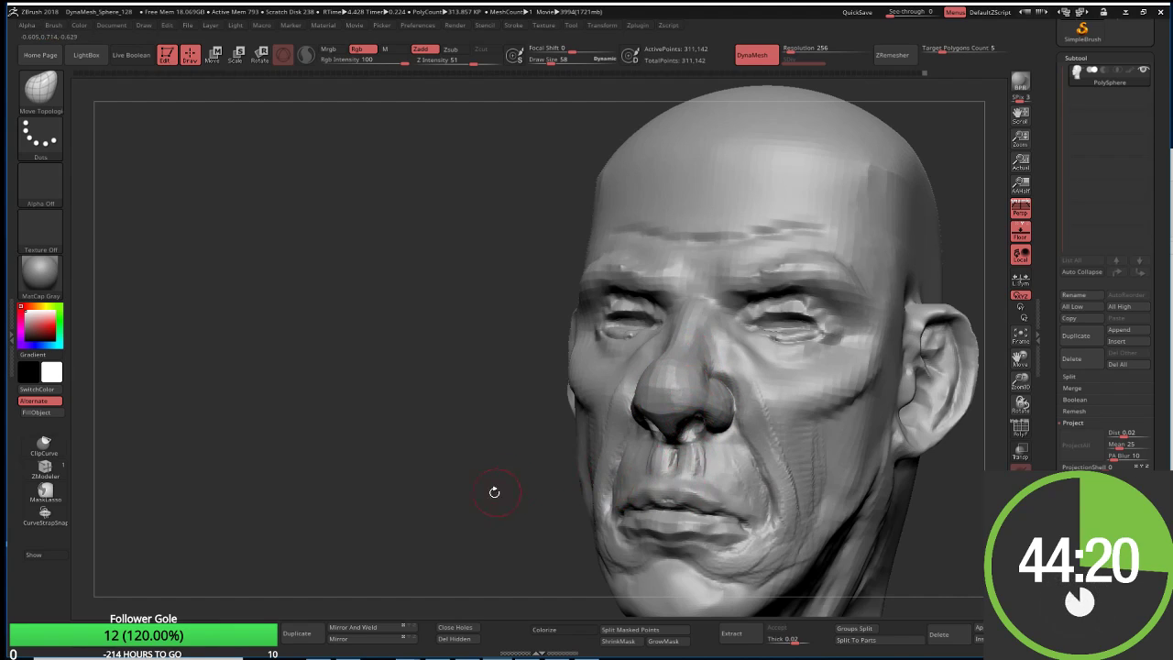
drag(494, 492, 520, 445)
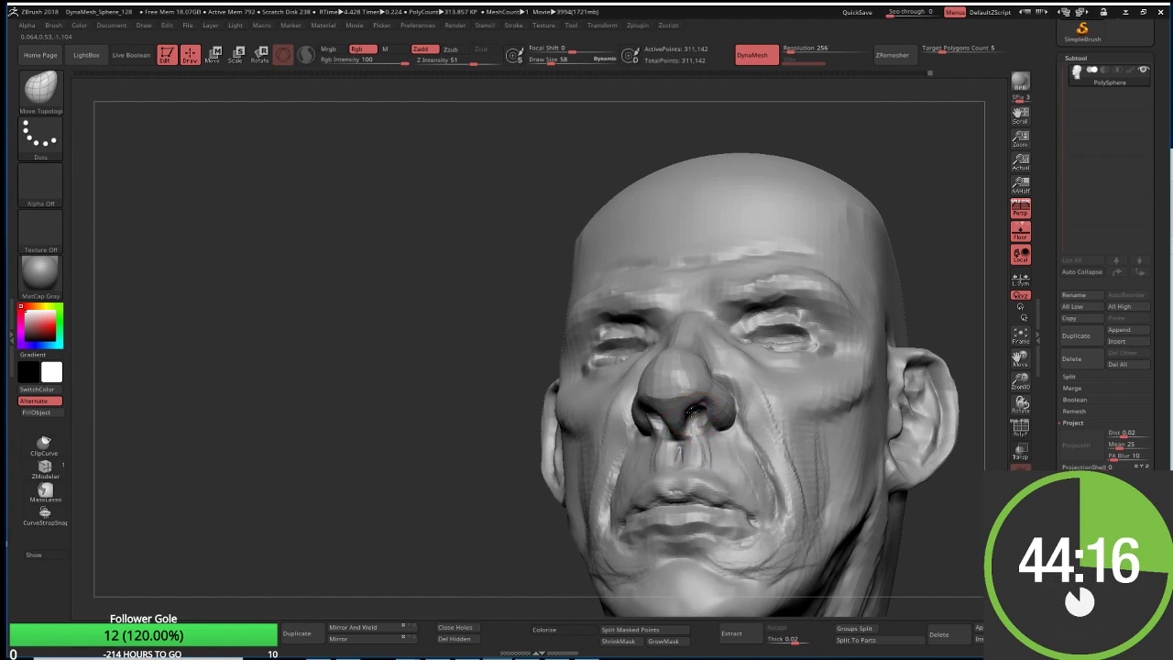
key(shift)
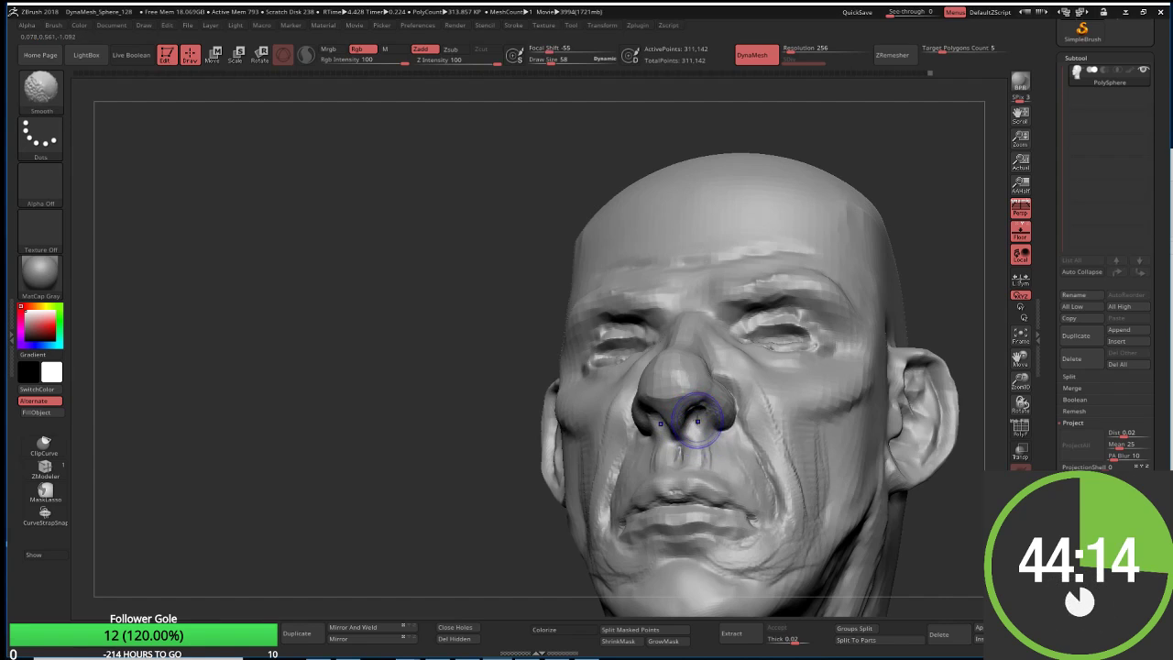
mouse_move(893, 560)
mouse_down()
mouse_move(928, 539)
mouse_move(641, 458)
mouse_up()
mouse_move(421, 404)
mouse_down()
mouse_move(478, 400)
mouse_move(492, 383)
mouse_up()
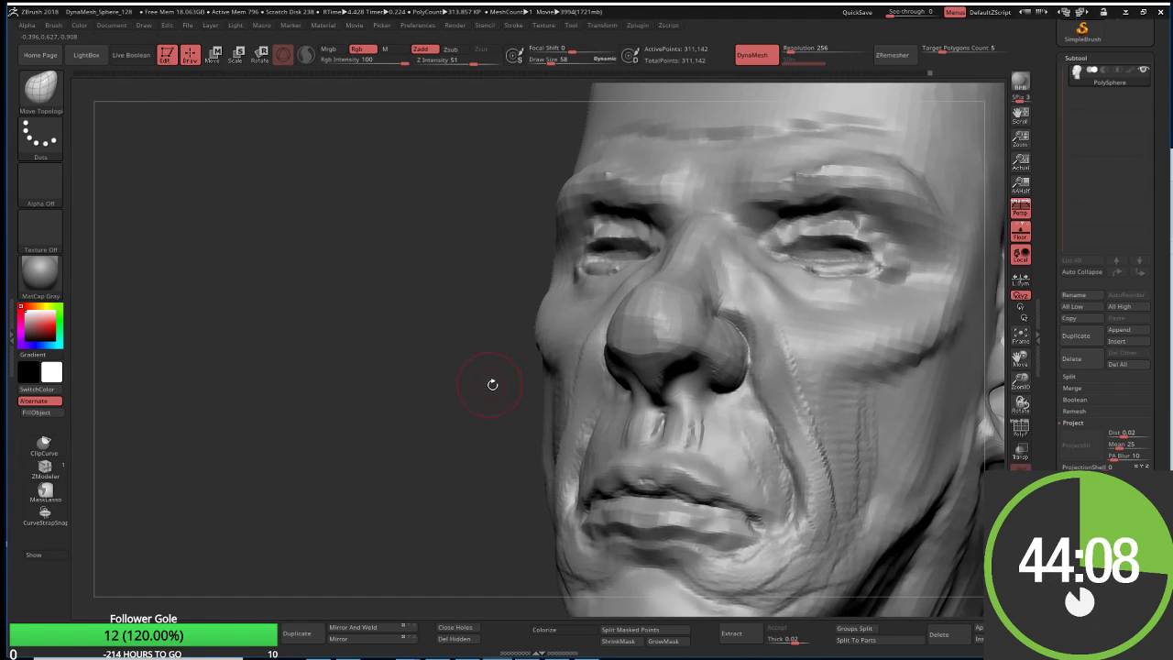
Step: Switch to ClayBuildup at draw size 21 and smooth around the nostril from below
key(b)
key(c)
key(b)
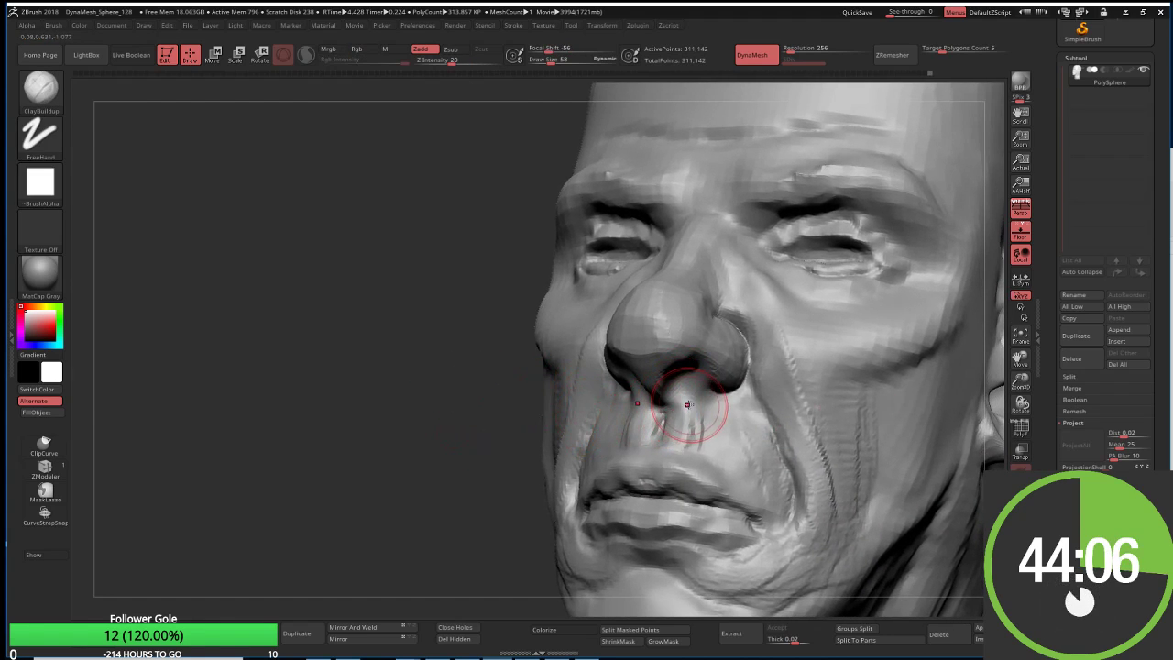
key(bracketleft)
key(bracketleft)
key(bracketleft)
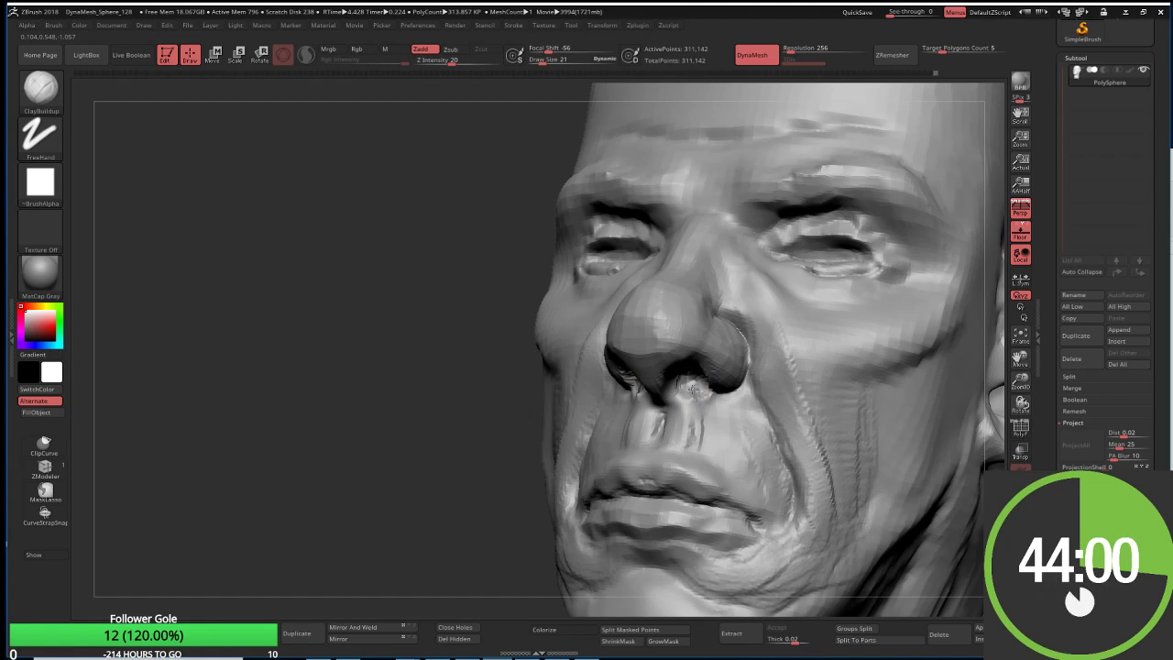
drag(504, 448, 539, 413)
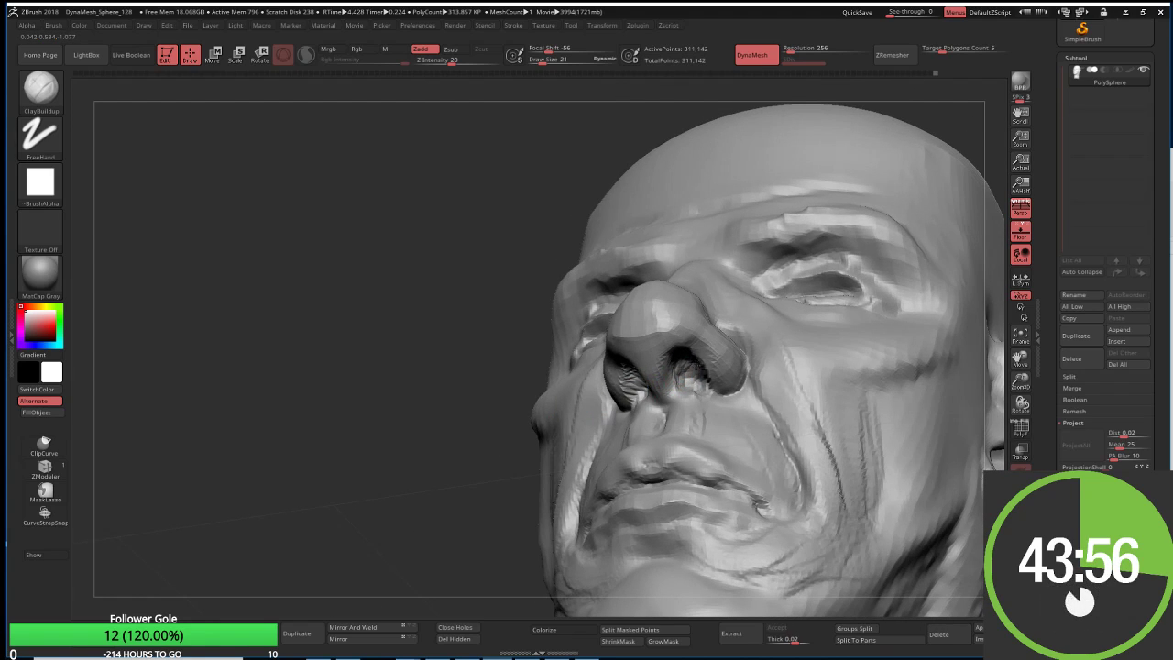
key(shift)
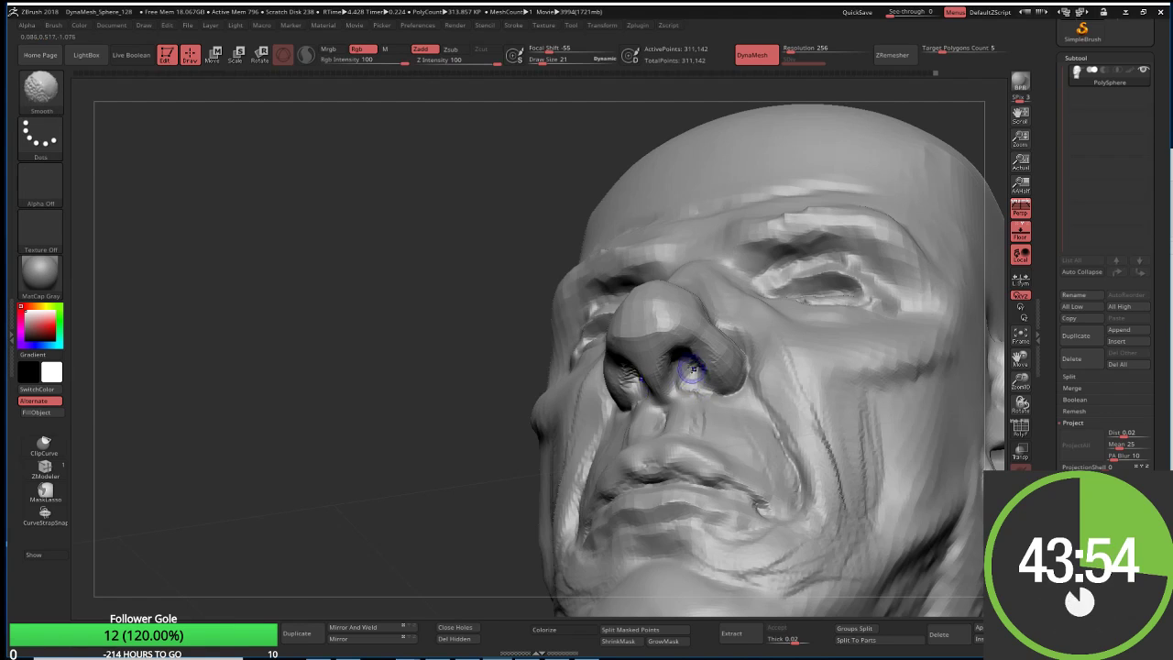
shift+drag(693, 369, 680, 403)
mouse_move(439, 478)
mouse_down()
mouse_move(419, 497)
mouse_move(464, 602)
mouse_move(440, 589)
mouse_up()
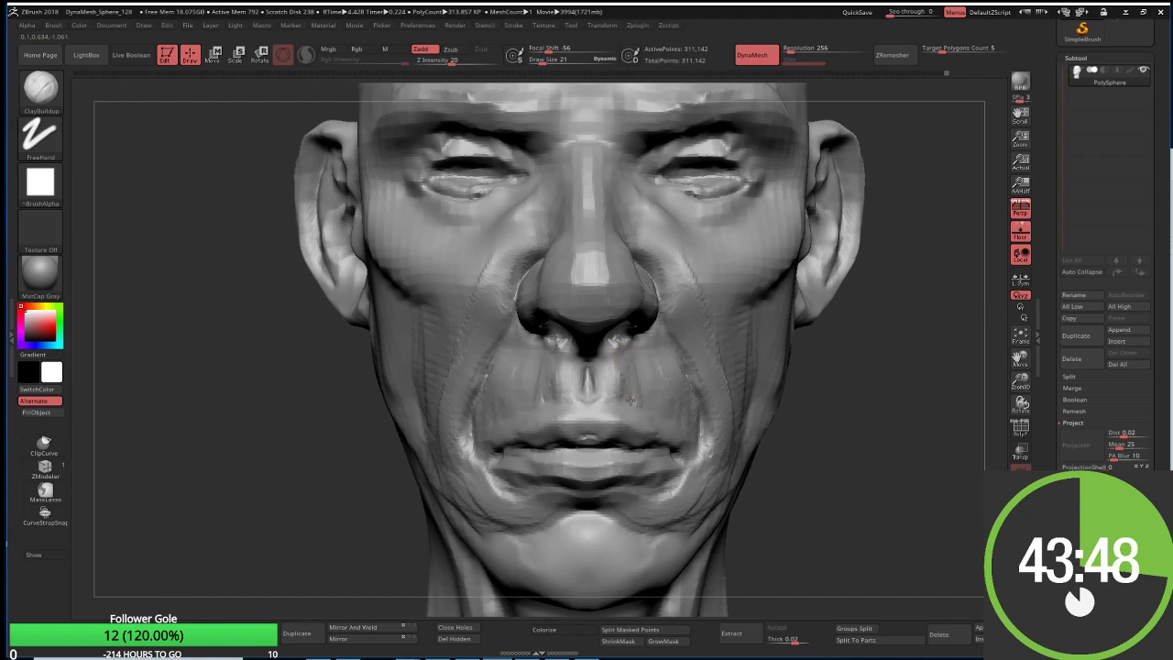
Step: Build up the area under the nostril with ClayBuildup and smooth the lips
drag(609, 374, 569, 333)
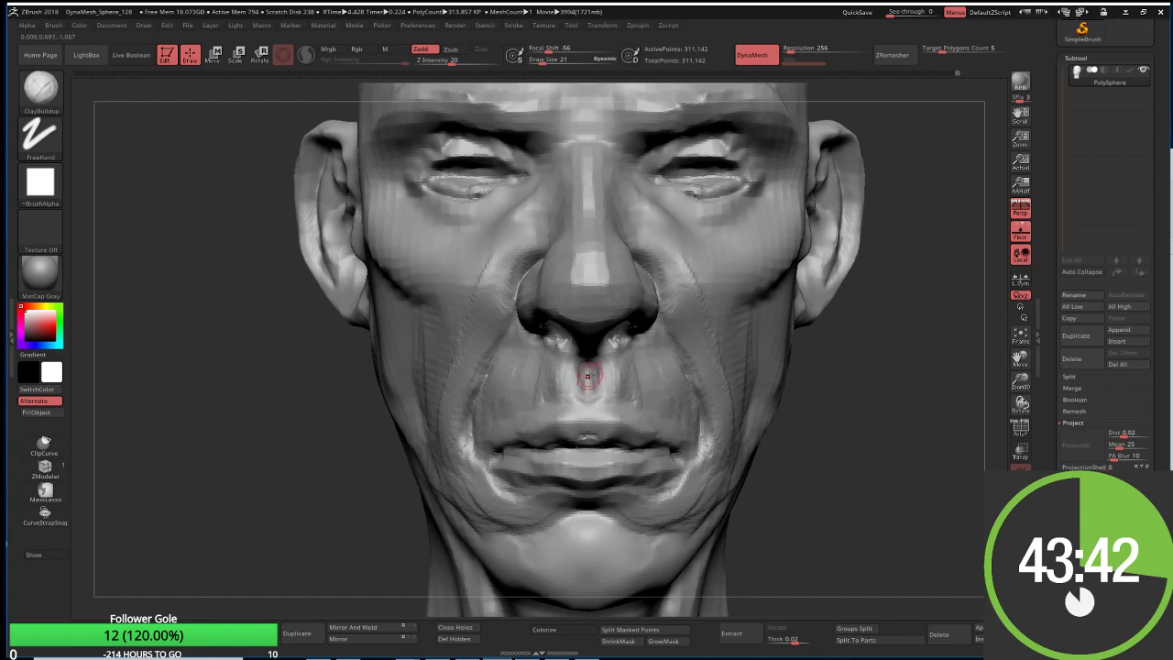
key(shift)
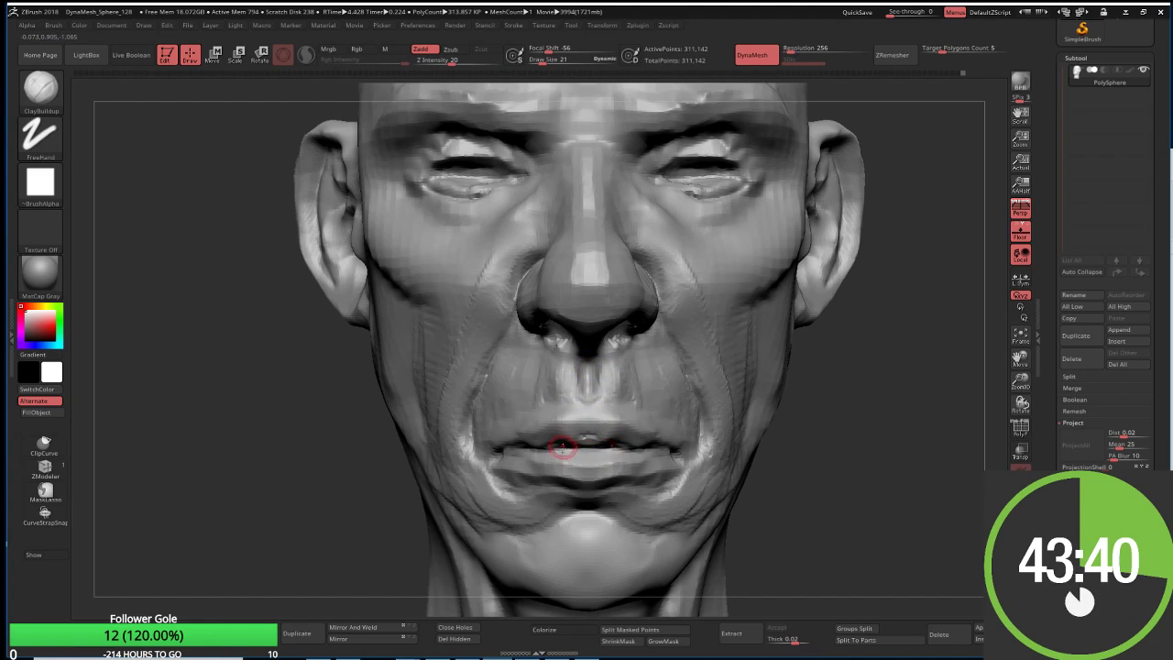
key(shift)
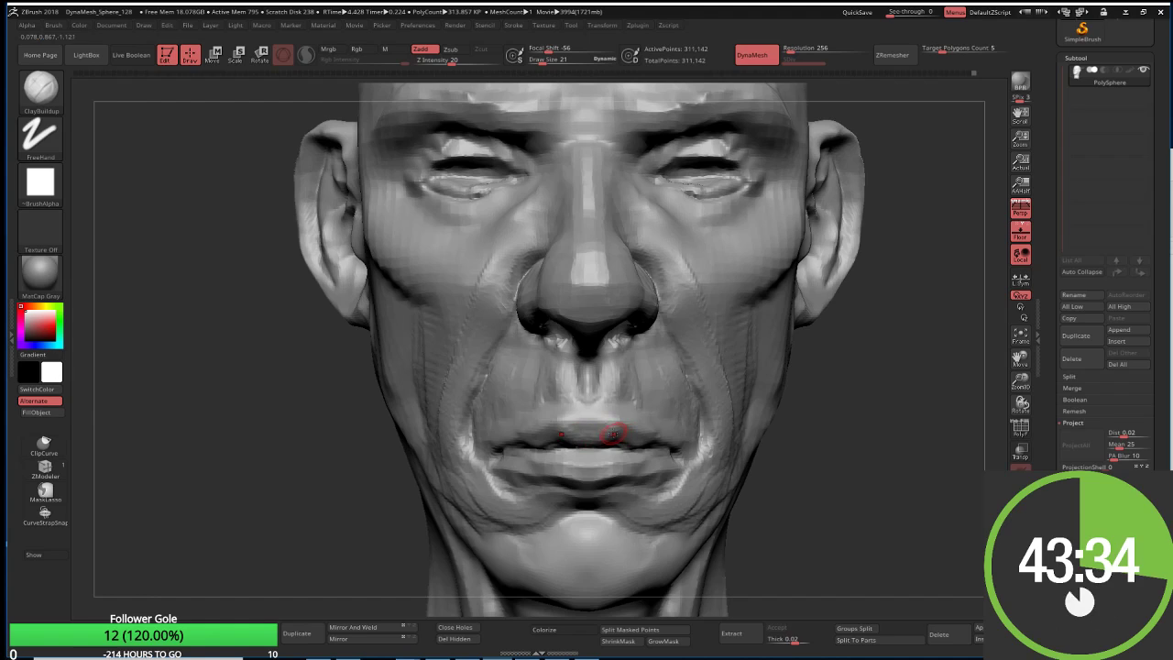
Step: Carve the lip line with DamStandard, smooth it, and deepen beneath the lower lip at draw size 95
key(b)
key(d)
key(s)
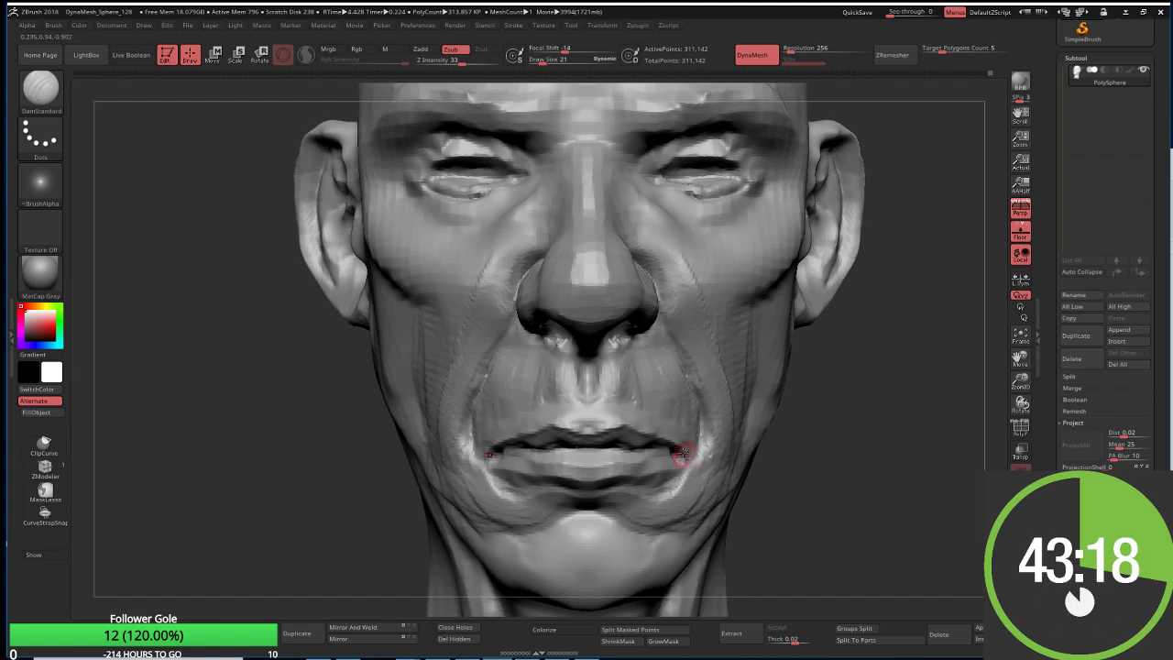
right_drag(701, 474, 669, 456)
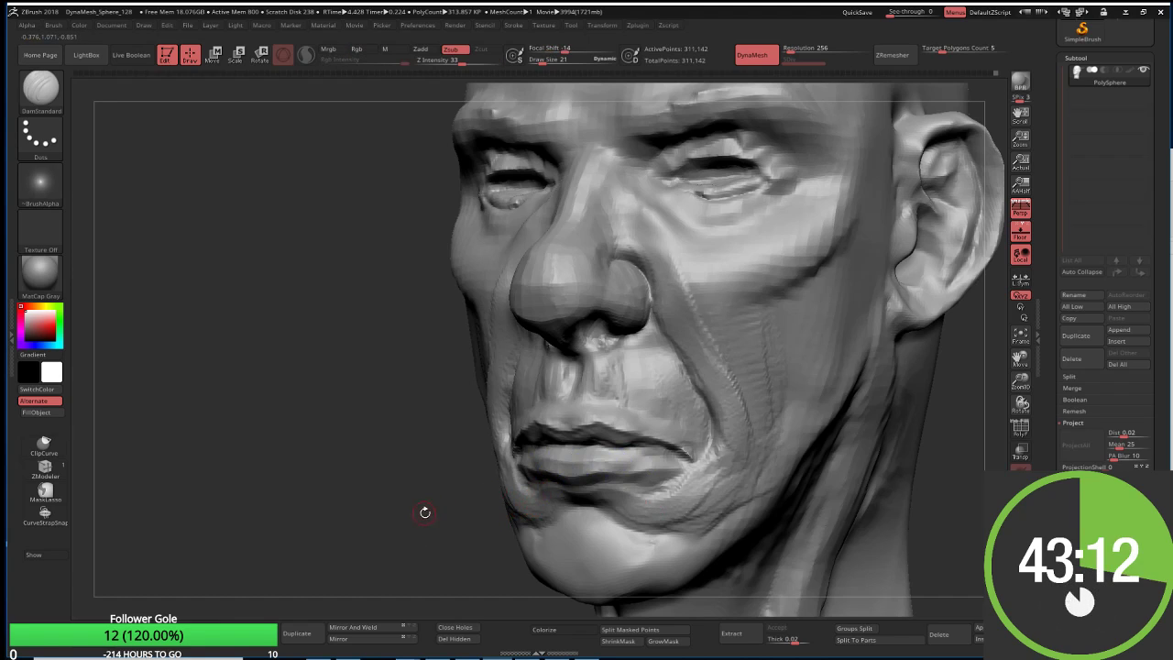
drag(425, 511, 560, 483)
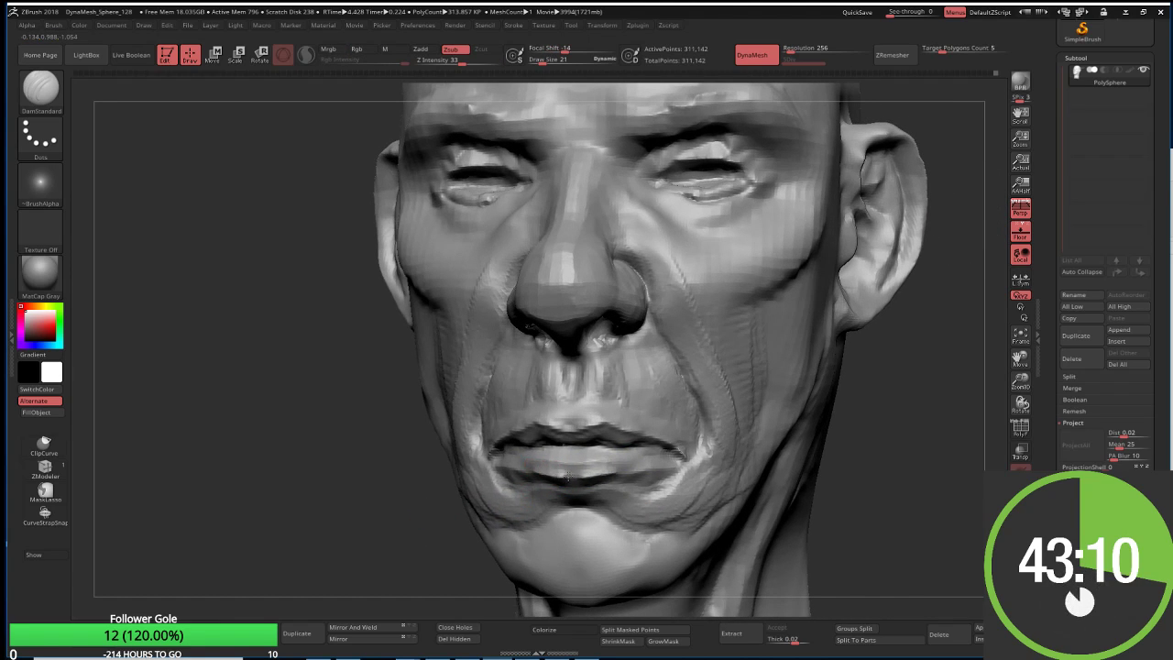
key(shift)
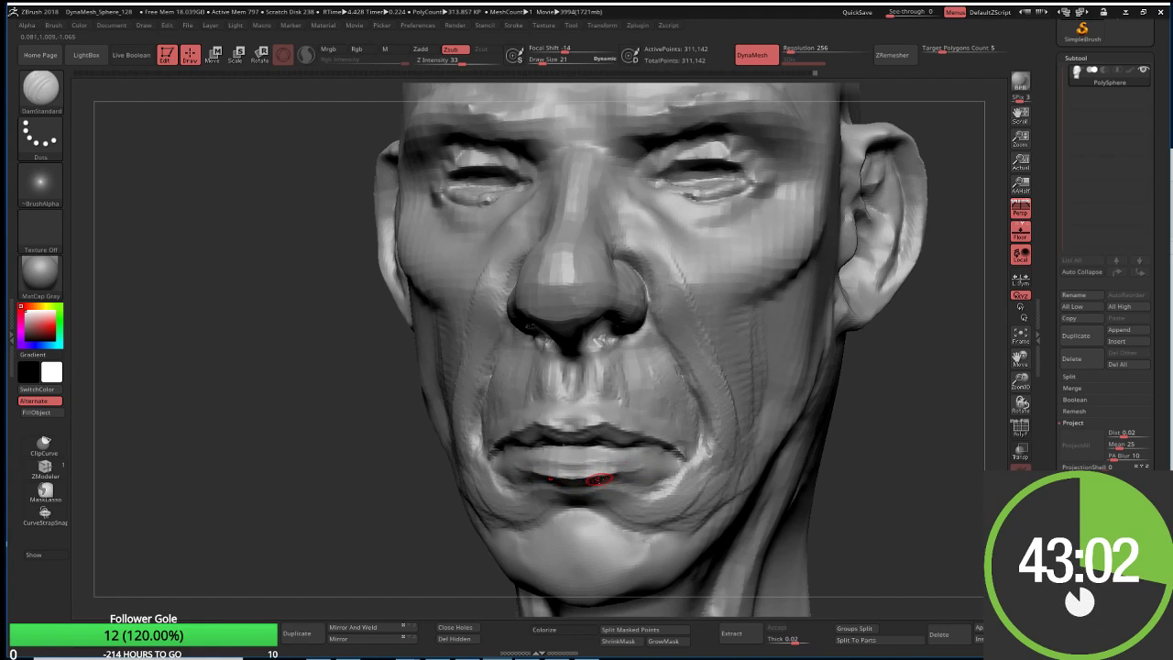
key(bracketright)
key(bracketright)
key(bracketright)
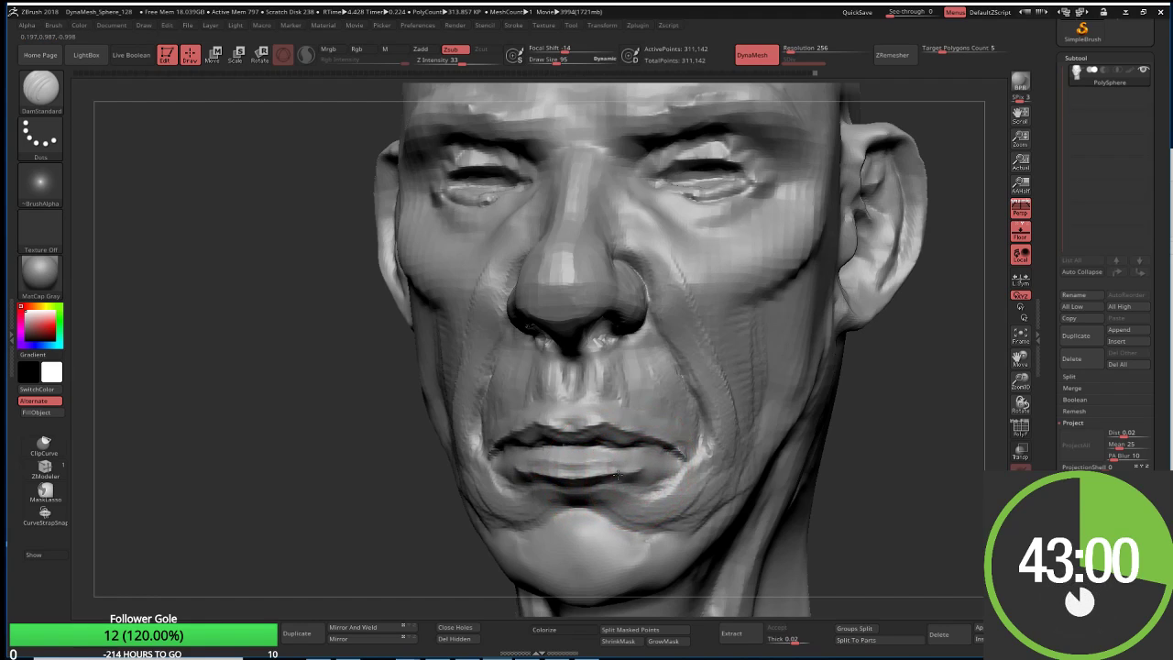
drag(568, 485, 594, 478)
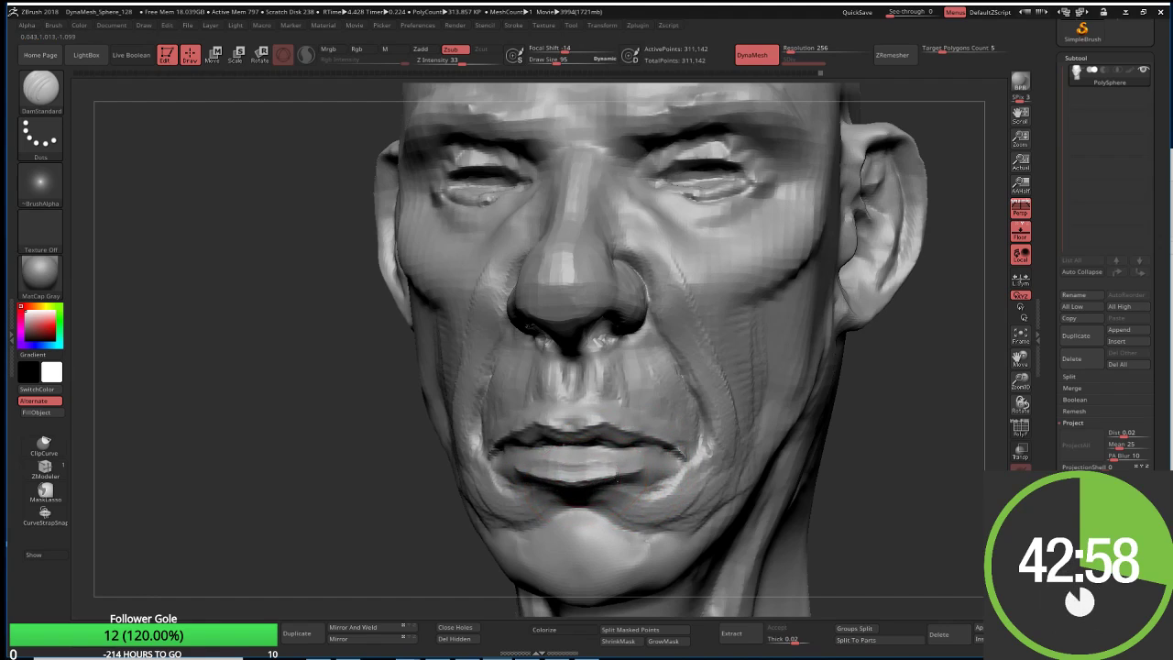
mouse_move(524, 484)
mouse_down()
mouse_move(589, 510)
mouse_move(547, 478)
mouse_move(612, 472)
mouse_up()
Step: Switch to the Move Topological brush at draw size 65
key(b)
key(m)
key(t)
key(bracketleft)
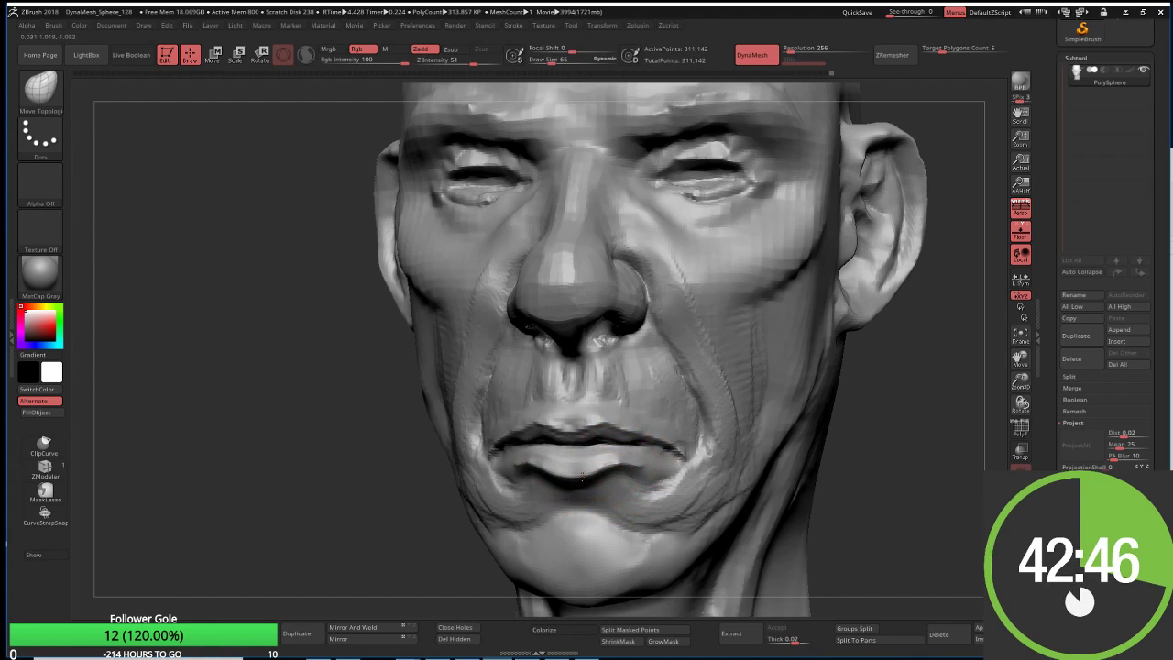
Step: Push the lower lip into shape and add a fold at the mouth corner near the chin
drag(690, 489, 638, 470)
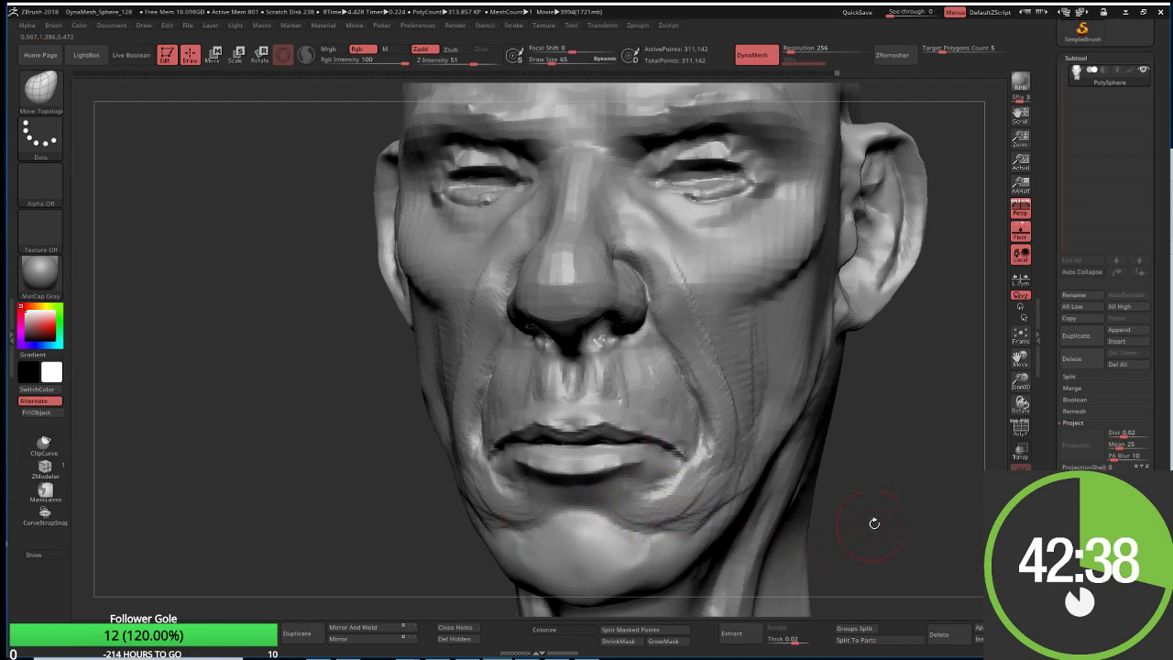
drag(872, 521, 576, 523)
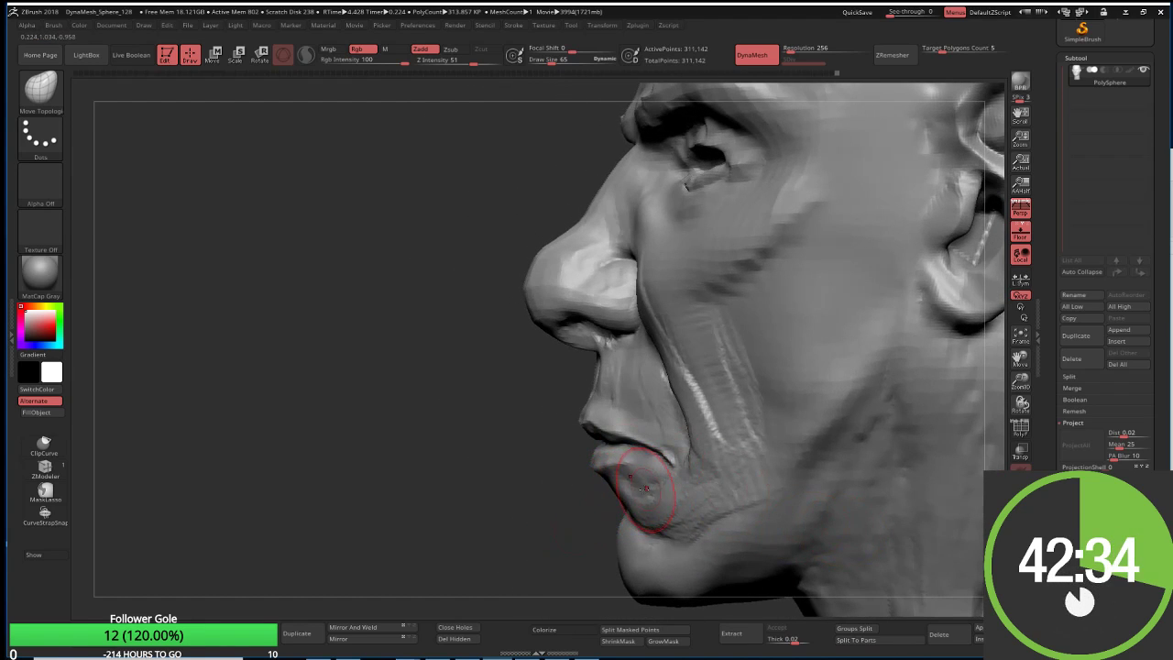
drag(645, 489, 513, 494)
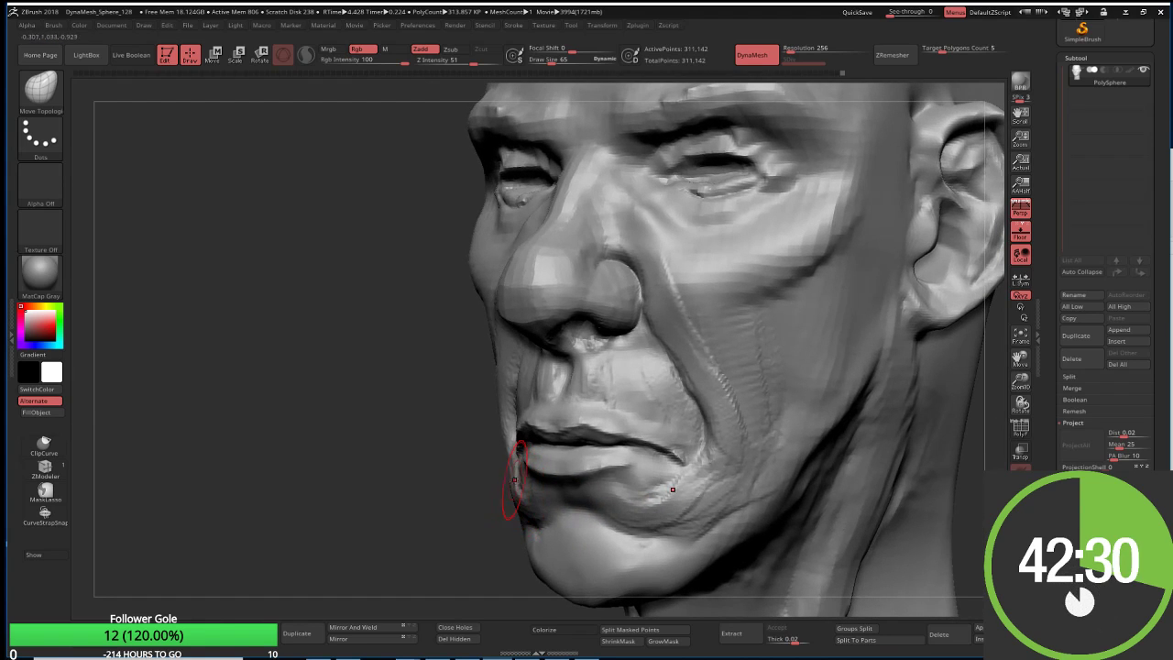
mouse_move(511, 498)
mouse_down()
mouse_move(549, 523)
mouse_move(683, 507)
mouse_move(825, 419)
mouse_up()
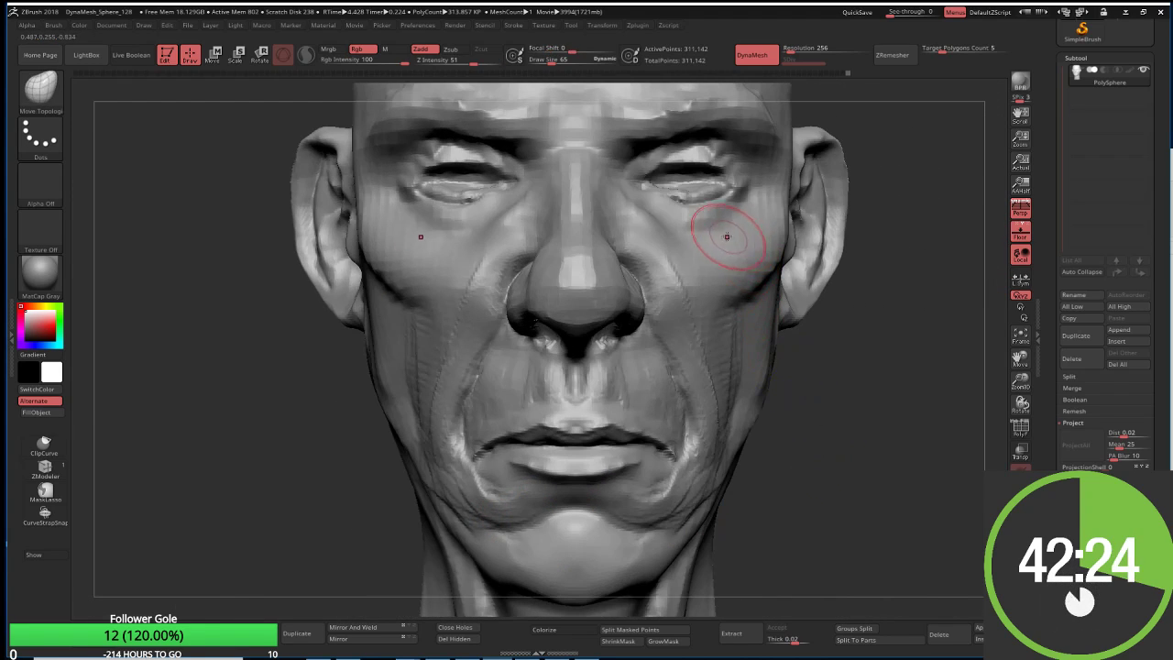
Step: Reshape the eye area with Move Topological, set ClayBuildup to draw size 42, and show the whole head
key(b)
key(m)
key(t)
mouse_move(701, 224)
shift+mouse_down()
mouse_move(595, 270)
mouse_move(589, 249)
mouse_move(597, 262)
mouse_move(568, 254)
mouse_move(601, 261)
mouse_move(621, 284)
shift+mouse_up()
key(b)
key(c)
key(b)
key(s)
mouse_move(548, 253)
mouse_down()
mouse_move(616, 273)
mouse_move(589, 254)
mouse_move(607, 259)
mouse_up()
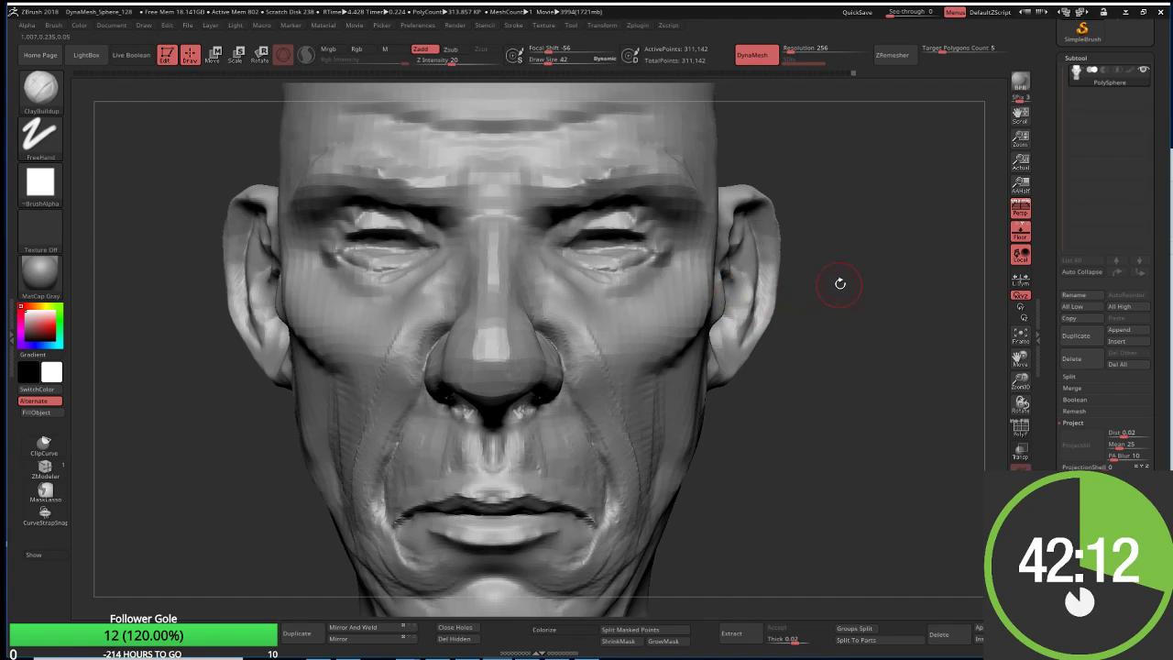
mouse_move(837, 412)
alt+mouse_down()
mouse_move(768, 384)
mouse_move(863, 405)
alt+mouse_up()
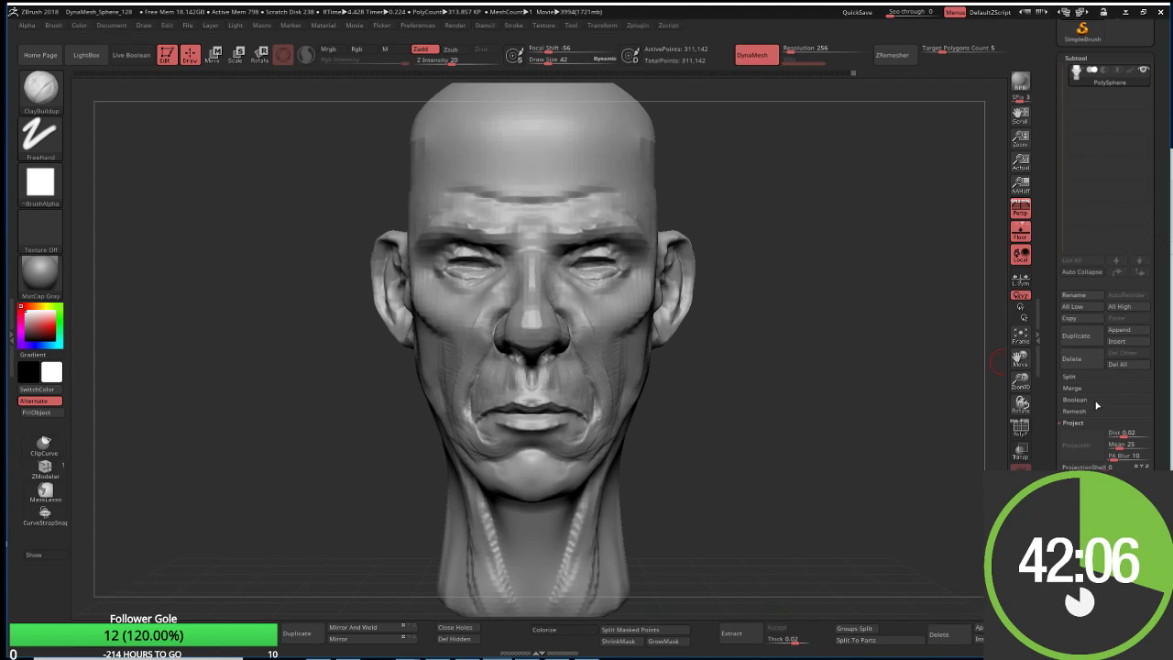
Step: Append a sphere as a new subtool and make it active
click(1117, 340)
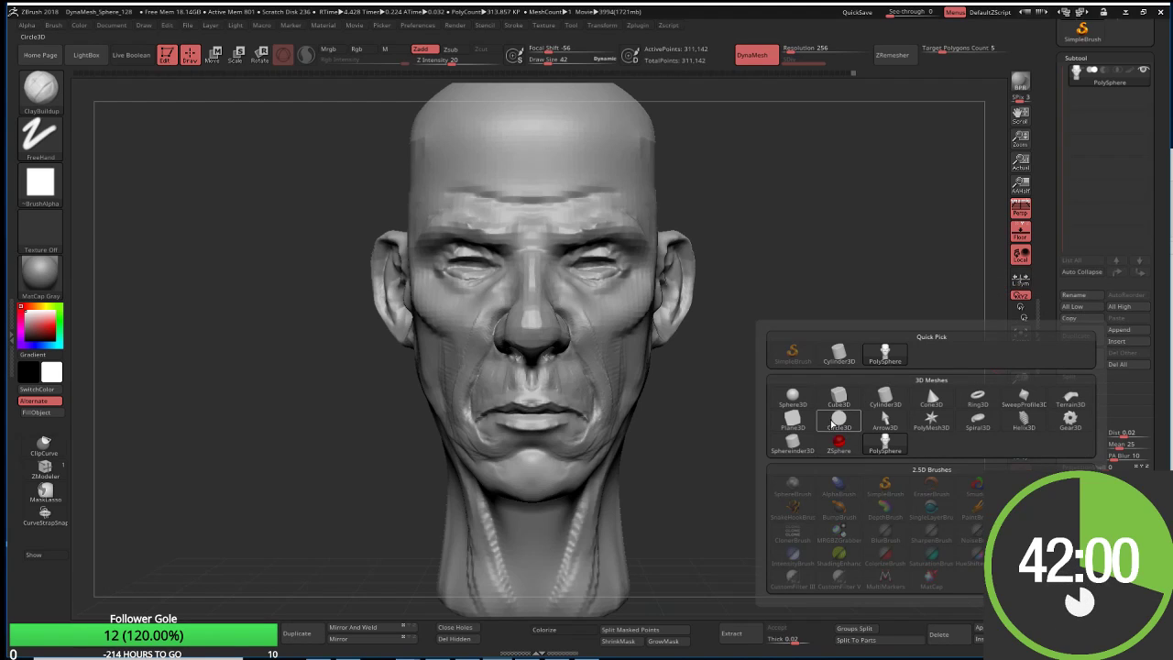
click(792, 396)
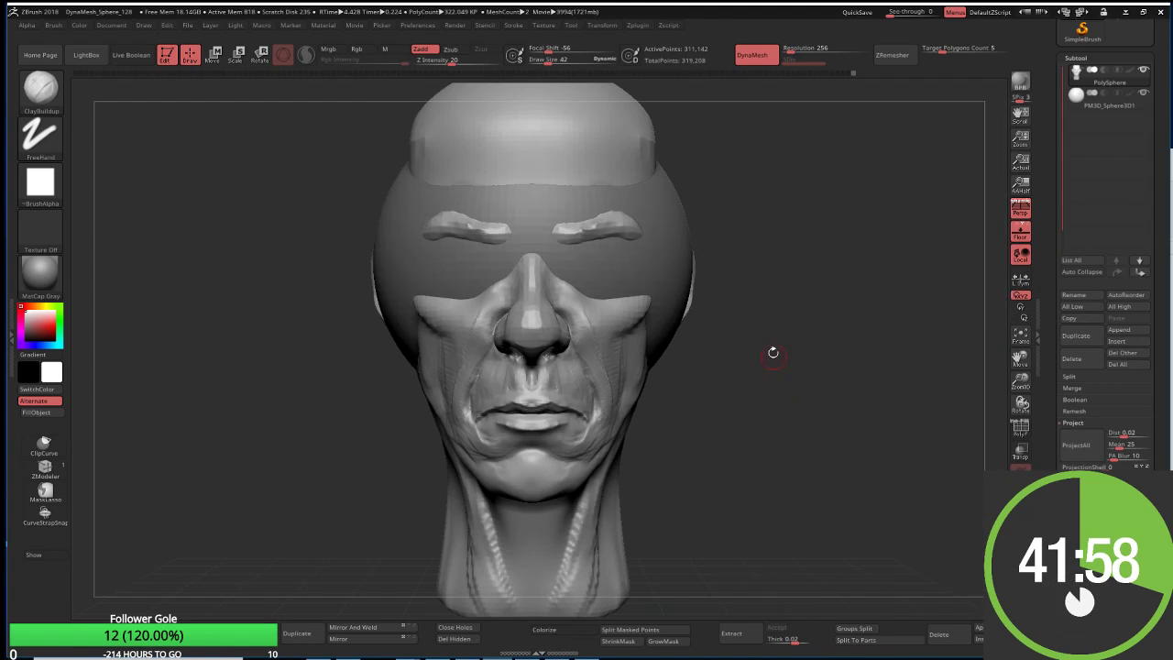
alt+click(657, 275)
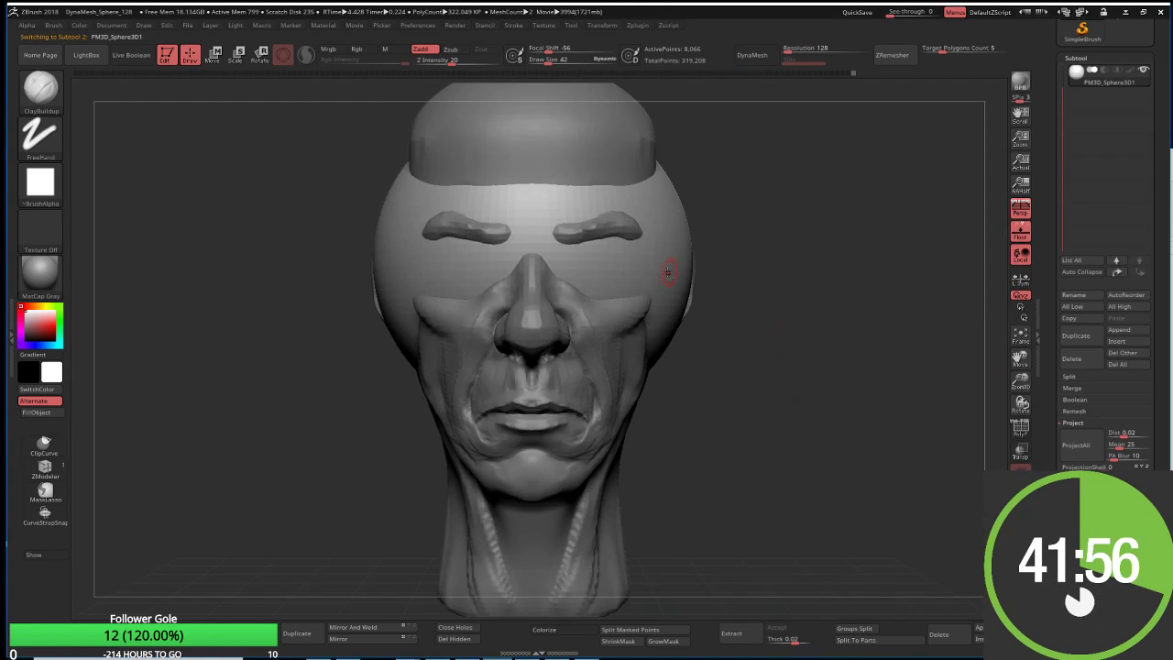
Step: With the Gizmo, rotate the sphere 95°, scale it to 0.433, and move it forward to the face
key(w)
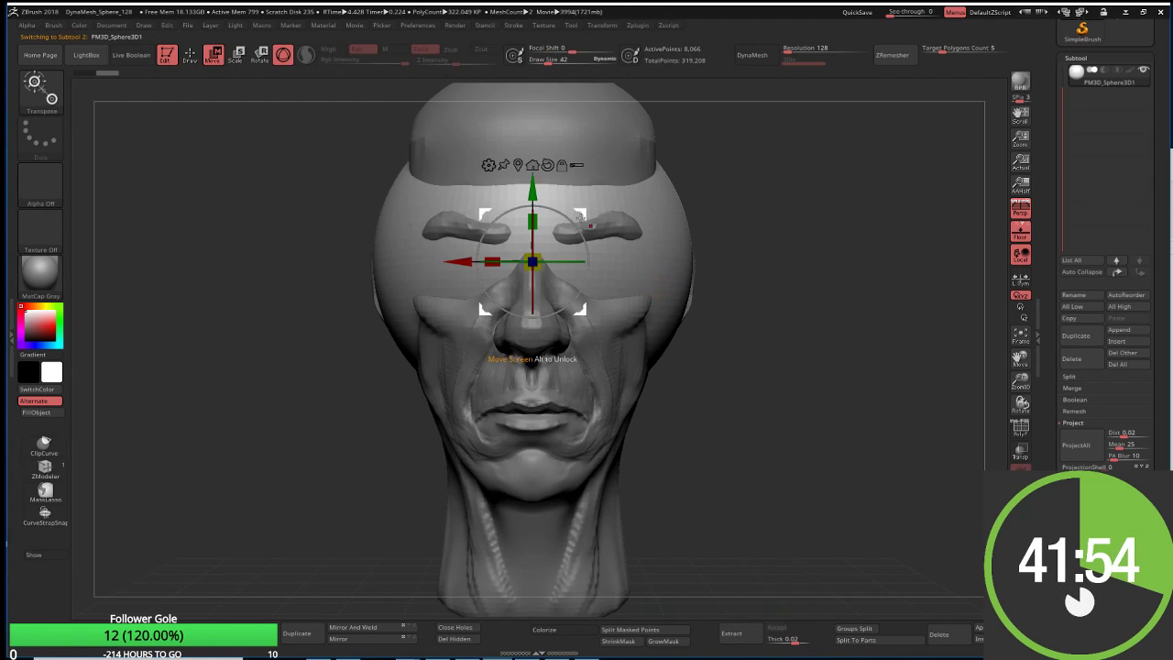
drag(532, 316, 531, 348)
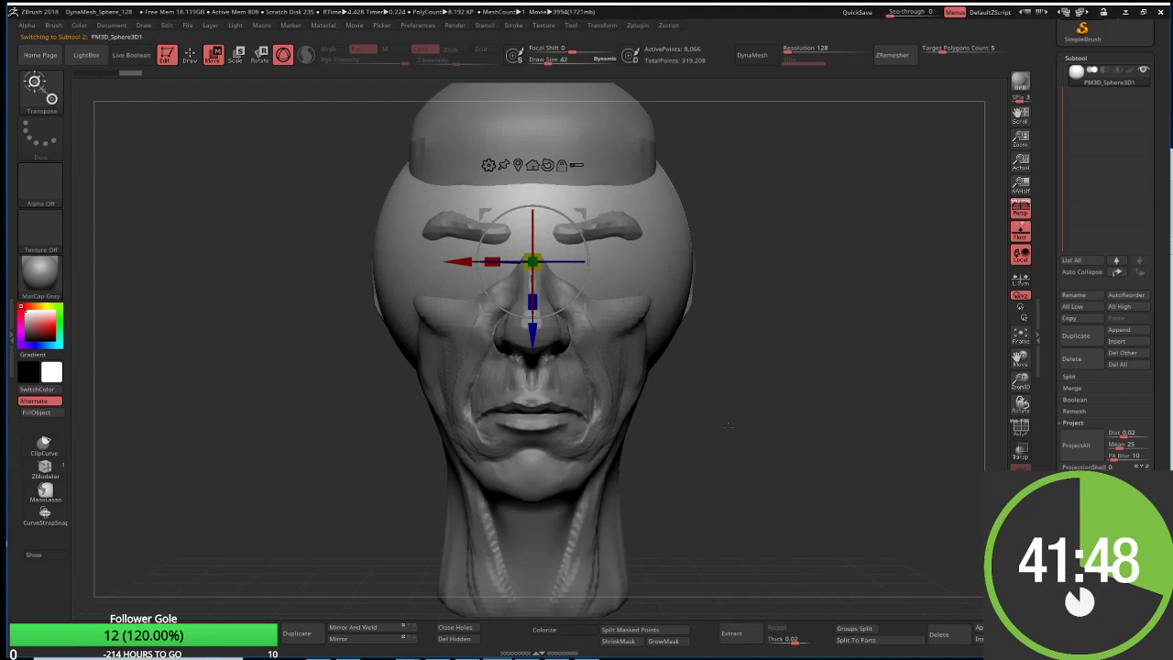
drag(460, 262, 664, 273)
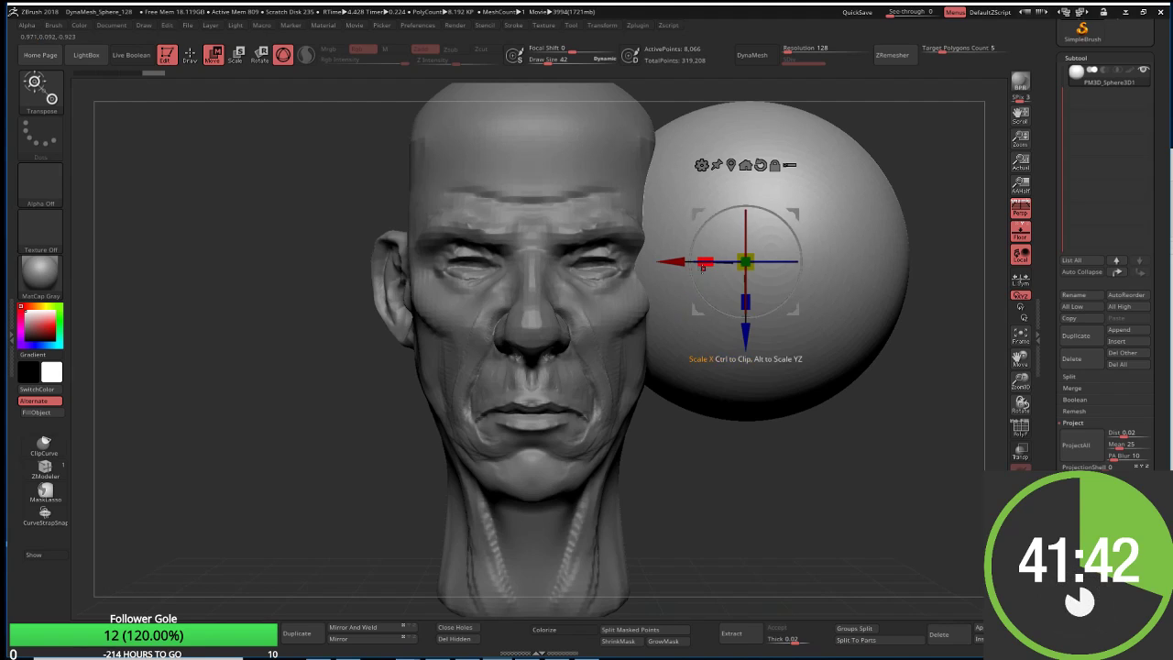
mouse_move(745, 262)
mouse_down()
mouse_move(757, 237)
mouse_move(632, 310)
mouse_up()
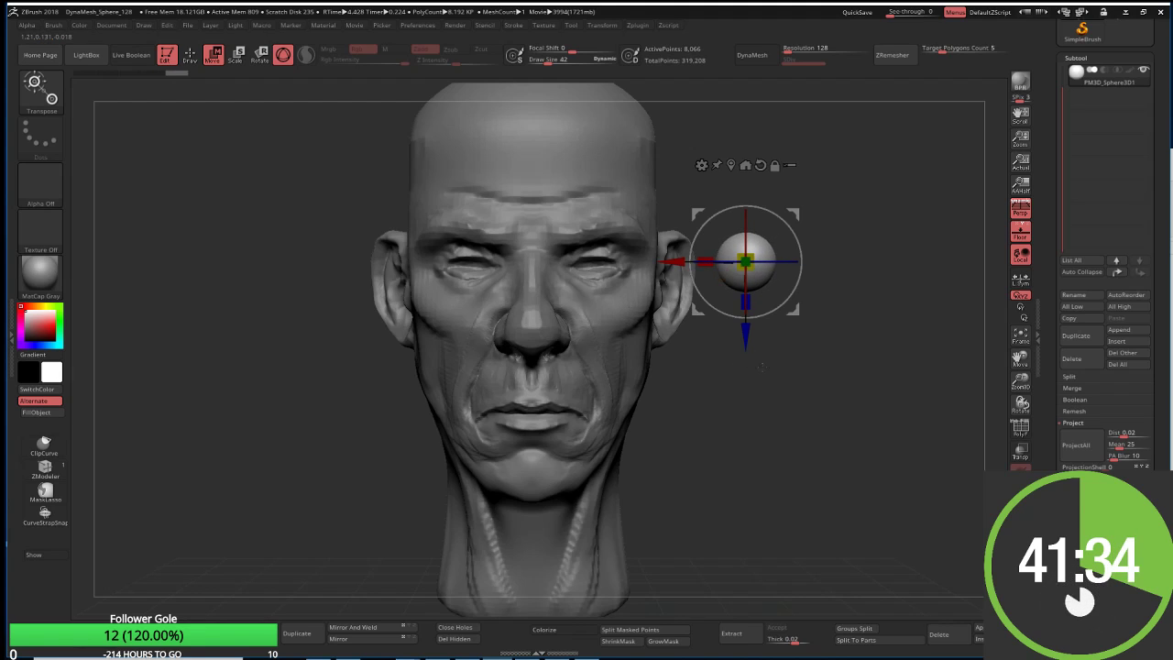
mouse_move(630, 312)
shift+mouse_down()
mouse_move(673, 272)
mouse_move(555, 265)
shift+mouse_up()
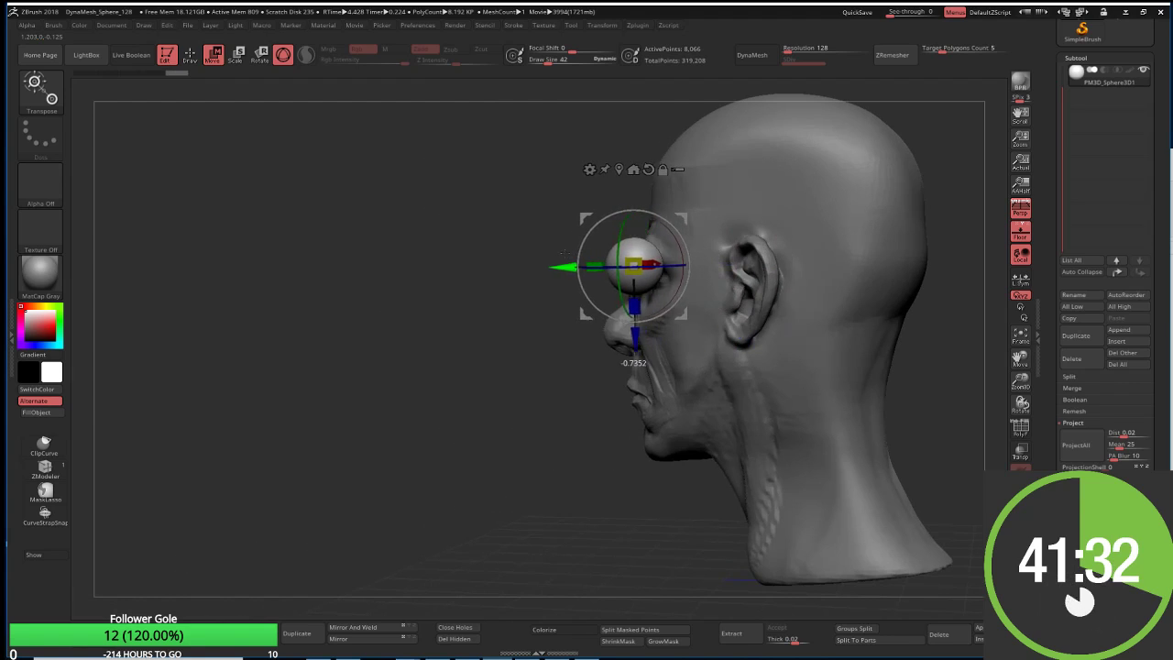
mouse_move(505, 365)
mouse_down()
mouse_move(600, 366)
mouse_move(539, 314)
mouse_up()
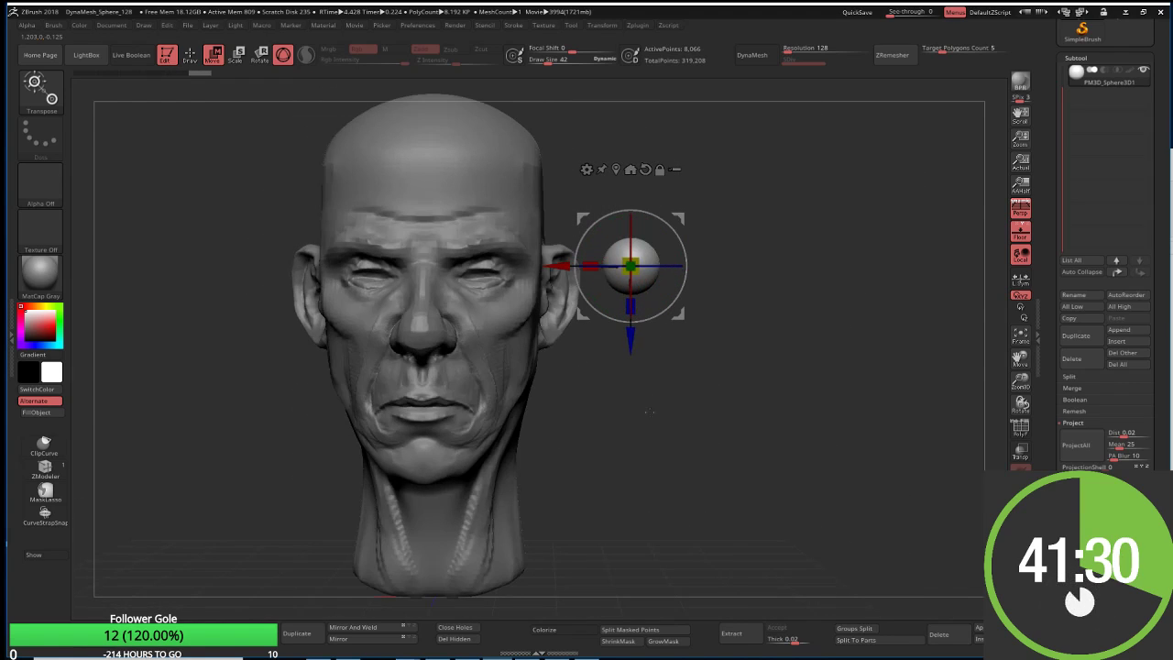
Step: Set up the Standard brush with a DragRect stroke and the round Alpha 14
click(37, 92)
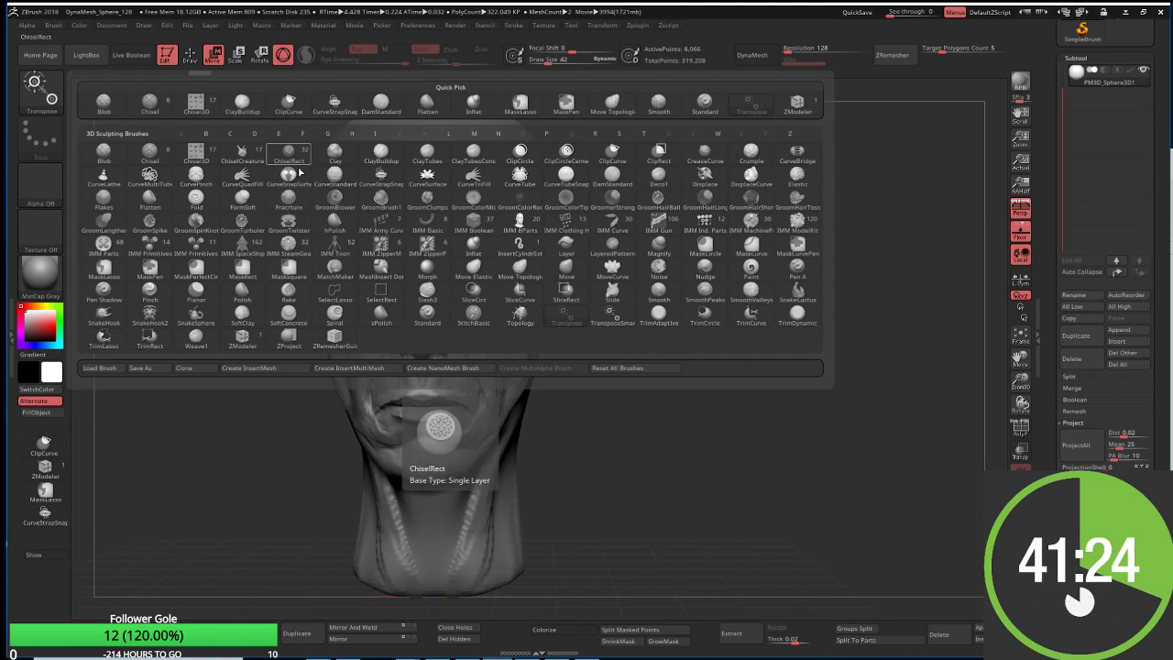
click(704, 105)
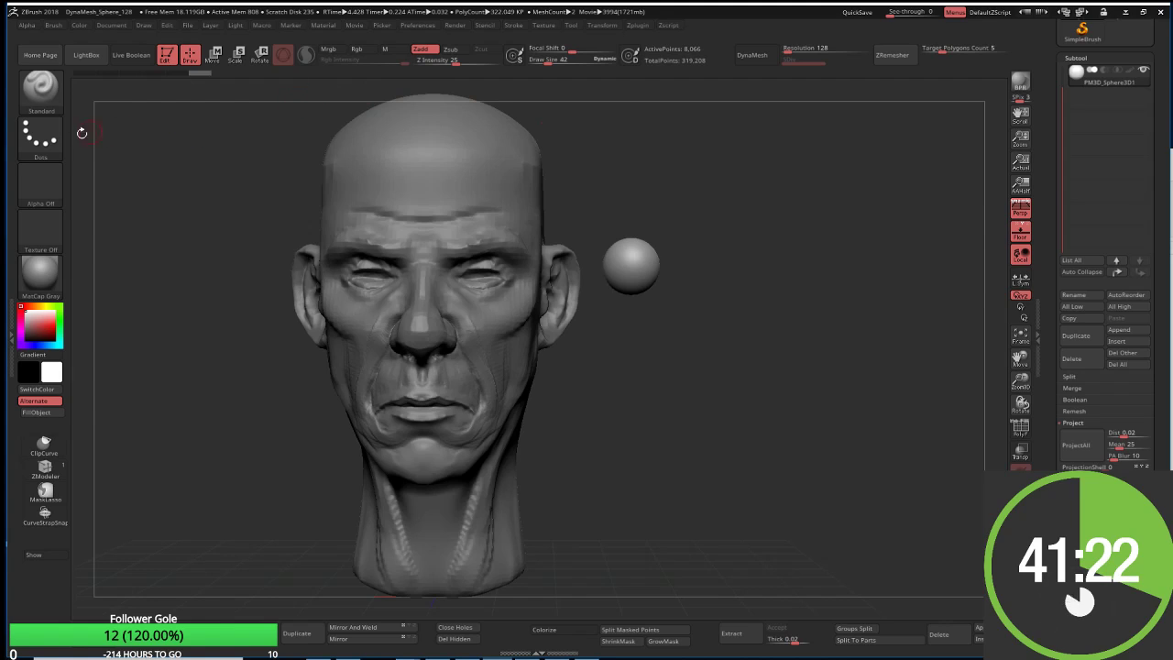
click(41, 137)
click(150, 150)
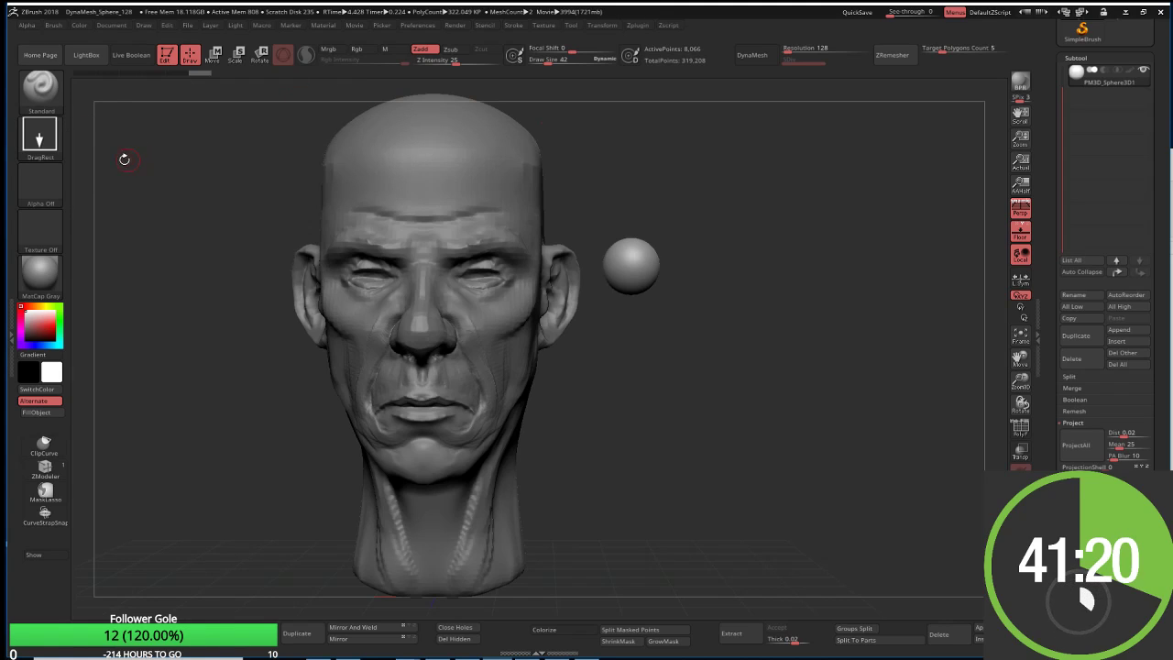
click(38, 191)
click(233, 264)
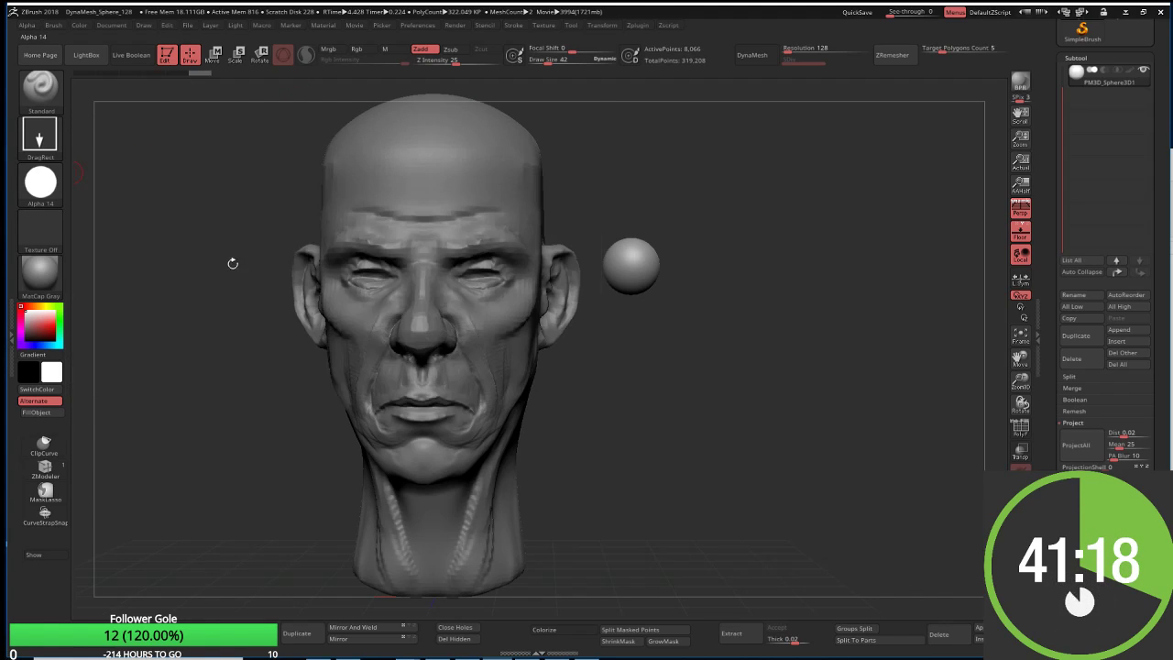
Step: Enable Colorize, fill the head solid black, frame the sphere, and turn on Rgb painting
click(37, 417)
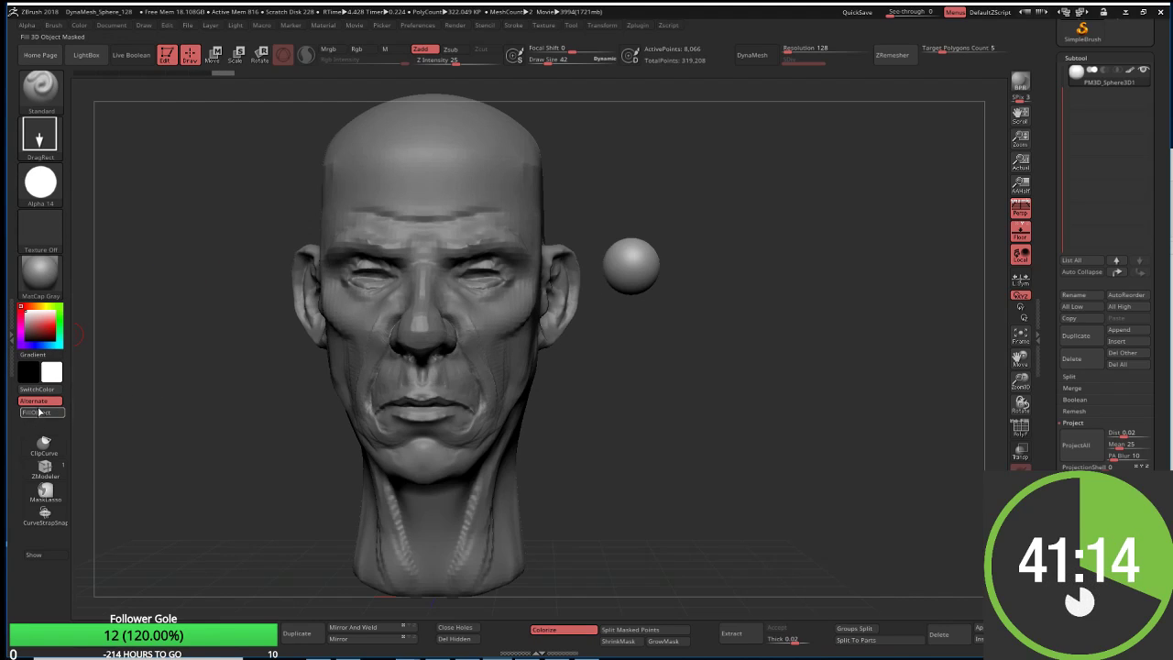
click(50, 370)
click(37, 411)
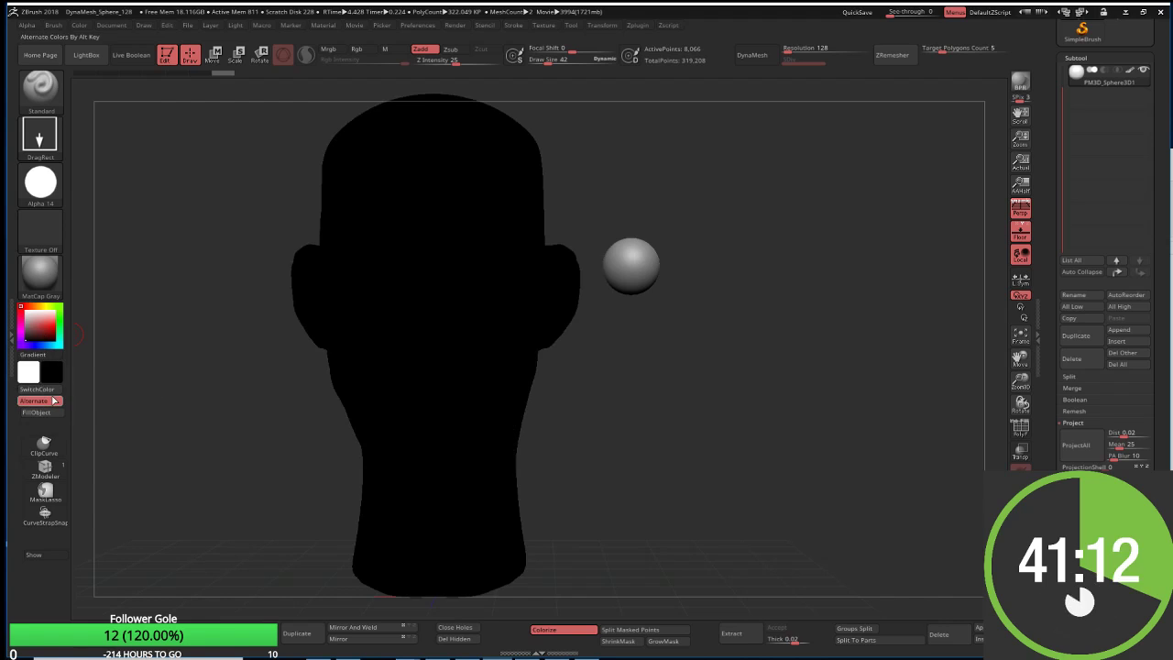
key(f)
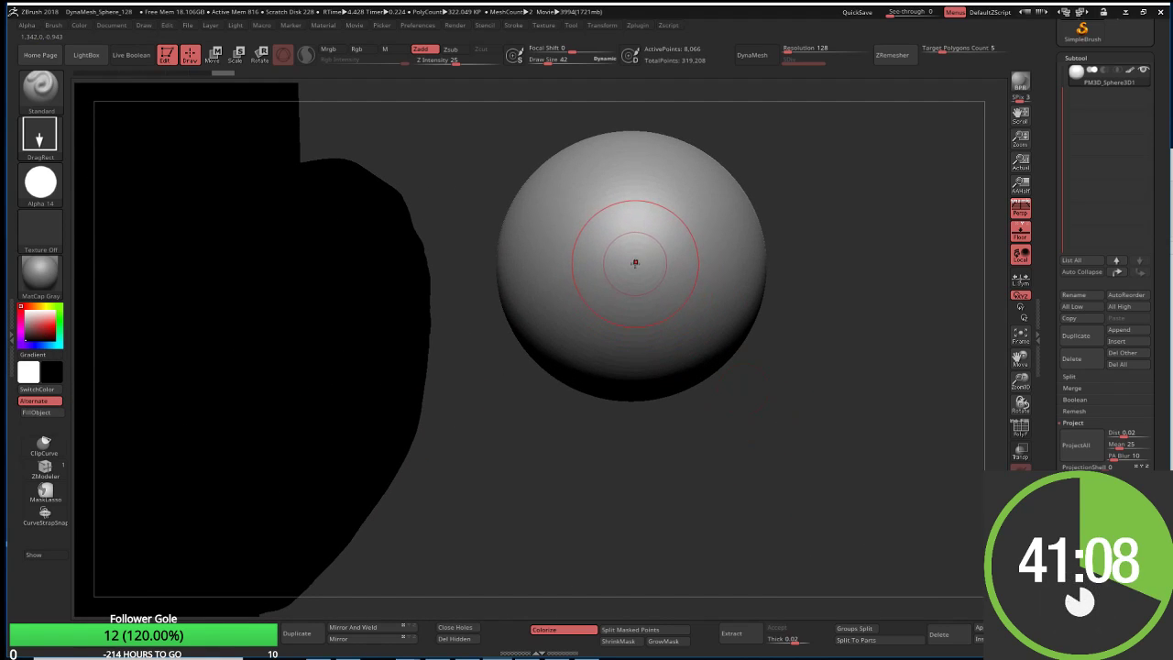
key(ctrl)
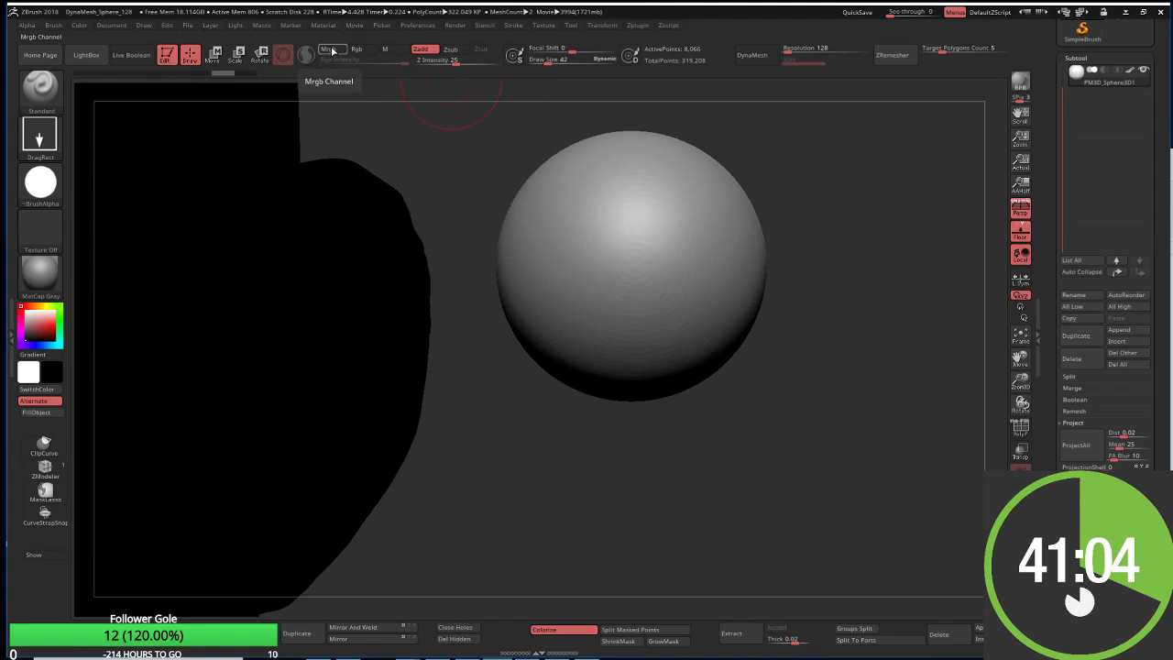
click(356, 49)
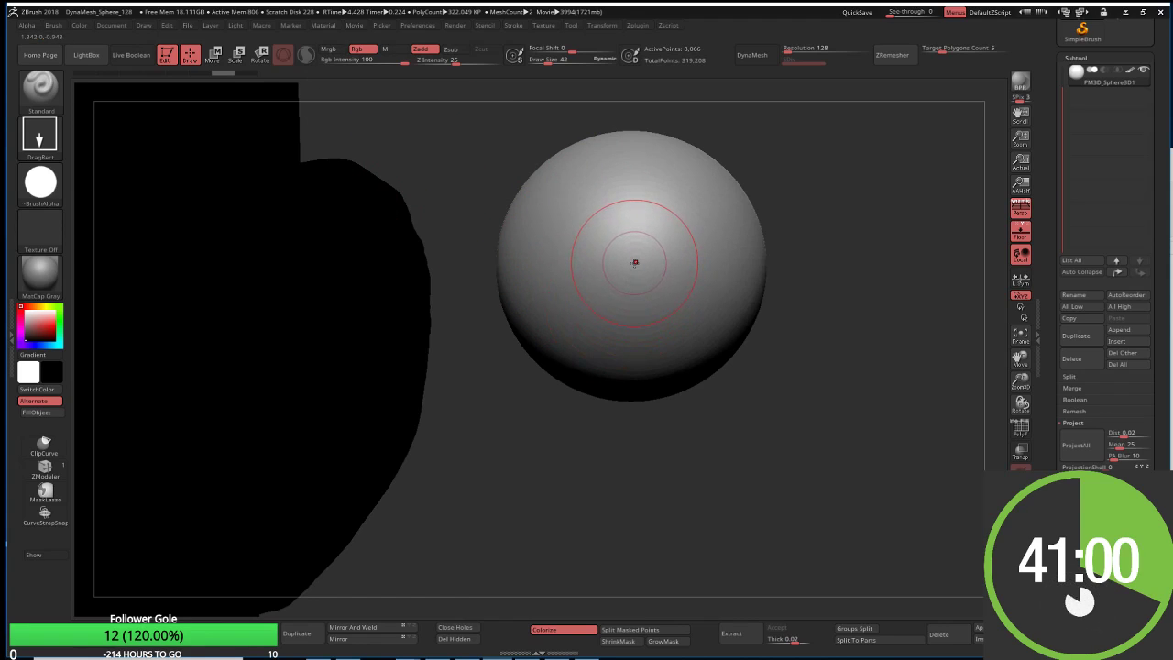
Step: Drag out a large black pupil disc at the centre of the sphere
drag(634, 262, 693, 300)
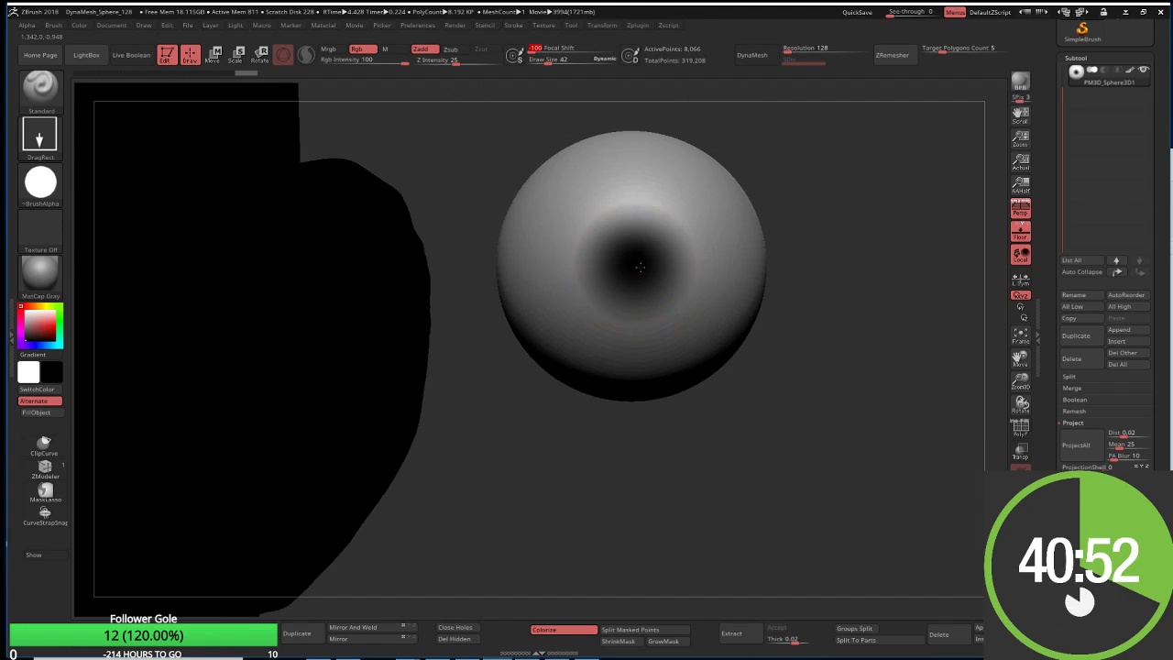
drag(640, 266, 699, 331)
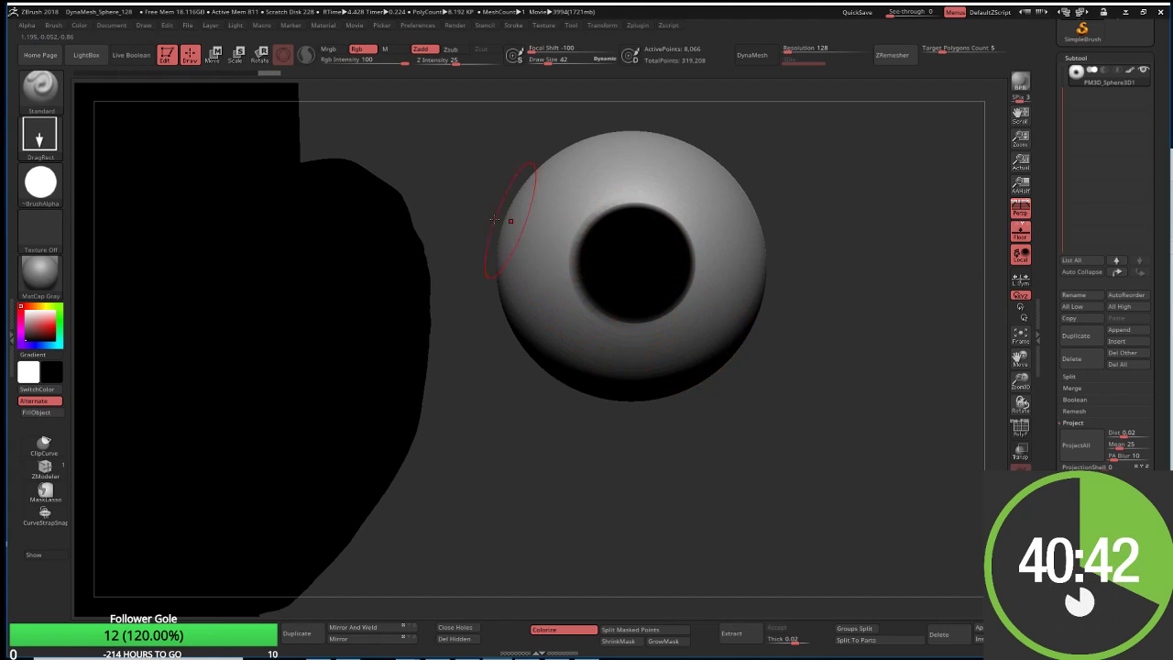
click(40, 97)
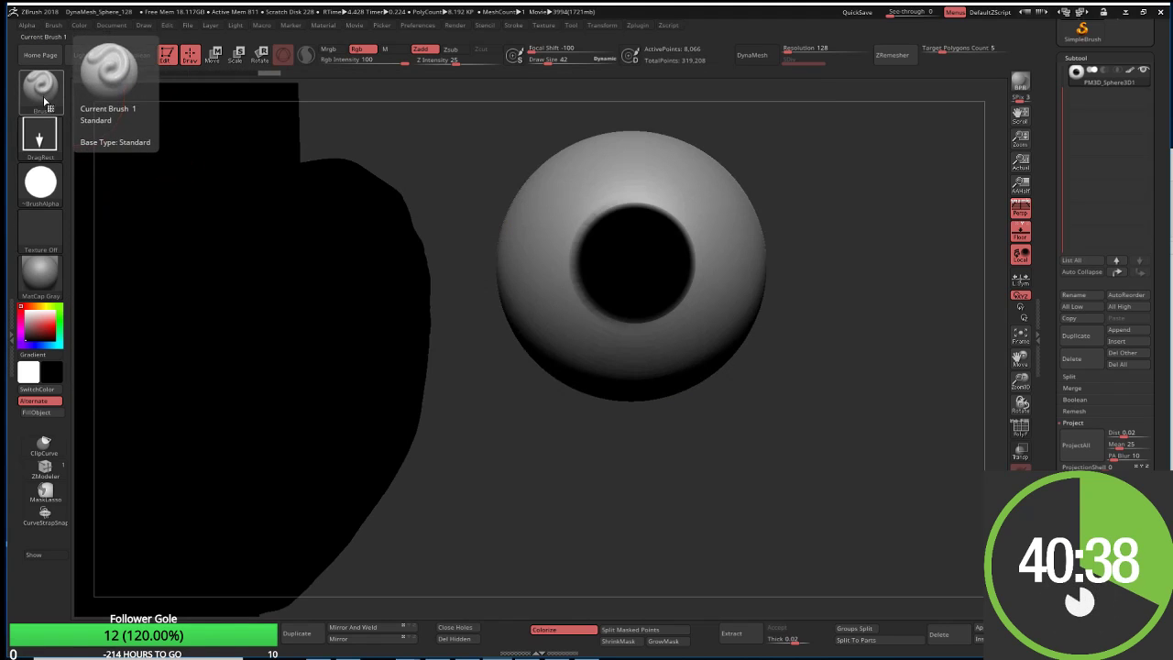
Step: Switch to a FreeHand stroke, set the secondary colour to grey, and shrink the brush
click(39, 138)
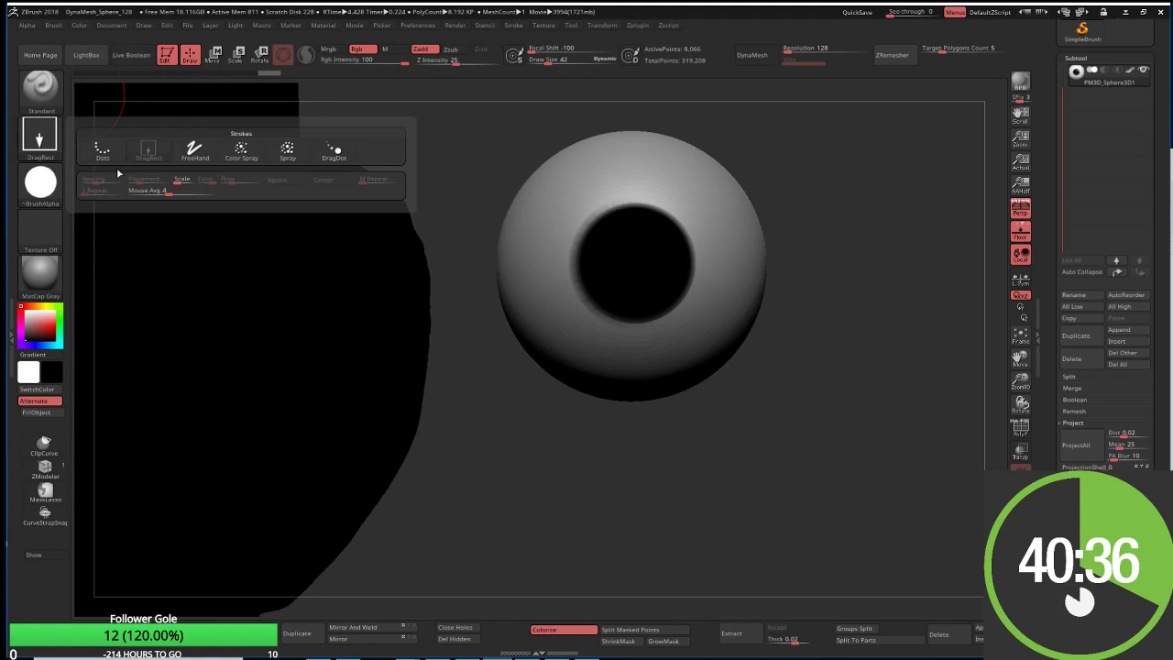
click(195, 149)
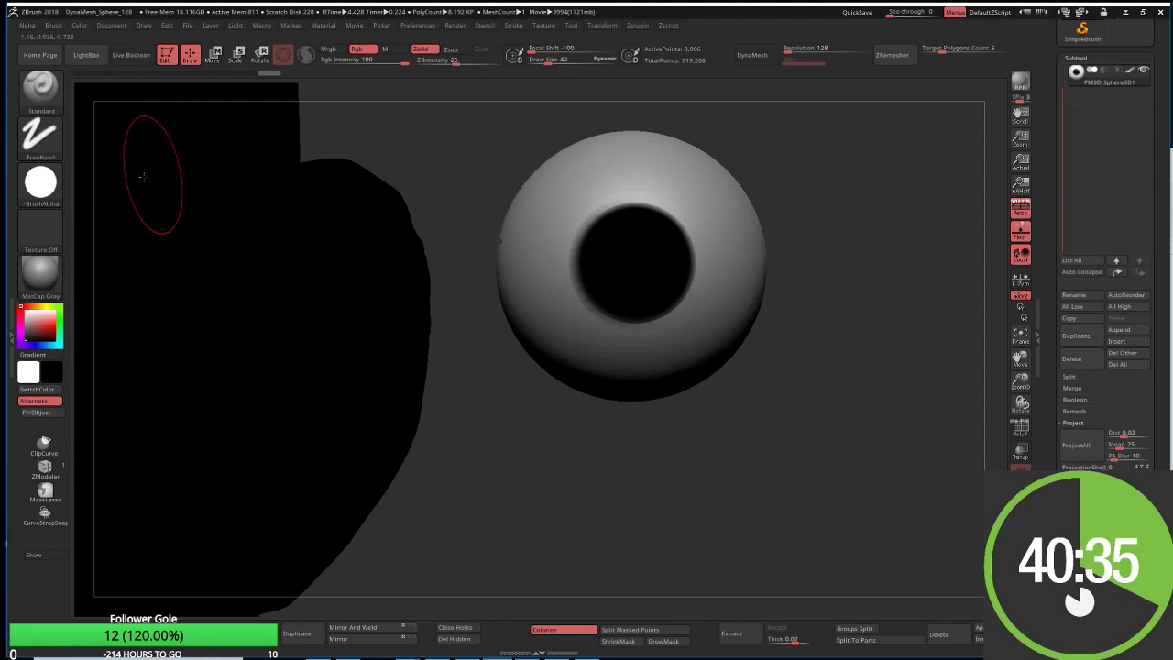
click(59, 188)
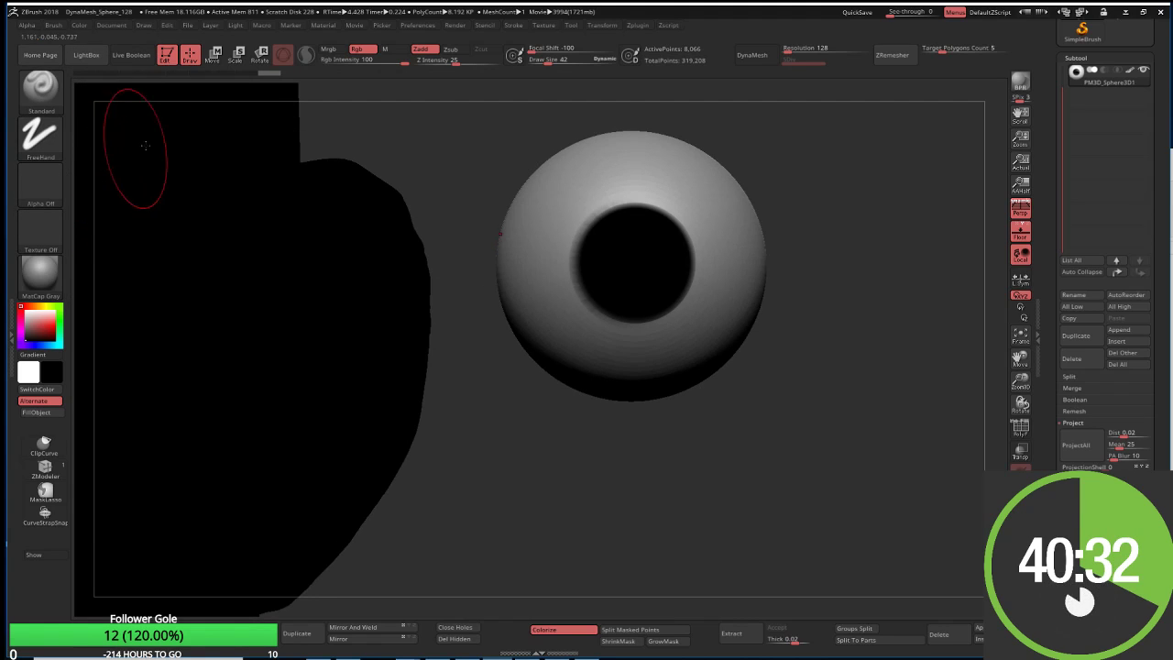
click(19, 325)
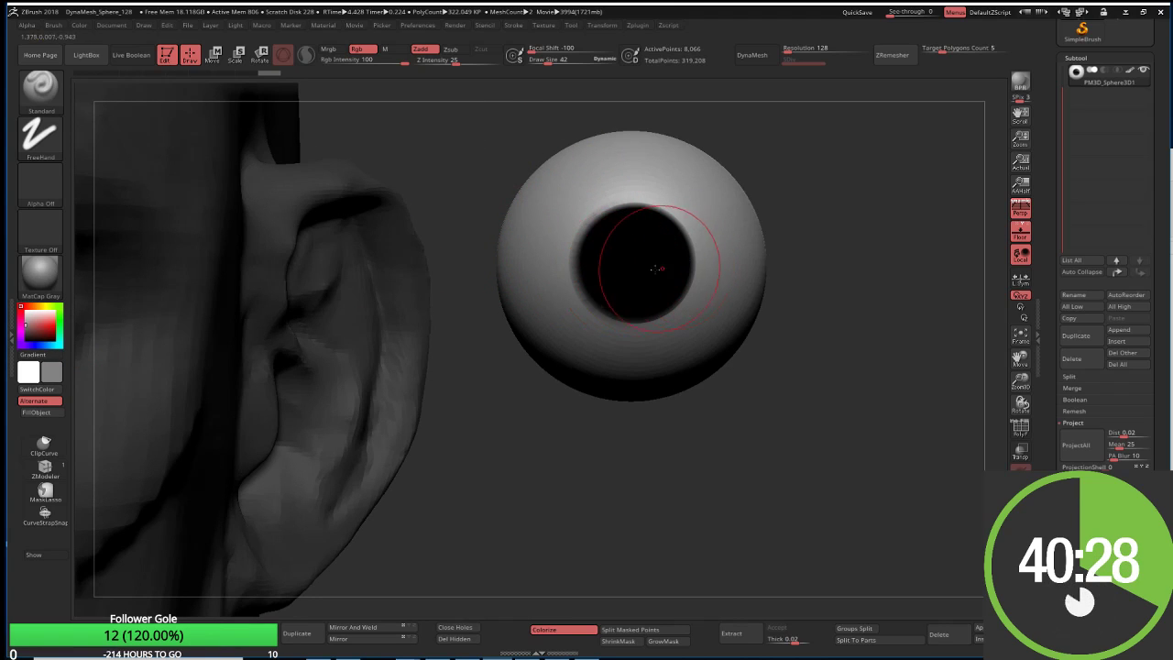
key(s)
drag(638, 282, 625, 281)
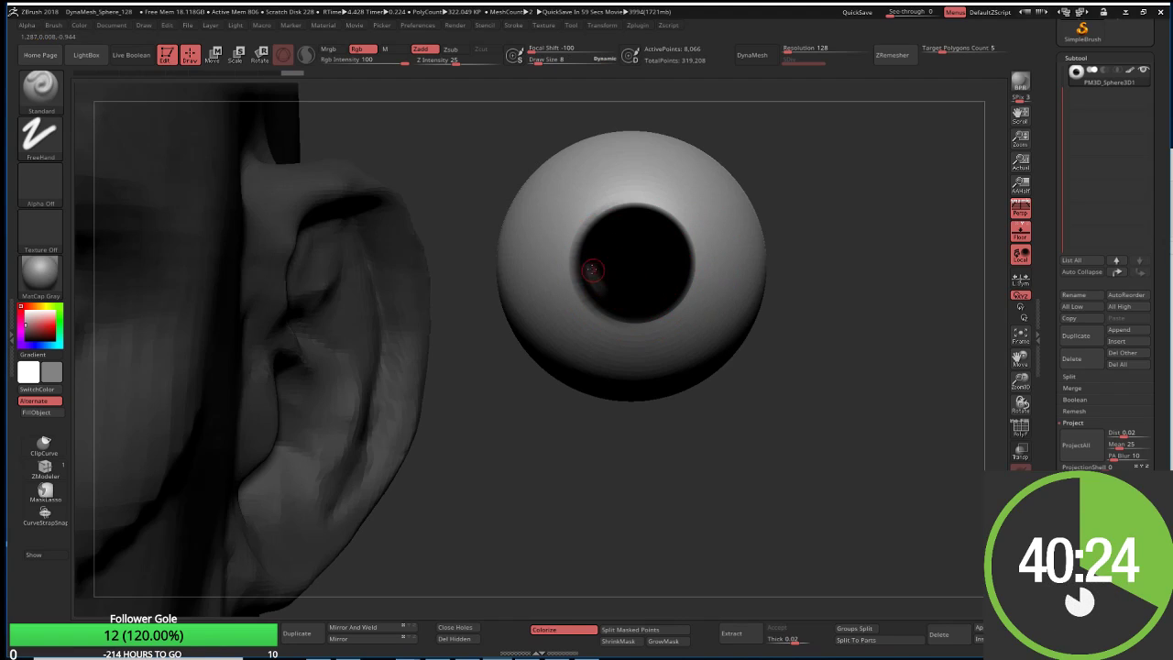
key(ctrl)
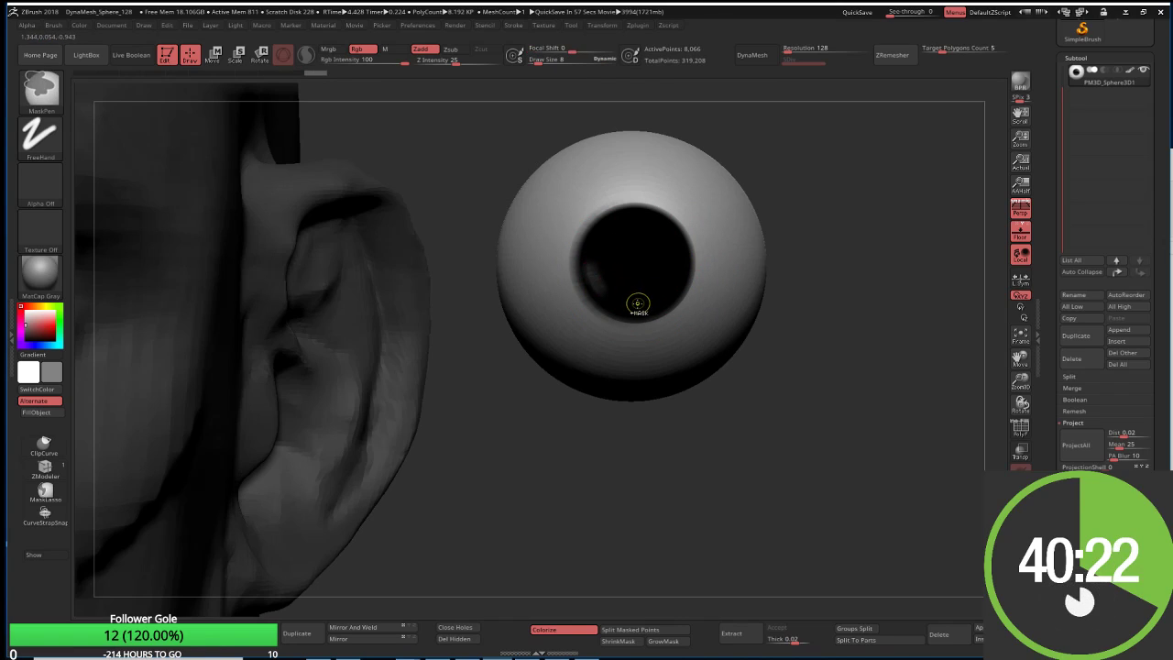
Step: Subdivide the eyeball to SDiv 3 and sculpt grey iris streaks around the dark central pupil
key(ctrl+d)
key(ctrl+d)
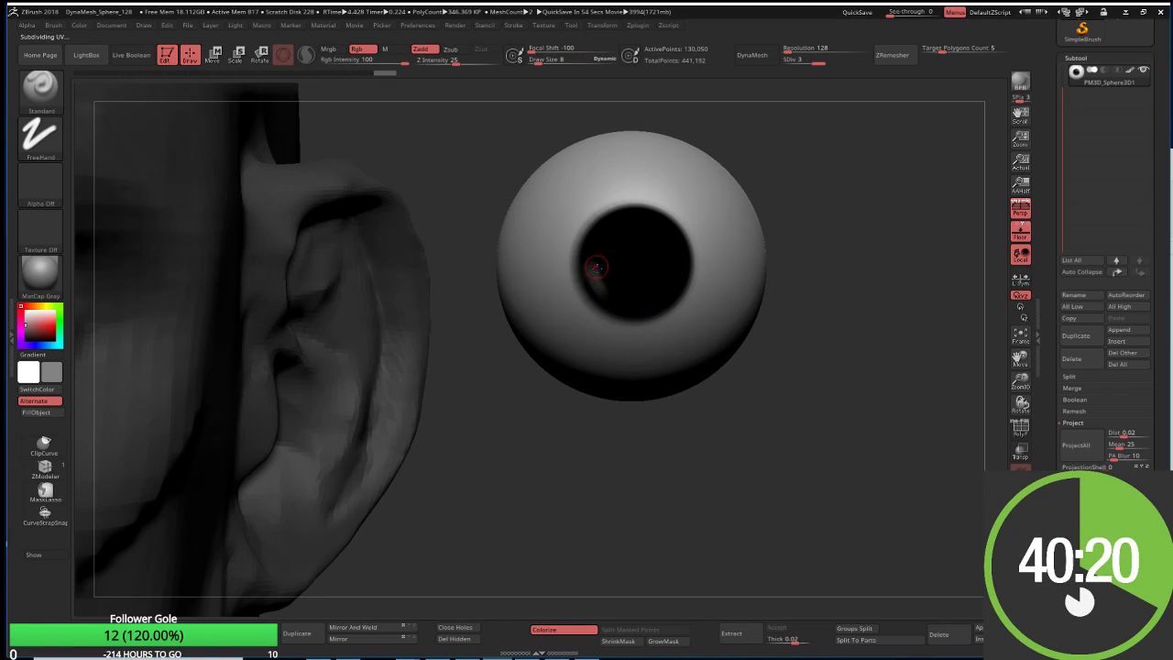
drag(596, 267, 655, 293)
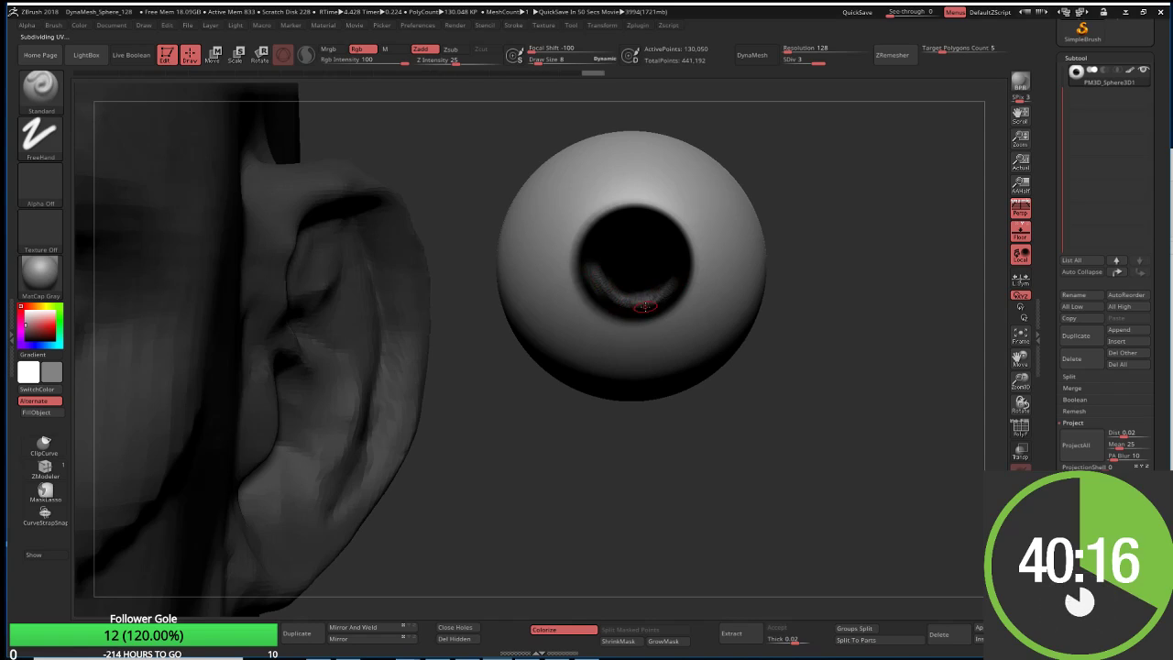
key(ctrl)
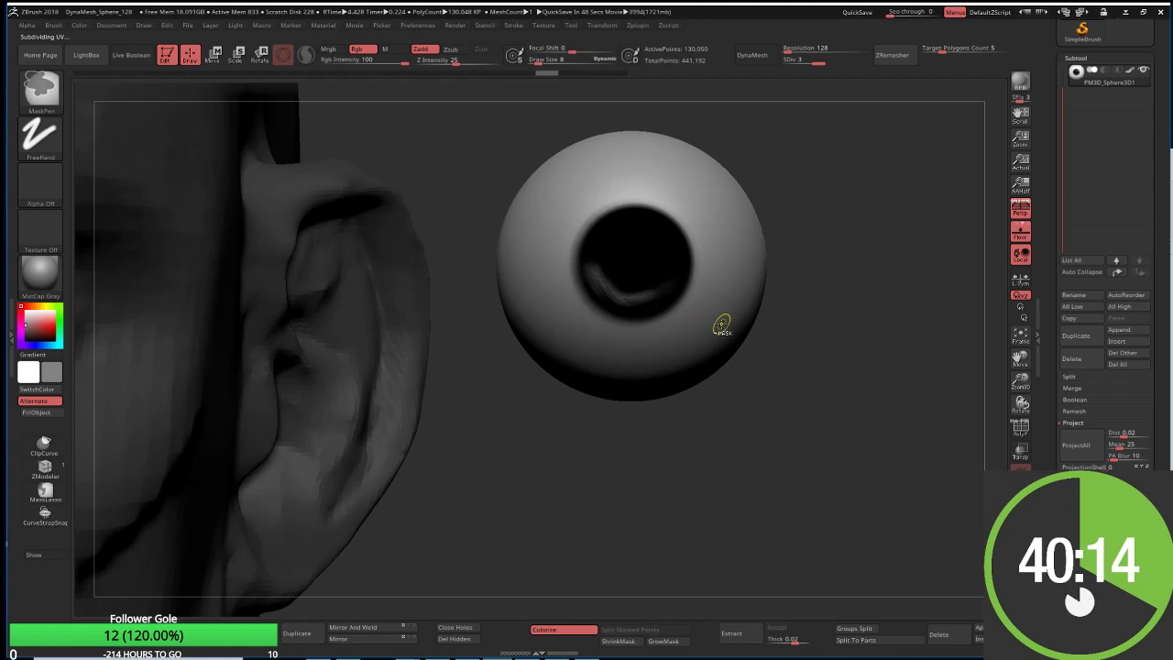
key(ctrl+z)
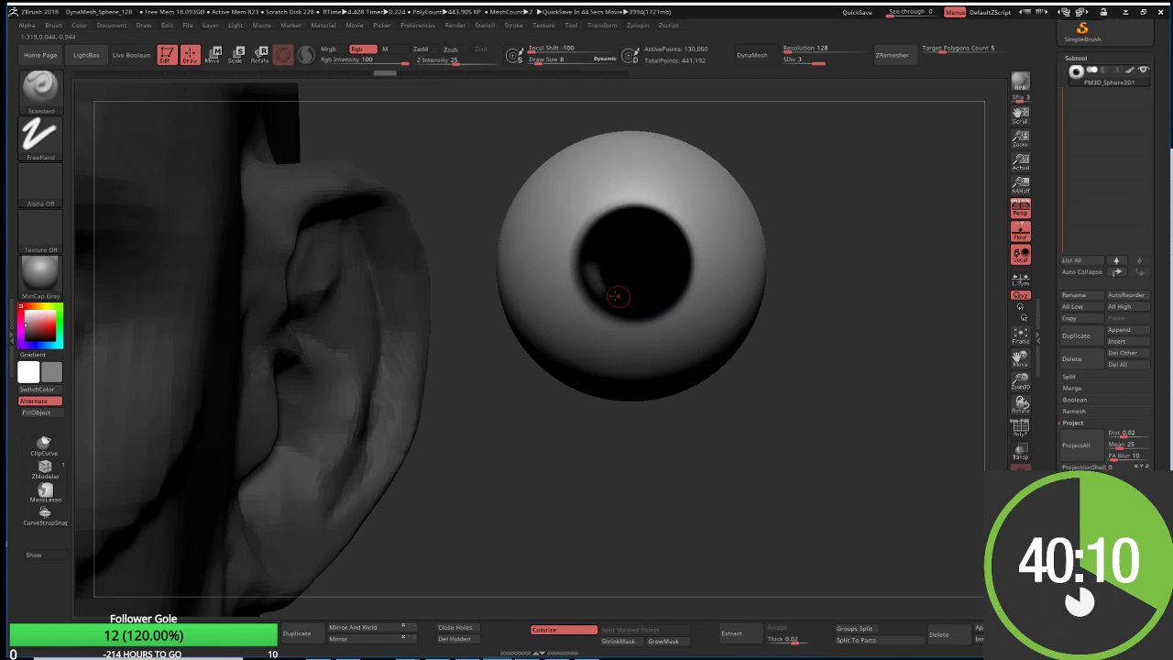
mouse_move(617, 295)
mouse_down()
mouse_move(605, 272)
mouse_move(628, 298)
mouse_move(653, 290)
mouse_move(673, 240)
mouse_up()
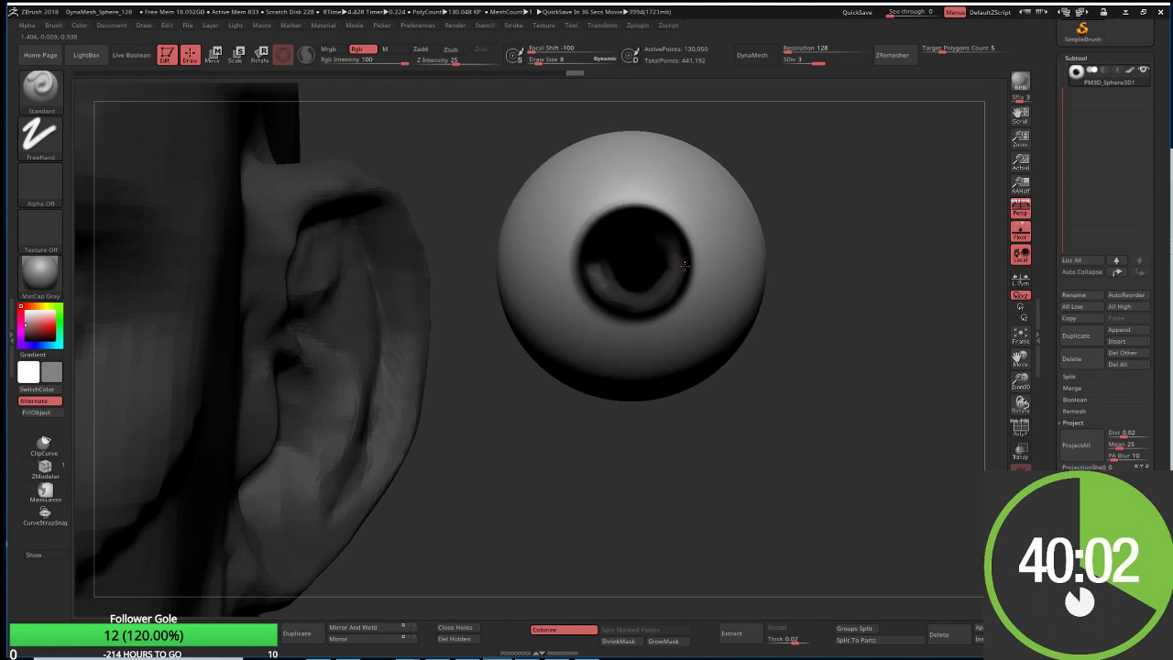
mouse_move(615, 308)
mouse_down()
mouse_move(587, 278)
mouse_move(609, 246)
mouse_up()
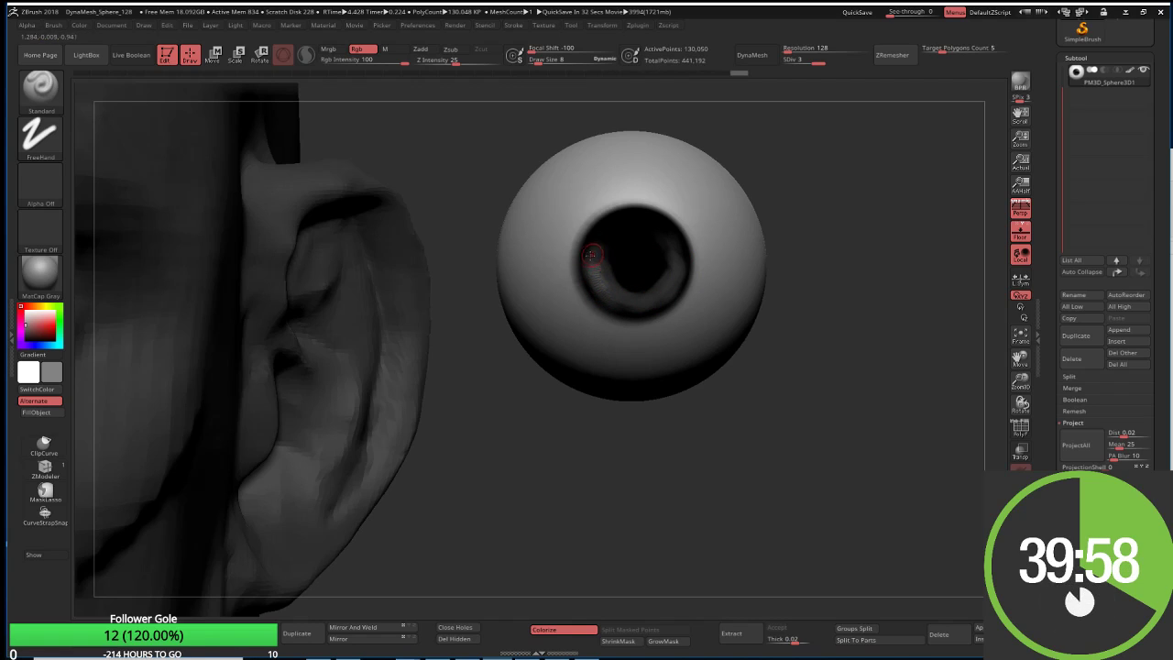
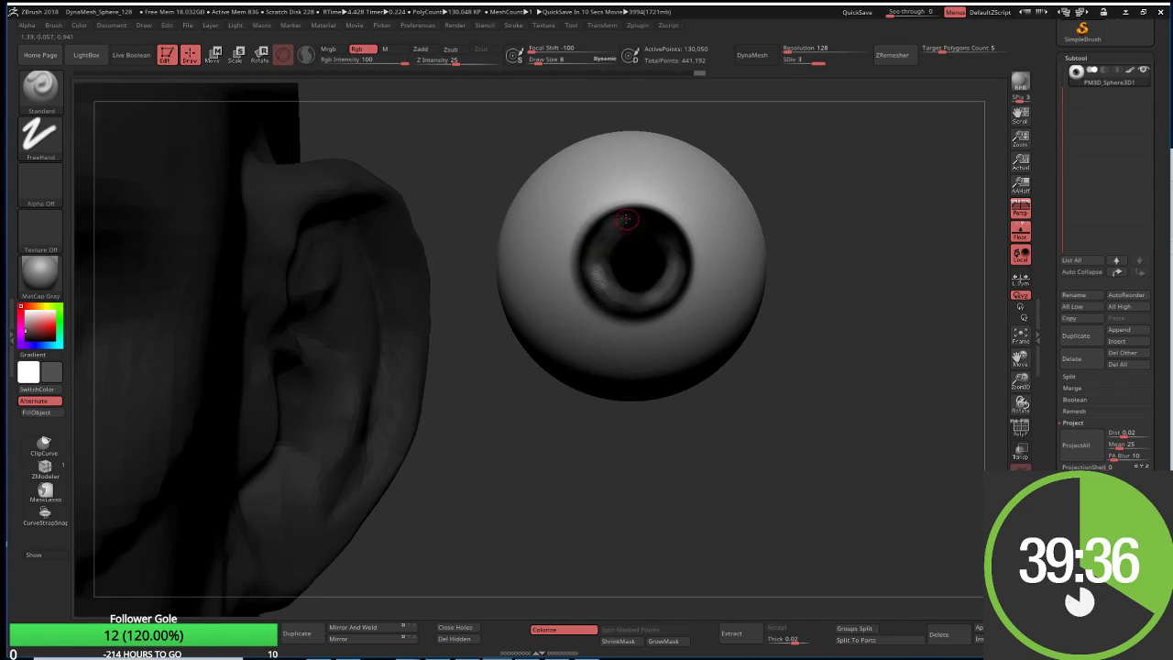
Step: Slide the eyeball onto the face, then push it back and down into the right eye socket
alt+drag(800, 295, 661, 349)
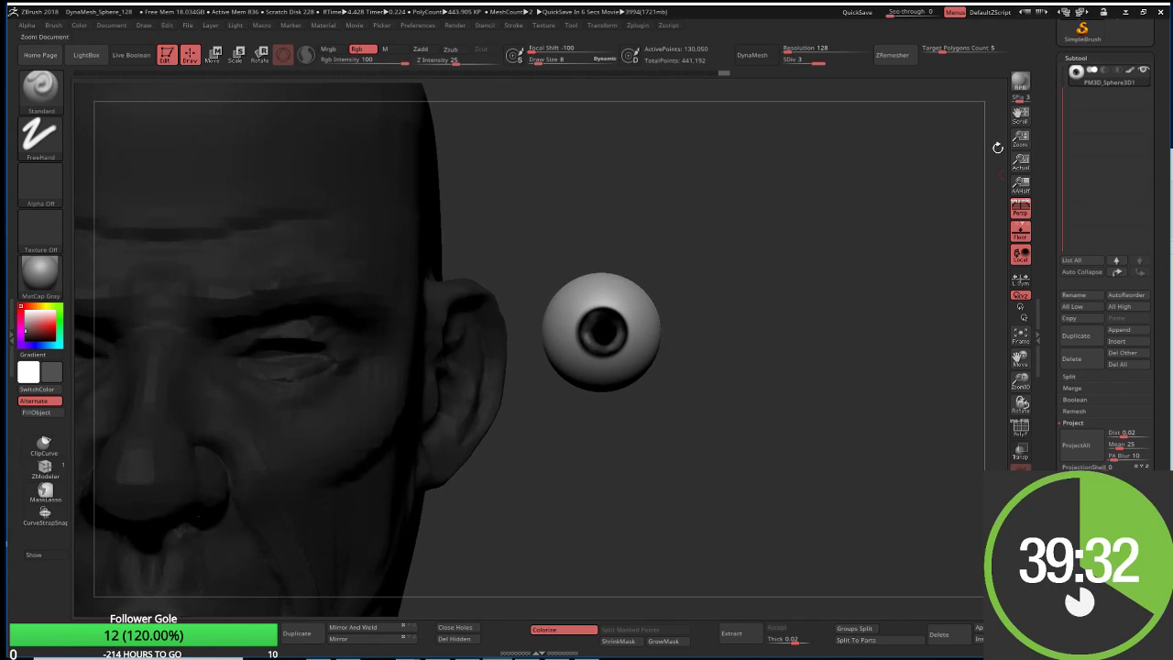
key(w)
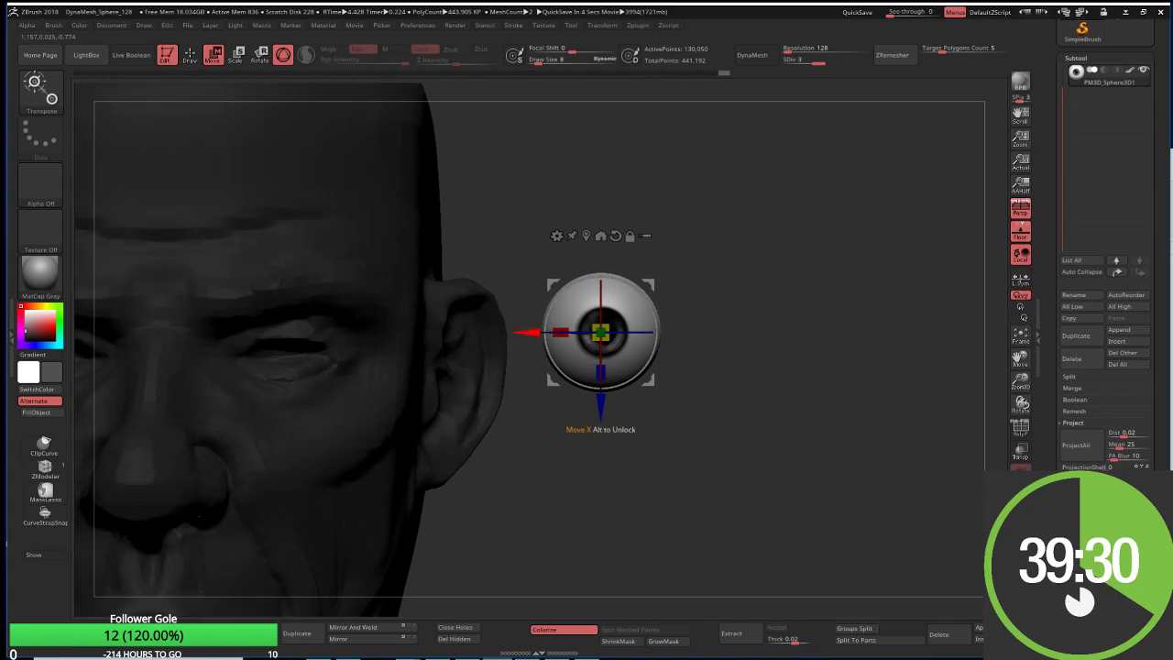
drag(528, 332, 205, 315)
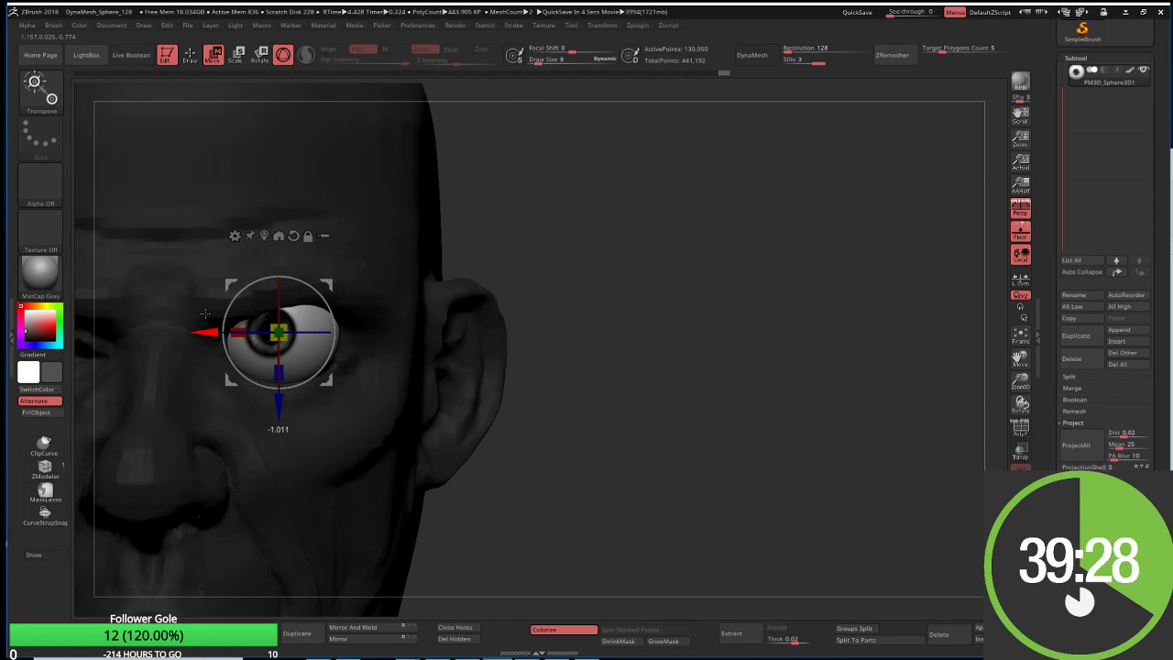
drag(678, 278, 734, 305)
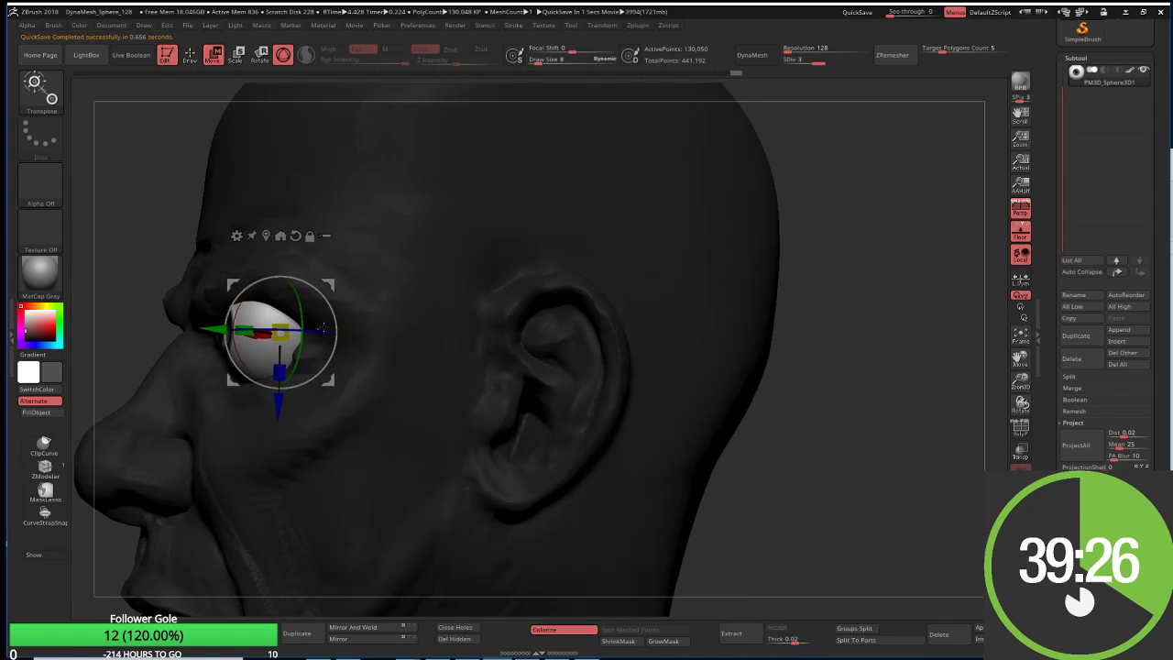
drag(28, 321, 18, 302)
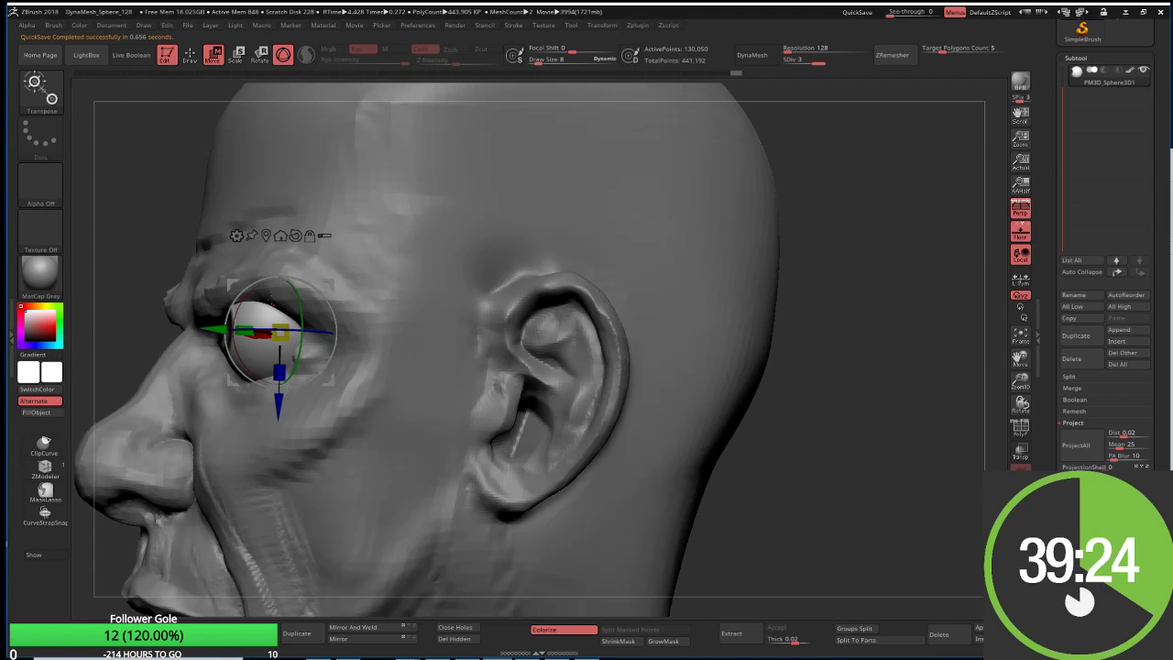
drag(213, 328, 235, 332)
mouse_move(854, 396)
mouse_down()
mouse_move(806, 334)
mouse_move(899, 337)
mouse_up()
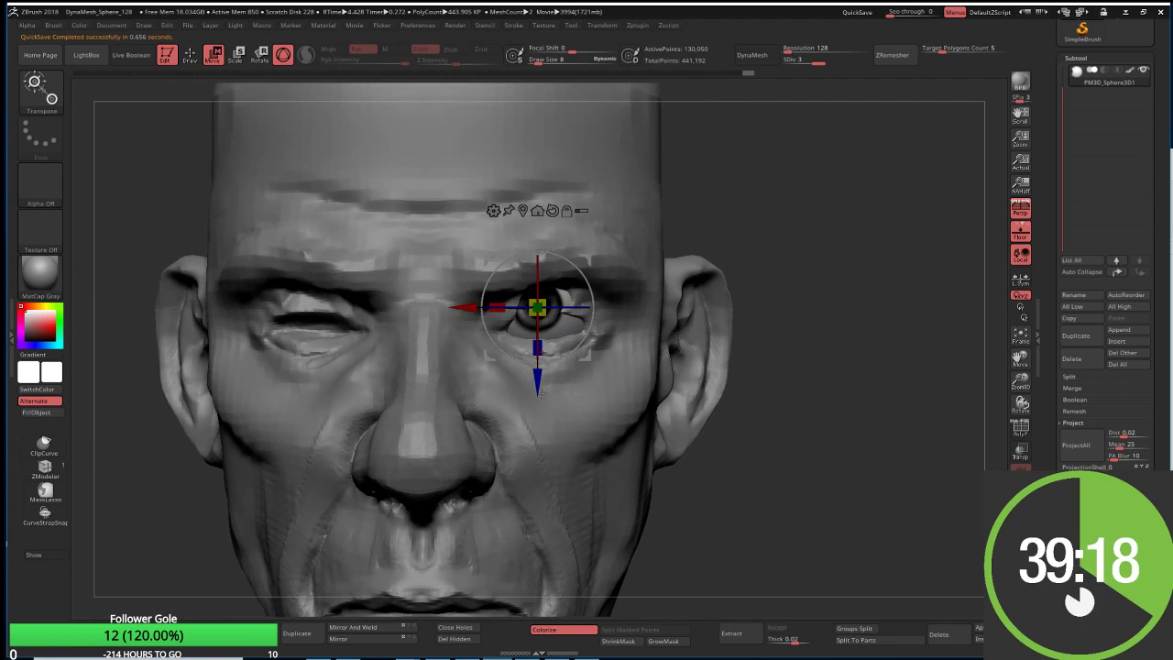
drag(537, 396, 536, 411)
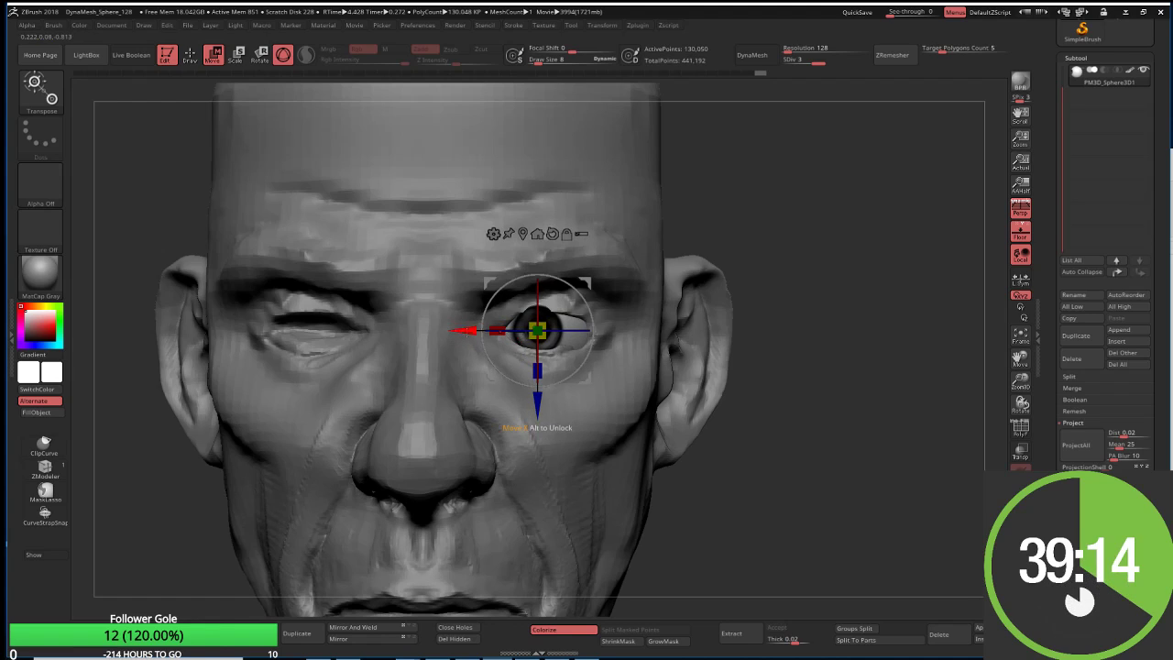
drag(461, 329, 467, 330)
Step: Scale the eyeball to fit the socket and fine-tune its depth and height
key(r)
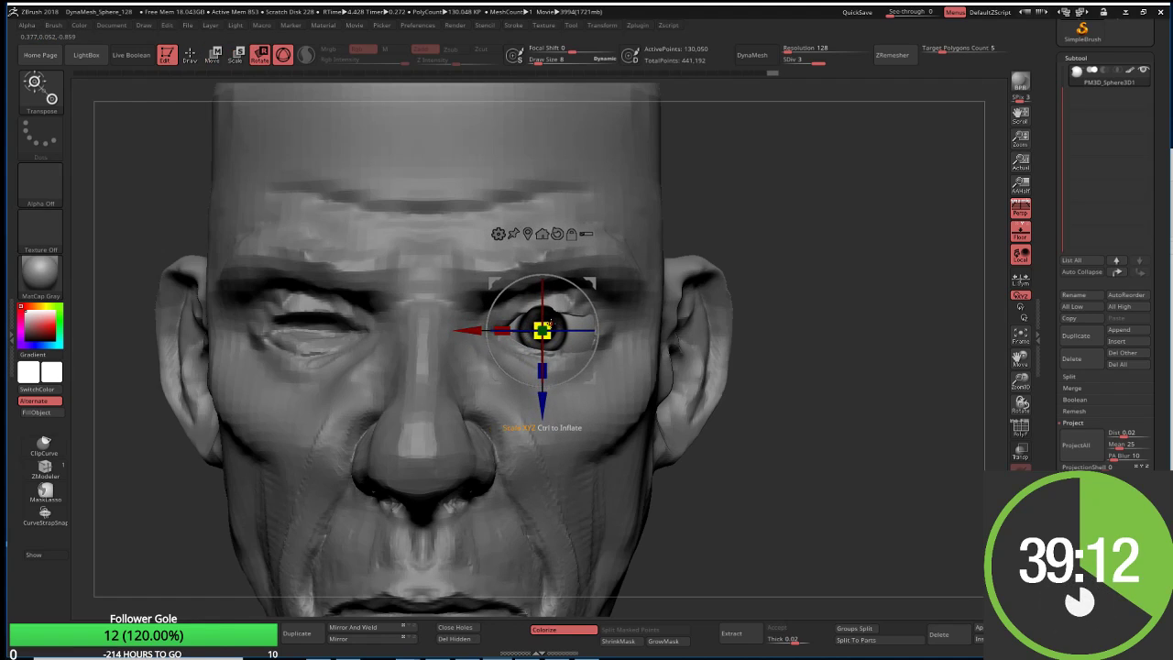
drag(542, 330, 541, 324)
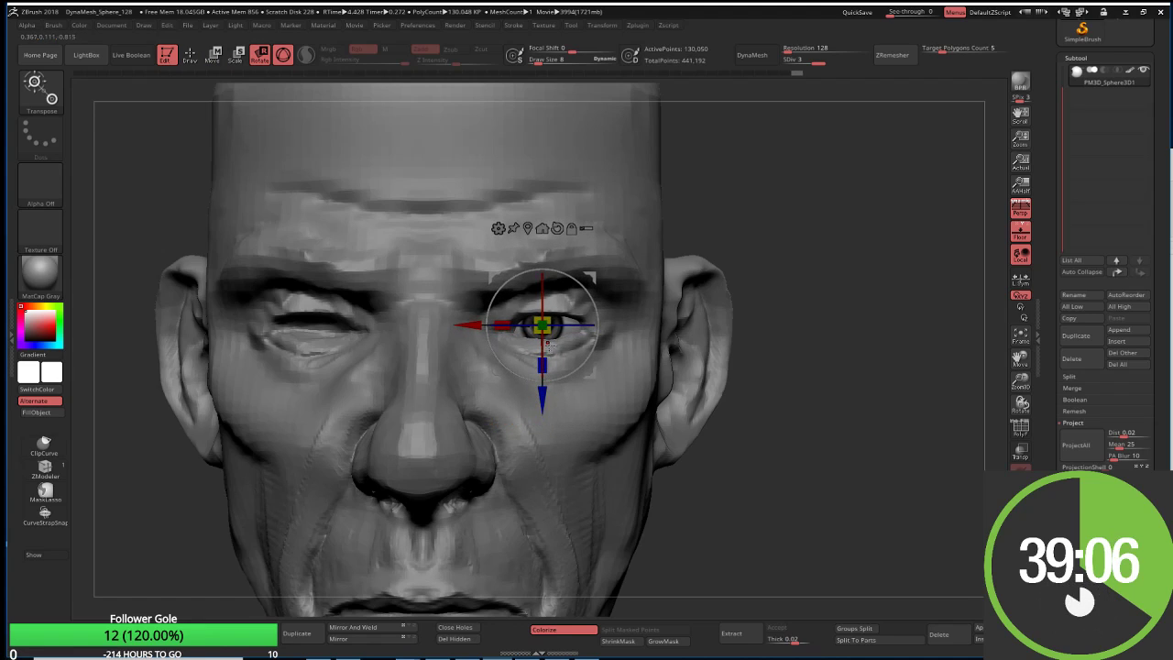
drag(542, 327, 545, 333)
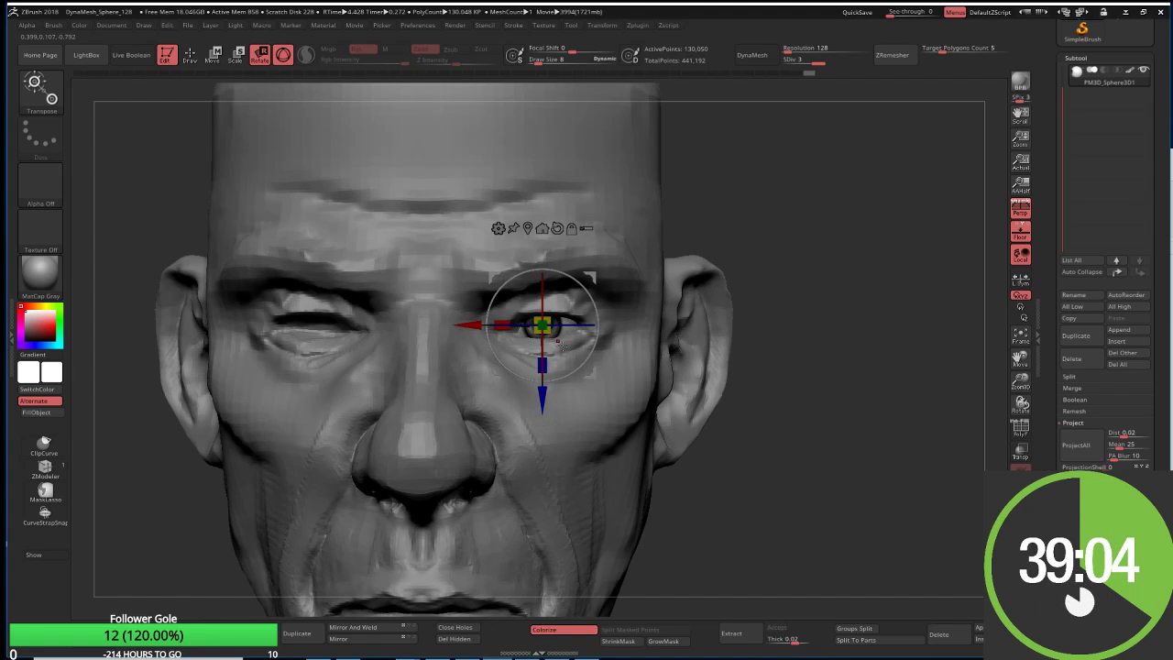
right_drag(562, 345, 466, 323)
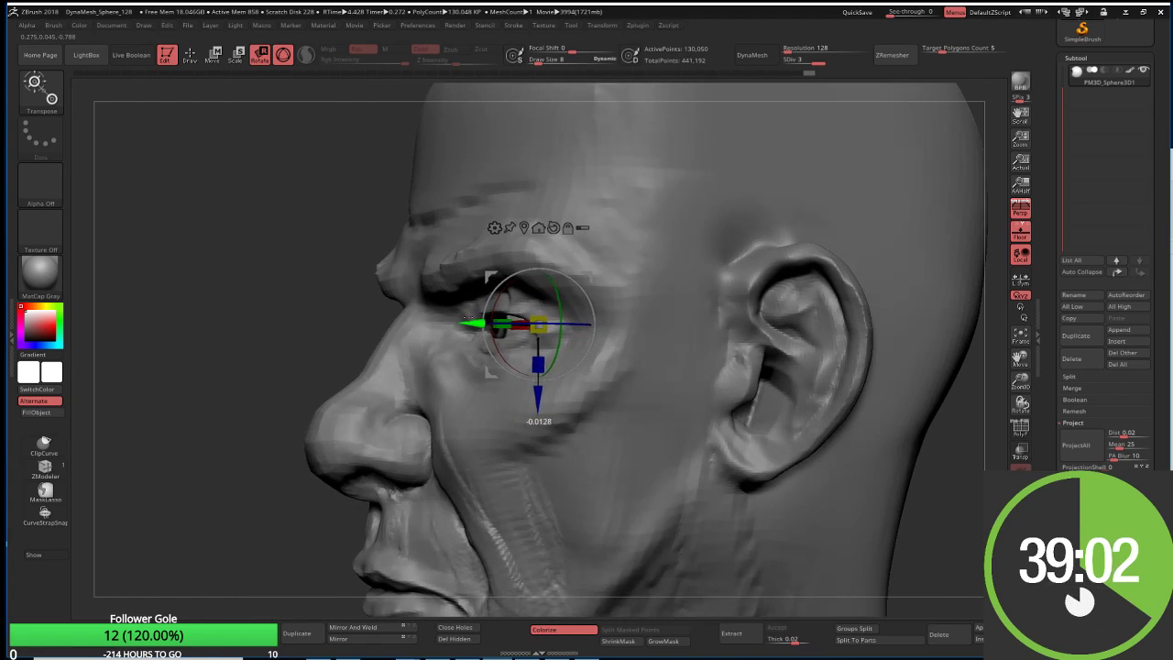
drag(463, 320, 460, 320)
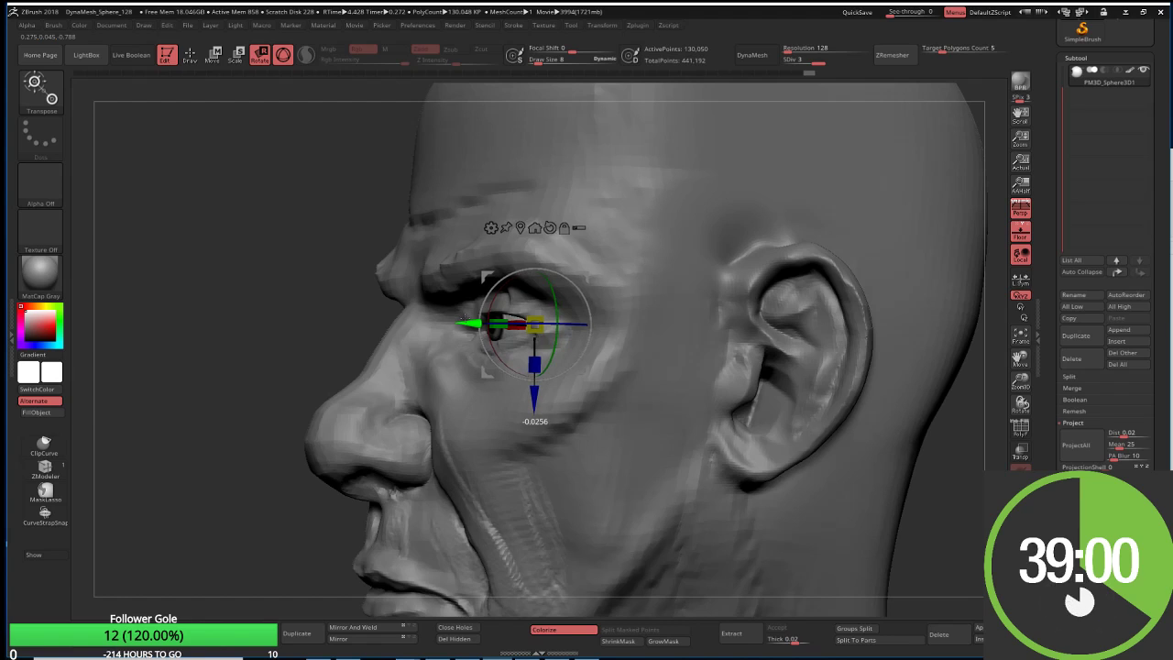
mouse_move(244, 332)
right_down()
mouse_move(297, 348)
mouse_move(754, 249)
right_up()
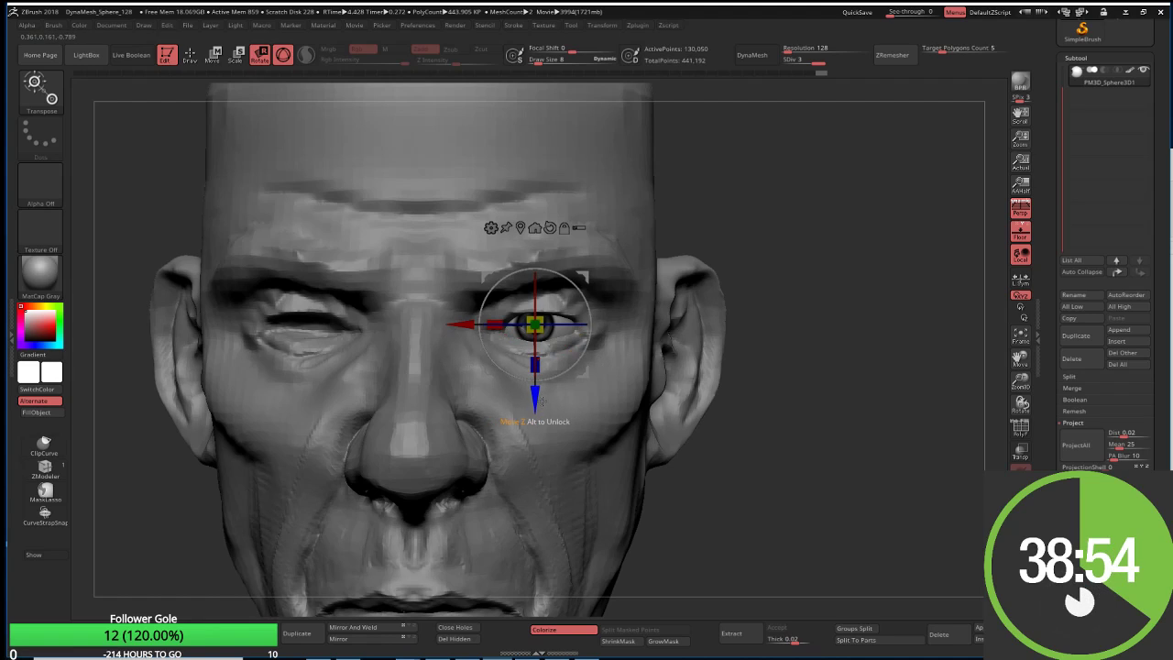
drag(534, 396, 534, 391)
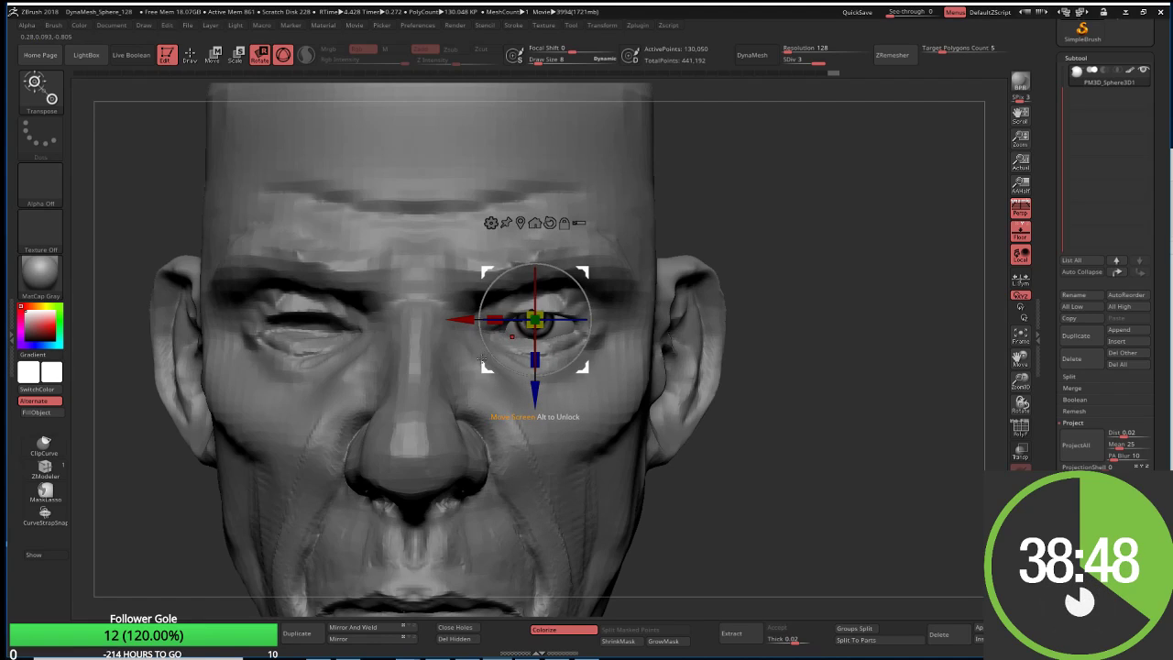
mouse_move(463, 320)
mouse_down()
mouse_move(490, 302)
mouse_move(455, 321)
mouse_up()
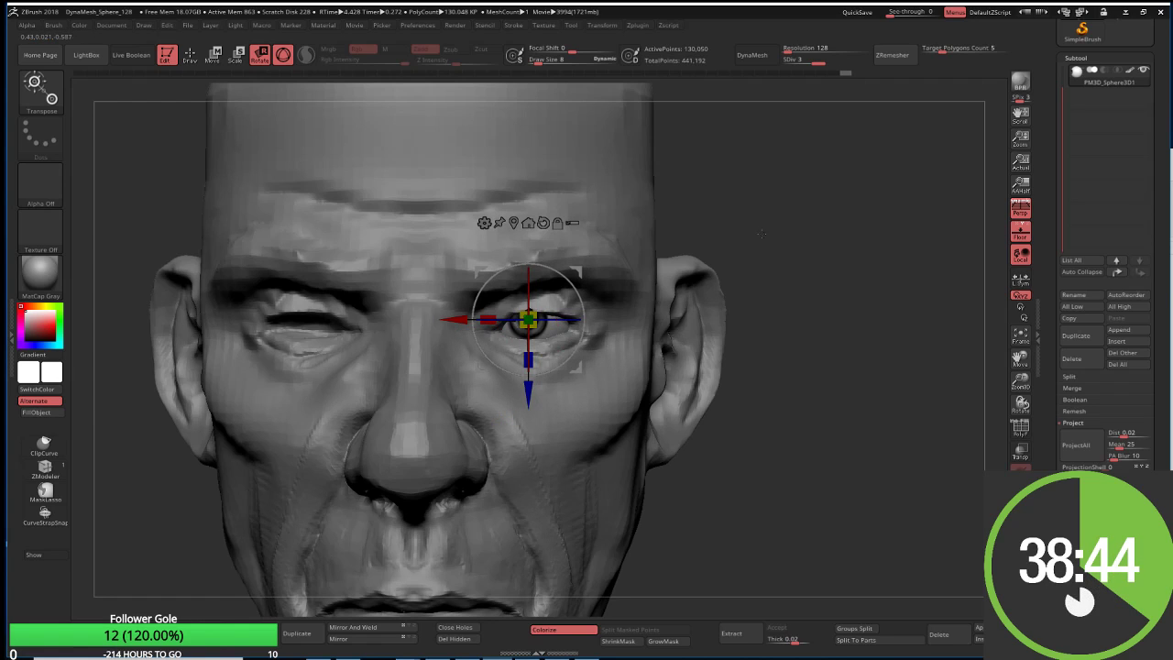
Step: Frame the head from the front and check the seated eyeball from several angles
mouse_move(761, 234)
mouse_down()
mouse_move(783, 193)
mouse_move(751, 275)
mouse_up()
key(space)
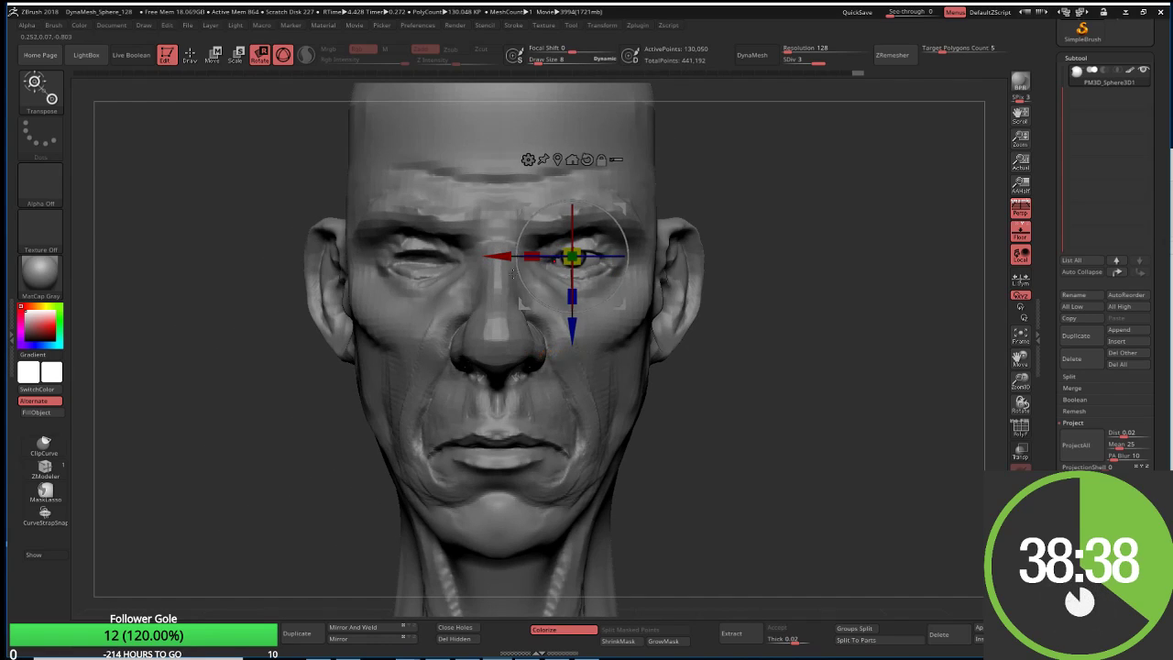
key(q)
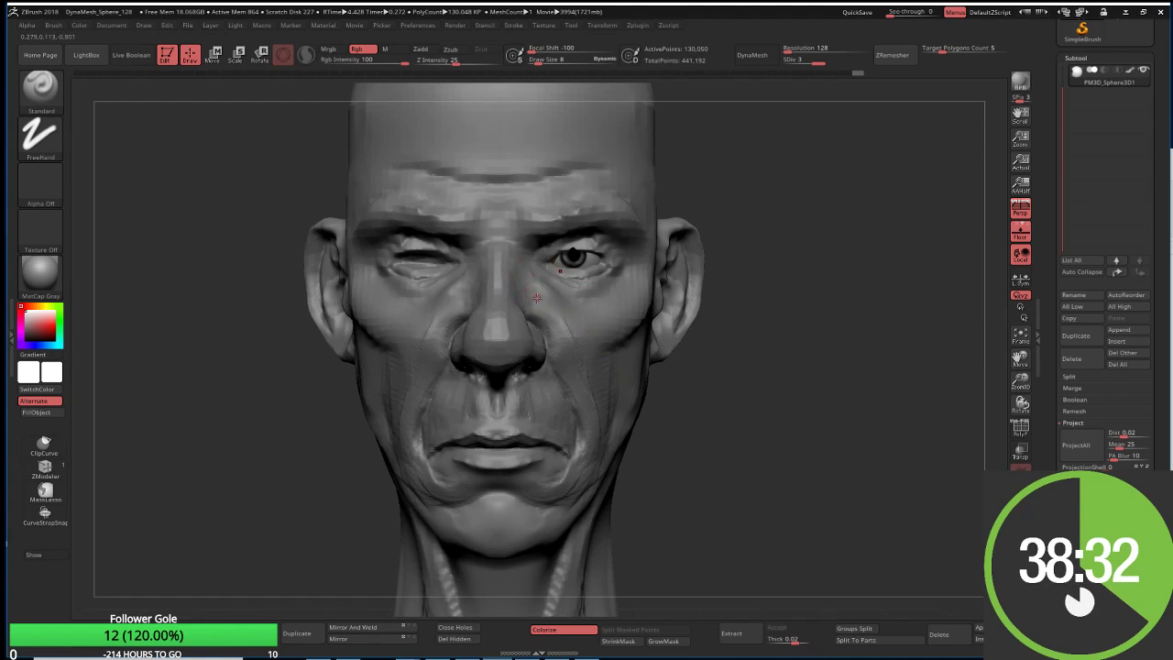
key(w)
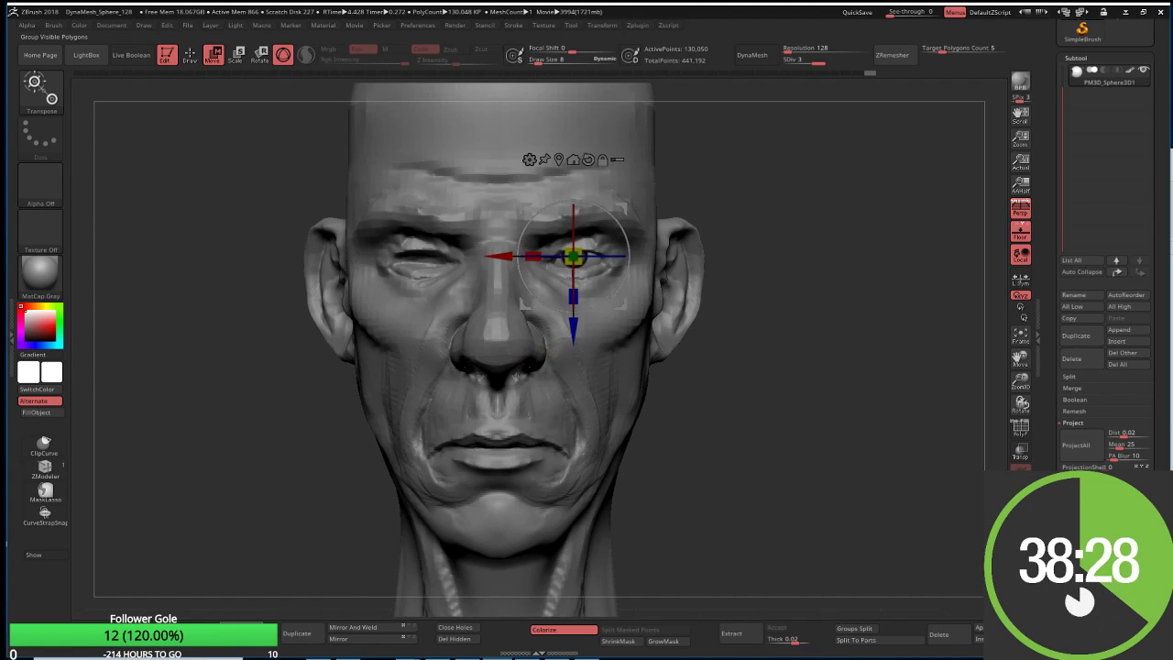
Step: Duplicate the eyeball subtool and mirror the copy into the opposite eye socket
click(1125, 557)
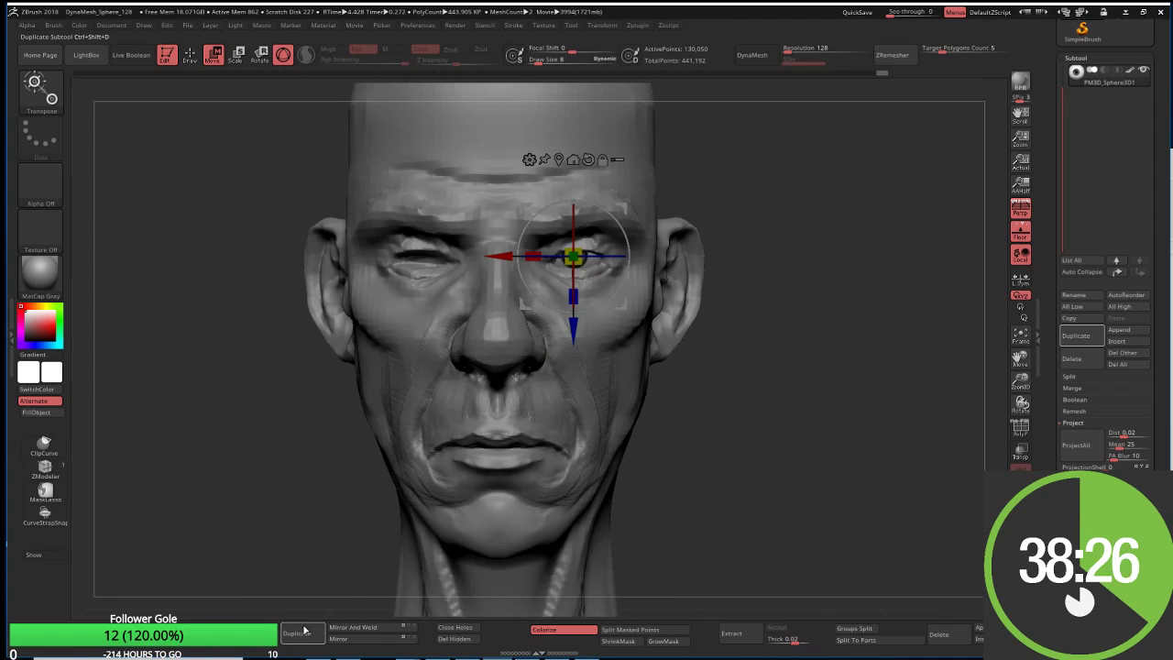
click(339, 638)
click(345, 631)
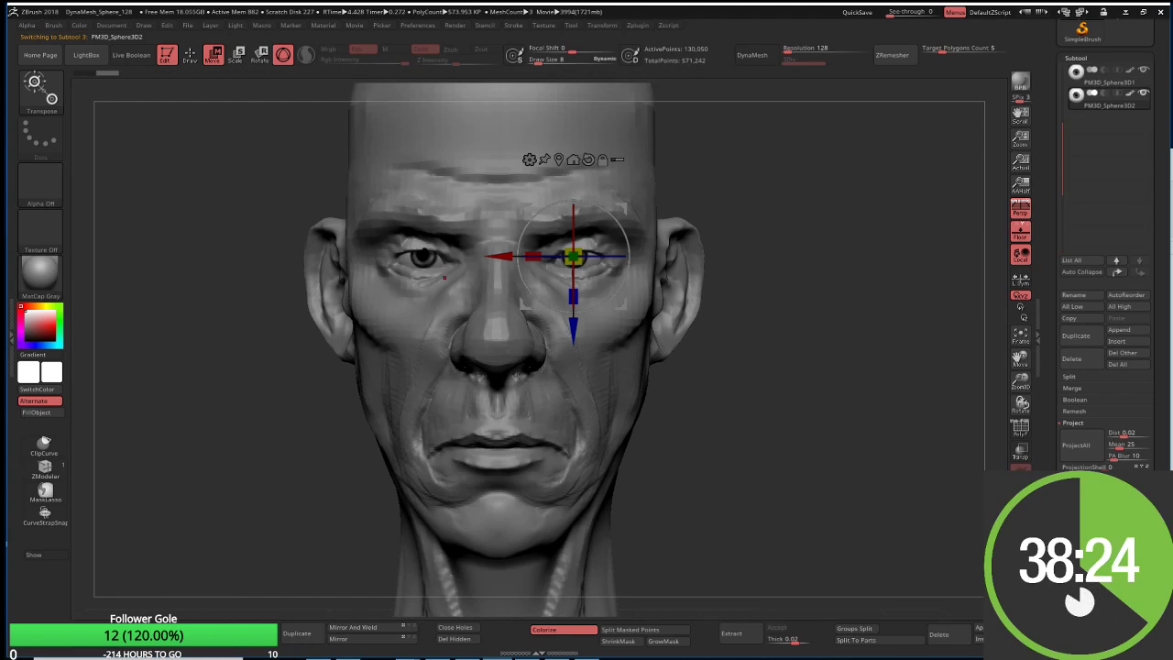
Step: Return to sculpting with the Move Topological brush (B-M-T)
key(q)
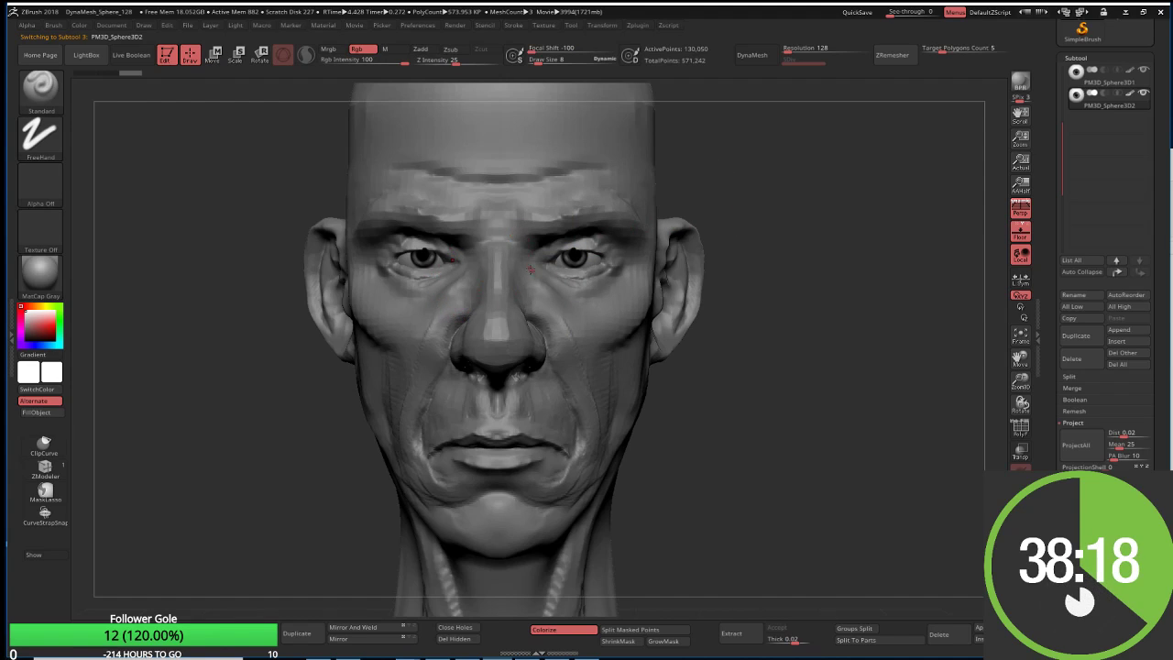
key(b)
key(m)
key(t)
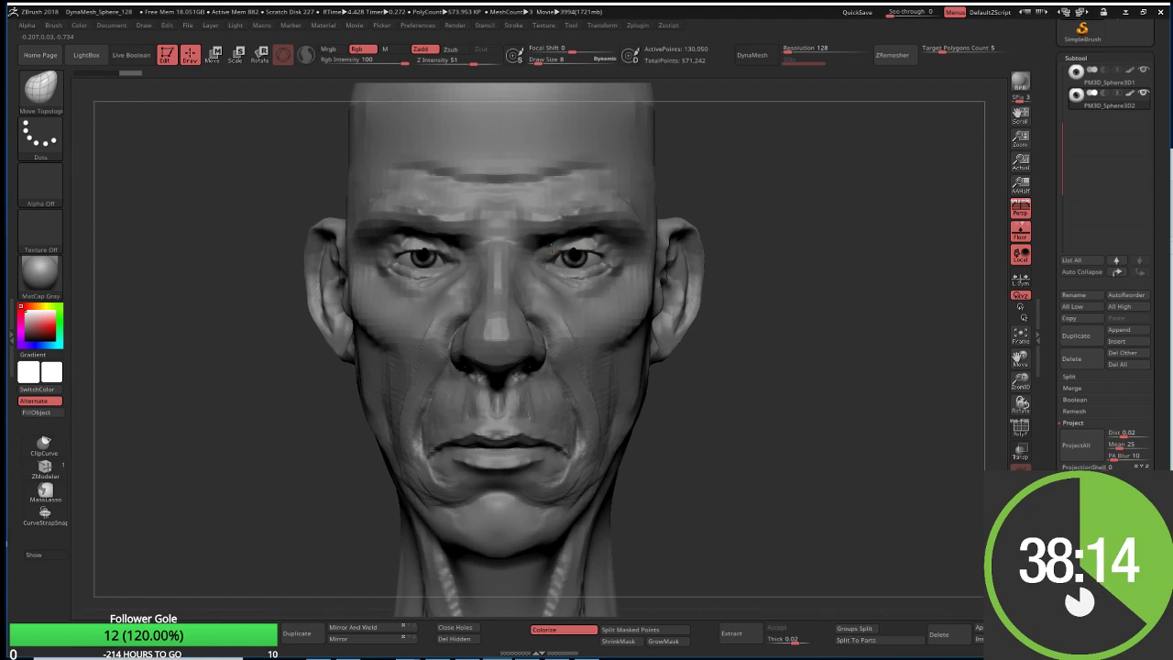
Step: Set up the ClayBuildup brush at size 28 on a close front view of the face
alt+right_drag(551, 250, 659, 281)
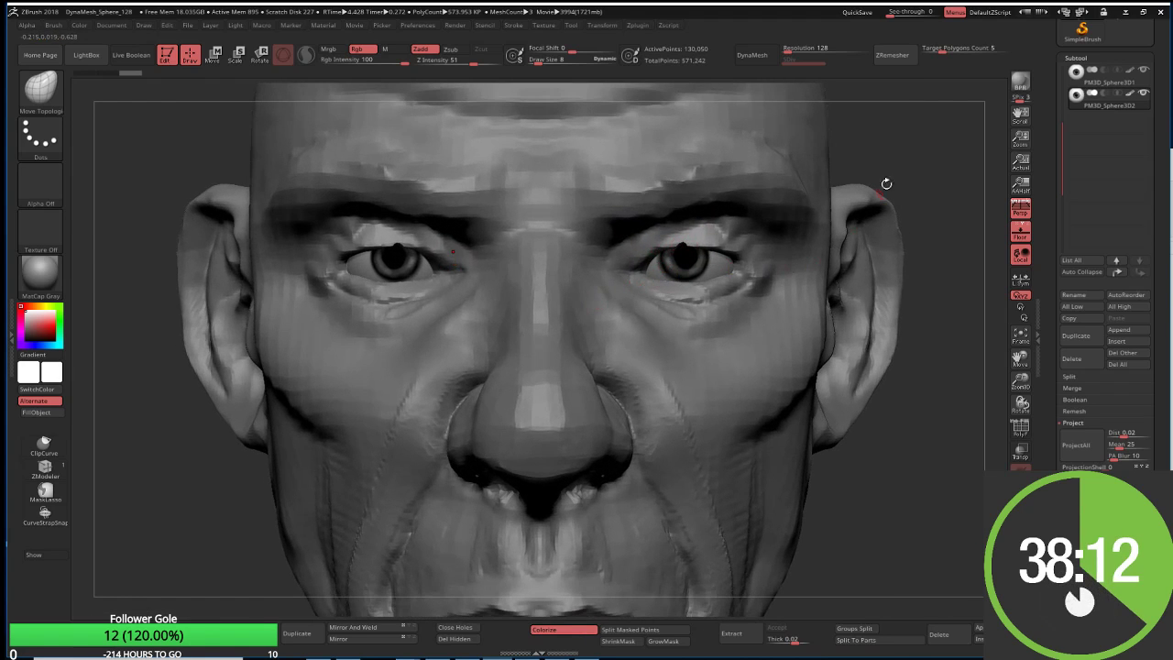
right_drag(884, 185, 644, 216)
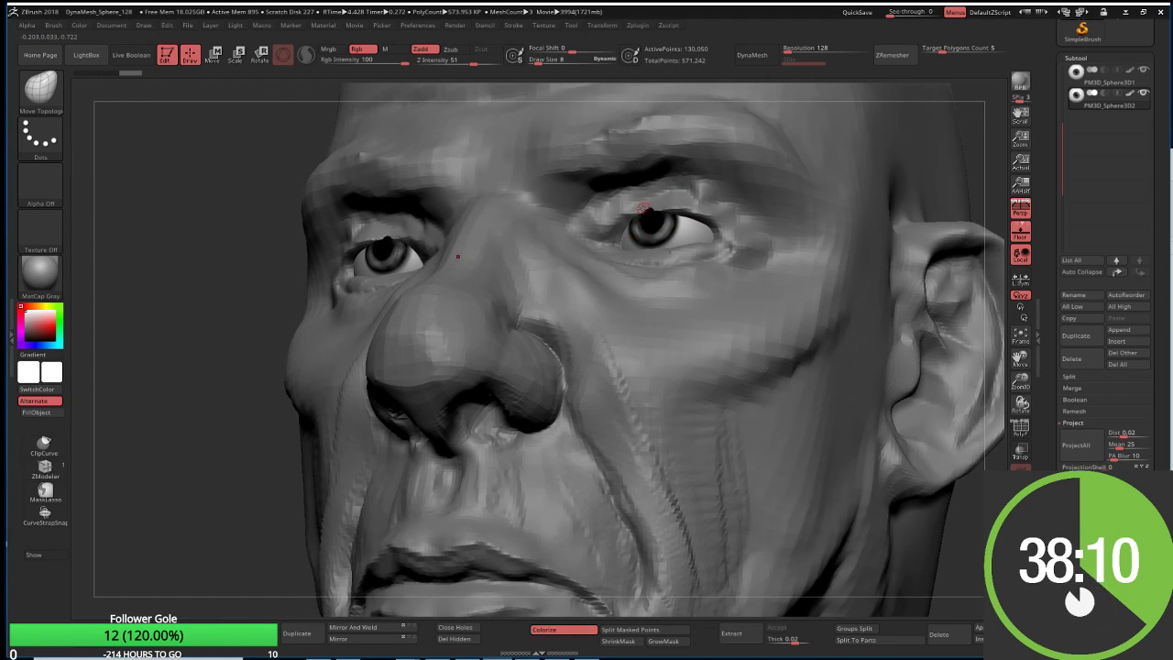
key(b)
key(c)
key(b)
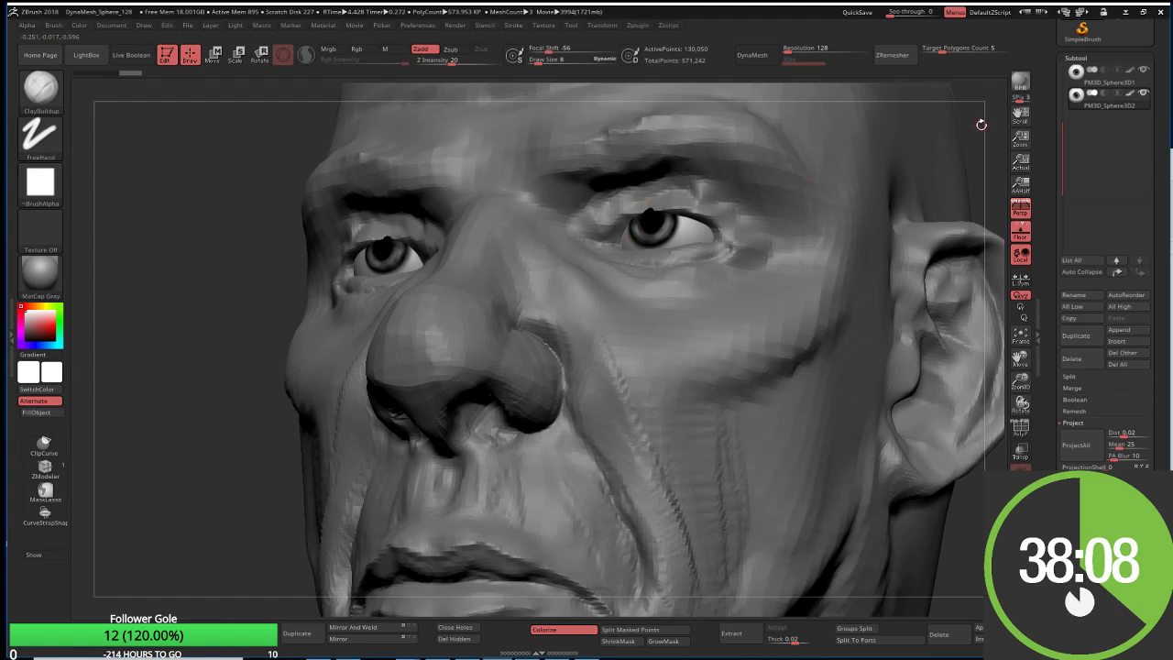
right_drag(980, 124, 644, 250)
key(s)
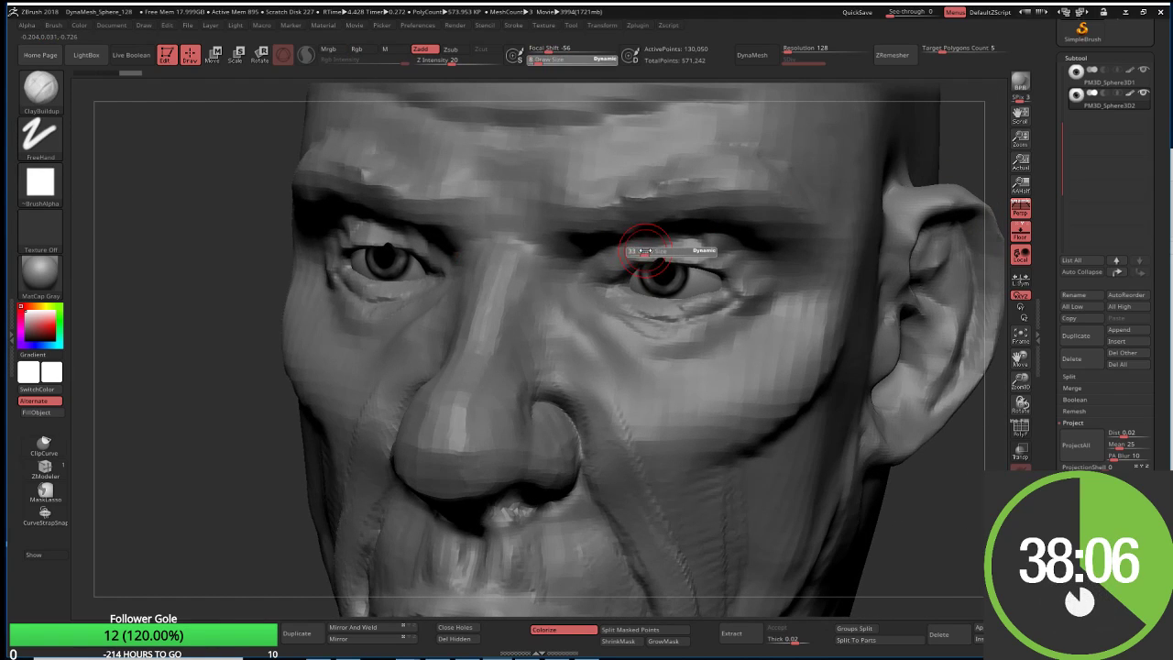
drag(644, 250, 647, 254)
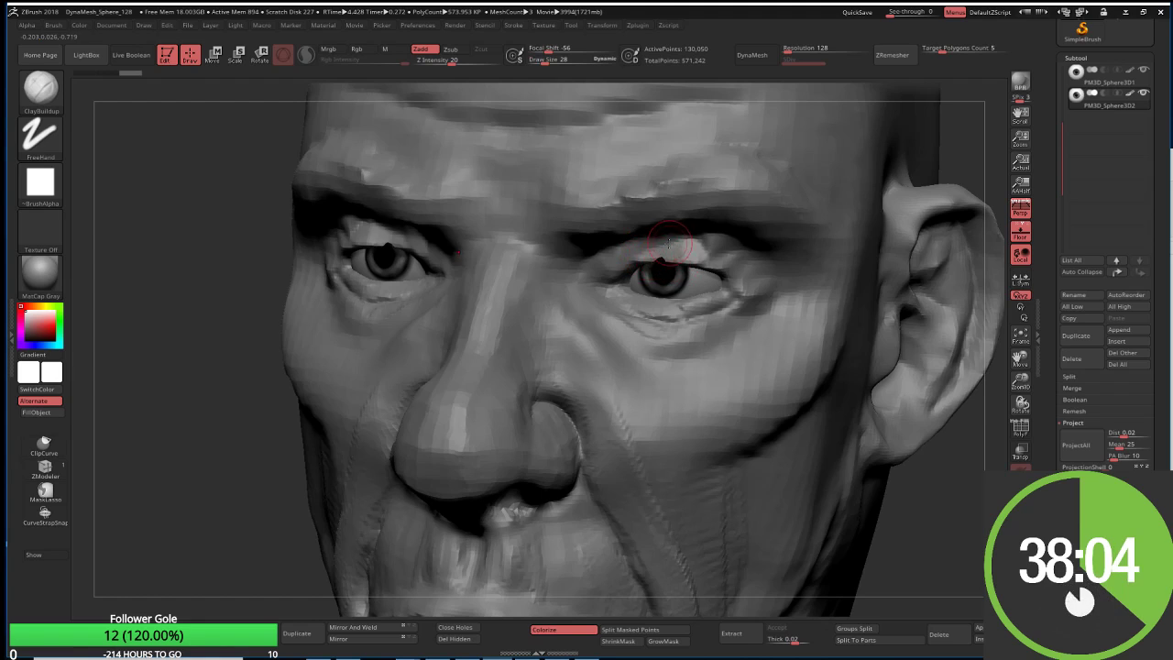
click(670, 242)
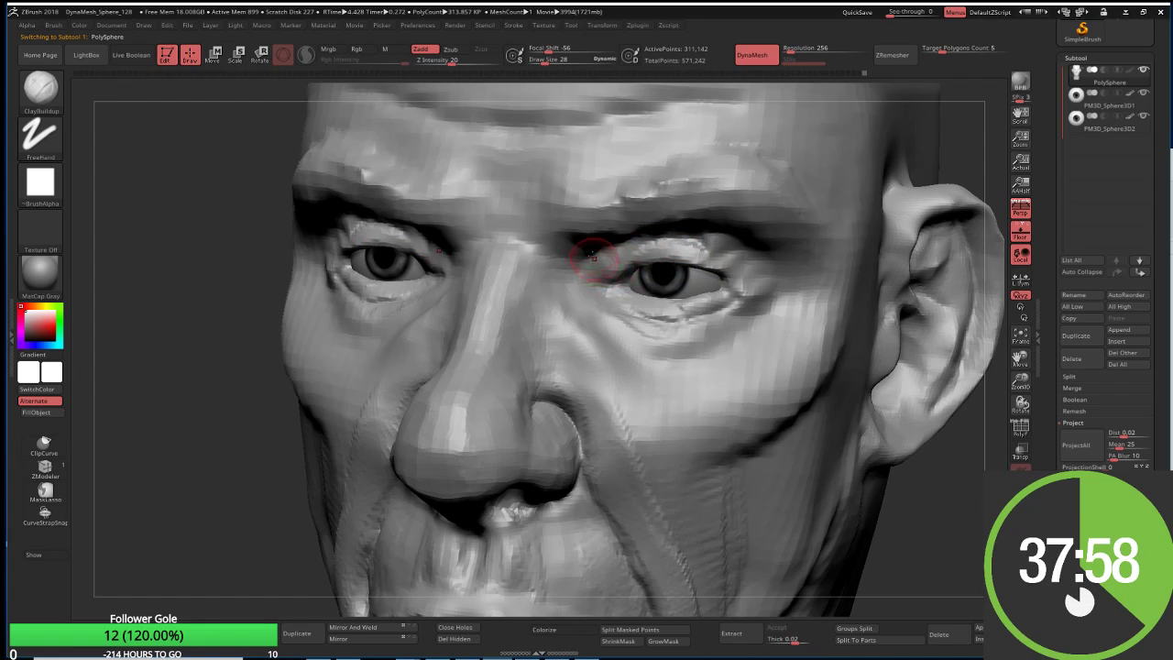
key(w)
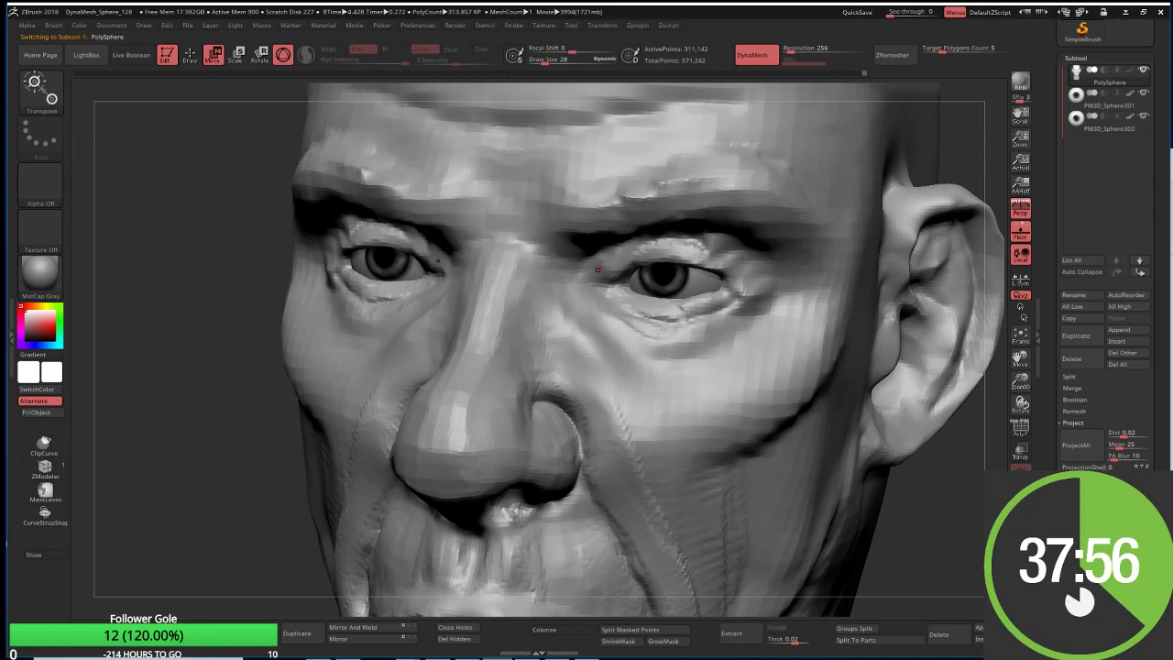
key(q)
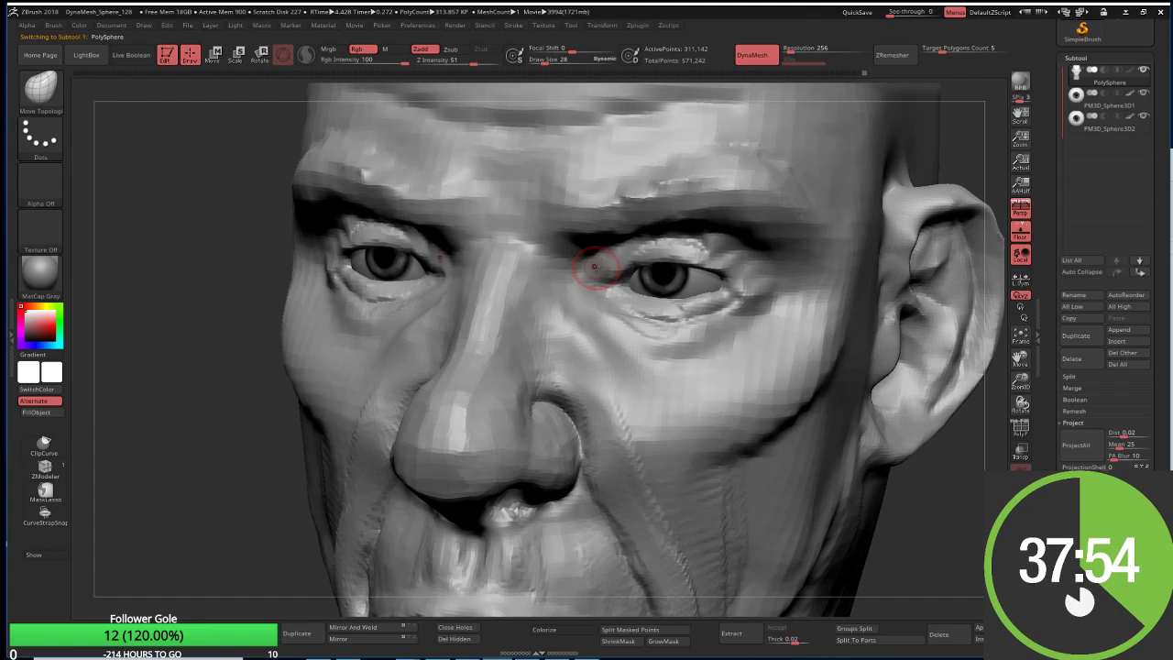
key(b)
key(c)
key(b)
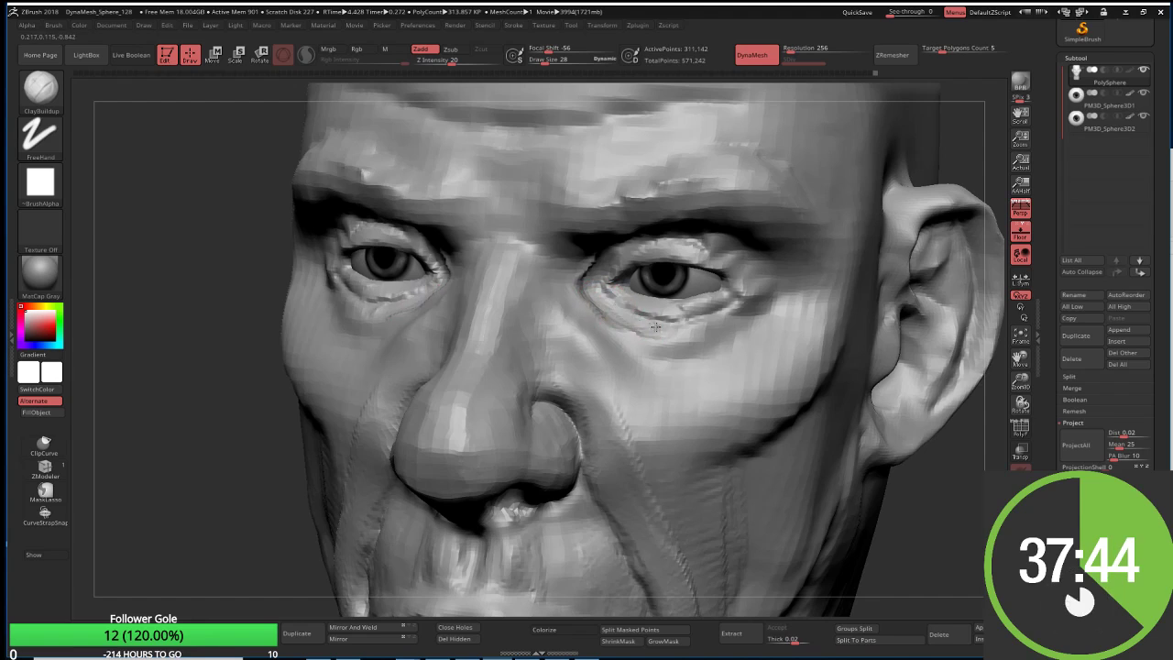
Step: Carve wrinkle creases under both eyes and refine the right lower eyelid
drag(600, 297, 689, 363)
mouse_move(616, 328)
mouse_down()
mouse_move(678, 380)
mouse_move(706, 372)
mouse_move(697, 339)
mouse_move(759, 327)
mouse_move(673, 322)
mouse_move(728, 322)
mouse_move(652, 365)
mouse_up()
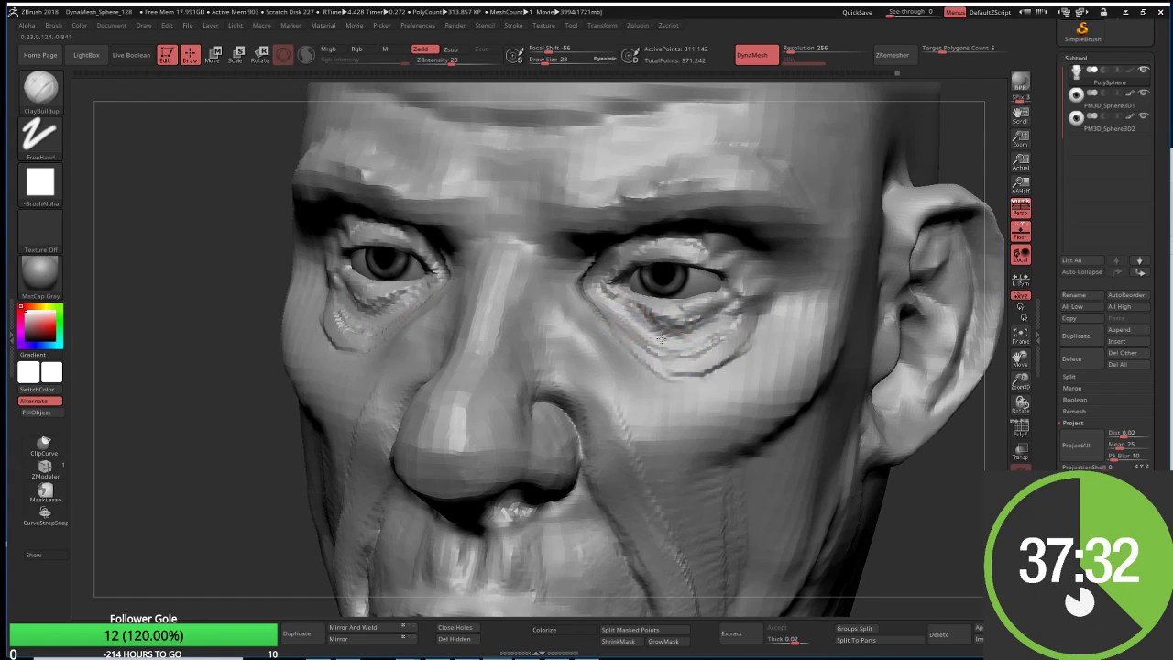
mouse_move(635, 314)
mouse_down()
mouse_move(693, 309)
mouse_move(706, 320)
mouse_move(676, 324)
mouse_move(609, 292)
mouse_up()
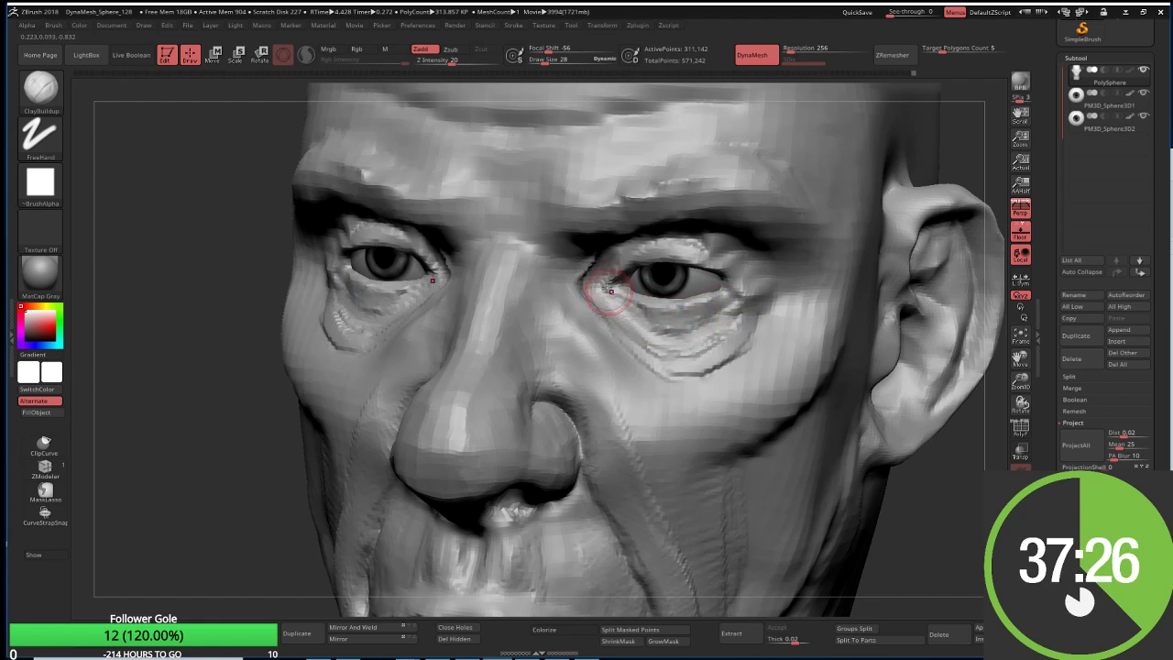
mouse_move(934, 501)
mouse_down()
mouse_move(934, 408)
mouse_move(916, 471)
mouse_up()
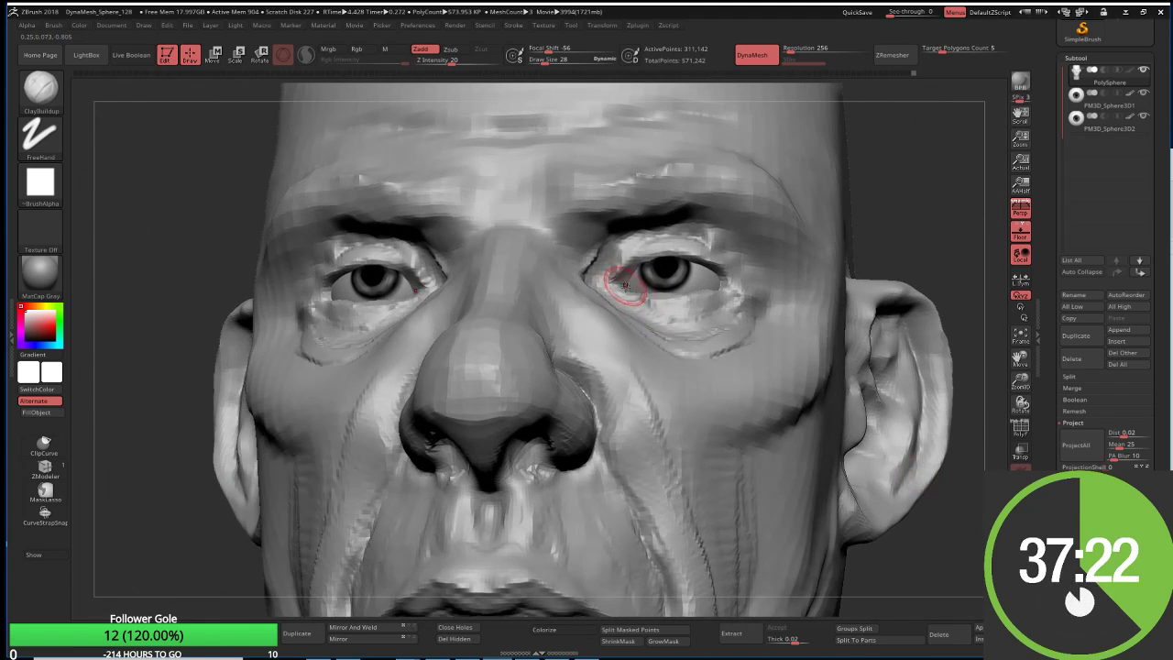
Step: Pull the inner corner of the right eye into shape with Move Topological
key(b)
key(m)
key(t)
mouse_move(877, 196)
mouse_down()
mouse_move(875, 184)
mouse_move(828, 186)
mouse_up()
mouse_move(579, 279)
mouse_down()
mouse_move(611, 299)
mouse_move(627, 282)
mouse_up()
drag(230, 280, 518, 349)
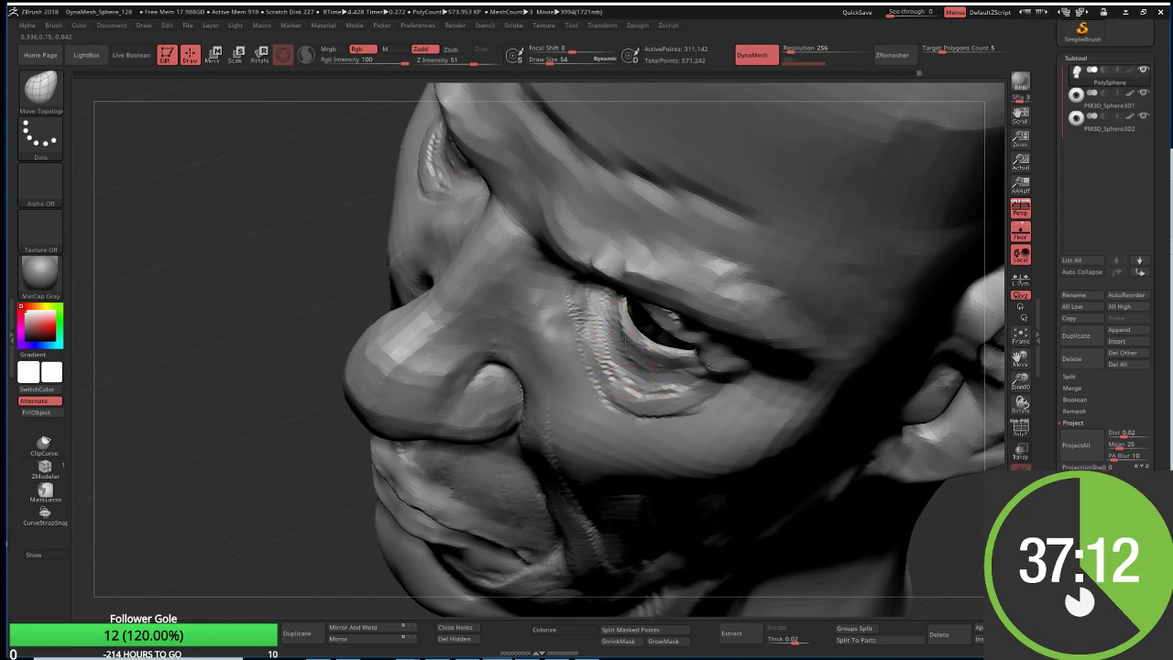
mouse_move(393, 419)
mouse_down()
mouse_move(266, 458)
mouse_move(205, 413)
mouse_move(248, 498)
mouse_move(281, 338)
mouse_move(392, 275)
mouse_up()
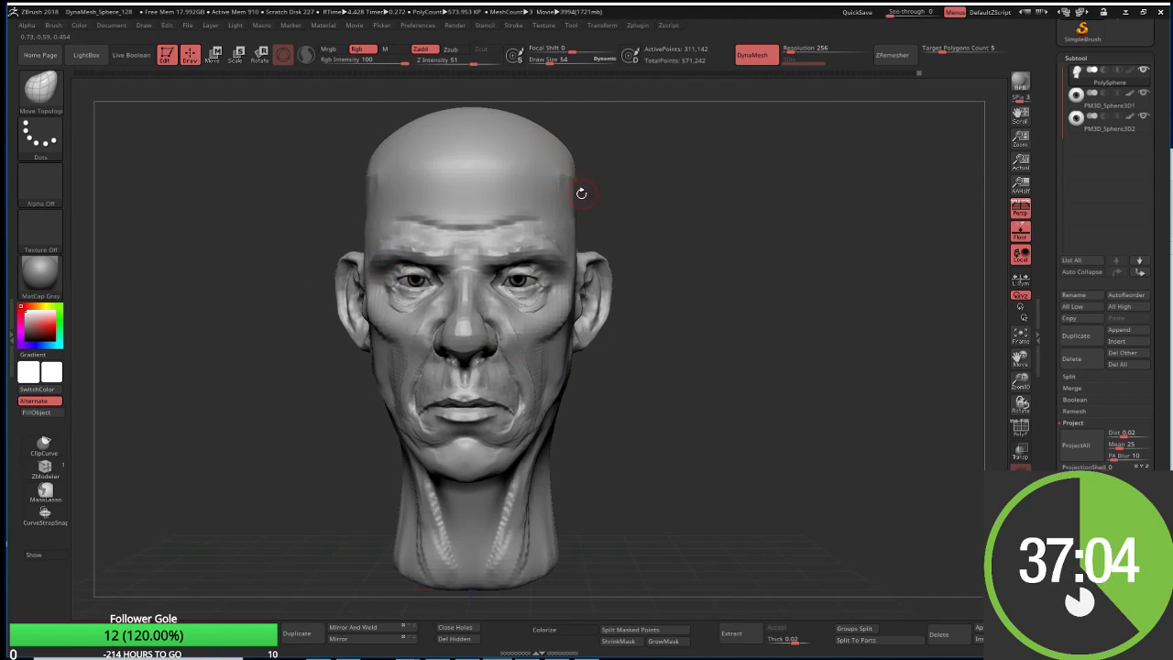
alt+drag(581, 193, 591, 237)
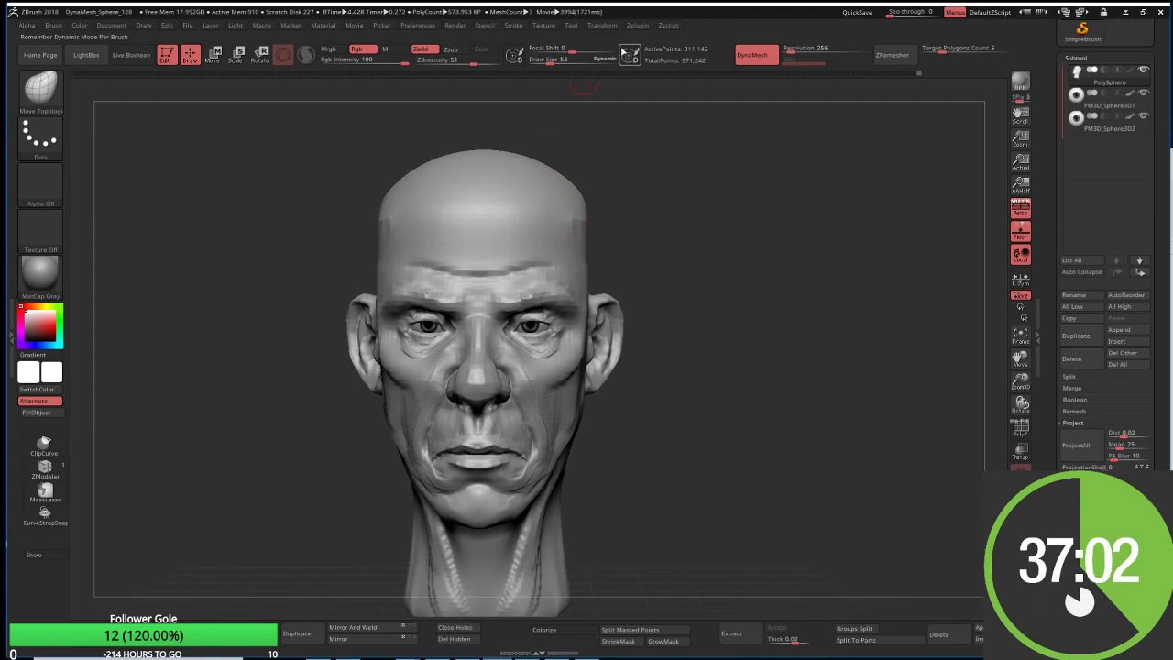
Step: Remesh the head with ZRemesher to about 12,642 points and enlarge the brush
click(893, 56)
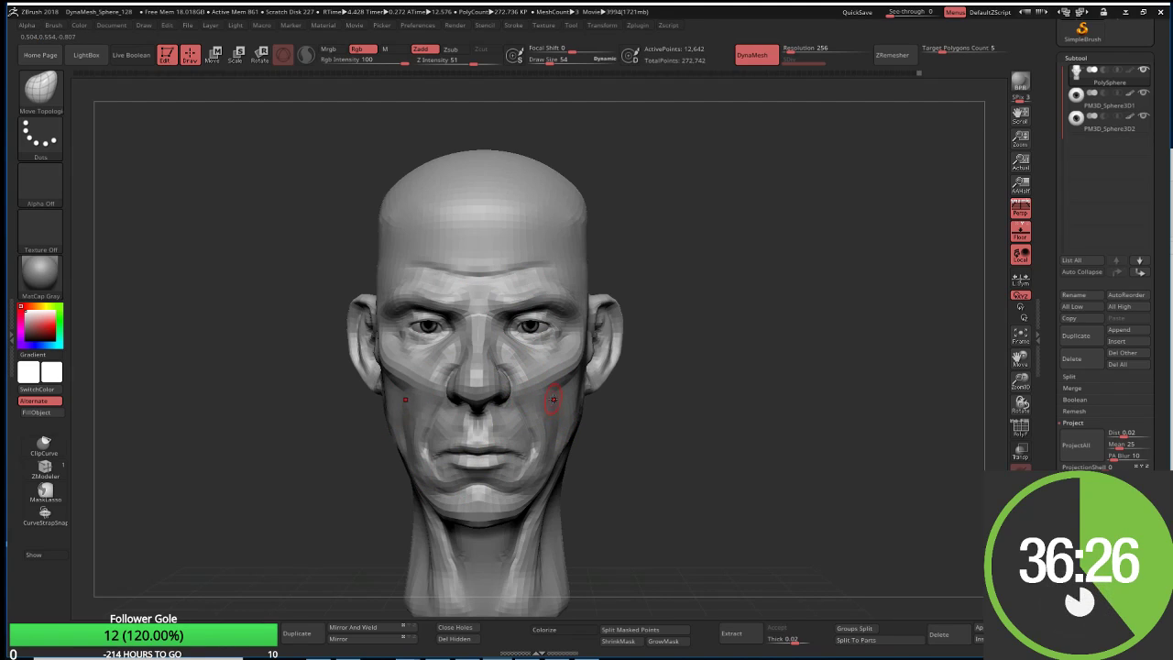
key(s)
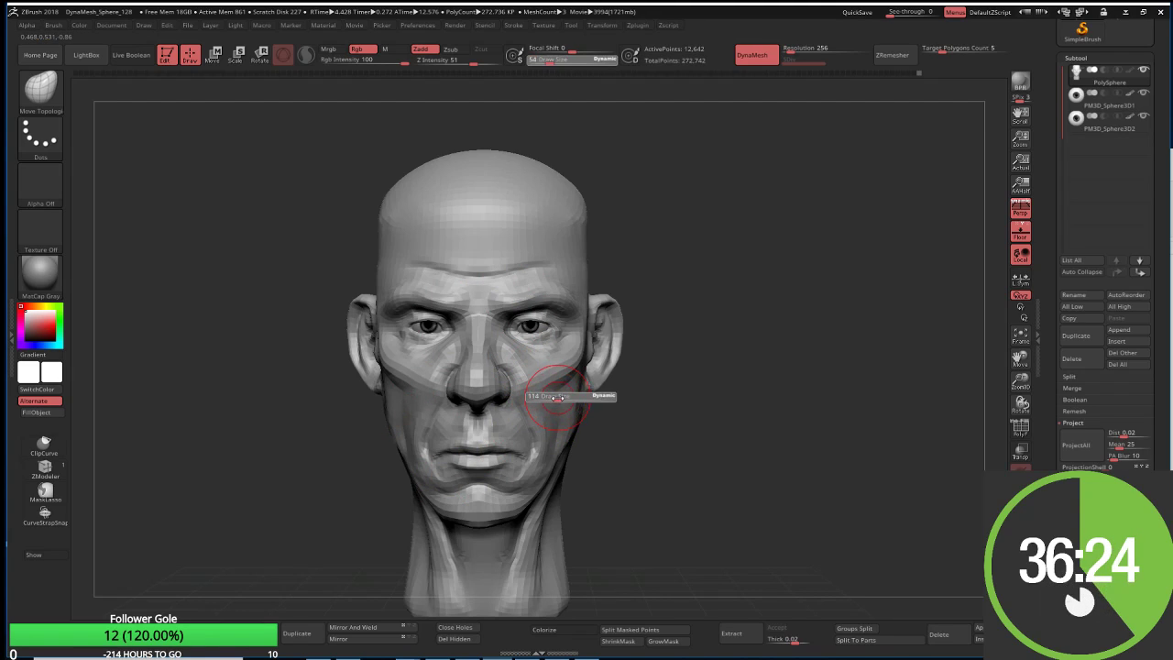
mouse_move(557, 397)
shift+mouse_down()
mouse_move(542, 379)
mouse_move(550, 388)
shift+mouse_up()
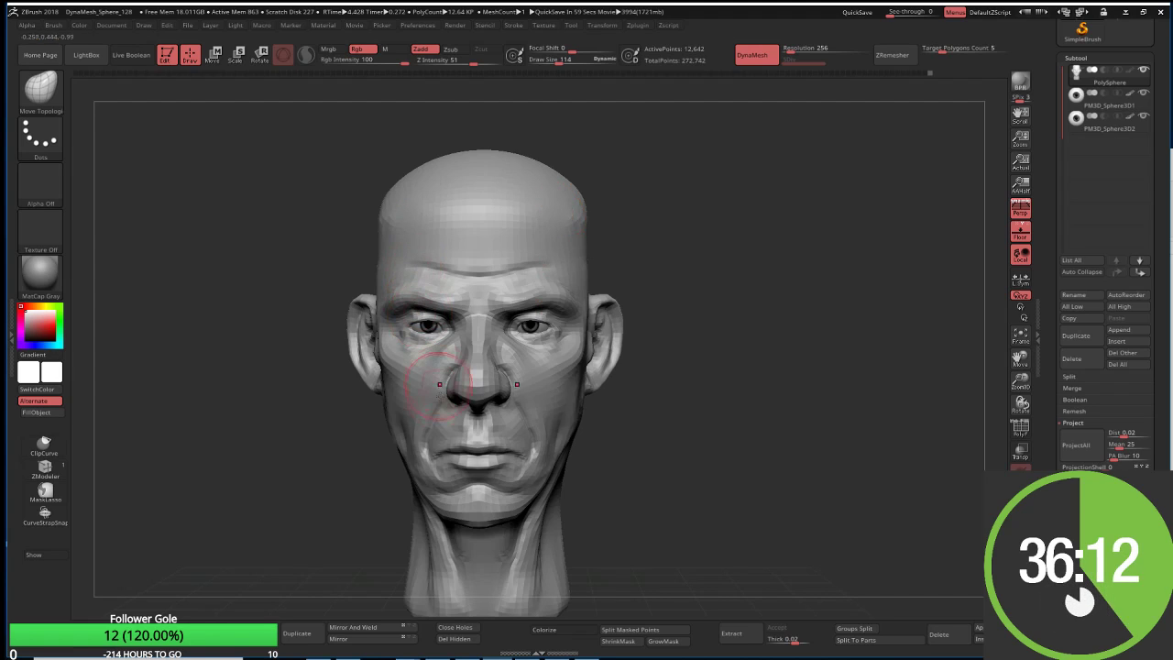
key(f)
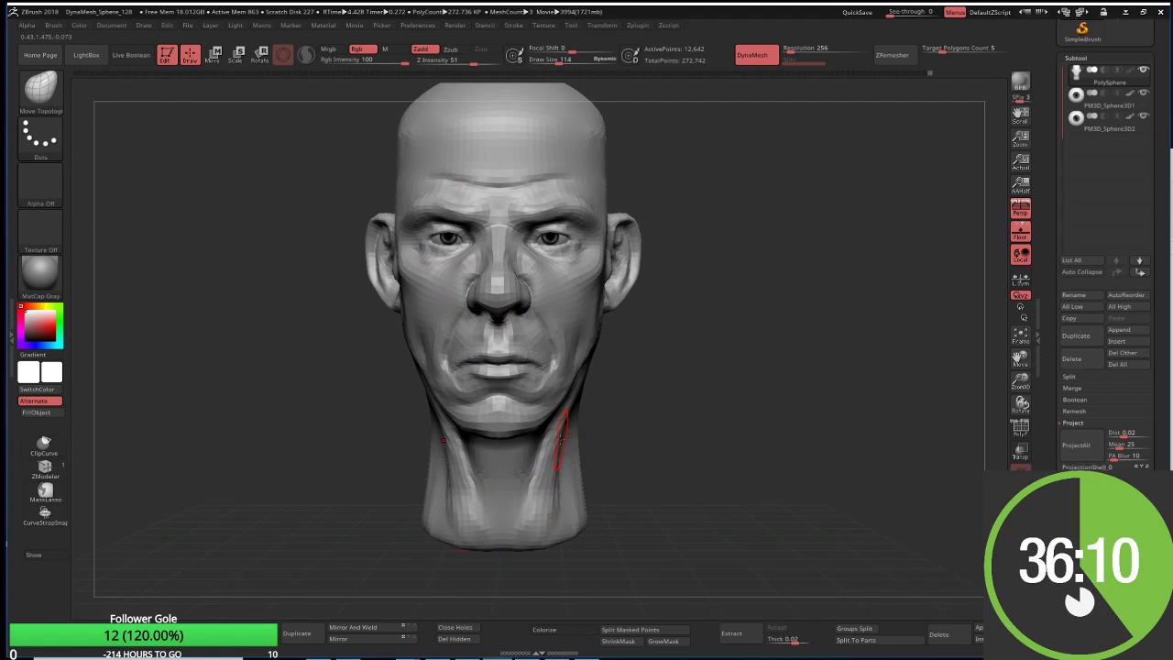
Step: Reshape the side of the neck with a 163-size brush and smooth its surface
key(s)
drag(562, 451, 568, 447)
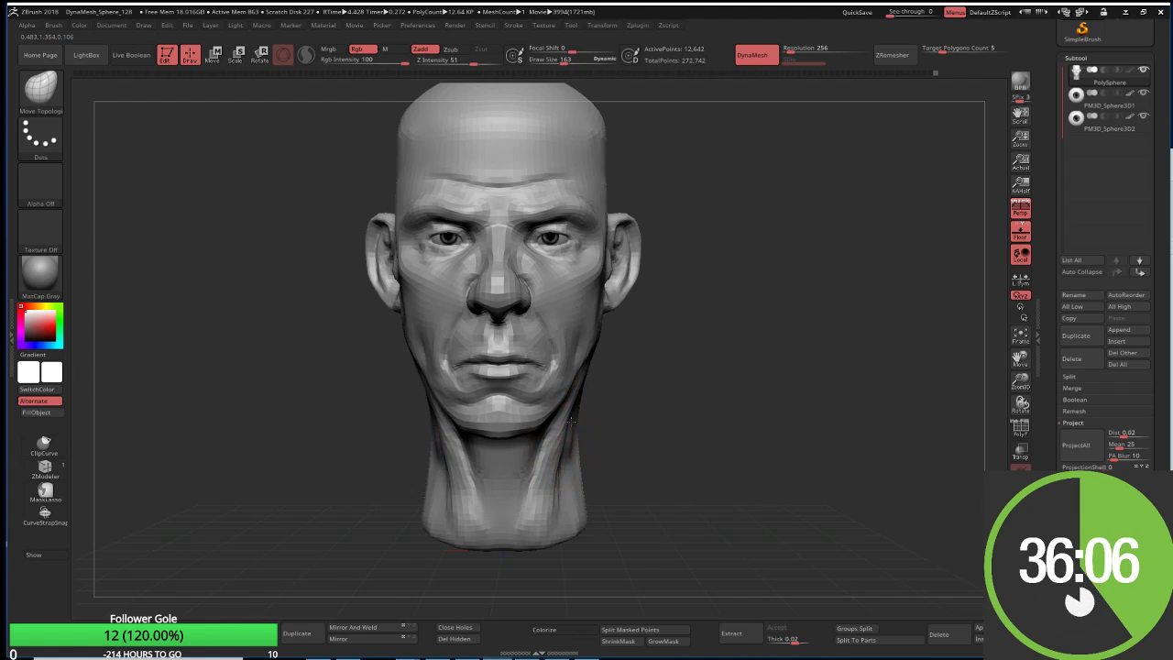
right_drag(570, 419, 571, 429)
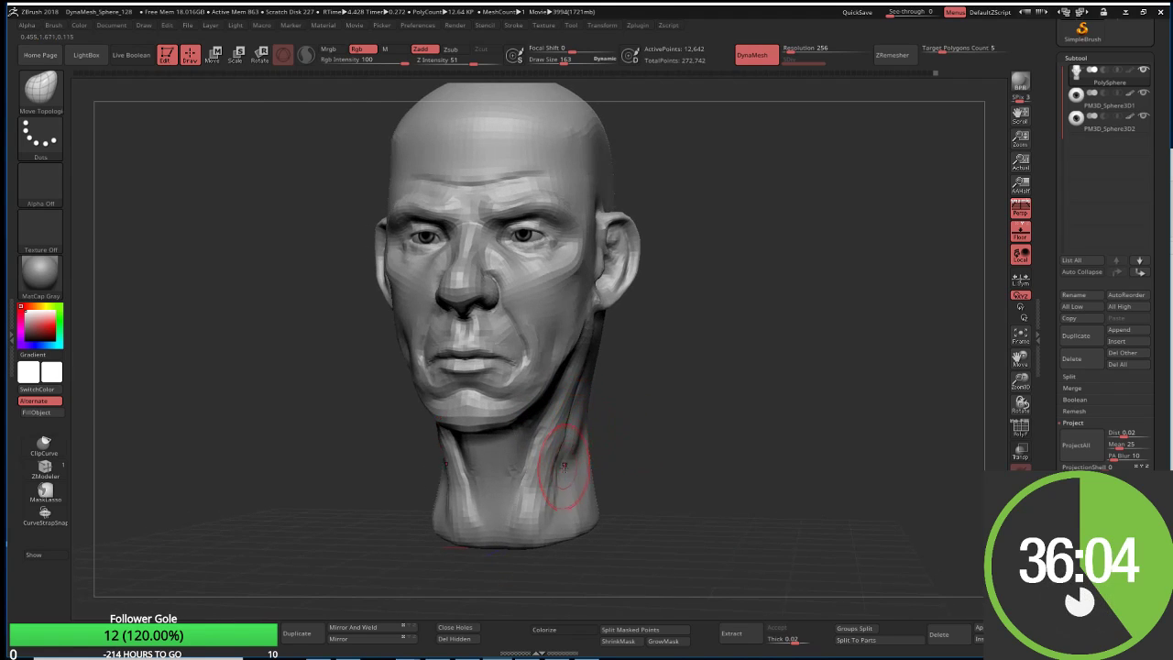
mouse_move(564, 465)
mouse_down()
mouse_move(545, 490)
mouse_move(591, 506)
mouse_up()
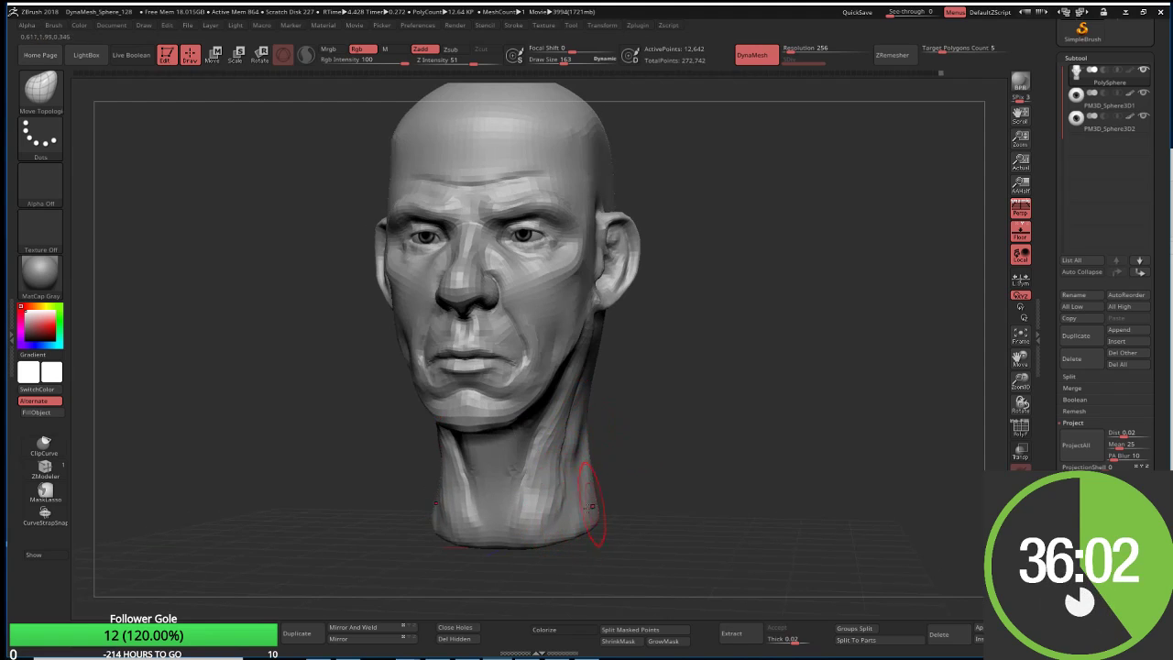
right_drag(591, 505, 563, 465)
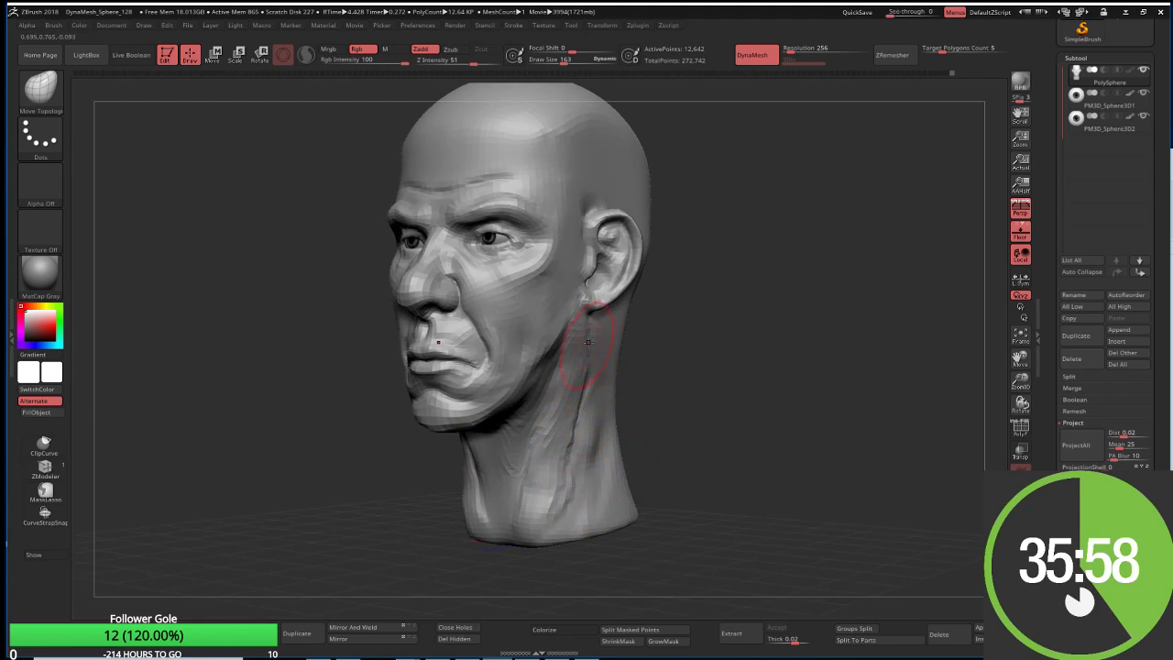
mouse_move(630, 346)
mouse_down()
mouse_move(597, 339)
mouse_move(794, 394)
mouse_move(720, 398)
mouse_up()
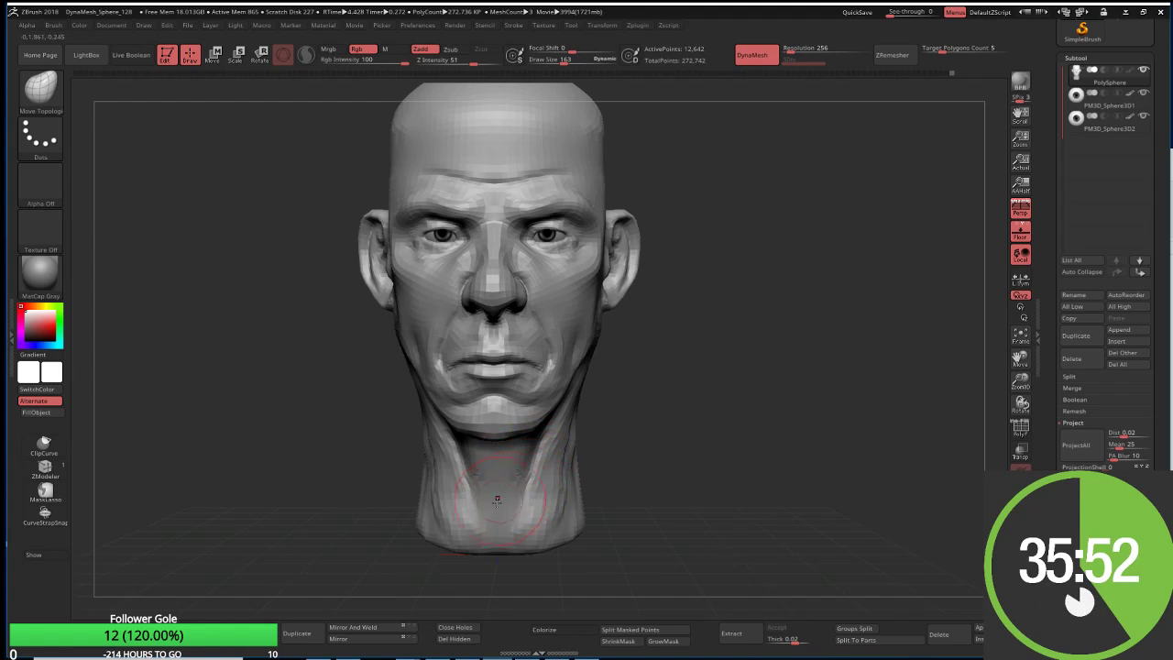
mouse_move(466, 471)
shift+mouse_down()
mouse_move(527, 510)
mouse_move(523, 523)
mouse_move(579, 489)
mouse_move(568, 491)
shift+mouse_up()
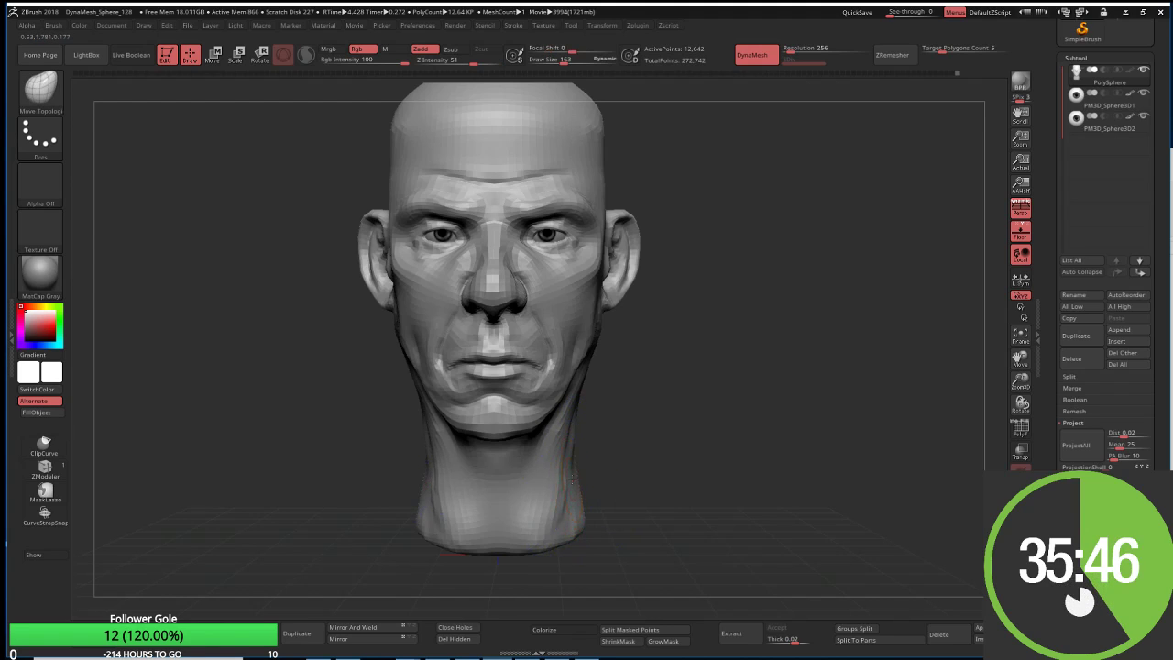
right_drag(574, 461, 597, 394)
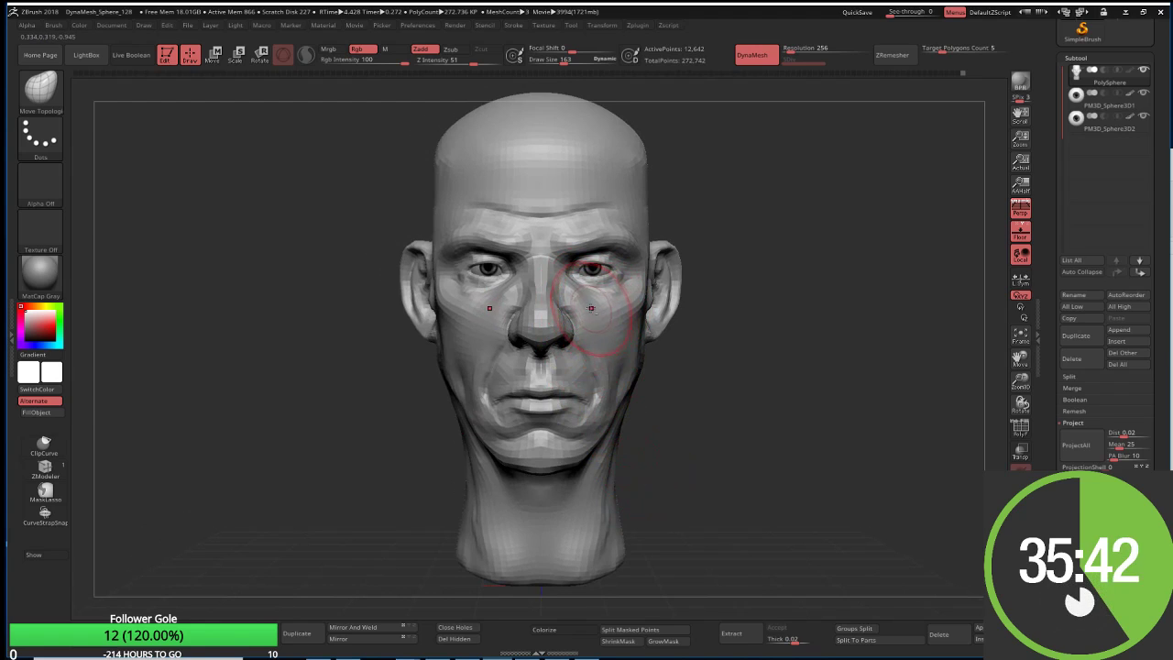
Step: Smooth the right cheek near the ear and along the jawline with a 77-size brush
alt+right_drag(591, 308, 587, 291)
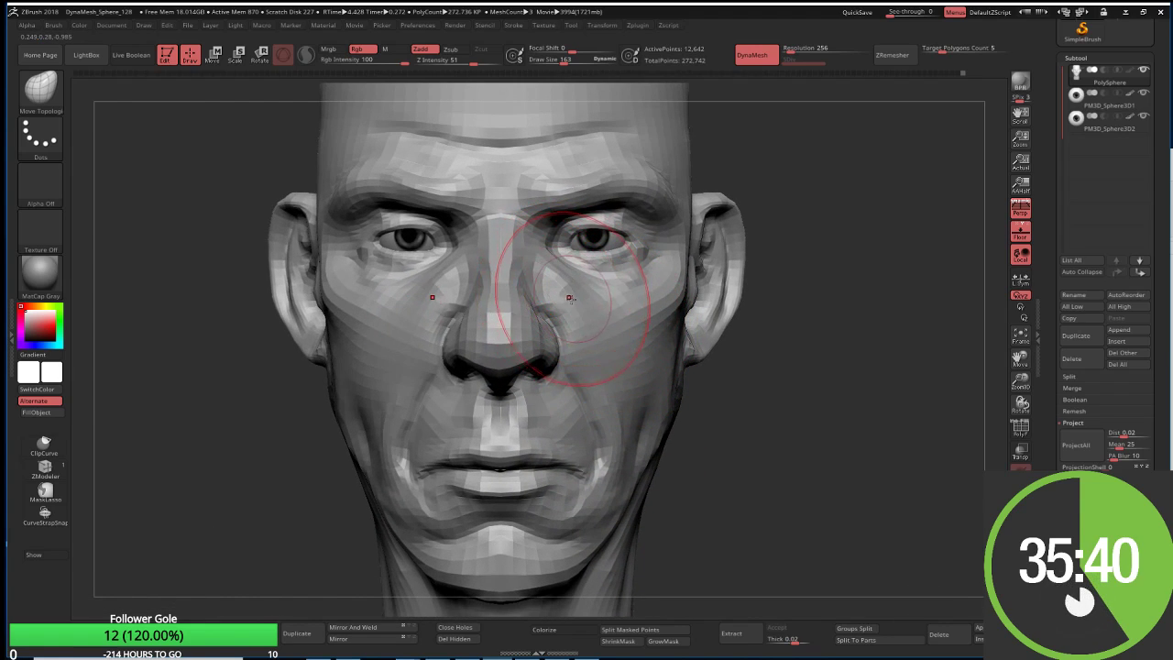
key(bracketleft)
key(bracketleft)
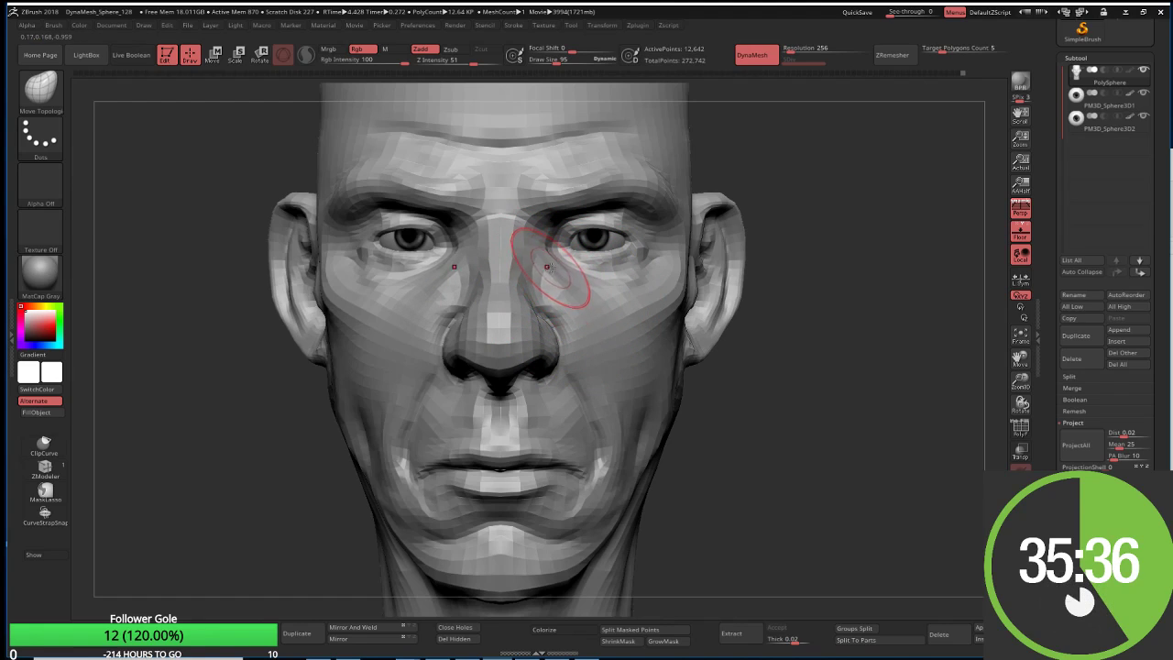
key(s)
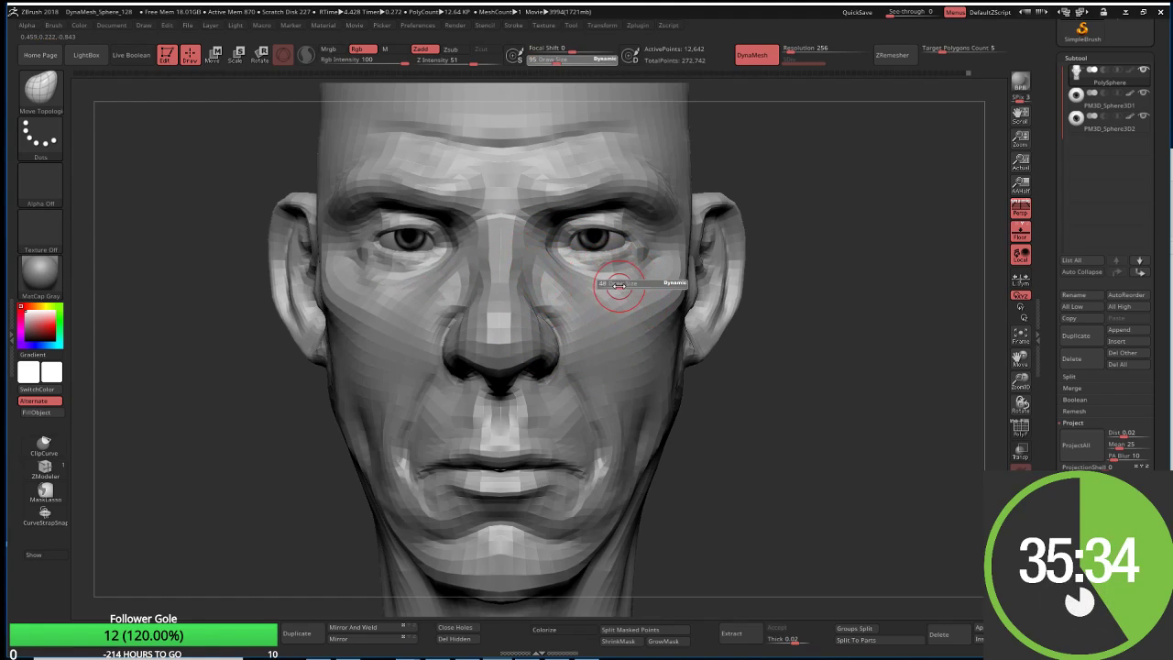
drag(619, 285, 608, 286)
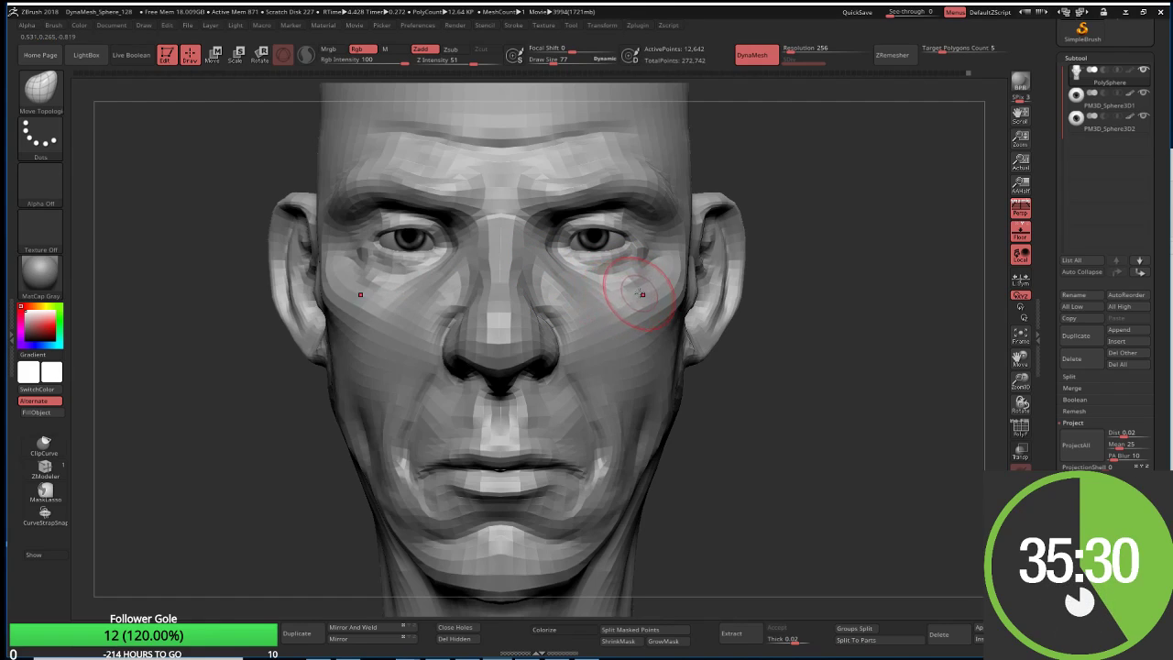
key(shift)
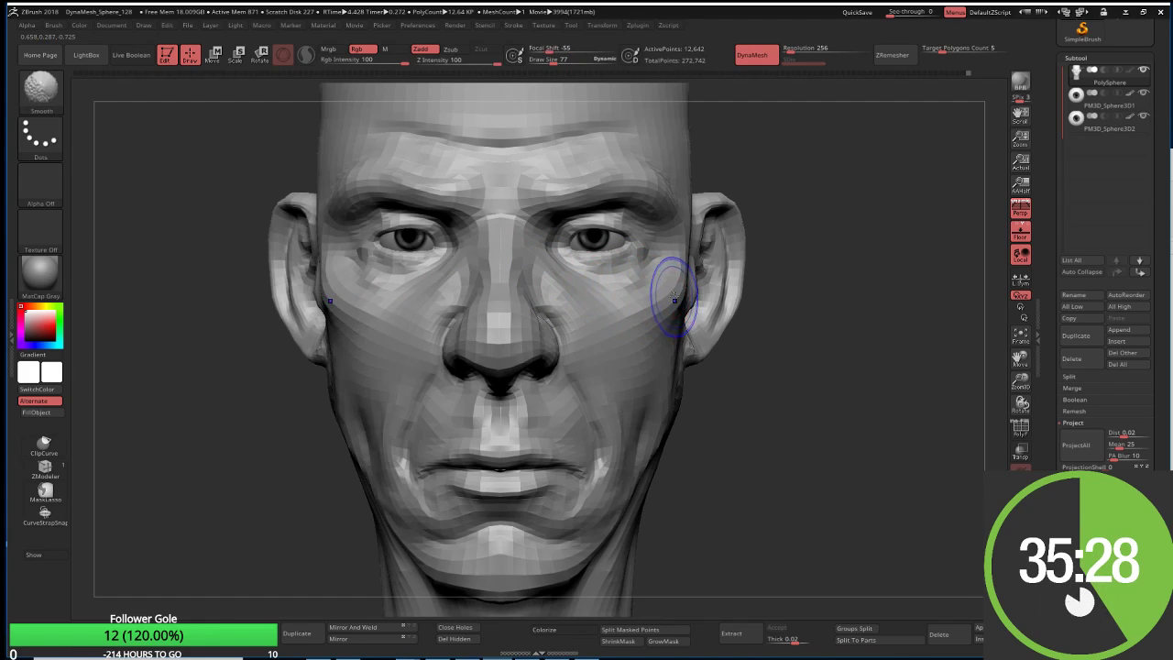
shift+drag(674, 296, 680, 266)
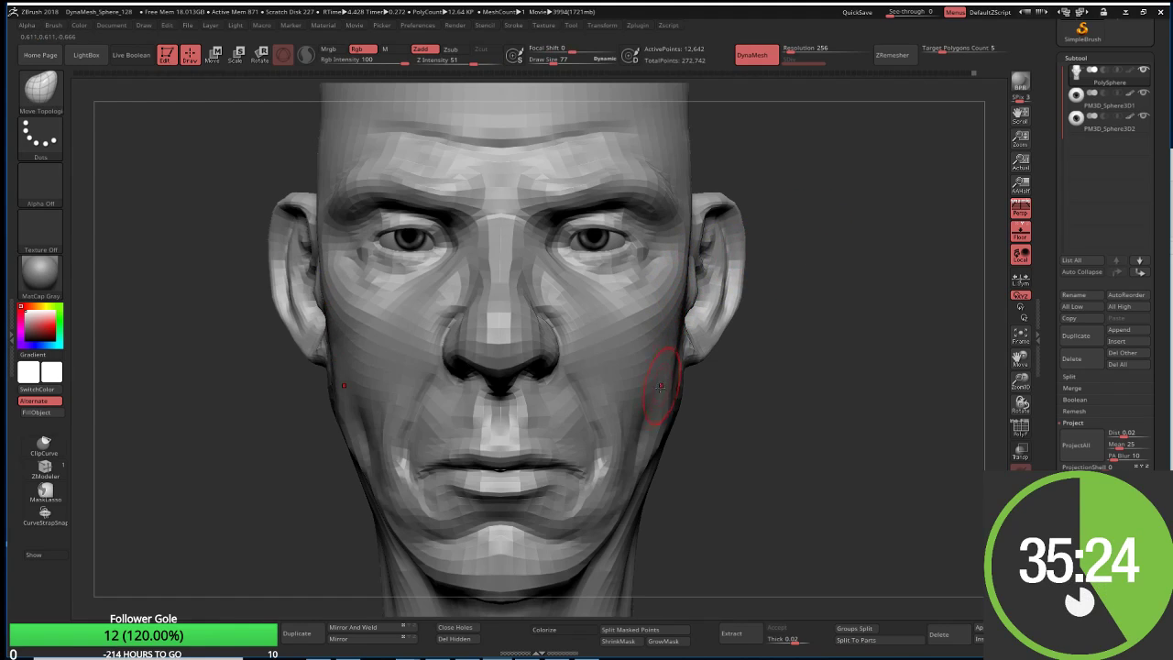
key(shift)
shift+drag(655, 376, 623, 463)
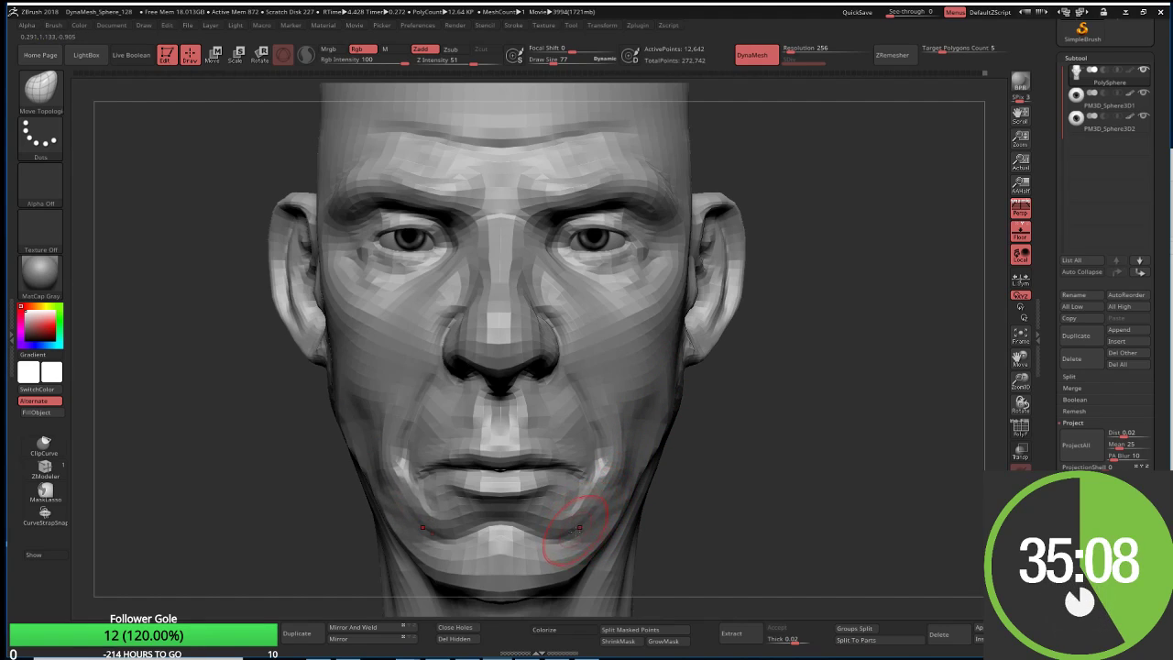
Step: Enlarge the brush to 146 and turn the face left toward the chin
right_drag(579, 529, 539, 544)
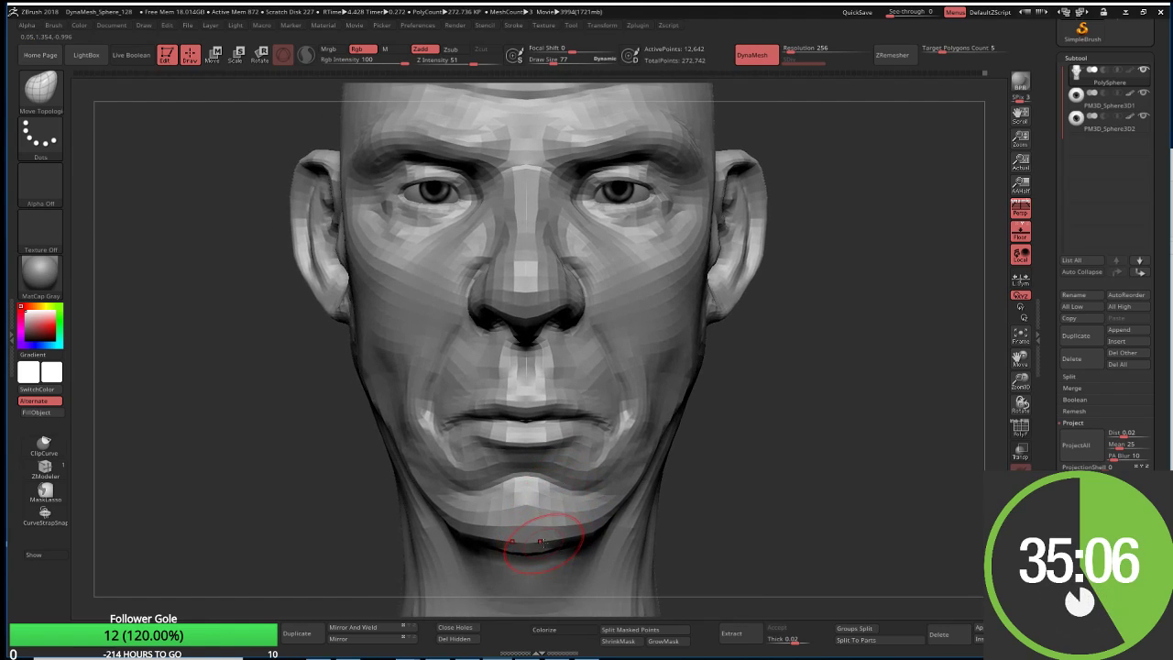
key(s)
drag(541, 542, 561, 548)
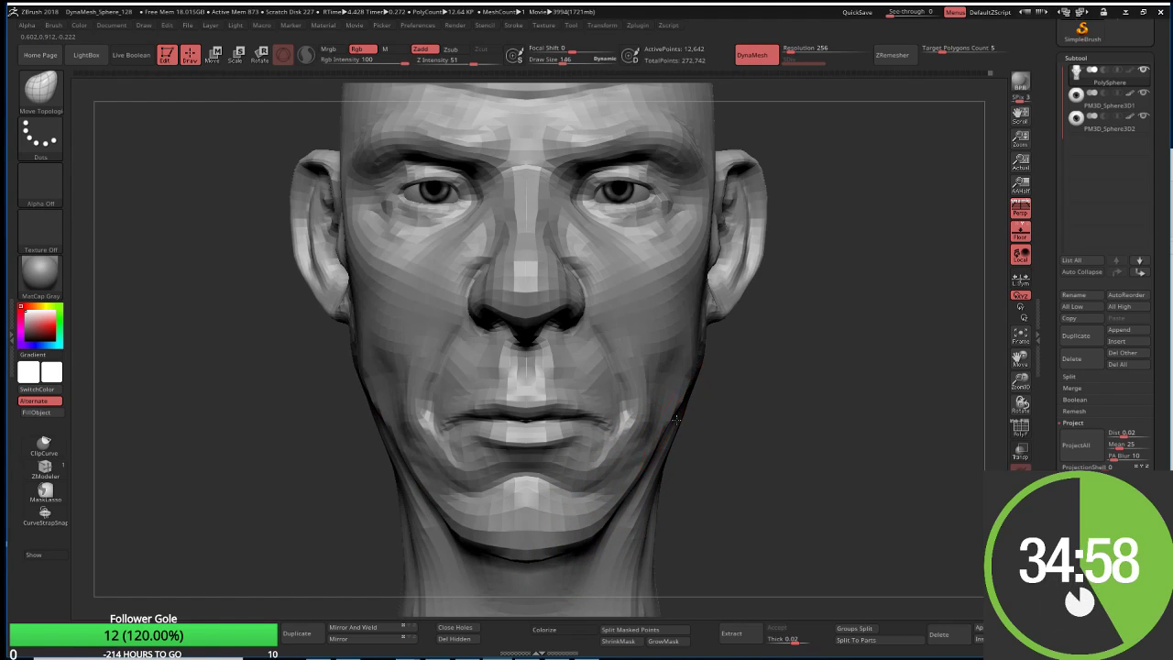
drag(675, 419, 662, 423)
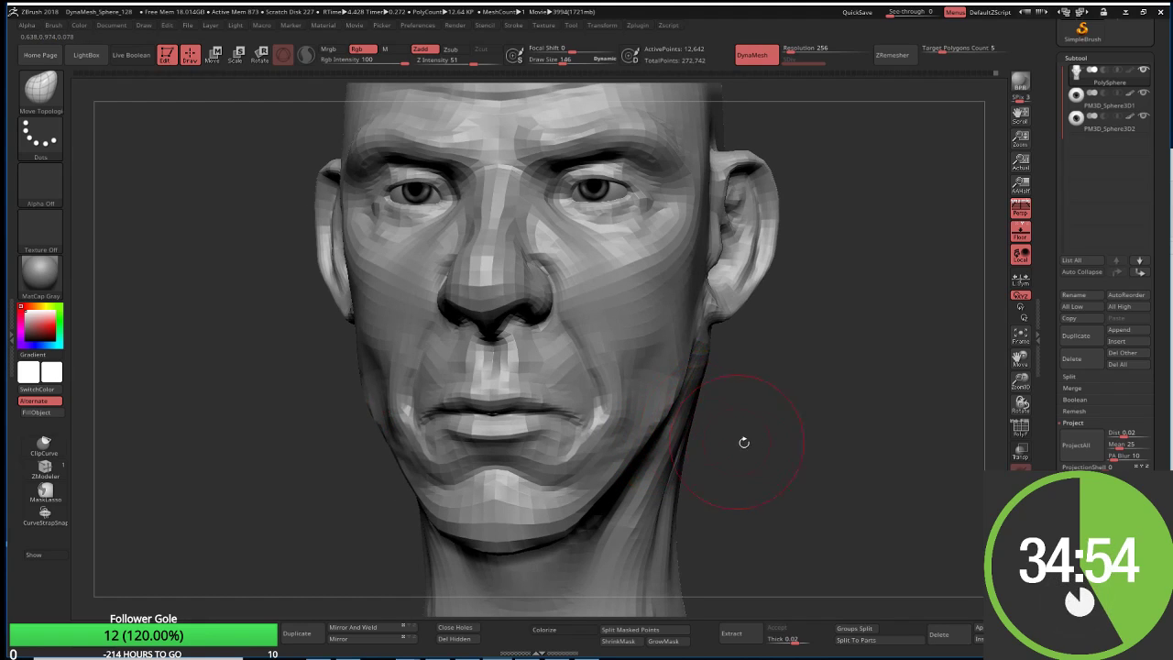
drag(744, 443, 664, 446)
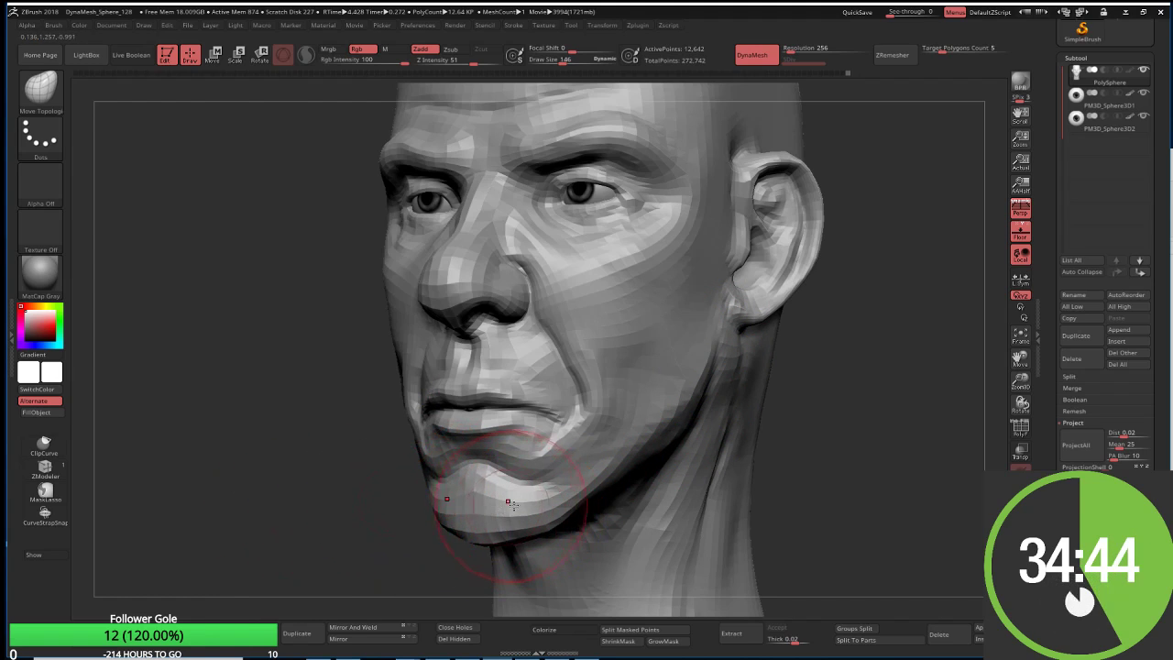
Step: Build up the chin and jowl and deepen the mouth-corner crease with ClayBuildup
key(b)
key(c)
key(b)
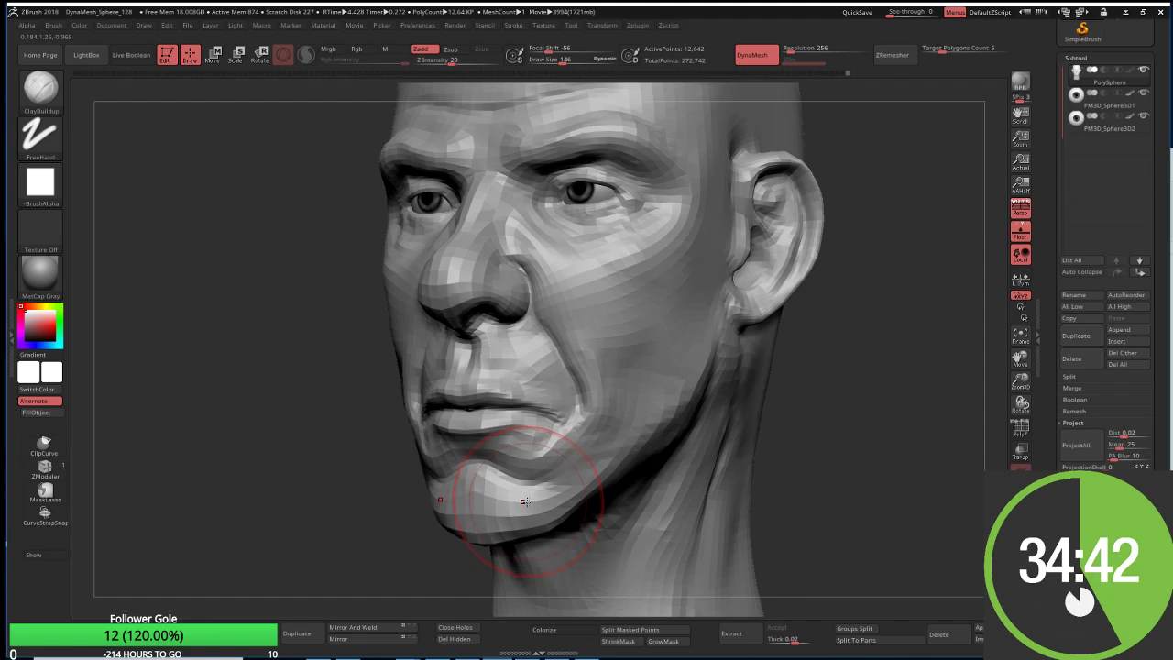
key(bracketleft)
key(bracketleft)
key(bracketleft)
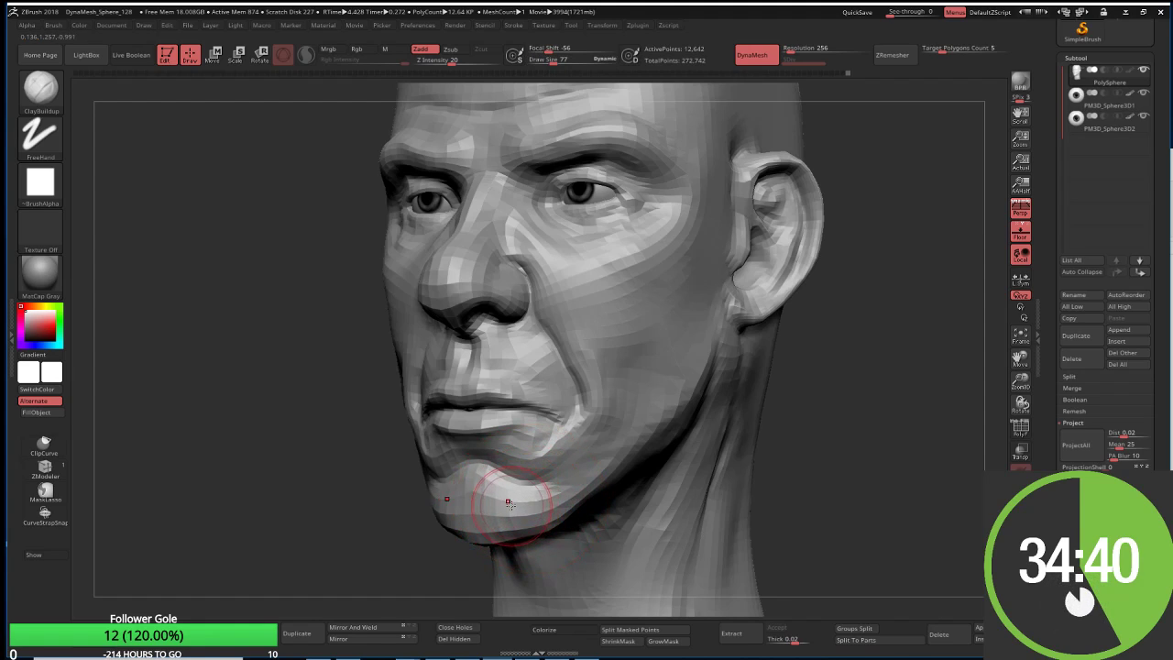
mouse_move(490, 493)
mouse_down()
mouse_move(529, 515)
mouse_move(471, 497)
mouse_move(537, 503)
mouse_move(541, 490)
mouse_move(555, 506)
mouse_up()
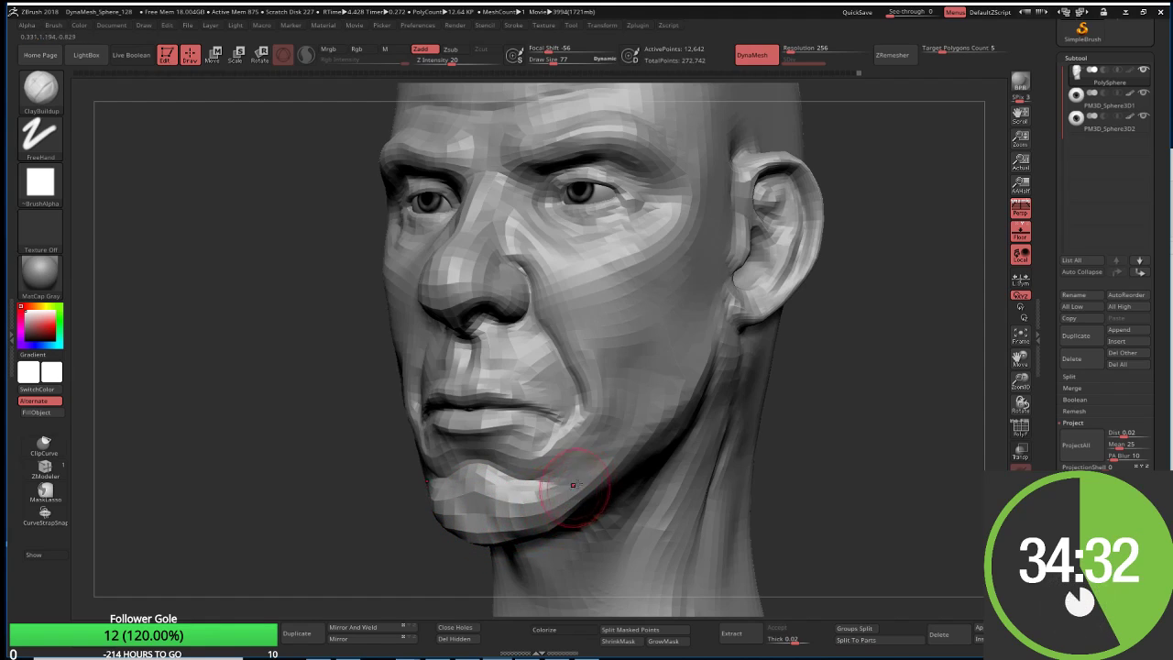
drag(581, 450, 575, 446)
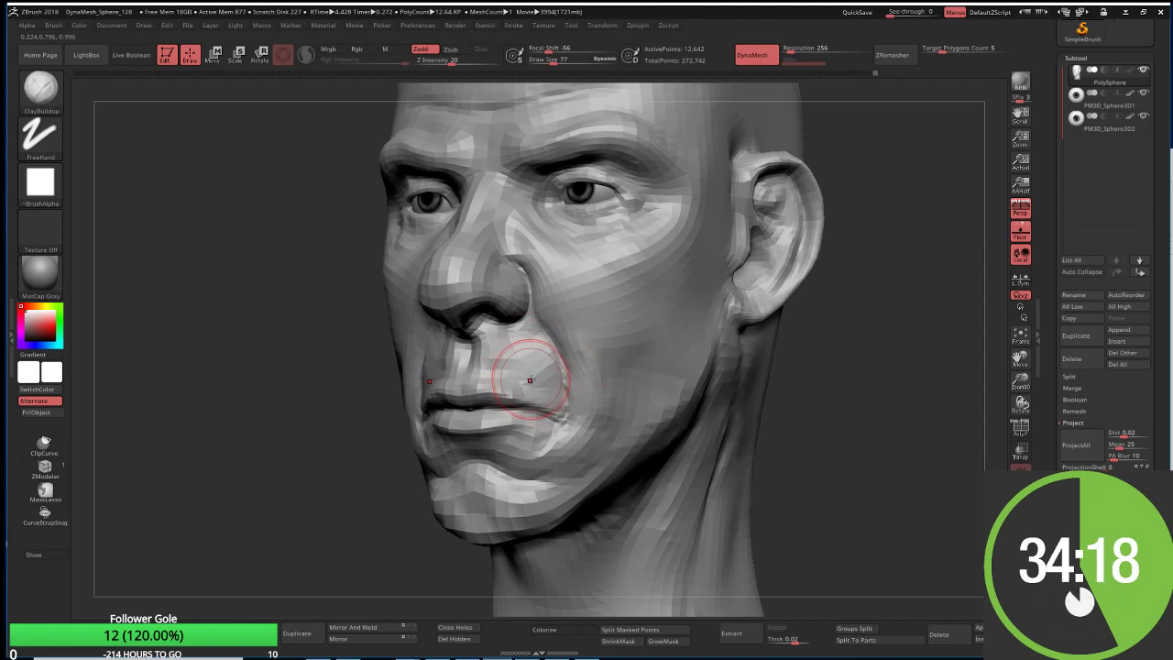
drag(524, 378, 515, 380)
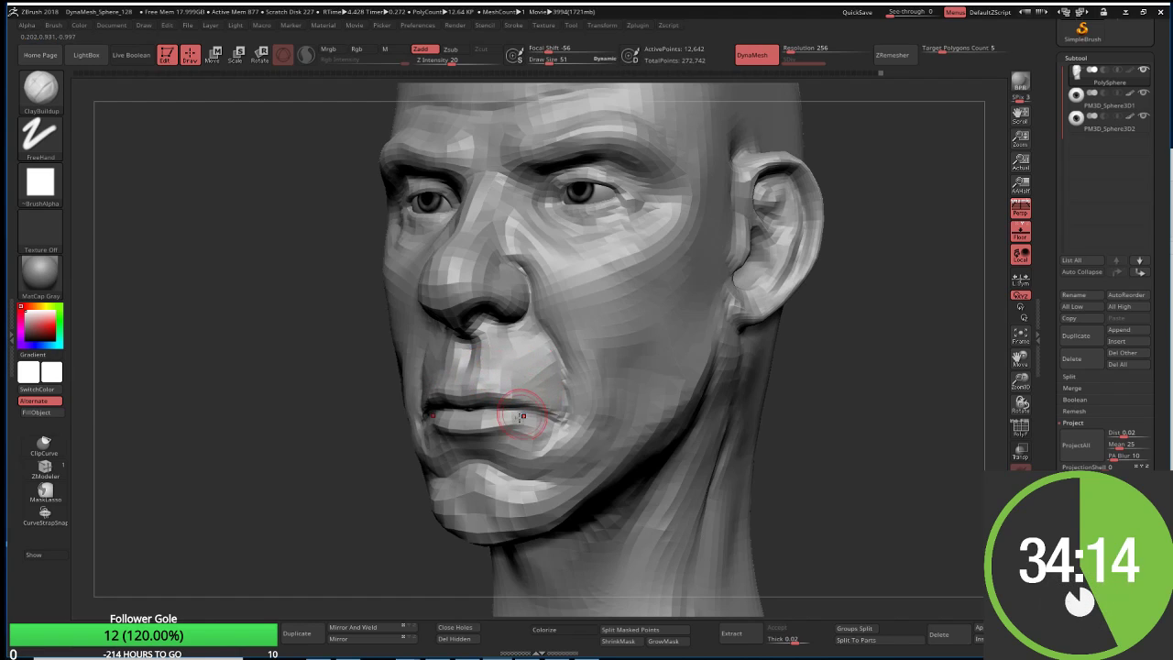
Step: Blend the side of the nose into the cheek, checking from profile
drag(275, 484, 242, 488)
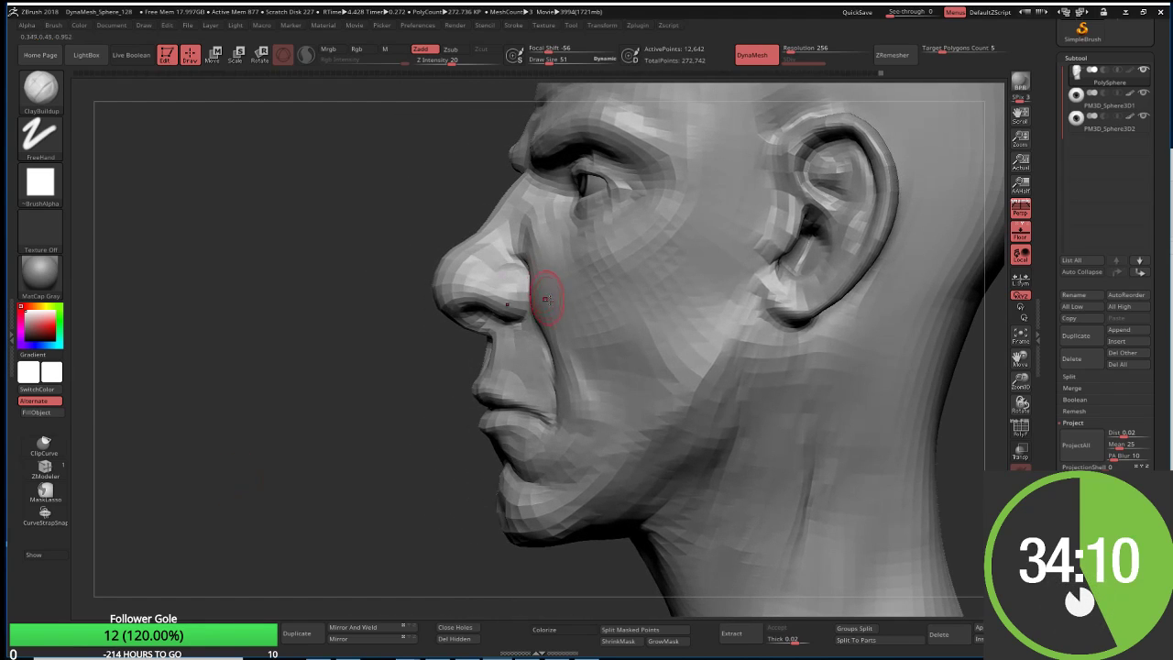
right_drag(545, 299, 512, 364)
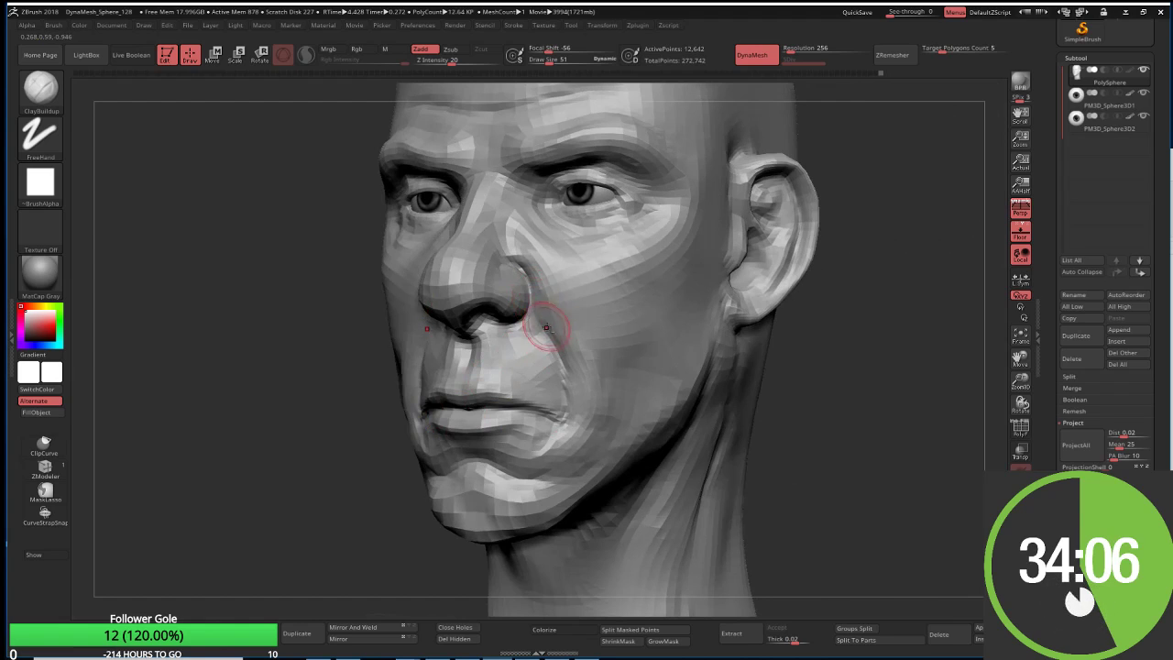
drag(541, 280, 546, 311)
right_drag(829, 464, 561, 325)
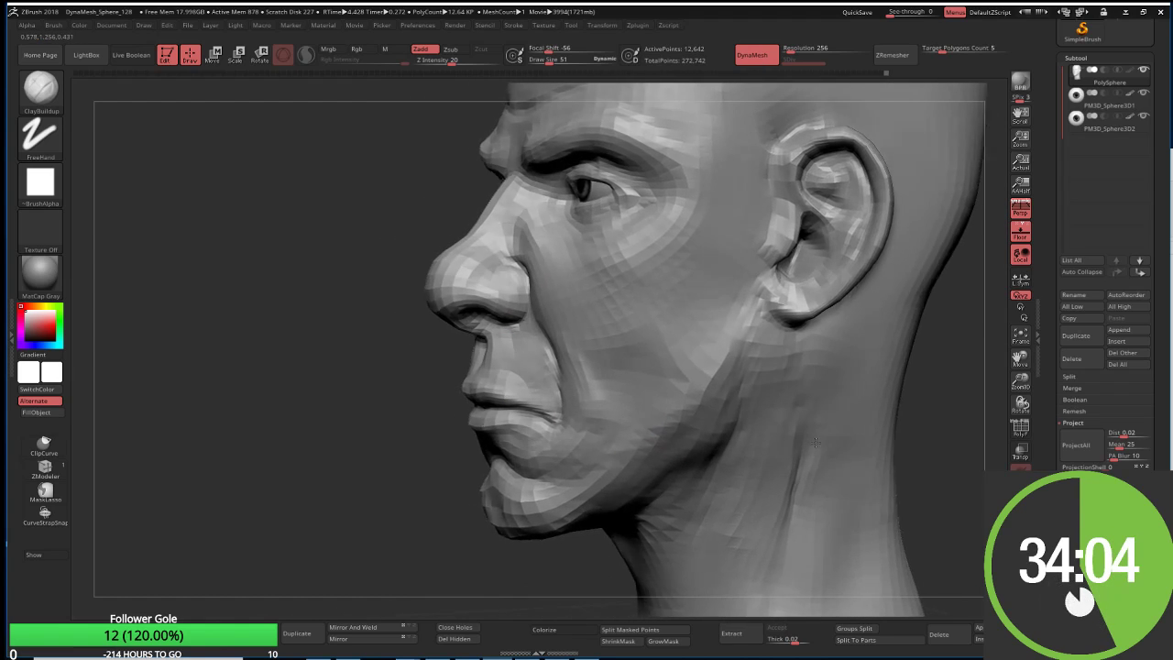
Step: Pull the nose tip fuller and slightly lower with Move Topological at size 54
key(b)
key(m)
key(t)
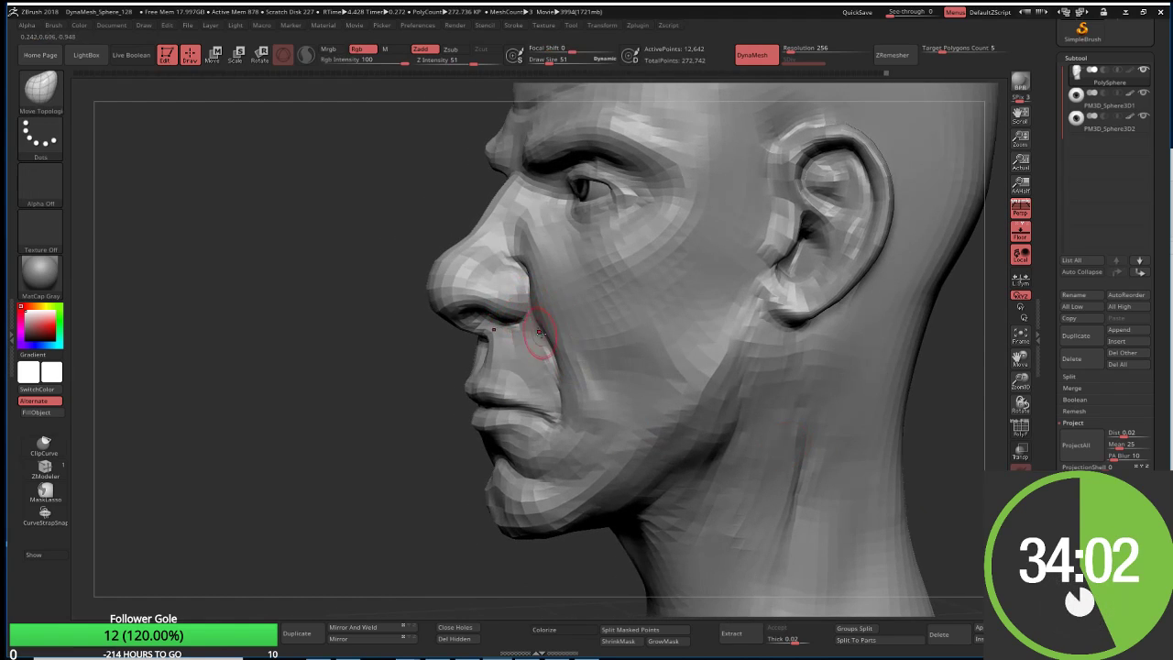
key(s)
drag(548, 346, 559, 353)
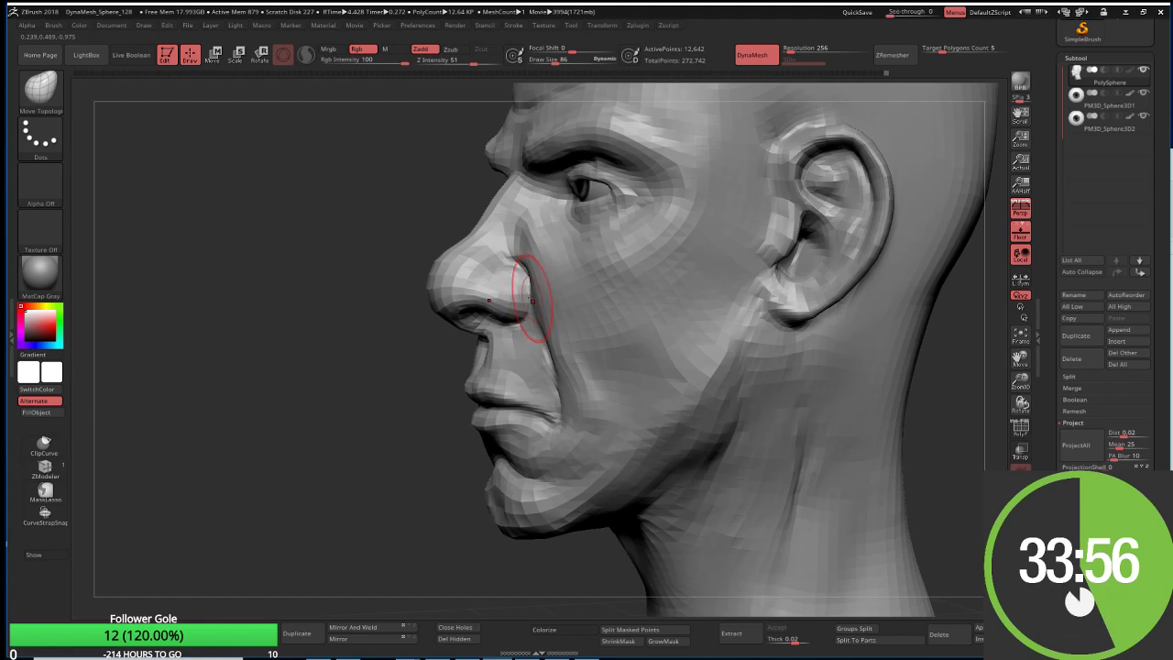
right_drag(532, 300, 549, 294)
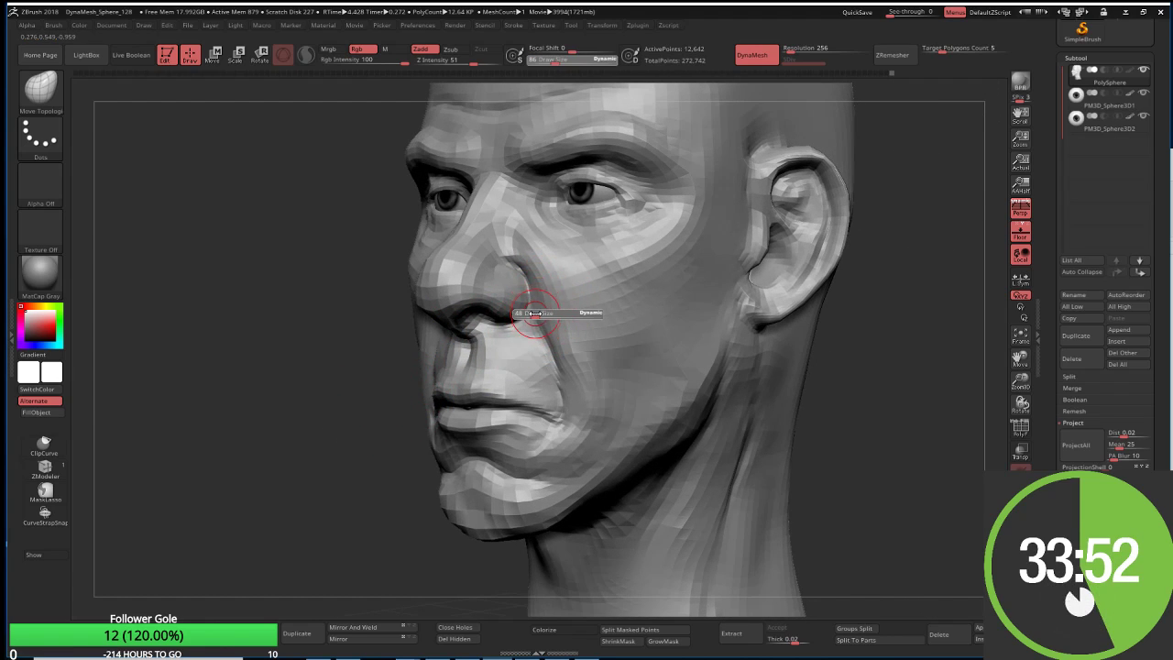
drag(538, 313, 534, 311)
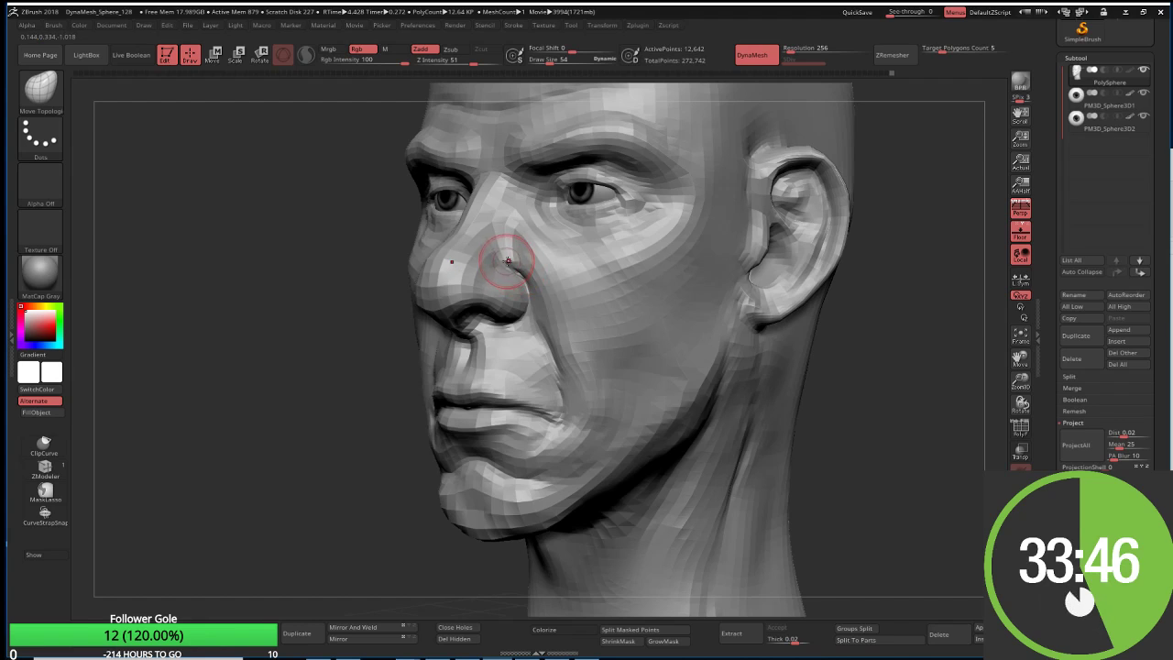
drag(335, 411, 486, 281)
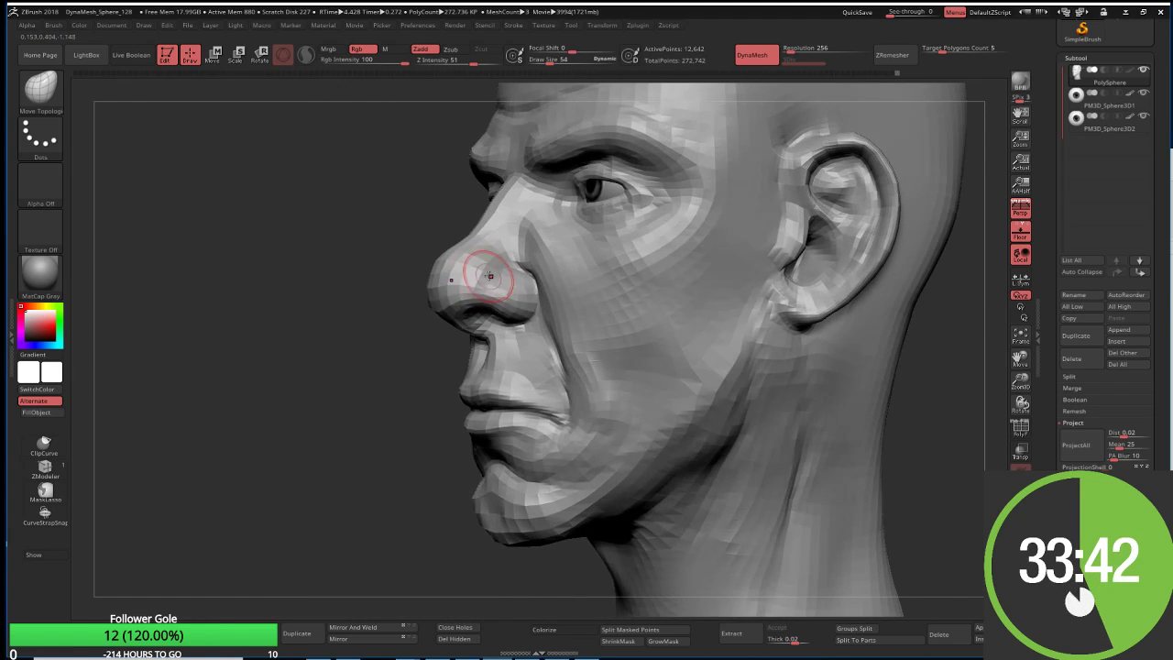
drag(490, 275, 486, 289)
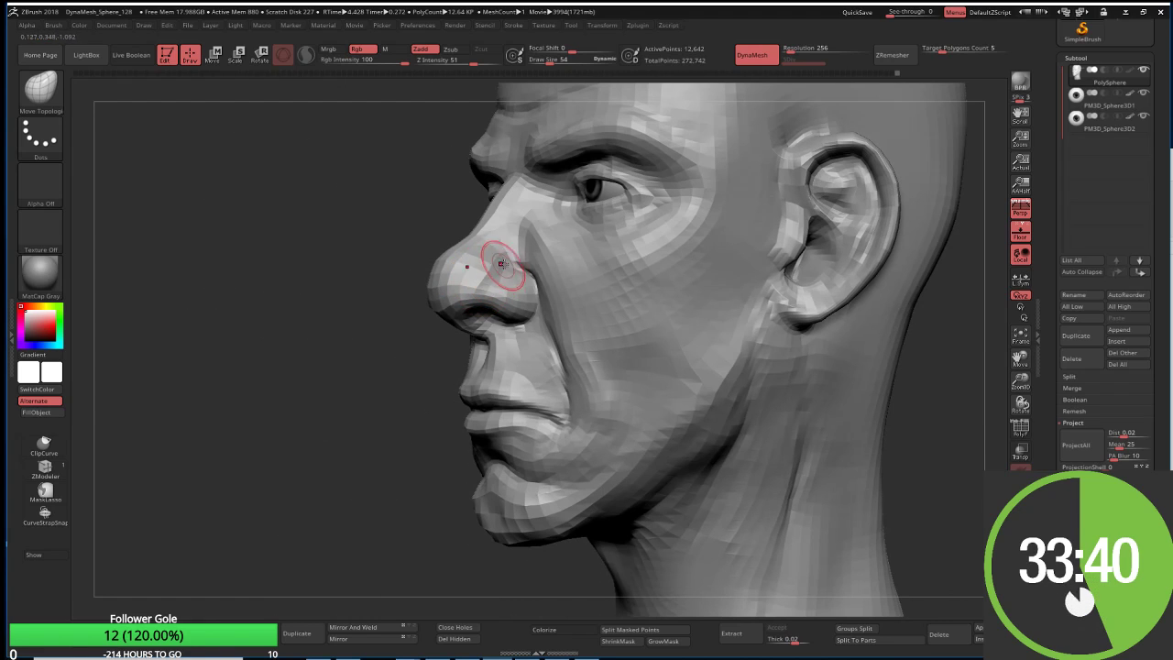
mouse_move(412, 376)
mouse_down()
mouse_move(385, 387)
mouse_move(413, 464)
mouse_up()
Step: Smooth the chin, enlarge the brush to 99, and go back to ClayBuildup
key(shift)
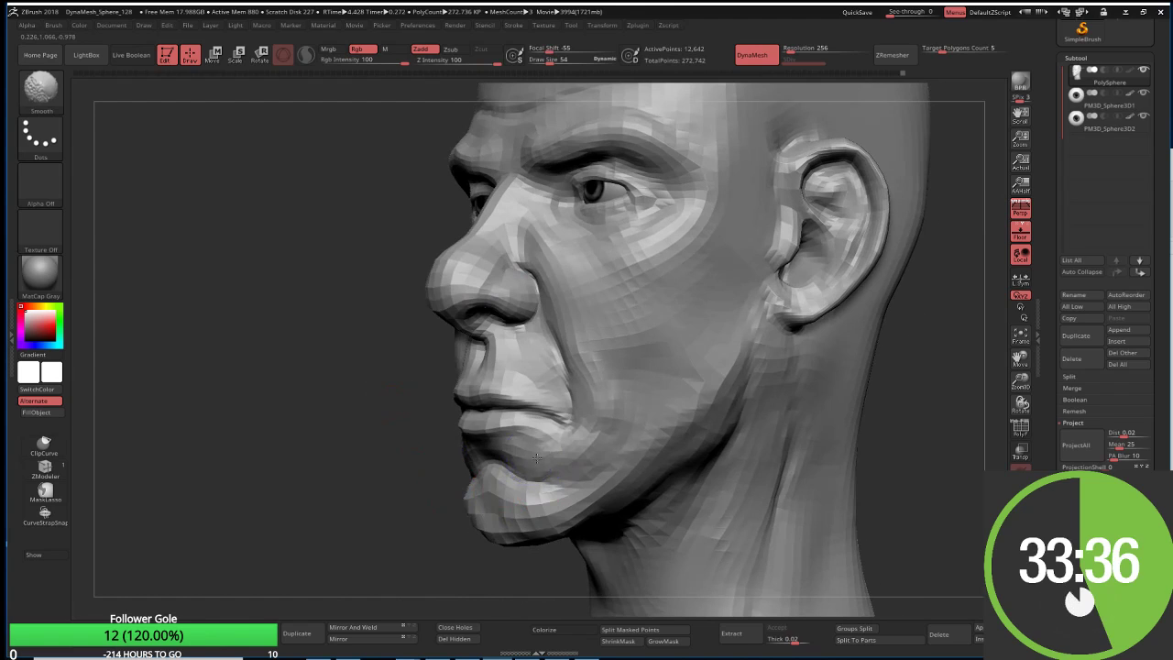
shift+drag(537, 466, 562, 458)
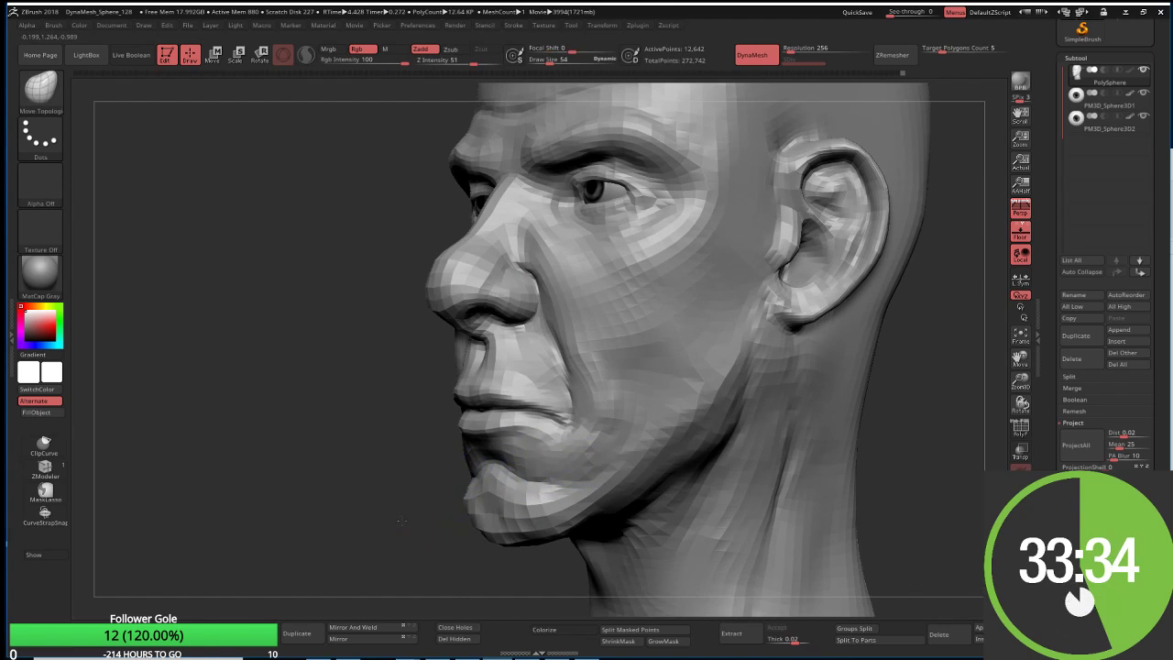
drag(400, 521, 404, 437)
key(s)
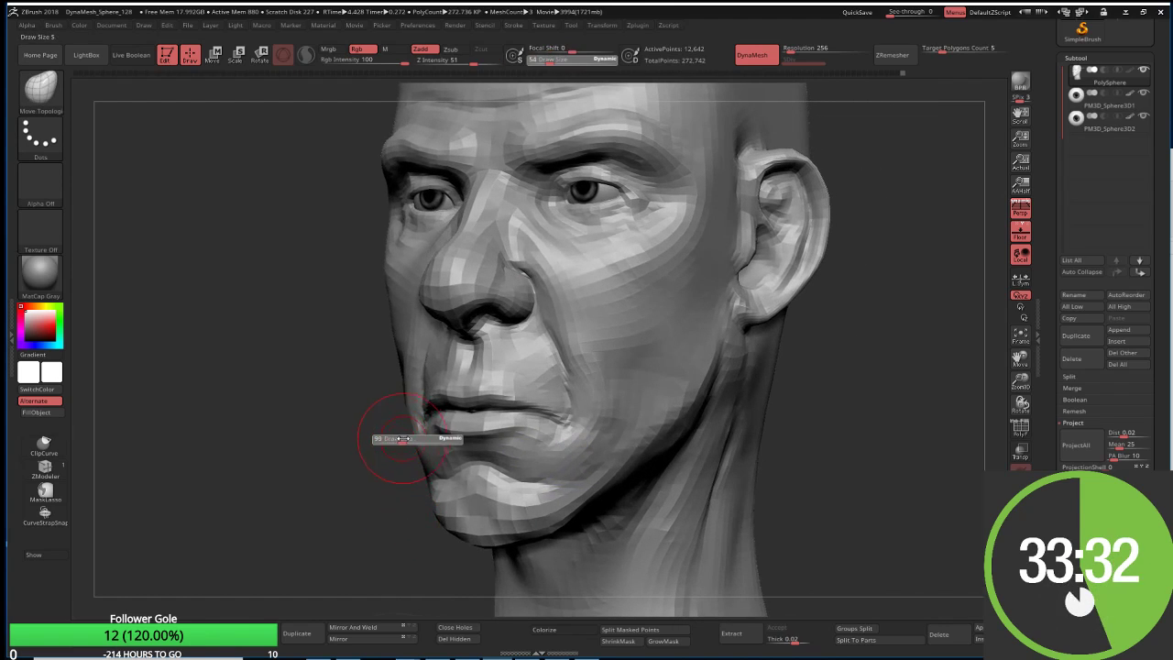
click(410, 442)
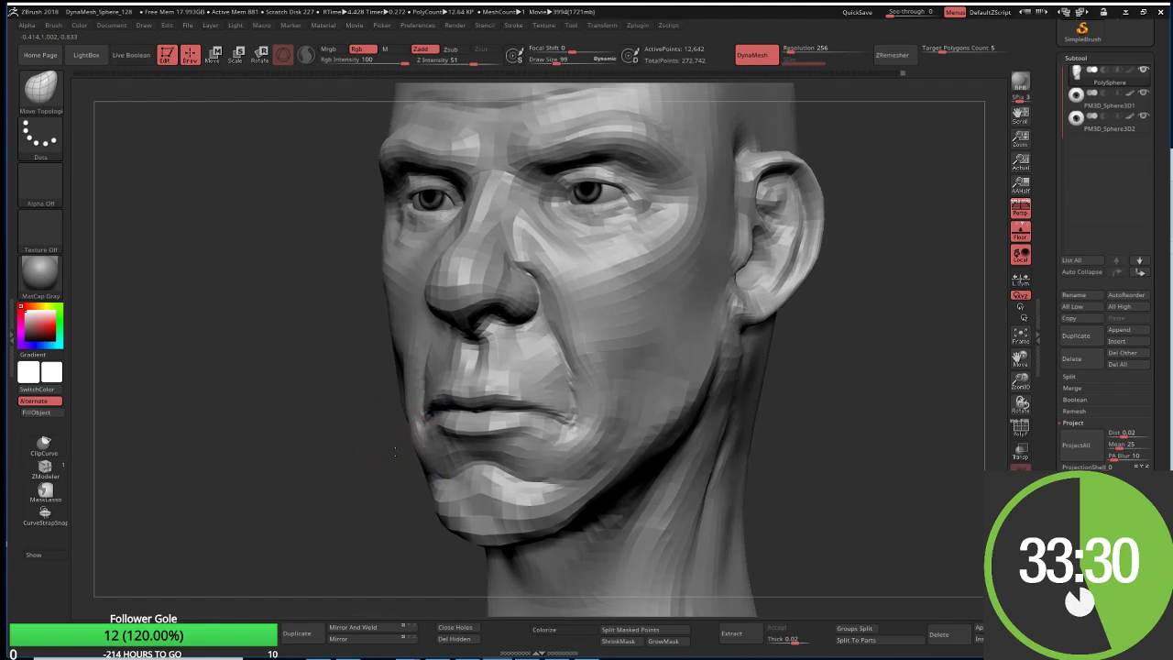
mouse_move(407, 438)
mouse_down()
mouse_move(384, 445)
mouse_move(387, 435)
mouse_move(427, 479)
mouse_move(391, 442)
mouse_move(359, 360)
mouse_move(352, 369)
mouse_up()
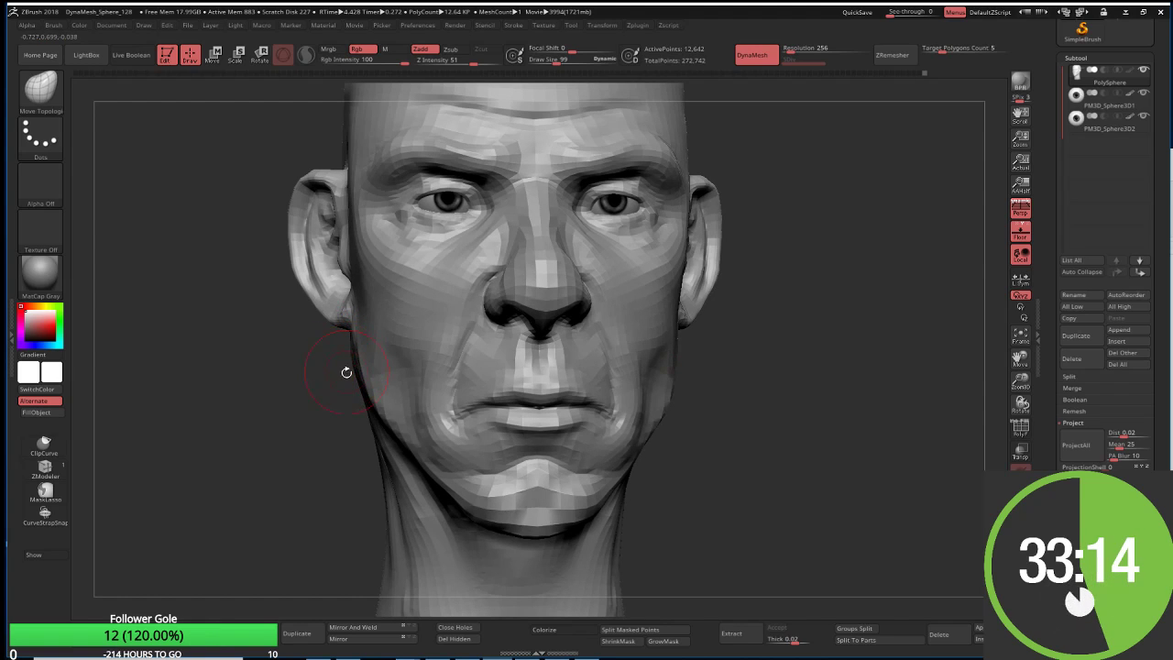
drag(346, 372, 346, 389)
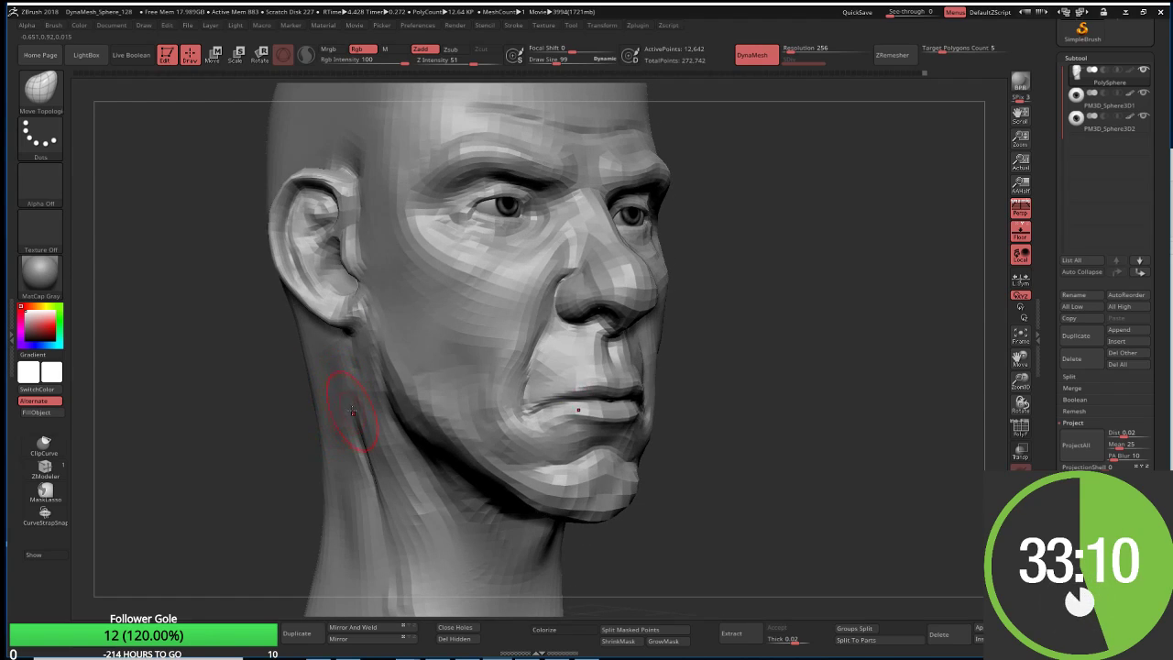
key(b)
key(c)
key(b)
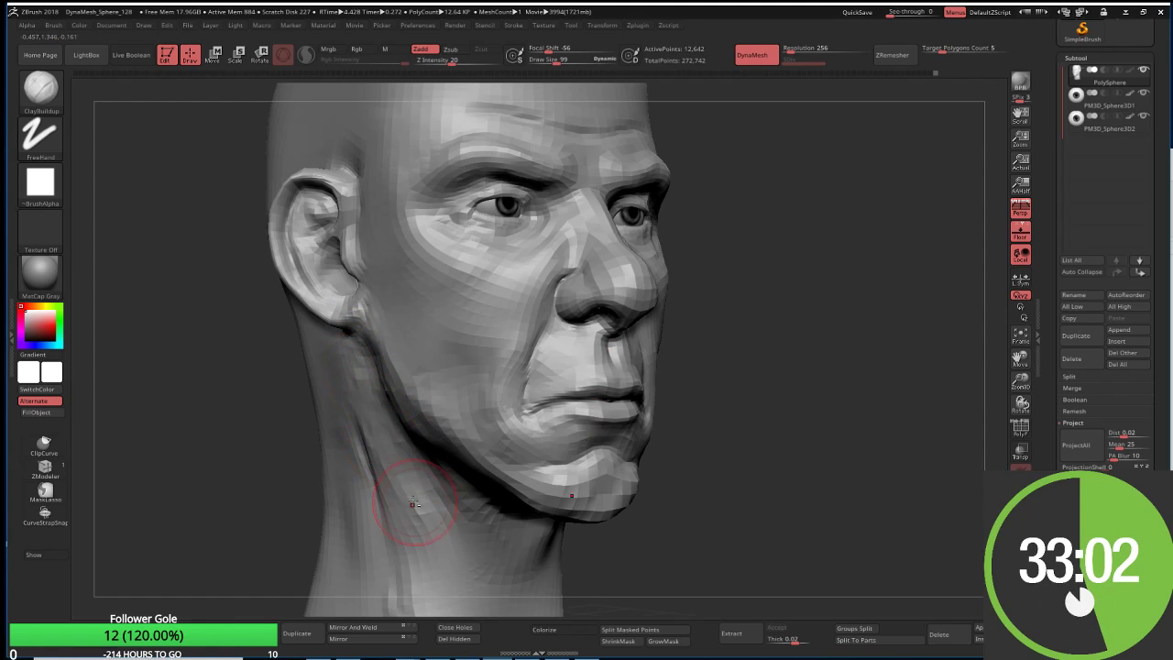
Step: Build up the jaw under the ear and side of the neck, then inspect from below and profile
drag(366, 422, 353, 366)
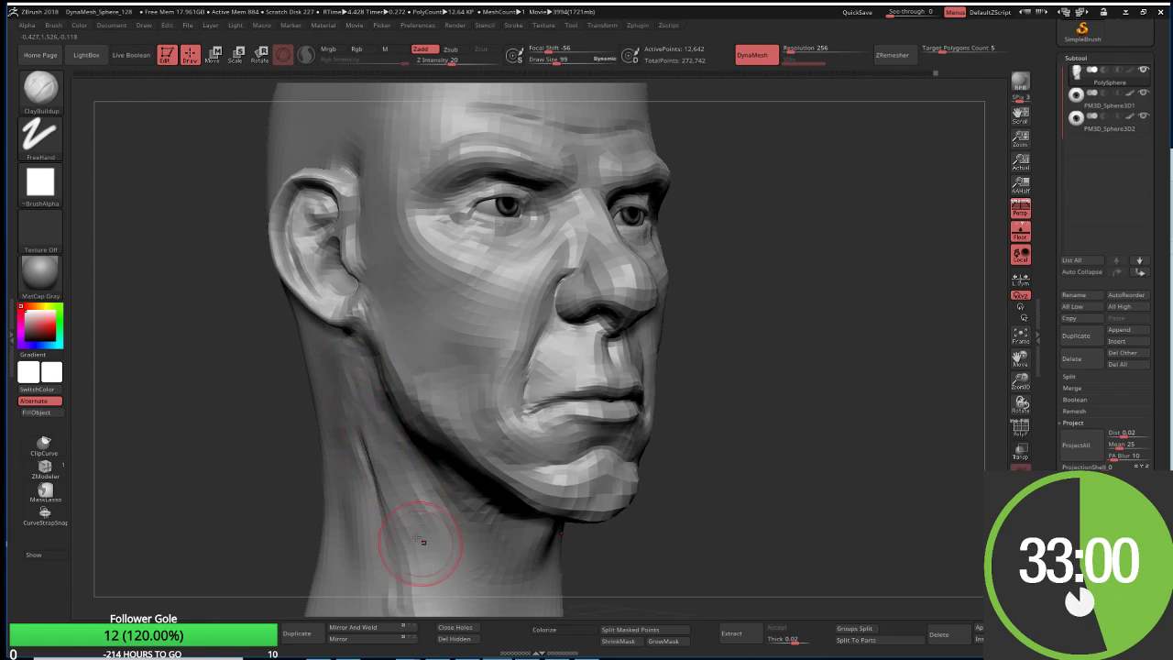
mouse_move(419, 544)
mouse_down()
mouse_move(392, 484)
mouse_move(458, 578)
mouse_up()
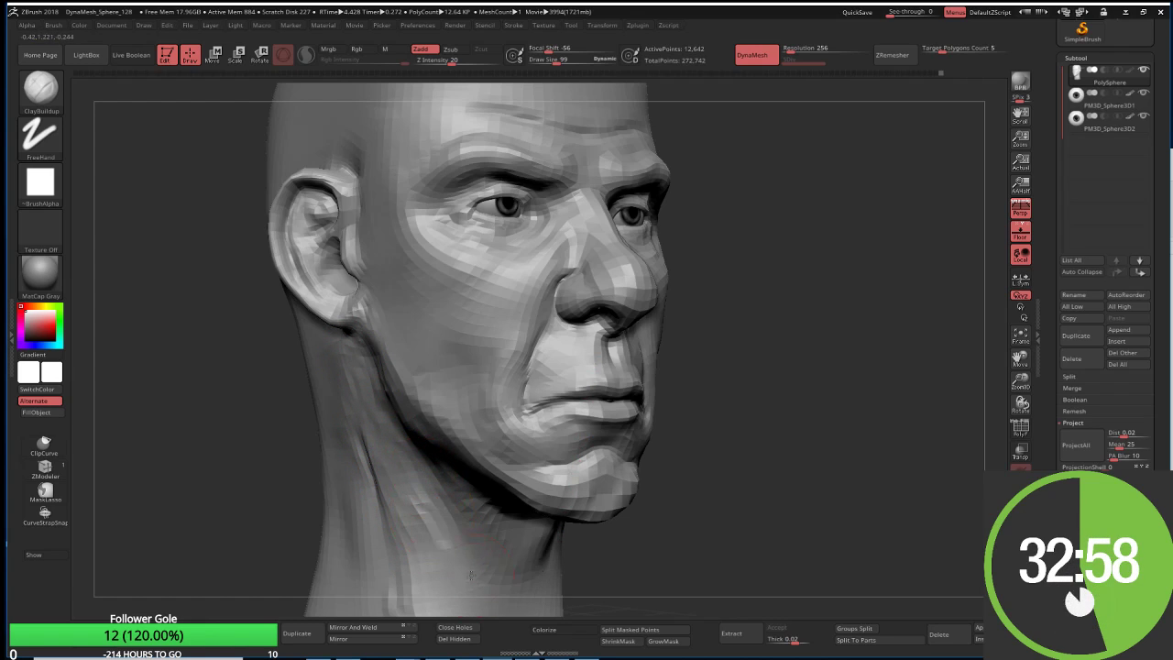
mouse_move(739, 523)
mouse_down()
mouse_move(654, 361)
mouse_move(594, 206)
mouse_up()
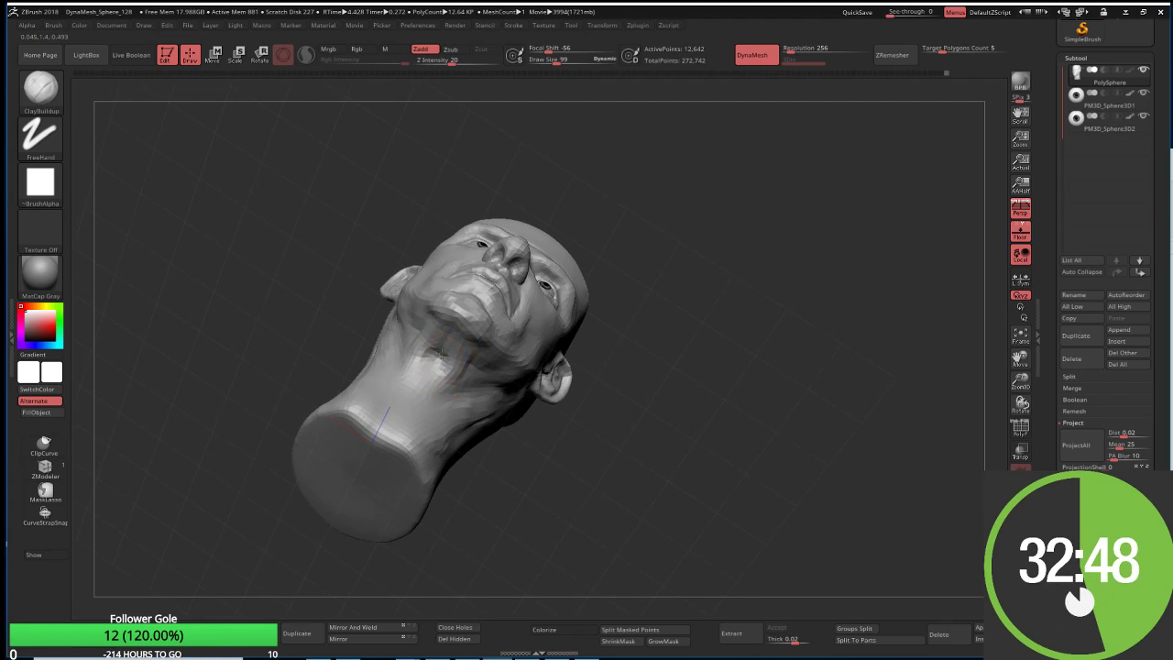
drag(641, 288, 458, 357)
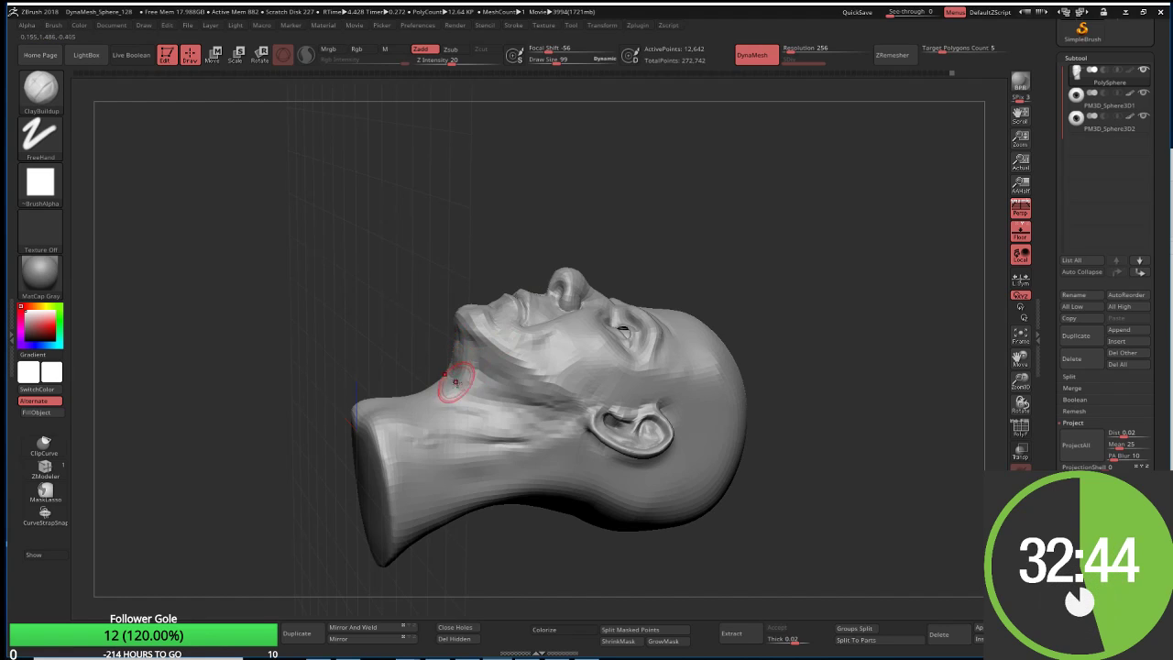
mouse_move(455, 381)
mouse_down()
mouse_move(429, 370)
mouse_move(447, 451)
mouse_up()
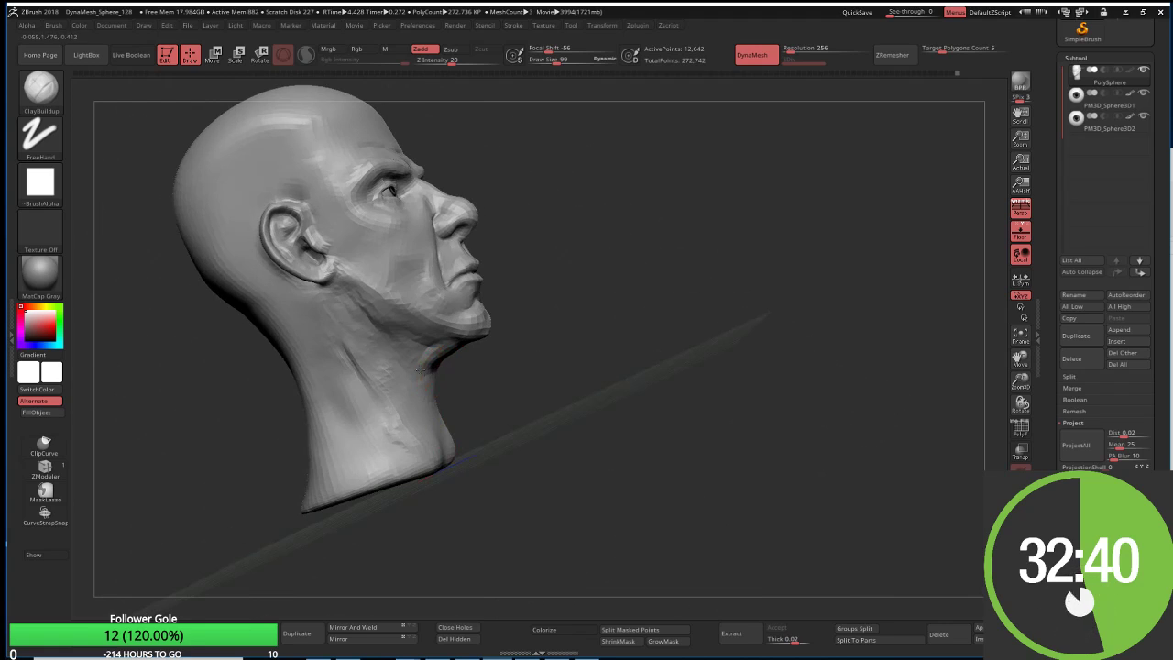
mouse_move(525, 384)
mouse_down()
mouse_move(562, 351)
mouse_move(561, 447)
mouse_move(584, 439)
mouse_up()
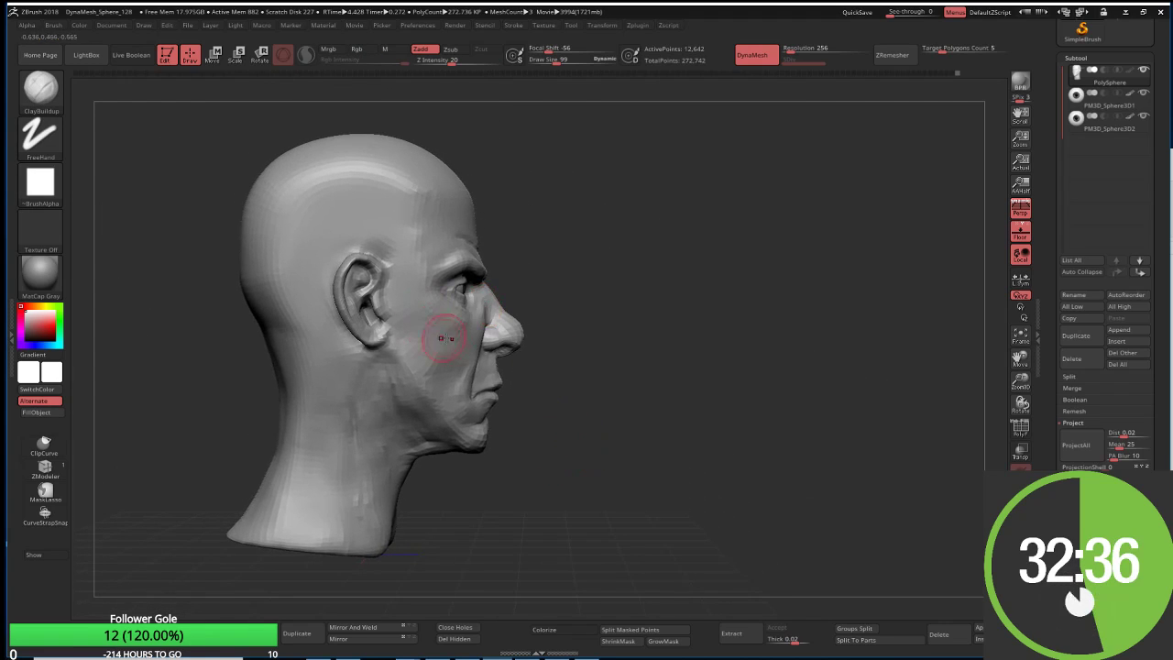
Step: With an enlarged Move Topological brush, push the back of the neck and skull outward
key(b)
key(m)
key(t)
key(bracketright)
key(bracketright)
key(bracketright)
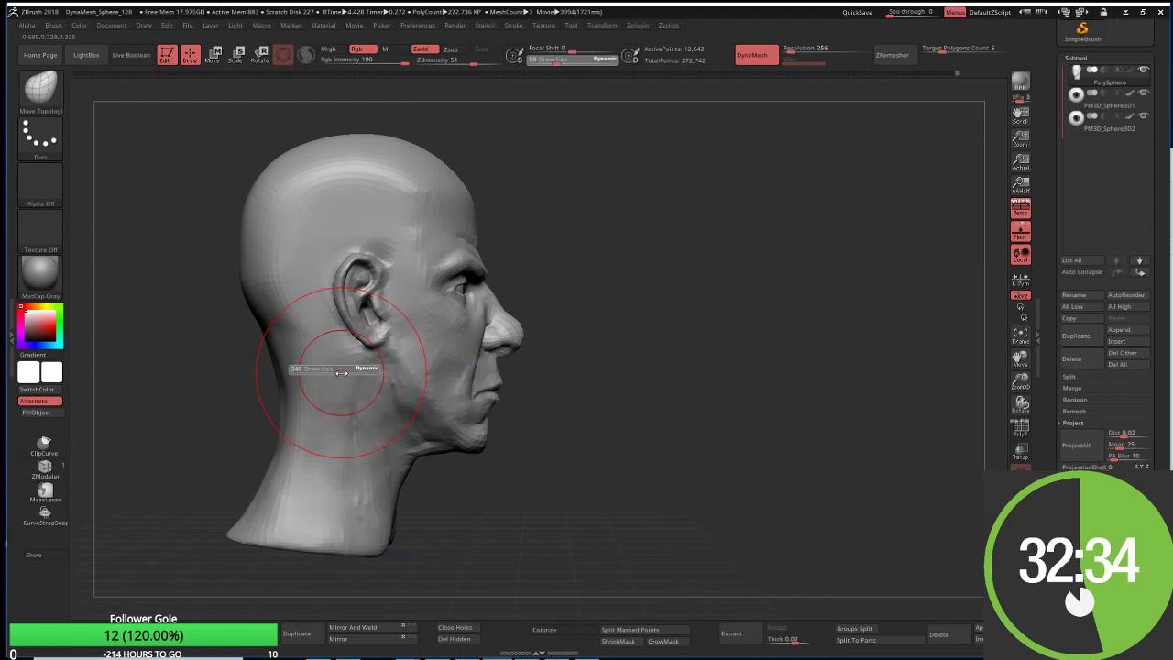
key(bracketright)
key(bracketright)
mouse_move(275, 422)
mouse_down()
mouse_move(248, 439)
mouse_move(241, 492)
mouse_up()
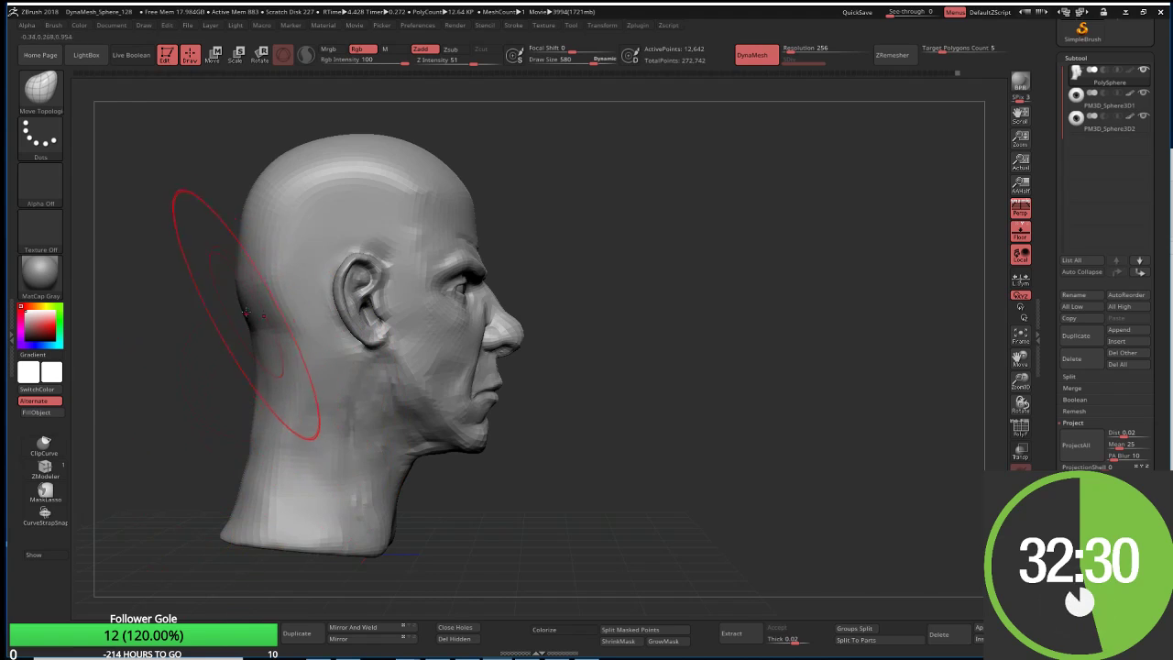
drag(251, 233, 236, 235)
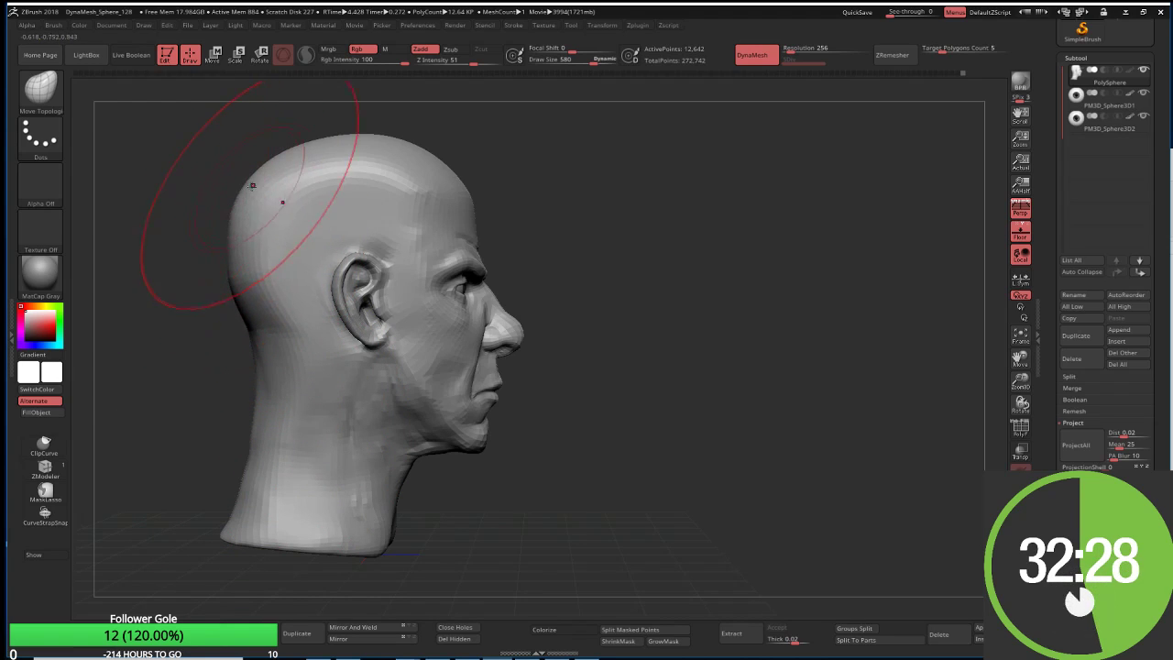
drag(248, 191, 240, 181)
Step: Resize the brush and pull the skull top and back up into a rounder shape
right_drag(355, 146, 362, 183)
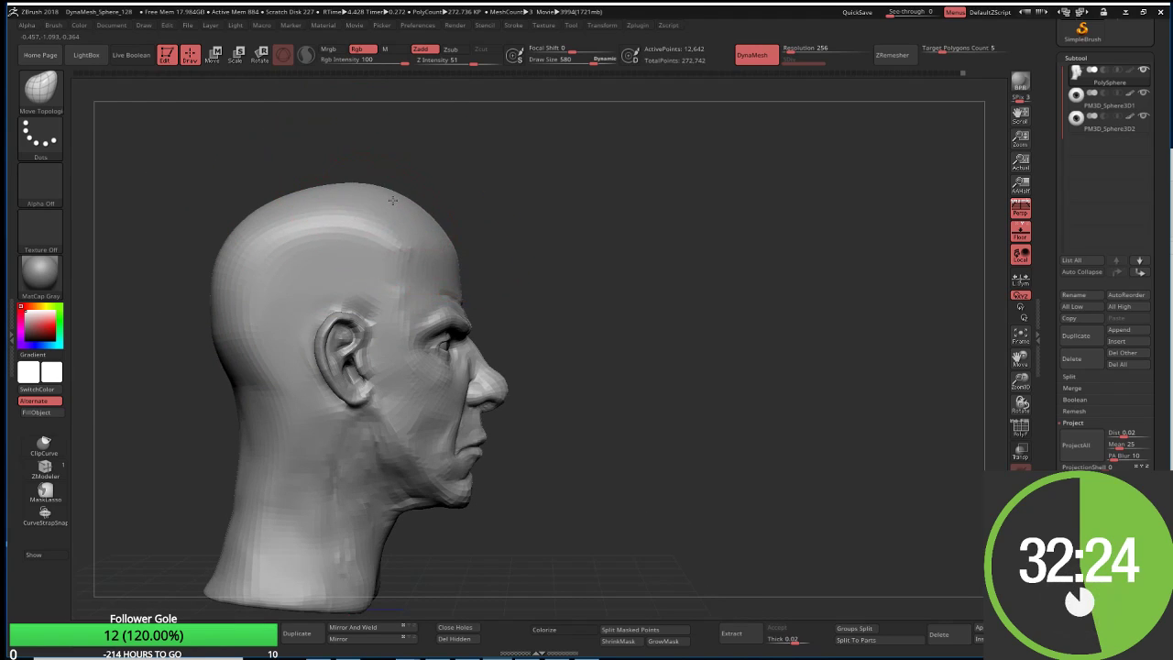
right_drag(282, 199, 410, 217)
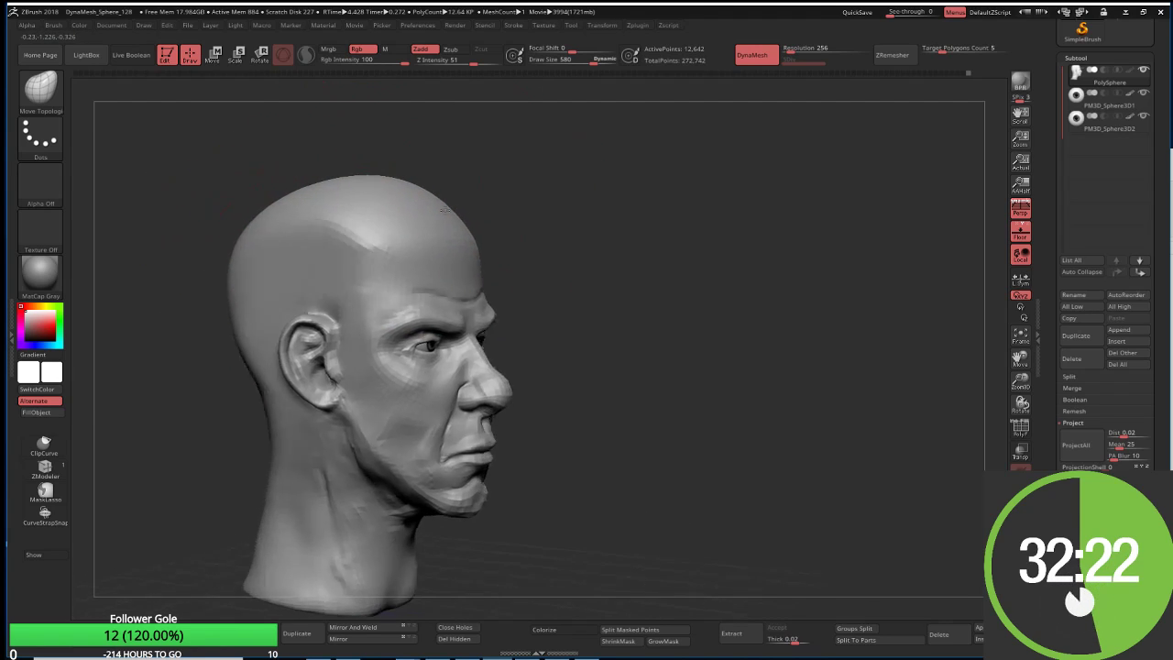
key(s)
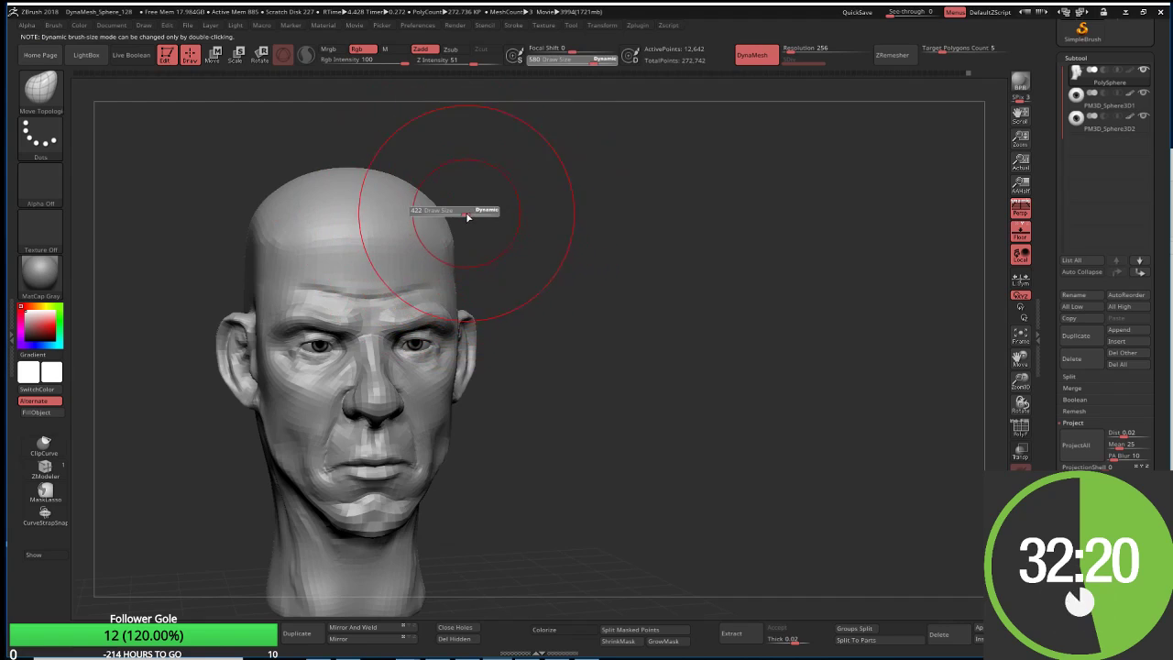
mouse_move(474, 212)
mouse_down()
mouse_move(432, 215)
mouse_move(431, 193)
mouse_up()
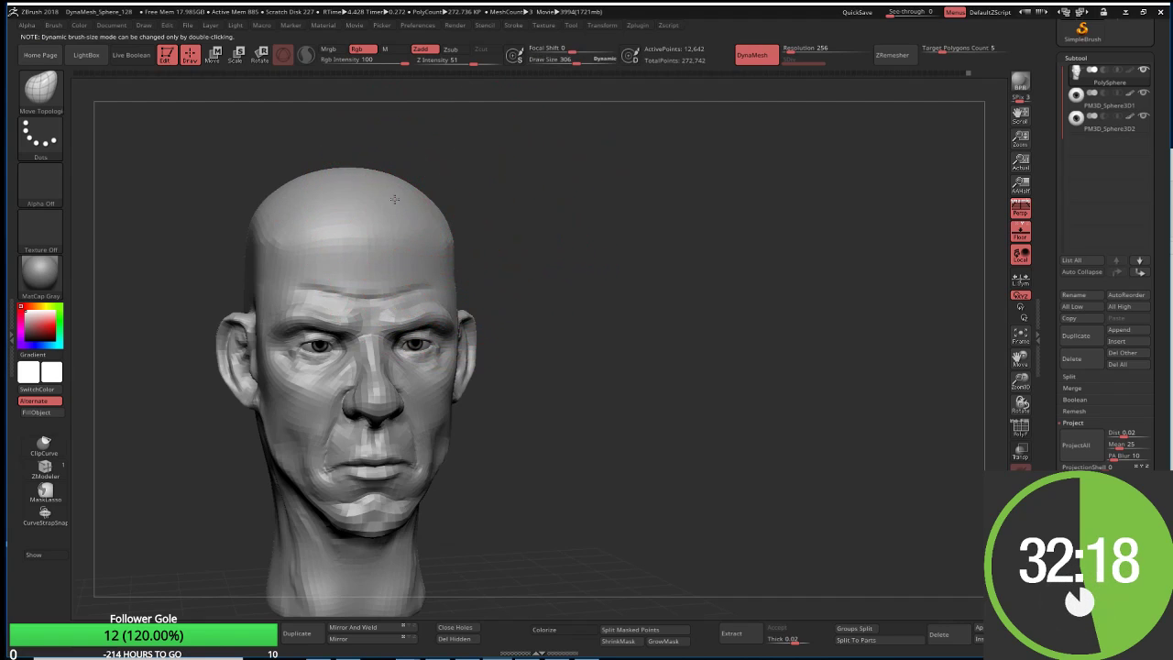
right_drag(461, 178, 427, 191)
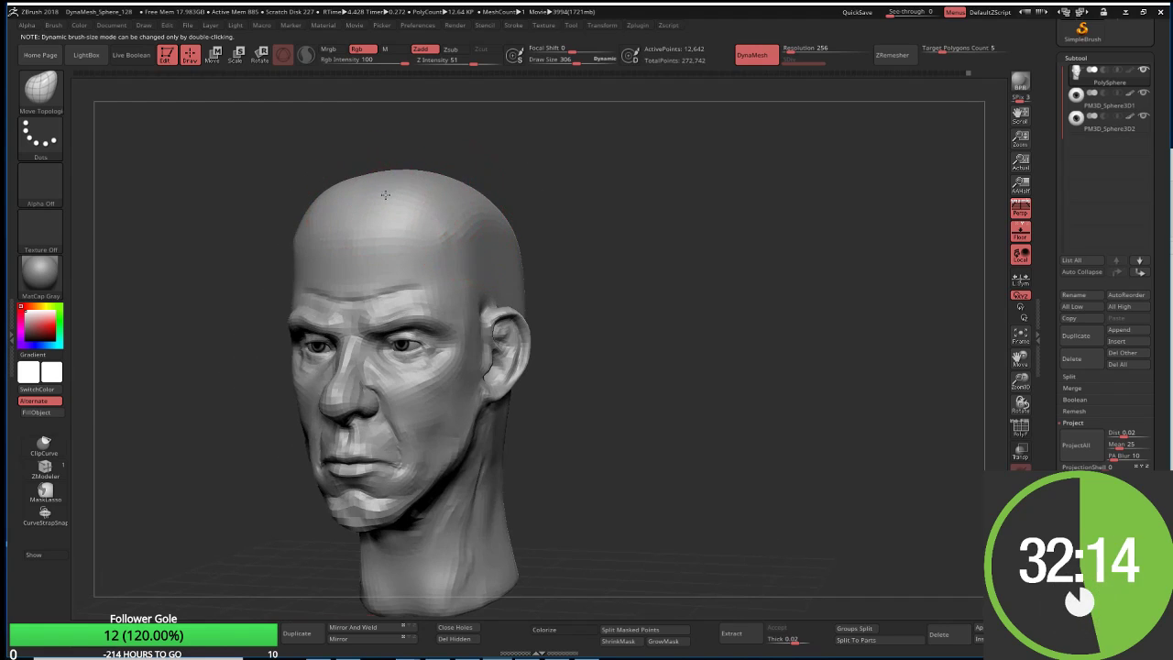
right_drag(376, 174, 430, 170)
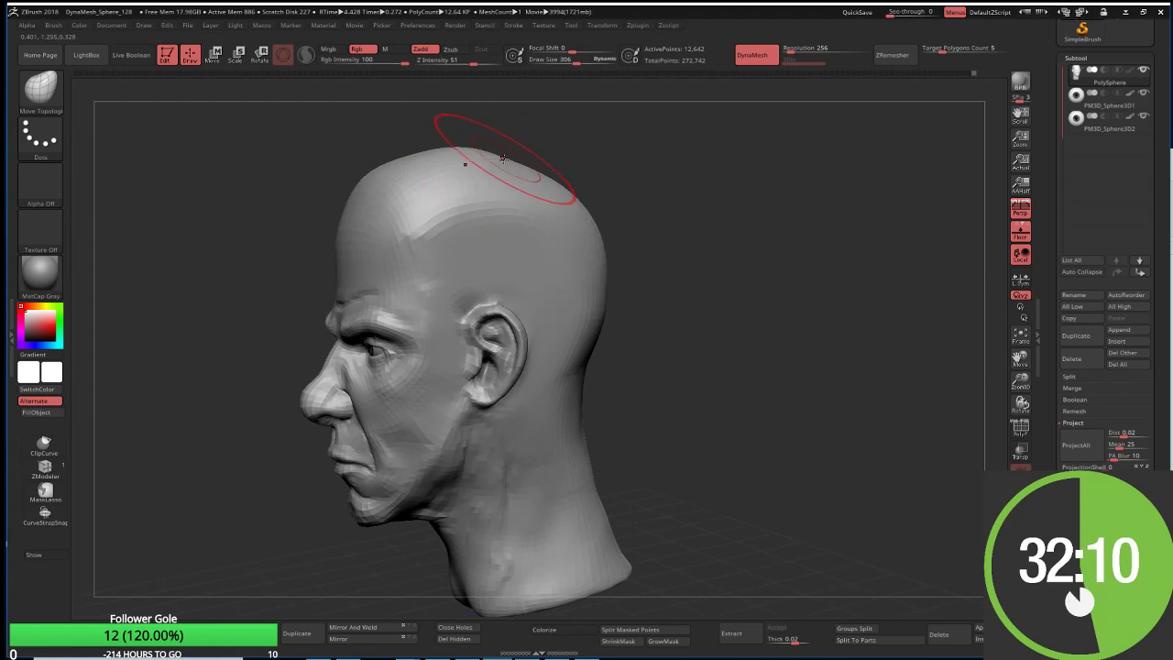
drag(498, 178, 523, 159)
right_drag(523, 158, 529, 158)
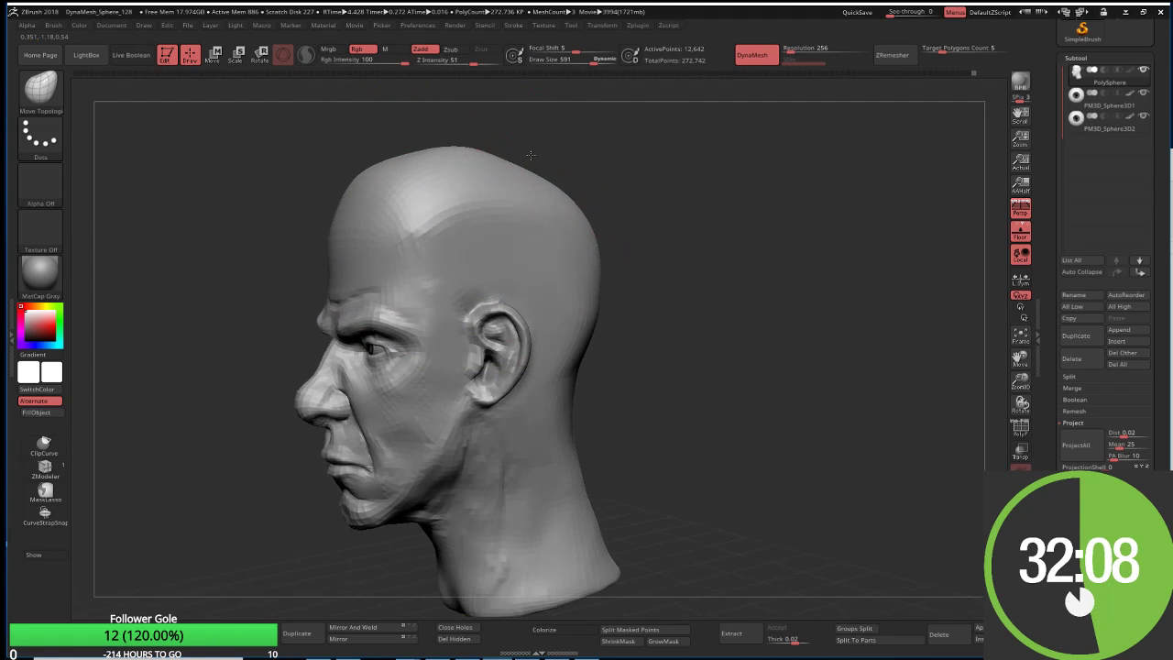
drag(529, 157, 526, 152)
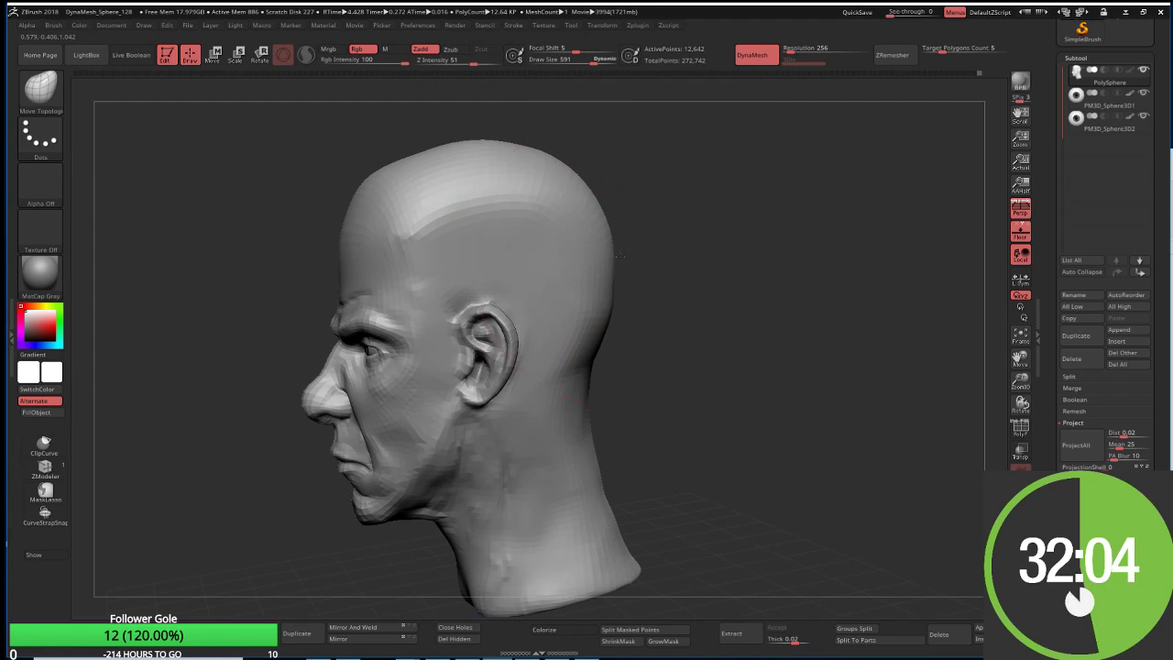
ctrl+drag(619, 293, 641, 265)
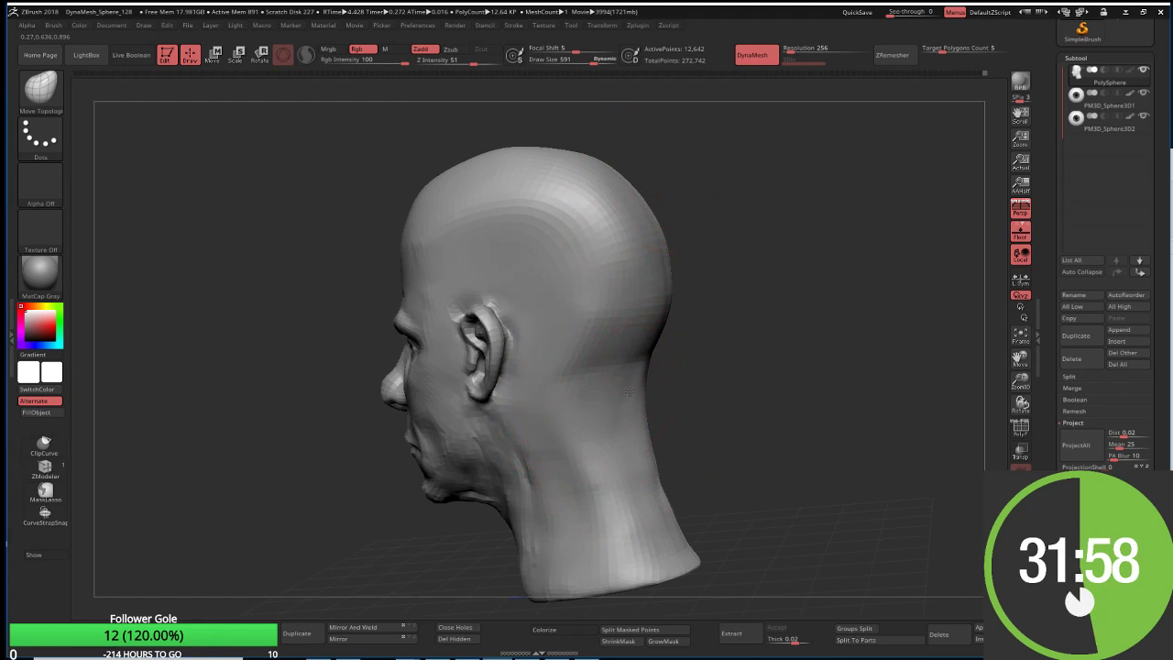
mouse_move(723, 385)
mouse_down()
mouse_move(796, 391)
mouse_move(816, 345)
mouse_move(773, 366)
mouse_up()
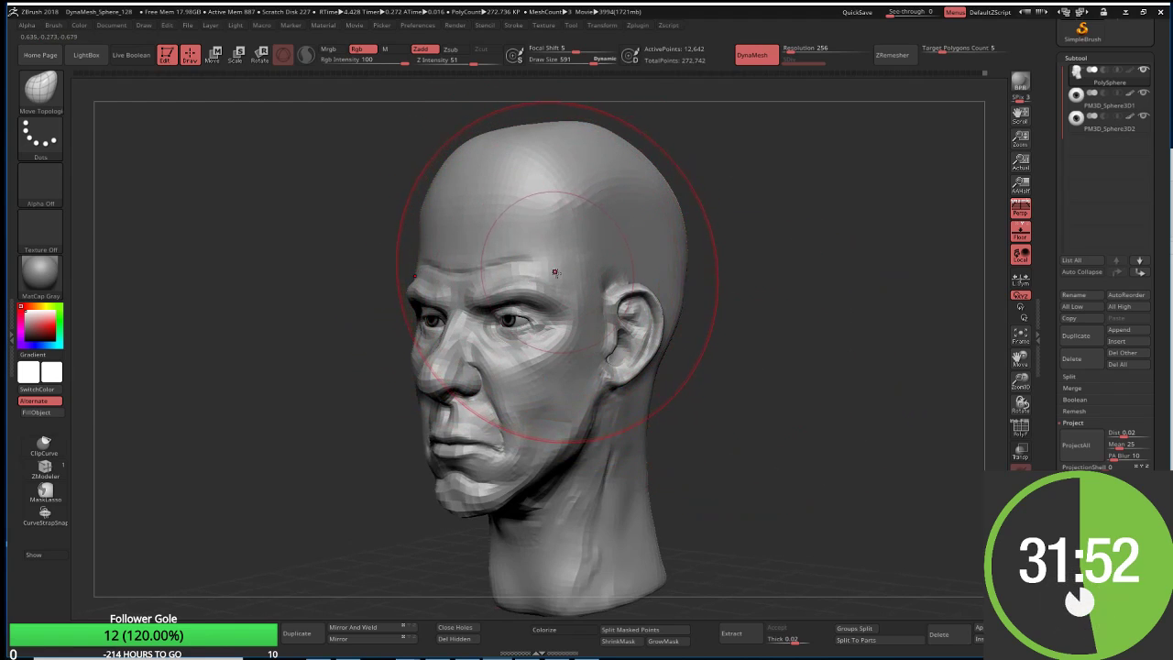
Step: Select the ClayBuildup brush and shrink it to Draw Size 140
key(b)
key(c)
key(b)
key(s)
drag(579, 268, 541, 266)
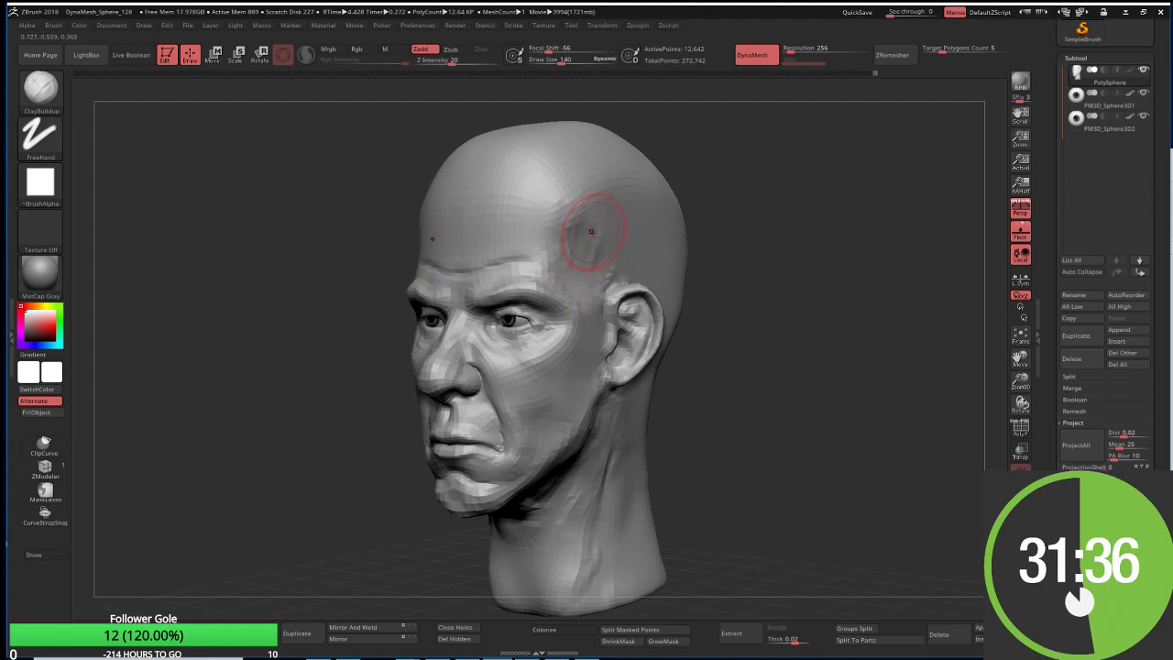
Step: Orbit around the temples, reduce Draw Size to 119, and snap to a straight front view
mouse_move(705, 180)
mouse_down()
mouse_move(759, 174)
mouse_move(657, 183)
mouse_up()
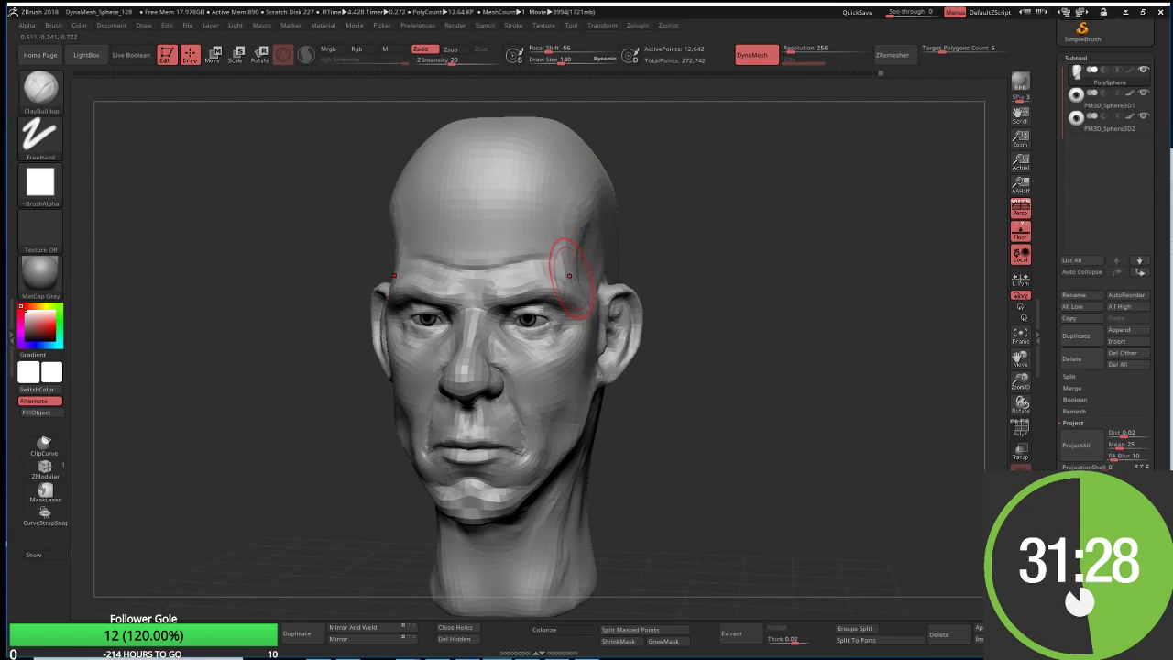
right_drag(568, 275, 654, 223)
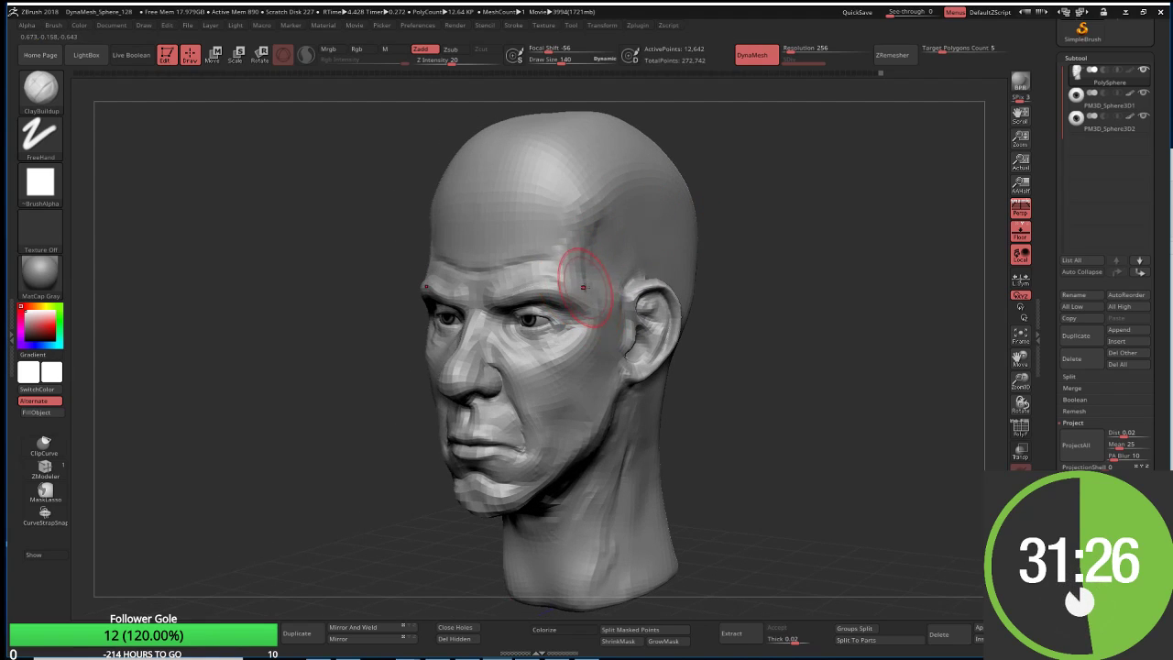
right_drag(740, 244, 759, 228)
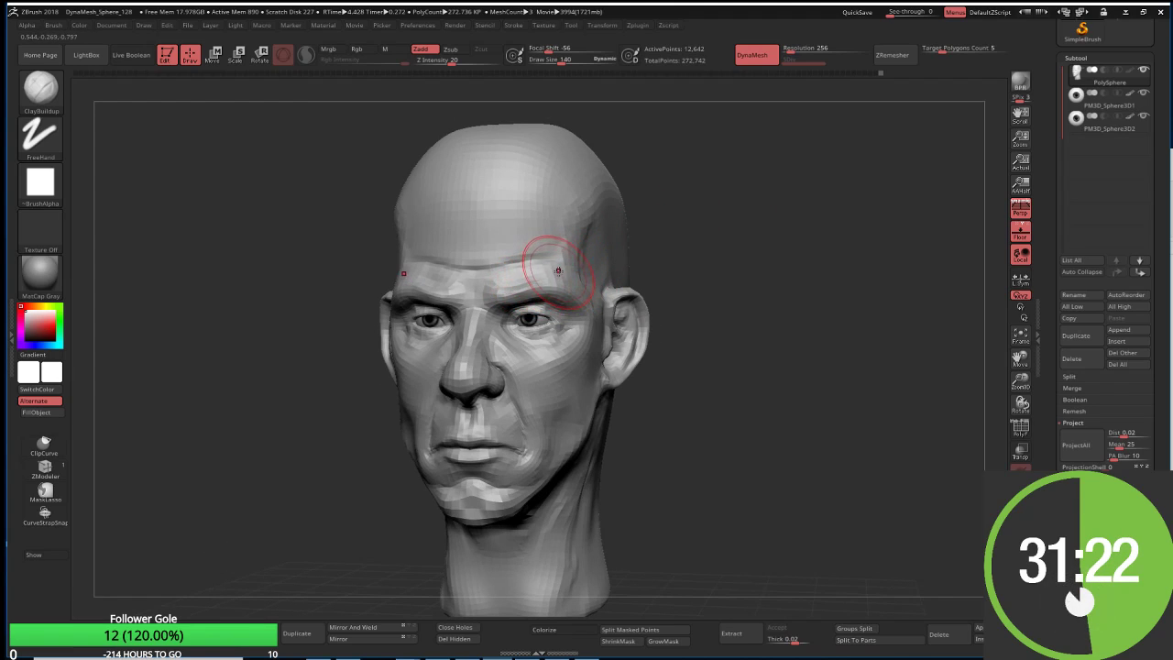
key(s)
drag(559, 271, 546, 272)
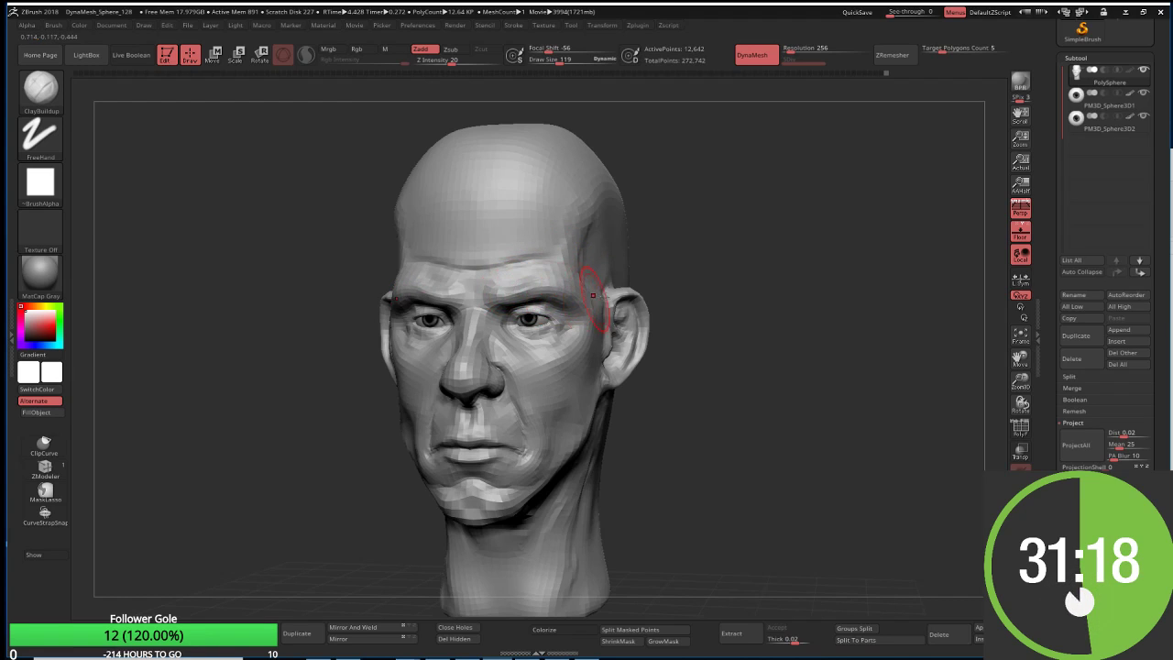
mouse_move(593, 295)
mouse_down()
mouse_move(711, 238)
mouse_move(686, 253)
mouse_up()
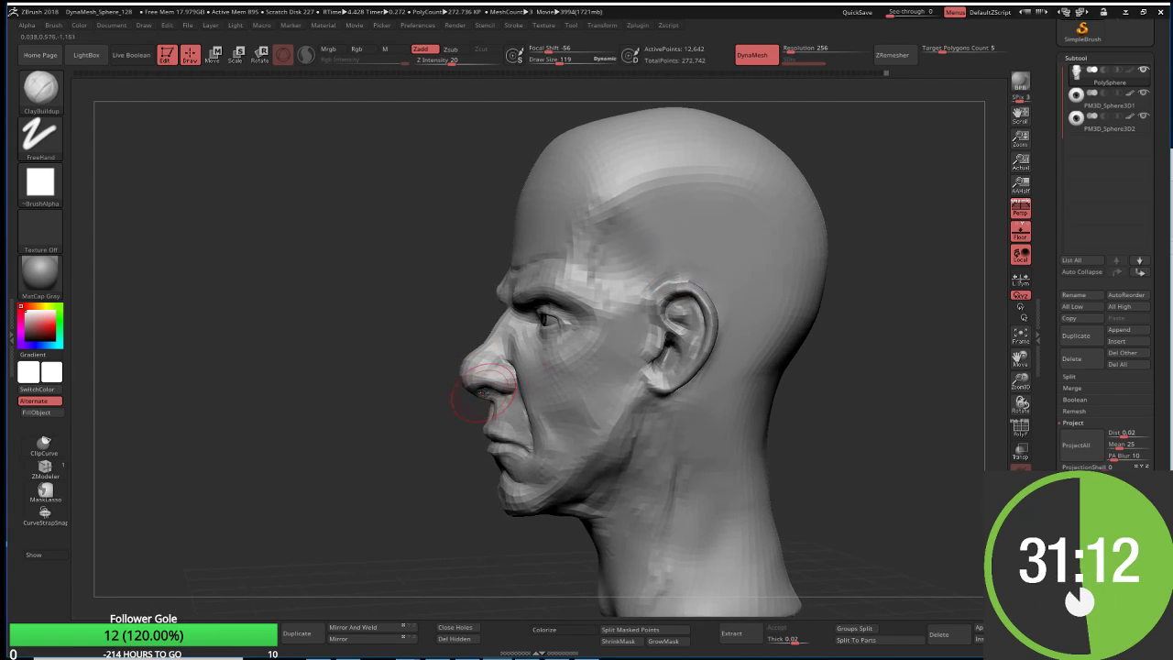
shift+drag(426, 421, 524, 422)
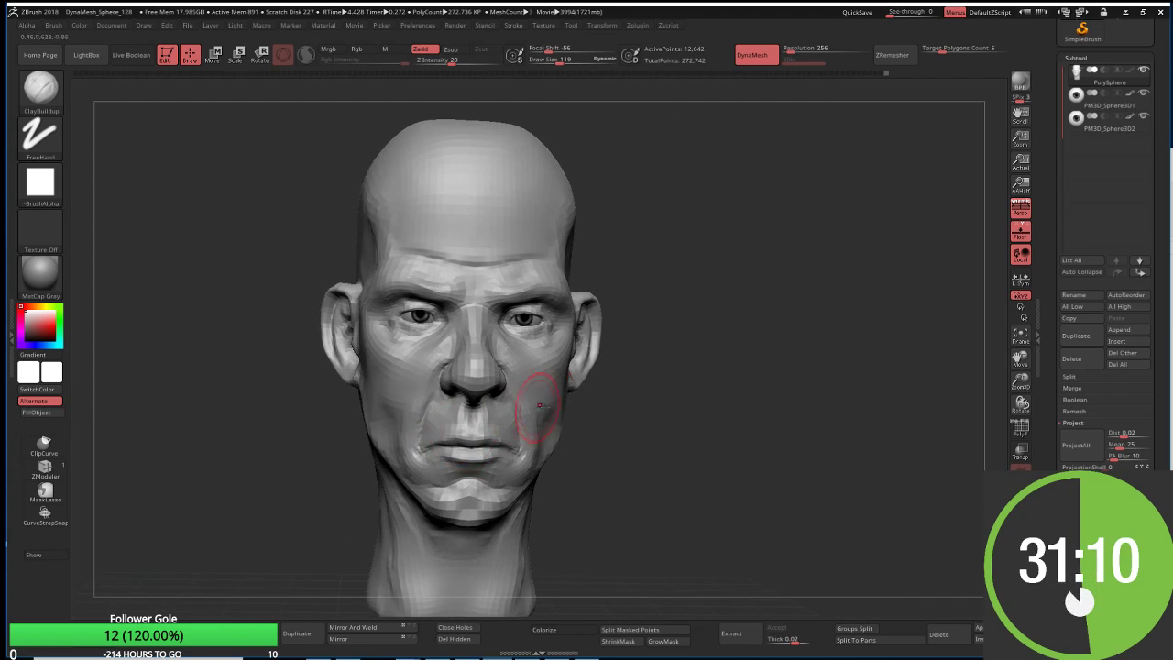
Step: Switch to the Move Topological brush at Draw Size 169
key(b)
key(m)
key(t)
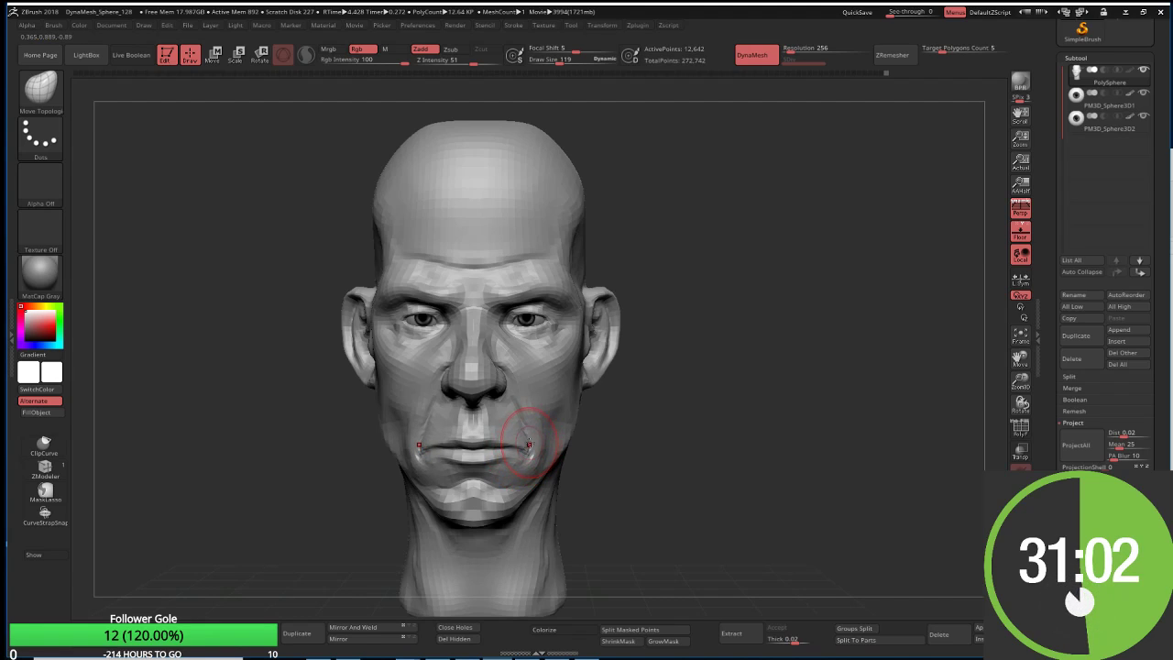
key(s)
drag(523, 443, 530, 449)
text(77)
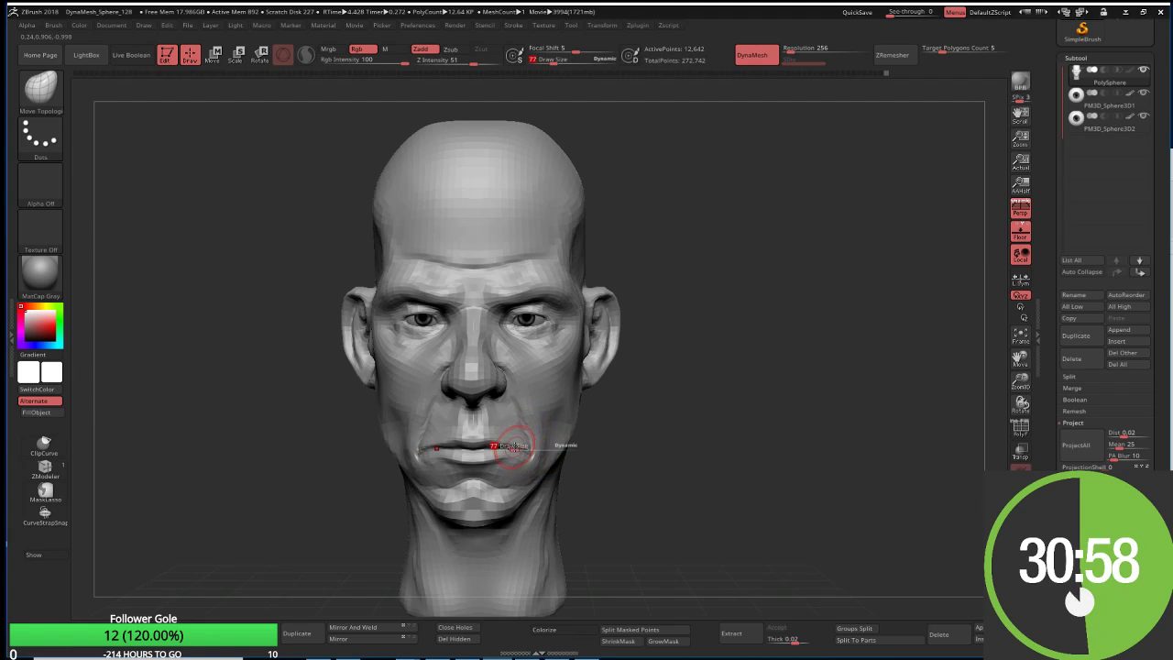
key(s)
mouse_move(515, 446)
mouse_down()
mouse_move(526, 449)
mouse_move(508, 440)
mouse_up()
Step: Push the lower lip and chin into shape from the side, then smooth the face
right_drag(527, 446, 517, 451)
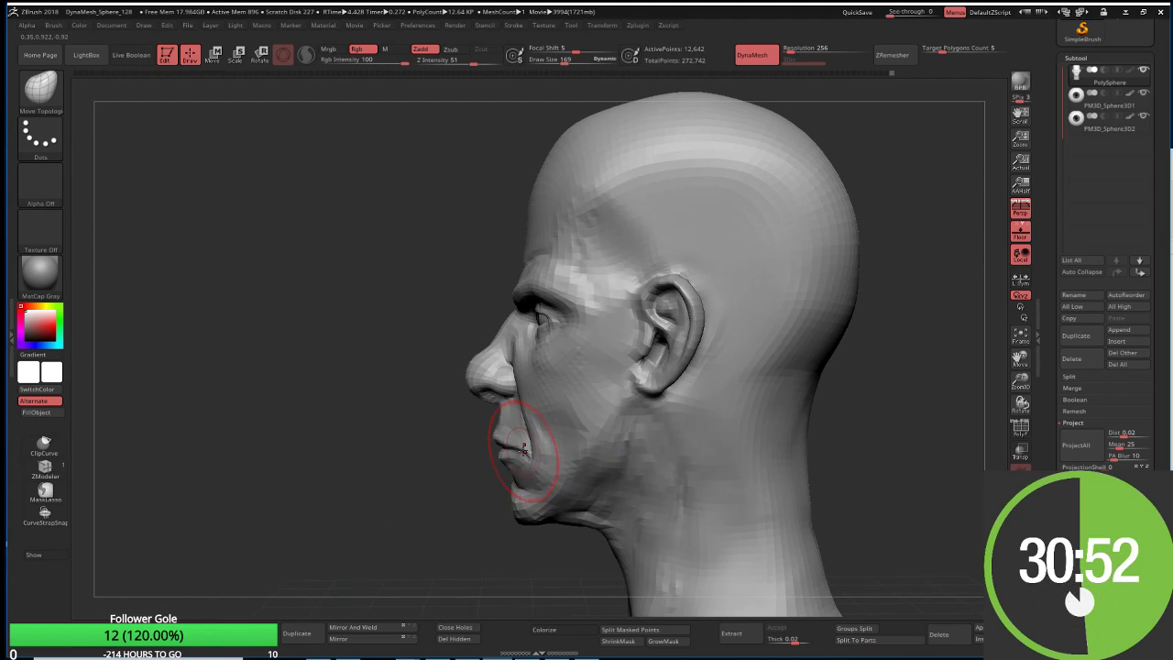
drag(524, 446, 499, 444)
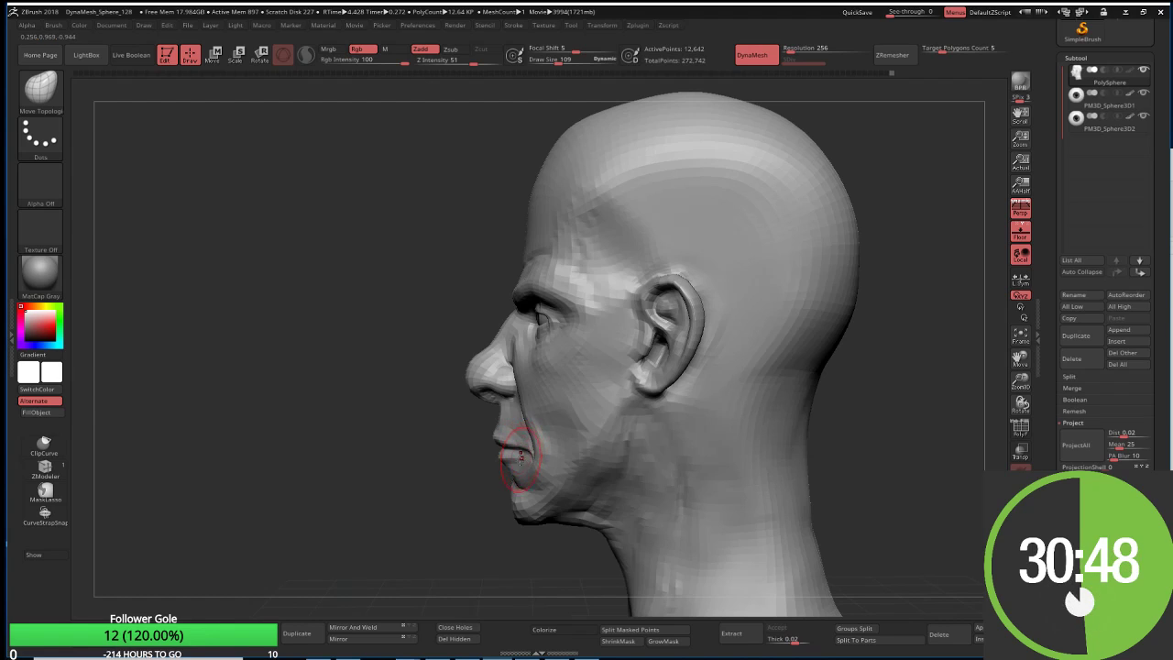
mouse_move(519, 456)
shift+right_down()
mouse_move(669, 466)
mouse_move(618, 437)
shift+right_up()
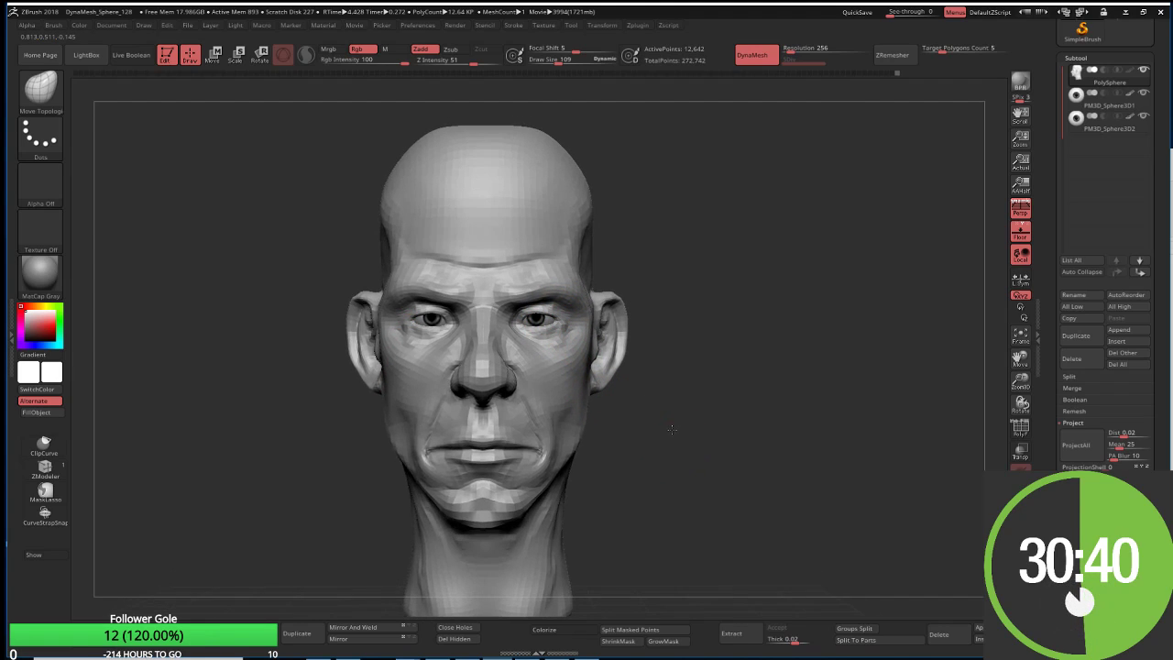
shift+drag(671, 445, 671, 429)
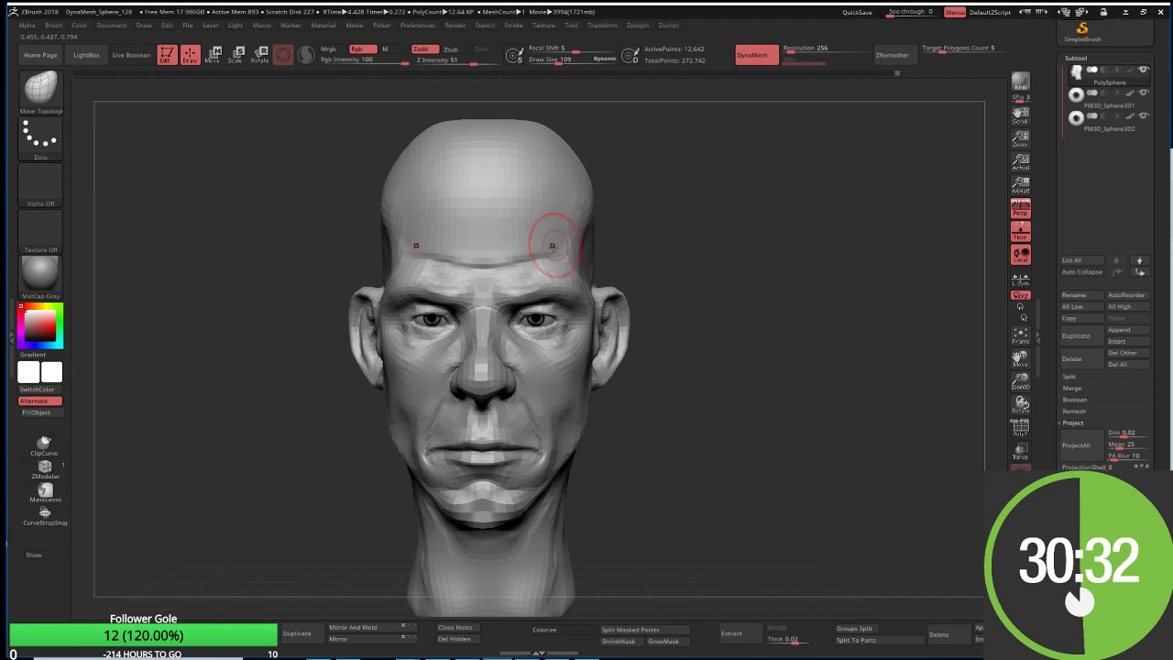
ctrl+right_drag(557, 236, 595, 353)
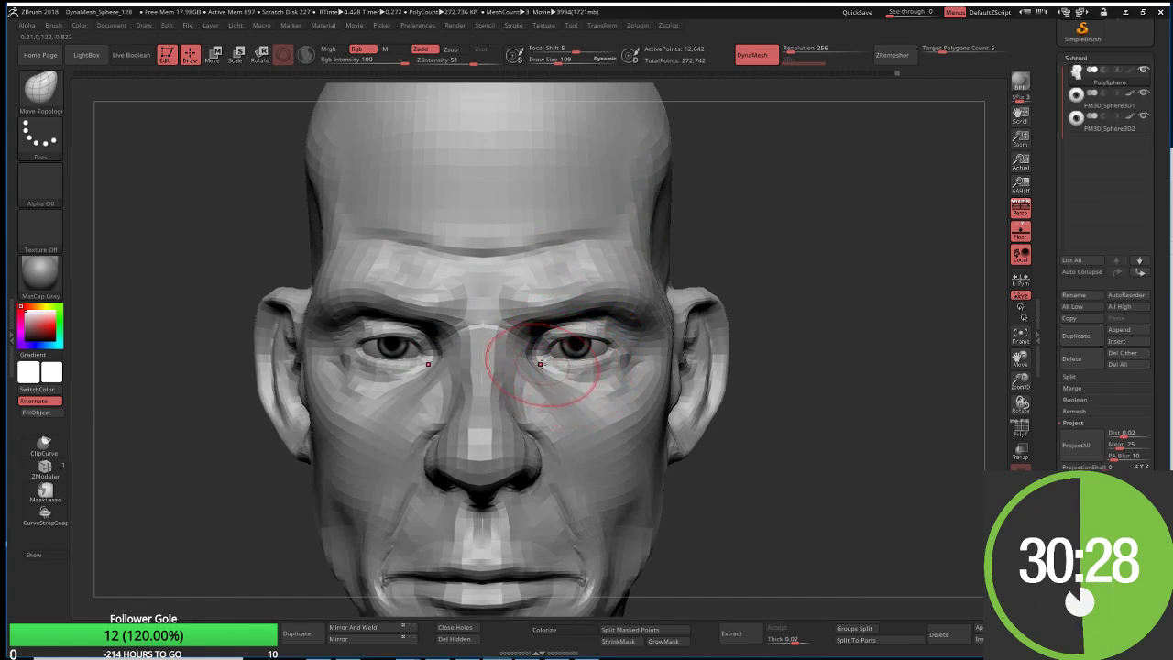
ctrl+right_drag(581, 363, 572, 376)
Step: Zoom in on the eyes and select DamStandard at Draw Size 38
key(space)
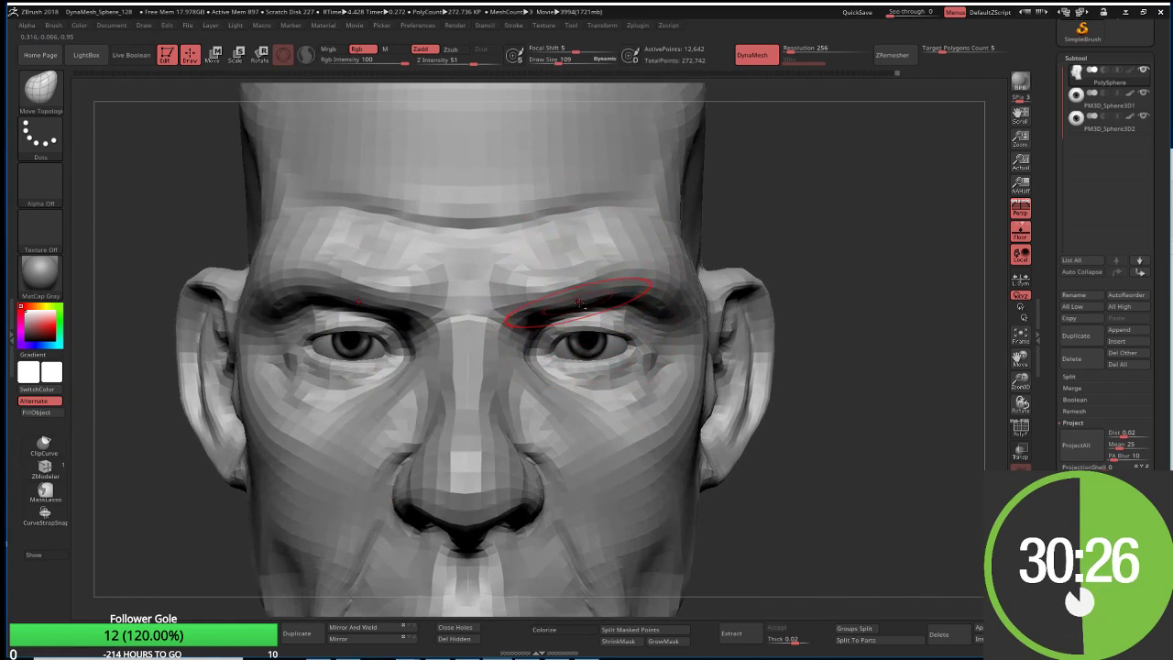
ctrl+right_drag(628, 252, 580, 366)
key(b)
key(d)
key(s)
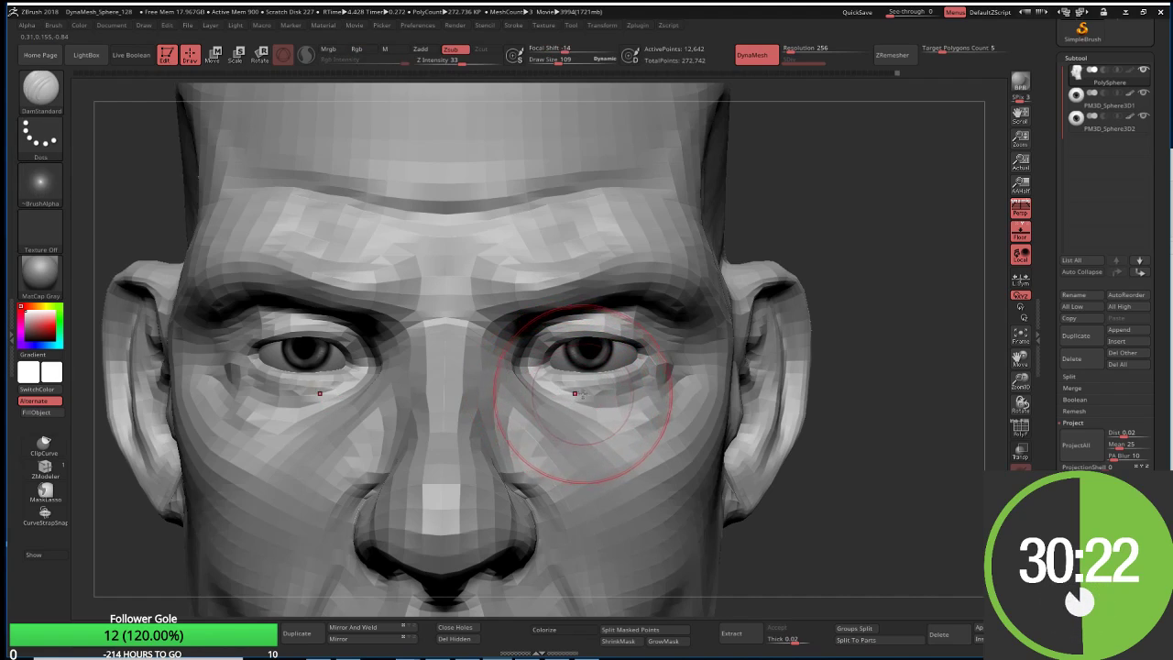
key(s)
drag(583, 392, 575, 392)
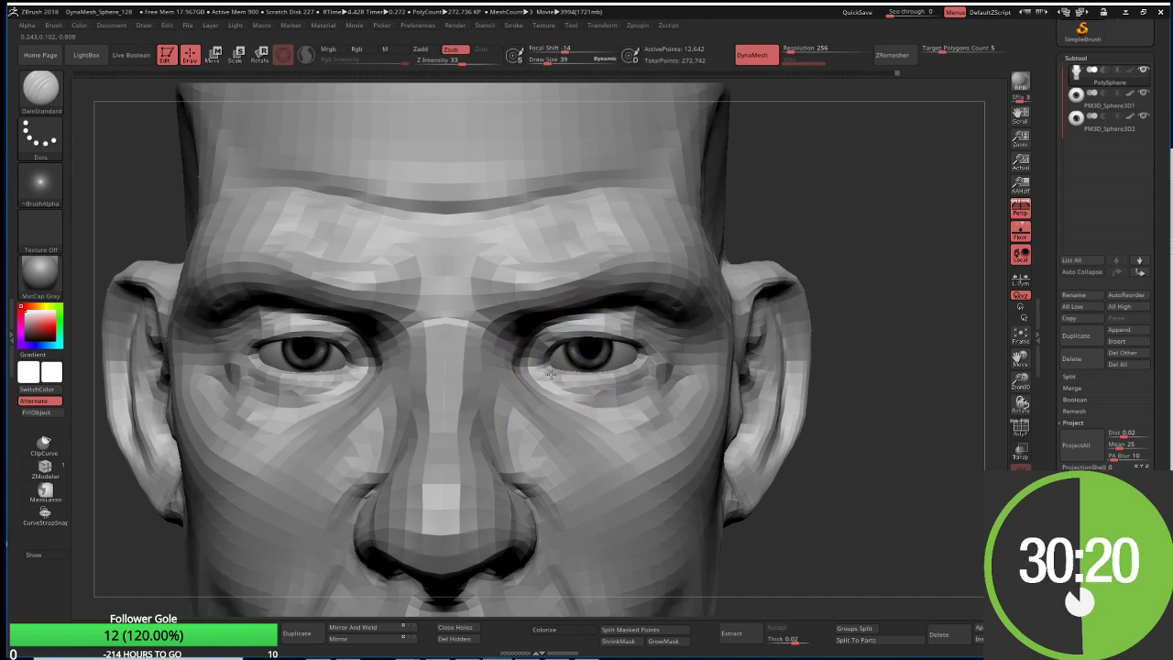
Step: Carve creases under both eyes and along the upper eyelids, then drop size to 17
mouse_move(587, 383)
mouse_down()
mouse_move(656, 393)
mouse_move(641, 366)
mouse_up()
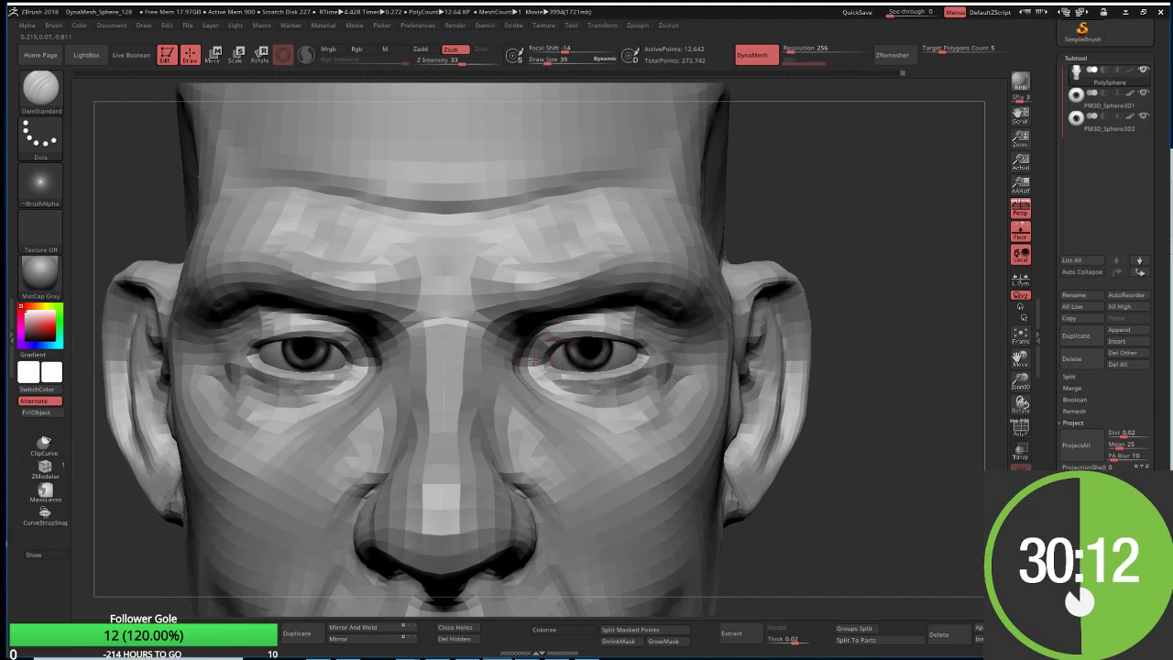
mouse_move(531, 361)
mouse_down()
mouse_move(608, 337)
mouse_move(647, 348)
mouse_up()
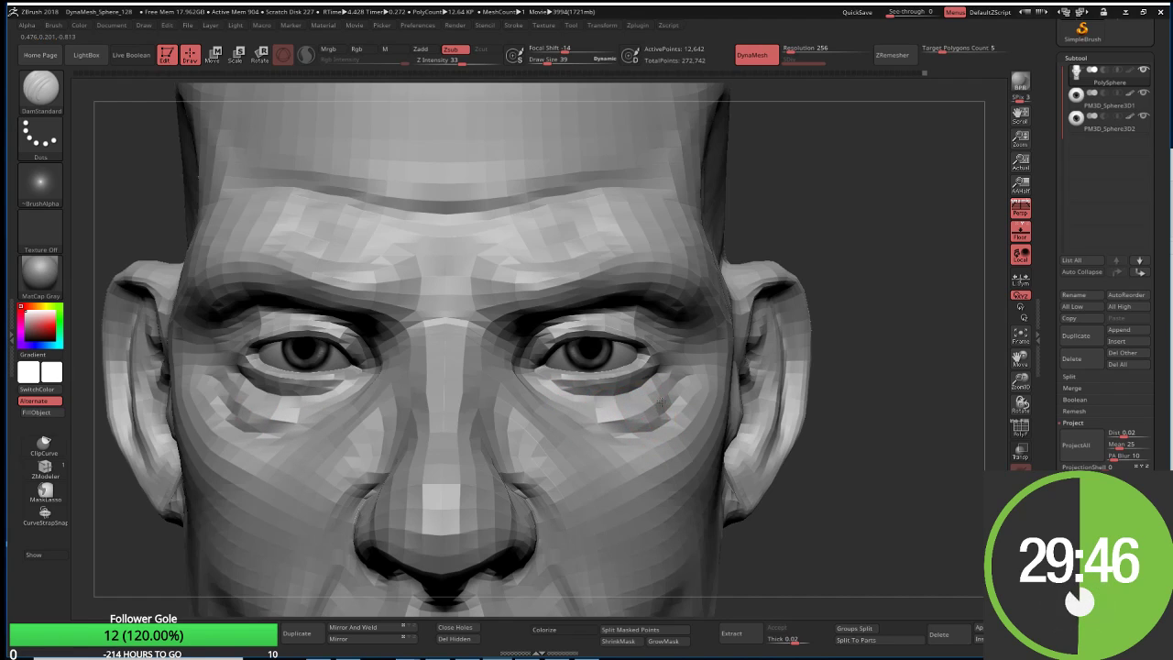
mouse_move(693, 406)
right_down()
mouse_move(781, 438)
mouse_move(722, 373)
right_up()
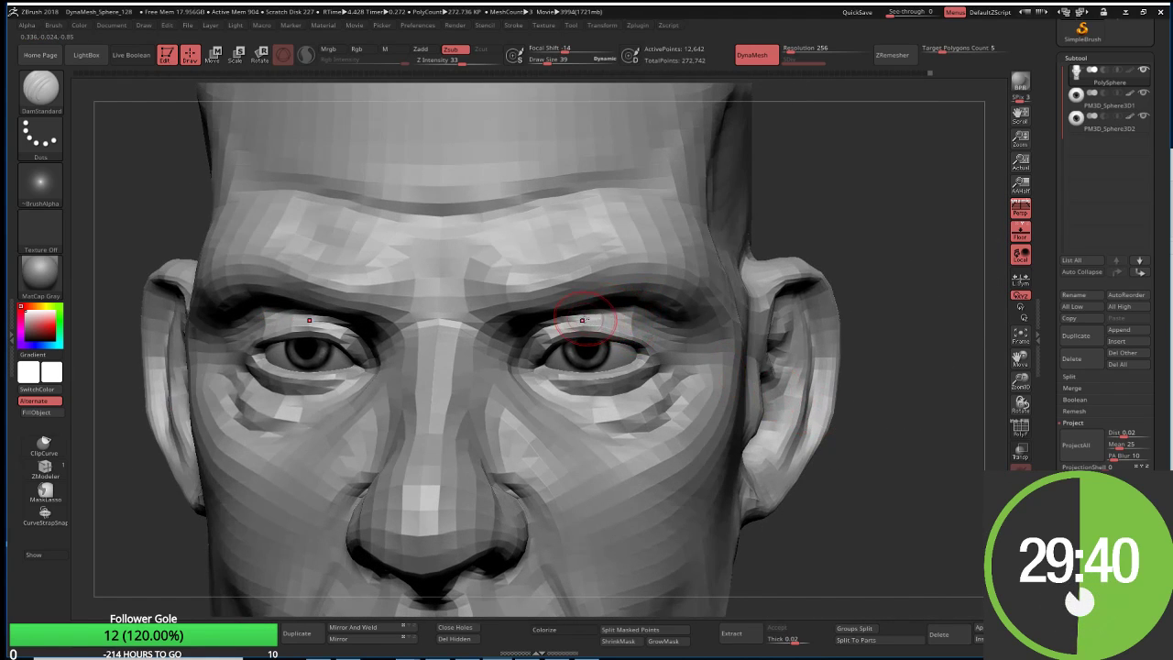
key(s)
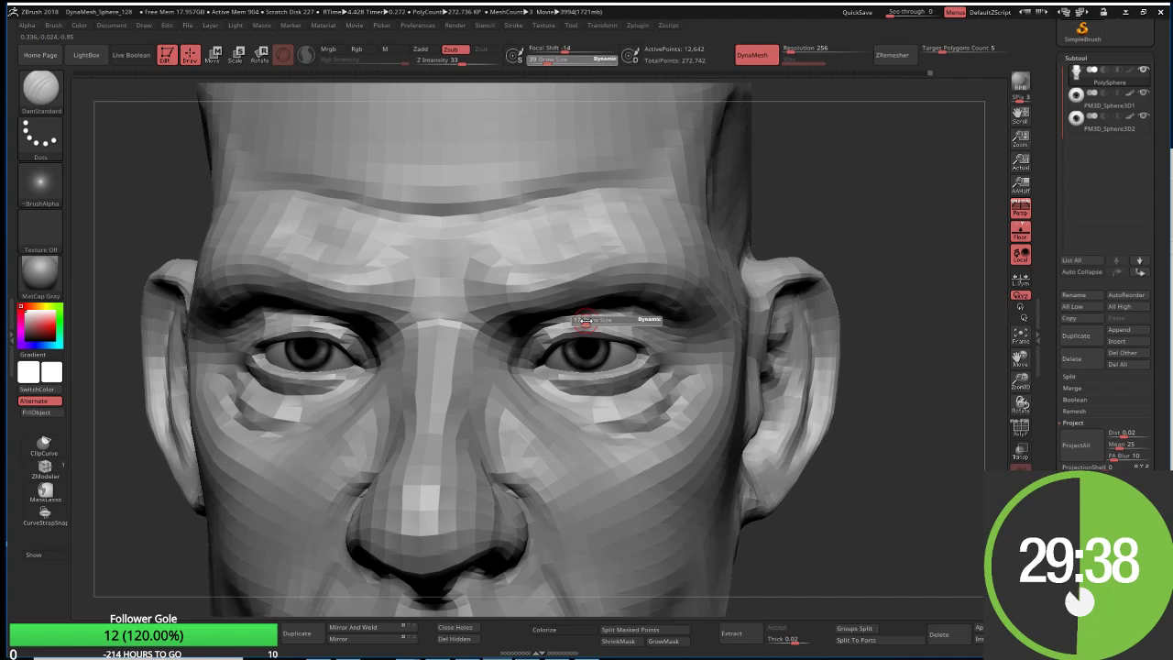
drag(596, 320, 582, 320)
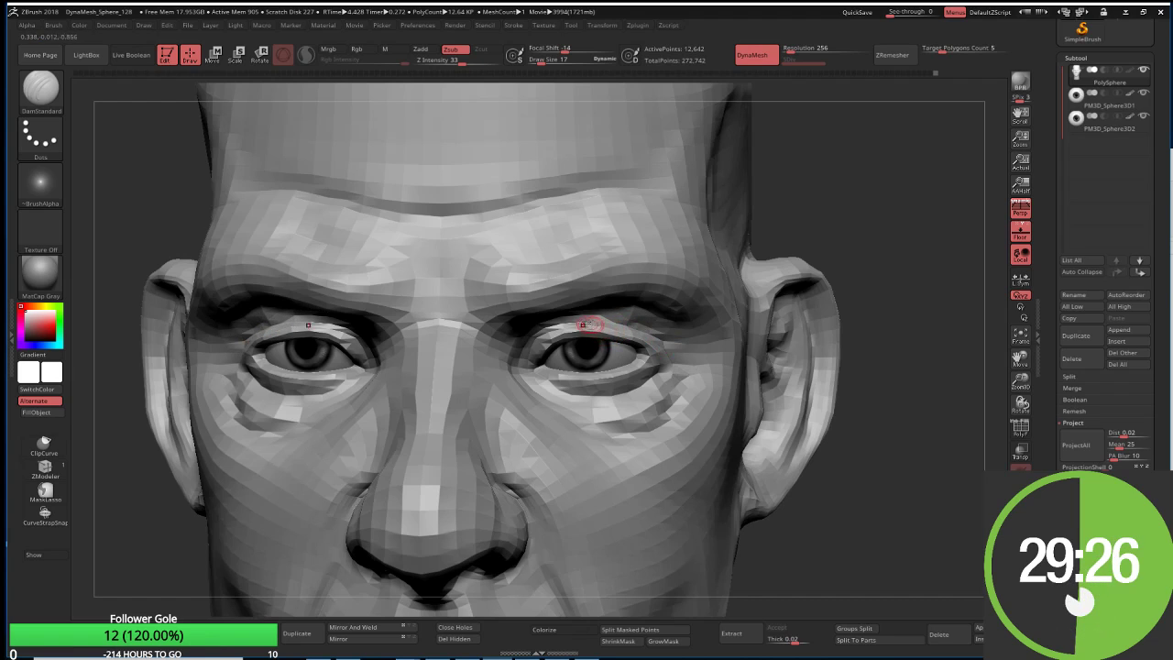
ctrl+right_drag(584, 324, 611, 331)
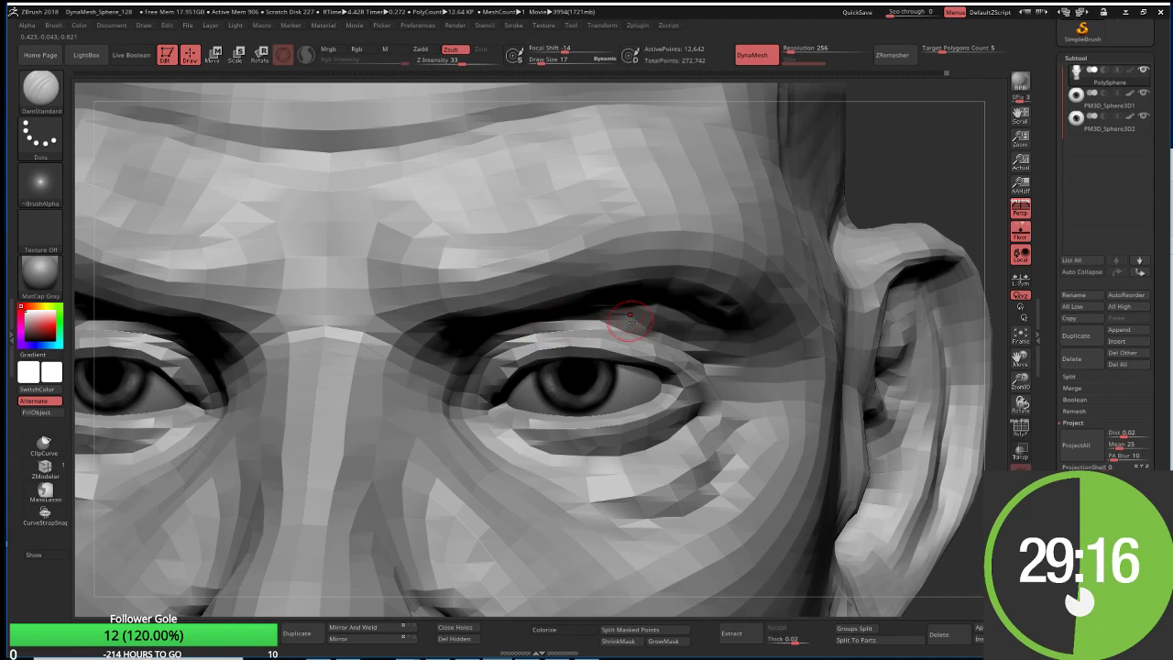
Step: Switch to ClayBuildup at size 36, reframe the face, drop Draw Size to 17, and view the full head
key(b)
key(c)
key(b)
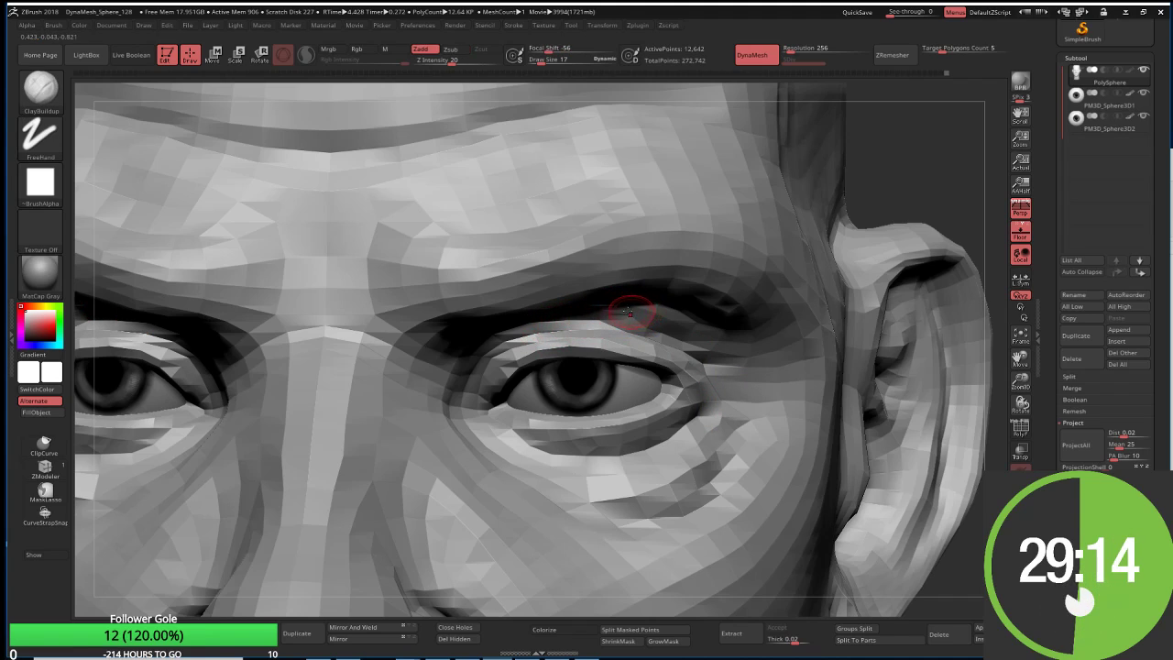
key(s)
drag(630, 312, 659, 317)
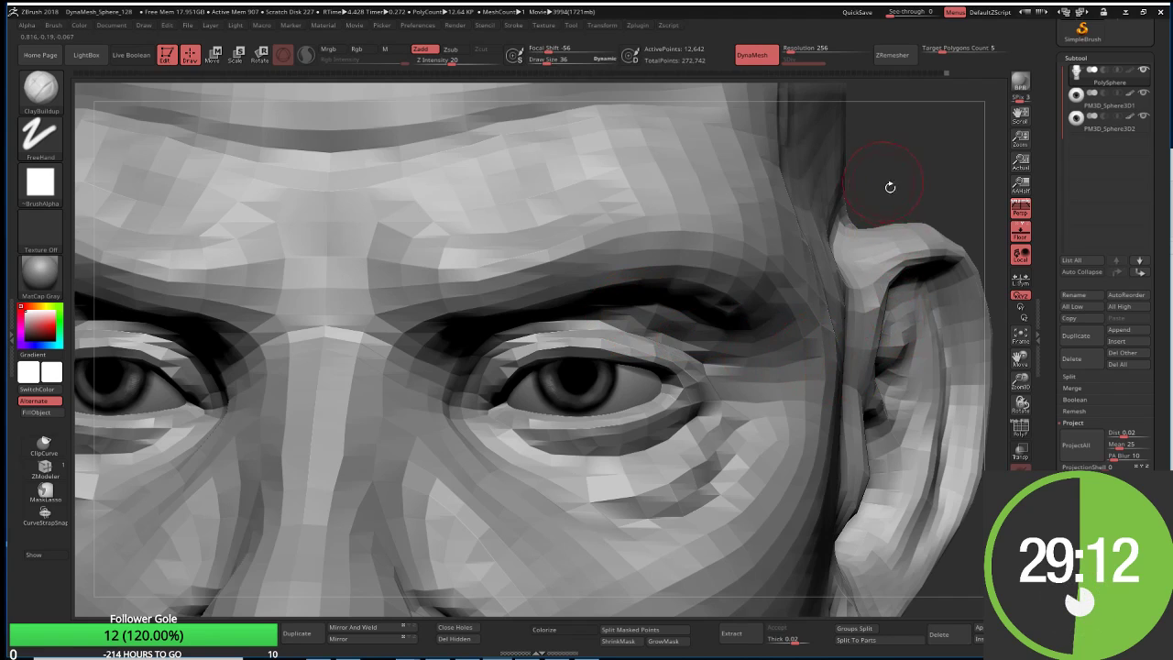
drag(890, 187, 878, 167)
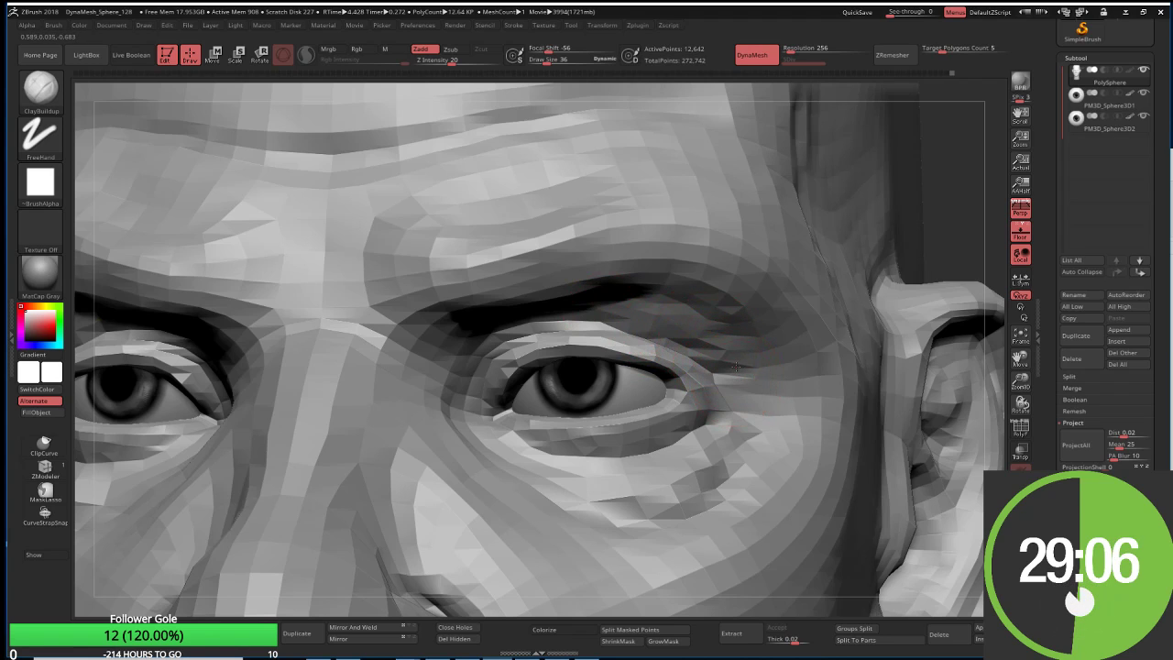
mouse_move(819, 294)
ctrl+right_down()
mouse_move(850, 327)
mouse_move(788, 284)
mouse_move(898, 532)
mouse_move(725, 312)
ctrl+right_up()
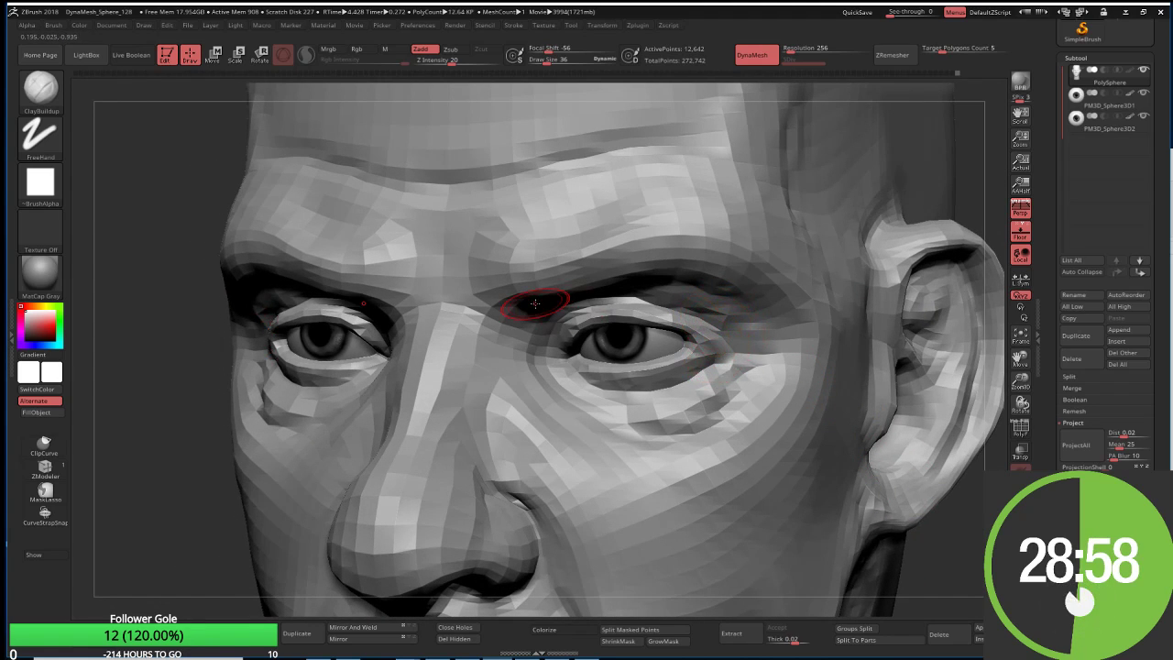
key(s)
drag(725, 313, 713, 313)
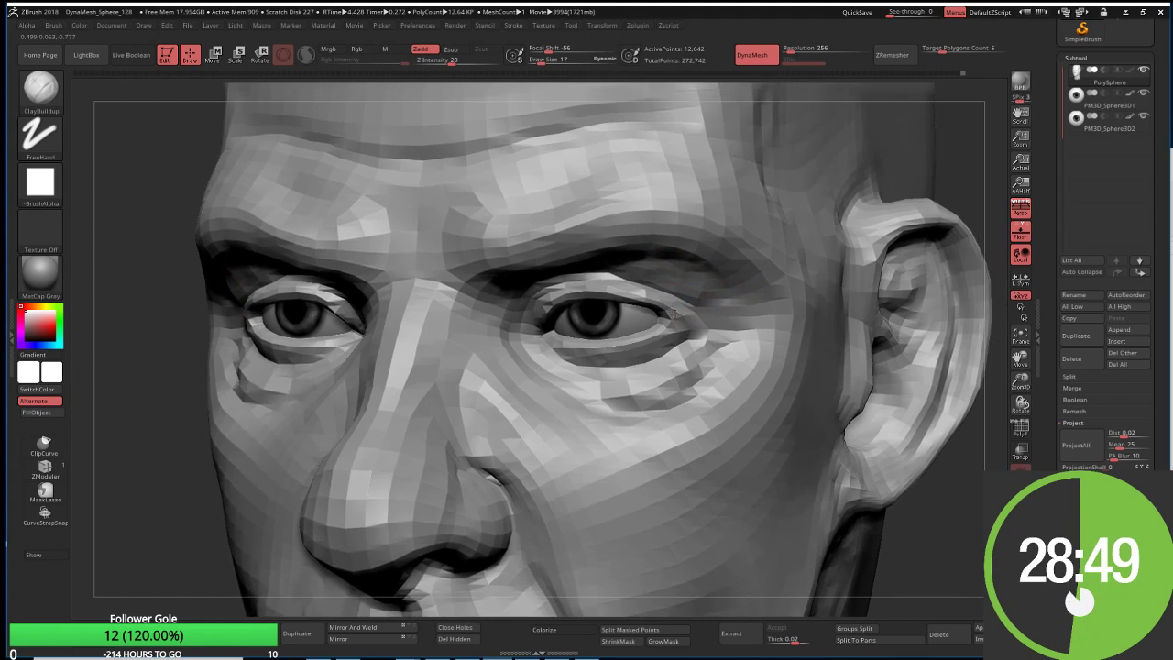
mouse_move(723, 338)
alt+mouse_down()
mouse_move(455, 391)
mouse_move(427, 346)
mouse_move(426, 371)
mouse_move(556, 376)
mouse_move(529, 373)
alt+mouse_up()
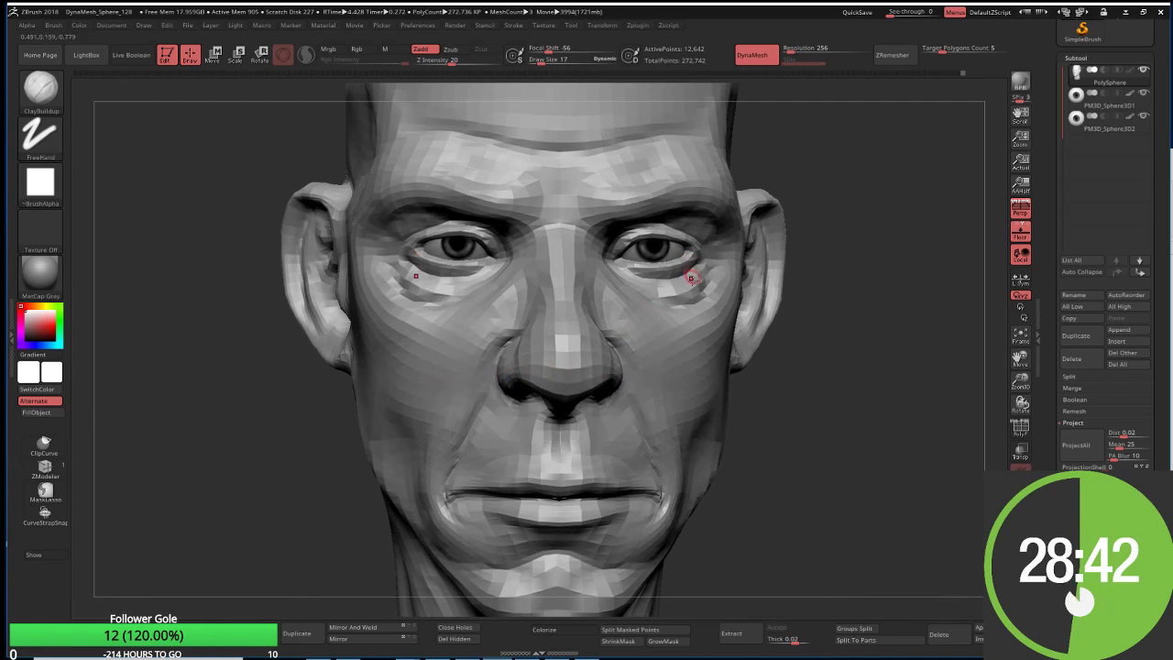
Step: Divide the head mesh once to SDiv 2, raising points from 12,642 to 50,562
key(b)
key(m)
key(t)
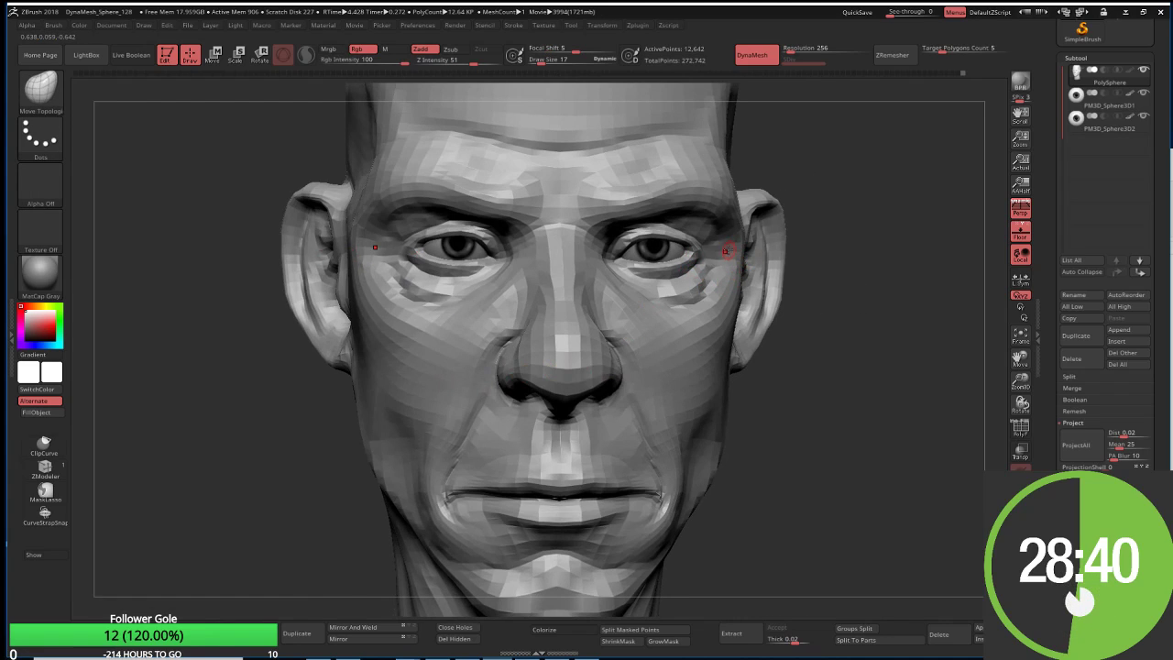
key(b)
key(c)
key(b)
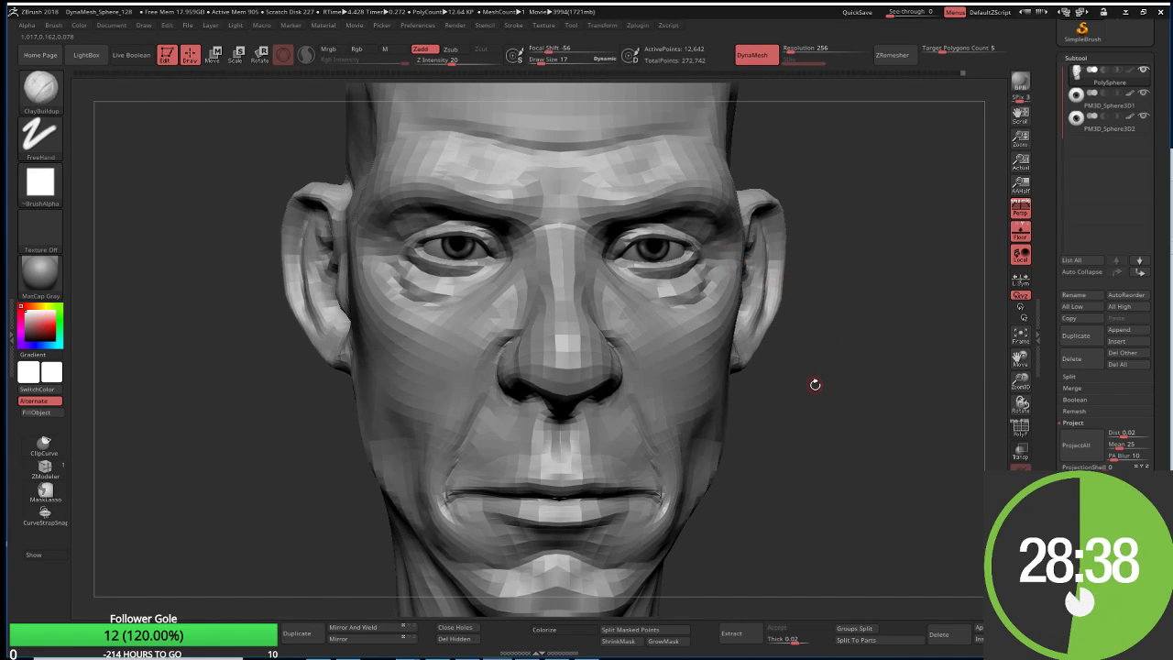
key(ctrl)
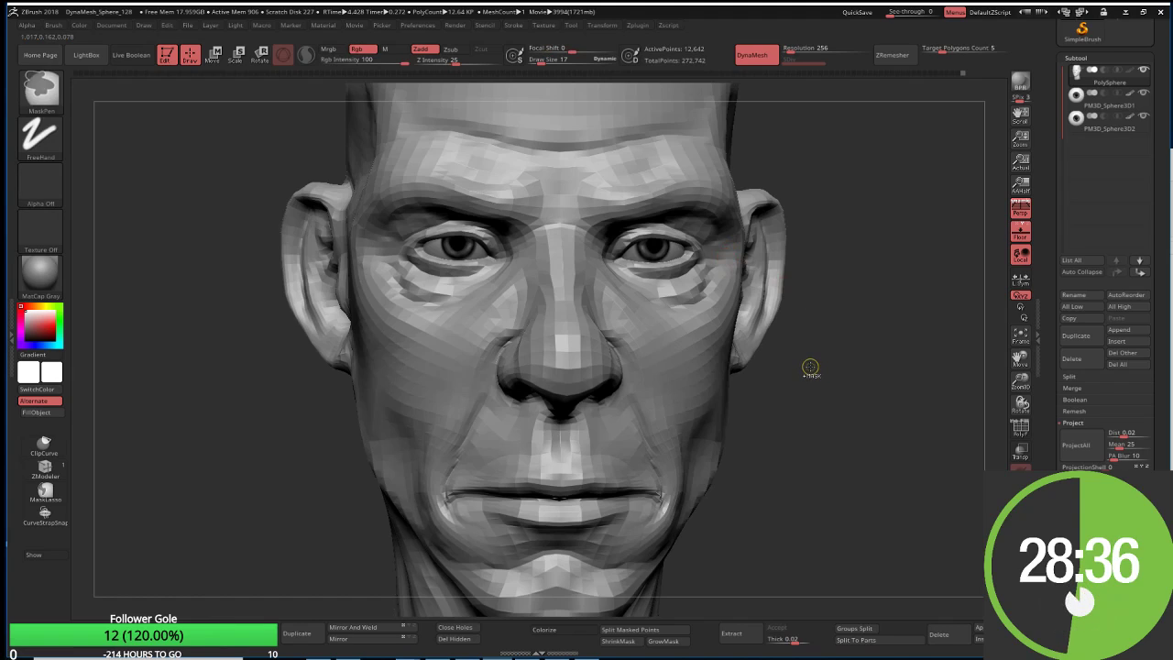
key(ctrl+d)
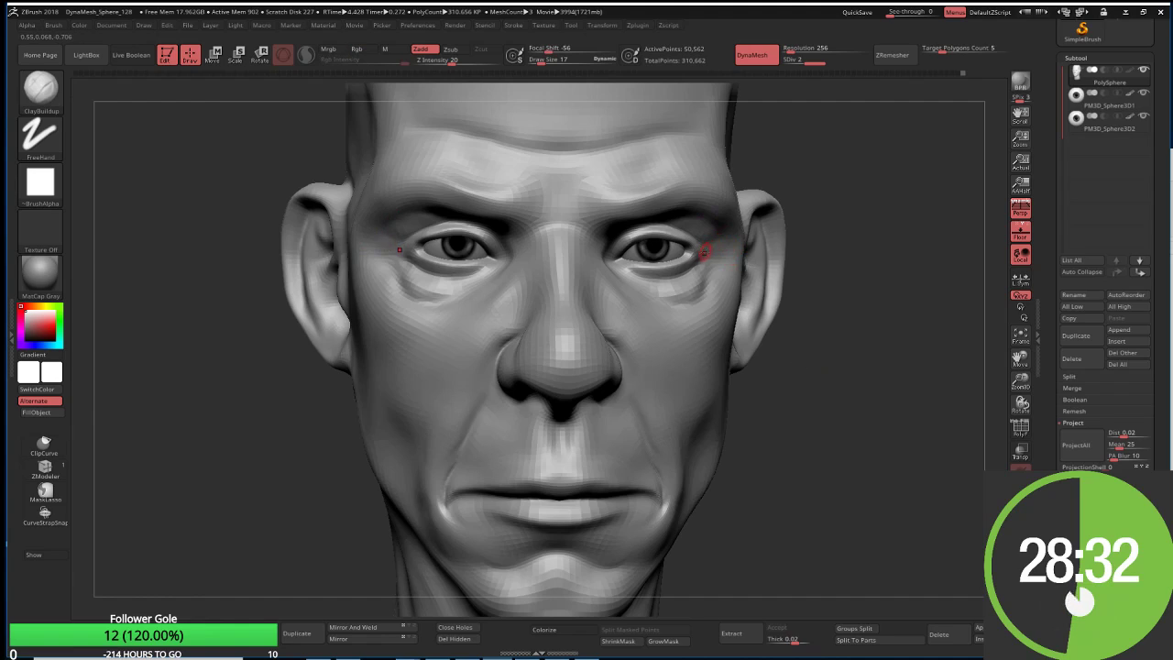
Step: Toggle Move and Draw modes, raise Draw Size to 65, and orbit to an angled view
key(w)
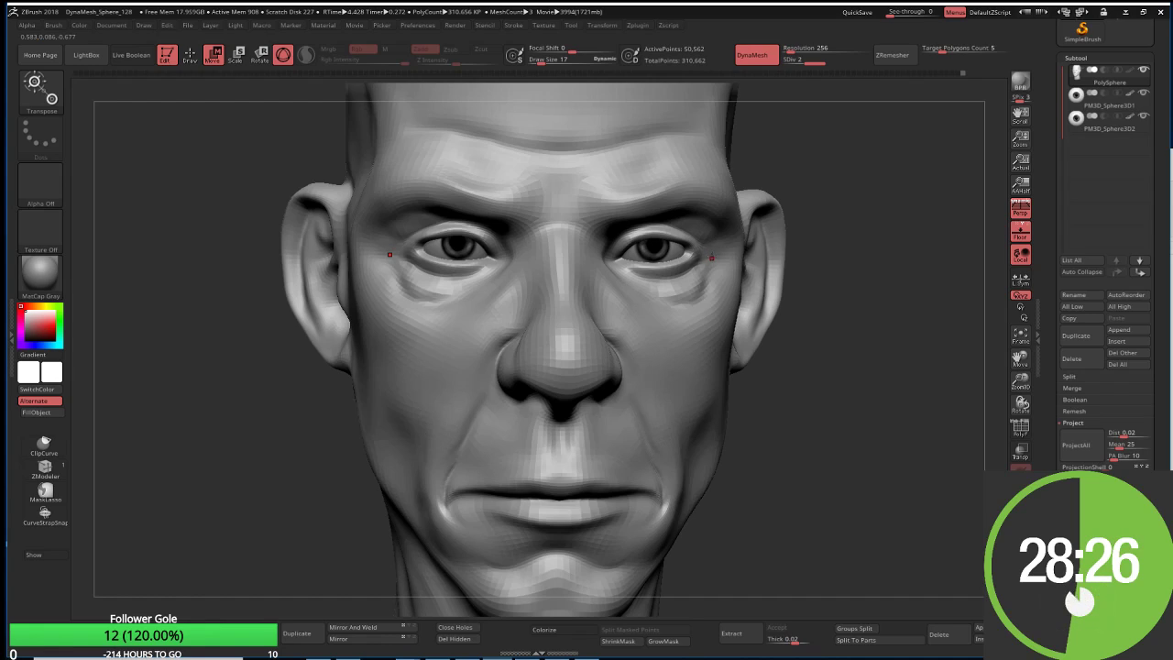
key(q)
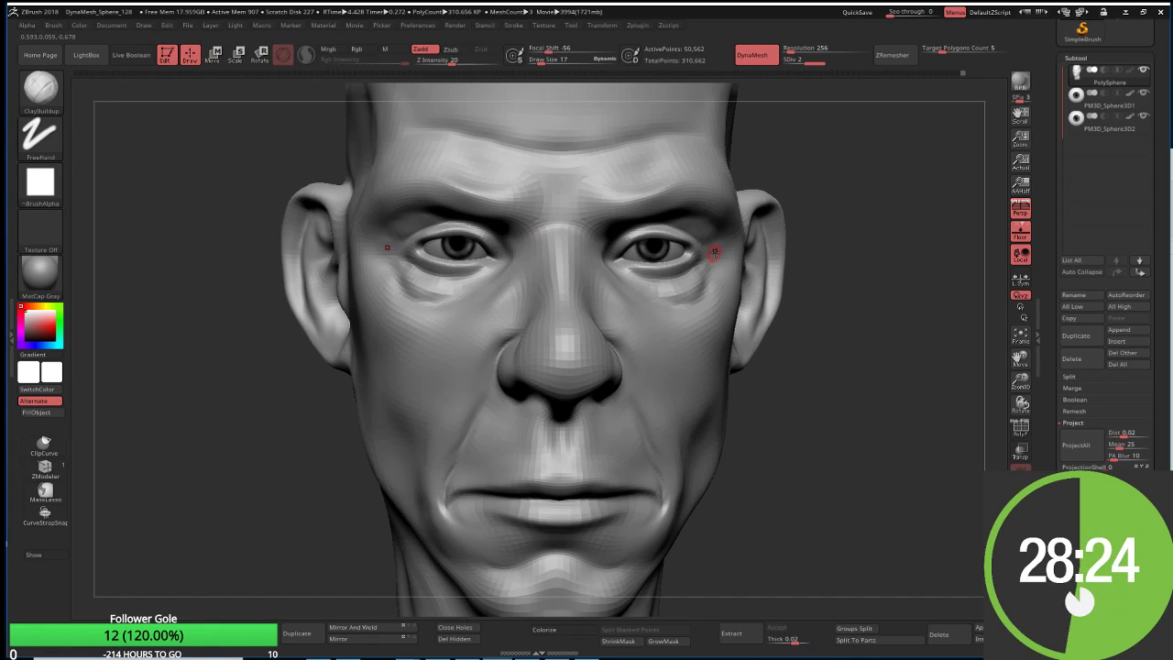
key(s)
drag(737, 247, 710, 231)
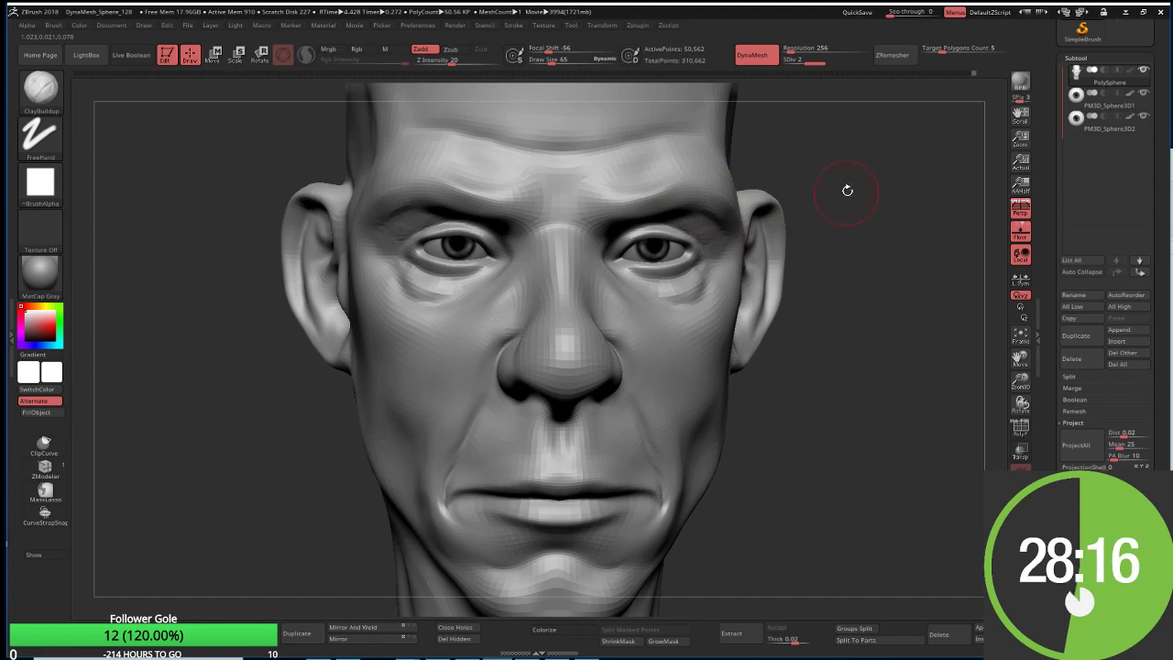
mouse_move(846, 189)
mouse_down()
mouse_move(756, 232)
mouse_move(750, 247)
mouse_up()
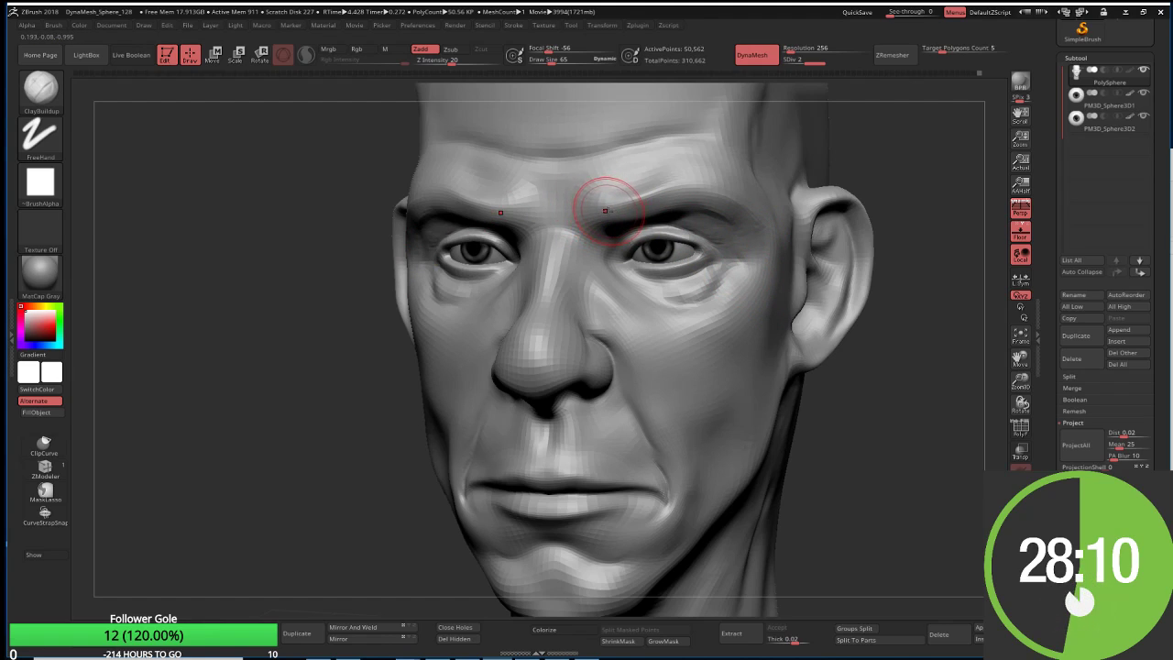
Step: Paint a mask over both brow ridges and blur it to soften the edges
key(ctrl)
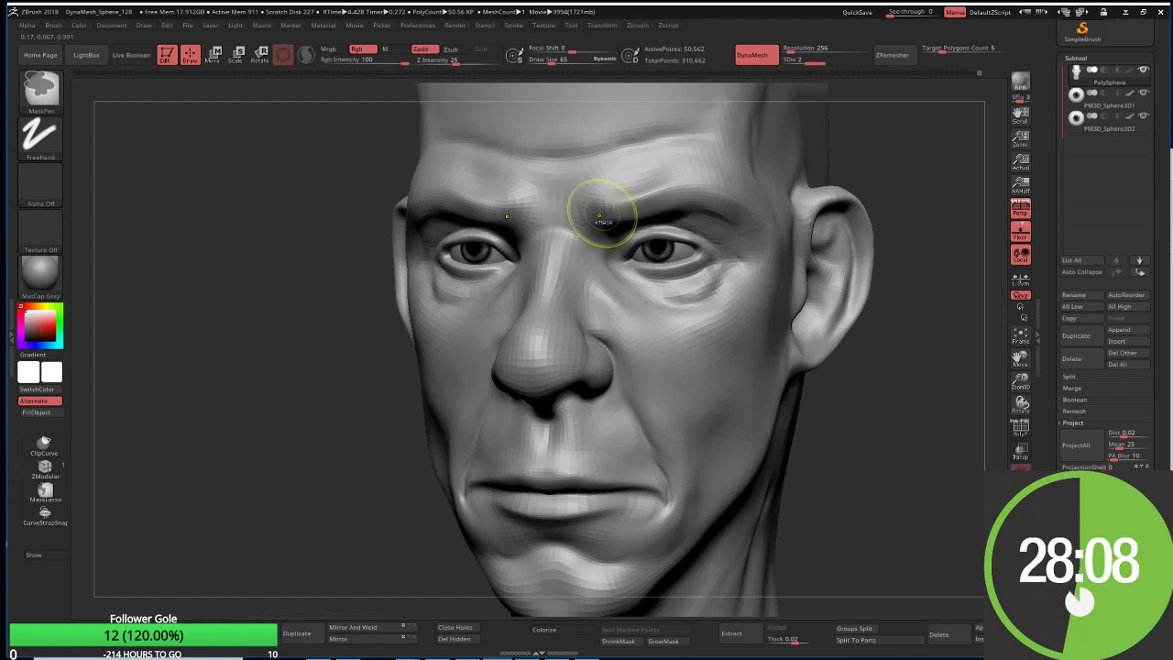
mouse_move(598, 204)
ctrl+mouse_down()
mouse_move(655, 221)
mouse_move(697, 193)
mouse_move(722, 204)
ctrl+mouse_up()
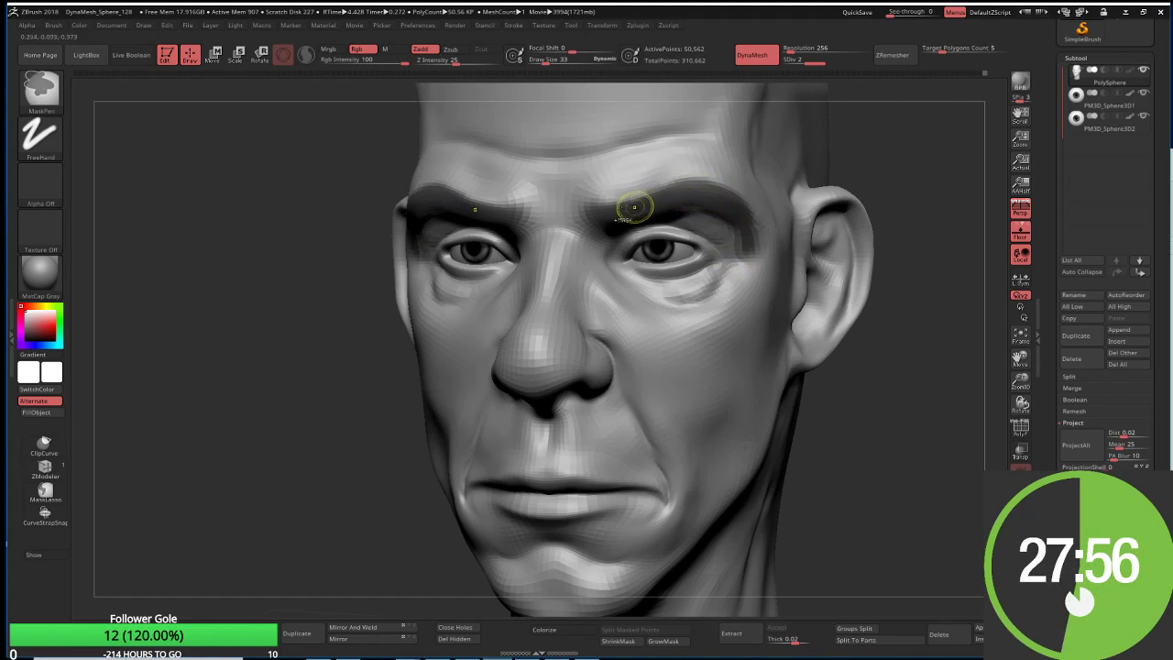
ctrl+click(598, 215)
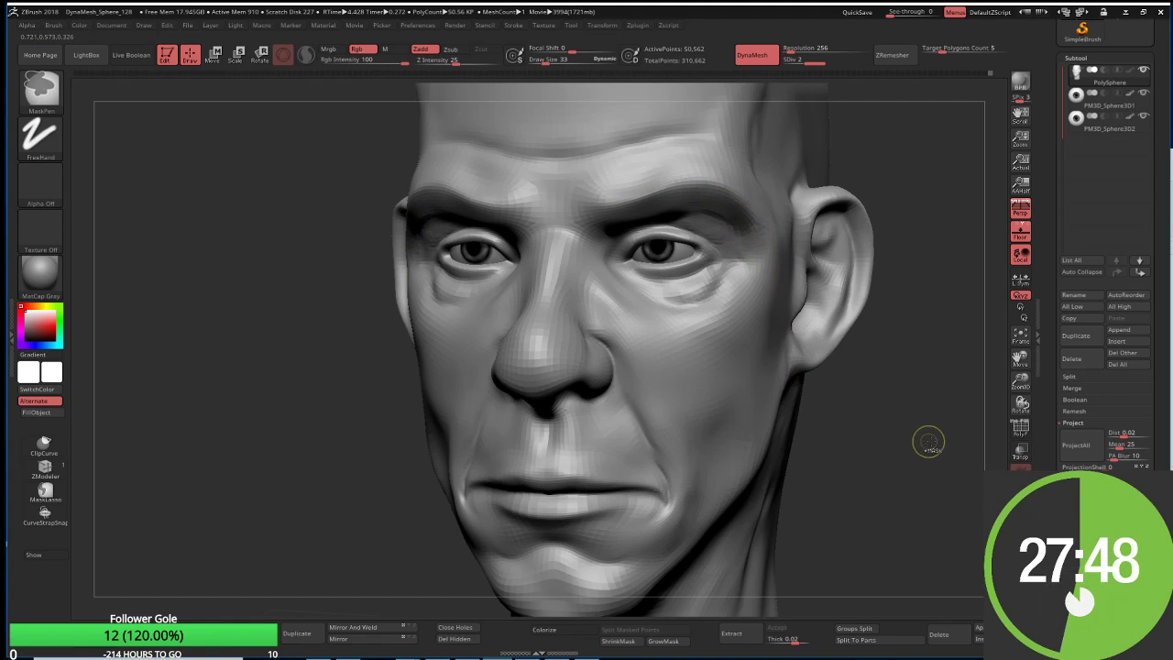
key(ctrl)
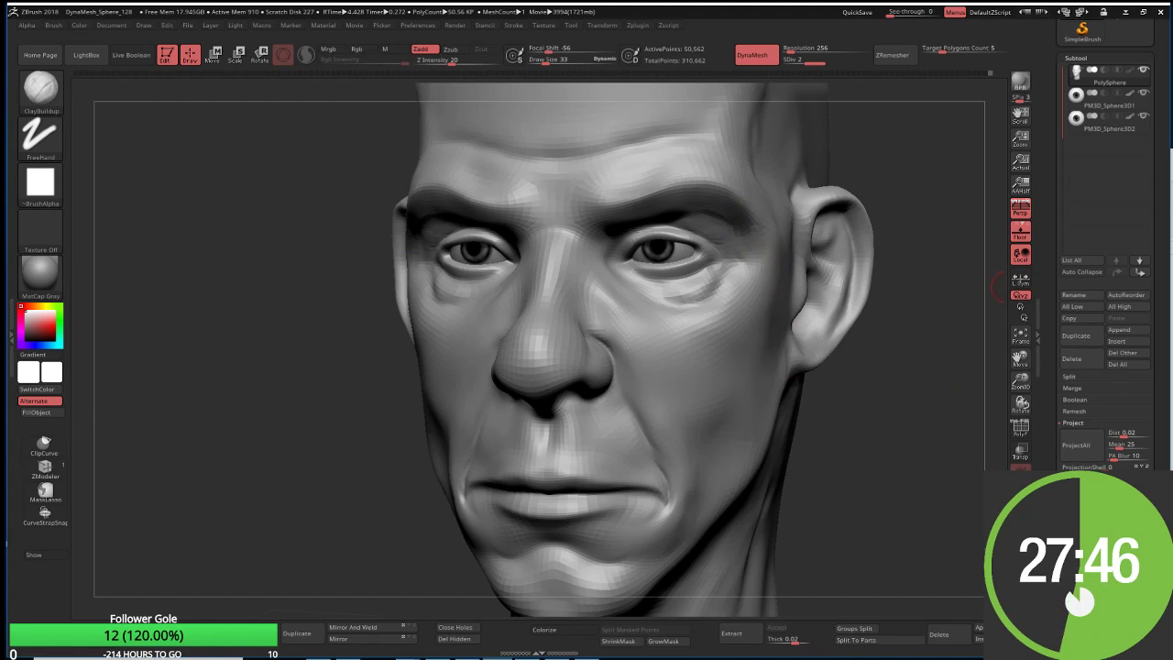
Step: Preview extracting the masked brows as a shell with 0.002 thickness
click(1072, 422)
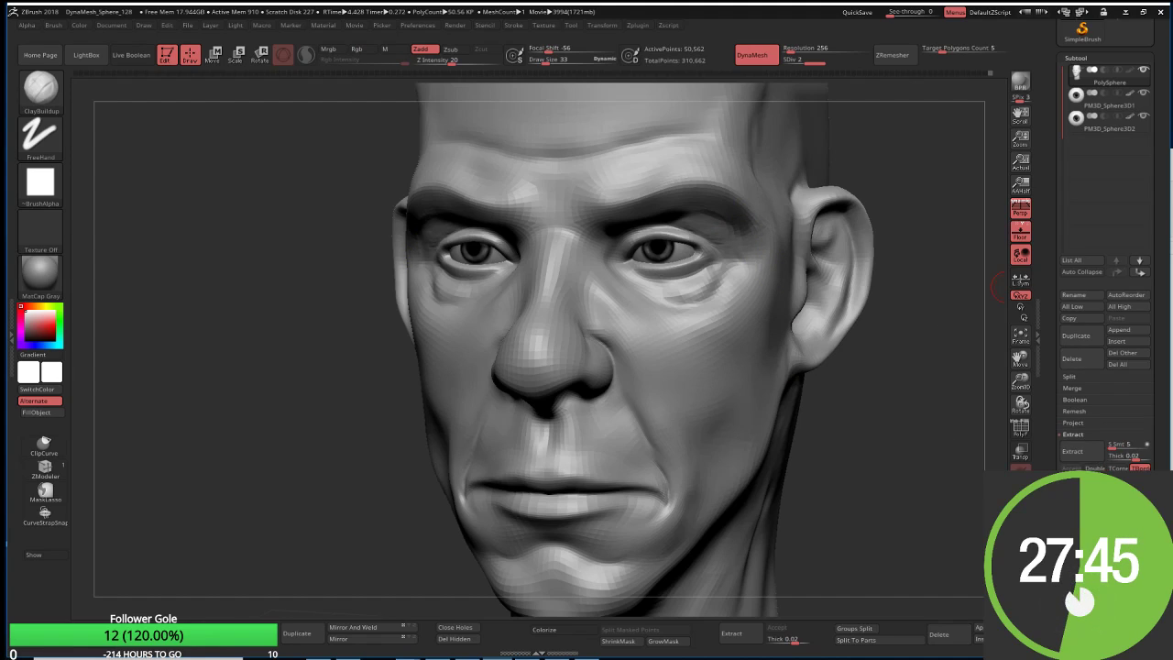
click(1081, 453)
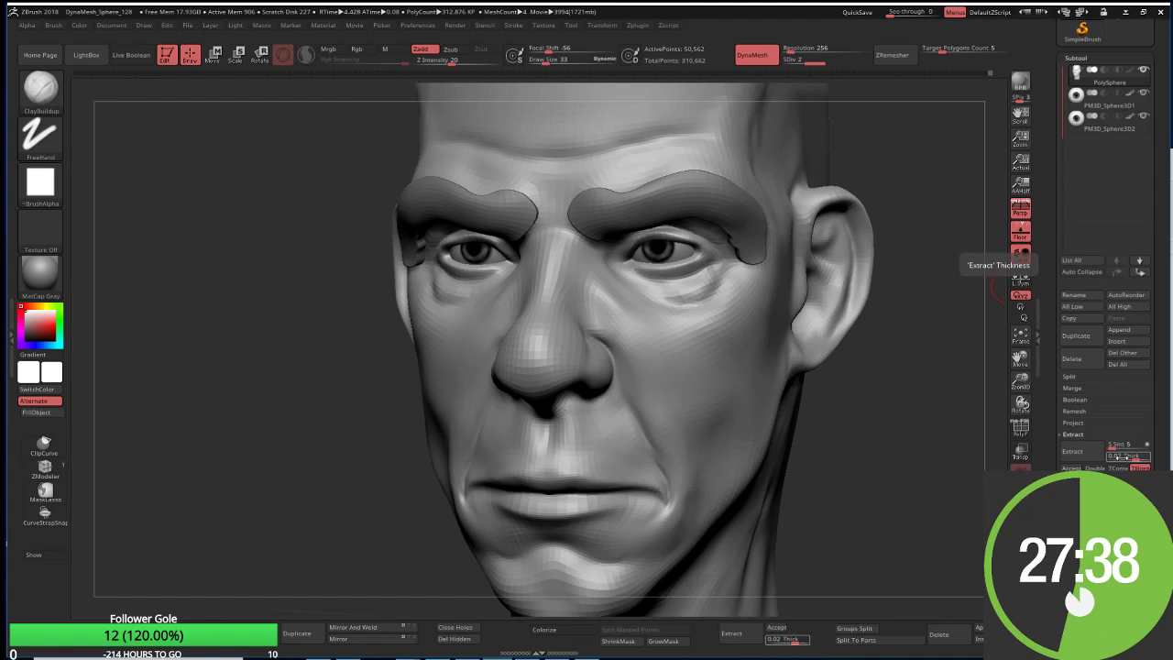
drag(1122, 456, 1128, 458)
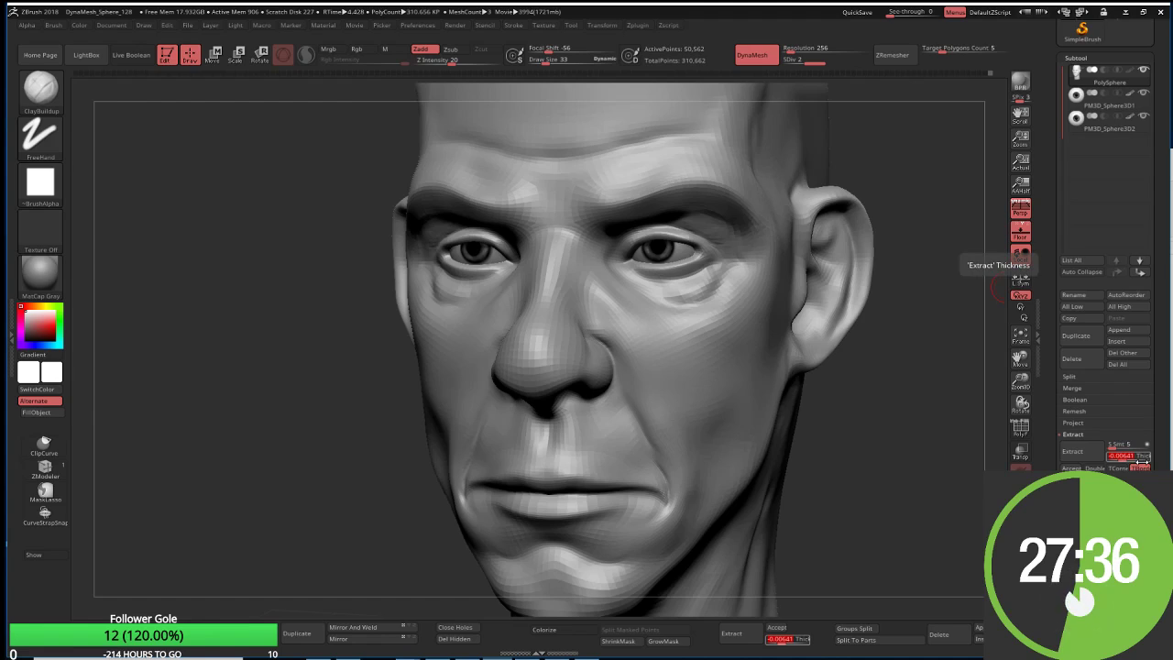
click(1142, 457)
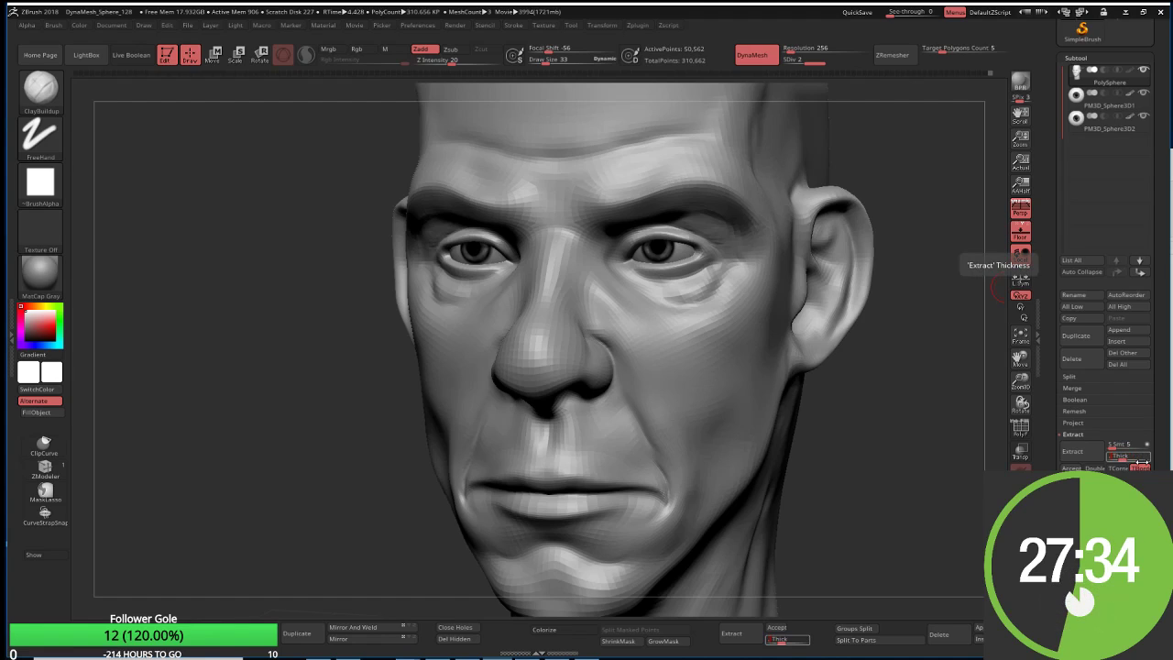
text(0.002)
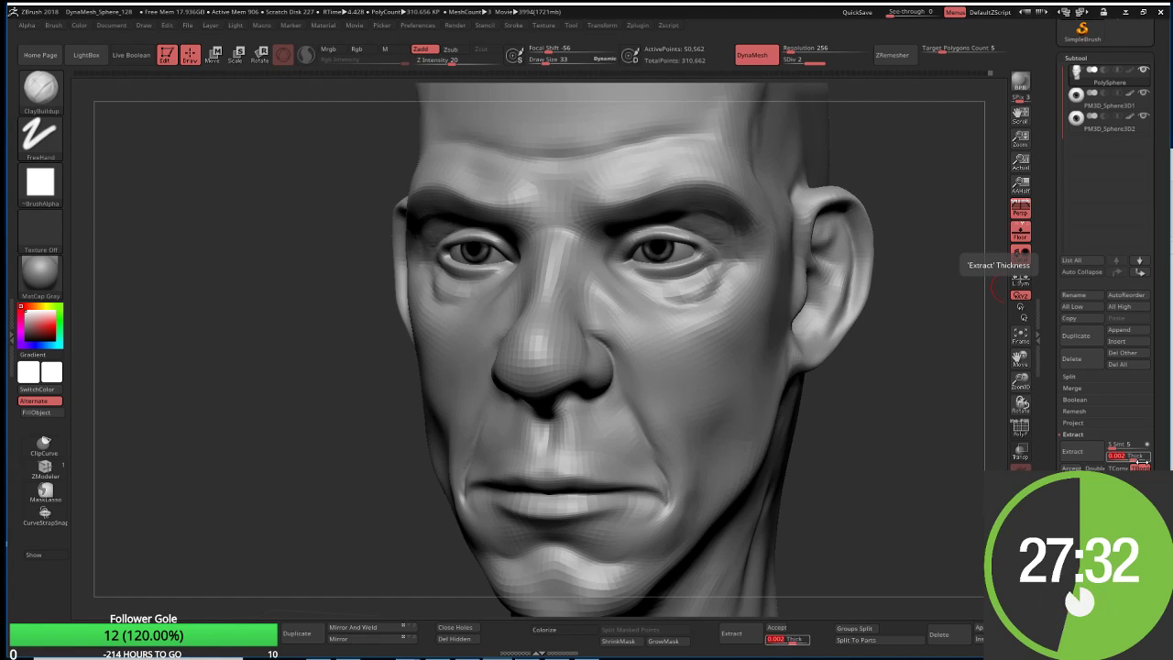
key(Return)
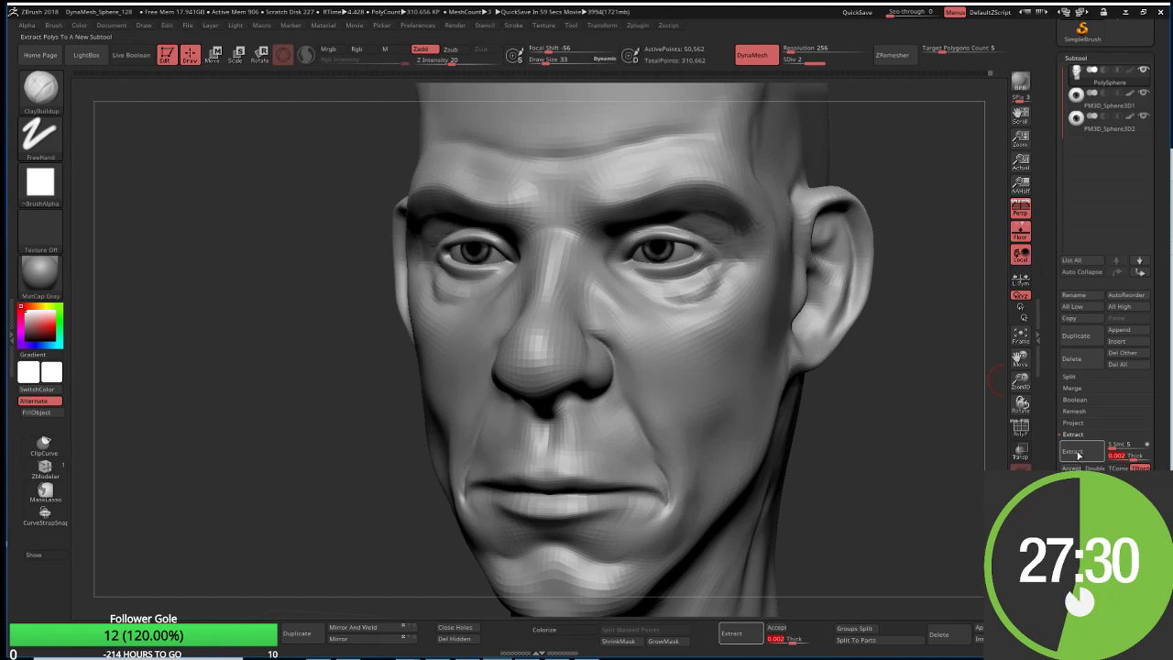
click(1075, 452)
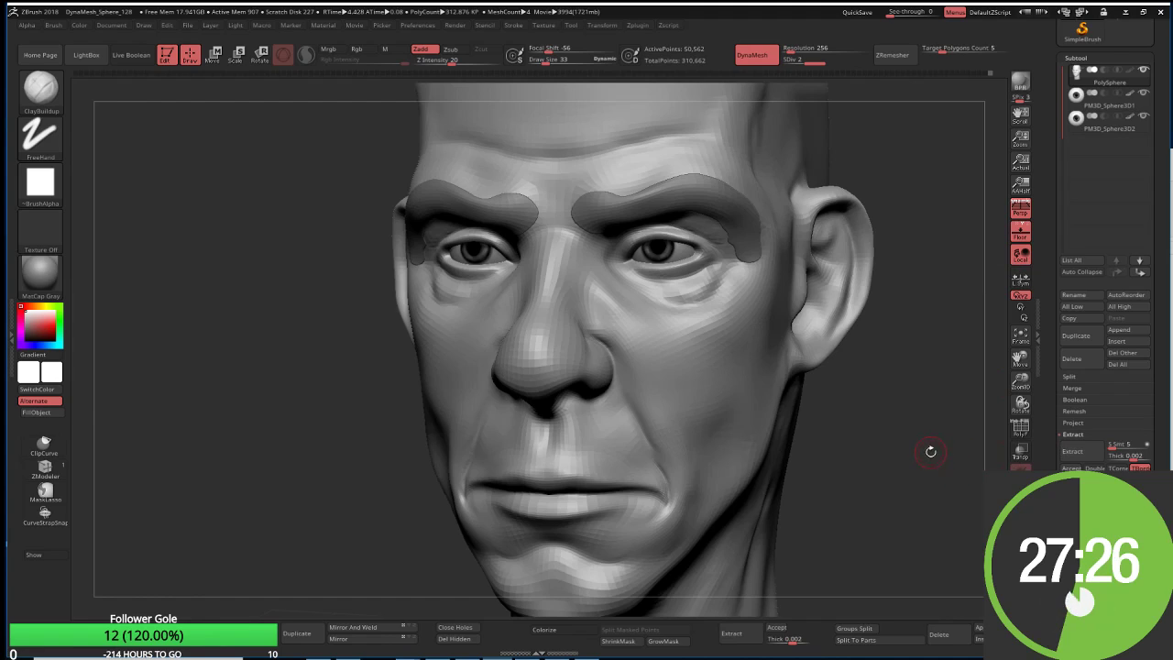
Step: Adjust the extraction edge smoothing from 0 to 28 and accept the brow extraction
key(ctrl)
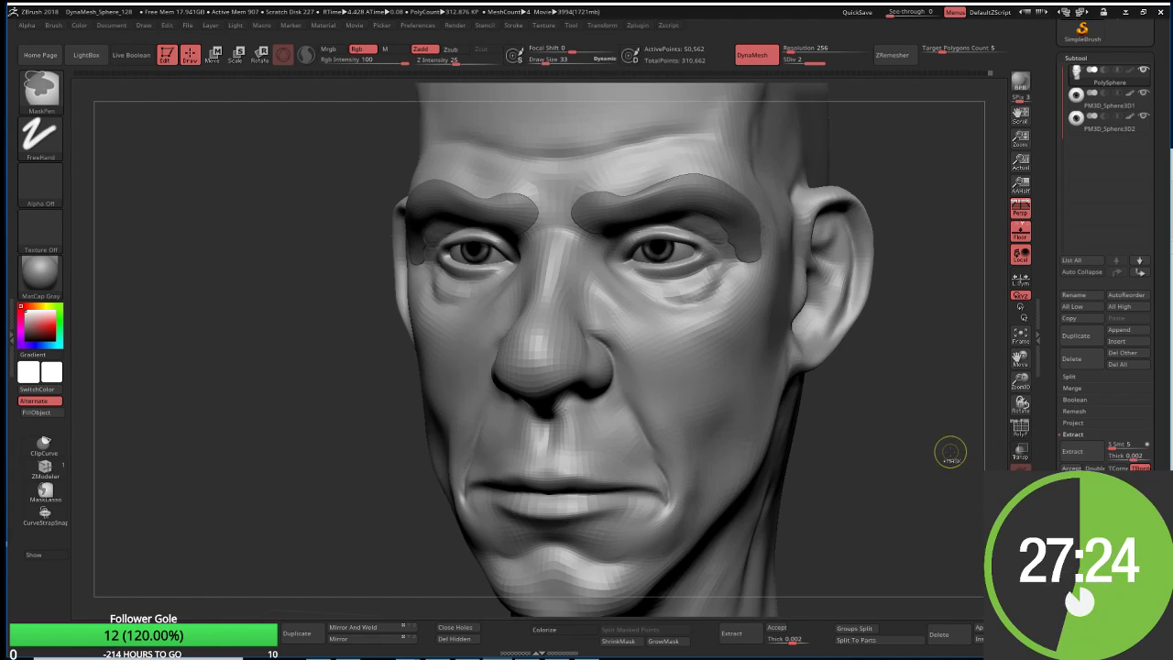
drag(1127, 444, 1107, 444)
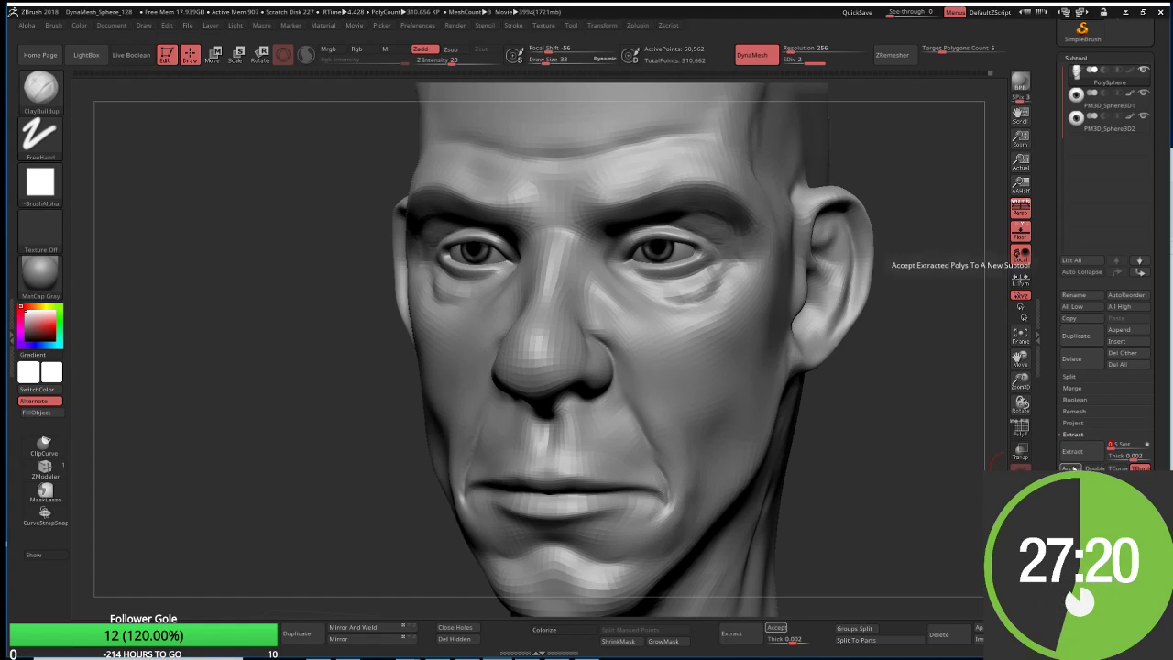
click(1072, 450)
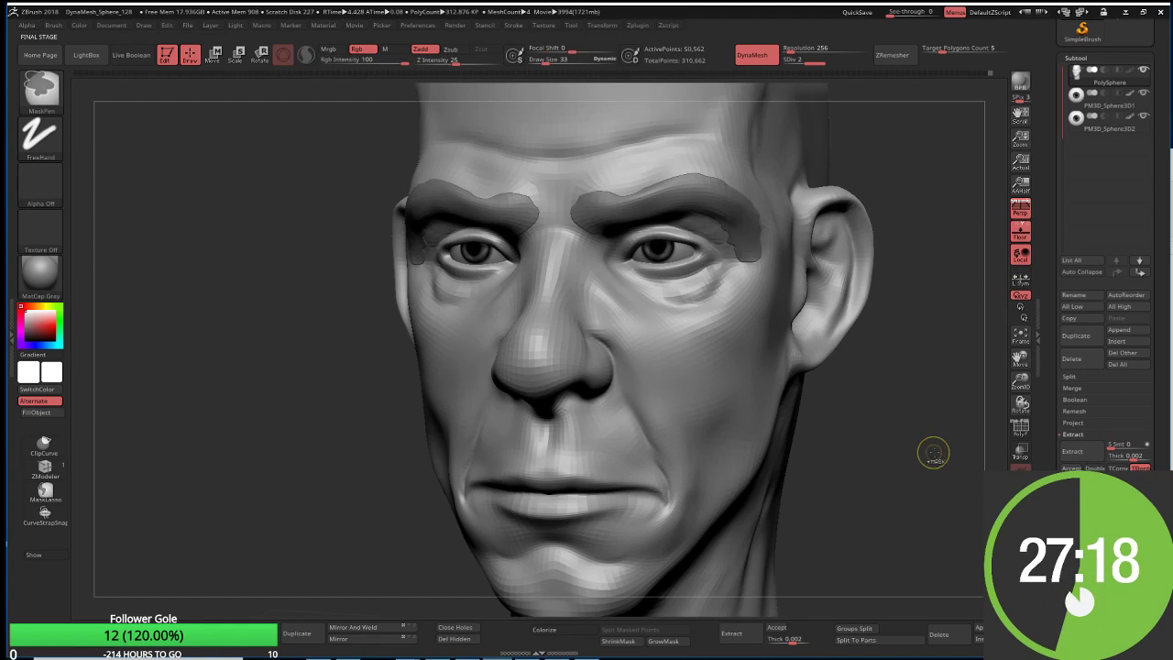
click(1112, 446)
drag(1111, 445, 1115, 447)
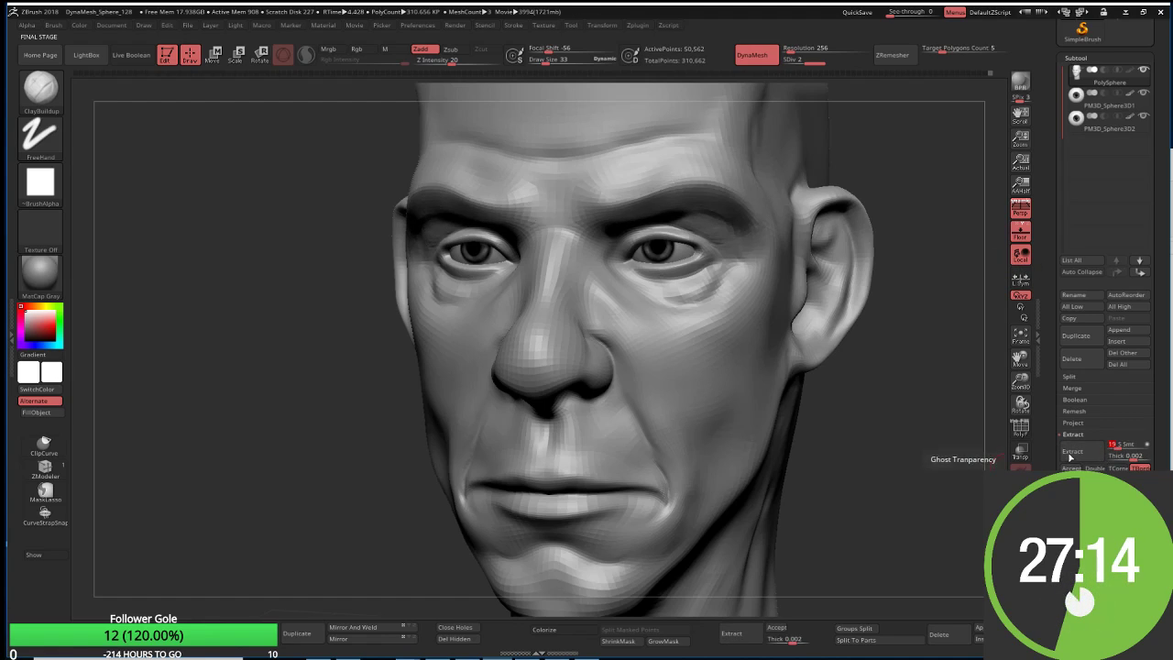
click(1072, 451)
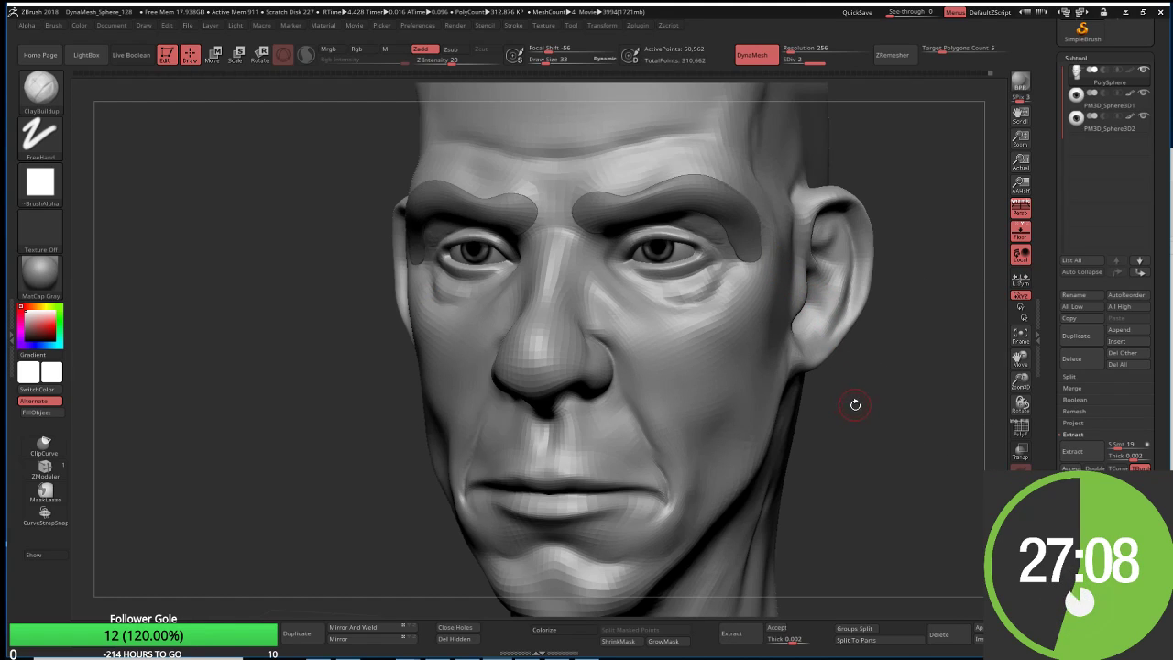
Step: Re-extract from the masked area and keep the brows as the Extract6 subtool
drag(855, 404, 745, 247)
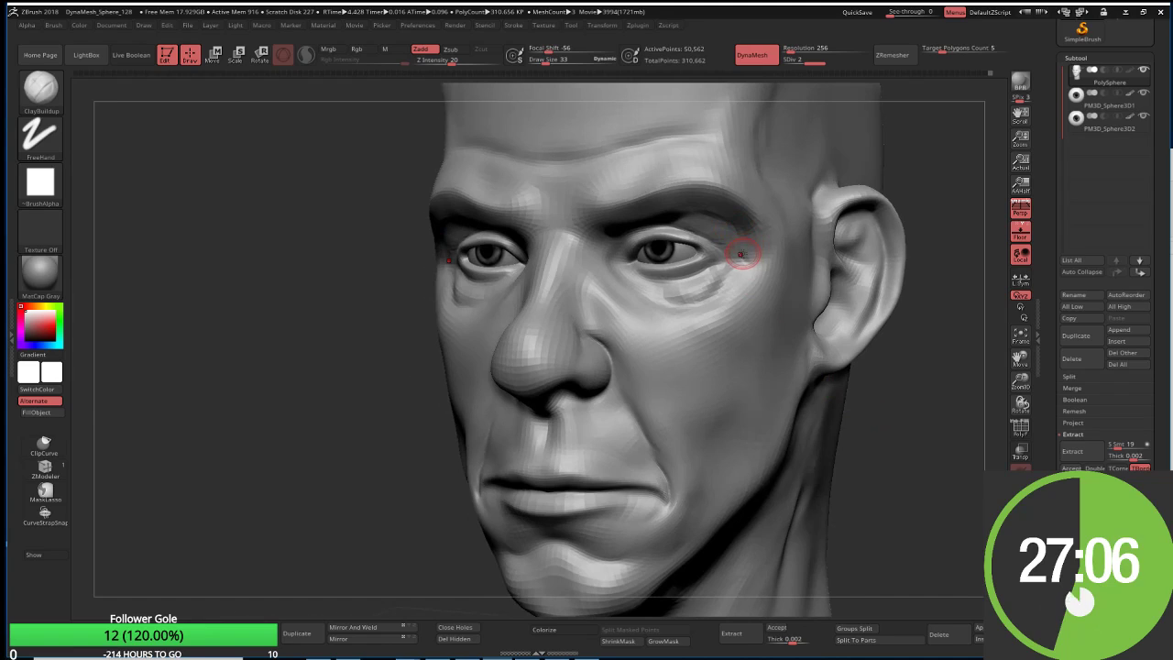
key(ctrl)
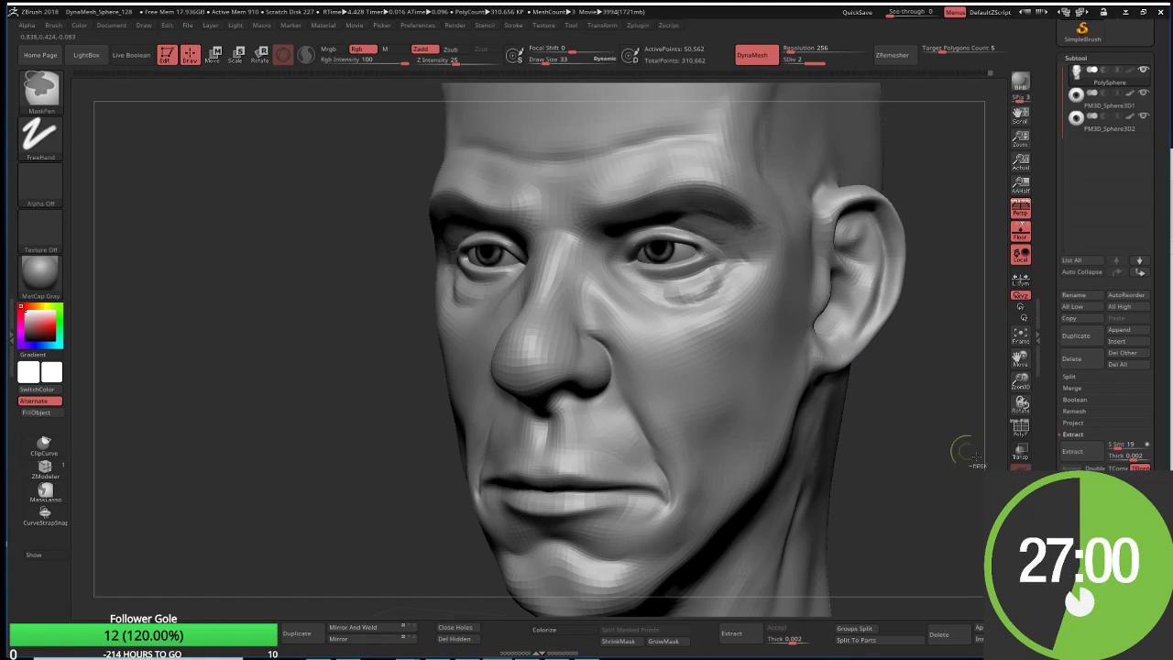
click(1074, 453)
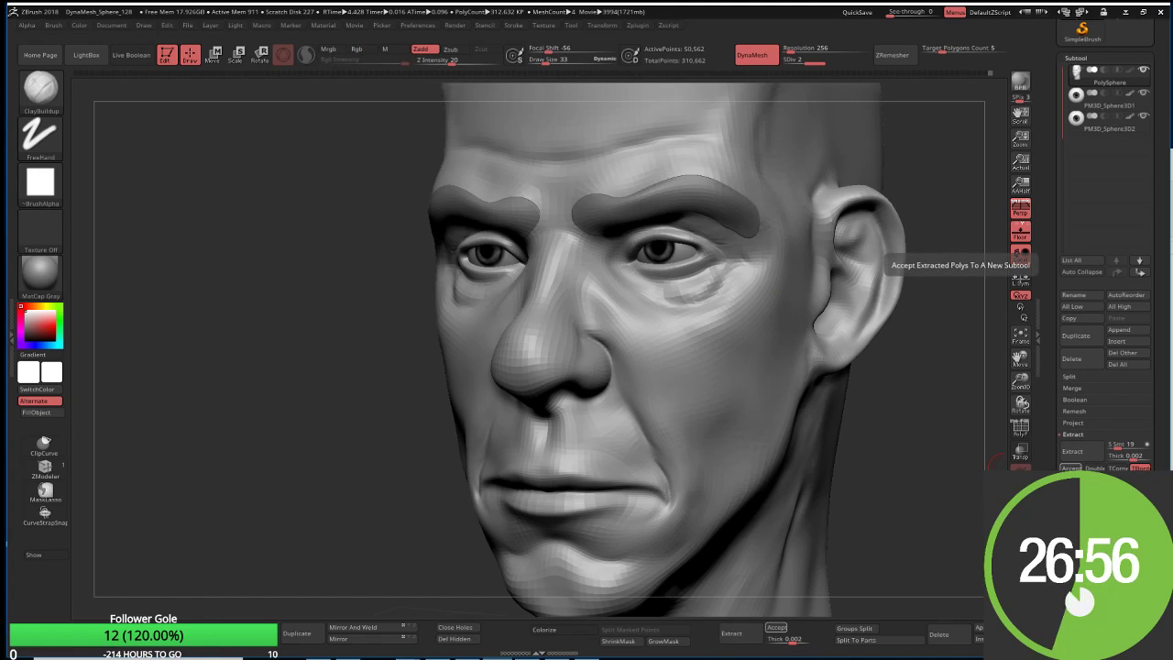
click(1069, 469)
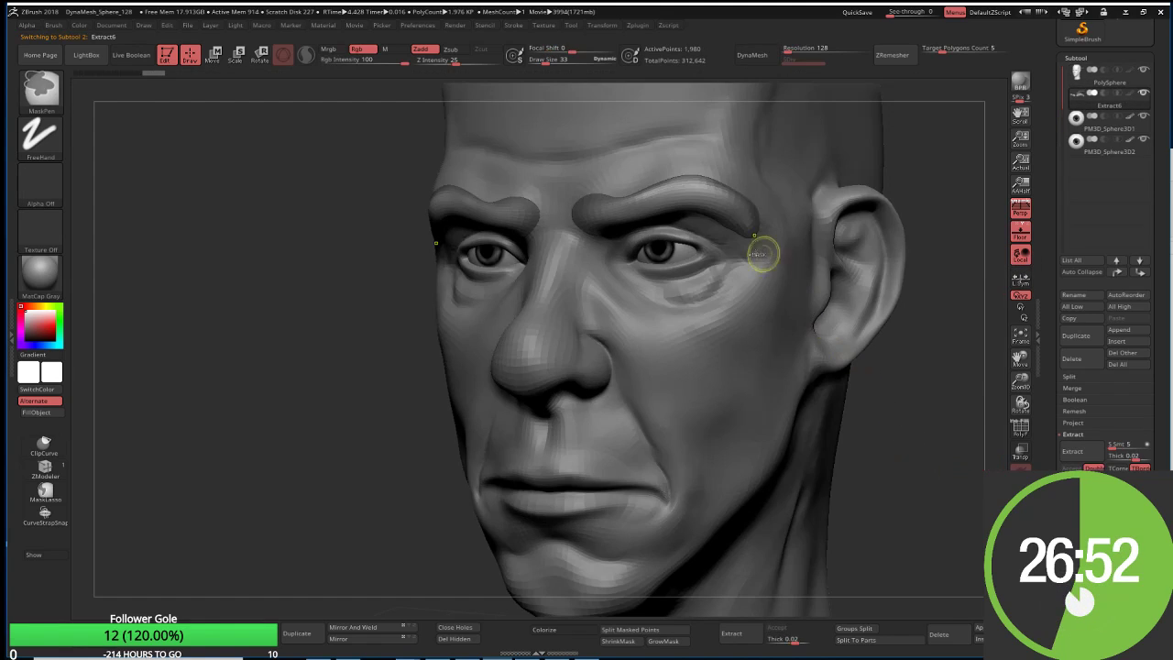
Step: Clear the mask and inflate the brow shells with the Inflate brush at size 69
ctrl+click(906, 458)
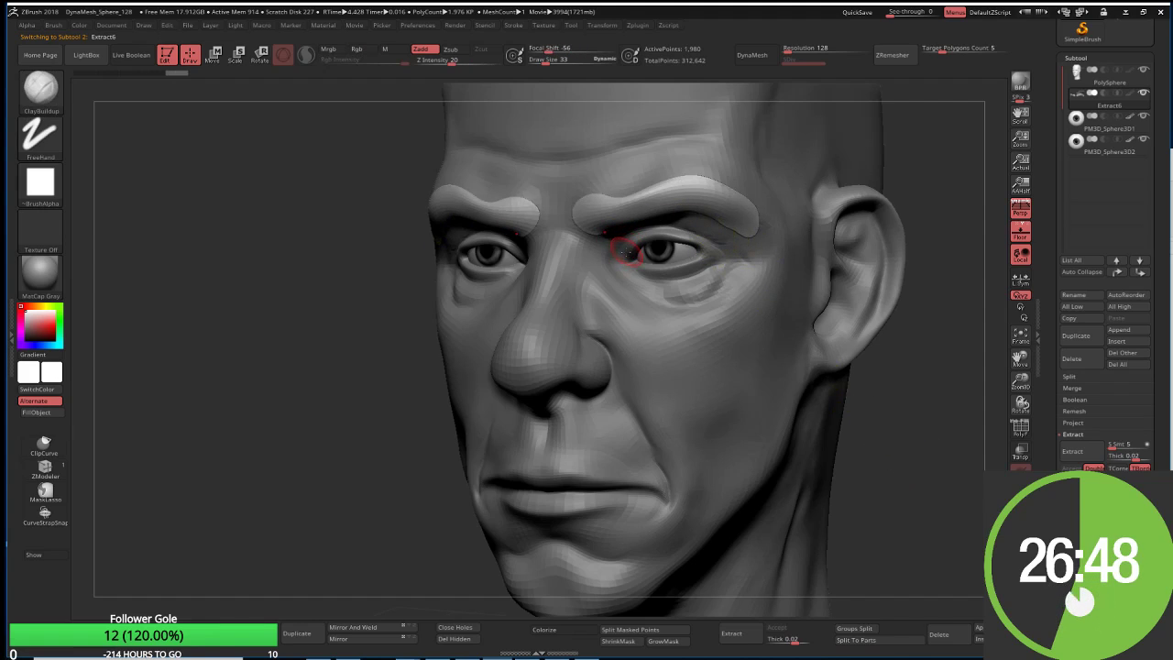
key(b)
key(d)
key(s)
key(b)
key(i)
key(n)
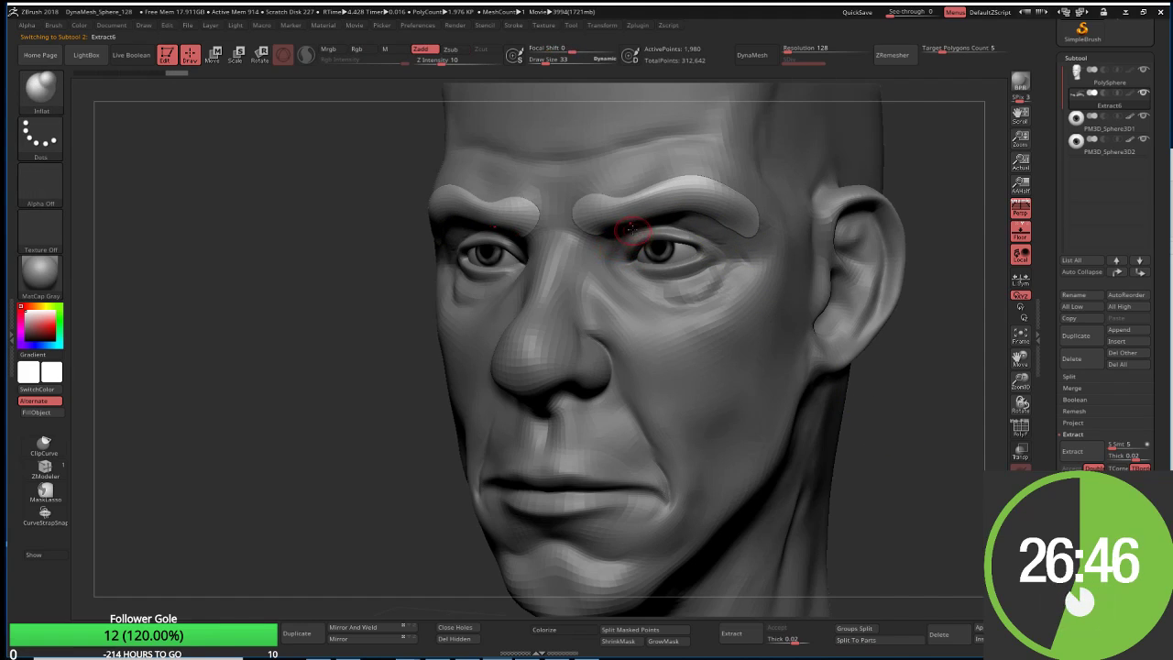
key(s)
drag(628, 198, 662, 197)
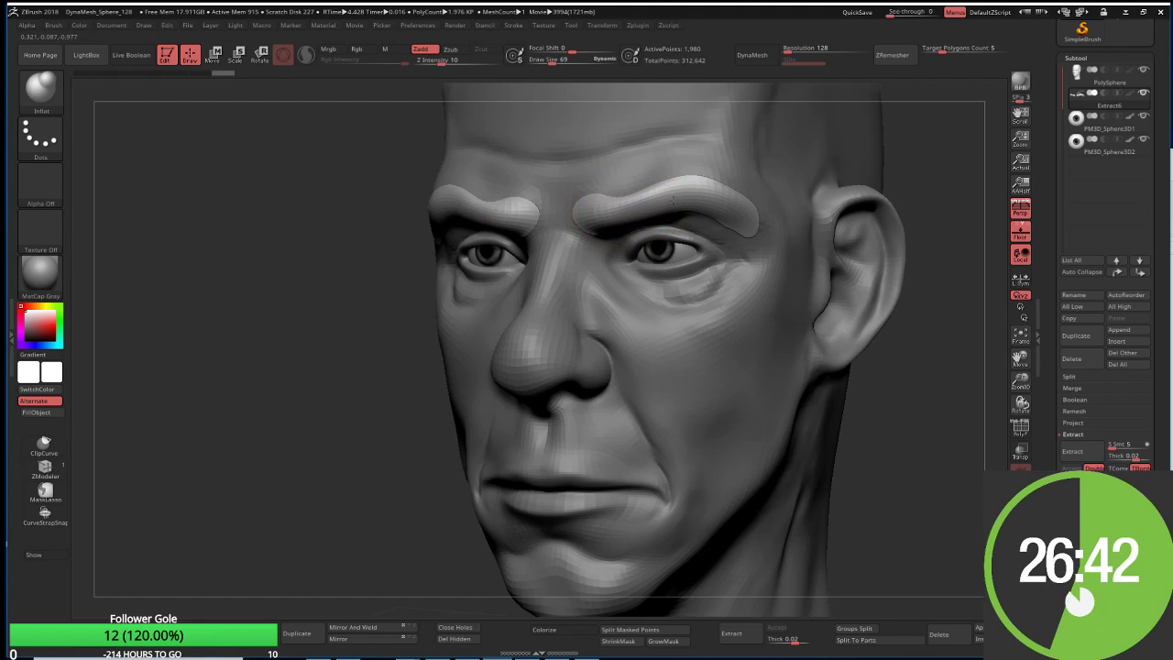
mouse_move(700, 179)
mouse_down()
mouse_move(749, 225)
mouse_move(673, 194)
mouse_up()
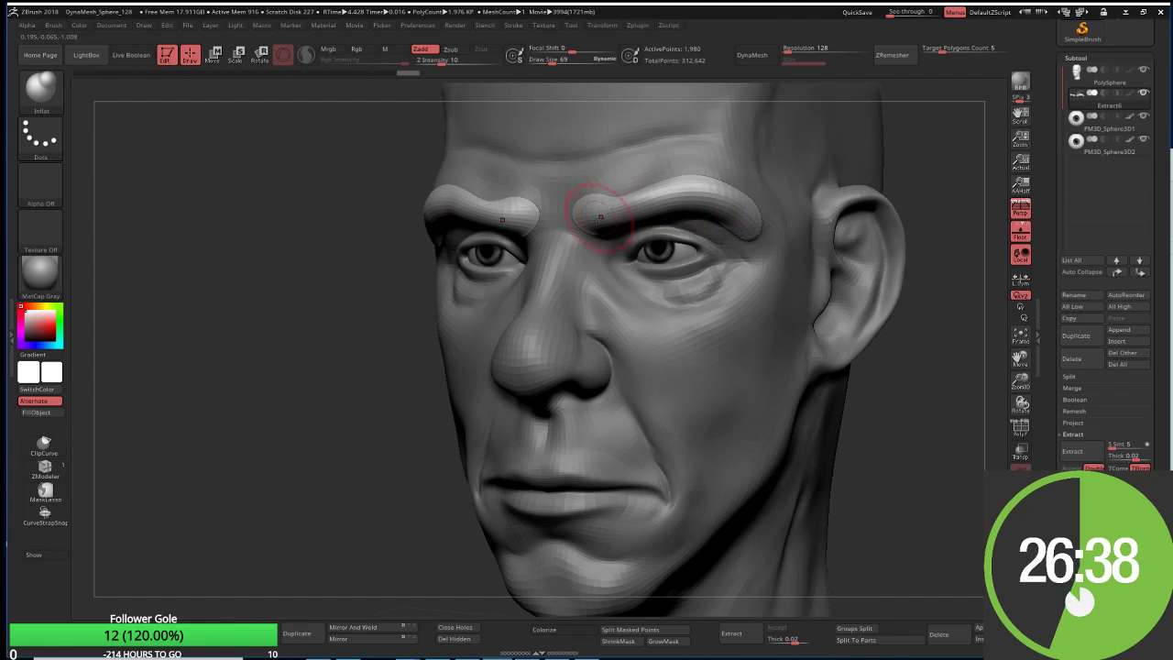
drag(600, 197, 591, 210)
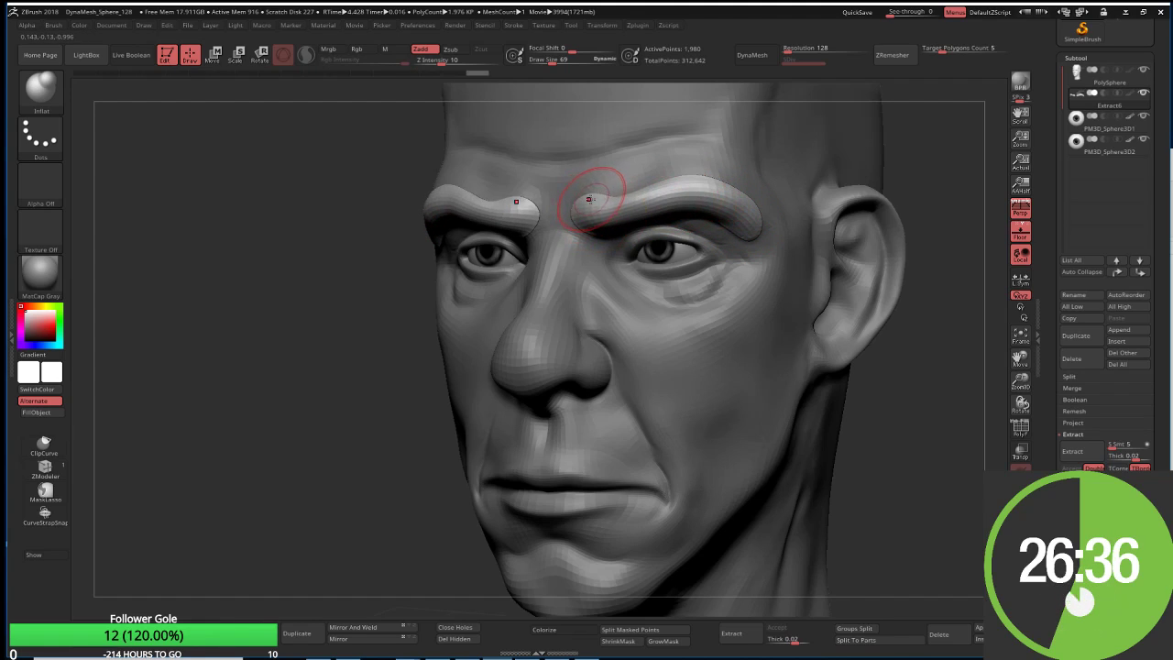
Step: Add ClayBuildup strokes at Draw Size 26 along both brows, checking from three-quarter views
key(b)
key(c)
key(b)
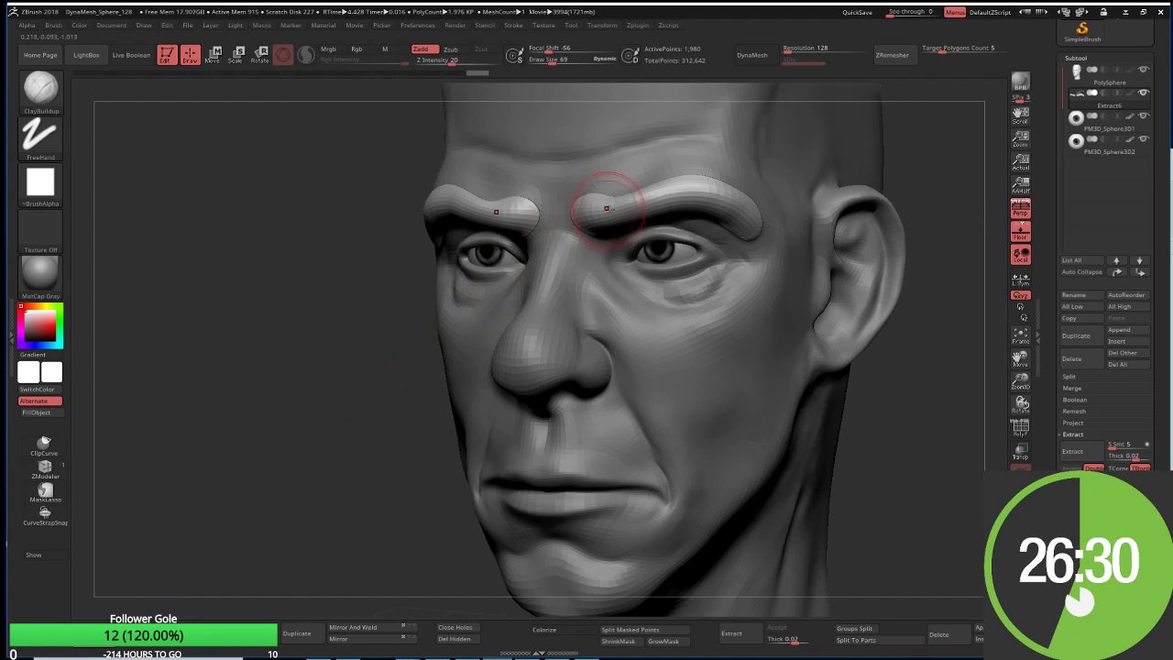
text(s)
text(26)
key(Return)
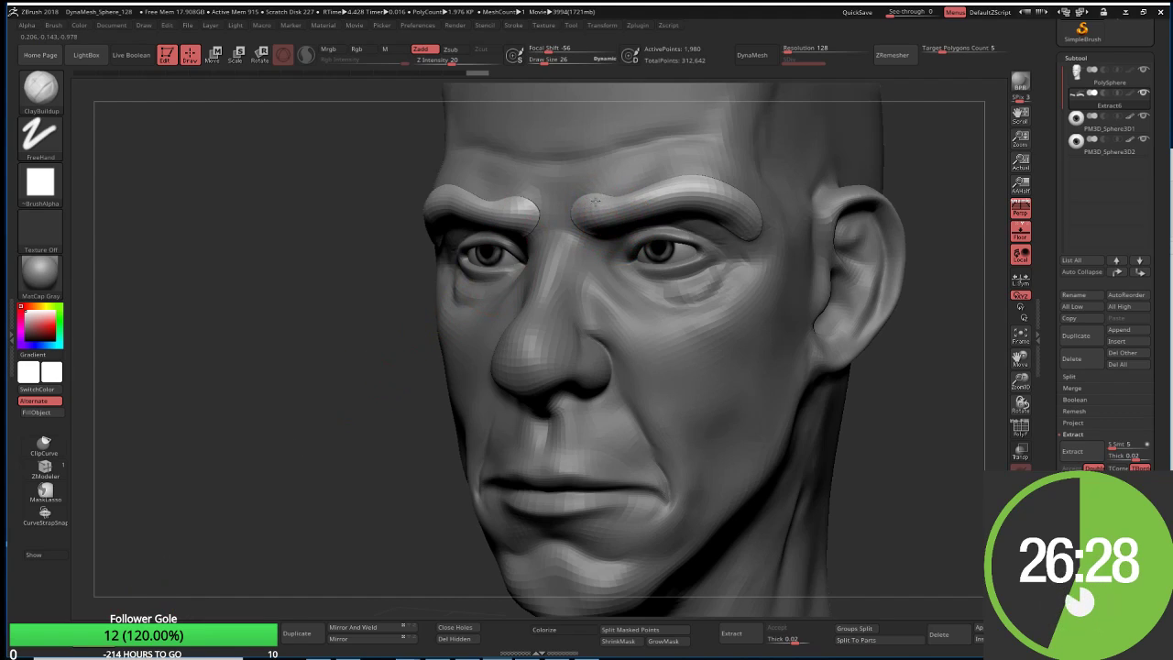
mouse_move(576, 210)
mouse_down()
mouse_move(607, 196)
mouse_move(581, 196)
mouse_move(579, 211)
mouse_up()
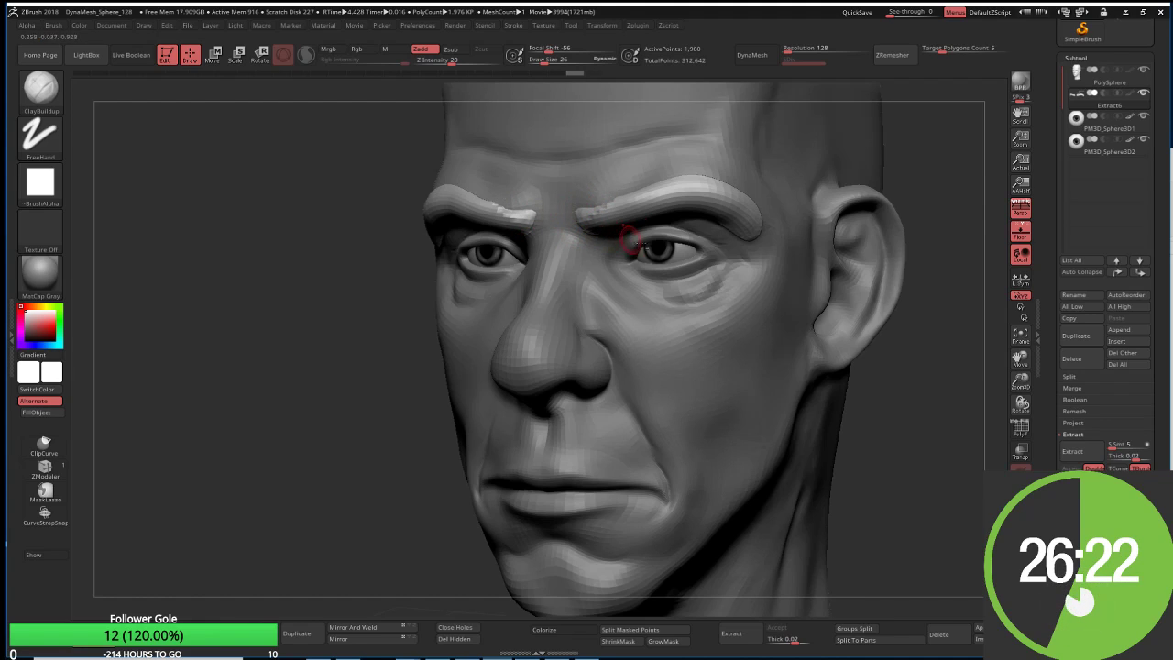
drag(743, 200, 740, 195)
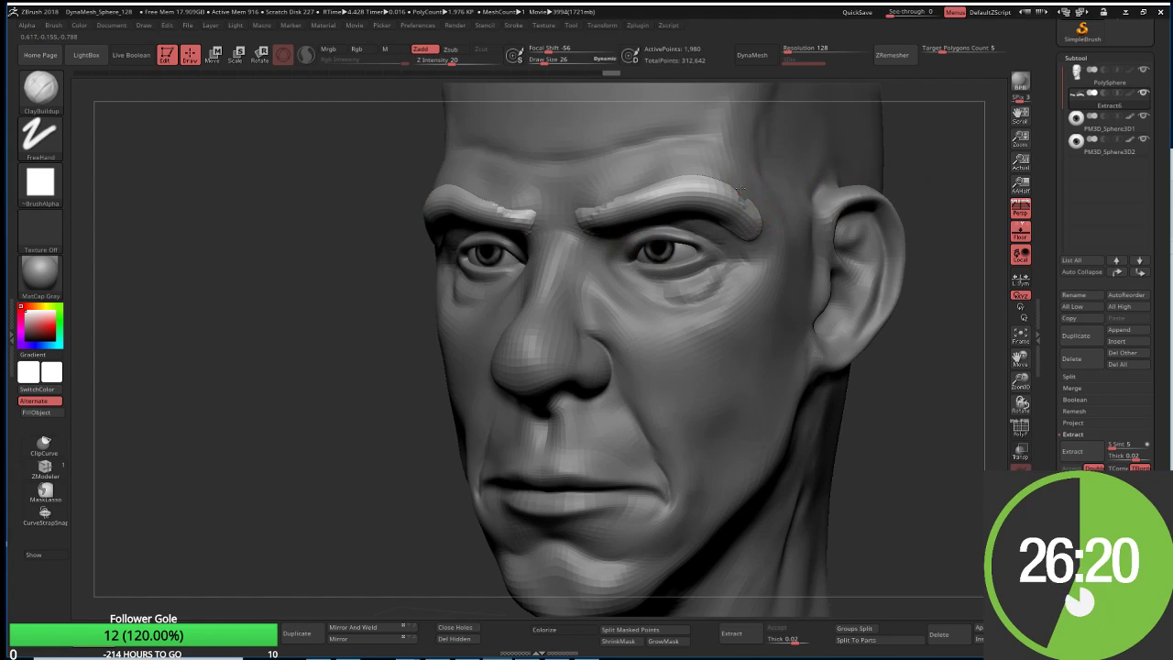
right_drag(759, 224, 747, 200)
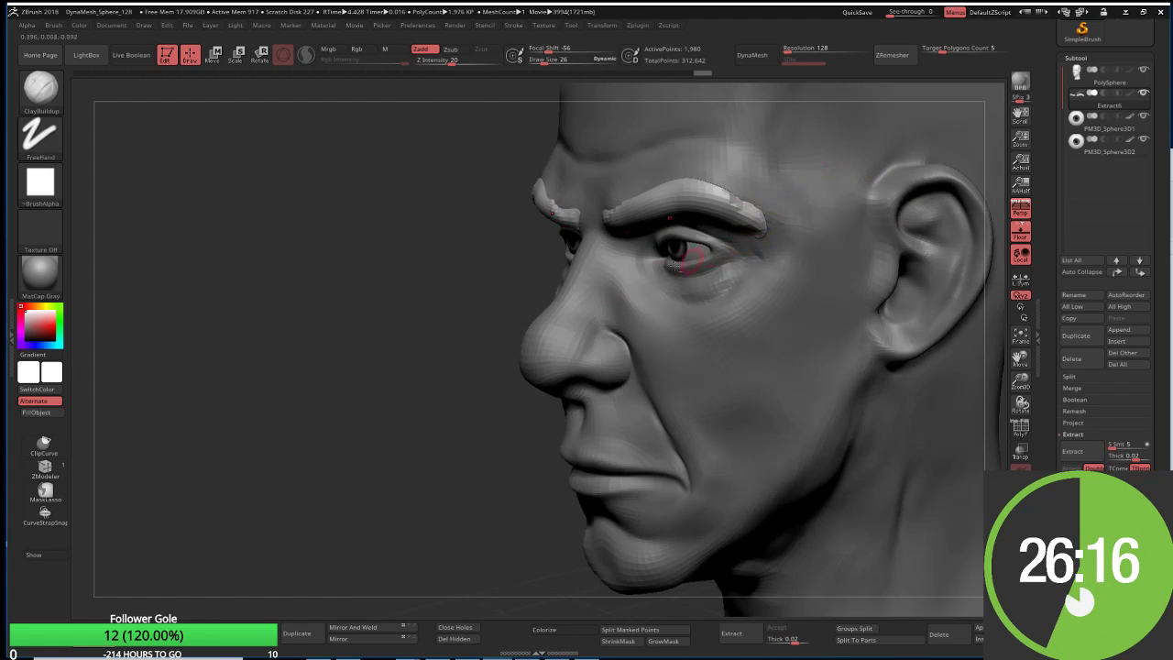
right_drag(675, 266, 682, 253)
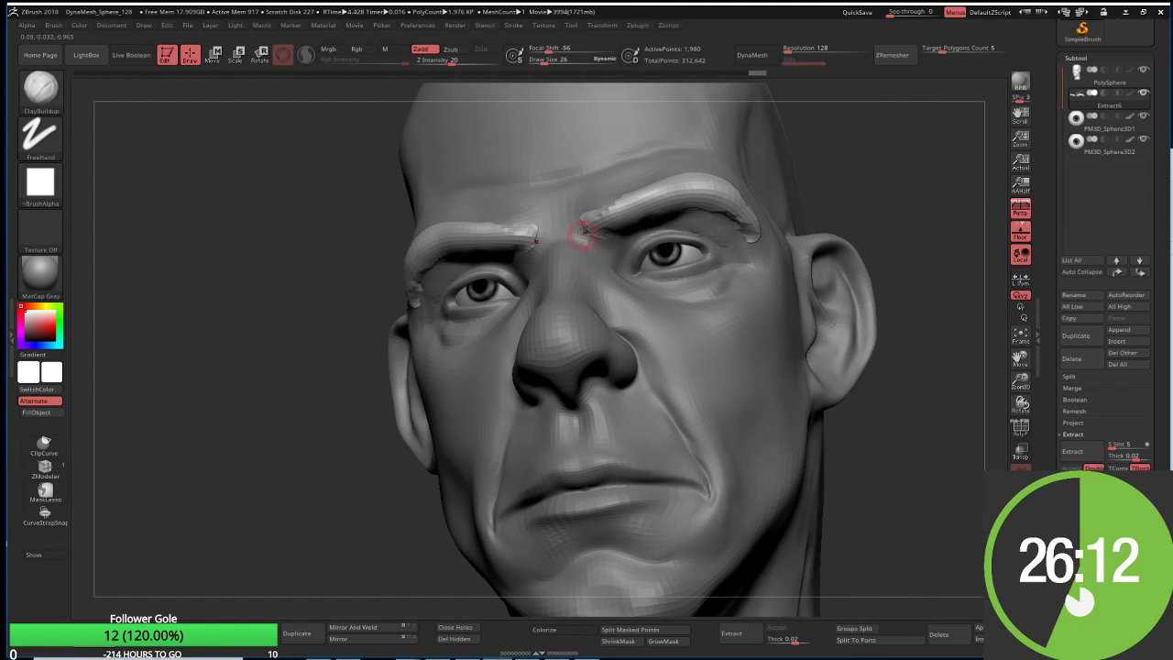
mouse_move(629, 152)
mouse_down()
mouse_move(632, 226)
mouse_move(616, 232)
mouse_move(678, 197)
mouse_move(742, 200)
mouse_move(691, 197)
mouse_move(675, 165)
mouse_move(628, 204)
mouse_move(641, 189)
mouse_up()
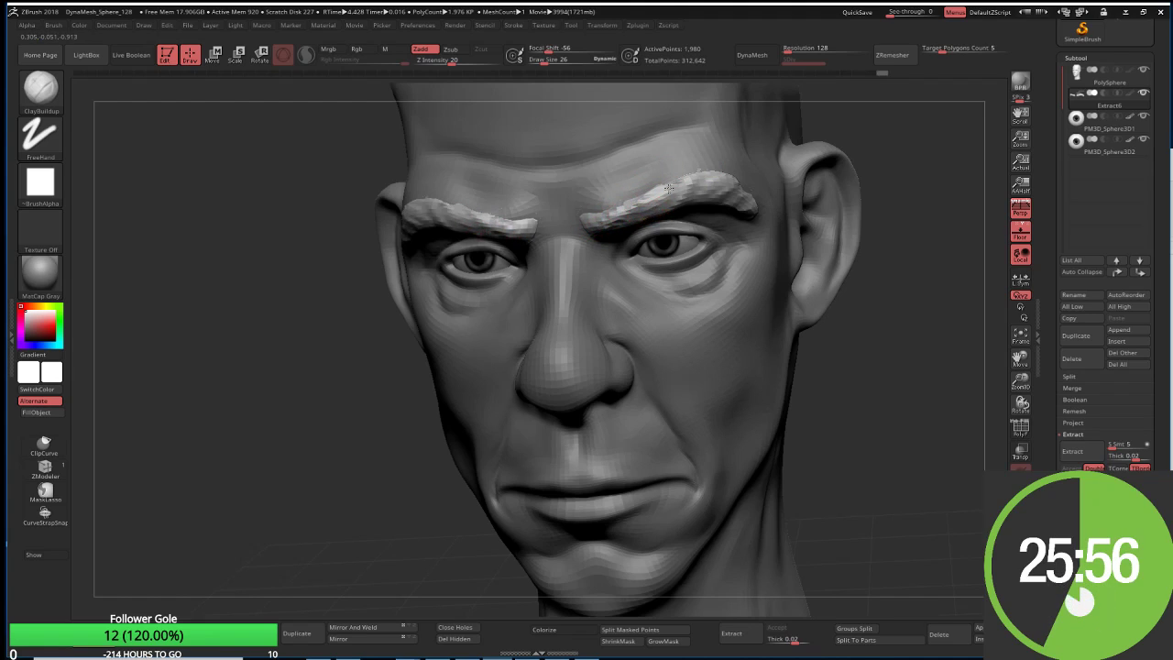
Step: Build up more clay along the right brow, inner ends and underside, ending in front view
drag(669, 187, 660, 198)
drag(915, 281, 917, 238)
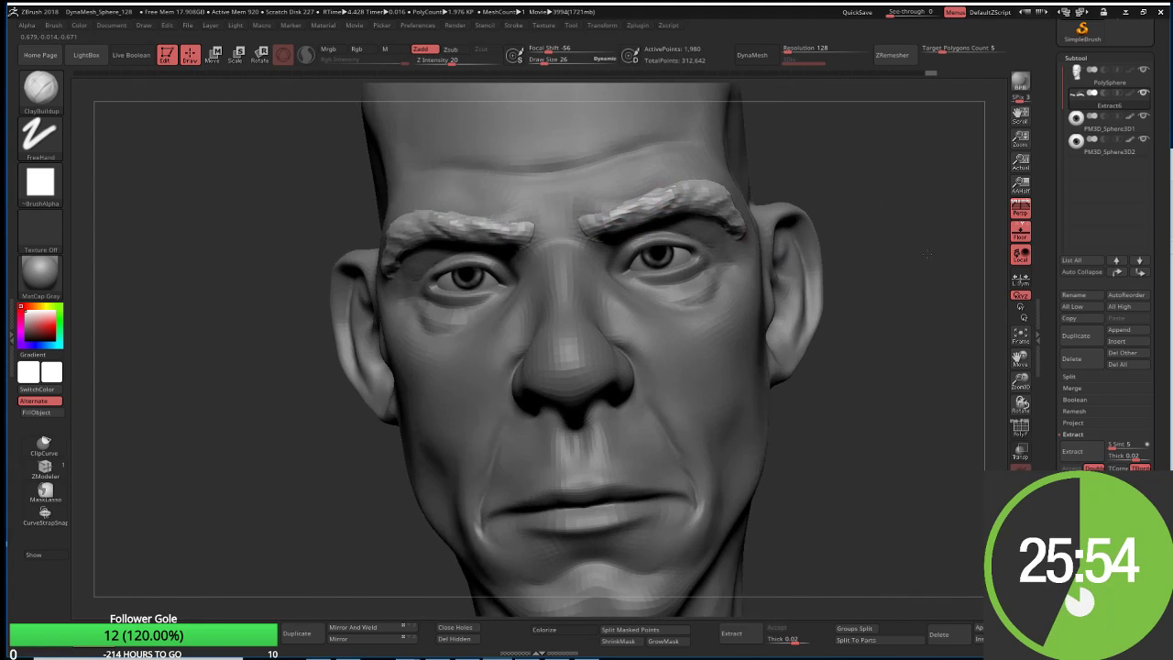
drag(661, 202, 712, 178)
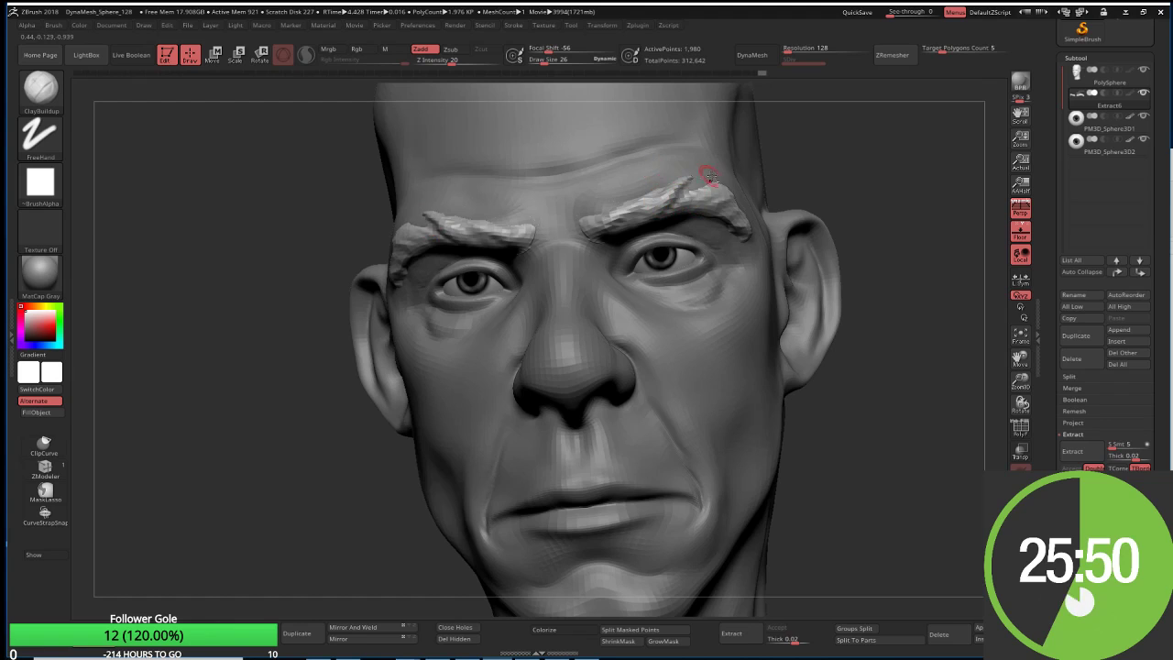
drag(827, 131, 779, 153)
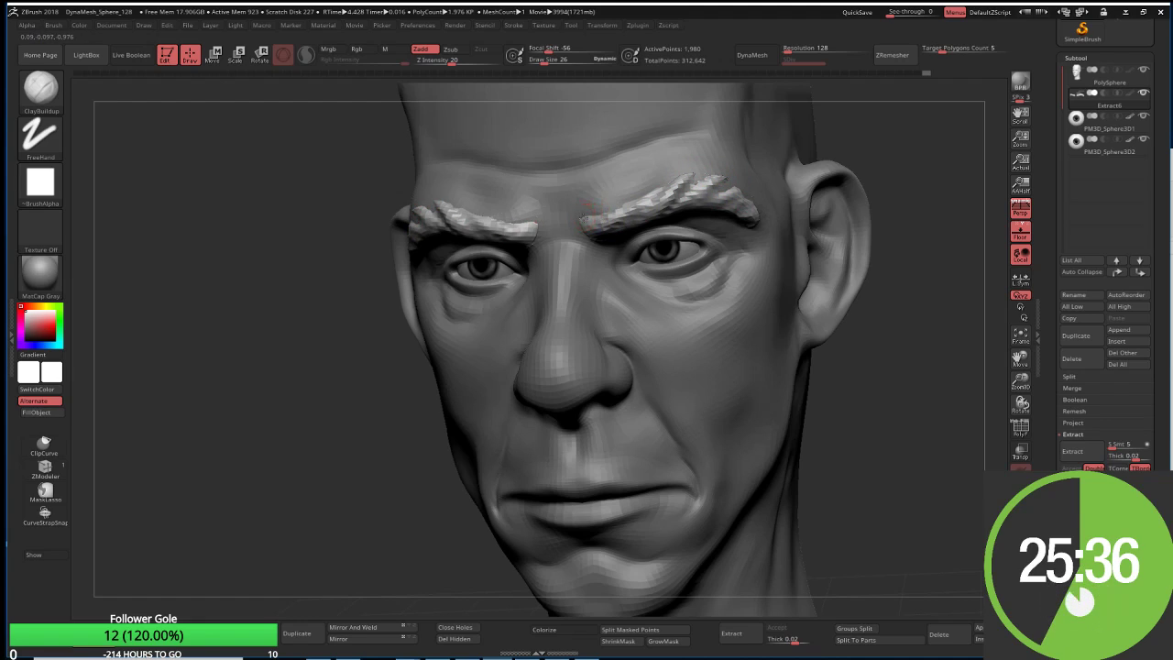
drag(584, 214, 683, 216)
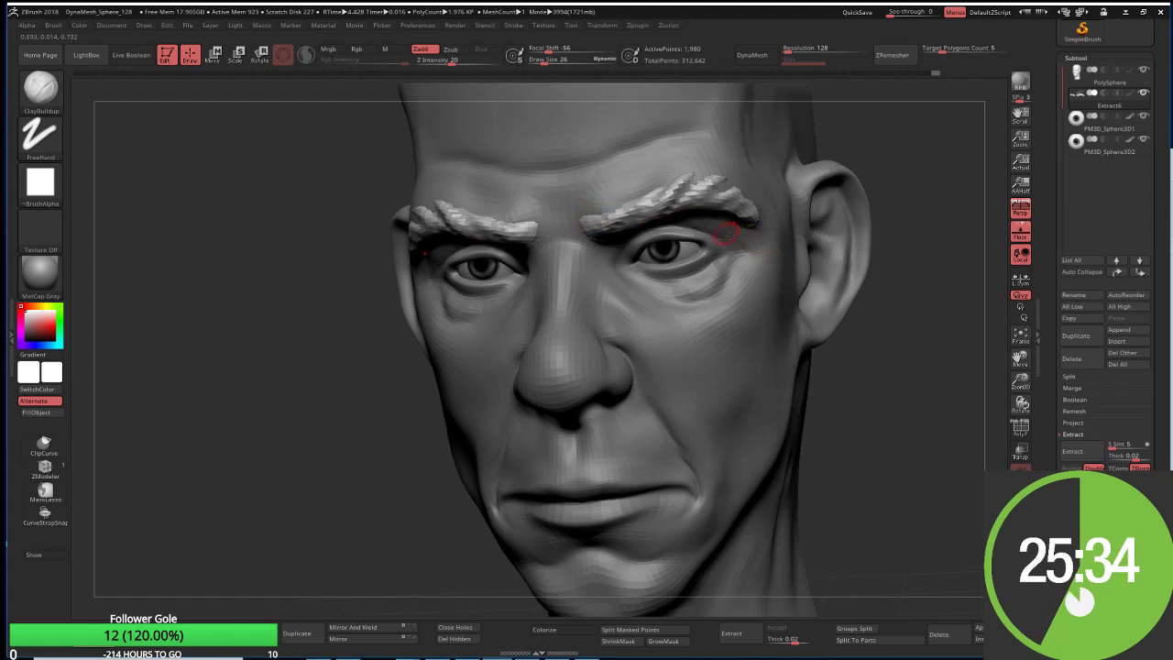
drag(879, 144, 794, 129)
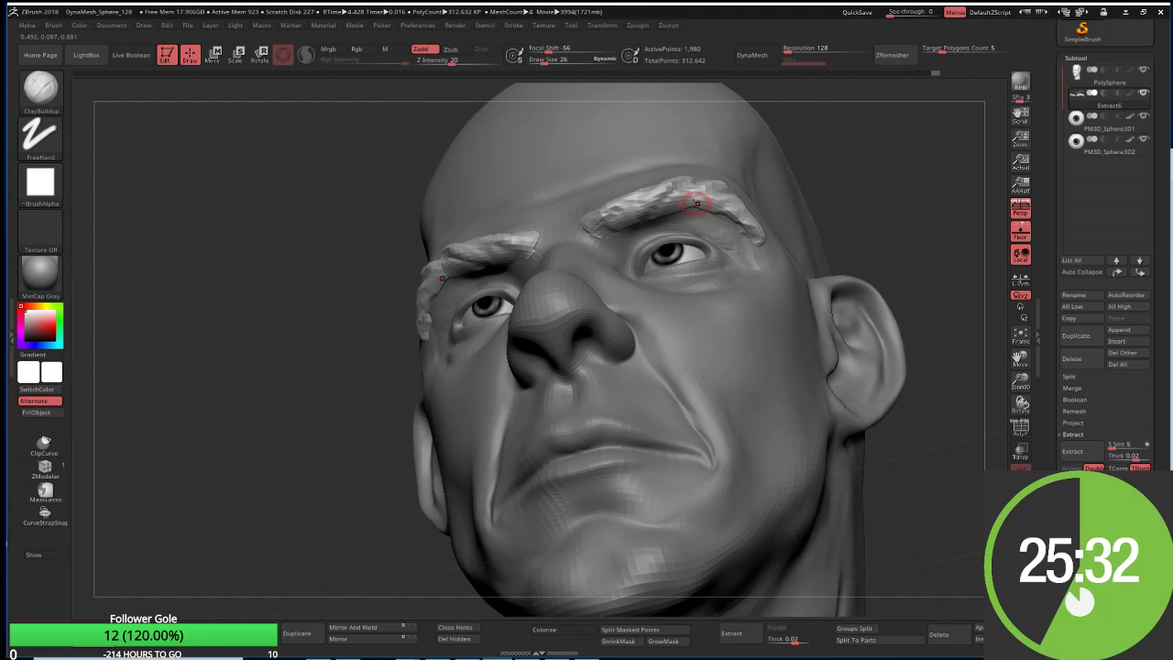
drag(696, 203, 664, 213)
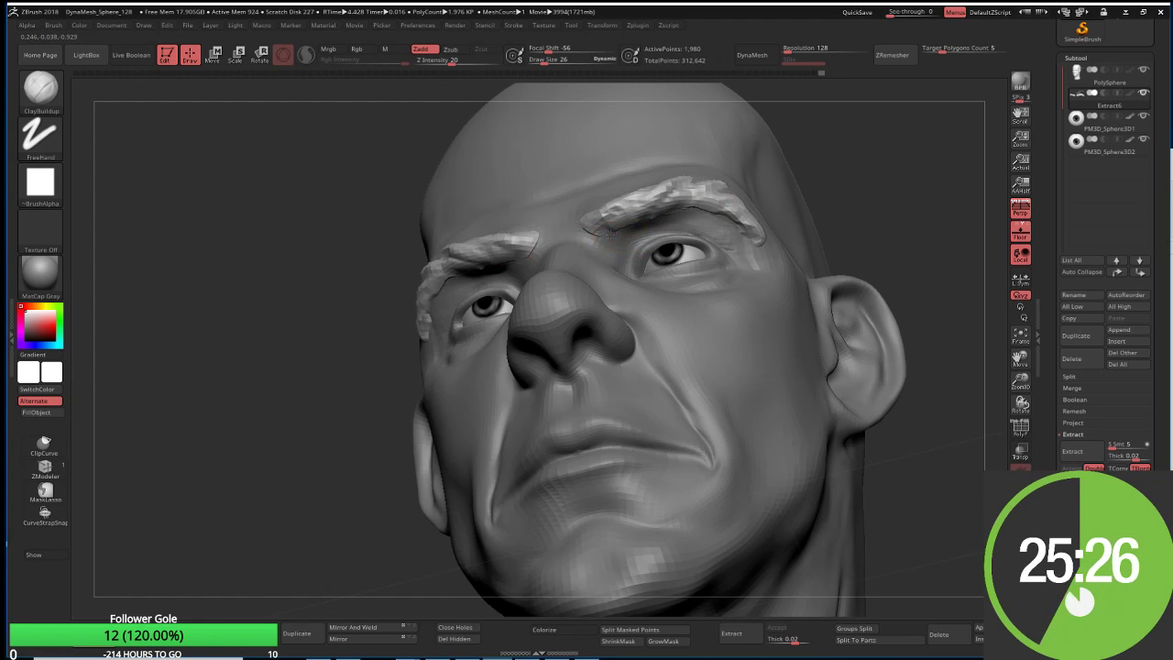
shift+drag(875, 137, 938, 136)
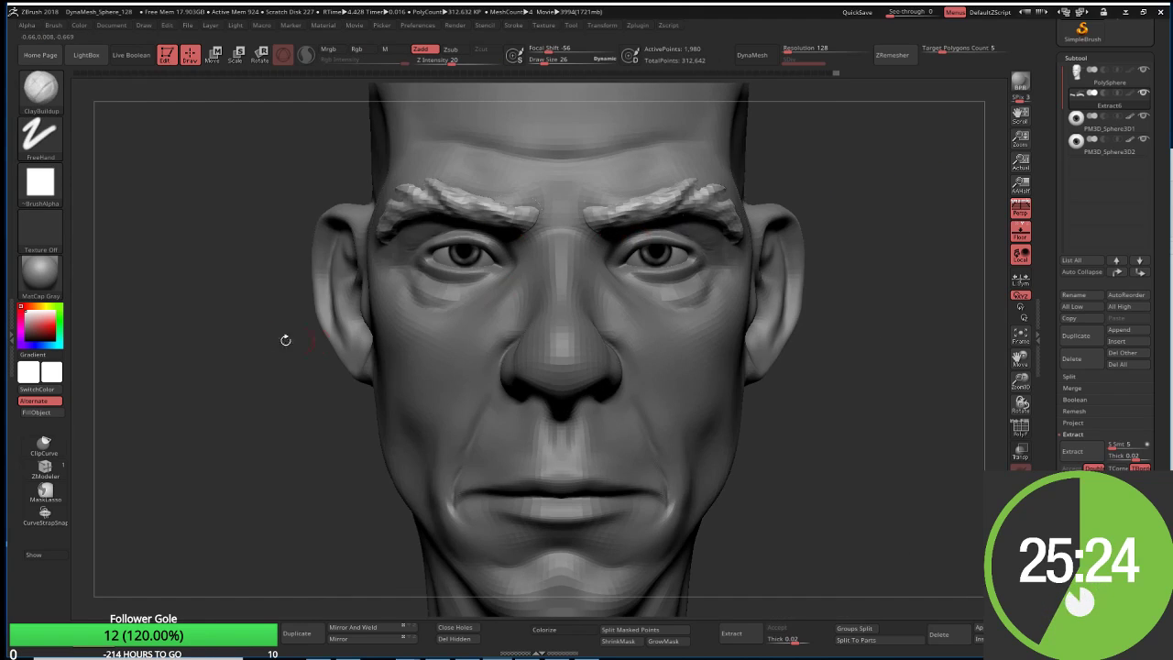
Step: Fill the eyebrow subtool dark grey, undoing the black fill that hit the head
click(22, 347)
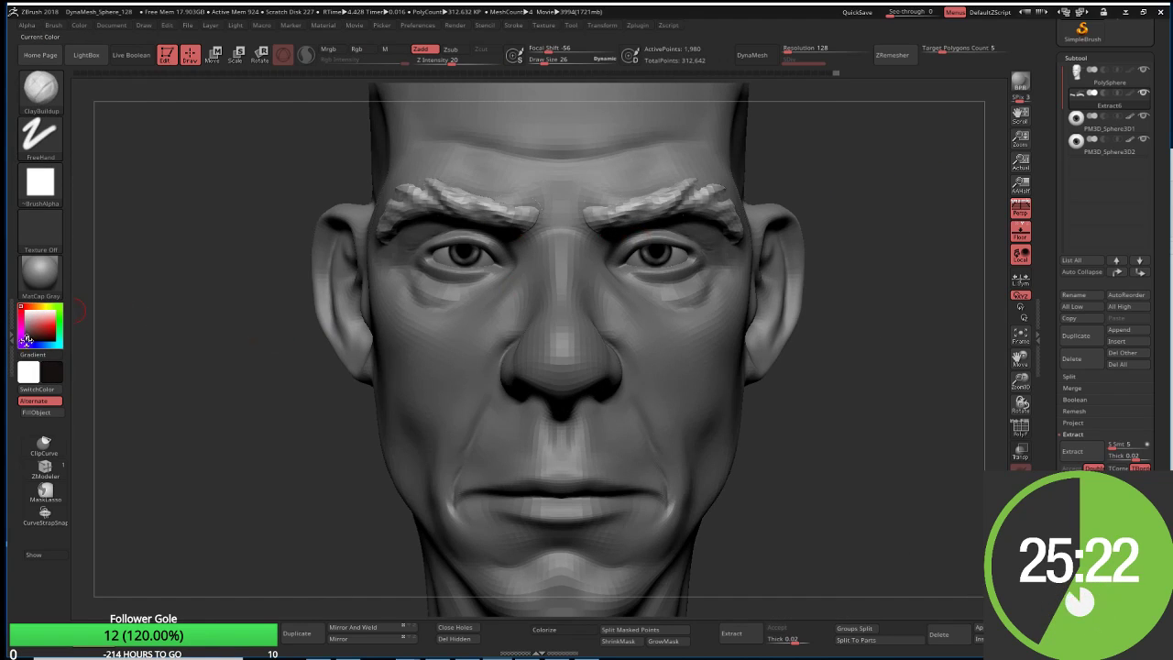
click(22, 348)
click(37, 412)
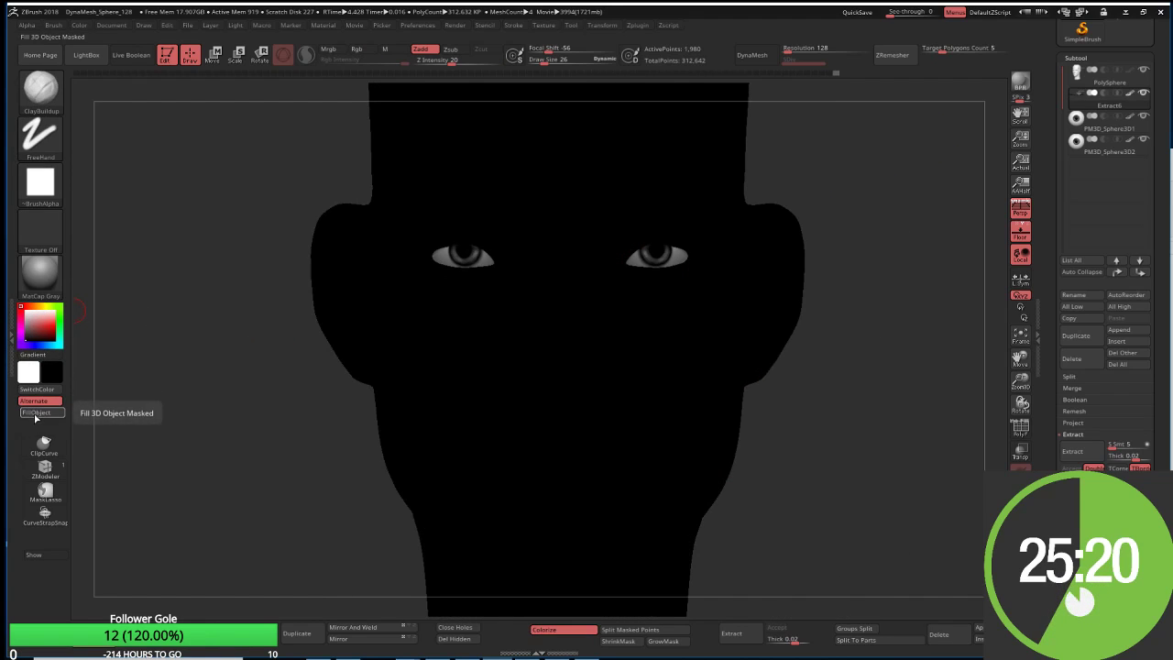
click(20, 311)
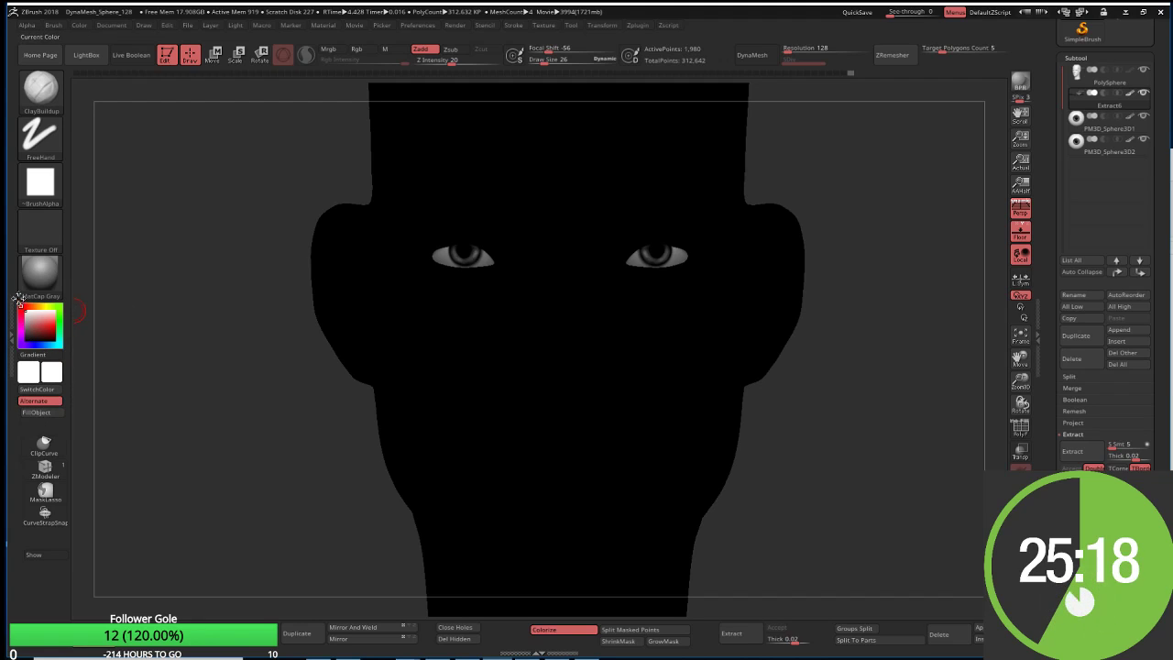
key(ctrl+z)
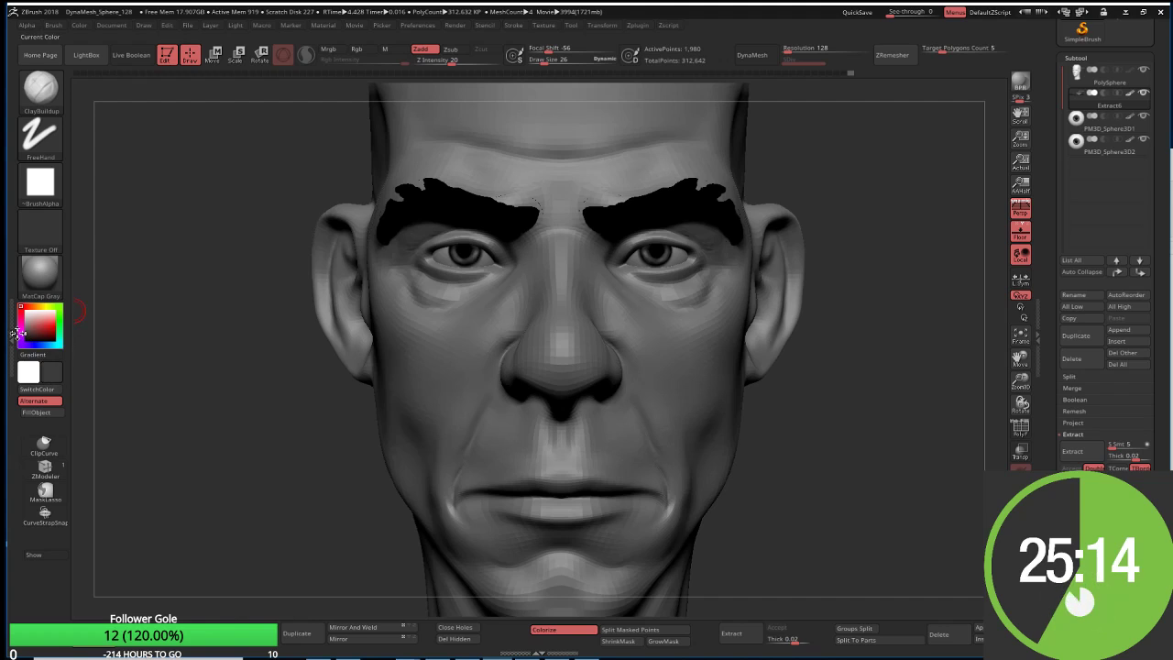
key(ctrl+f)
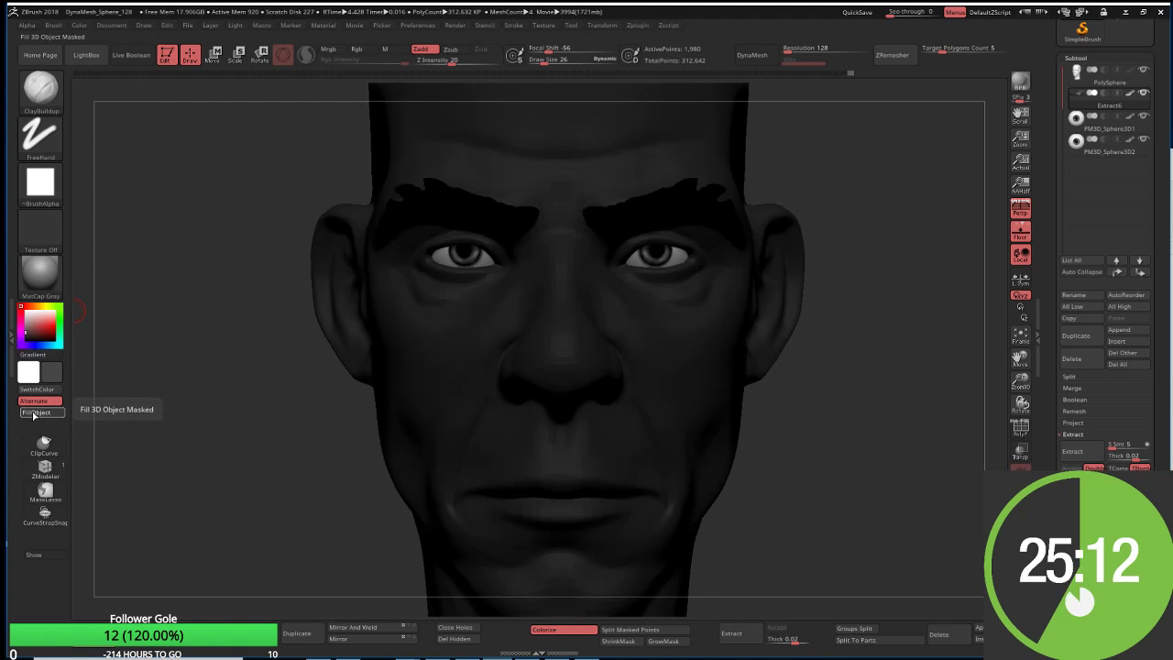
click(34, 413)
Step: Restore the head to light grey with a white fill and turn to a three-quarter left view
click(55, 316)
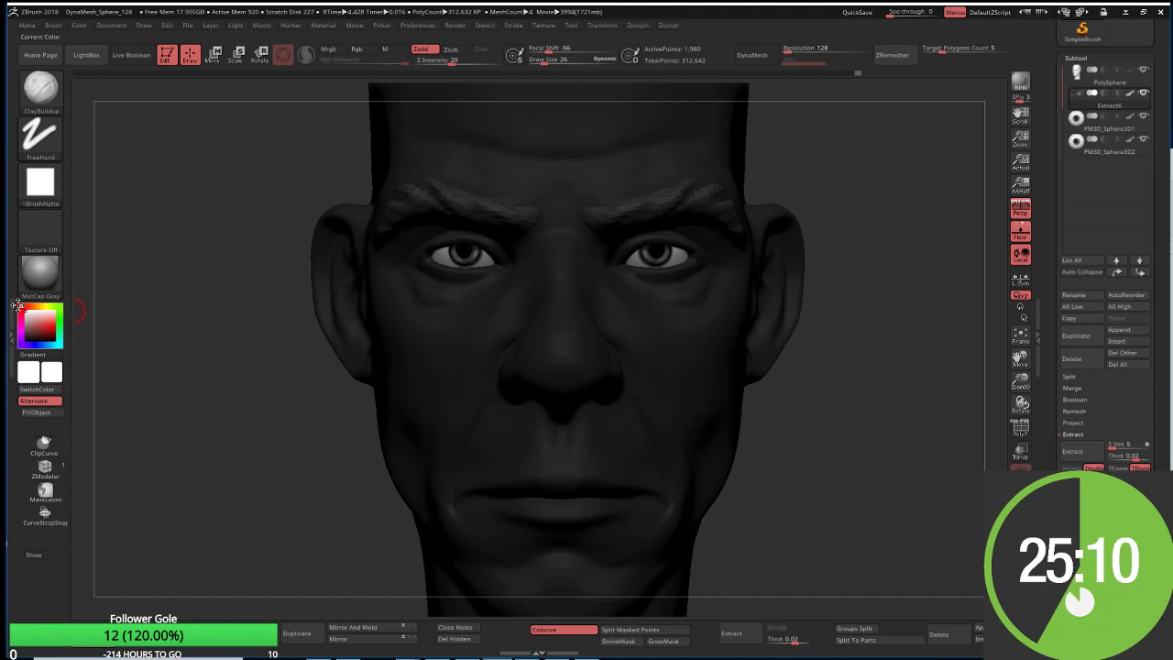
key(ctrl+f)
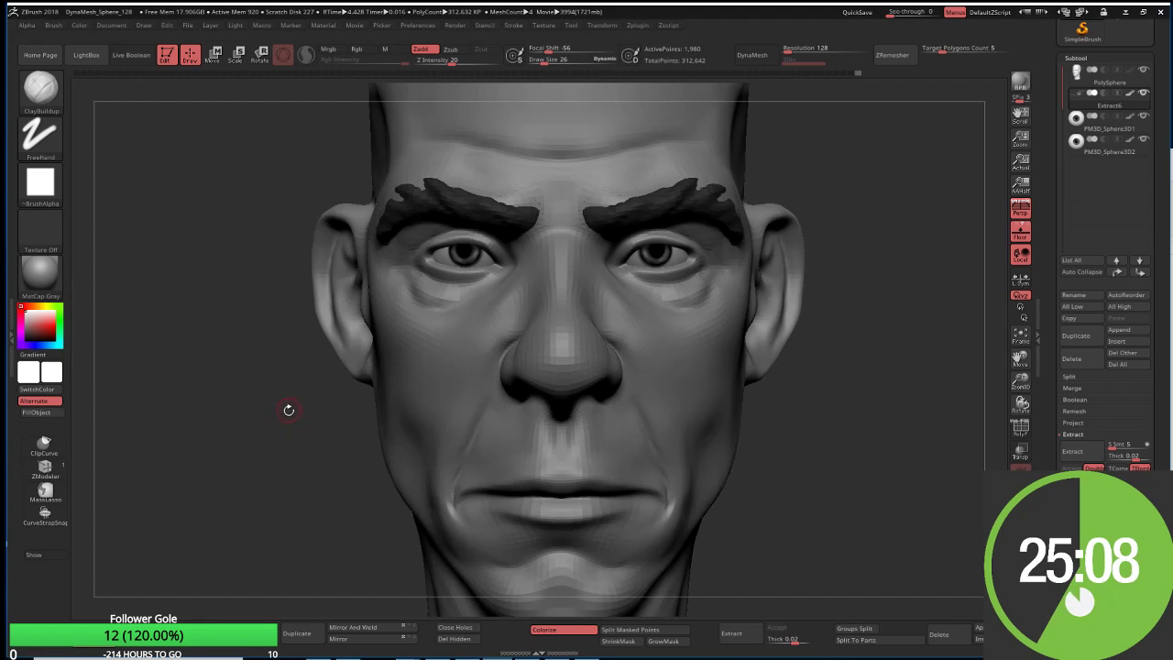
alt+drag(289, 409, 315, 342)
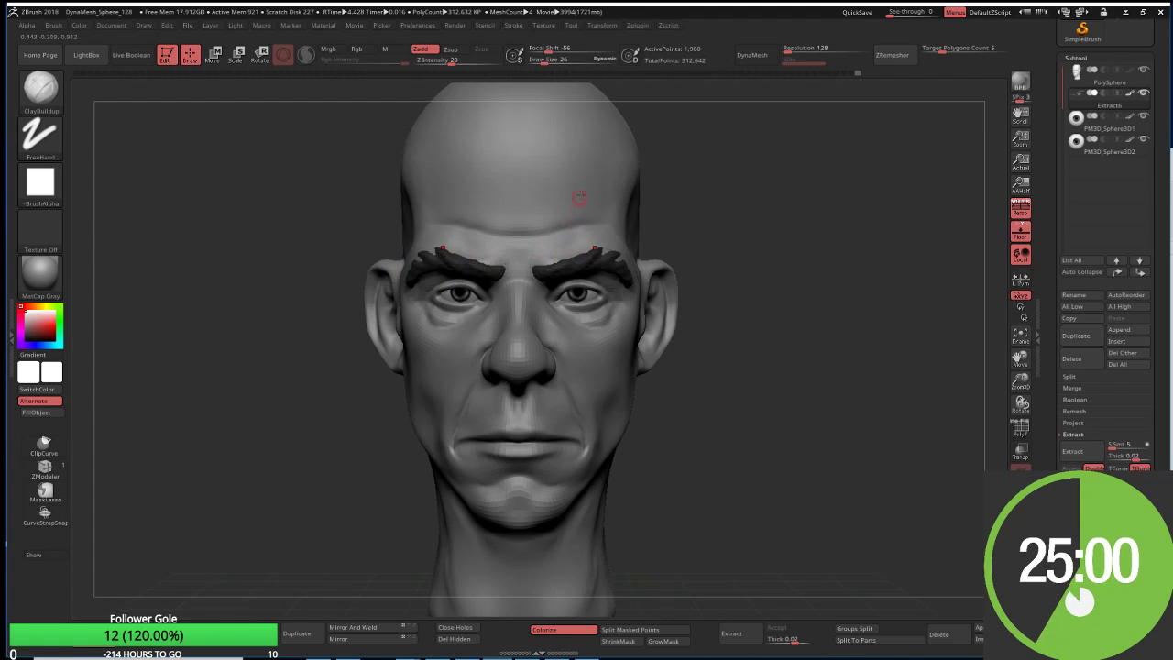
mouse_move(551, 177)
right_down()
mouse_move(592, 236)
mouse_move(647, 191)
mouse_move(574, 274)
right_up()
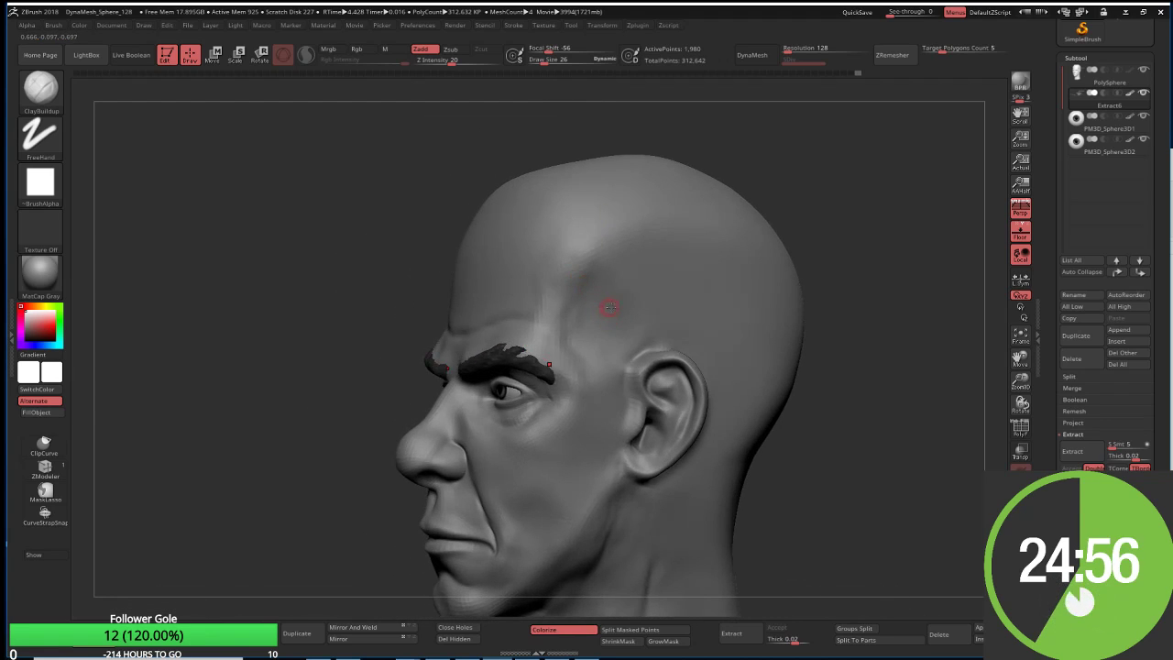
key(ctrl)
Step: Mask the temple in front of the ear and extend it up over the crown
alt+click(605, 383)
mouse_move(609, 393)
ctrl+mouse_down()
mouse_move(623, 339)
mouse_move(607, 343)
ctrl+mouse_up()
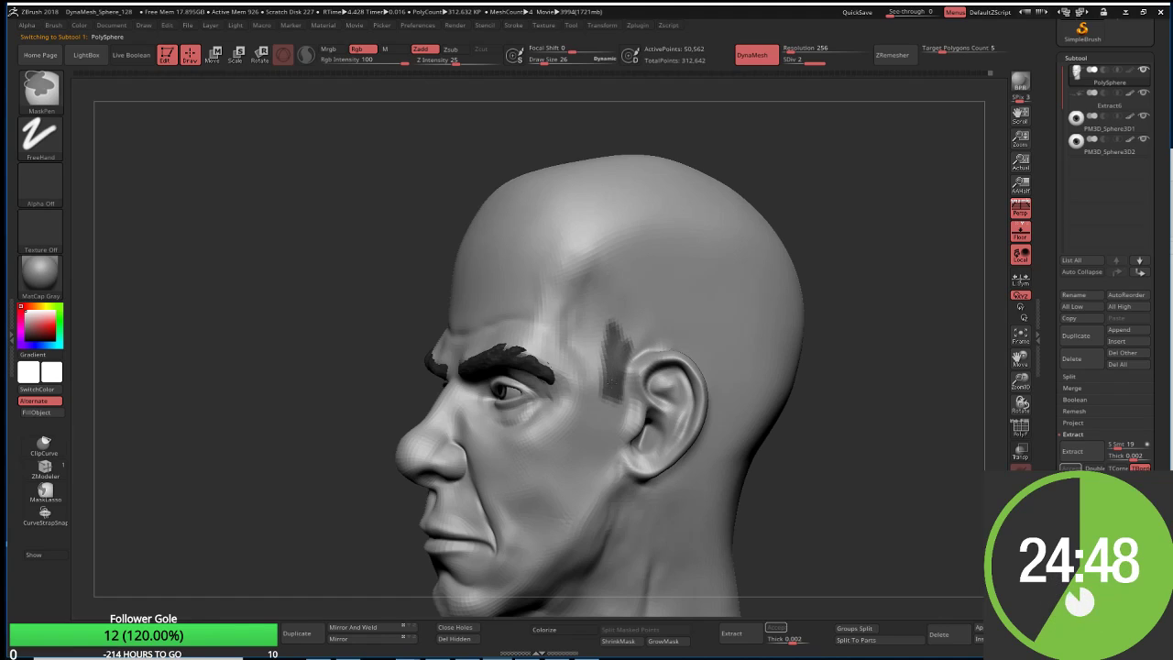
ctrl+drag(614, 402, 619, 427)
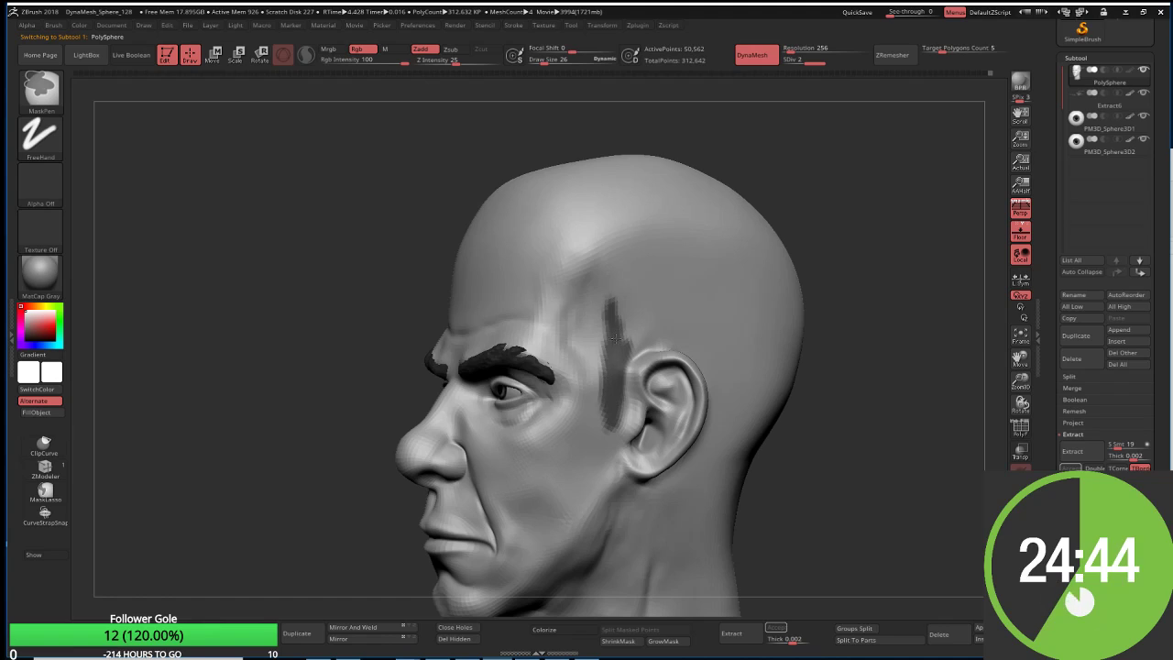
mouse_move(615, 339)
ctrl+mouse_down()
mouse_move(596, 300)
mouse_move(601, 245)
mouse_move(591, 279)
mouse_move(597, 217)
mouse_move(601, 227)
mouse_move(576, 180)
mouse_move(550, 170)
ctrl+mouse_up()
drag(394, 138, 559, 151)
mouse_move(447, 139)
ctrl+mouse_down()
mouse_move(566, 156)
mouse_move(448, 150)
ctrl+mouse_up()
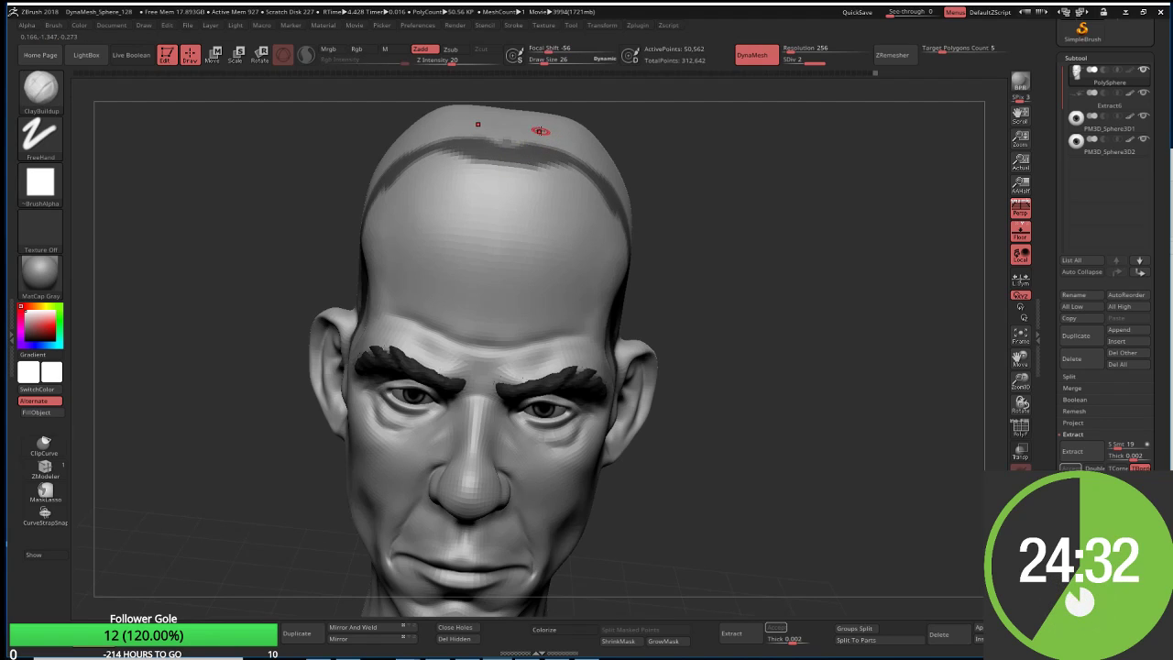
Step: Enlarge the mask brush and cover the skull, orbiting to check the back and top
key(s)
drag(549, 117, 607, 126)
mouse_move(712, 112)
alt+mouse_down()
mouse_move(634, 222)
mouse_move(550, 239)
alt+mouse_up()
mouse_move(632, 275)
ctrl+mouse_down()
mouse_move(608, 392)
mouse_move(547, 249)
mouse_move(686, 377)
mouse_move(788, 394)
ctrl+mouse_up()
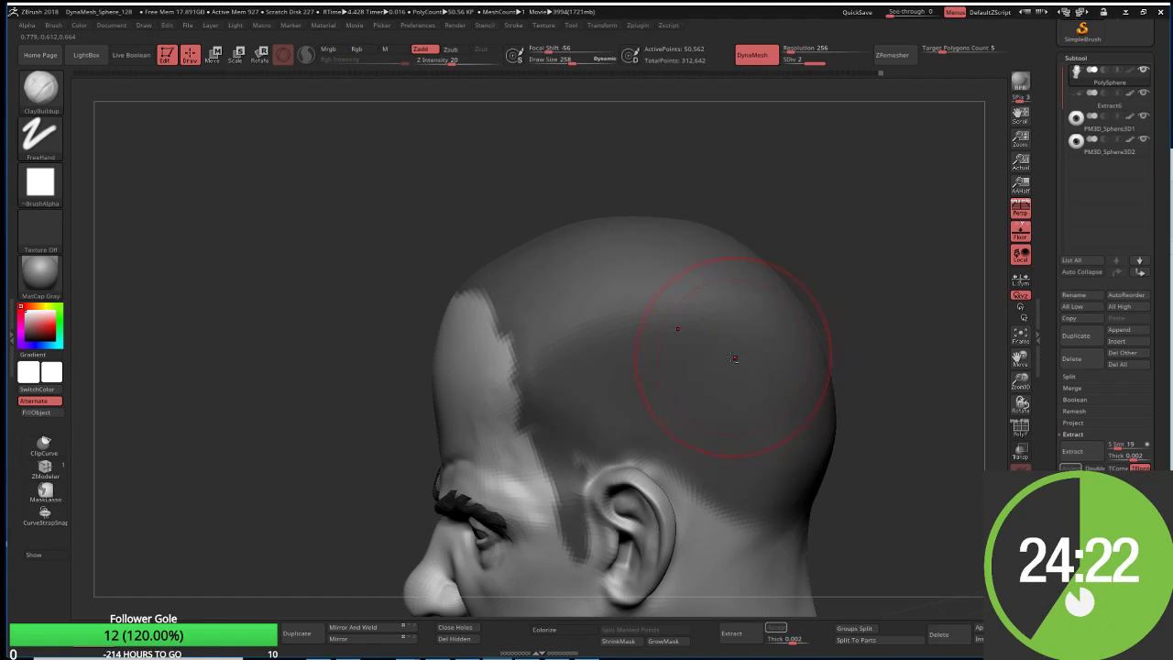
right_drag(733, 357, 633, 189)
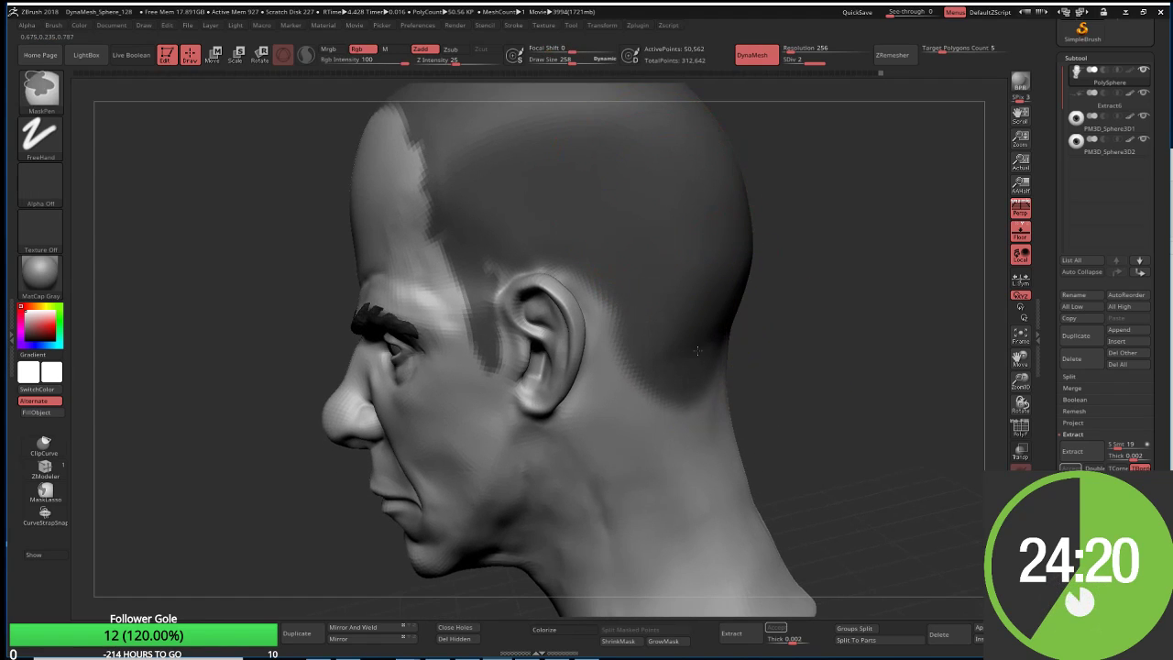
mouse_move(831, 329)
right_down()
mouse_move(836, 160)
mouse_move(743, 256)
right_up()
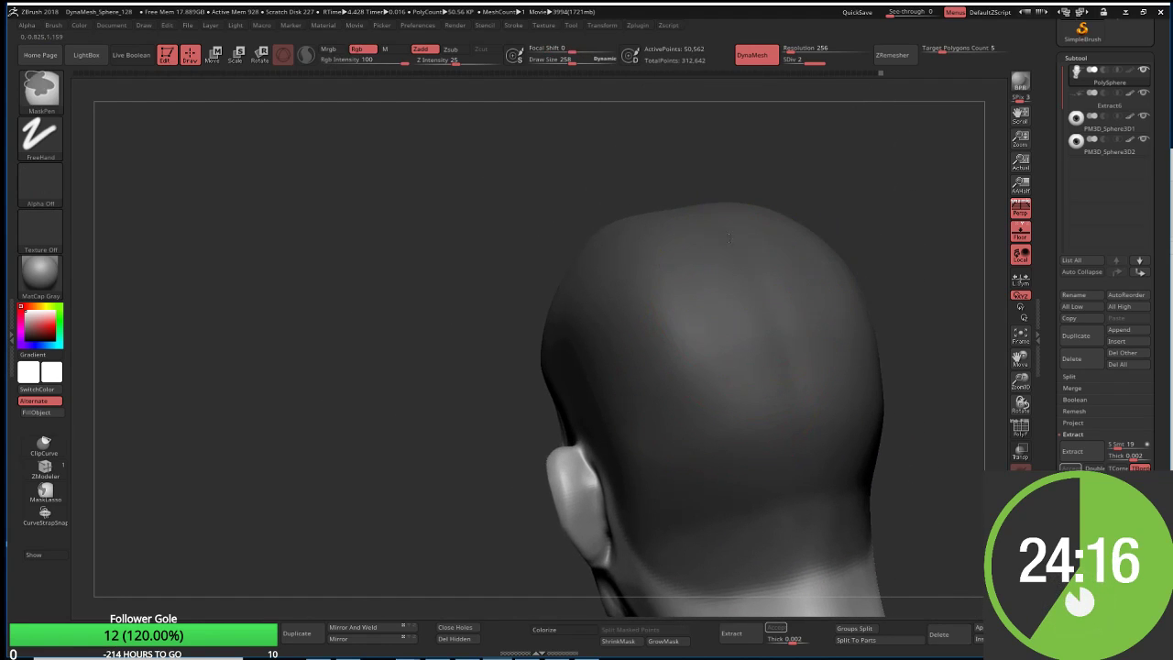
right_drag(819, 149, 727, 248)
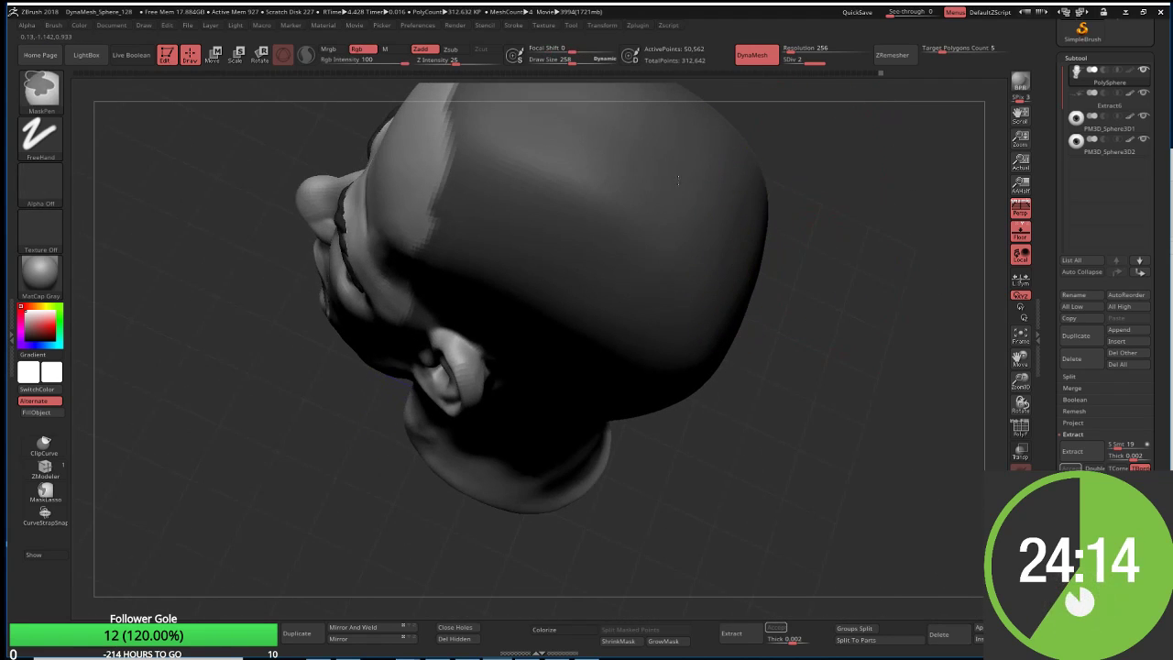
right_drag(678, 180, 864, 170)
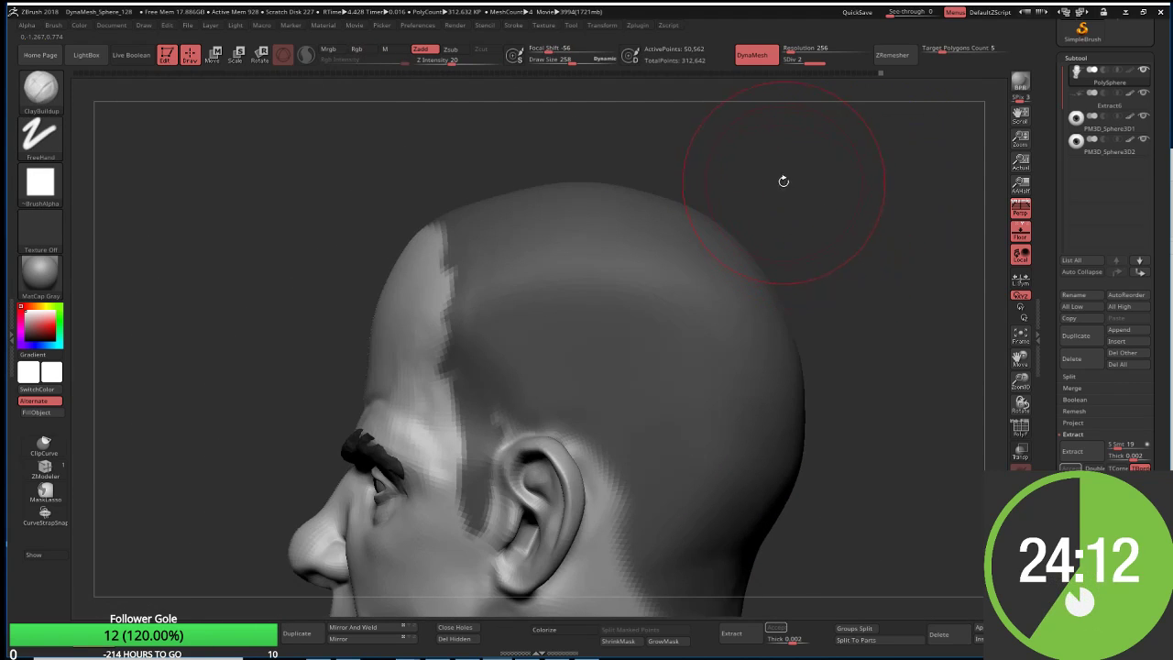
mouse_move(783, 181)
right_down()
mouse_move(767, 149)
mouse_move(831, 177)
mouse_move(708, 95)
mouse_move(760, 196)
right_up()
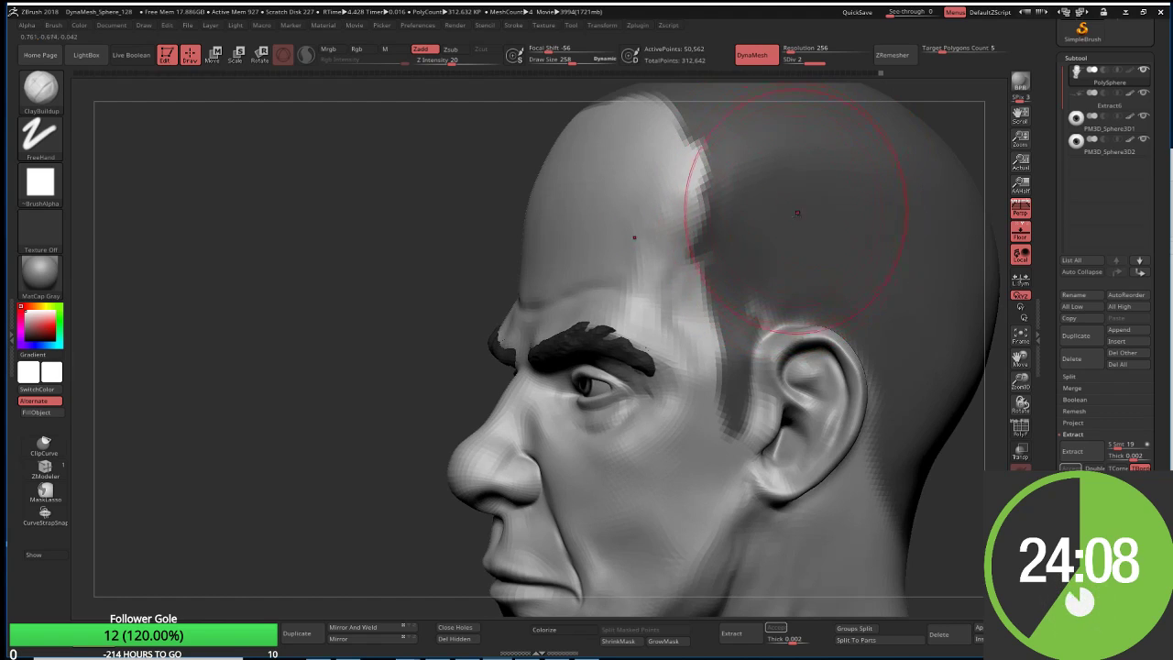
Step: Set the brush to size 65 and mask along the hairline edge
key(s)
drag(797, 242, 775, 242)
key(ctrl)
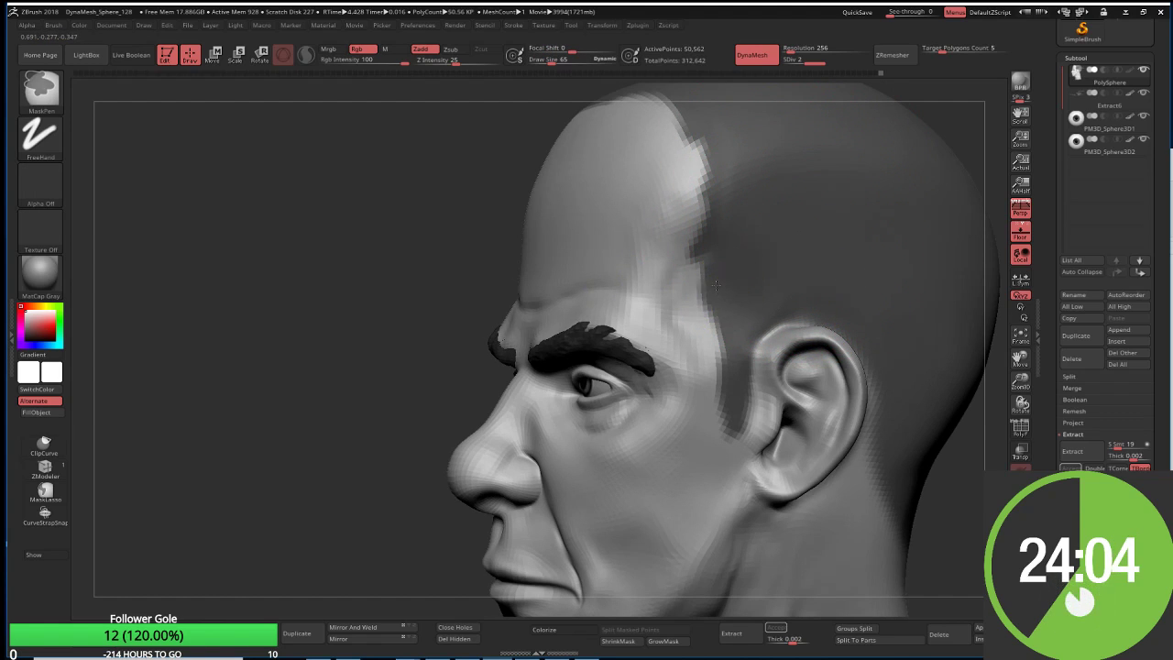
mouse_move(722, 191)
ctrl+mouse_down()
mouse_move(717, 143)
mouse_move(484, 333)
mouse_move(536, 335)
mouse_move(512, 330)
ctrl+mouse_up()
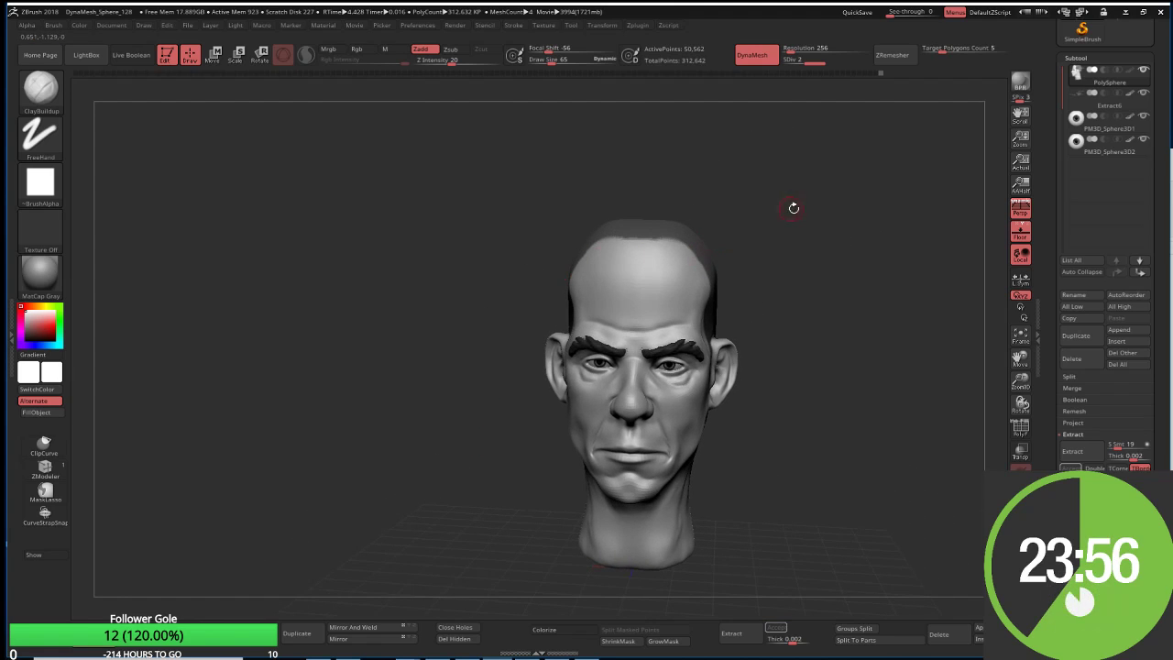
drag(793, 208, 690, 252)
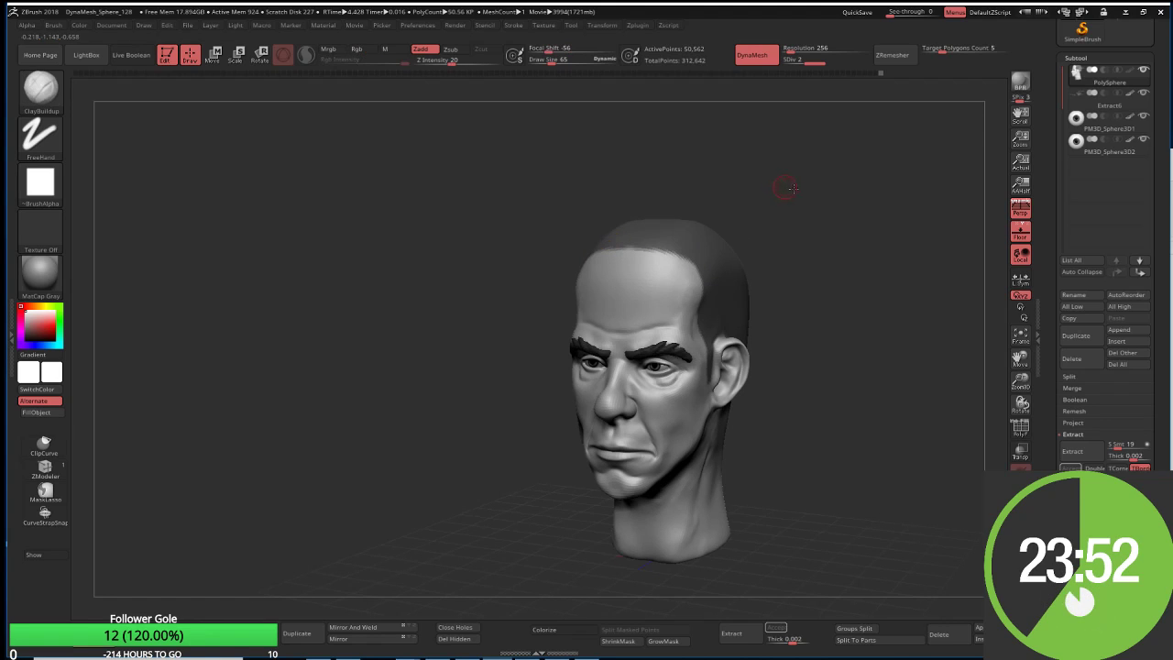
shift+drag(785, 189, 797, 217)
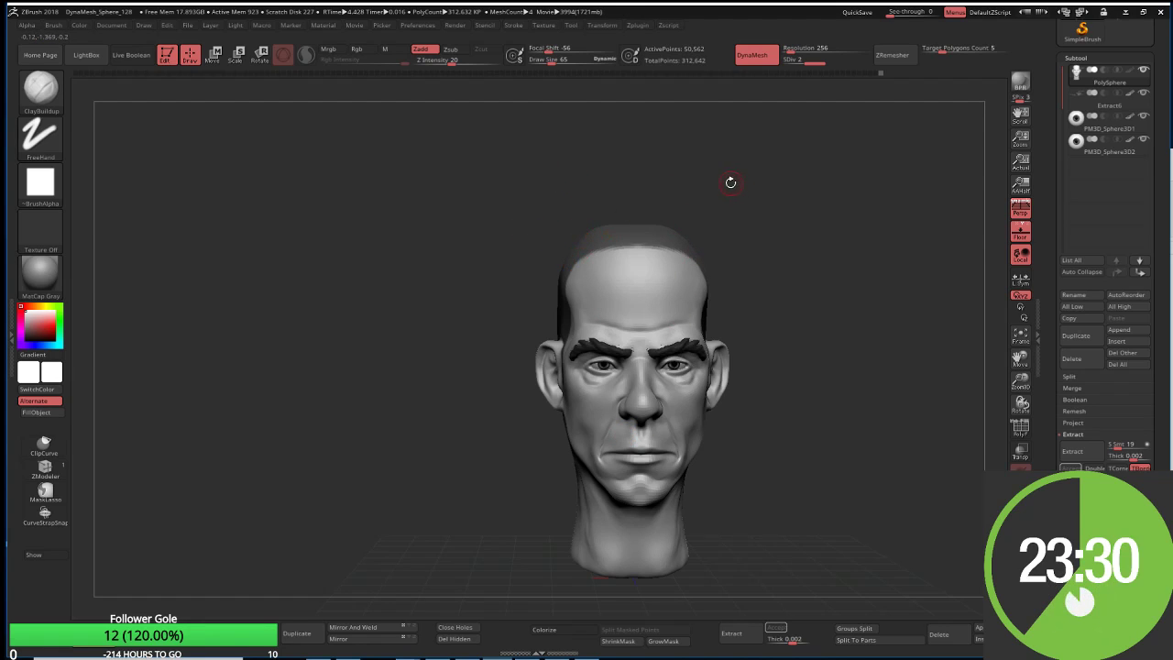
drag(730, 183, 714, 191)
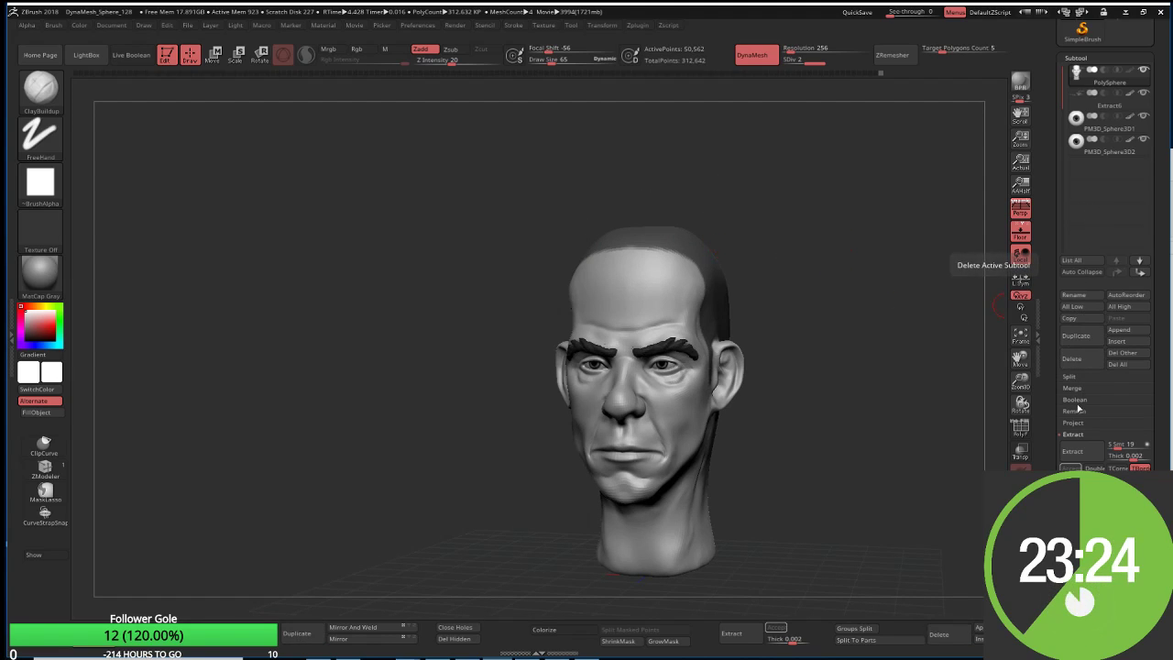
Step: Set the scalp extraction thickness to 0.02, preview the shell, then undo the preview
click(1082, 450)
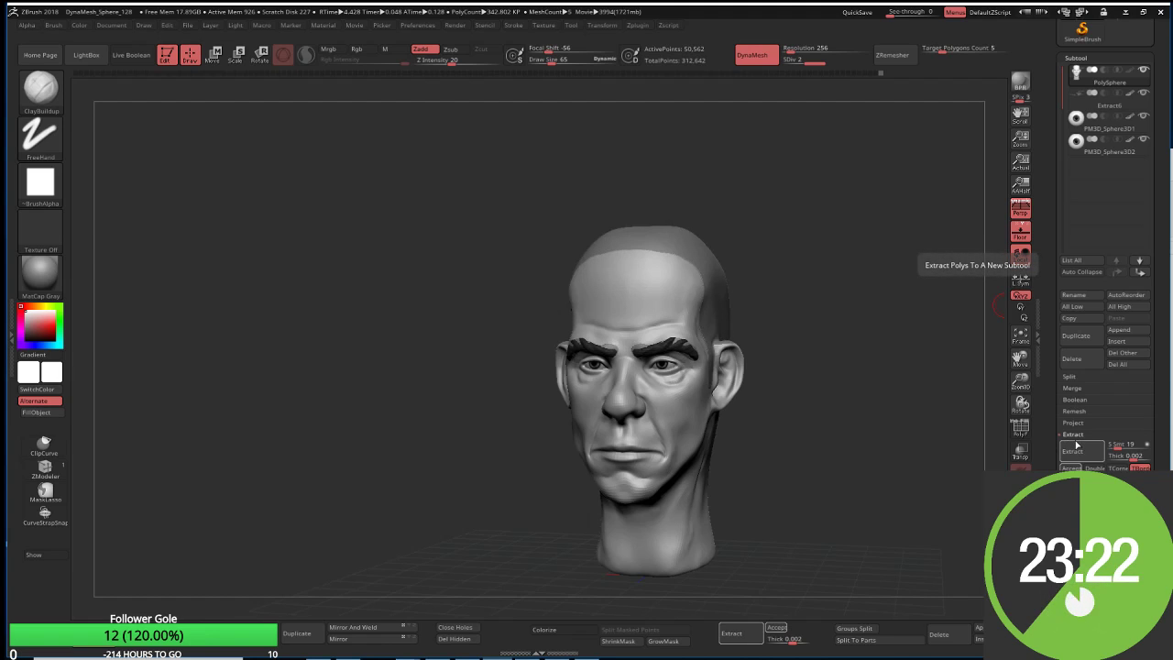
drag(895, 426, 880, 431)
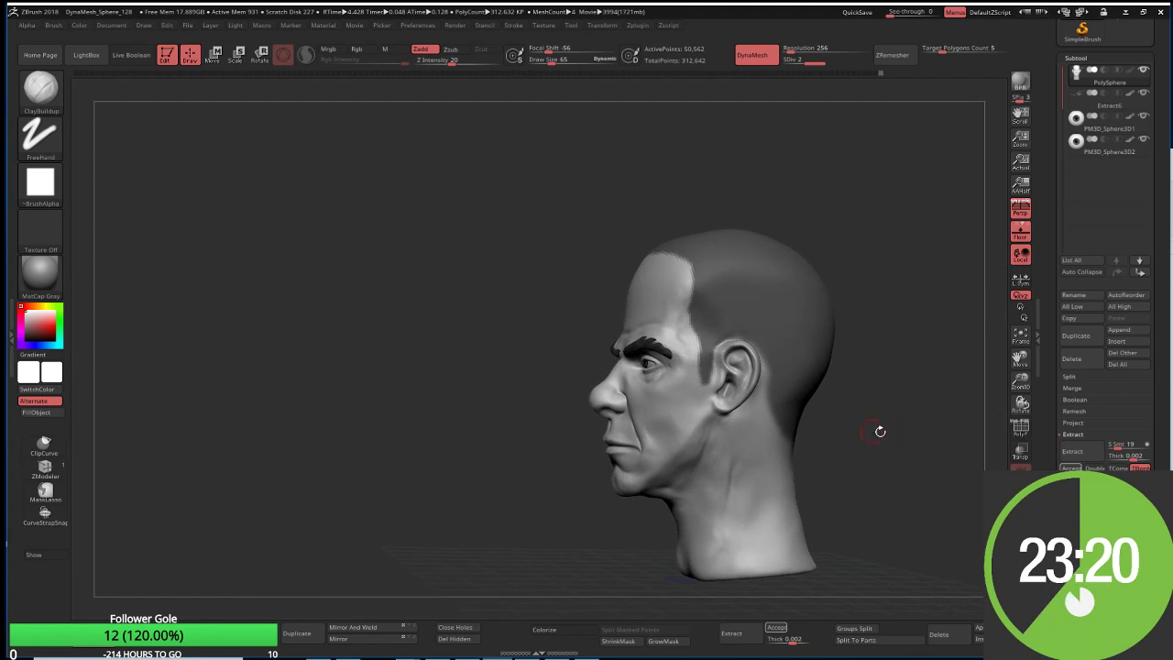
click(1127, 455)
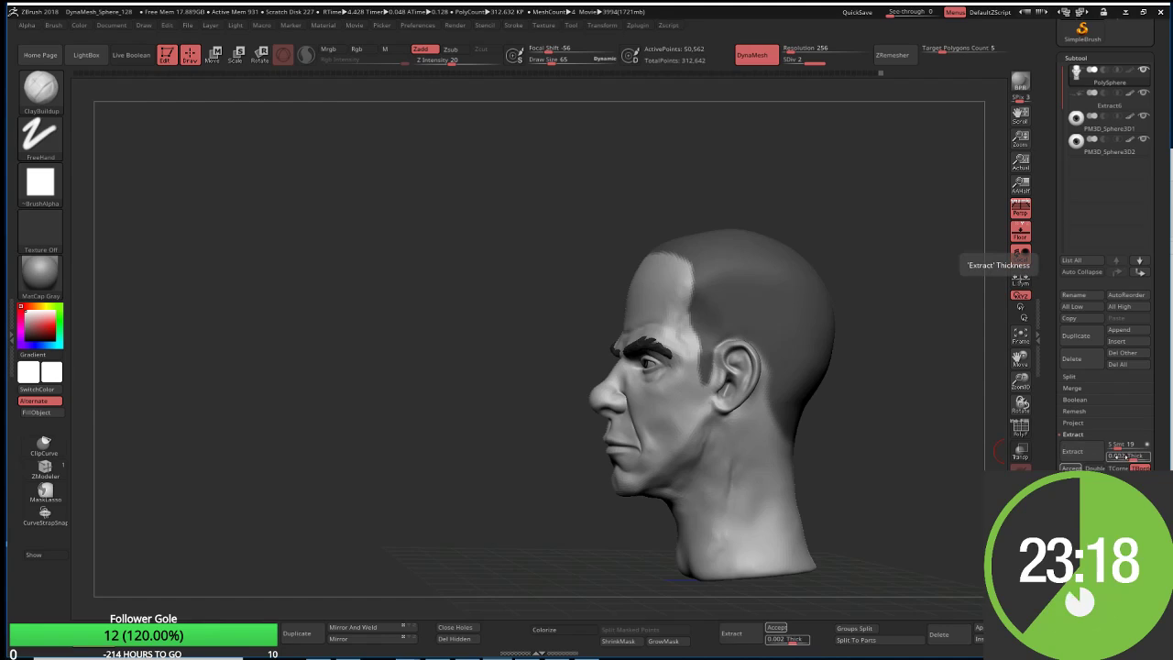
key(Return)
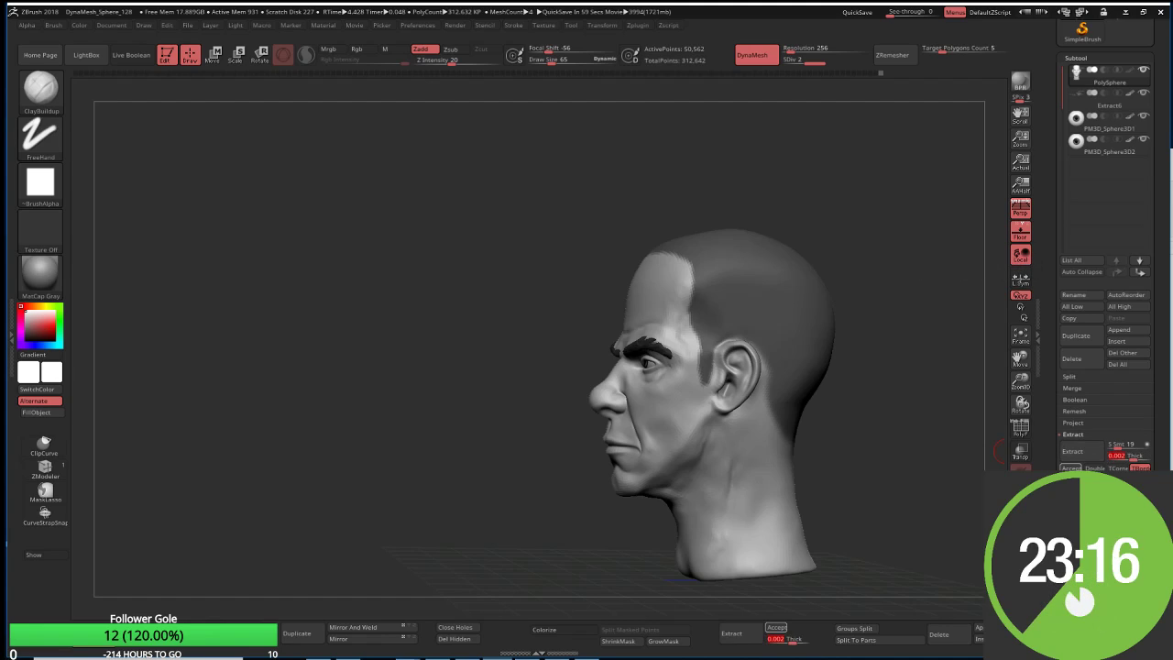
text(0.2)
key(Return)
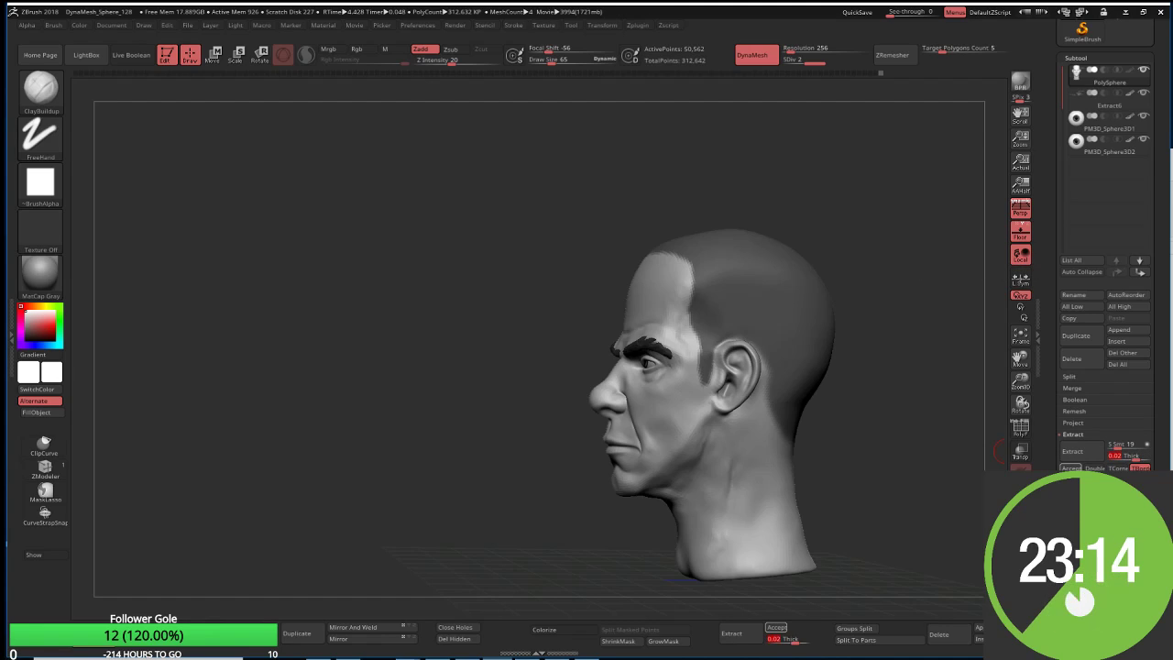
click(1070, 453)
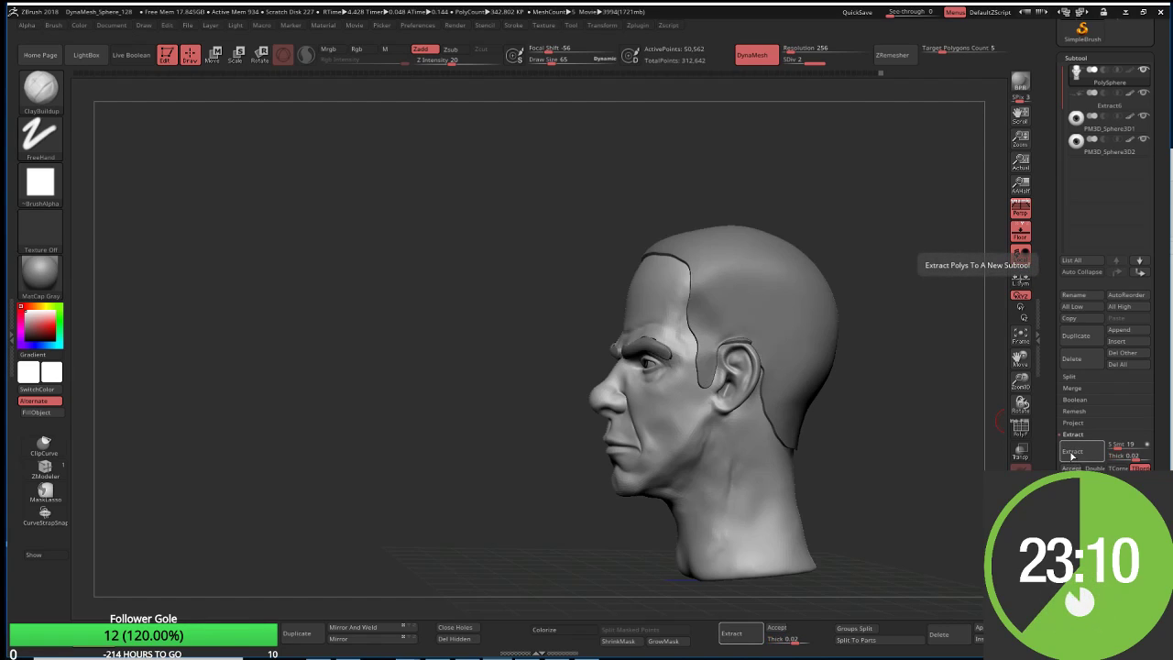
key(ctrl+z)
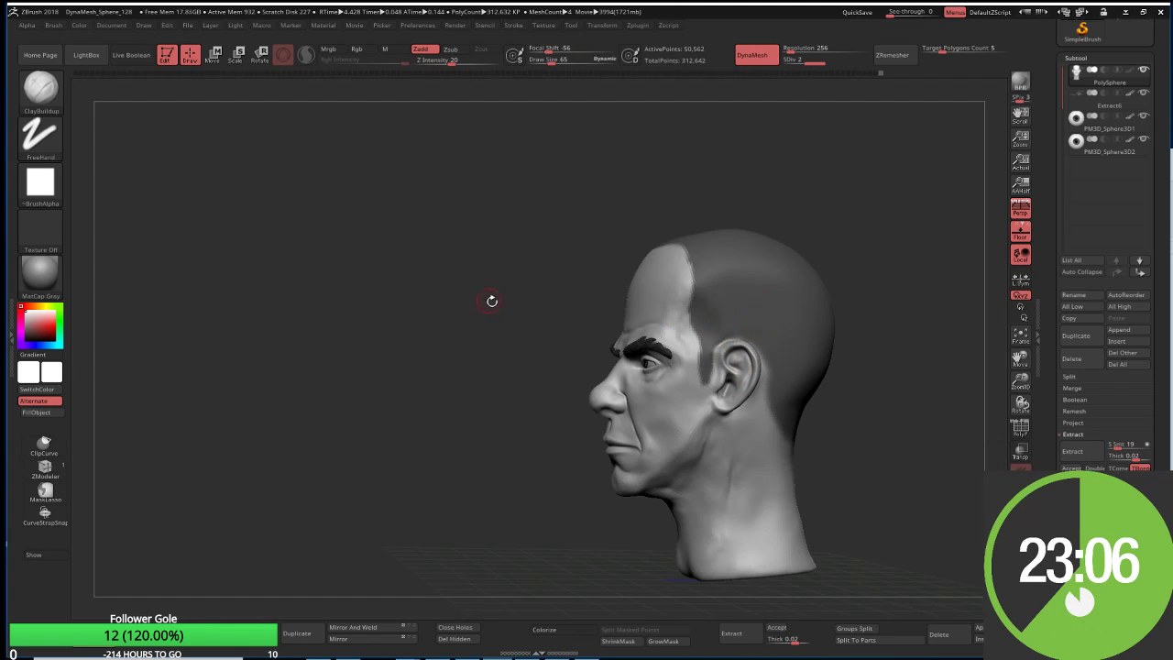
Step: Adjust the mask with a box over the eye and brow area
drag(490, 301, 533, 350)
key(ctrl)
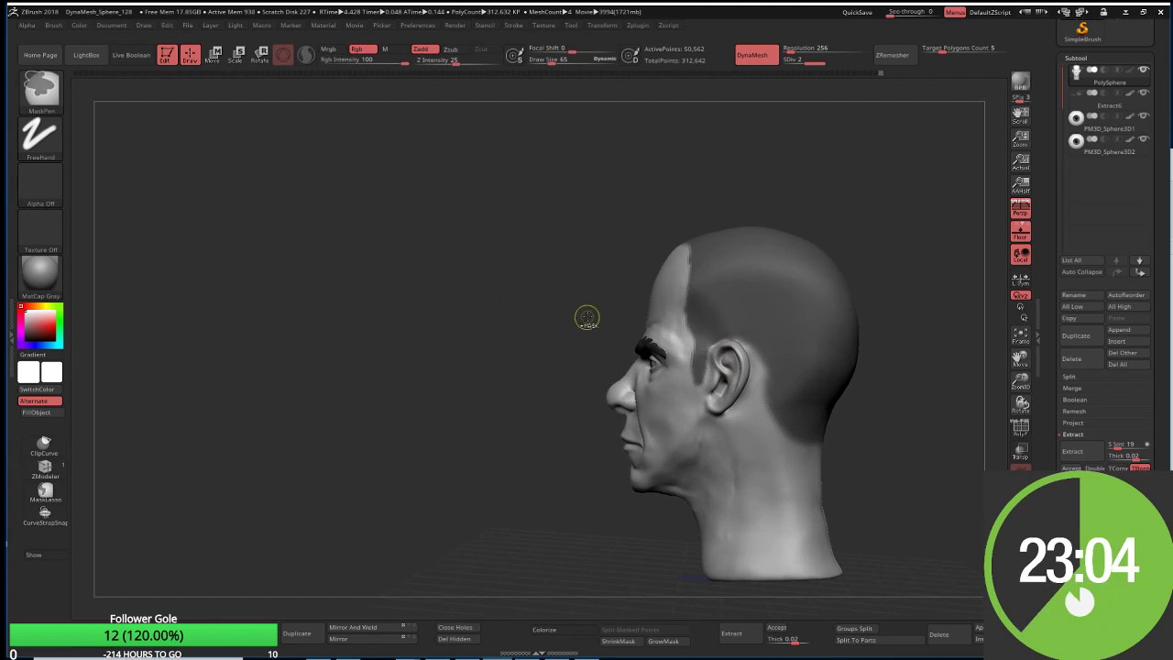
ctrl+drag(599, 313, 675, 390)
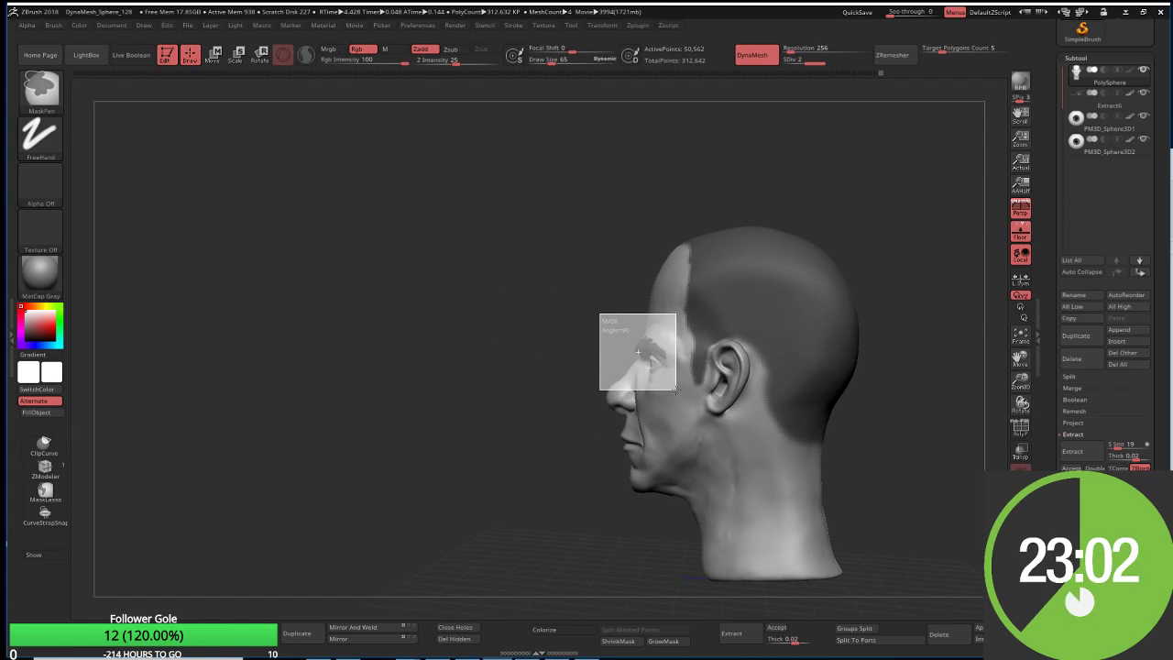
drag(571, 375, 664, 376)
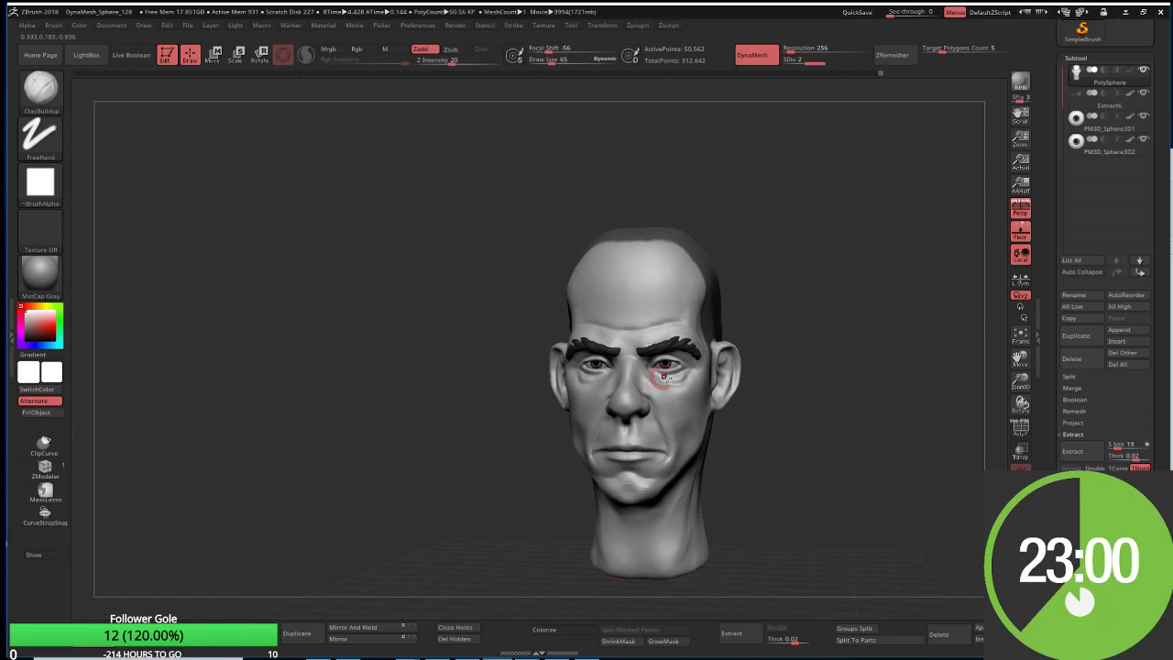
Step: Preview the thin scalp shell extraction and inspect it from a three-quarter profile
click(1072, 450)
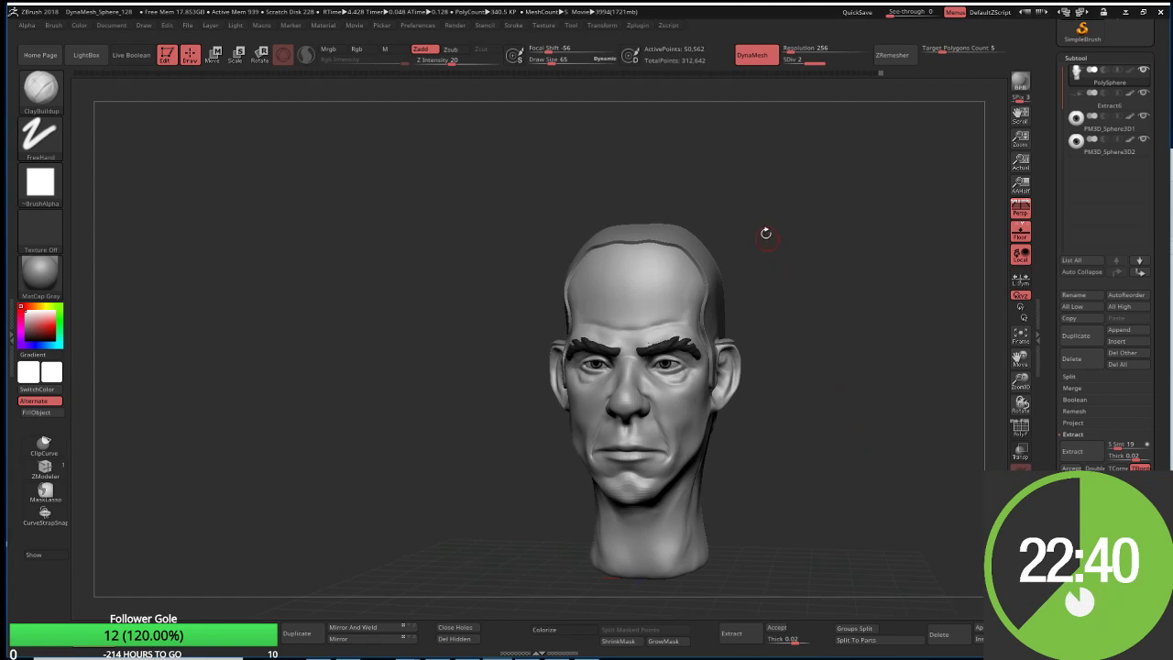
drag(802, 245, 714, 250)
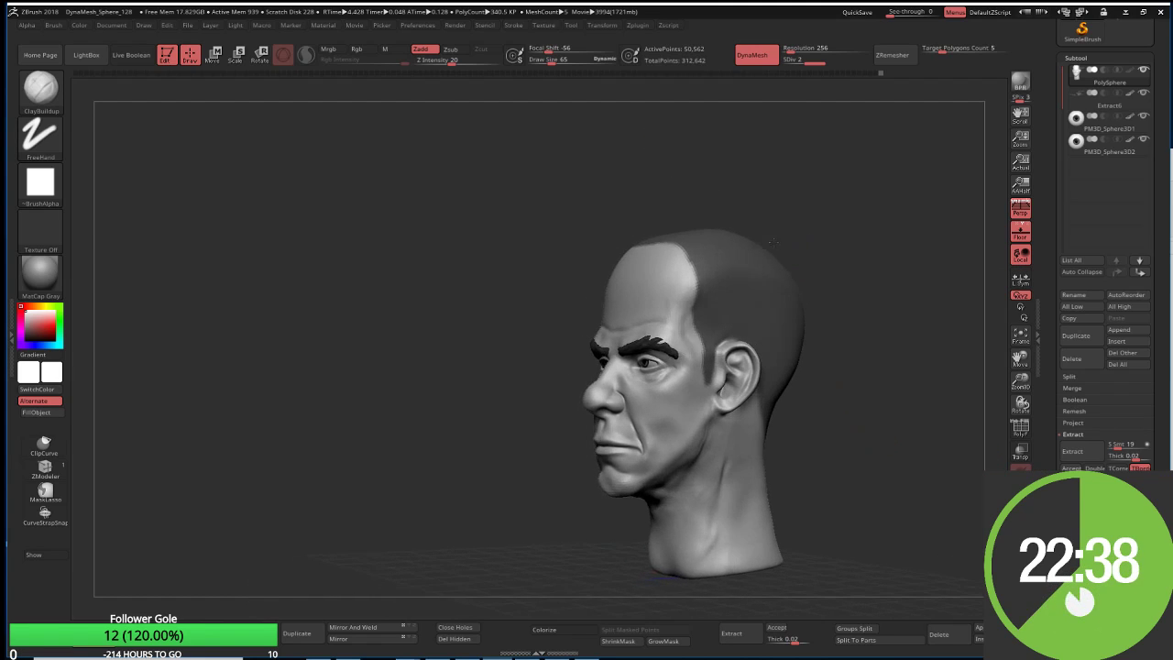
Step: Accept the shell as subtool Extract11 and fill it near-black, restoring white afterwards
click(1079, 467)
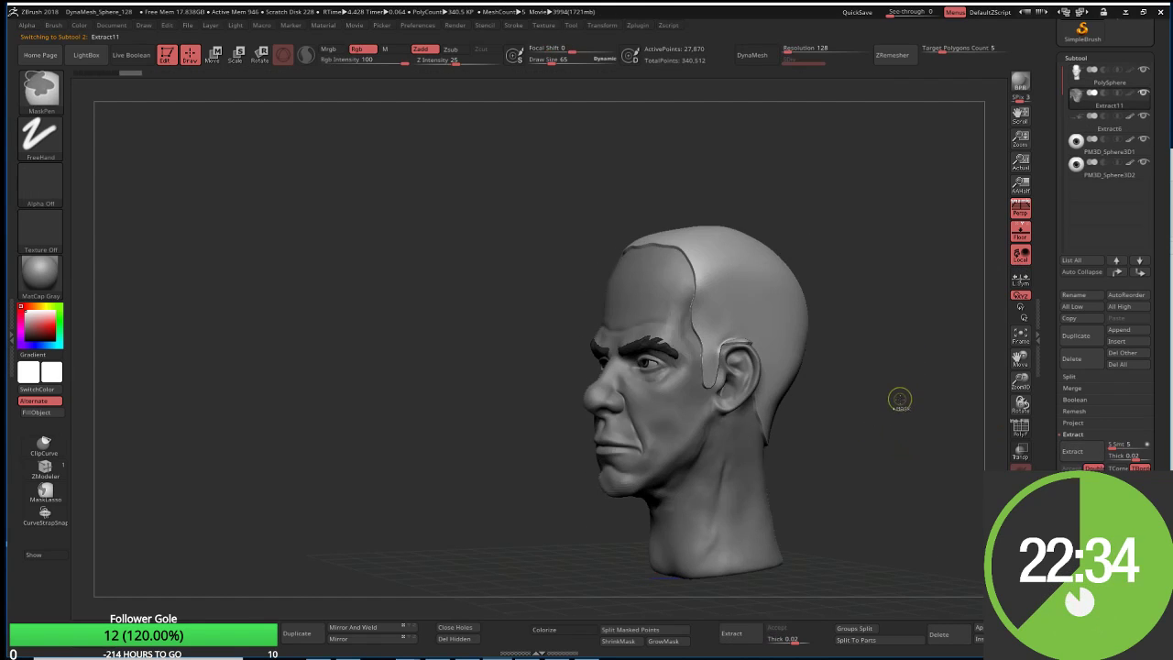
mouse_move(898, 397)
shift+mouse_down()
mouse_move(878, 354)
mouse_move(770, 319)
shift+mouse_up()
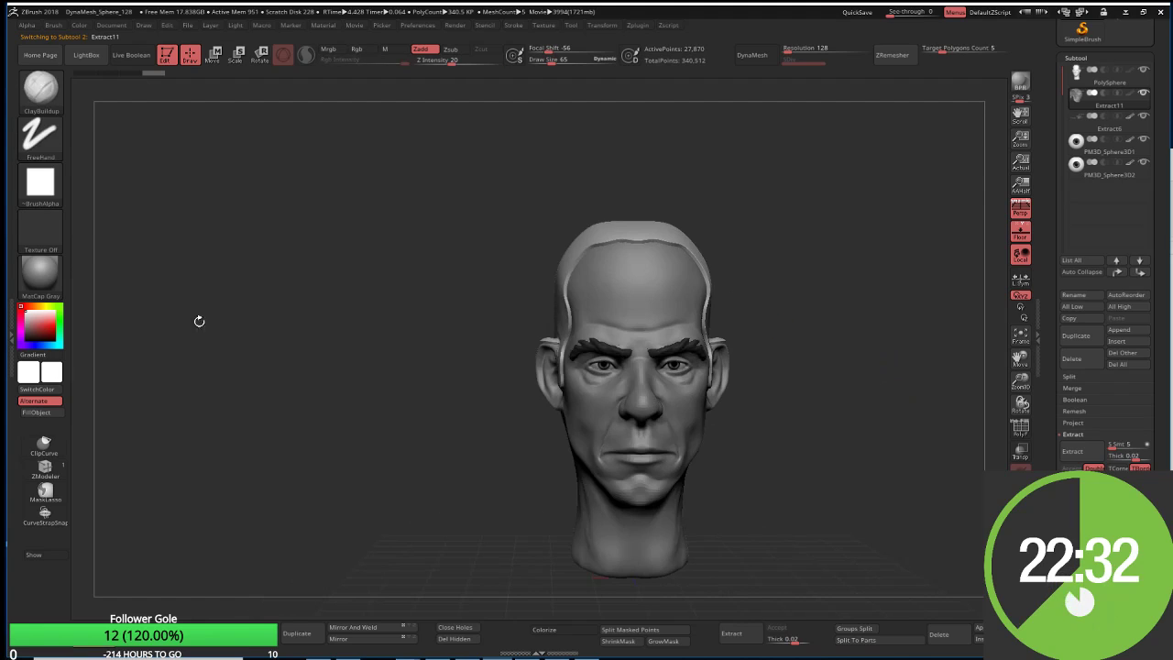
click(21, 338)
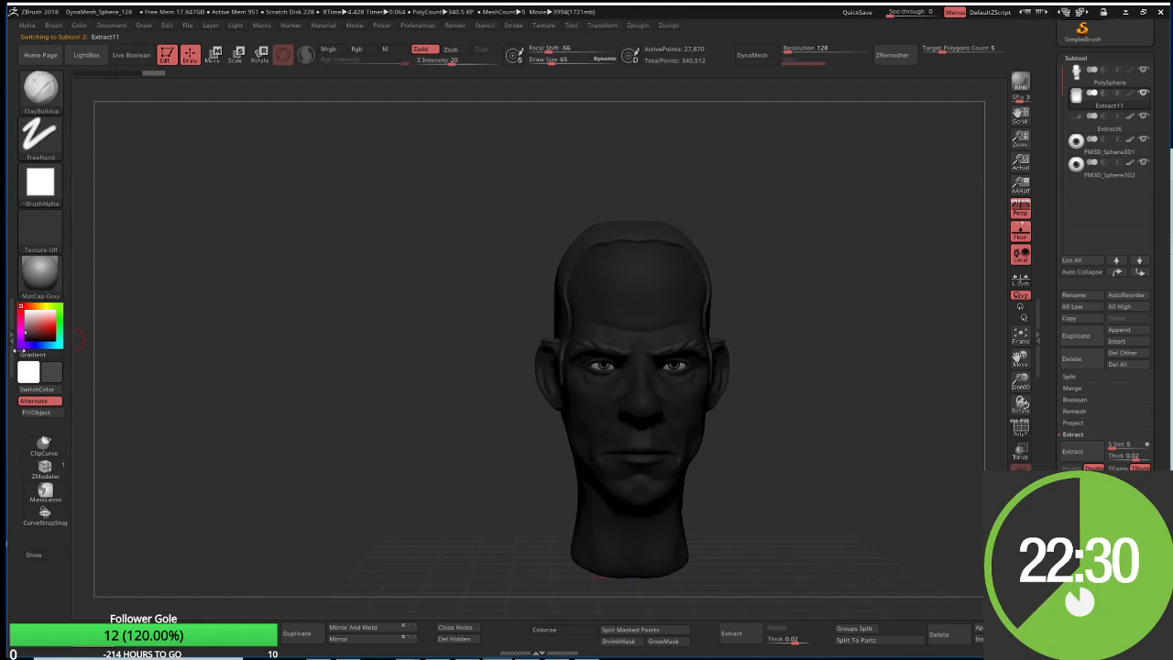
click(43, 414)
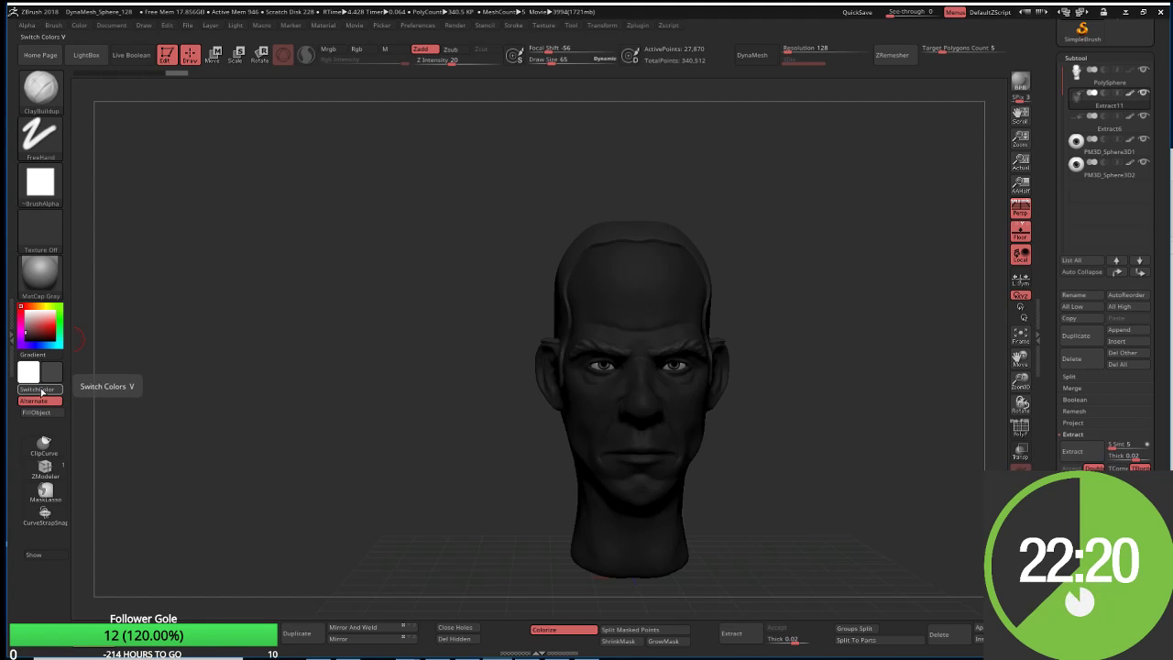
alt+click(20, 312)
key(ctrl+f)
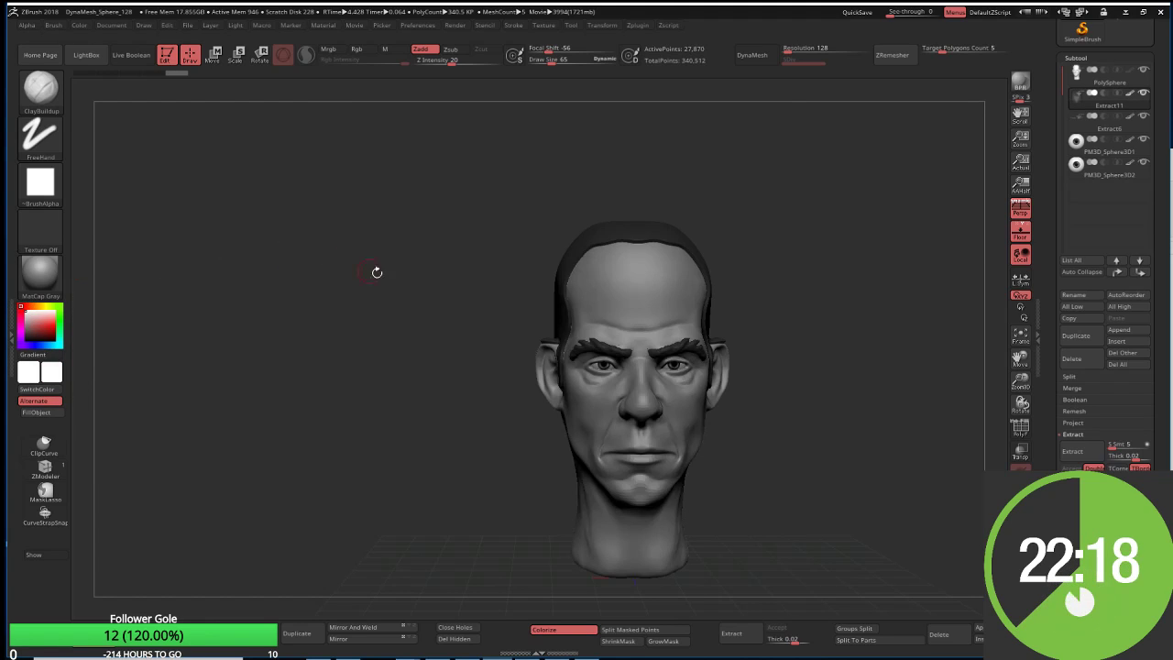
mouse_move(377, 273)
mouse_down()
mouse_move(384, 387)
mouse_move(411, 361)
mouse_move(279, 425)
mouse_move(275, 406)
mouse_up()
Step: Cut the hair cap's edge straight with a ClipCurve line starting at the ear
mouse_move(747, 167)
mouse_down()
mouse_move(727, 210)
mouse_move(703, 206)
mouse_up()
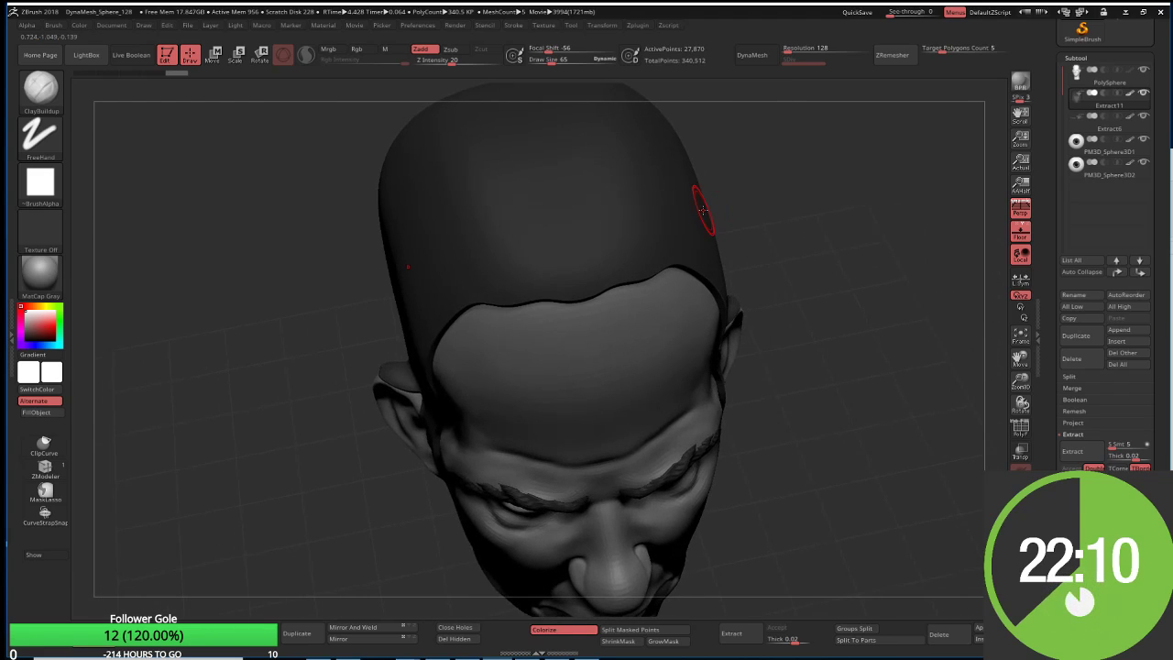
key(ctrl+shift)
ctrl+shift+drag(384, 347, 383, 390)
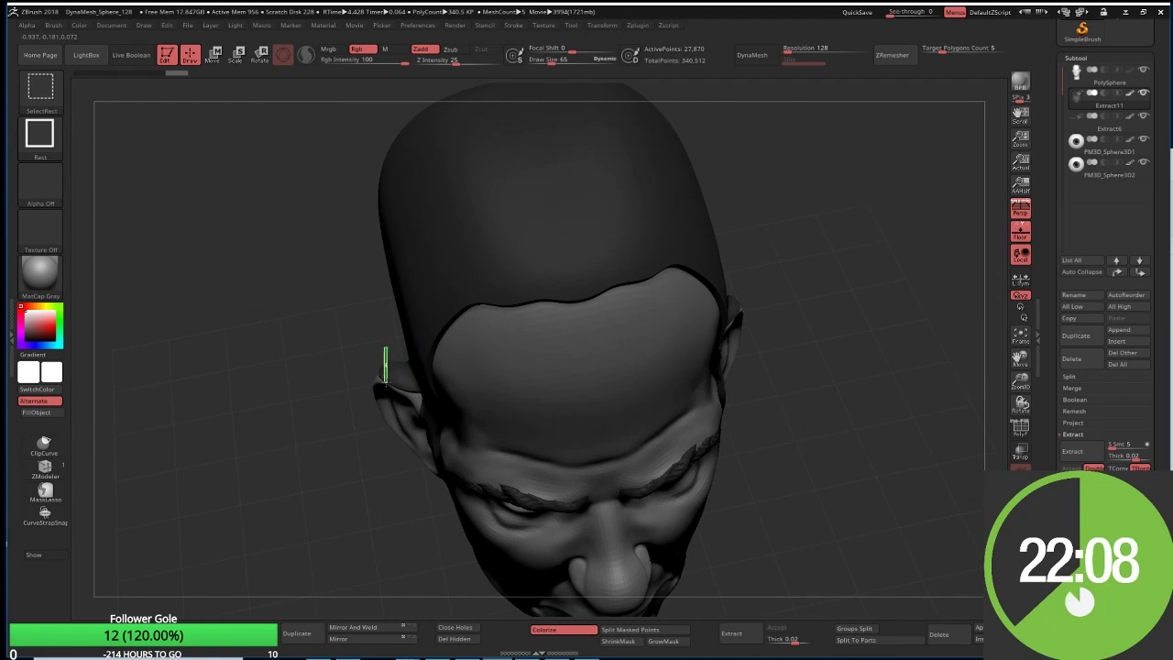
key(ctrl)
key(ctrl+shift)
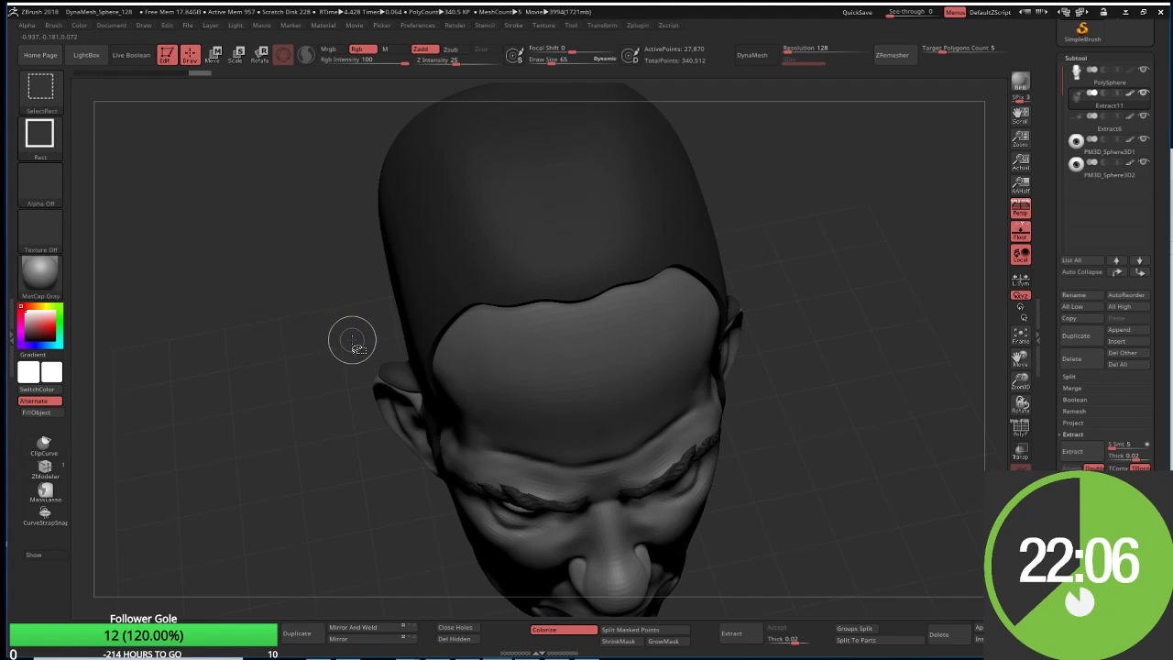
click(32, 84)
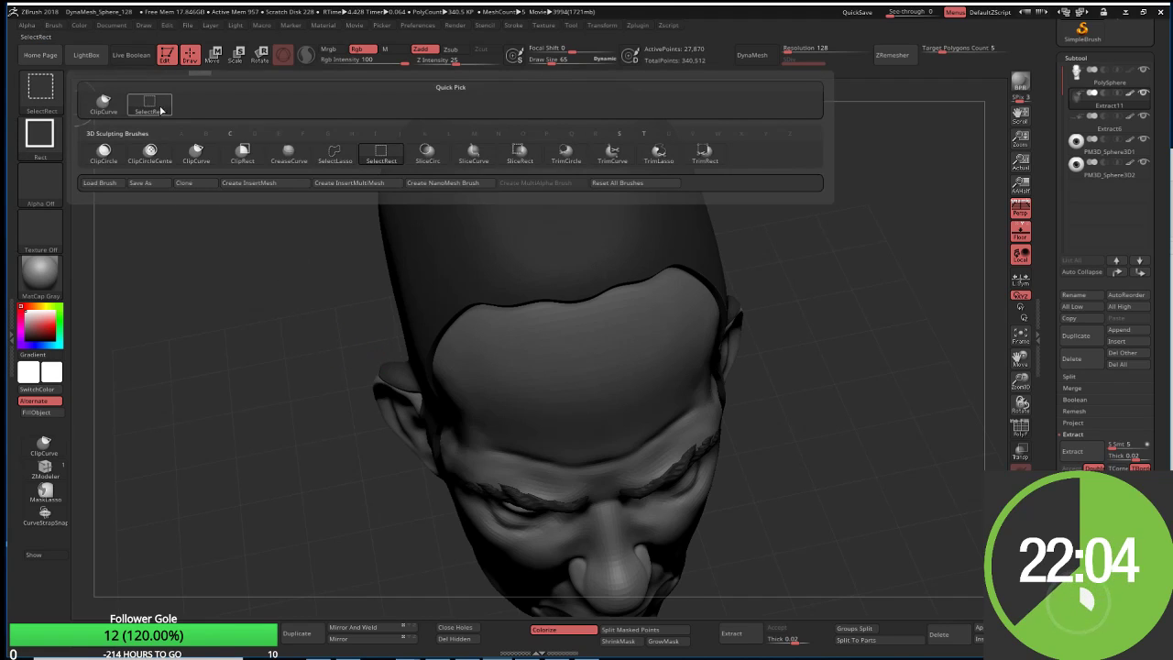
click(100, 97)
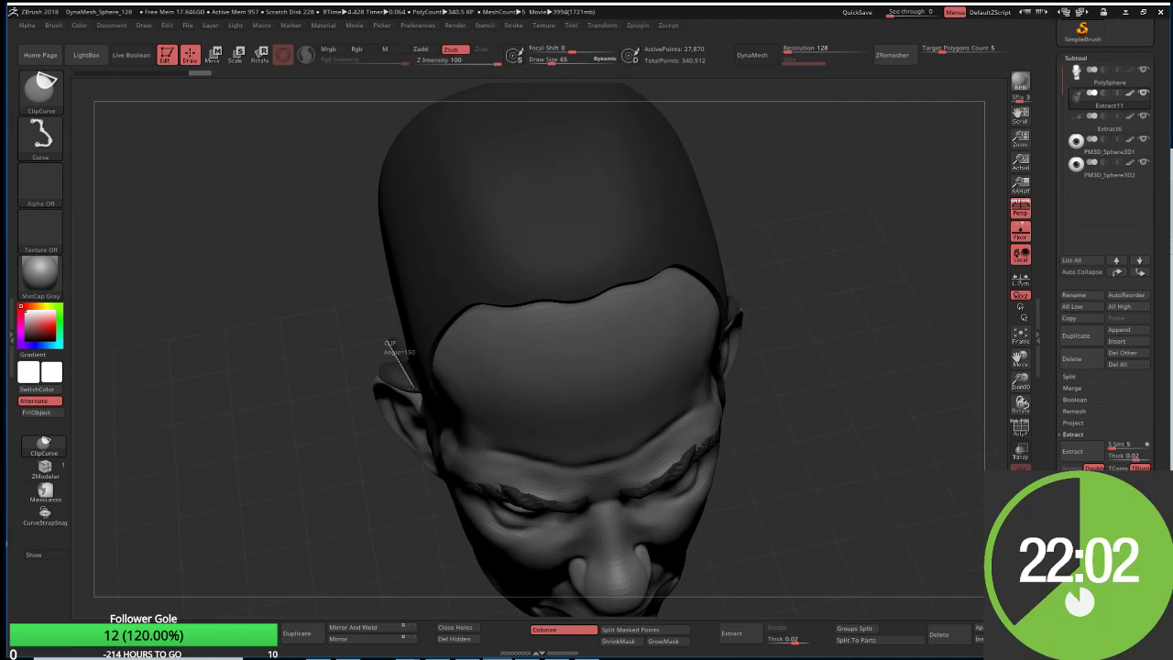
ctrl+shift+drag(417, 390, 419, 403)
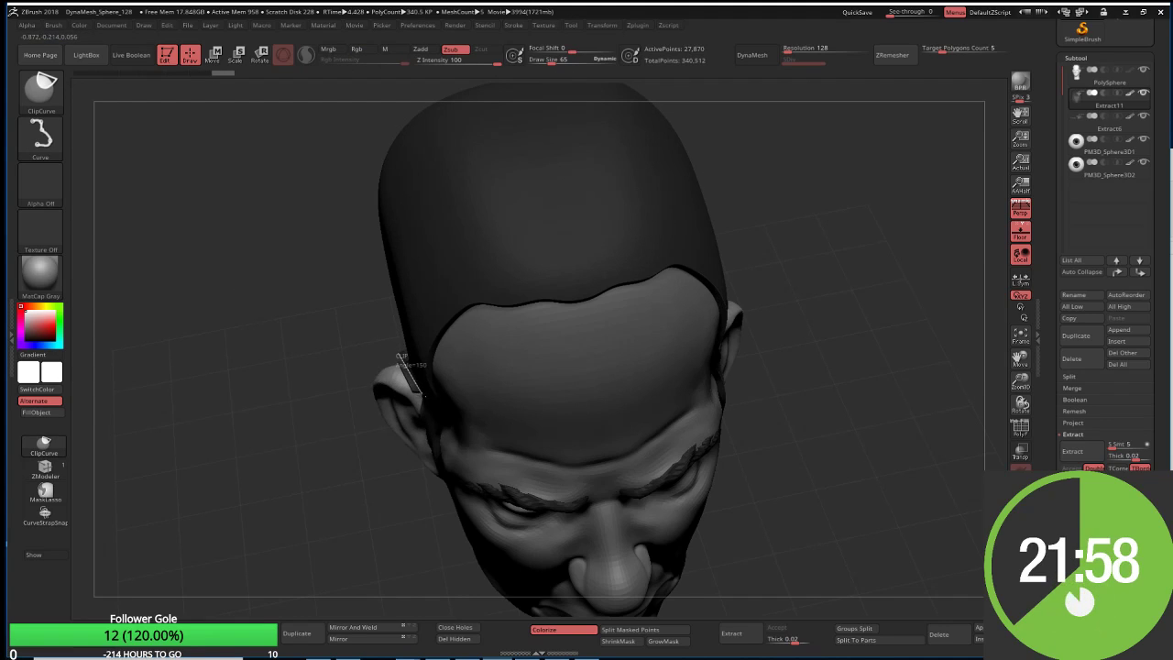
mouse_move(422, 392)
ctrl+shift+mouse_down()
mouse_move(424, 406)
mouse_move(432, 353)
ctrl+shift+mouse_up()
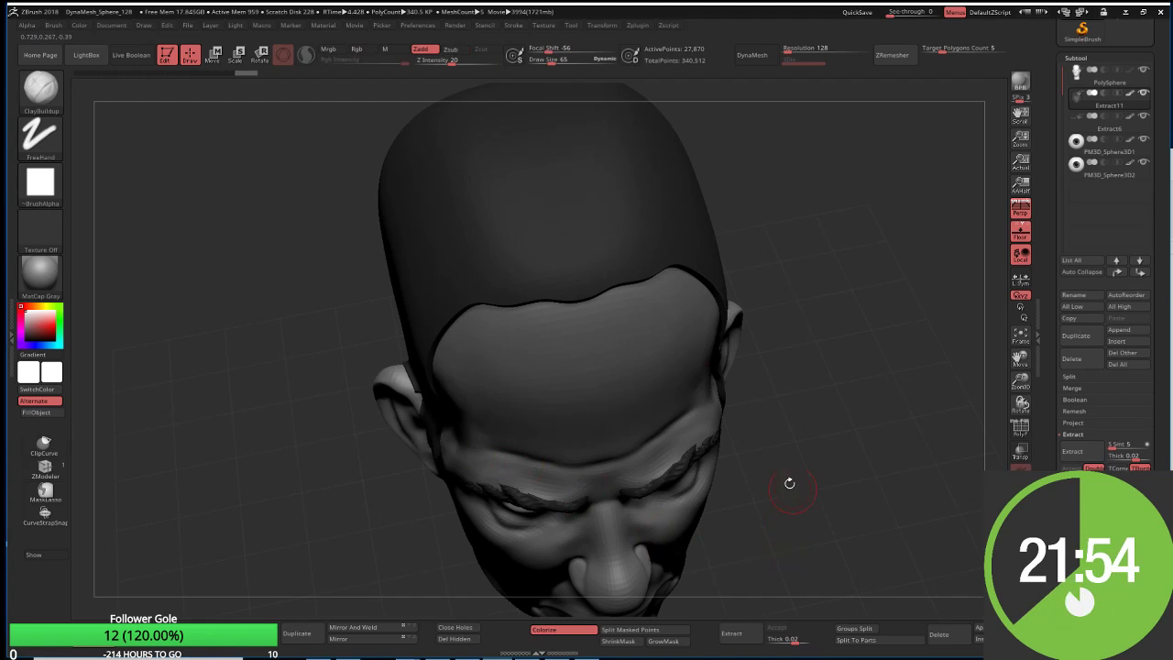
mouse_move(785, 483)
mouse_down()
mouse_move(753, 469)
mouse_move(720, 406)
mouse_up()
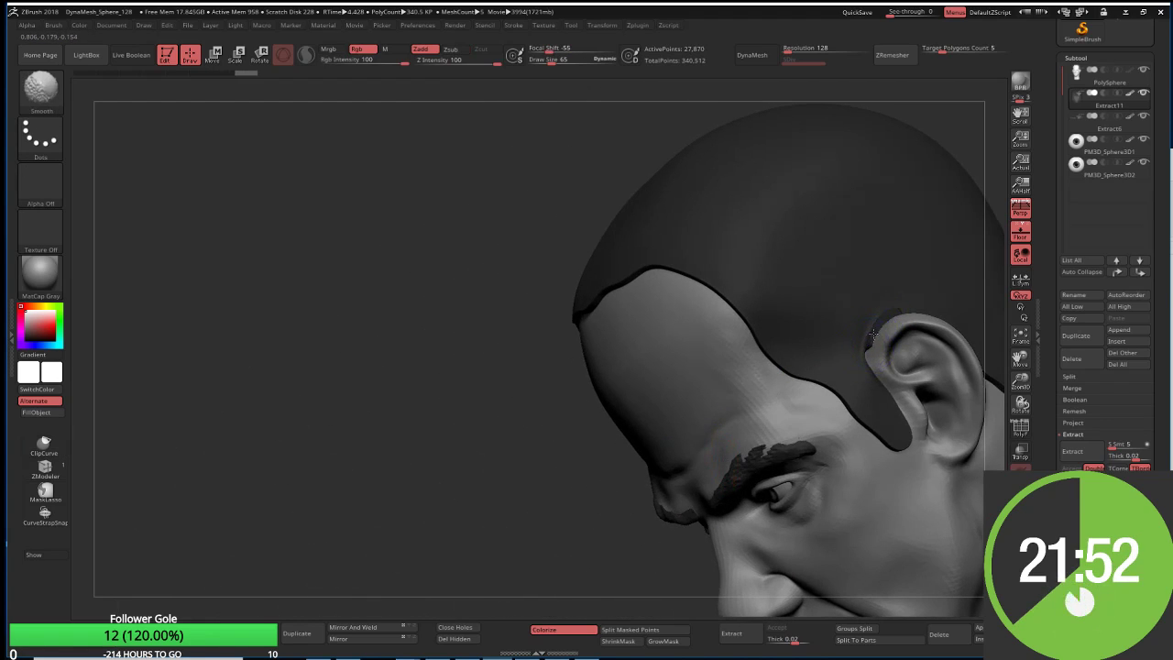
mouse_move(486, 301)
mouse_down()
mouse_move(490, 246)
mouse_move(510, 248)
mouse_up()
shift+drag(431, 404, 416, 425)
mouse_move(498, 358)
mouse_down()
mouse_move(439, 421)
mouse_move(607, 352)
mouse_up()
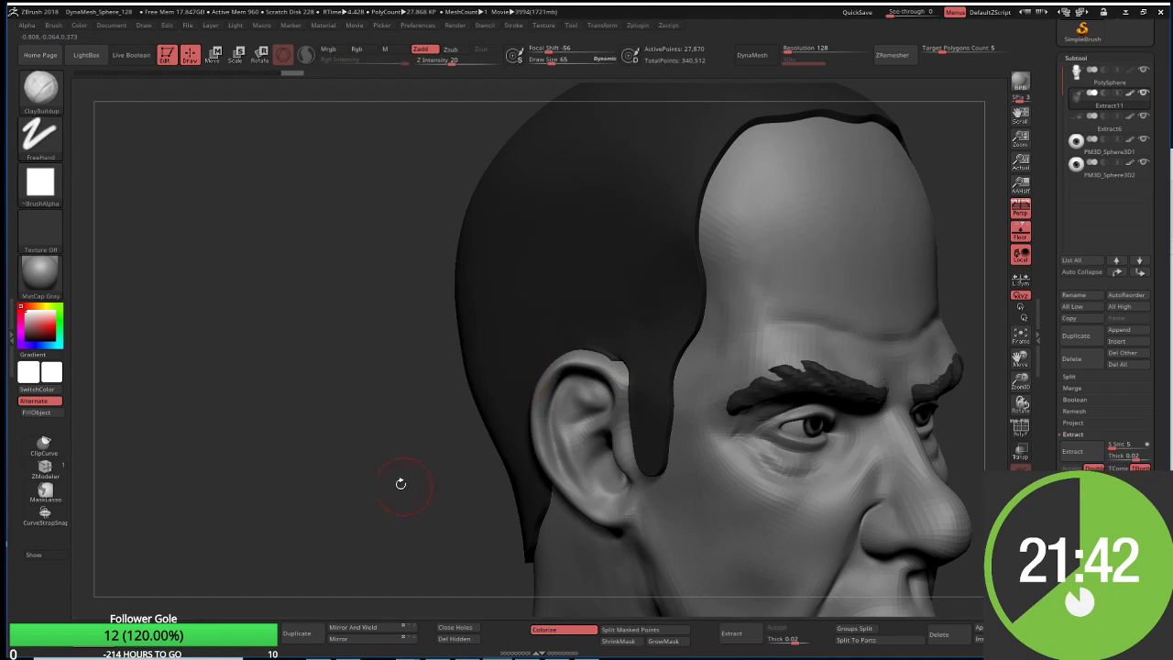
drag(397, 482, 367, 471)
key(shift)
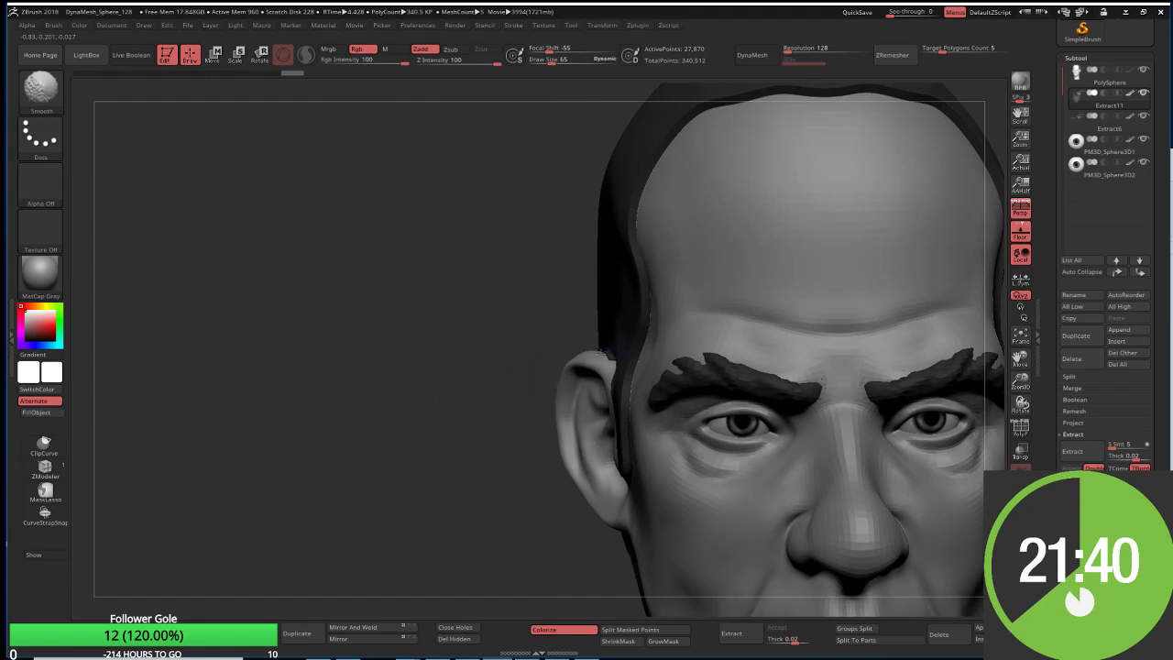
drag(440, 388, 464, 413)
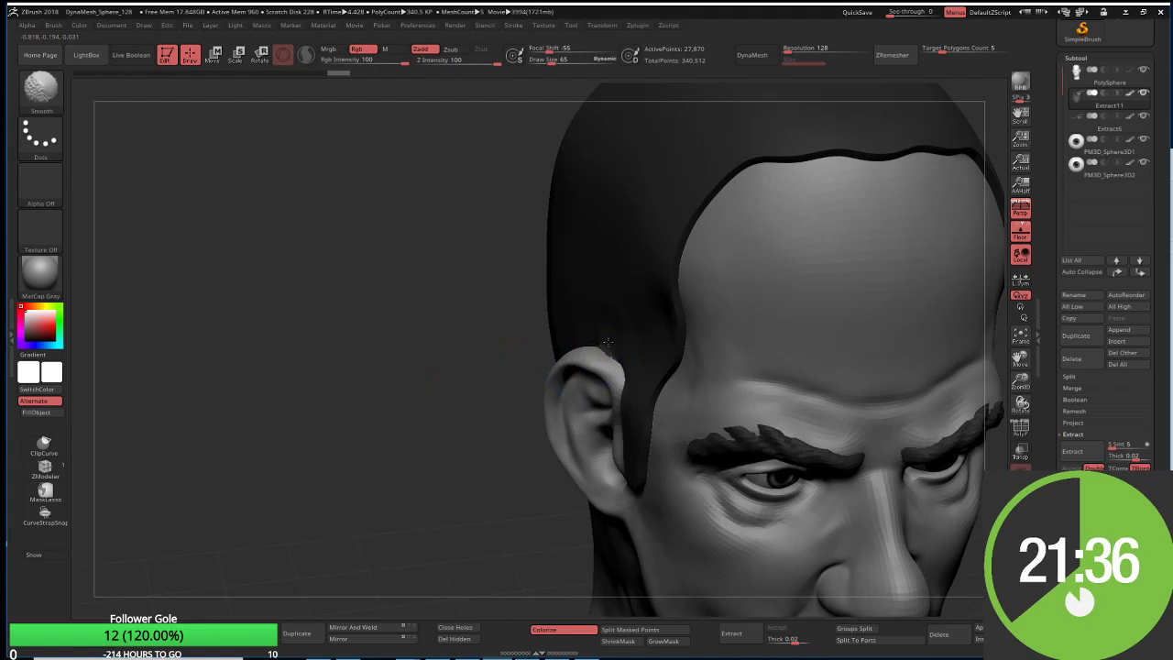
key(f)
mouse_move(413, 471)
mouse_down()
mouse_move(432, 327)
mouse_move(696, 273)
mouse_move(526, 291)
mouse_up()
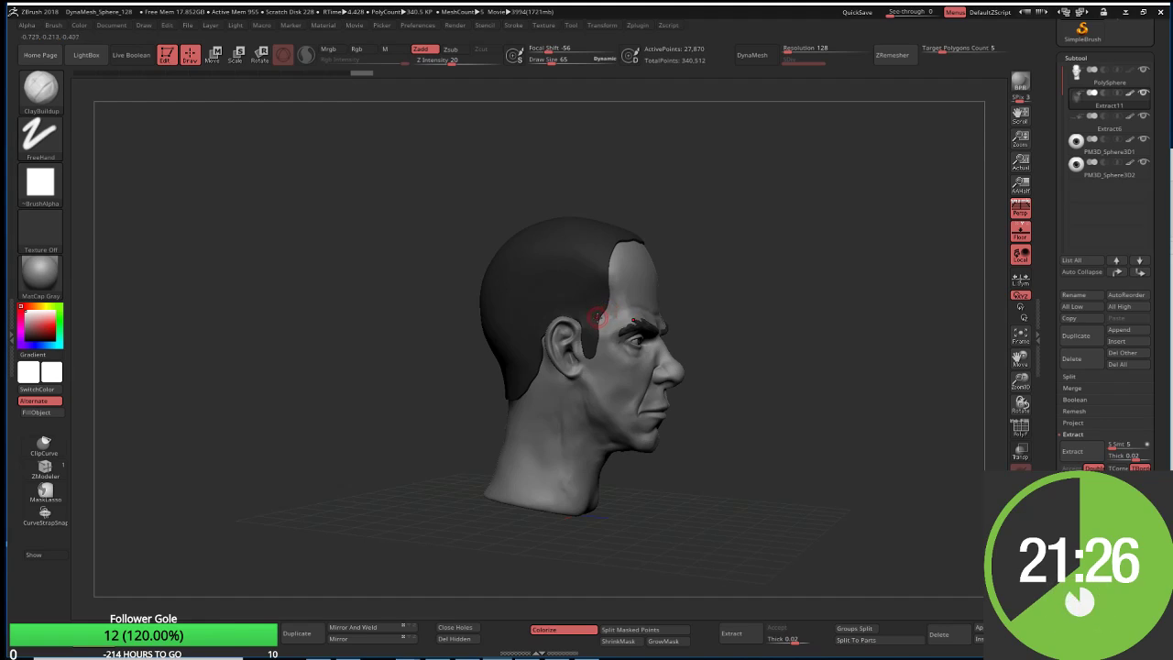
Step: Set Draw Size to 124 and sculpt hair strands behind the ear and across the crown
key(s)
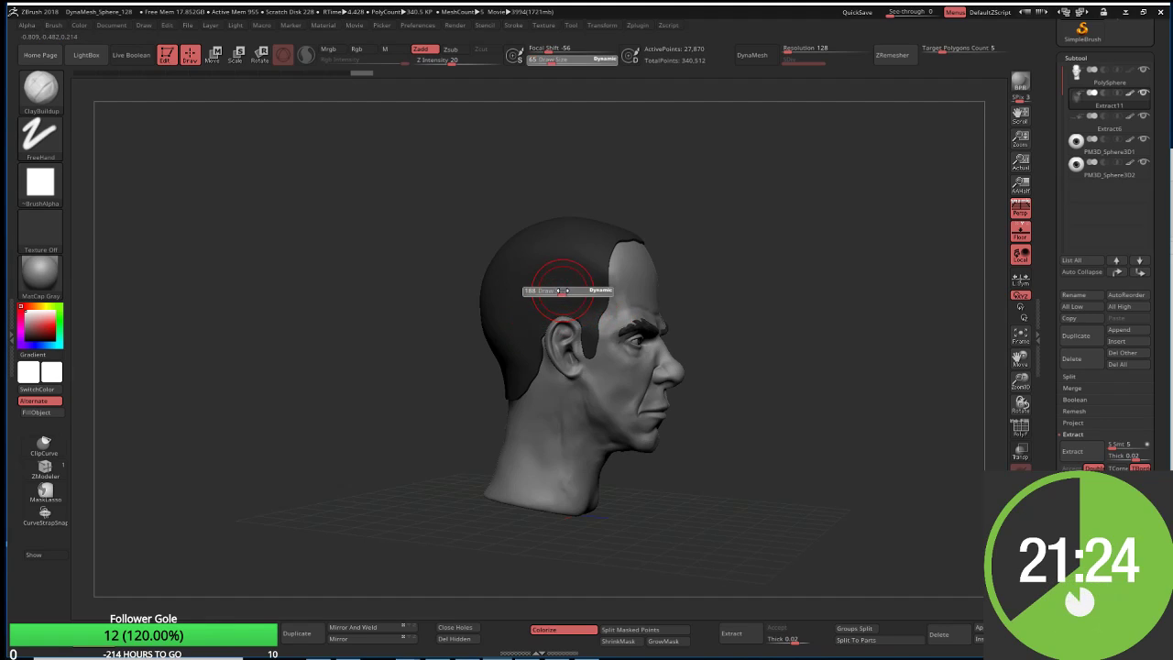
drag(550, 294, 591, 293)
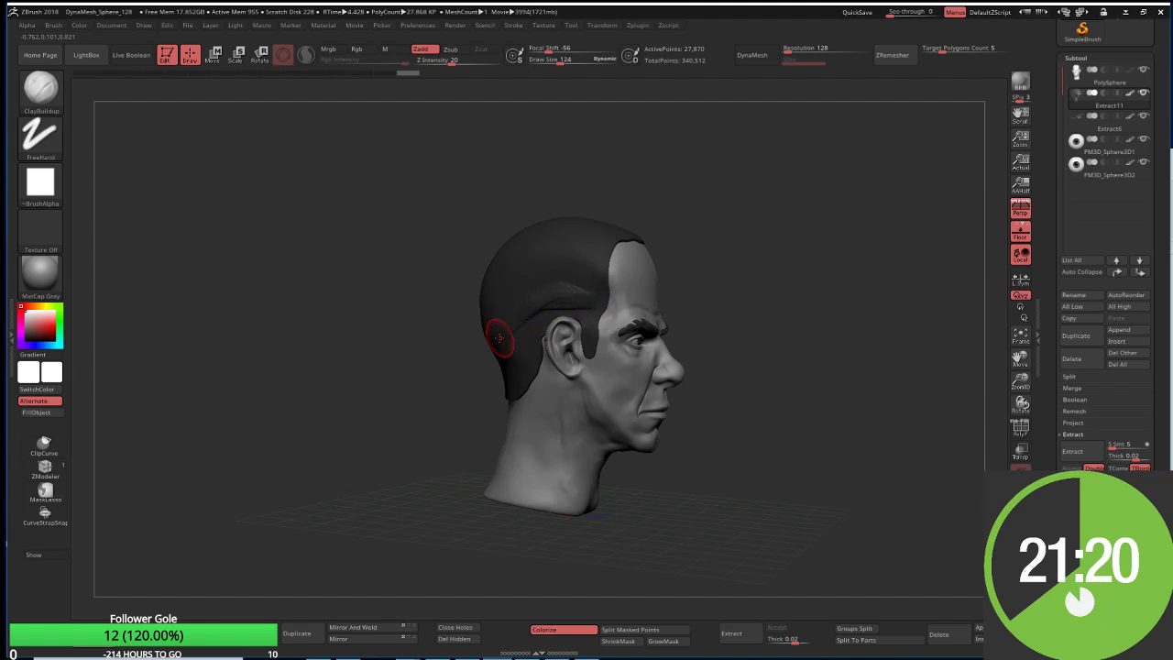
drag(516, 385, 510, 371)
mouse_move(555, 284)
mouse_down()
mouse_move(579, 289)
mouse_move(537, 275)
mouse_move(517, 288)
mouse_up()
right_drag(518, 288, 597, 248)
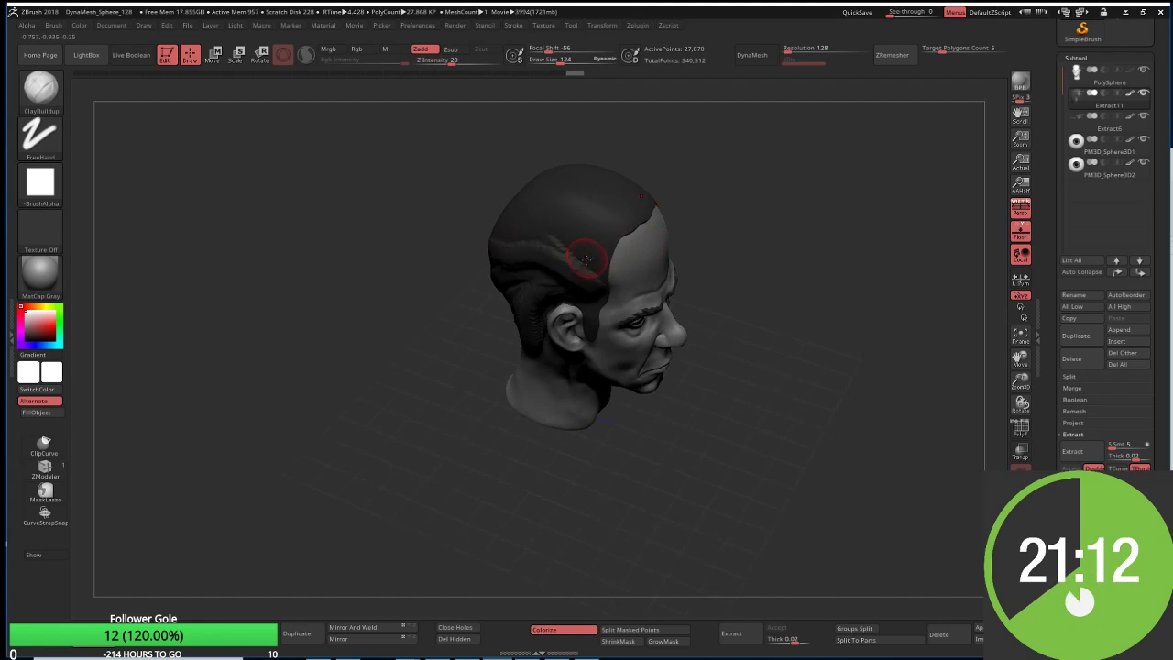
mouse_move(596, 249)
mouse_down()
mouse_move(524, 211)
mouse_move(529, 200)
mouse_up()
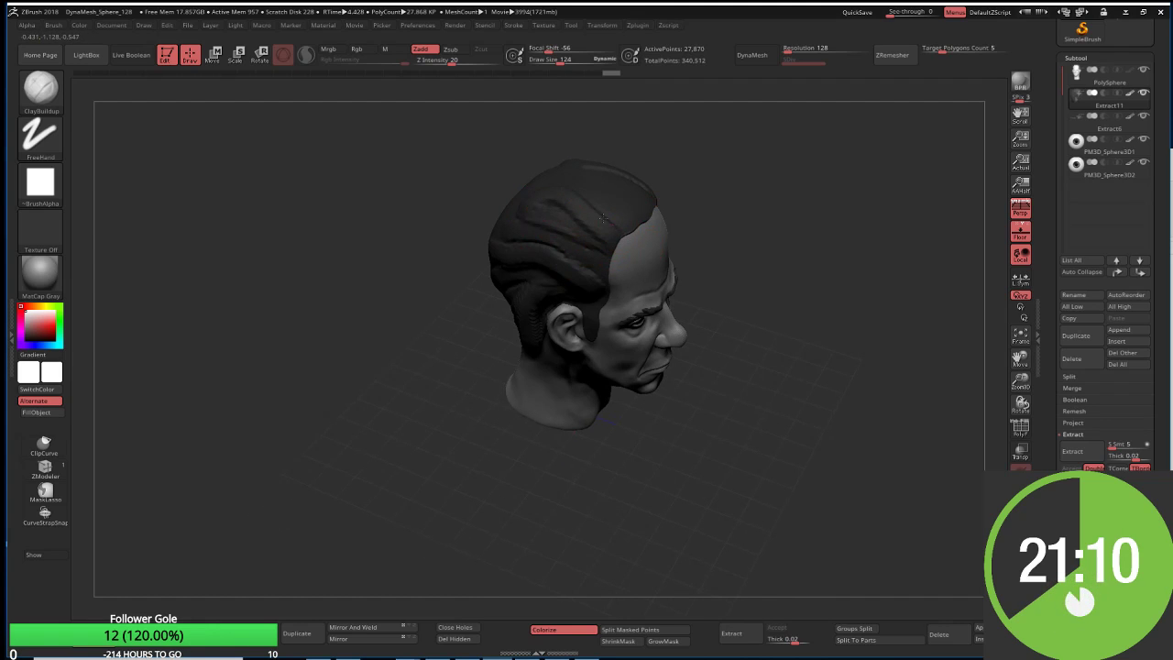
drag(602, 217, 636, 244)
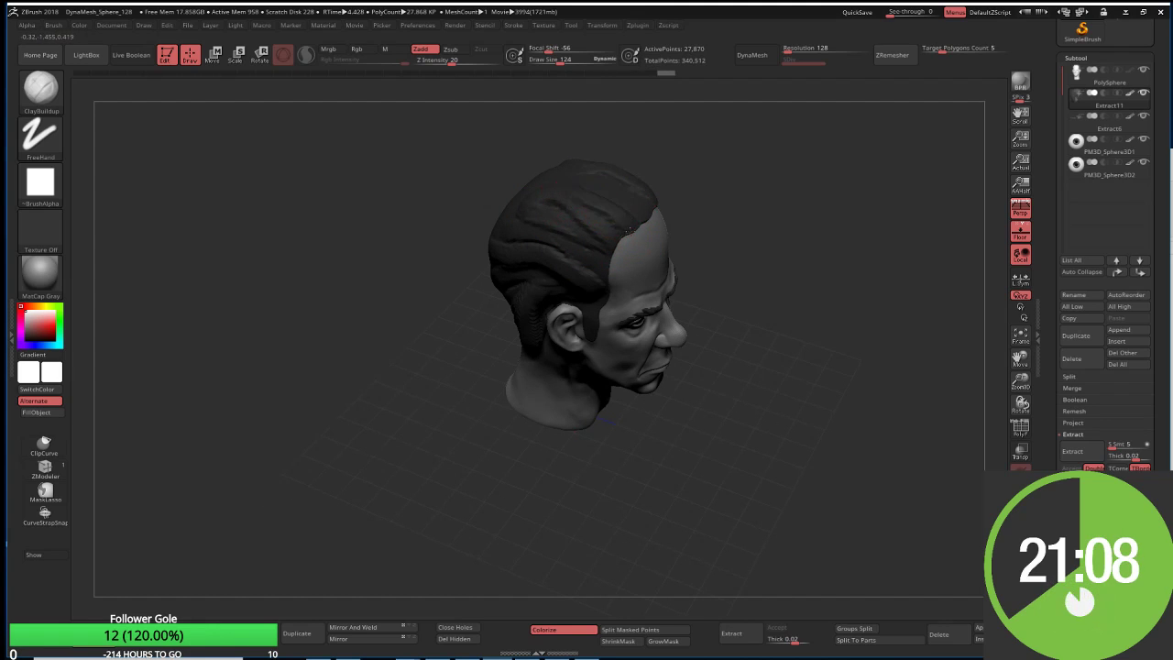
drag(554, 188, 630, 209)
mouse_move(730, 158)
mouse_down()
mouse_move(581, 200)
mouse_move(619, 235)
mouse_up()
Step: Check the back of the head, undoing two crown strokes and redoing one
mouse_move(458, 205)
mouse_down()
mouse_move(485, 191)
mouse_move(475, 255)
mouse_up()
drag(419, 331, 466, 222)
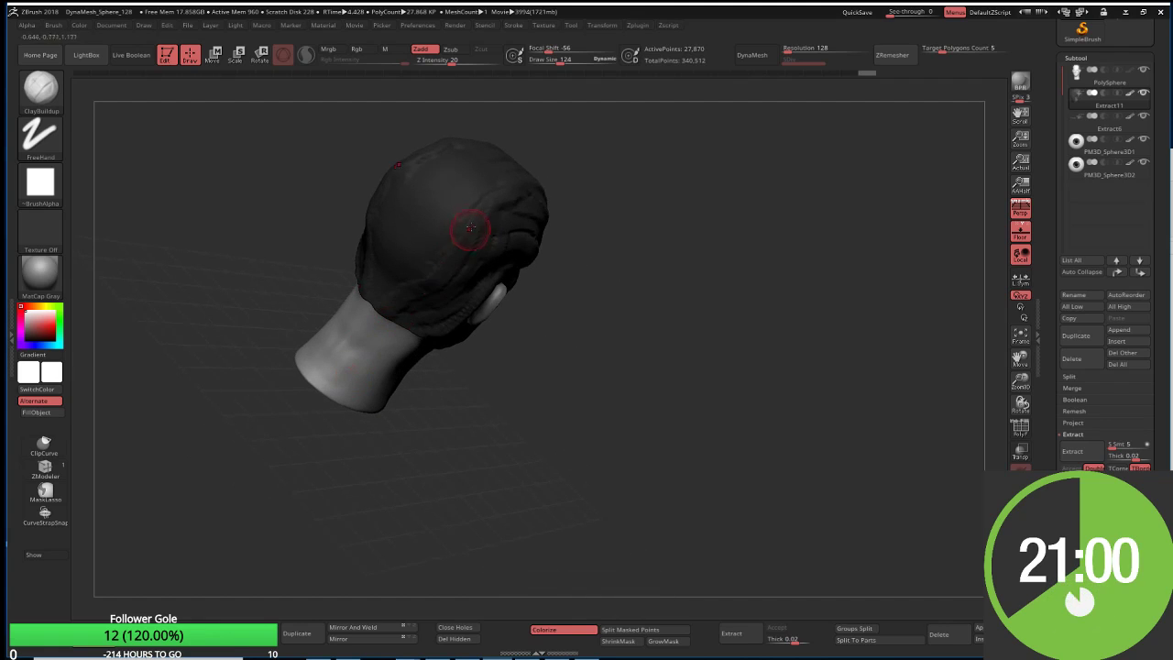
key(ctrl+z)
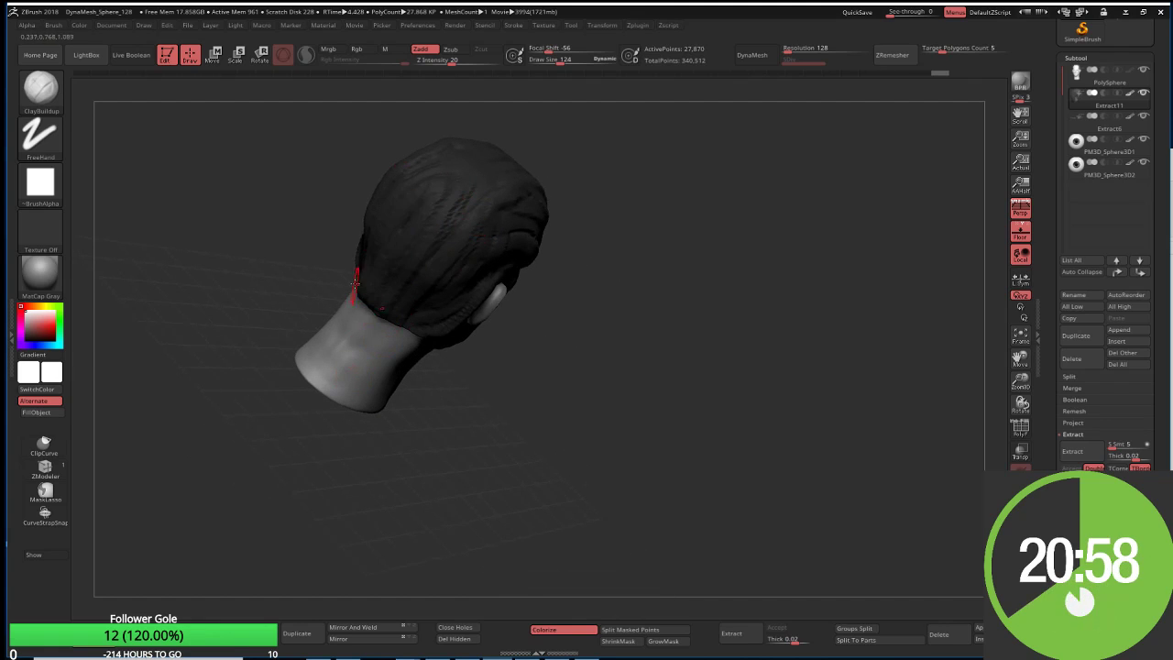
key(ctrl+z)
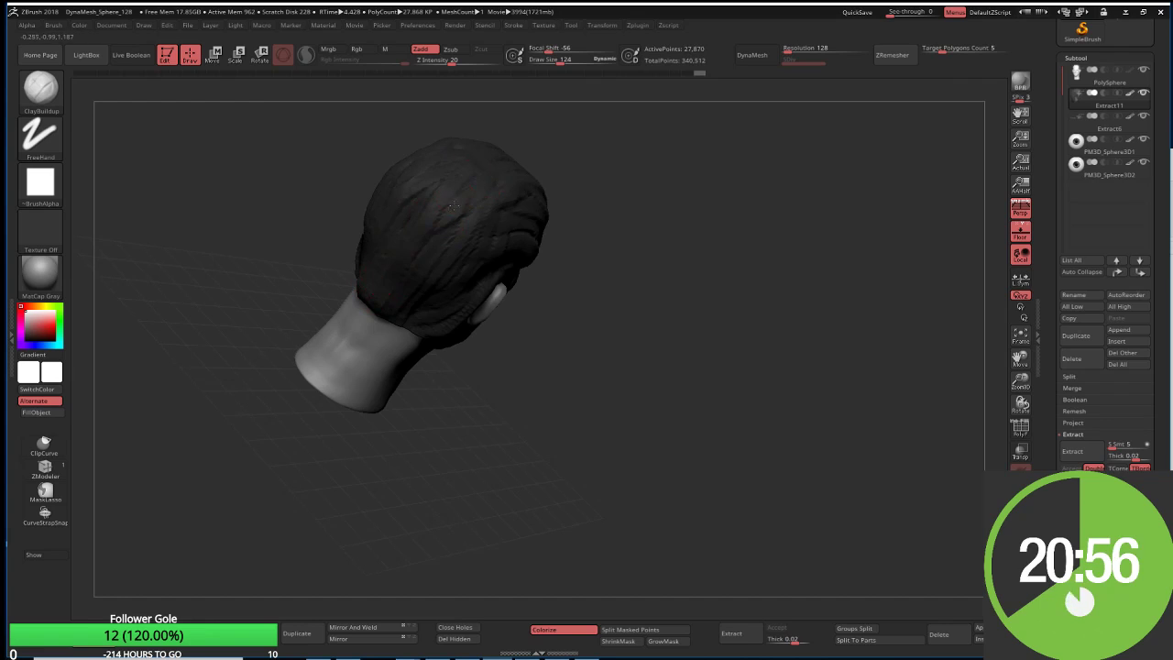
key(ctrl+shift+z)
key(ctrl+shift+z)
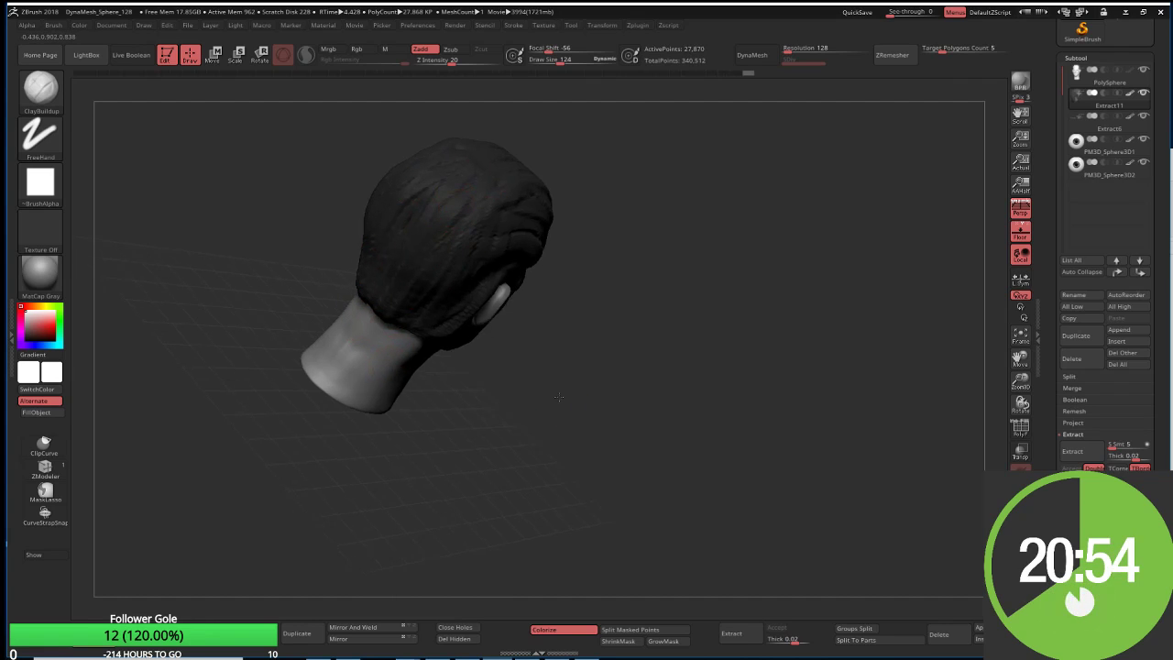
mouse_move(403, 320)
shift+mouse_down()
mouse_move(415, 362)
mouse_move(439, 273)
shift+mouse_up()
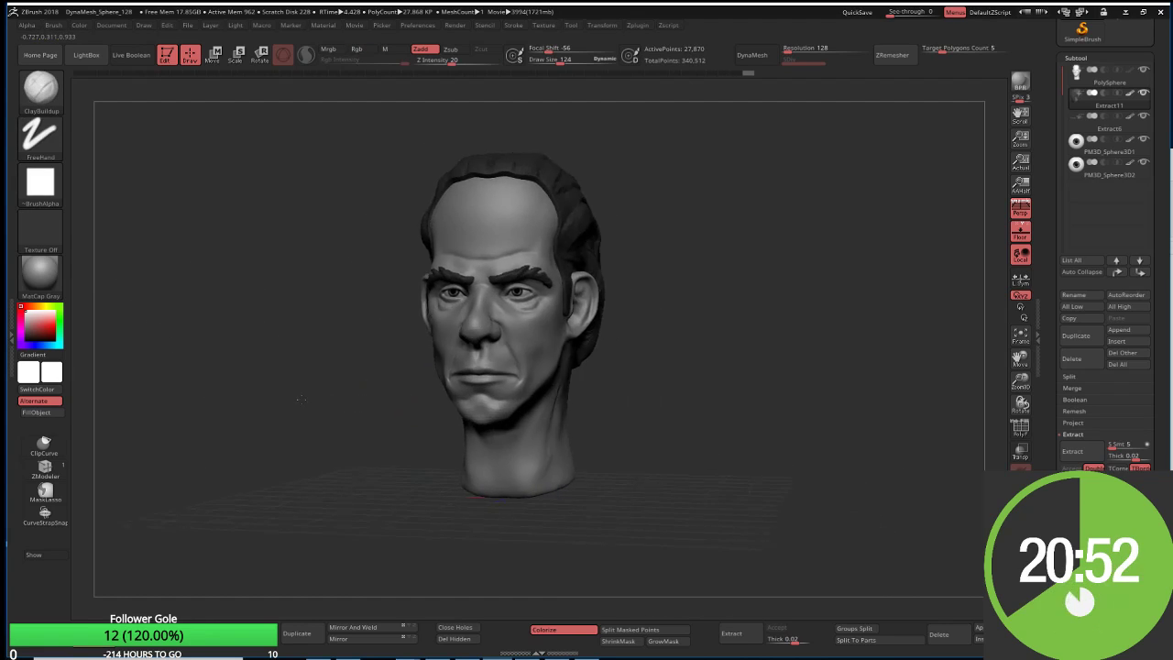
Step: Reshape strands at the temple and sideburn and smooth the hair over the back
mouse_move(361, 327)
alt+mouse_down()
mouse_move(395, 340)
mouse_move(364, 348)
alt+mouse_up()
mouse_move(526, 275)
mouse_down()
mouse_move(516, 262)
mouse_move(545, 279)
mouse_move(539, 268)
mouse_move(530, 284)
mouse_up()
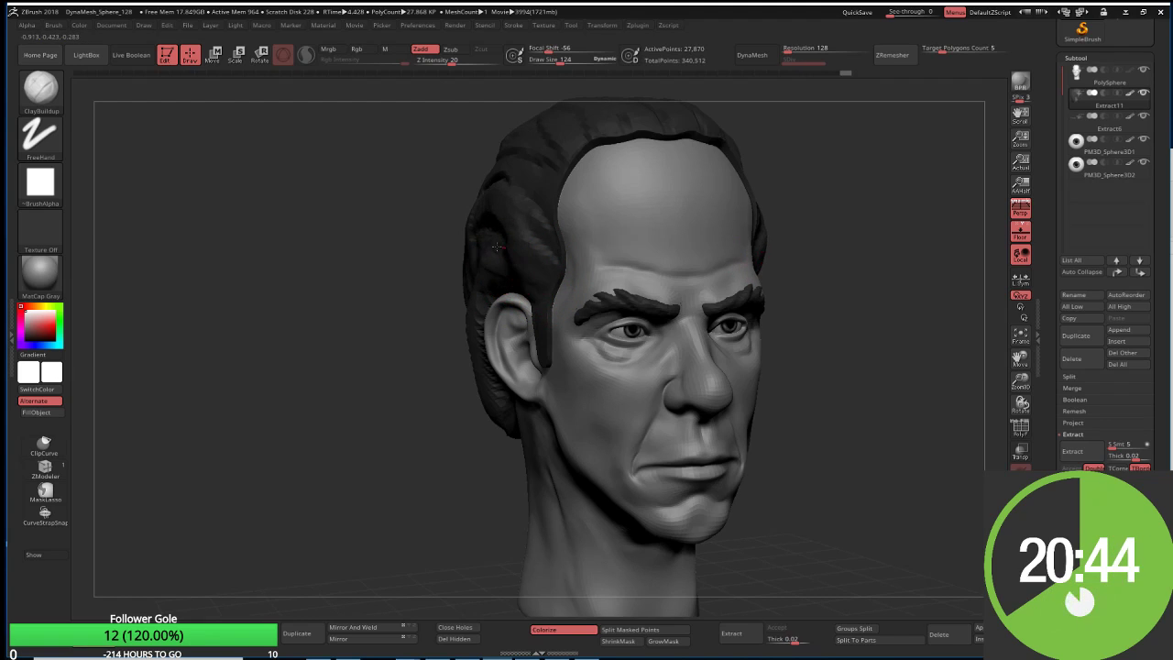
right_drag(519, 281, 498, 278)
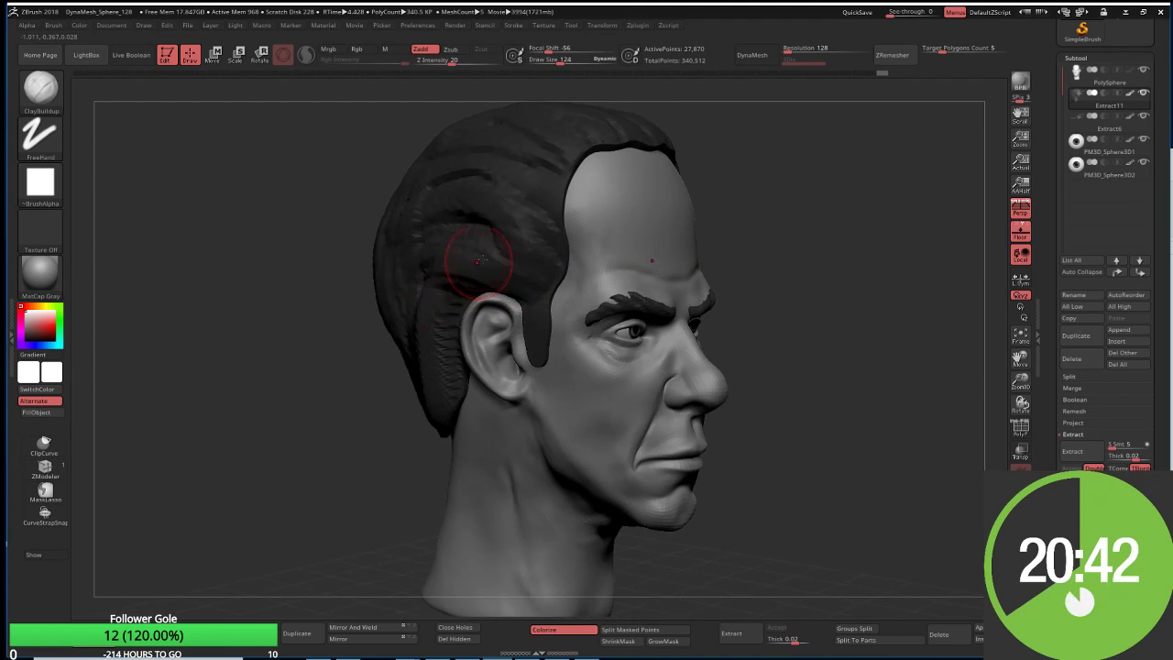
drag(470, 248, 392, 262)
drag(762, 196, 773, 196)
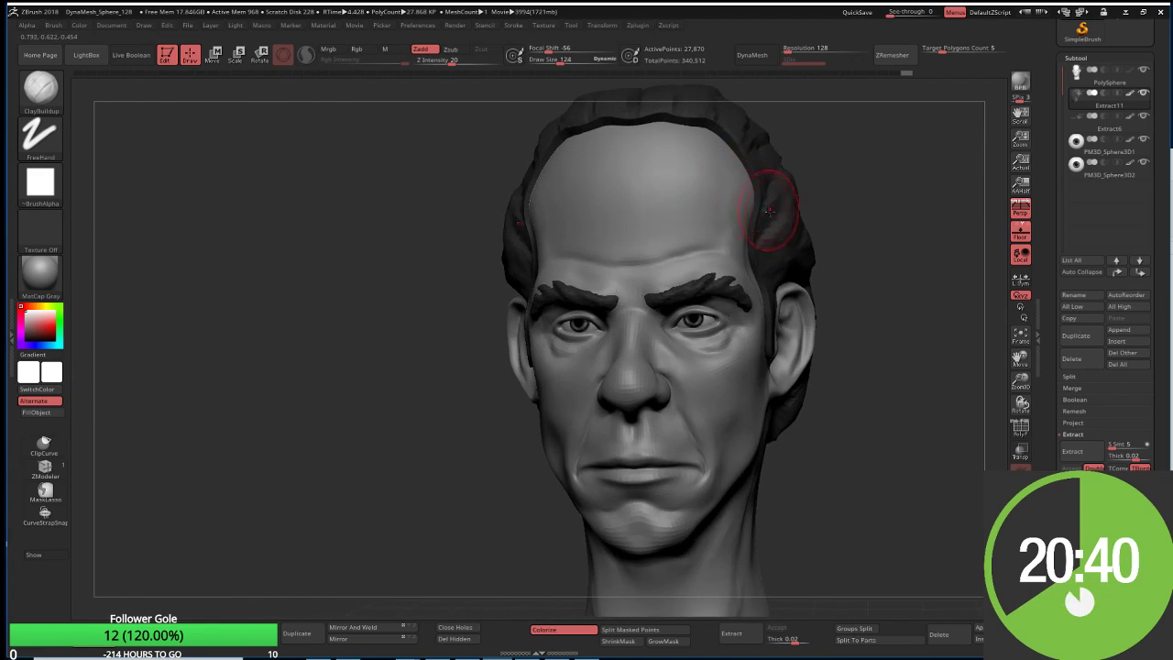
drag(870, 215, 832, 204)
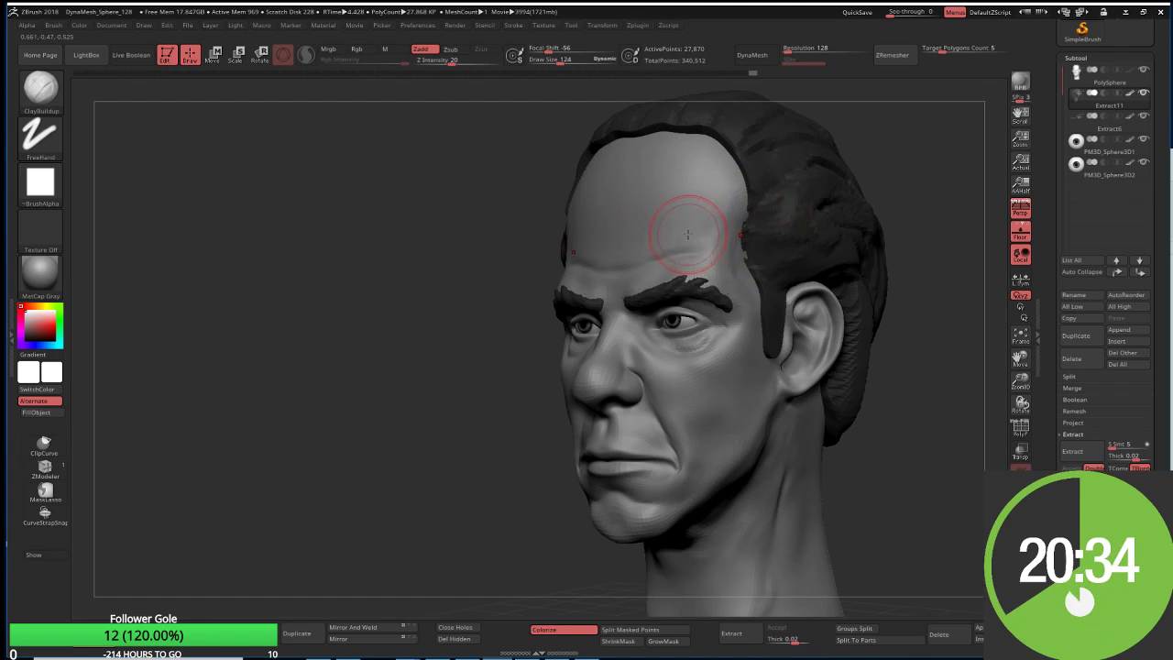
Step: Reduce Draw Size to 65, add strand detail near the ear, and reselect Extract11
key(s)
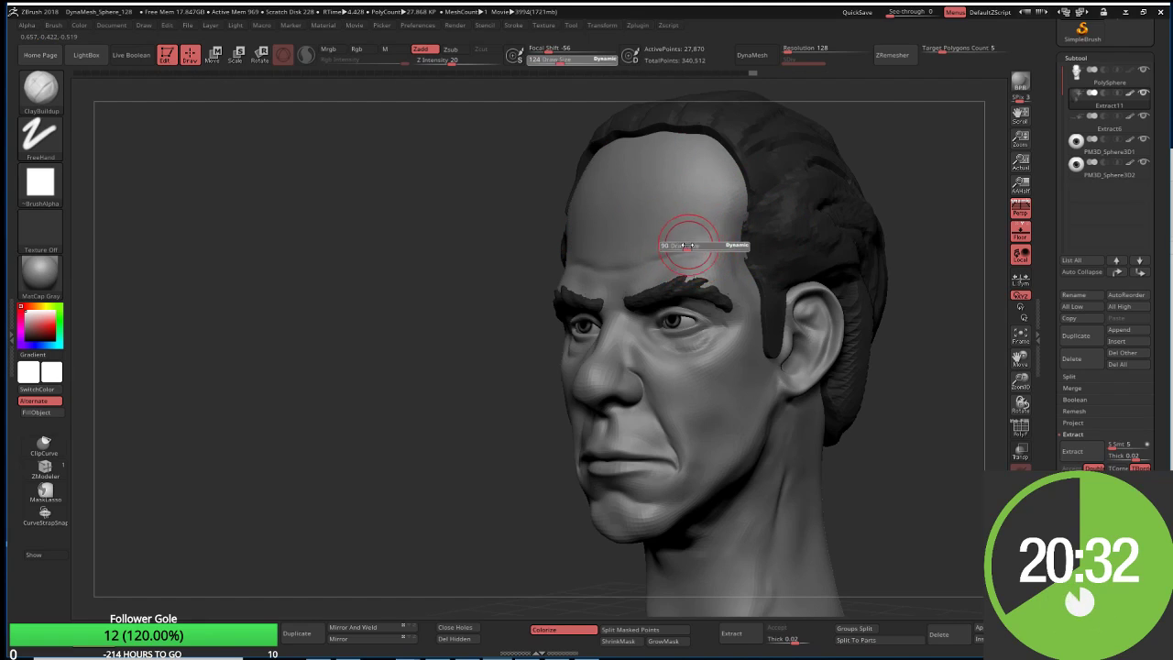
drag(690, 247, 680, 244)
drag(906, 424, 896, 429)
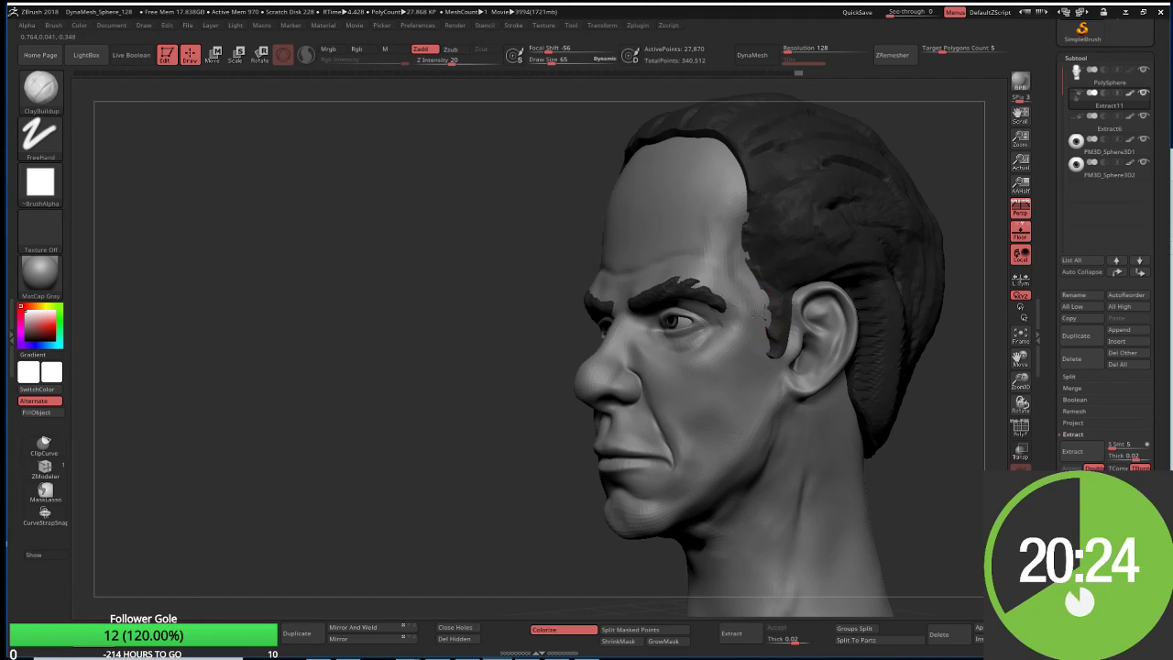
mouse_move(756, 312)
mouse_down()
mouse_move(745, 316)
mouse_move(779, 322)
mouse_move(761, 295)
mouse_up()
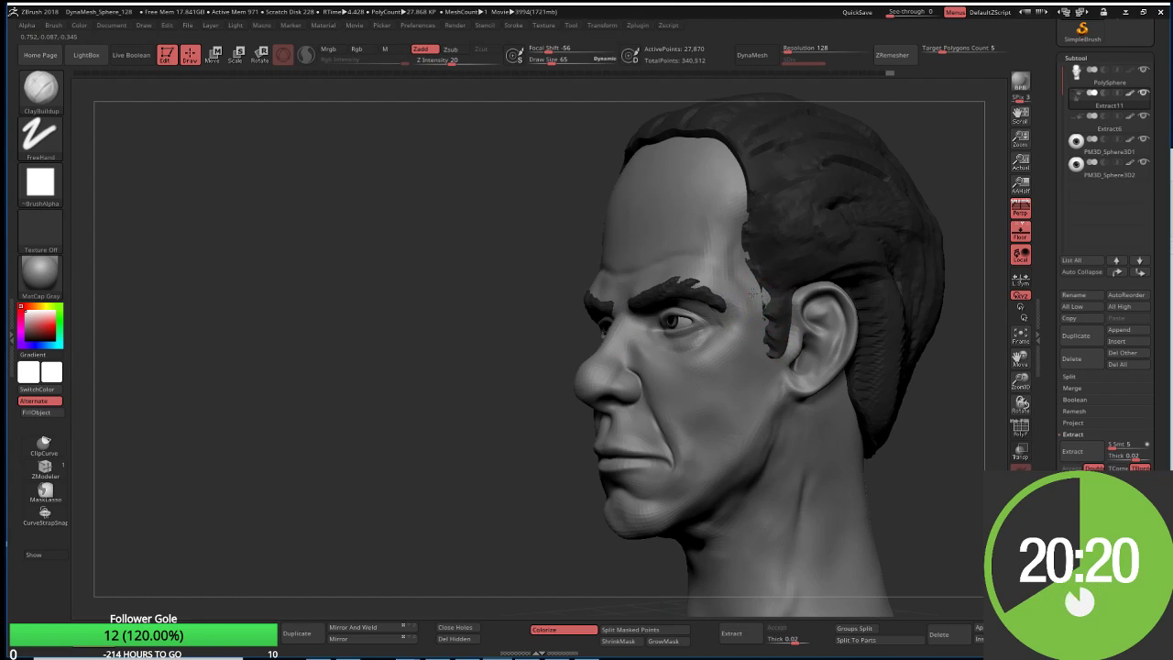
alt+click(749, 286)
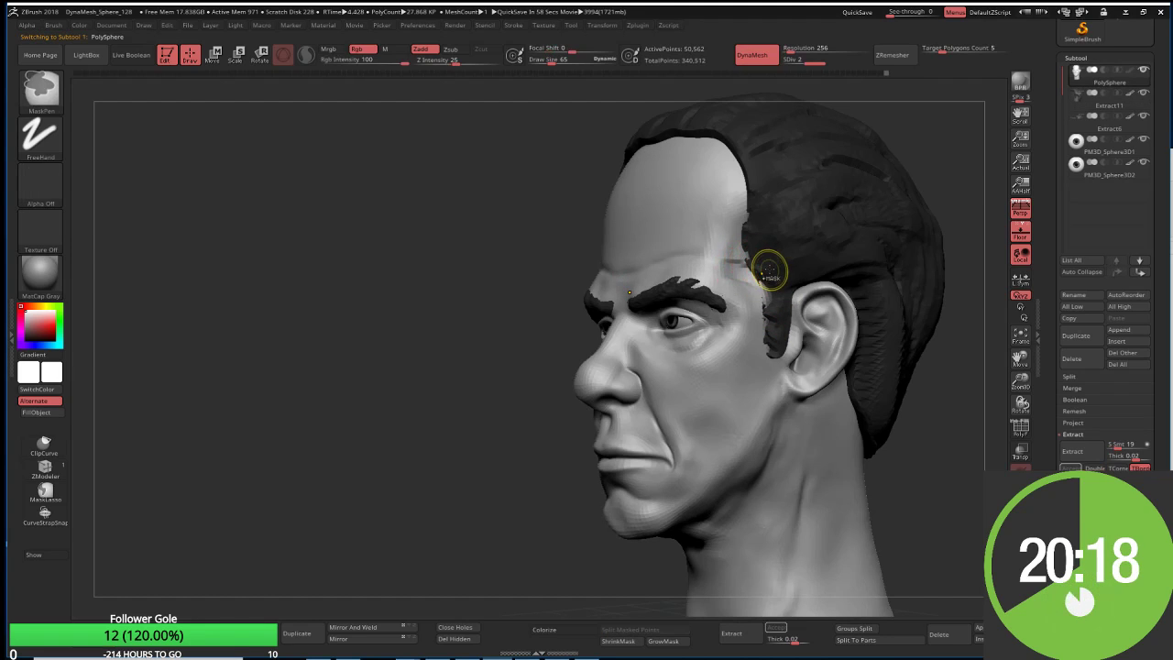
alt+click(770, 256)
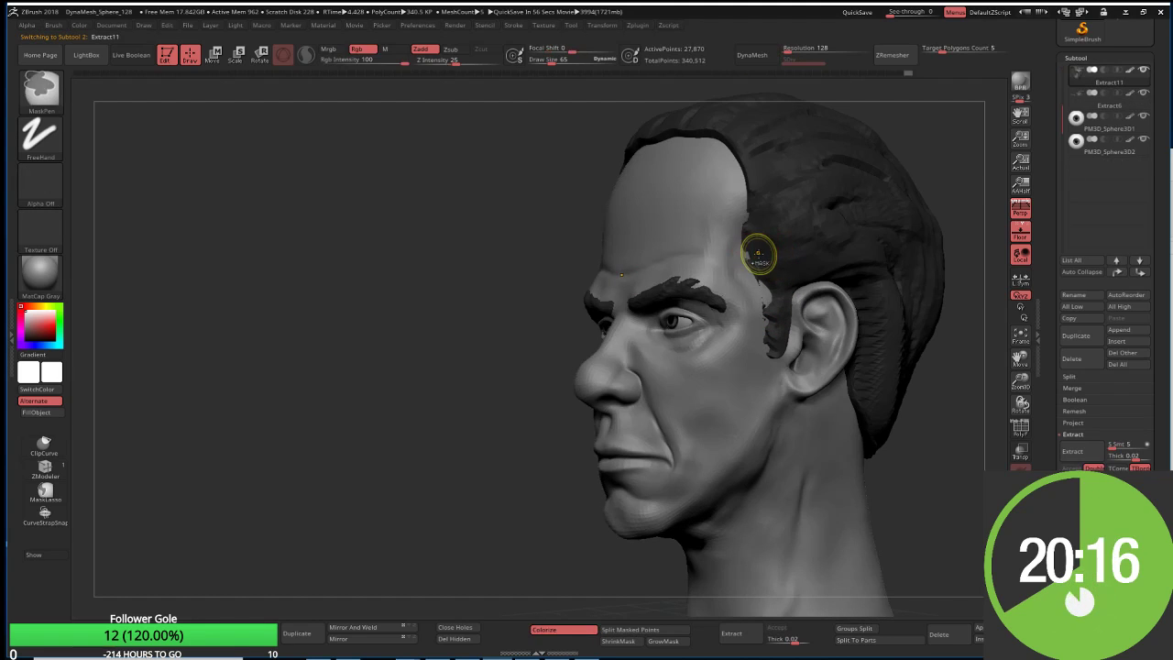
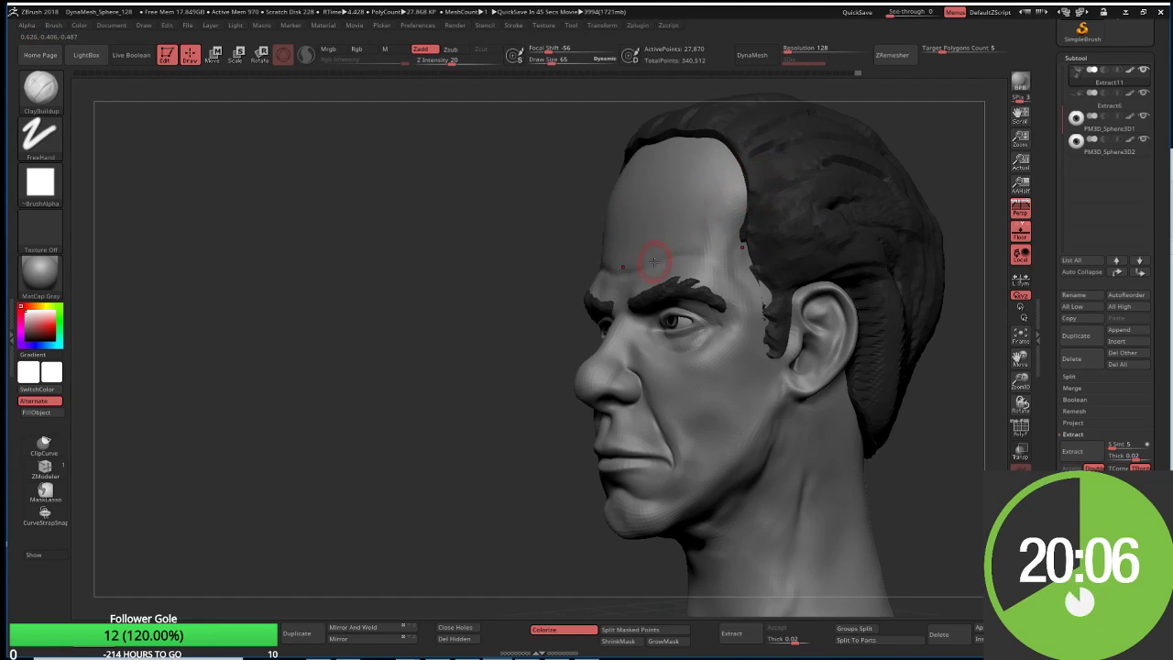
Step: Build up the hair edge along the forehead with ClayBuildup, checking it from front, three-quarter and below
drag(583, 276, 540, 284)
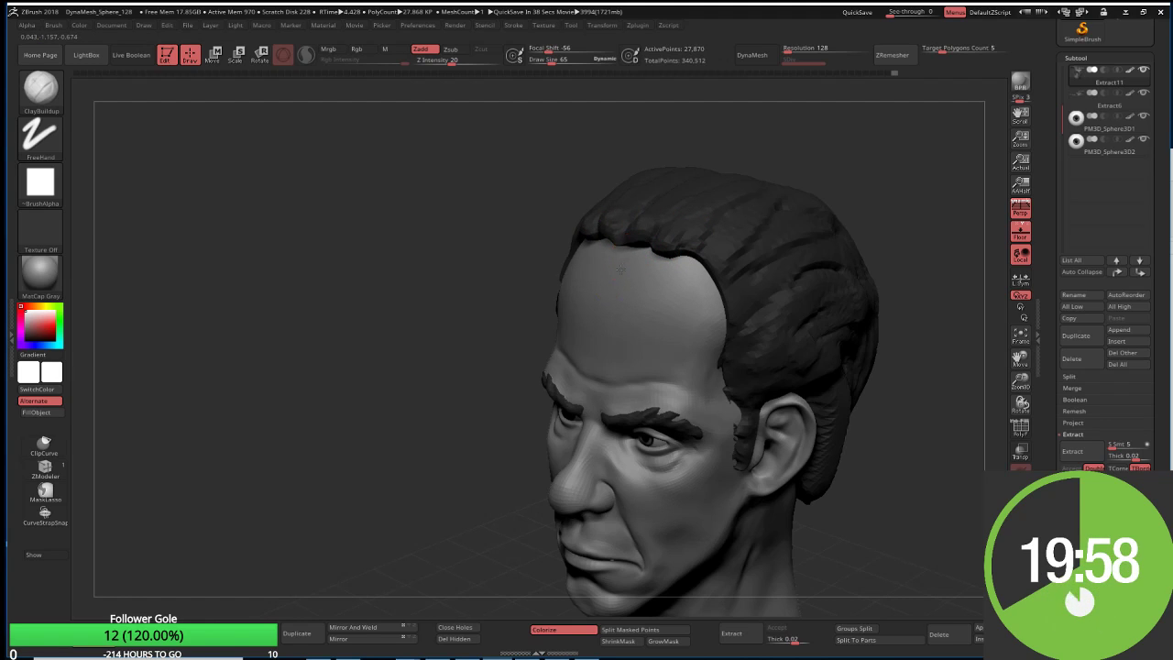
right_drag(620, 269, 638, 251)
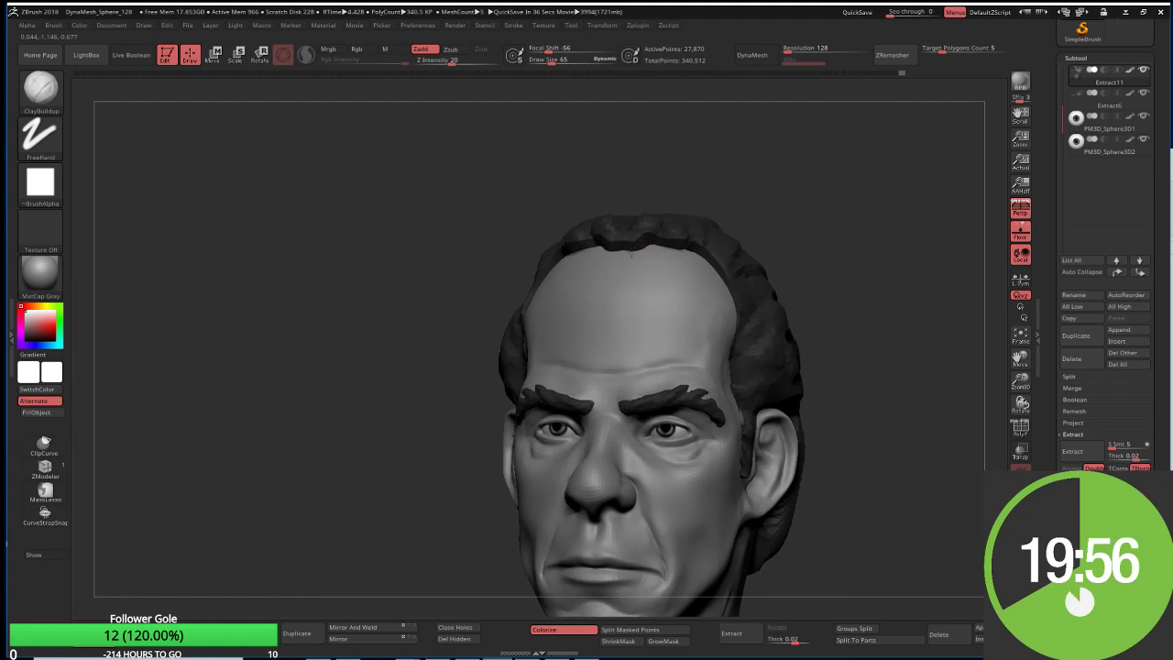
mouse_move(631, 256)
mouse_down()
mouse_move(652, 242)
mouse_move(710, 255)
mouse_up()
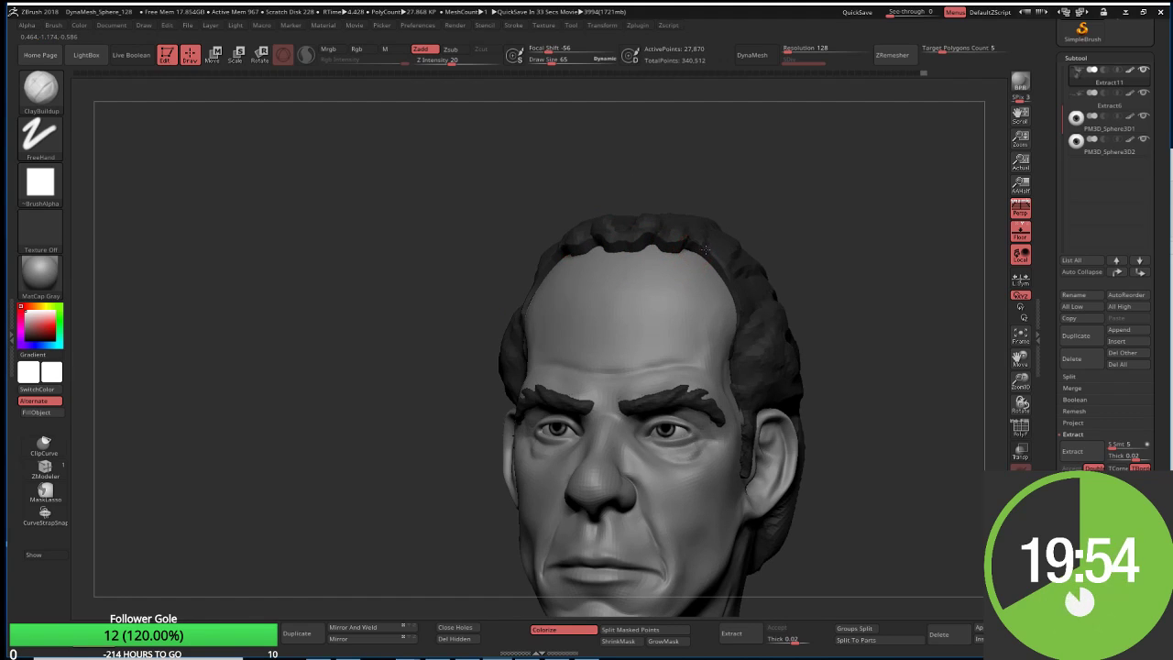
right_drag(710, 278, 696, 264)
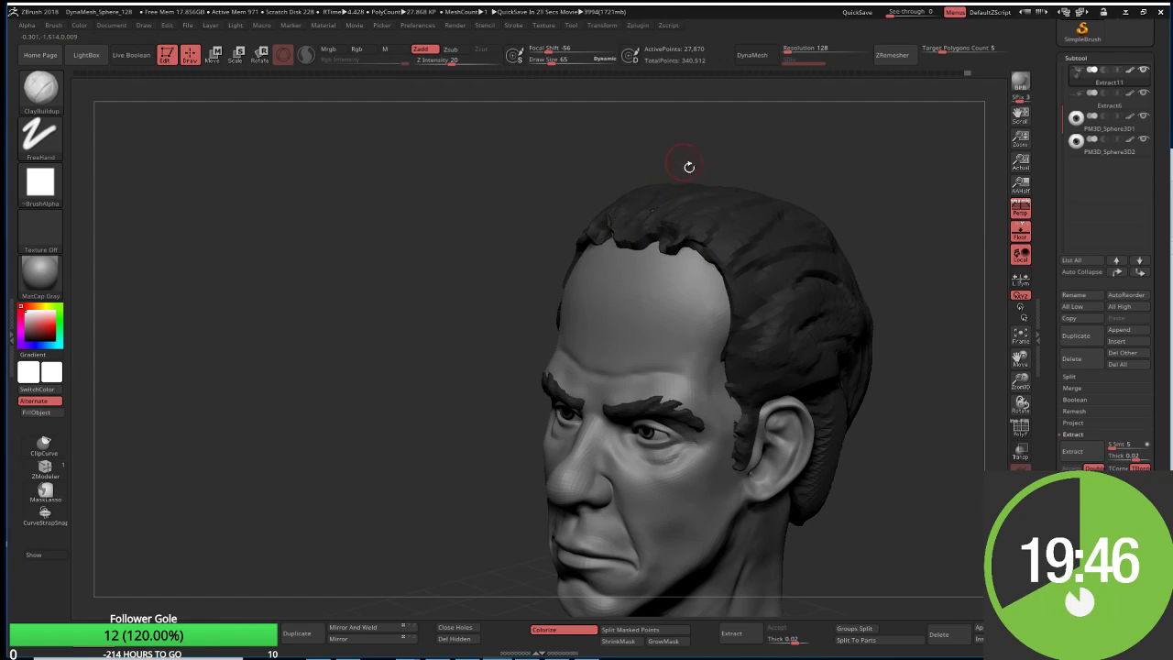
drag(689, 167, 832, 150)
mouse_move(694, 192)
mouse_down()
mouse_move(843, 158)
mouse_move(885, 186)
mouse_up()
drag(849, 297, 832, 327)
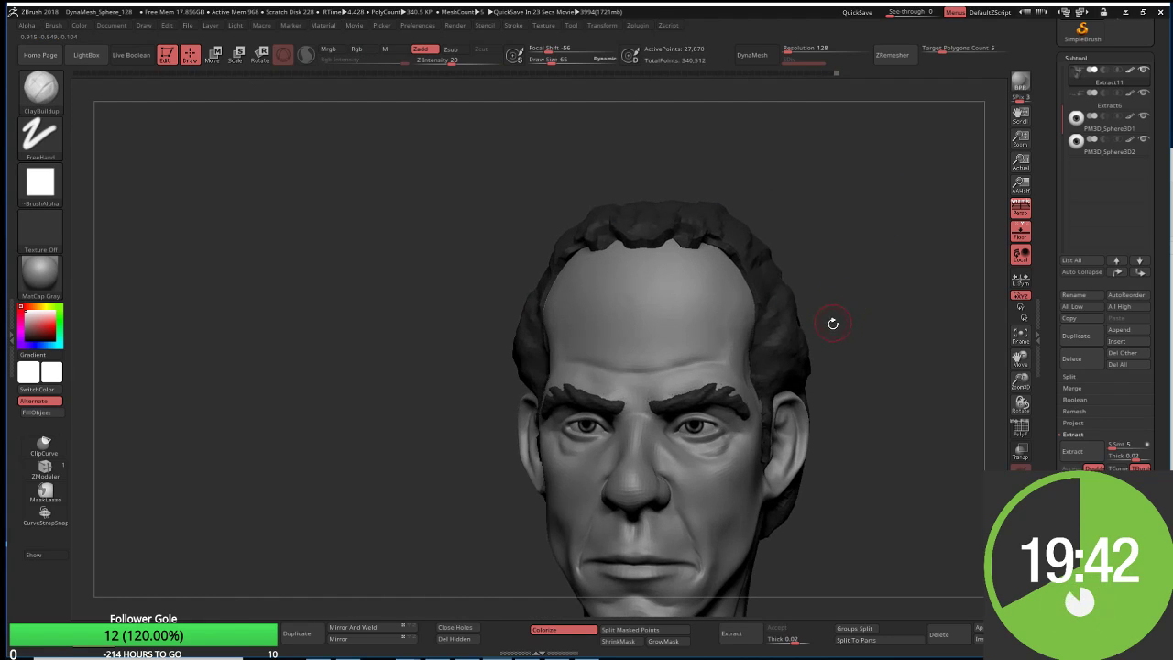
Step: Switch to the Move Topological brush at Draw Size 182
key(b)
key(m)
key(t)
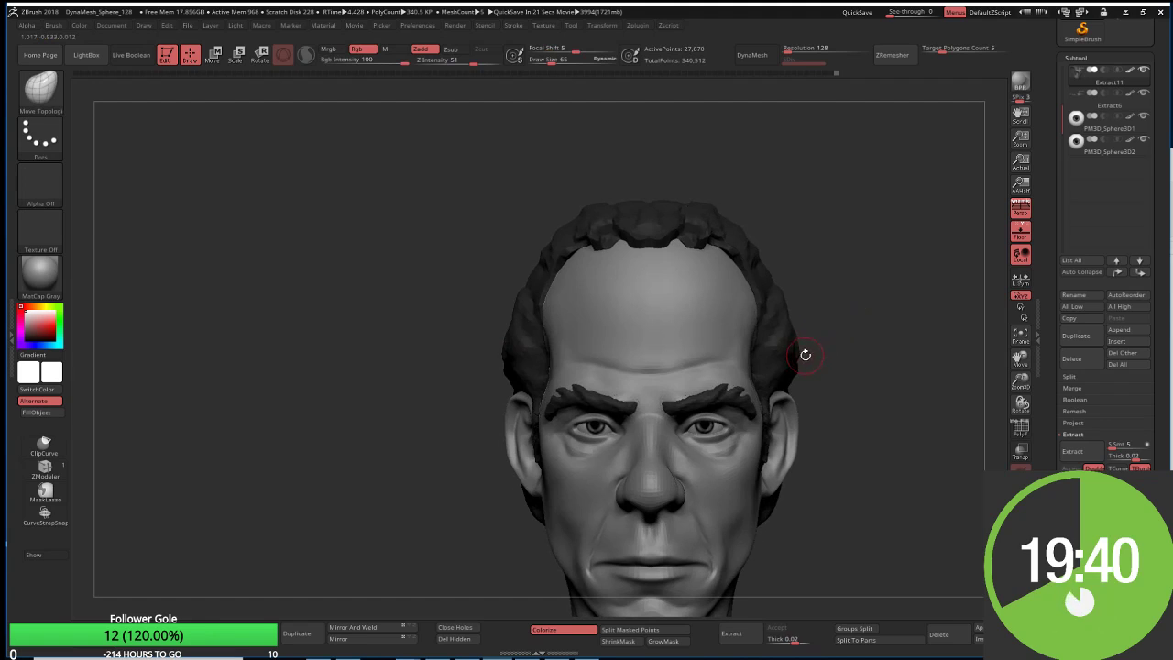
drag(831, 367, 827, 411)
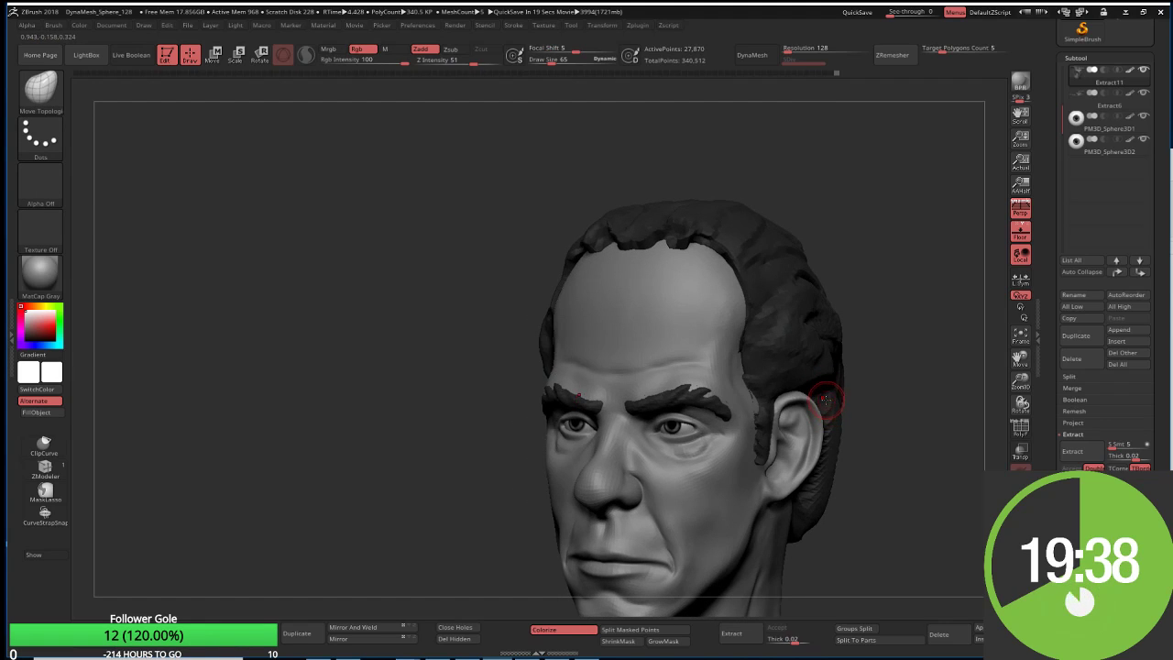
key(s)
click(835, 389)
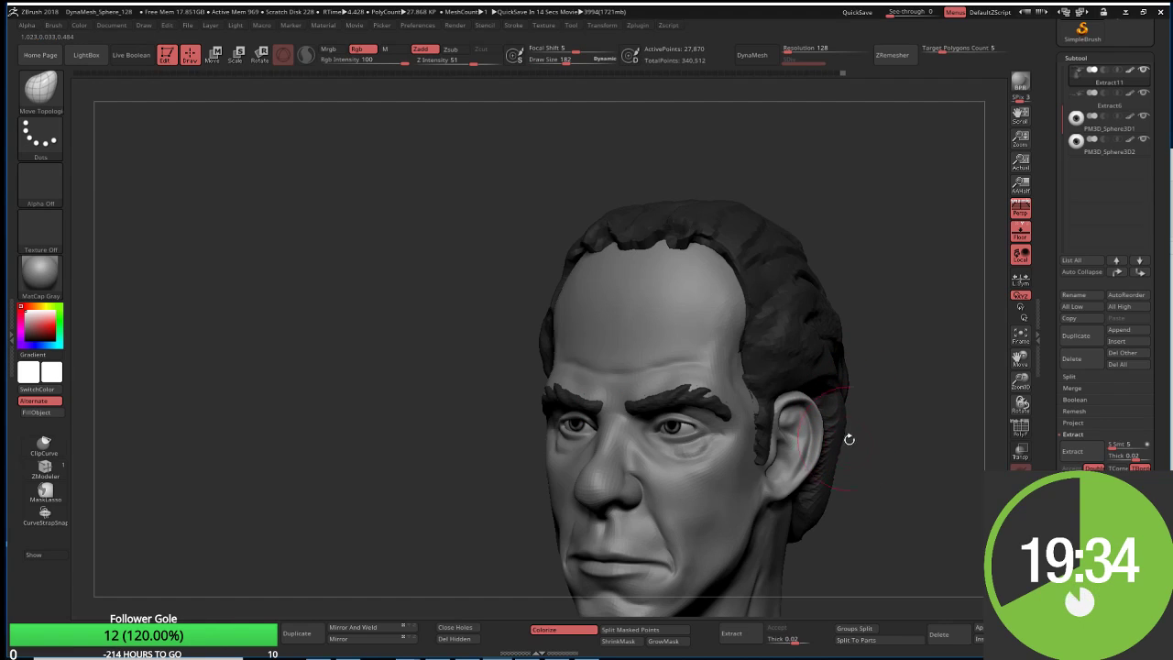
Step: Pull the back hair down past the nape onto the neck
drag(812, 498, 852, 541)
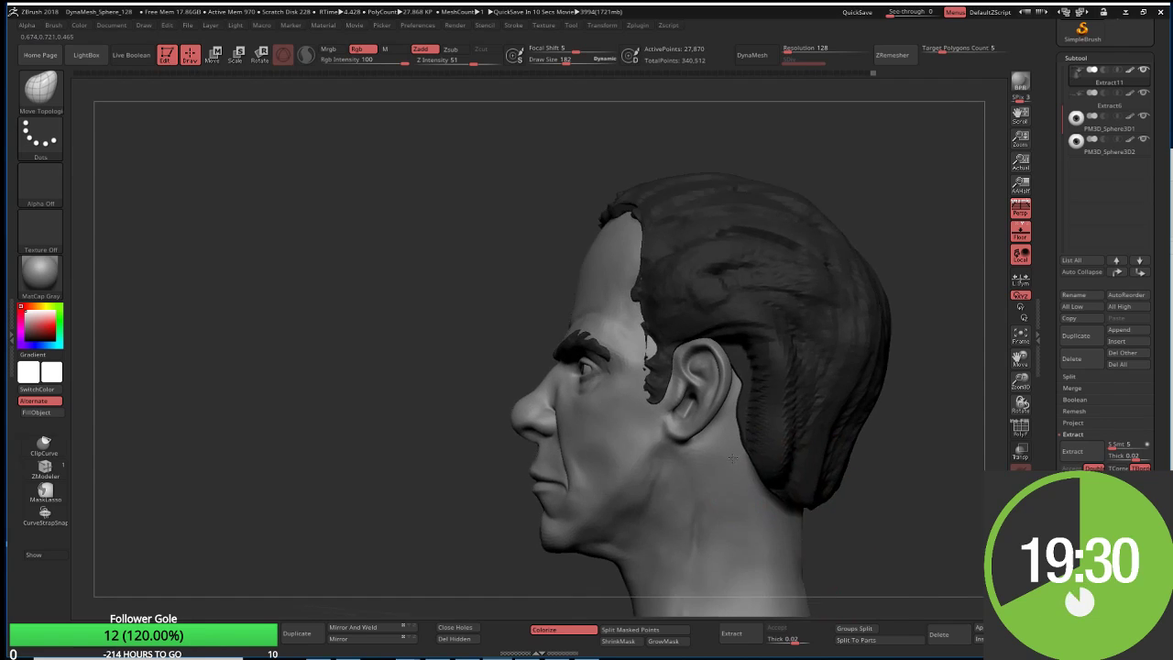
alt+right_drag(859, 547, 735, 377)
drag(741, 437, 740, 524)
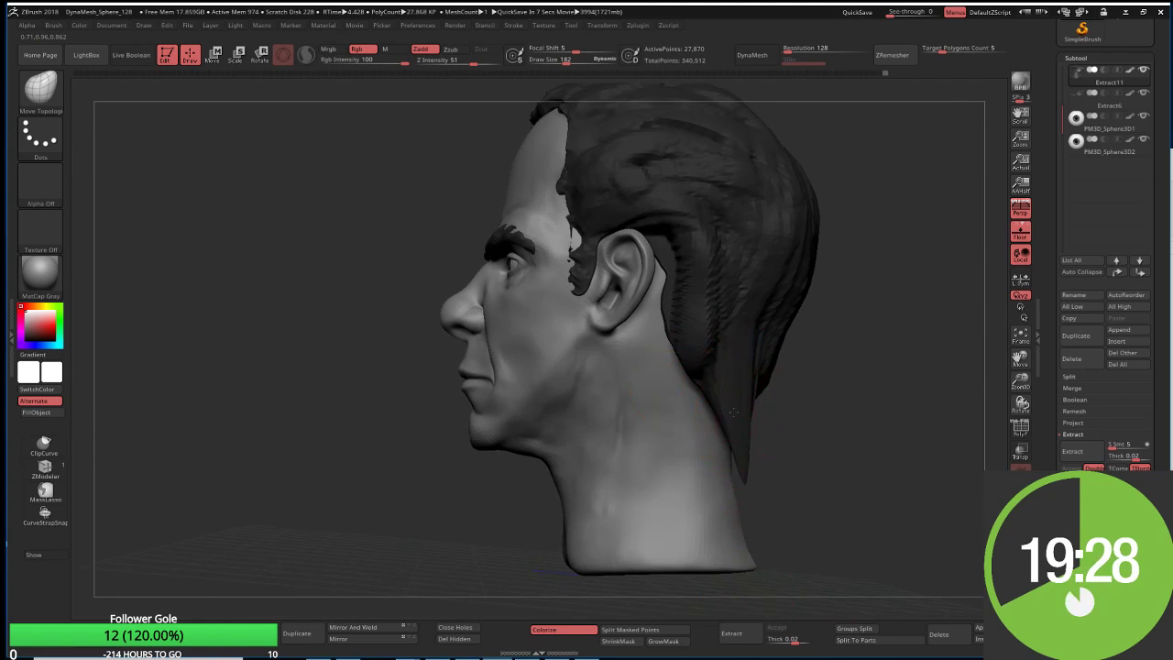
right_drag(739, 524, 745, 534)
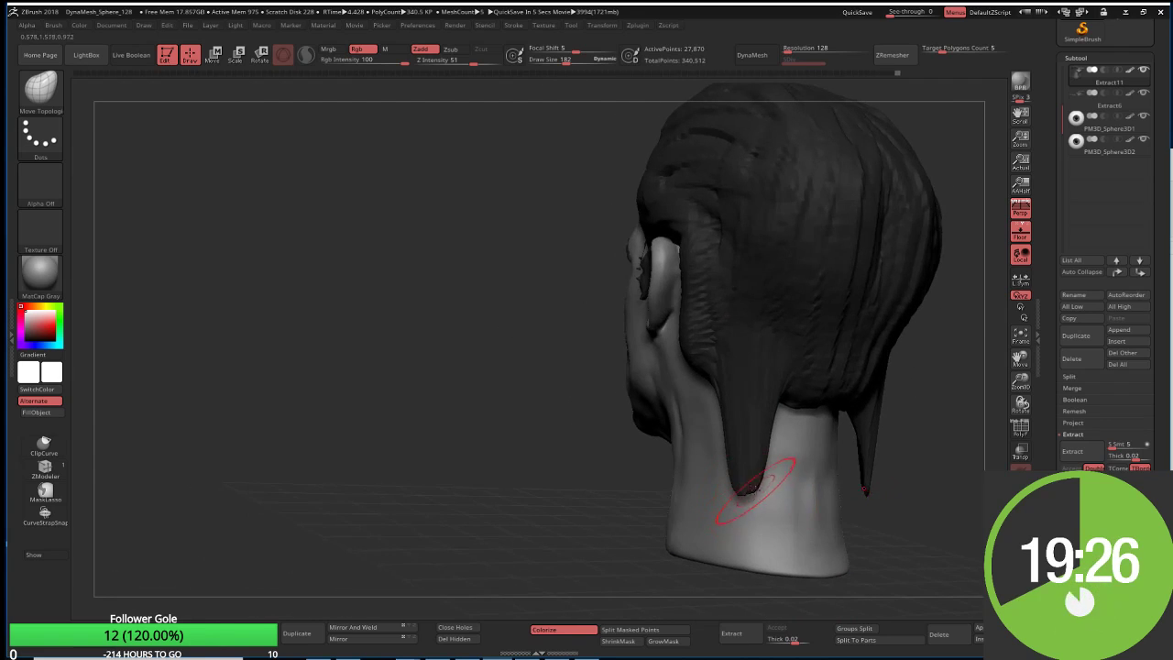
drag(816, 368, 797, 414)
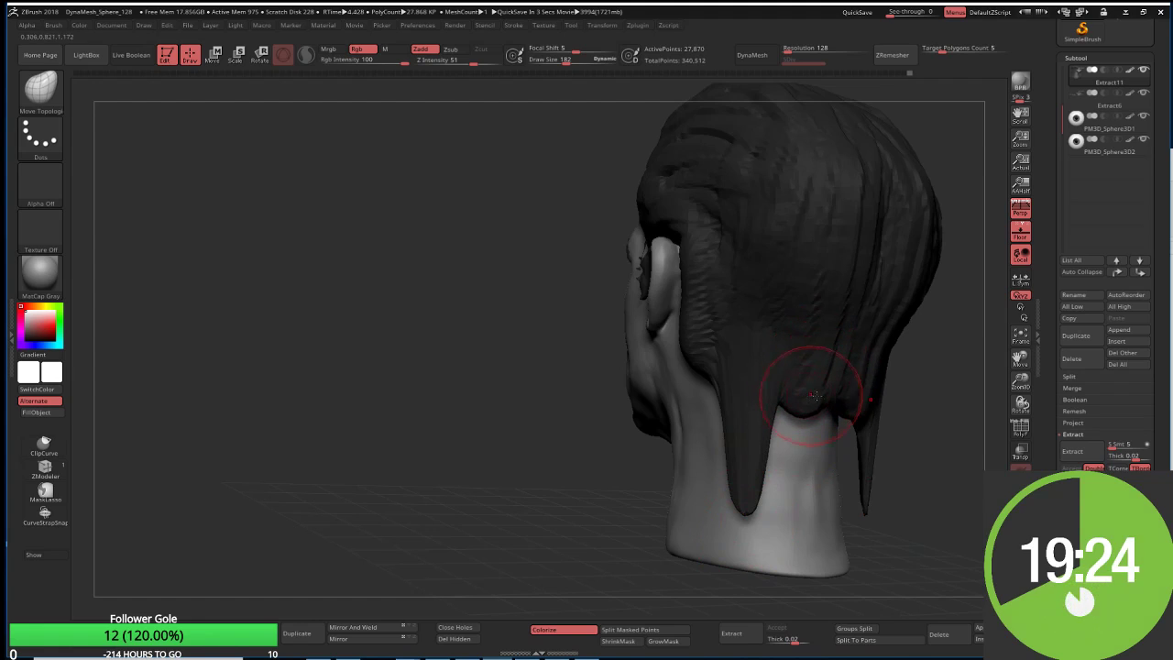
Step: Shrink the brush to 90, drag the nape hair tips further down, and DynaMesh the model
key(s)
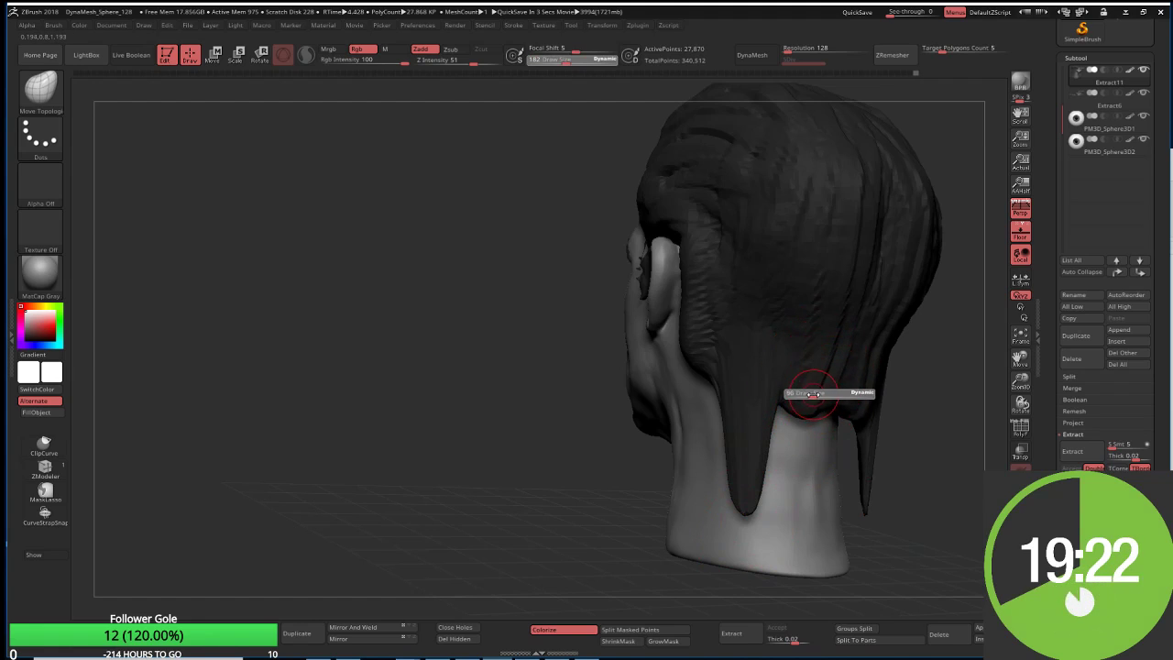
mouse_move(814, 394)
mouse_down()
mouse_move(796, 394)
mouse_move(806, 467)
mouse_up()
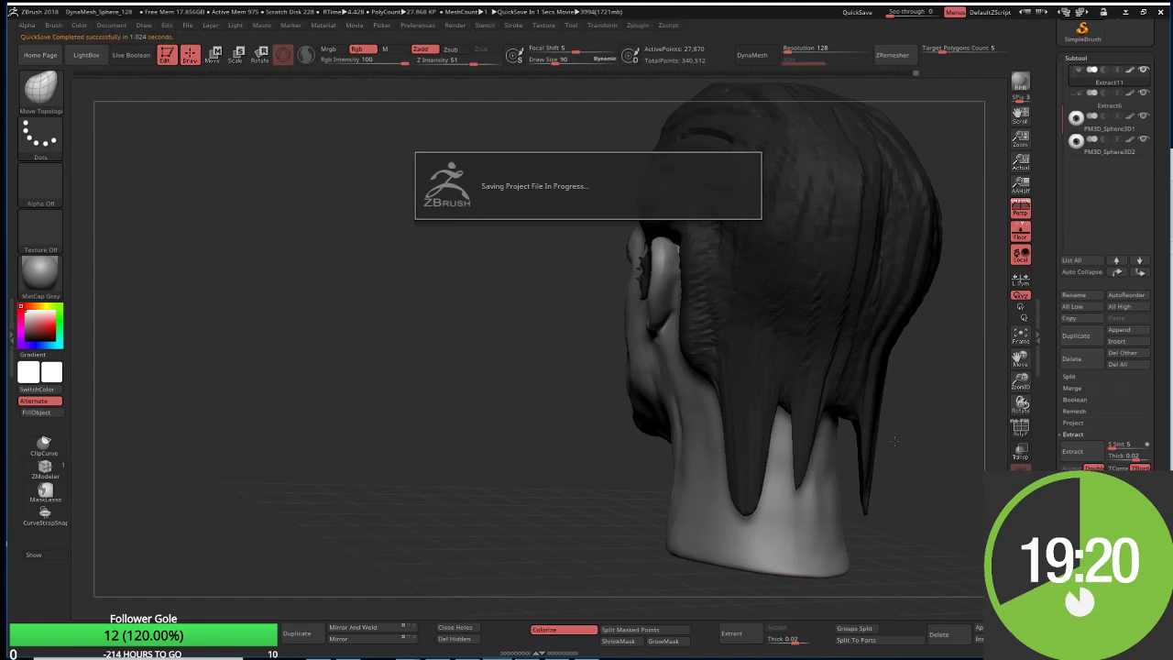
mouse_move(893, 440)
mouse_down()
mouse_move(838, 412)
mouse_move(811, 474)
mouse_move(811, 459)
mouse_move(798, 541)
mouse_up()
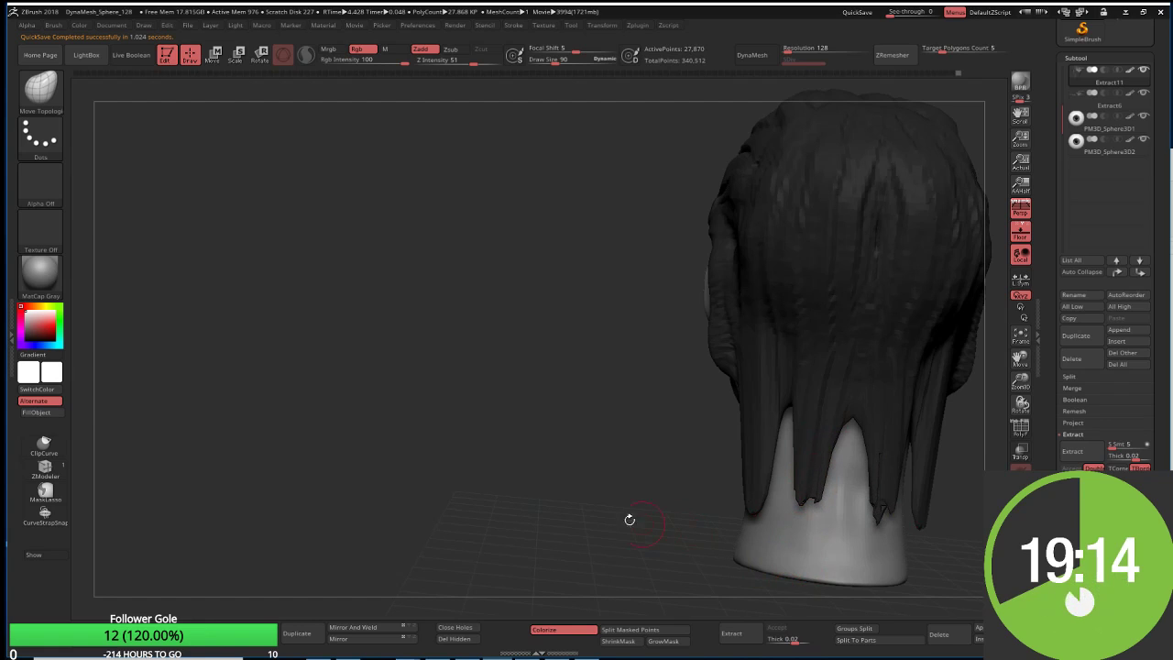
mouse_move(576, 450)
mouse_down()
mouse_move(563, 461)
mouse_move(733, 129)
mouse_up()
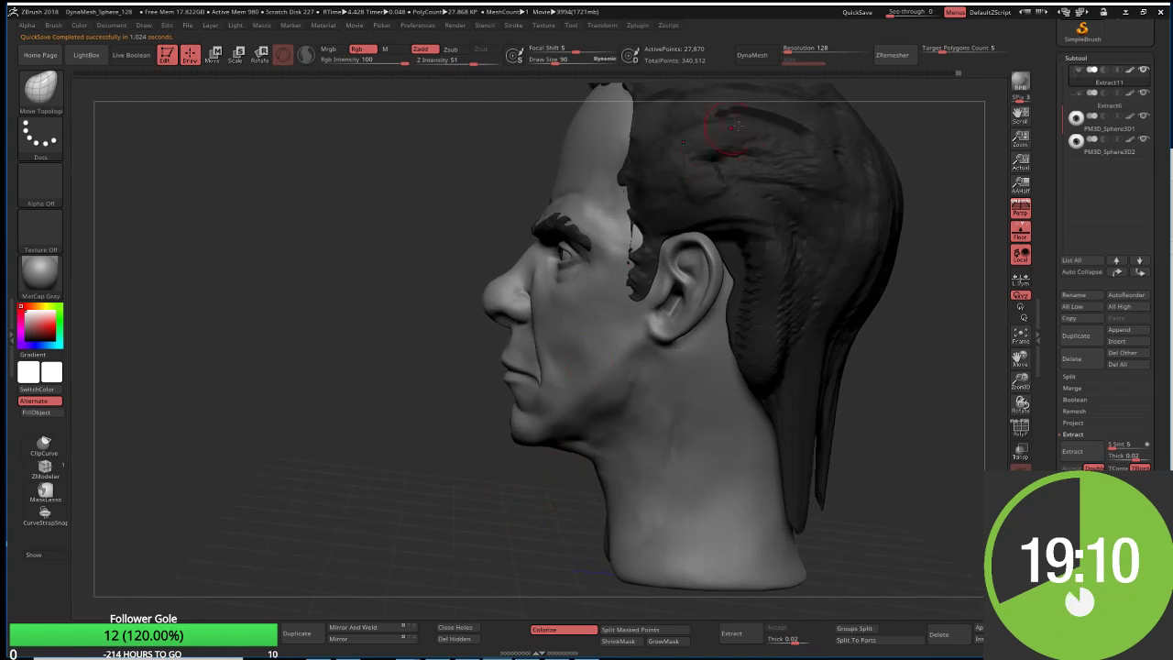
click(751, 55)
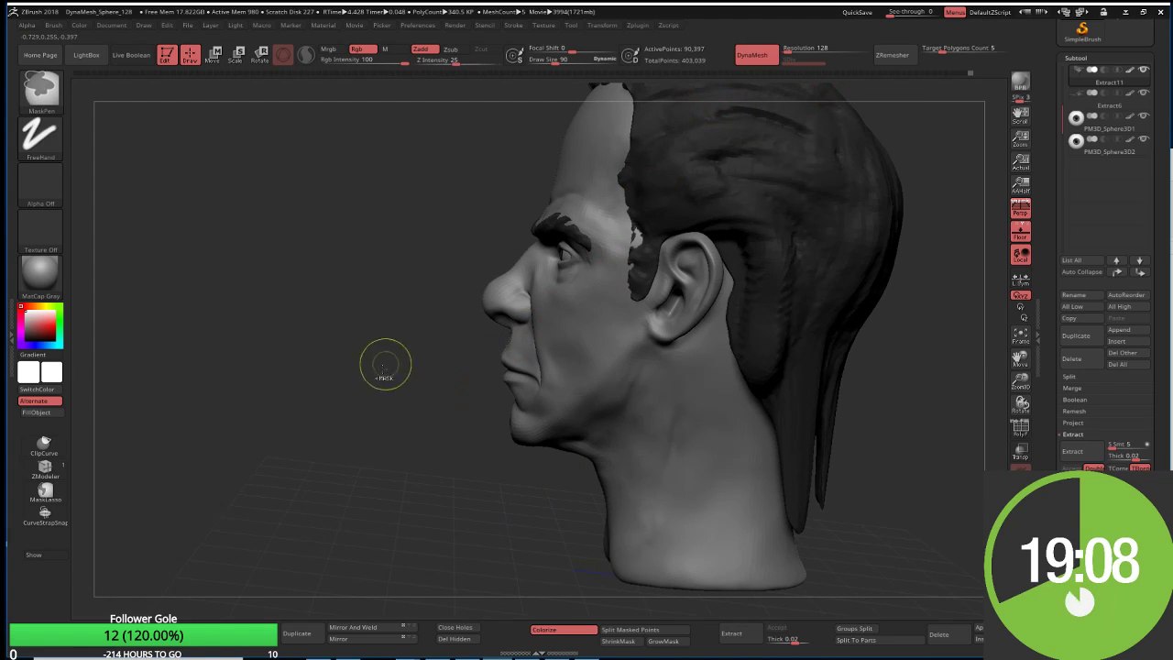
mouse_move(369, 395)
mouse_down()
mouse_move(448, 328)
mouse_move(510, 296)
mouse_move(461, 327)
mouse_move(411, 315)
mouse_move(470, 230)
mouse_up()
key(f)
mouse_move(644, 203)
mouse_down()
mouse_move(718, 181)
mouse_move(648, 216)
mouse_up()
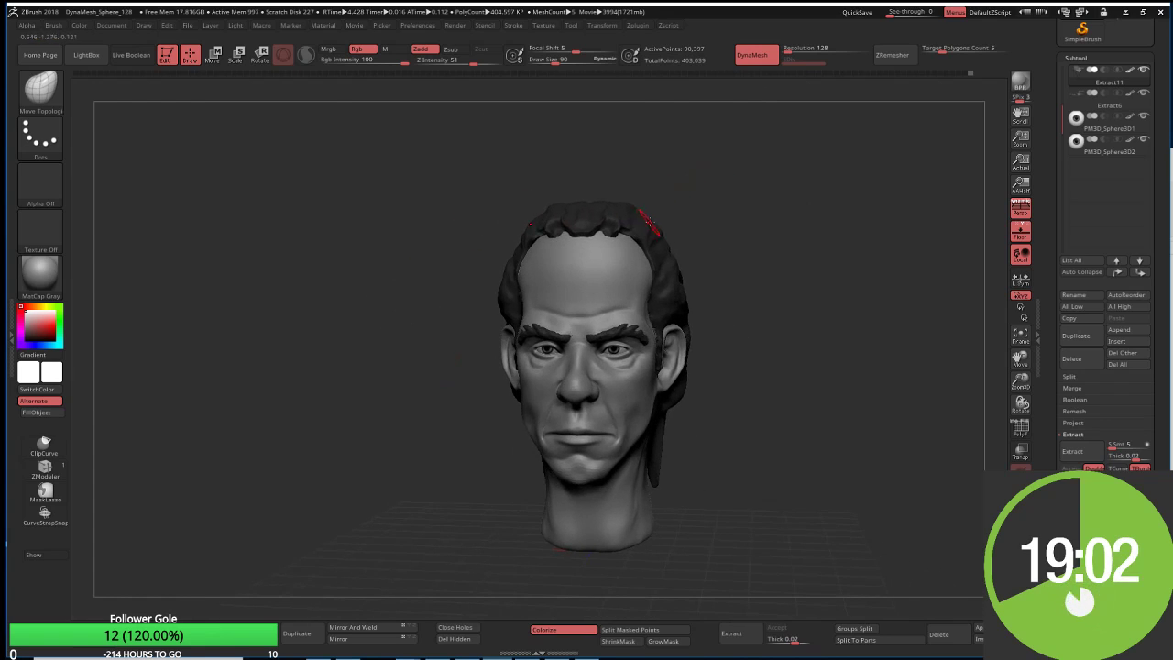
key(b)
key(c)
key(b)
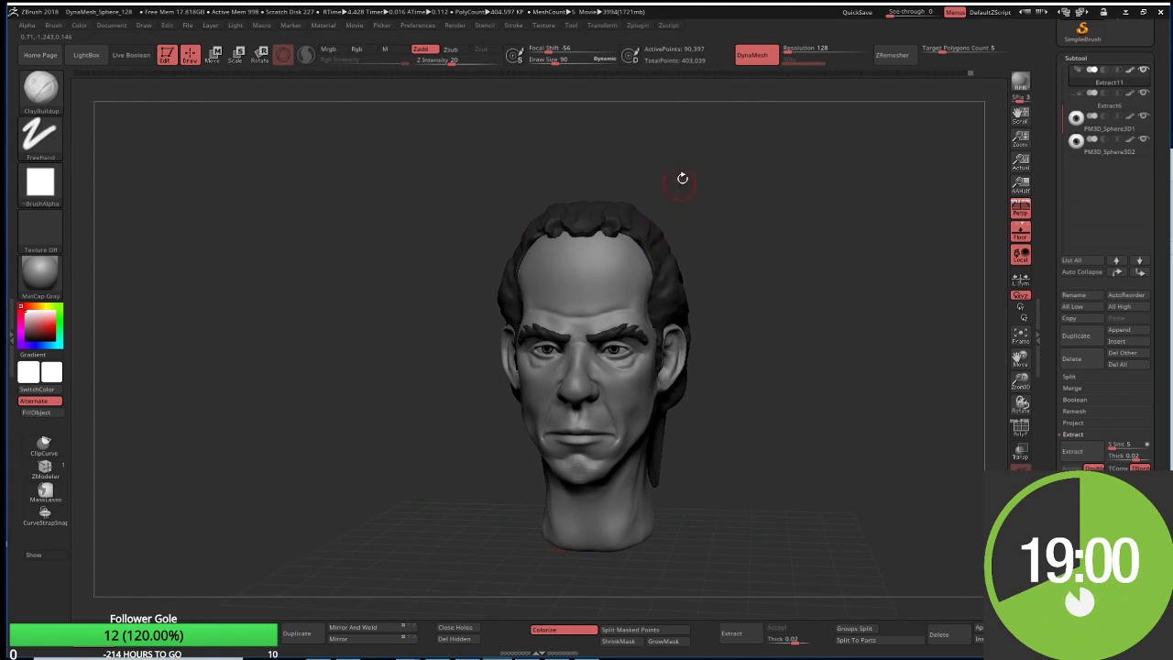
drag(681, 178, 667, 196)
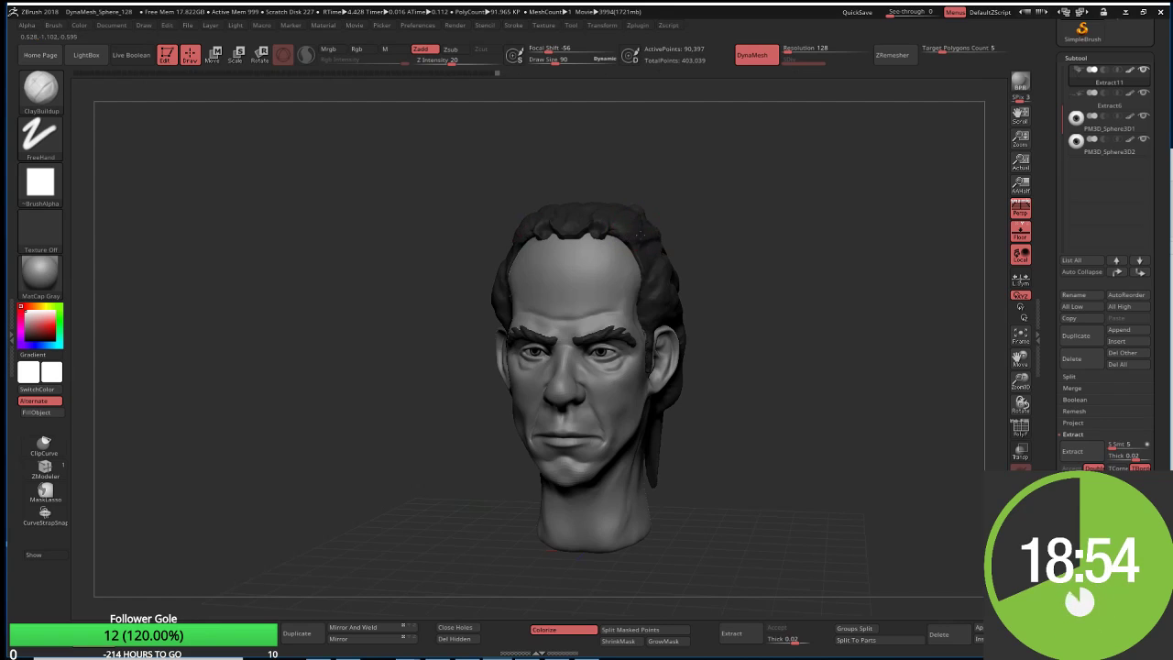
right_drag(639, 237, 701, 238)
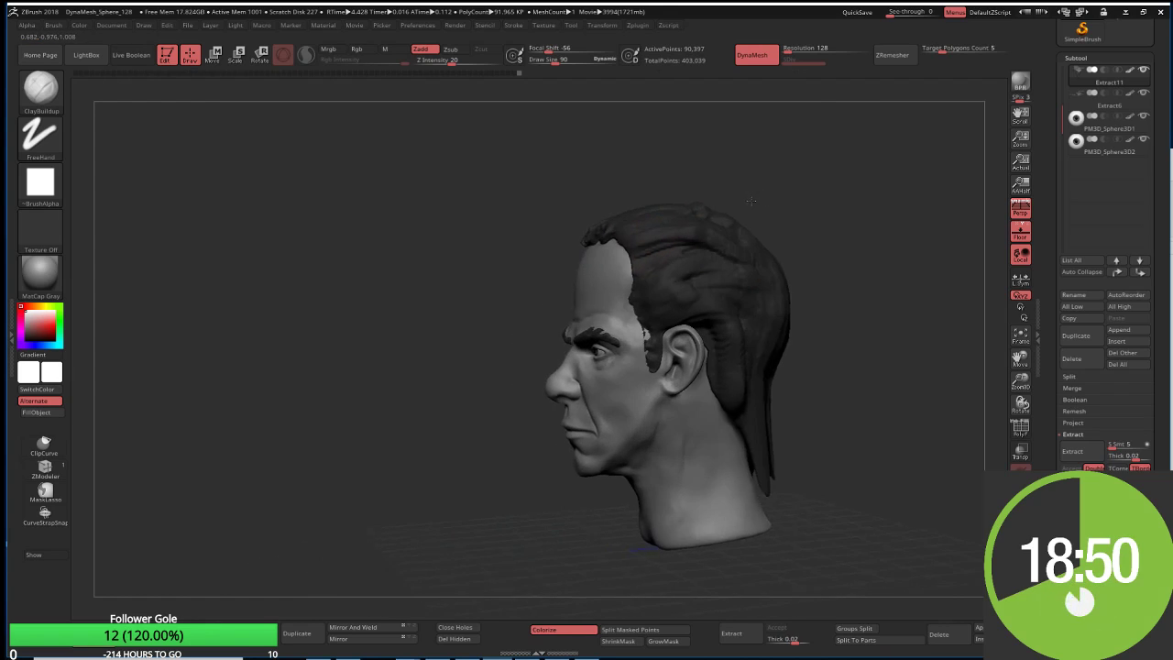
right_drag(721, 242, 742, 231)
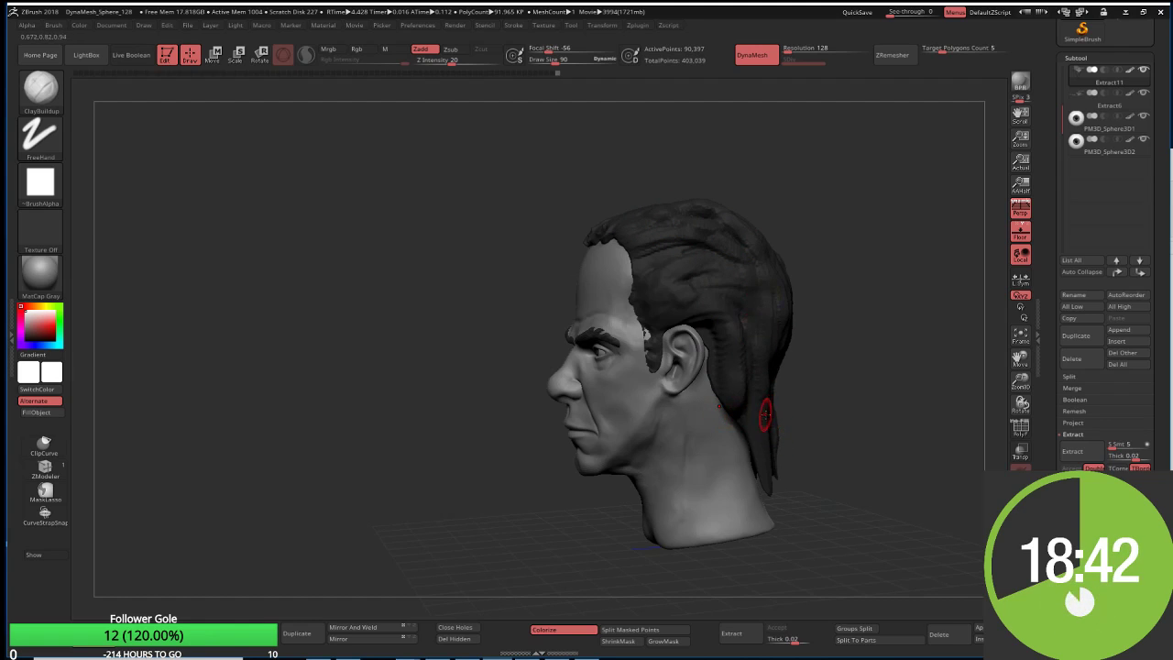
drag(791, 466, 770, 375)
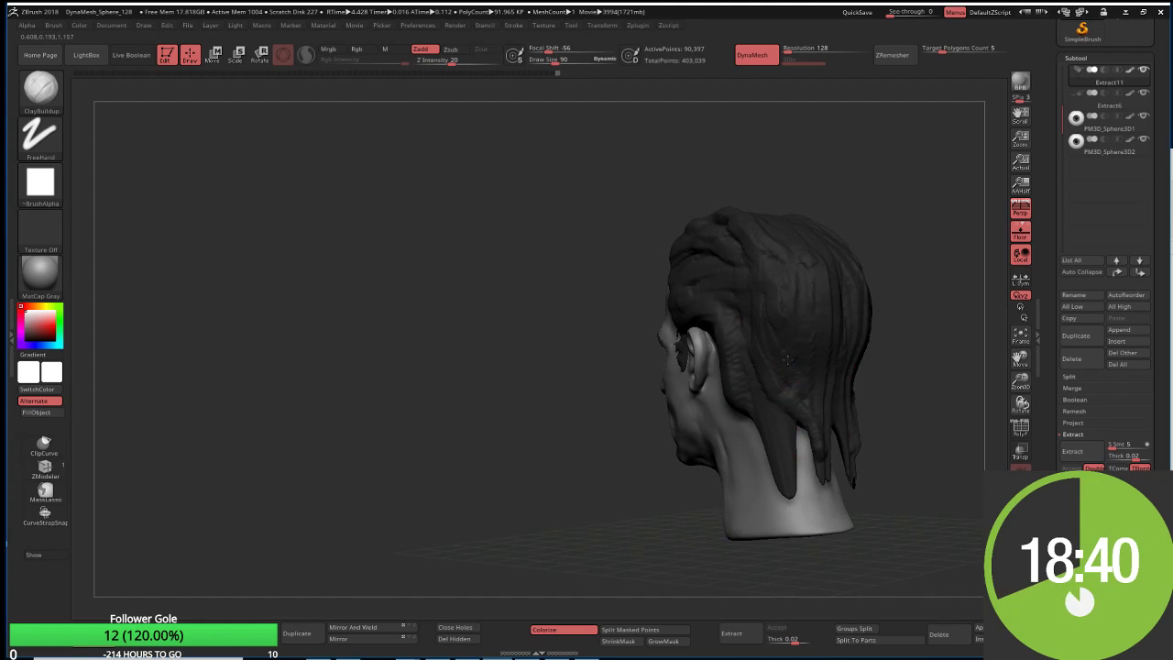
mouse_move(696, 503)
mouse_down()
mouse_move(807, 516)
mouse_move(851, 464)
mouse_move(733, 477)
mouse_up()
key(ctrl+shift)
drag(877, 485, 812, 437)
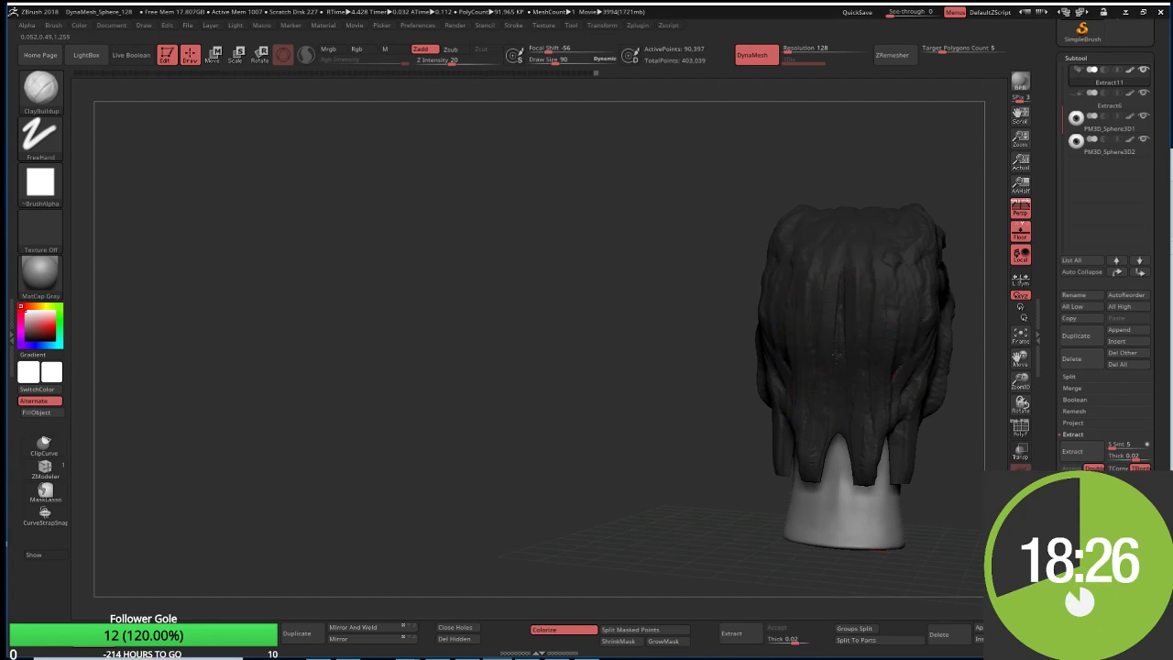
mouse_move(611, 369)
mouse_down()
mouse_move(701, 348)
mouse_move(663, 369)
mouse_move(510, 361)
mouse_move(427, 339)
mouse_move(398, 376)
mouse_move(442, 348)
mouse_up()
mouse_move(496, 388)
mouse_down()
mouse_move(524, 398)
mouse_move(622, 380)
mouse_up()
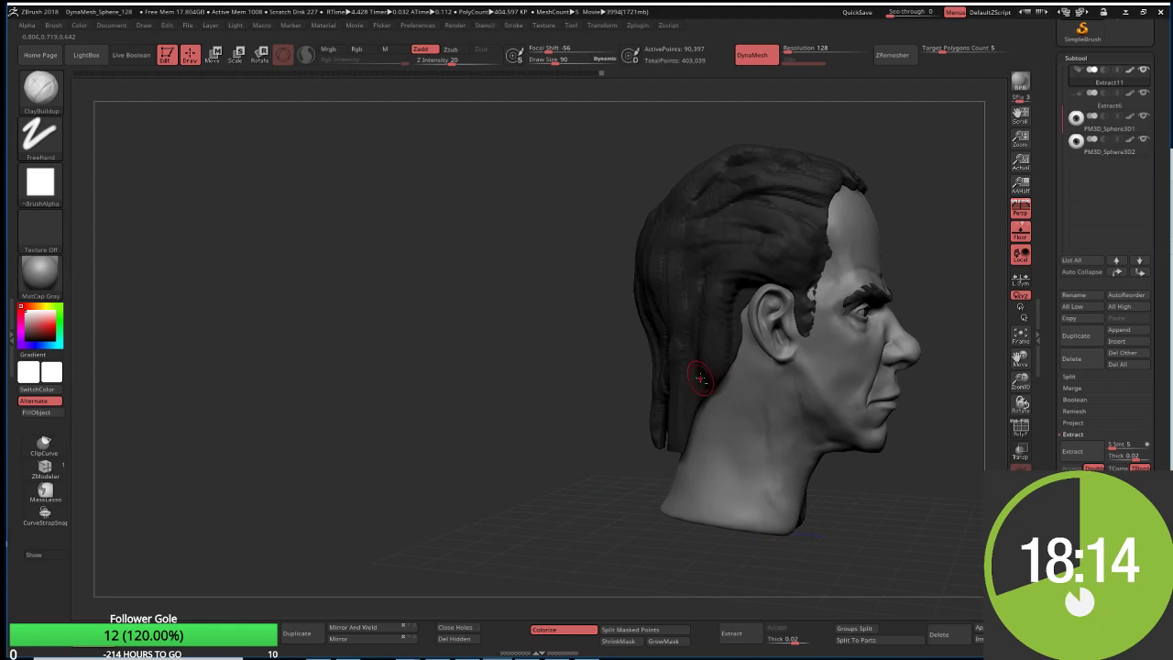
drag(587, 430, 476, 461)
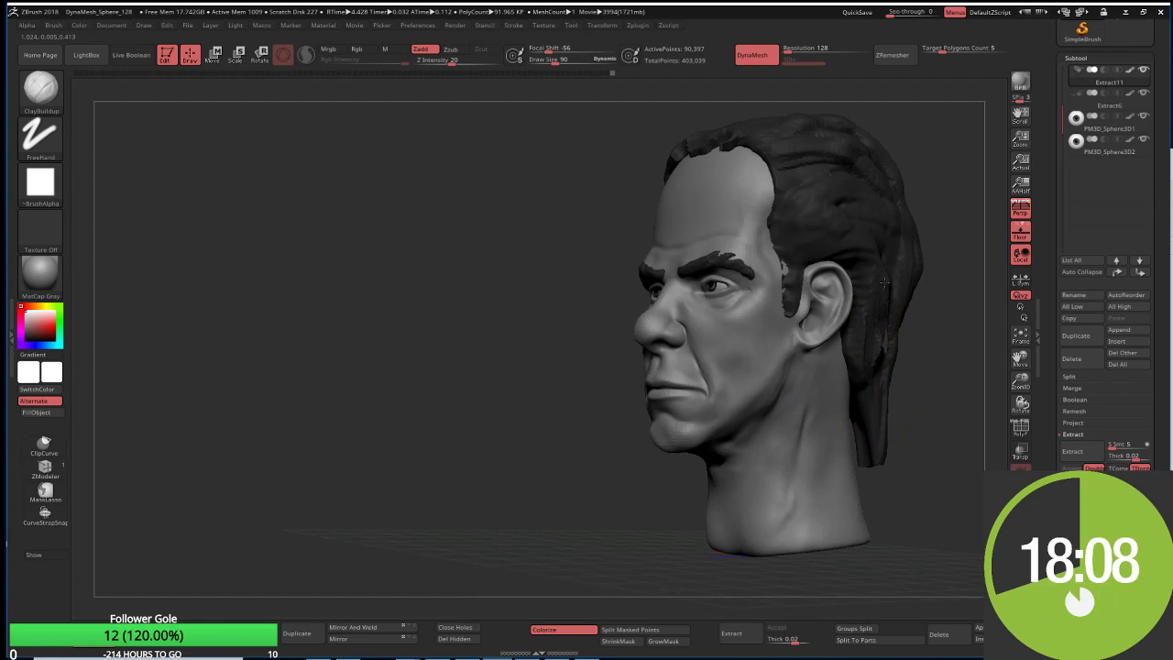
mouse_move(916, 394)
shift+mouse_down()
mouse_move(946, 444)
mouse_move(898, 427)
shift+mouse_up()
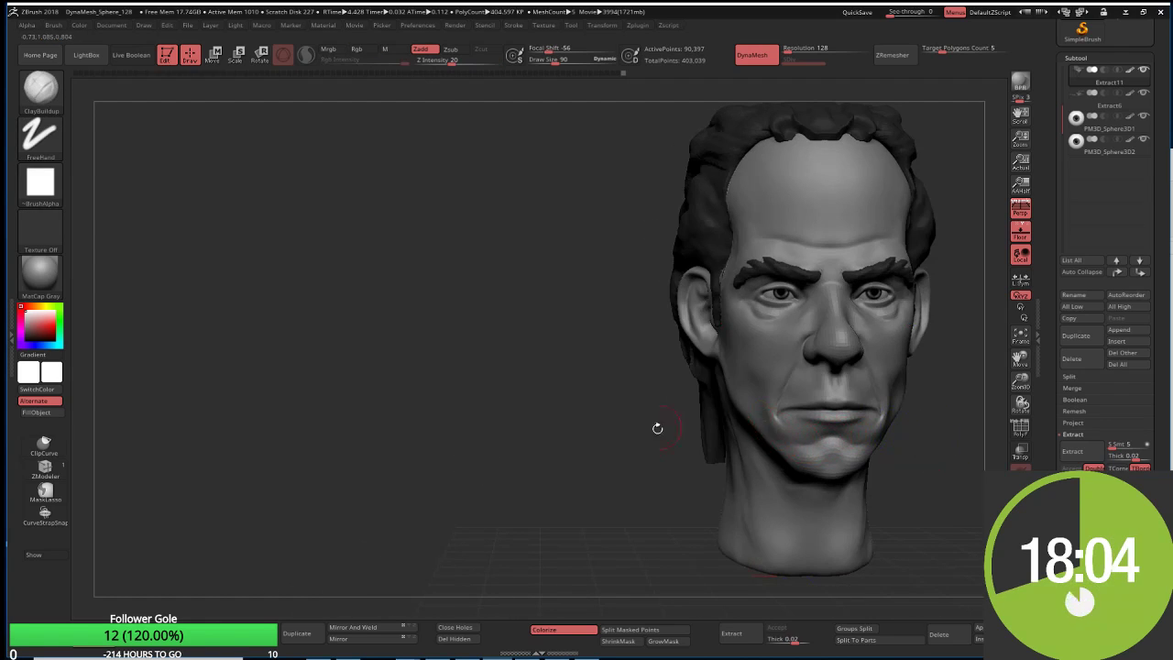
drag(534, 464, 683, 391)
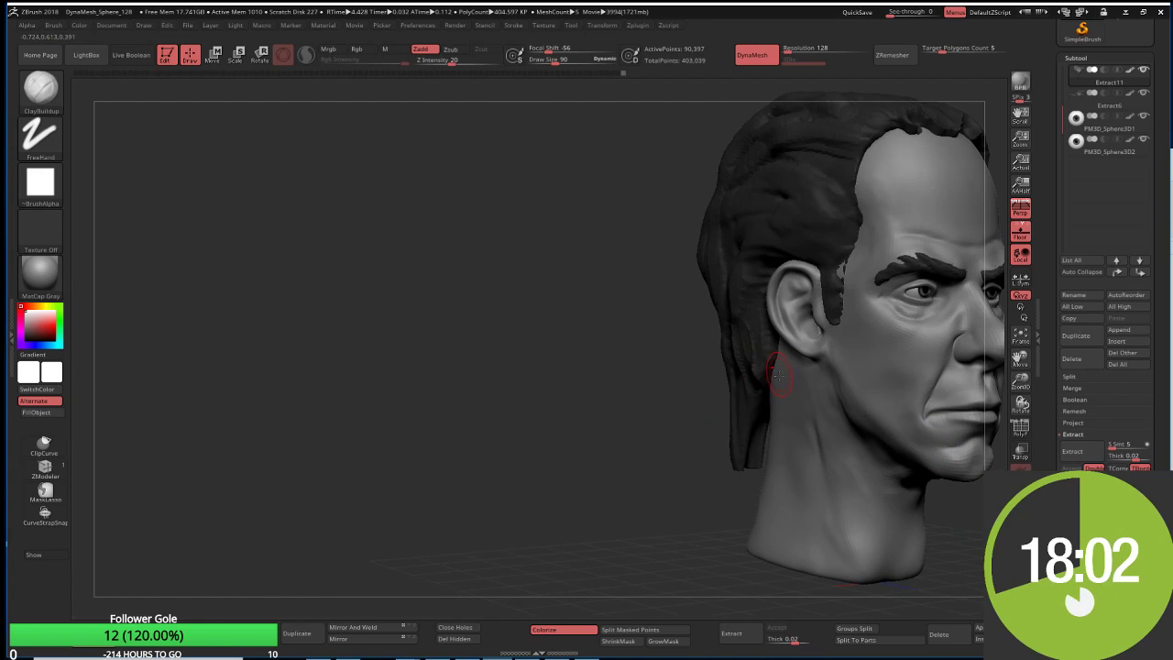
key(ctrl)
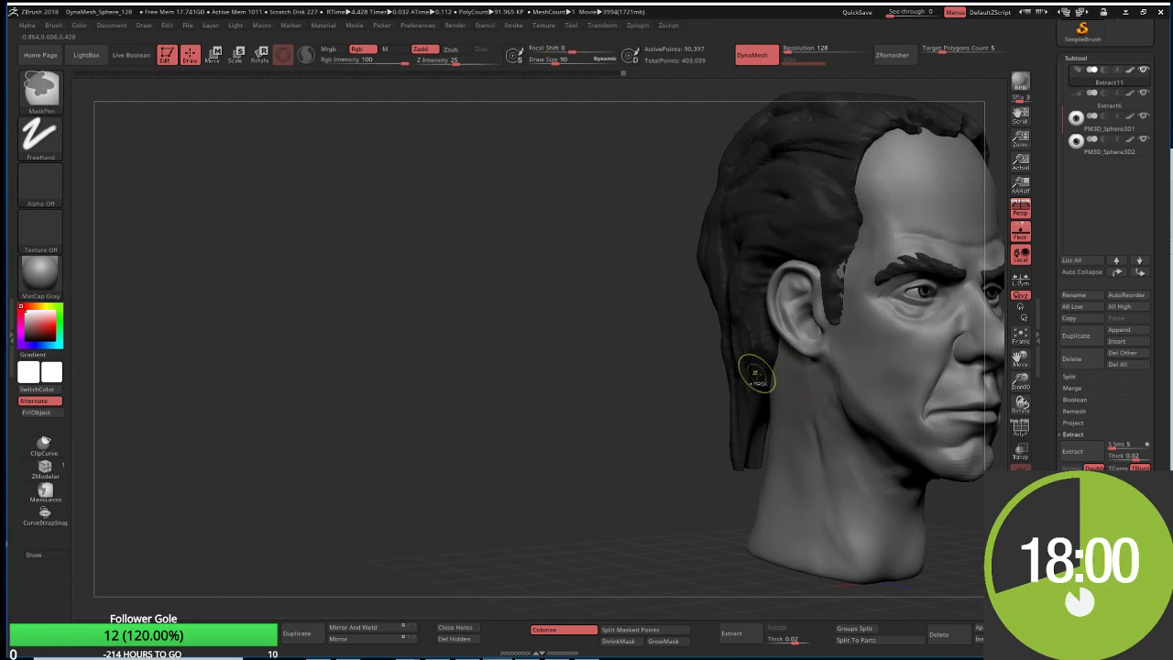
Step: Invert the hair mask and rotate the unmasked side strand about 31 degrees with the Transpose gizmo
ctrl+click(599, 465)
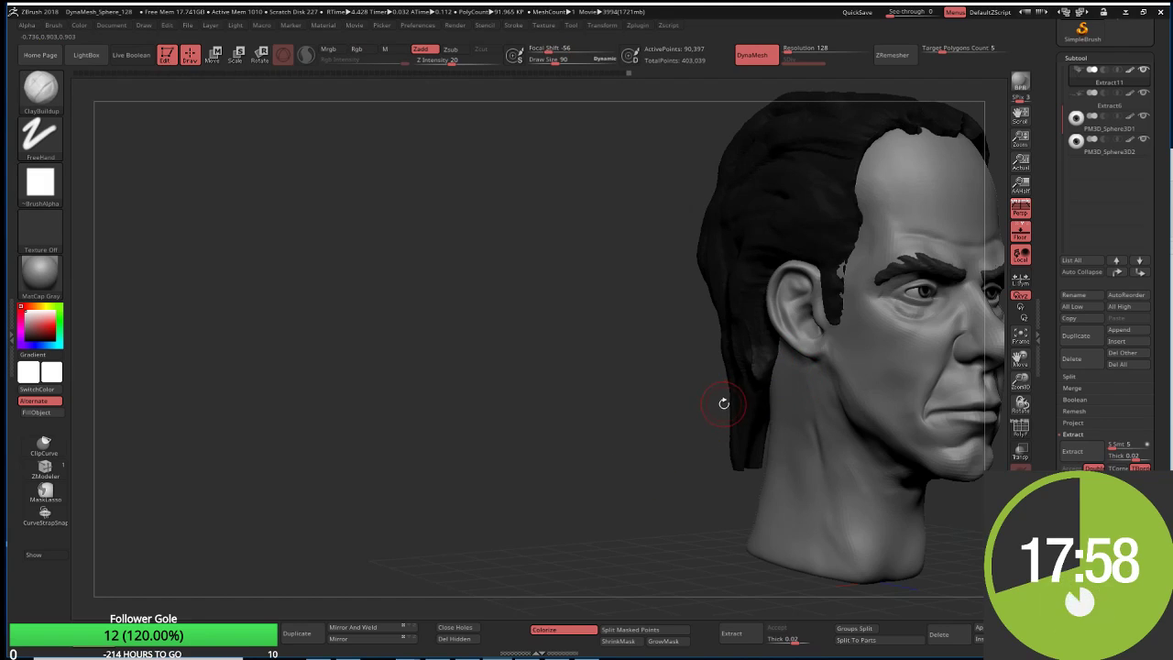
key(w)
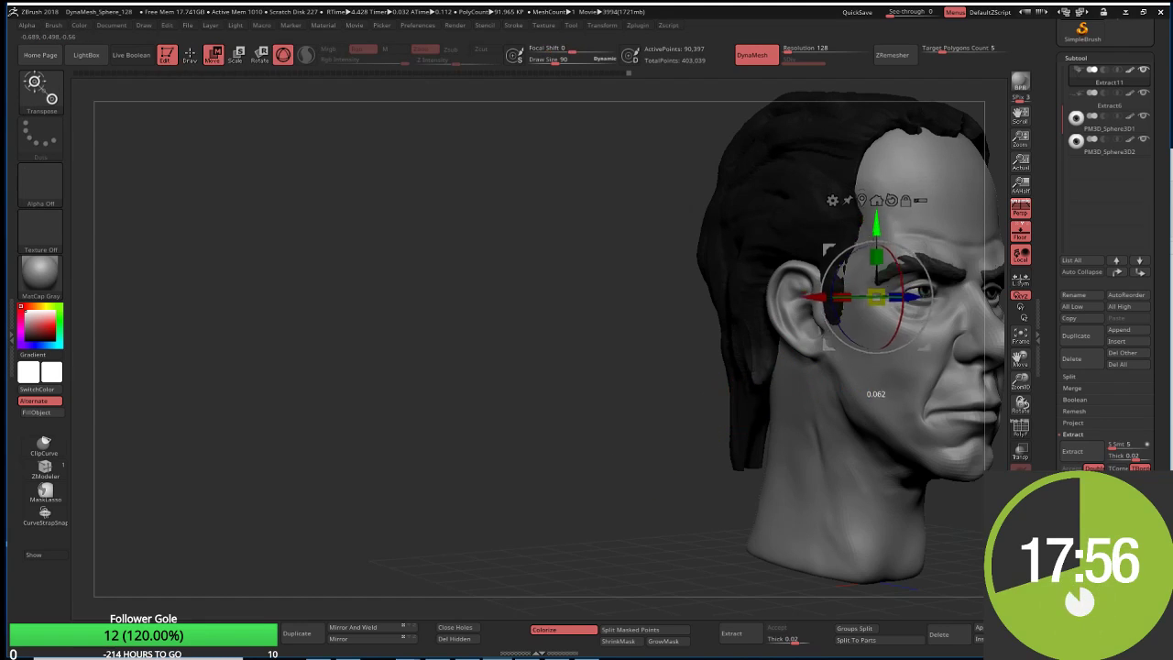
alt+drag(876, 289, 876, 408)
drag(842, 334, 772, 424)
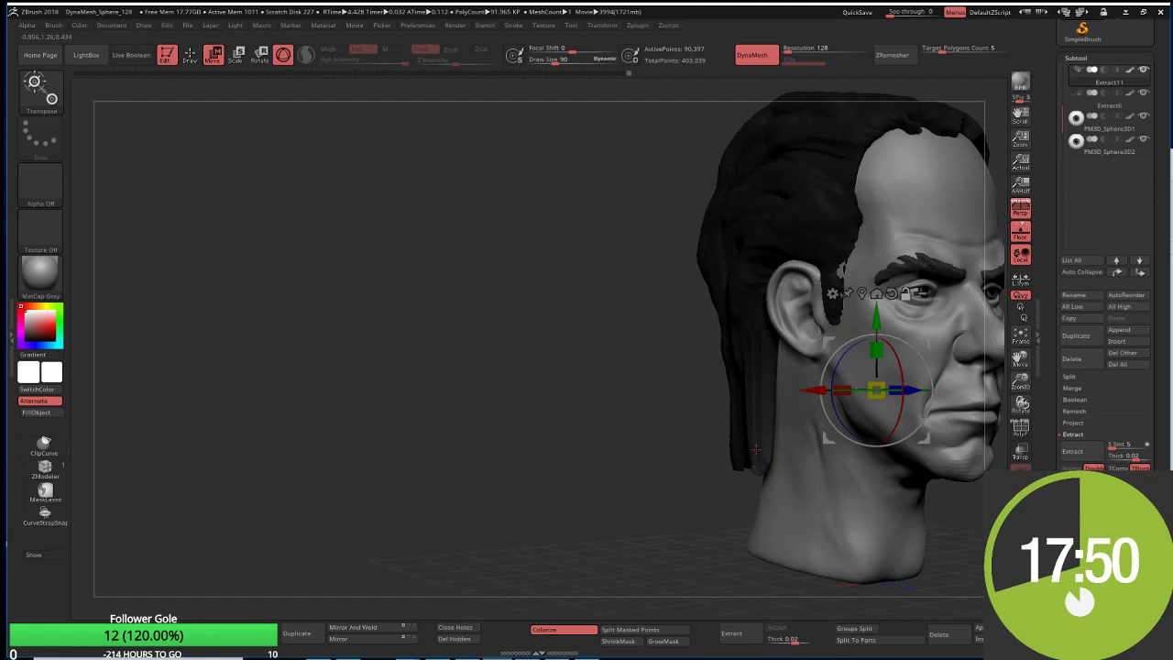
click(876, 293)
drag(757, 414, 786, 403)
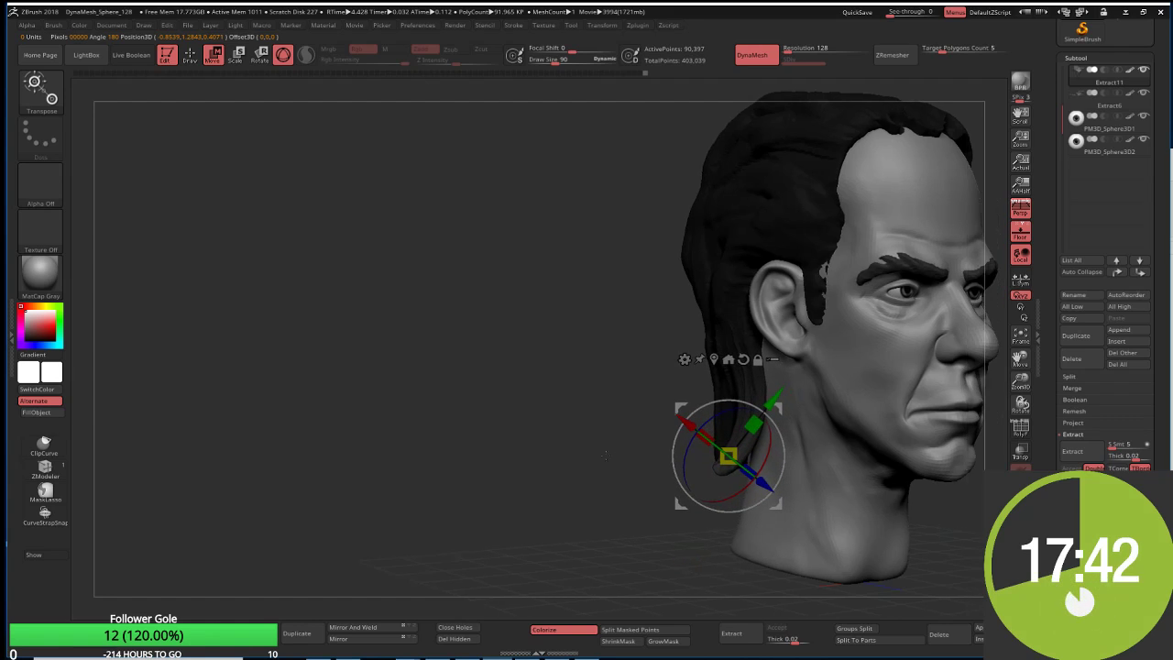
Step: Place the gizmo at the left ear, then clear the mask and return to Draw mode
mouse_move(641, 412)
mouse_down()
mouse_move(482, 408)
mouse_move(508, 434)
mouse_up()
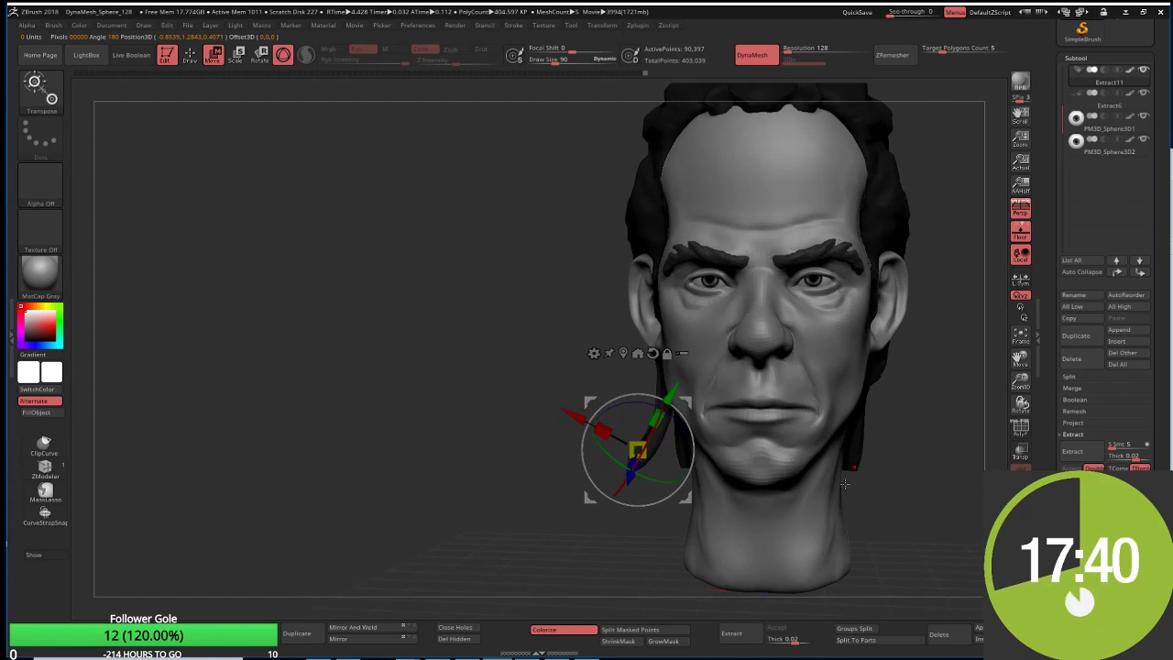
drag(844, 483, 830, 343)
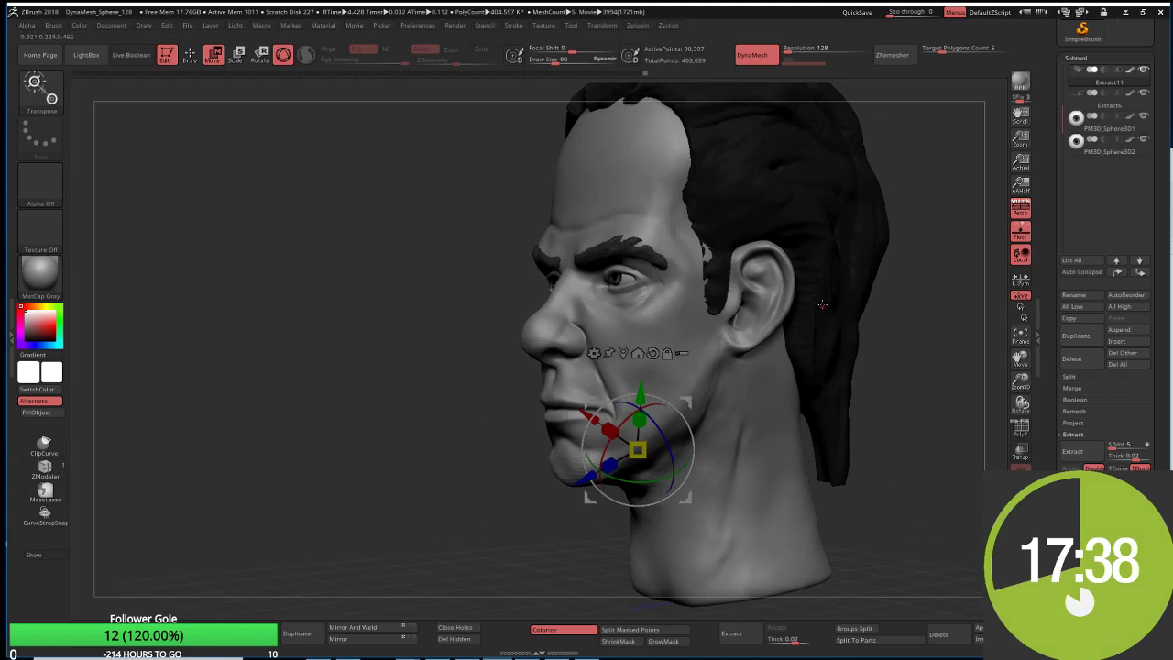
click(826, 297)
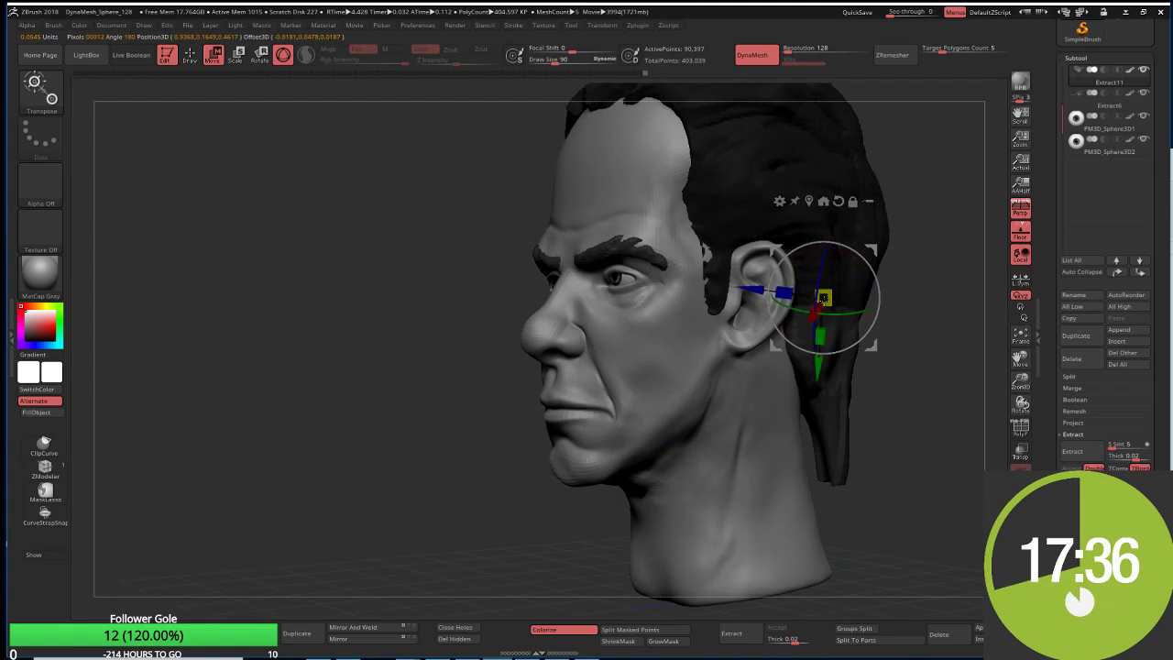
ctrl+click(921, 333)
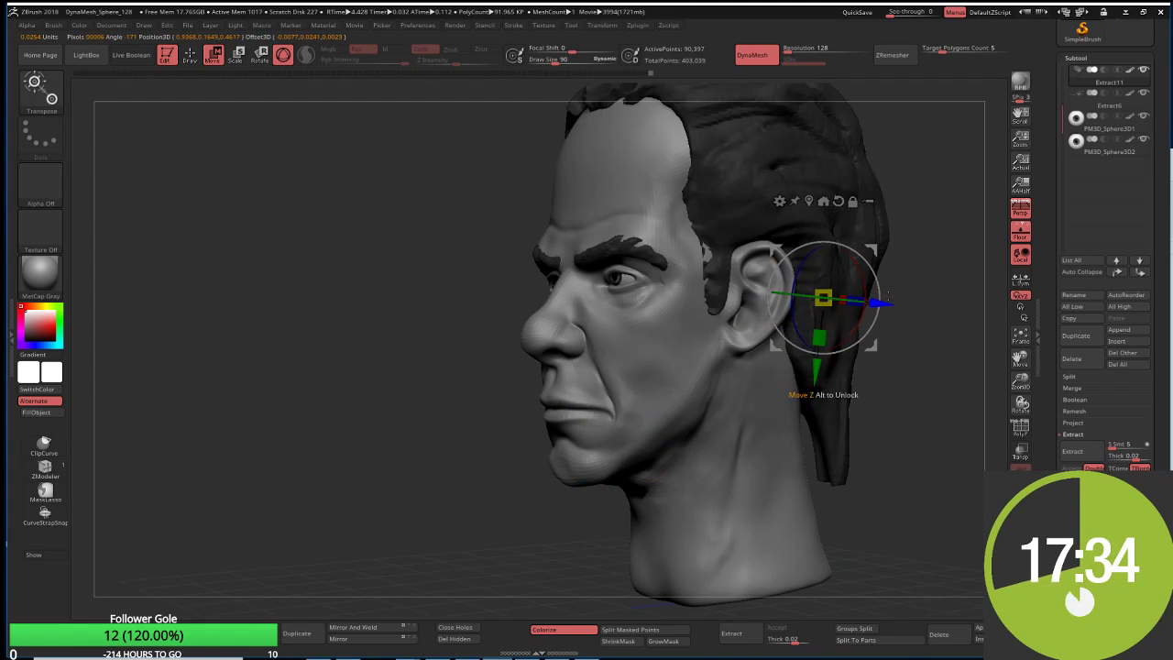
key(q)
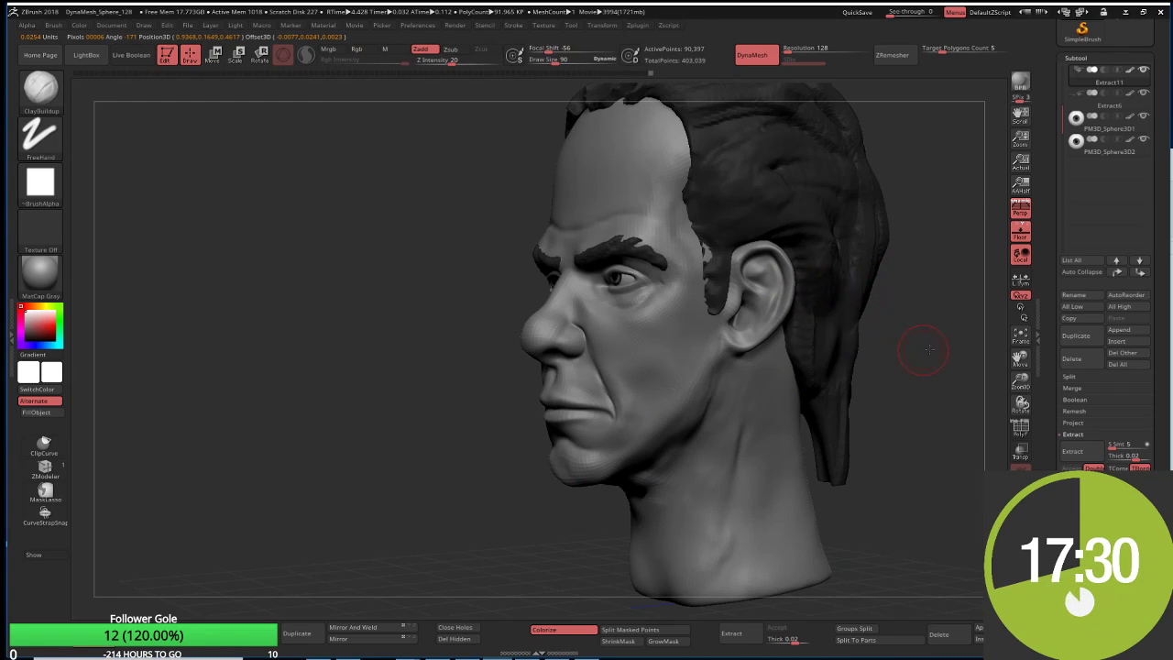
Step: Move the side hair strand down toward the neck with the gizmo, then reframe the whole head
mouse_move(916, 354)
shift+mouse_down()
mouse_move(956, 354)
mouse_move(908, 345)
shift+mouse_up()
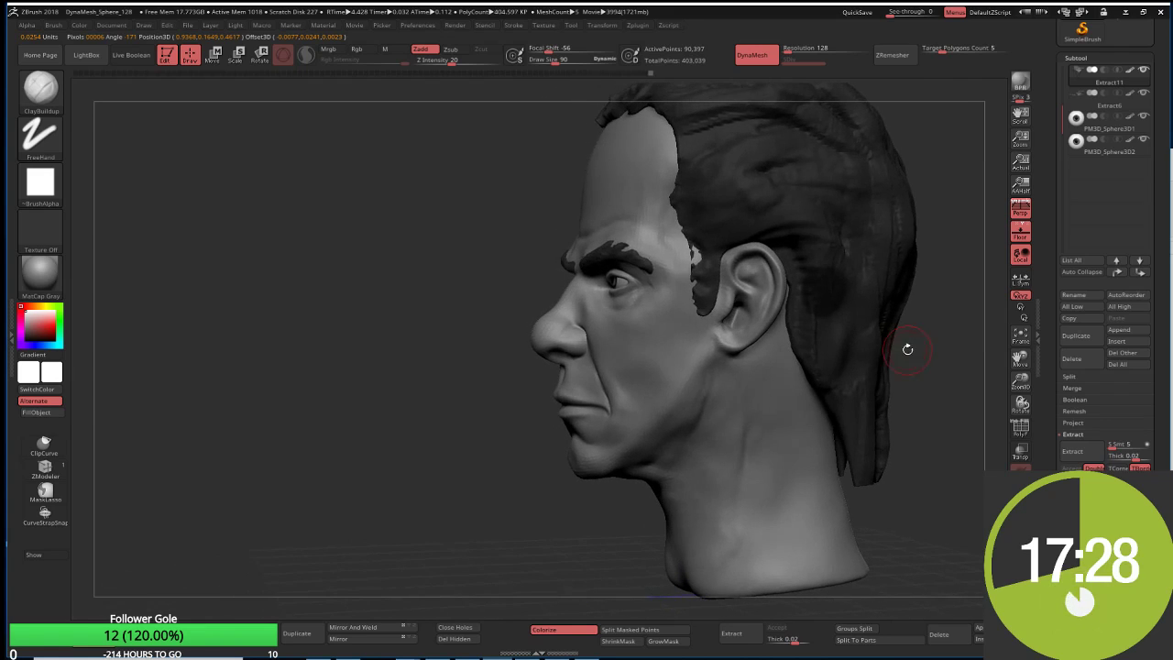
key(w)
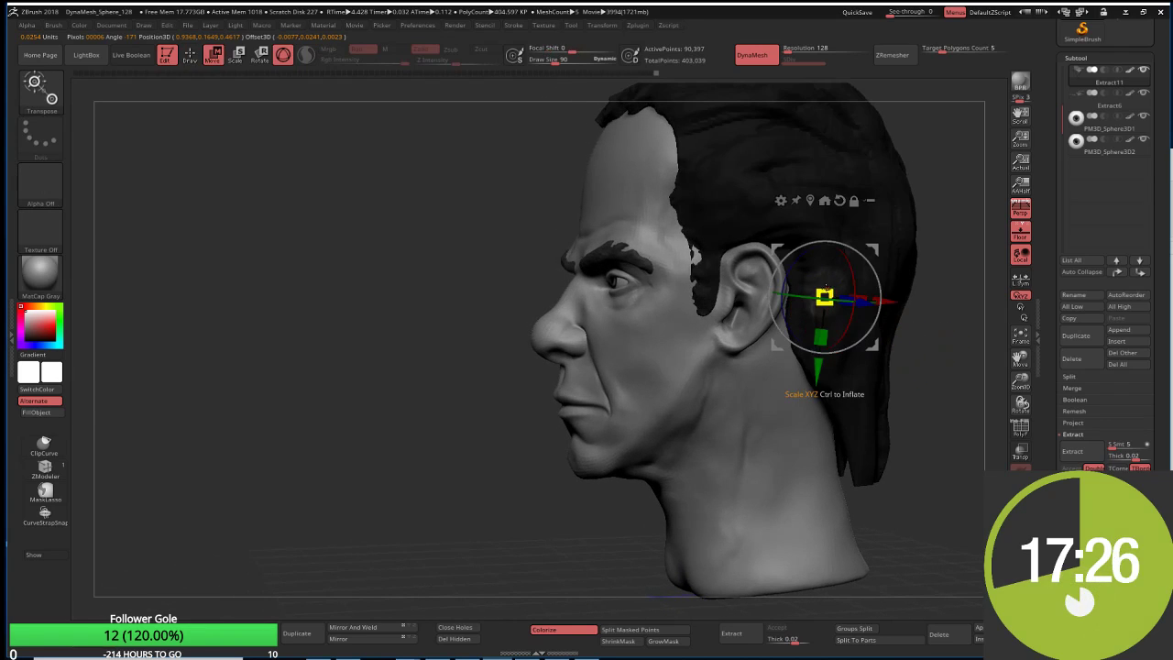
mouse_move(817, 371)
mouse_down()
mouse_move(805, 553)
mouse_move(808, 484)
mouse_up()
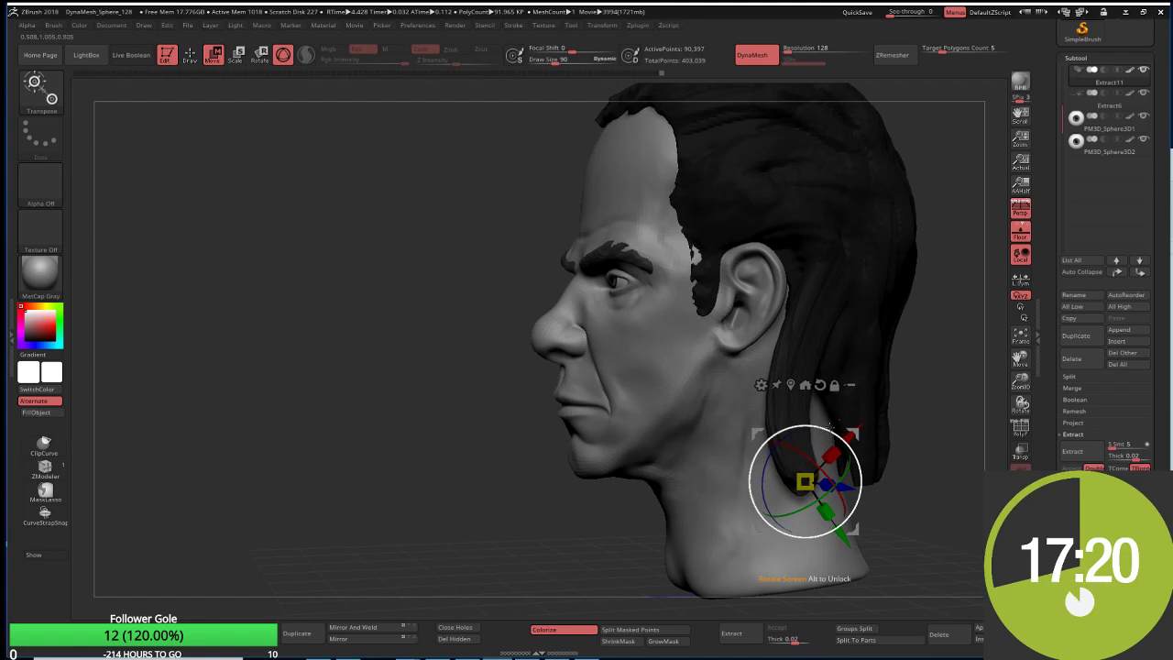
mouse_move(804, 481)
mouse_down()
mouse_move(816, 466)
mouse_move(825, 490)
mouse_up()
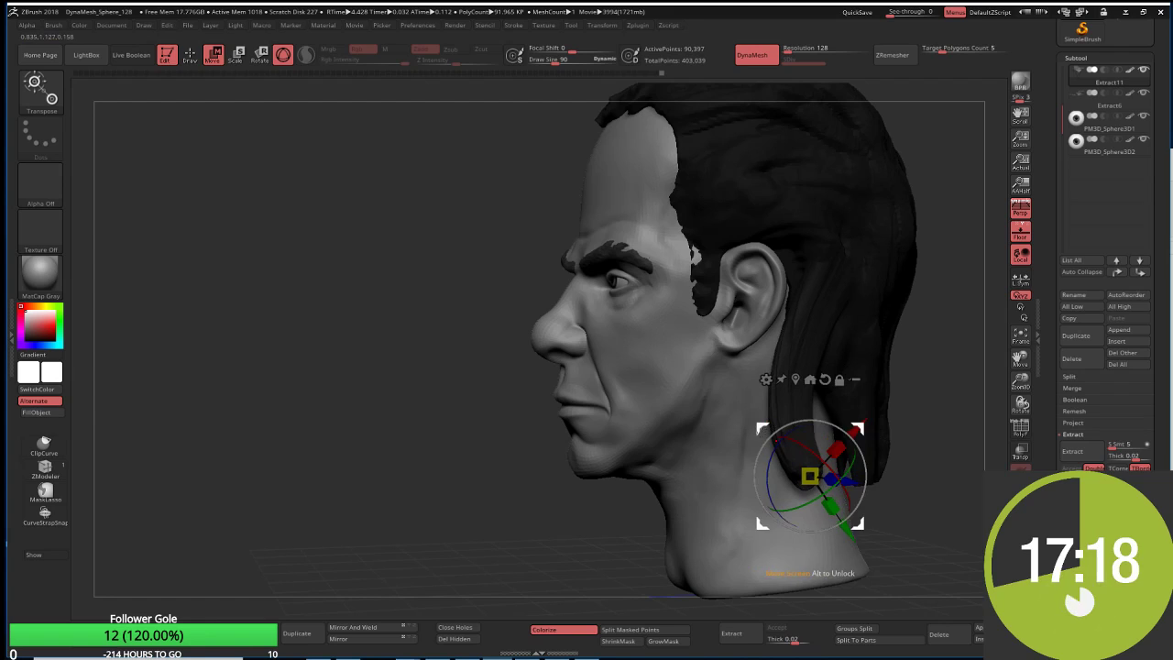
drag(617, 481, 836, 470)
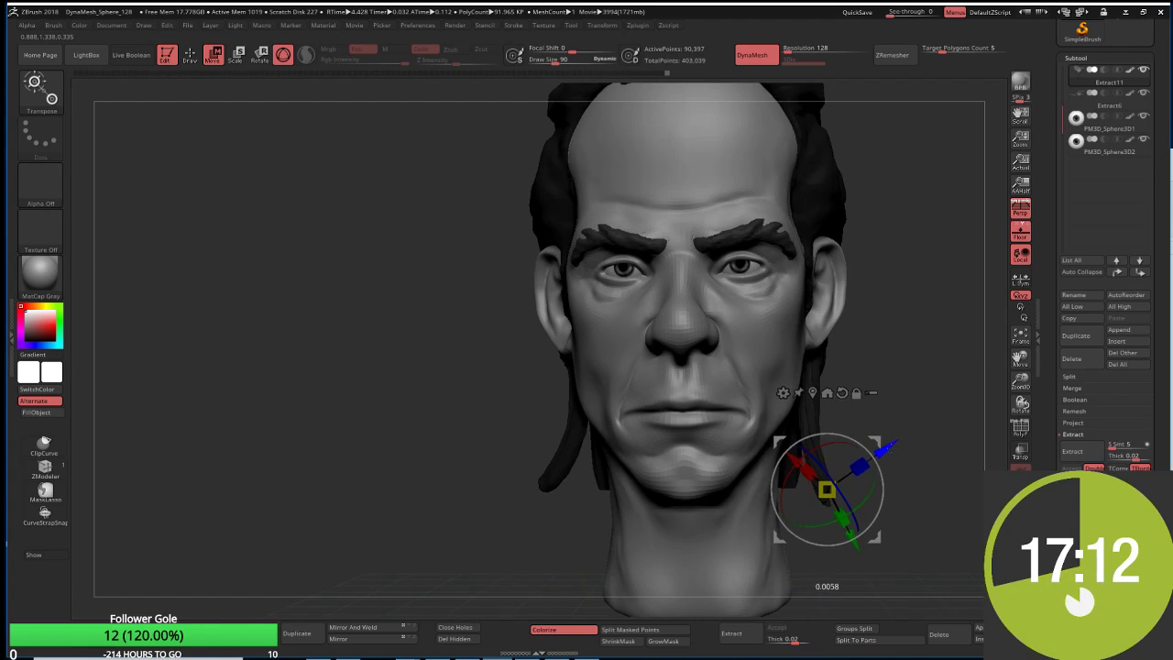
alt+drag(802, 485, 808, 442)
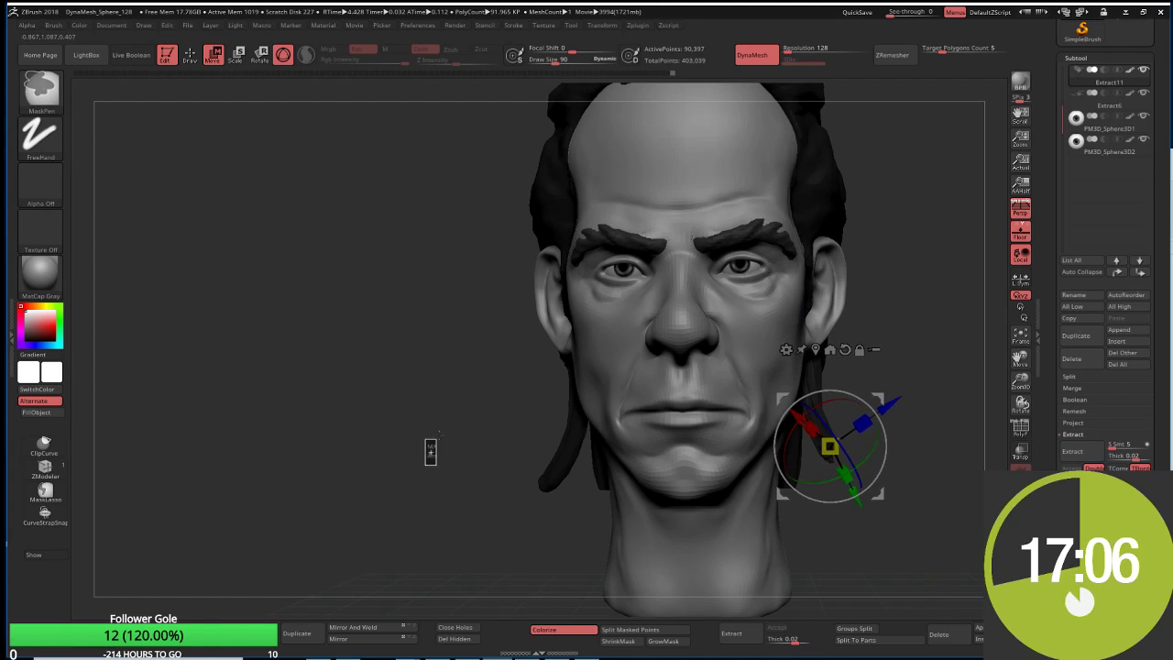
mouse_move(427, 450)
alt+mouse_down()
mouse_move(415, 403)
mouse_move(507, 263)
alt+mouse_up()
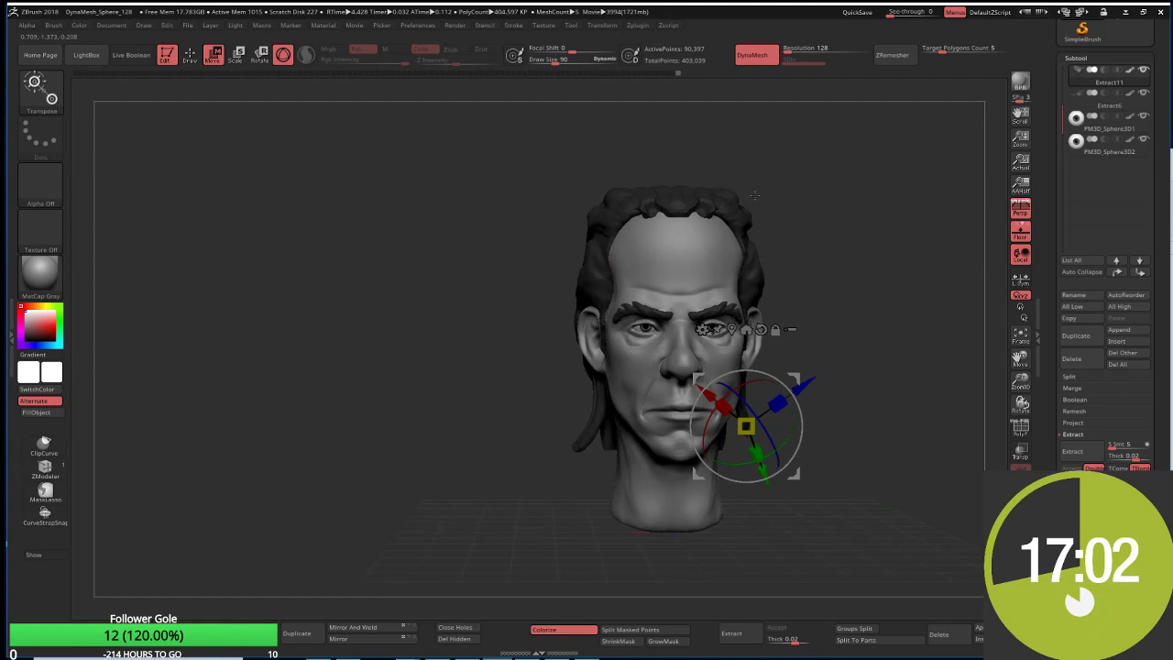
mouse_move(749, 172)
alt+mouse_down()
mouse_move(663, 214)
mouse_move(631, 200)
alt+mouse_up()
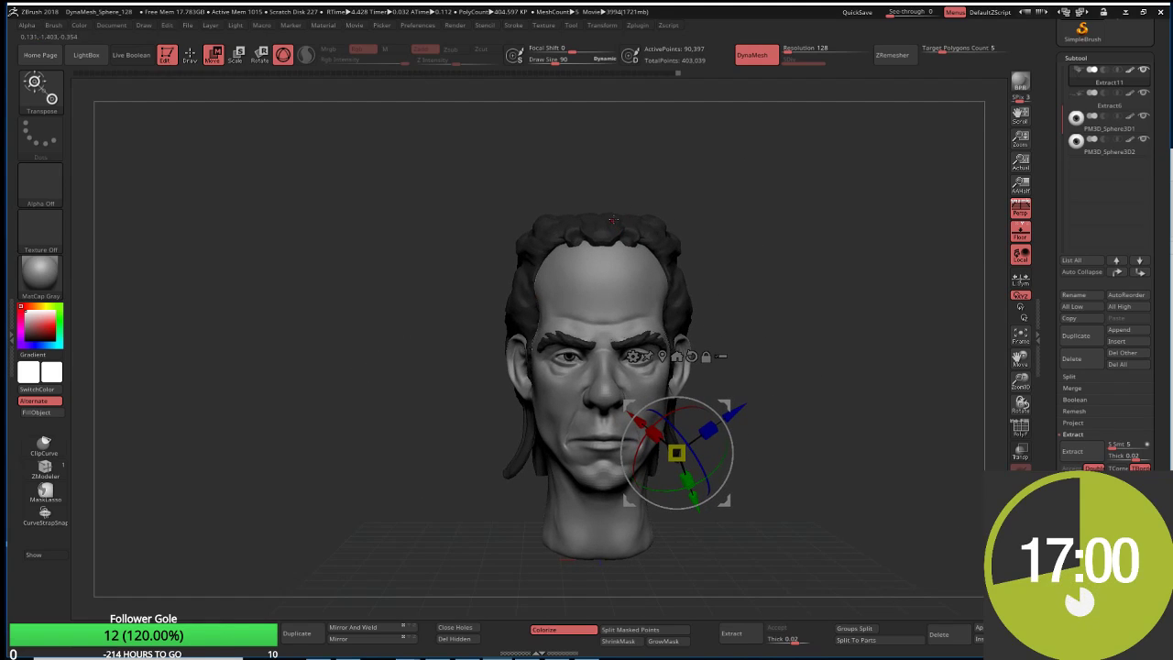
key(q)
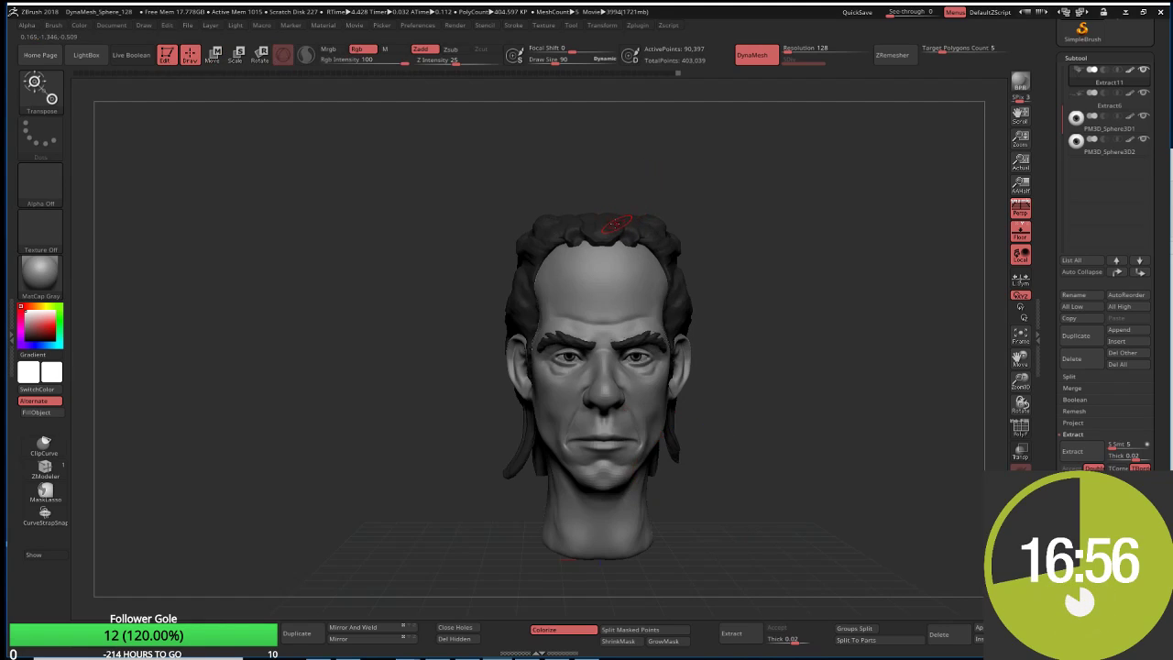
Step: Switch to ClayBuildup and inspect the top of the hair from above
key(b)
key(c)
key(b)
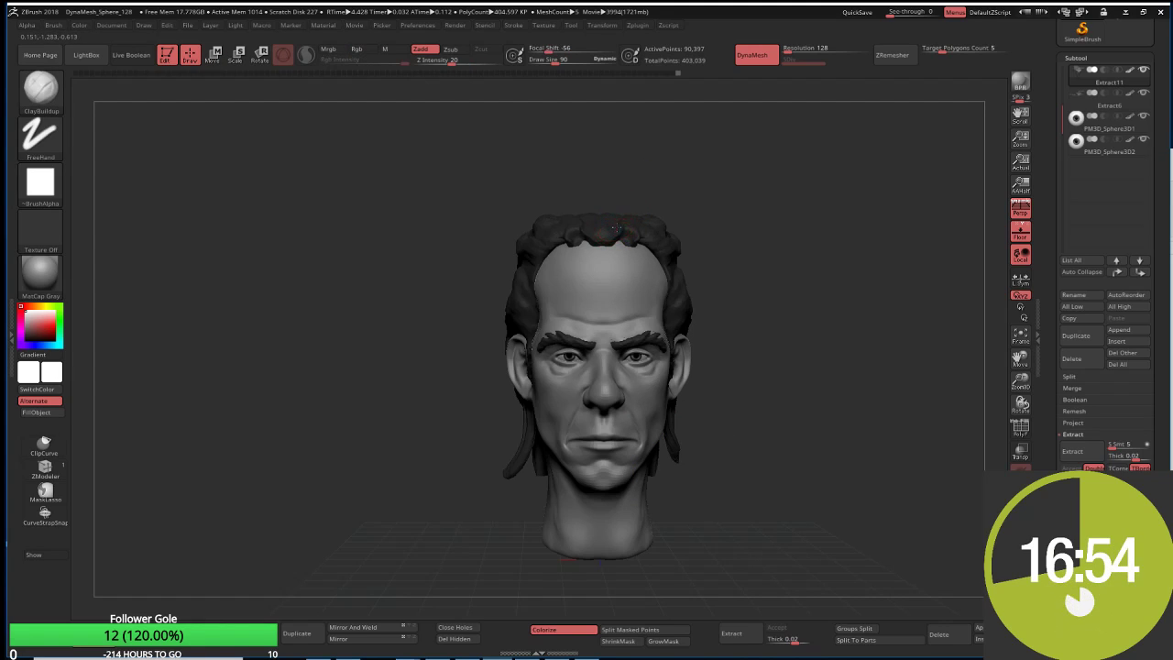
right_drag(617, 226, 614, 203)
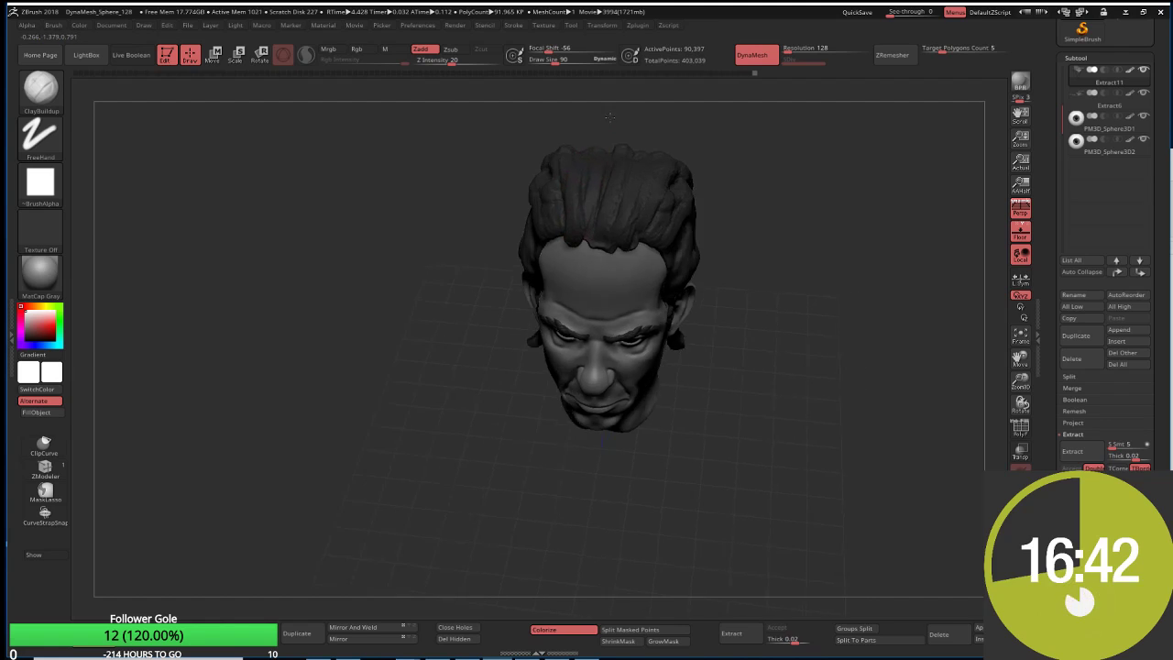
right_drag(589, 148, 565, 275)
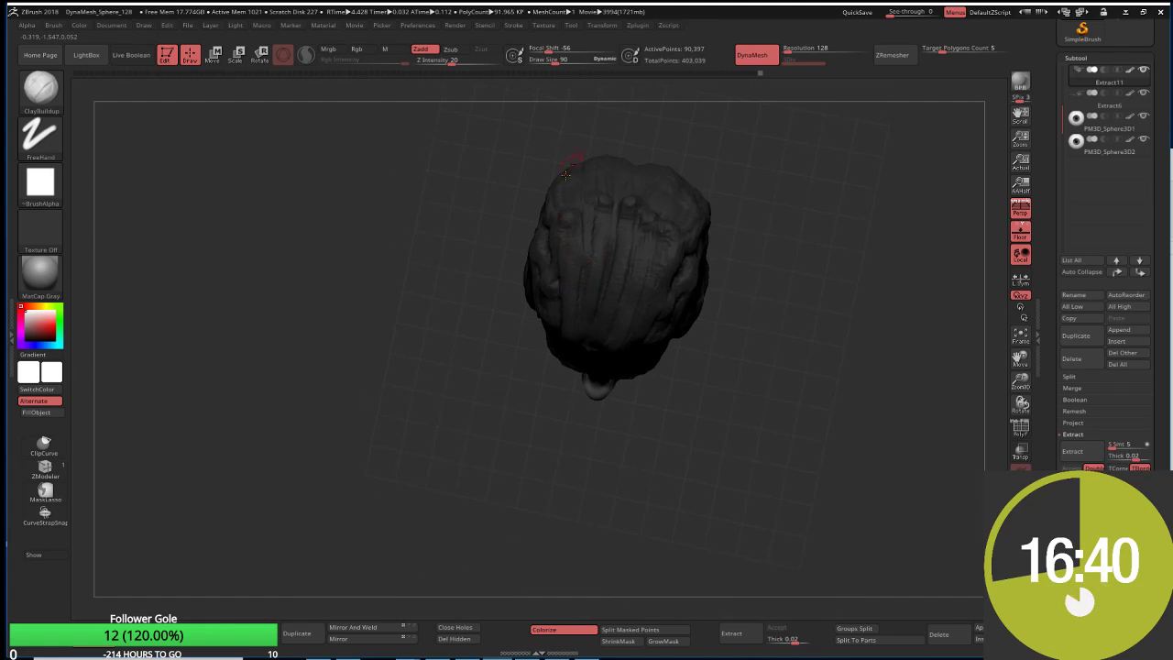
right_drag(576, 210, 569, 247)
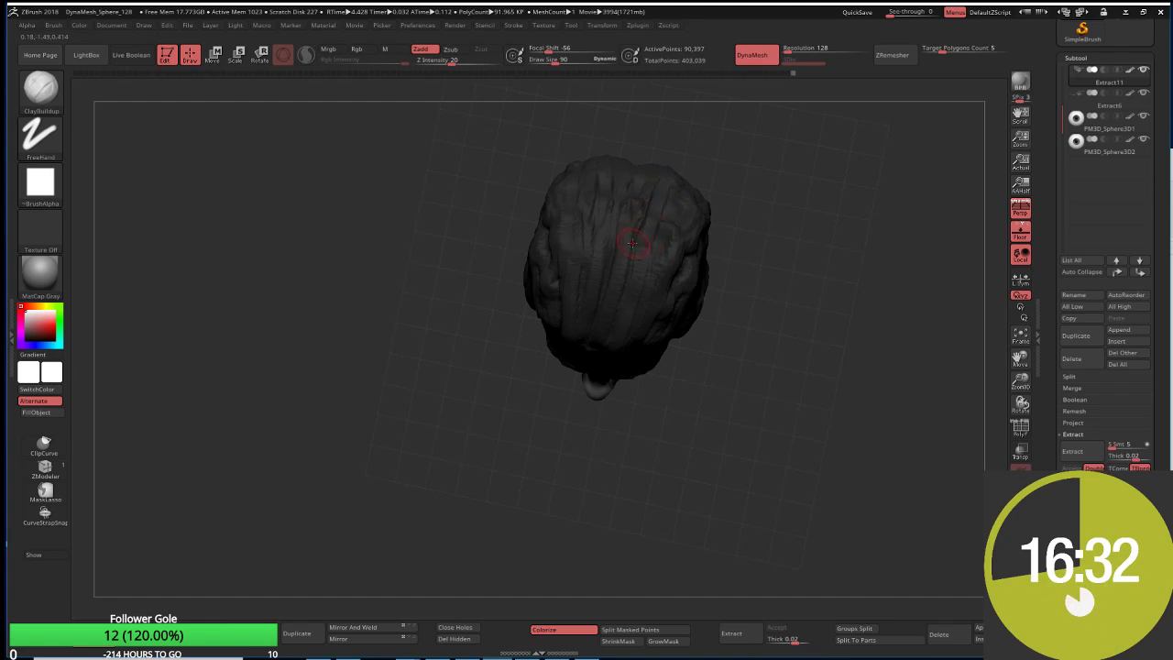
key(shift)
key(shift)
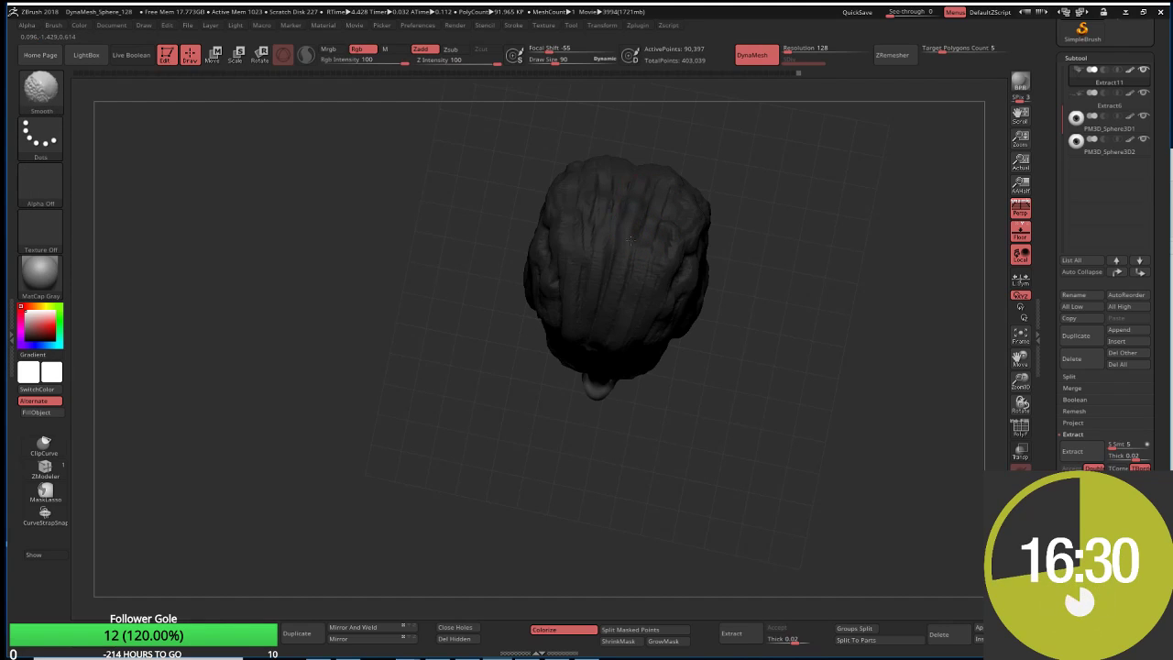
Step: Alt-click the hair to make its SubTool active, then check it in profile
drag(758, 205, 646, 184)
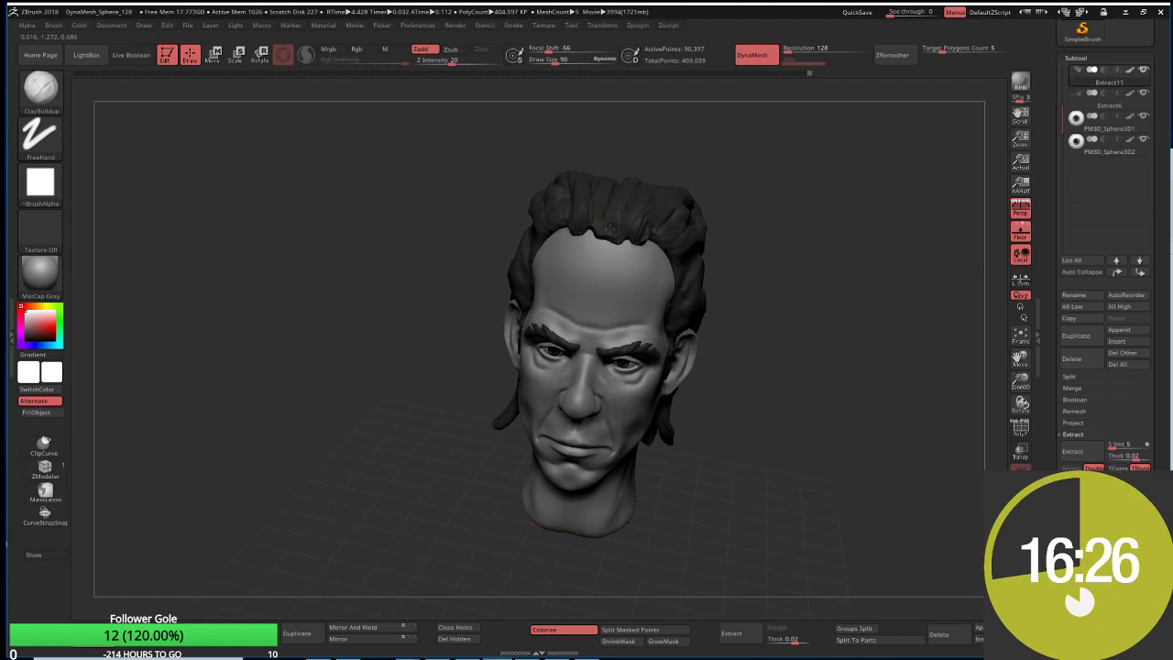
alt+click(638, 158)
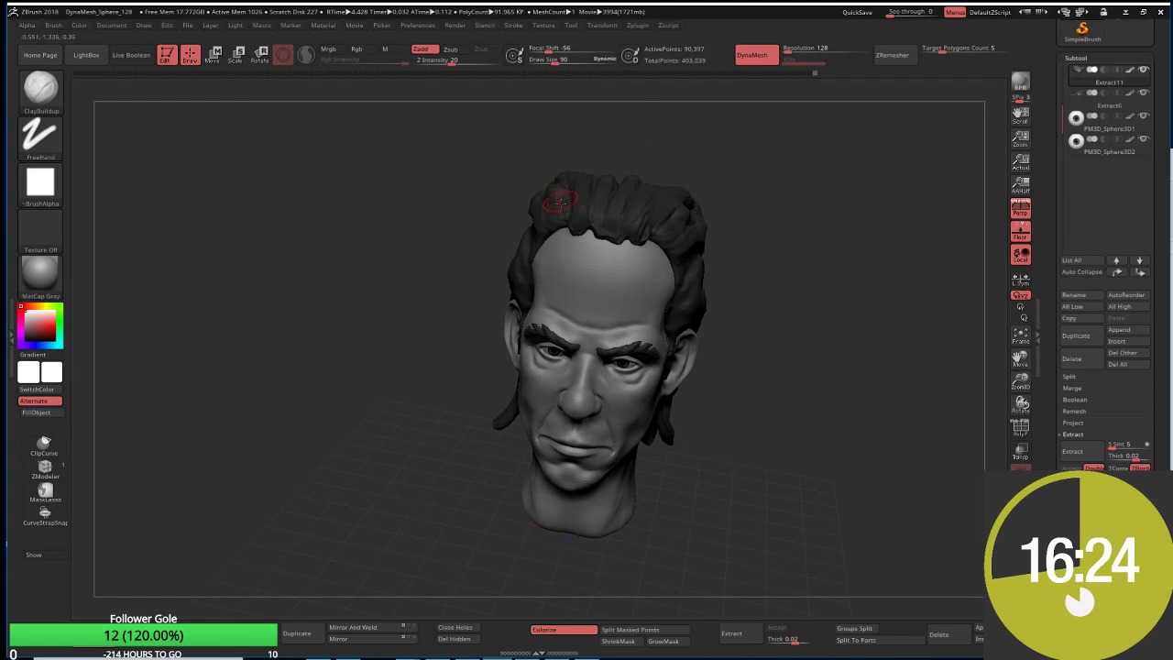
drag(547, 184, 533, 225)
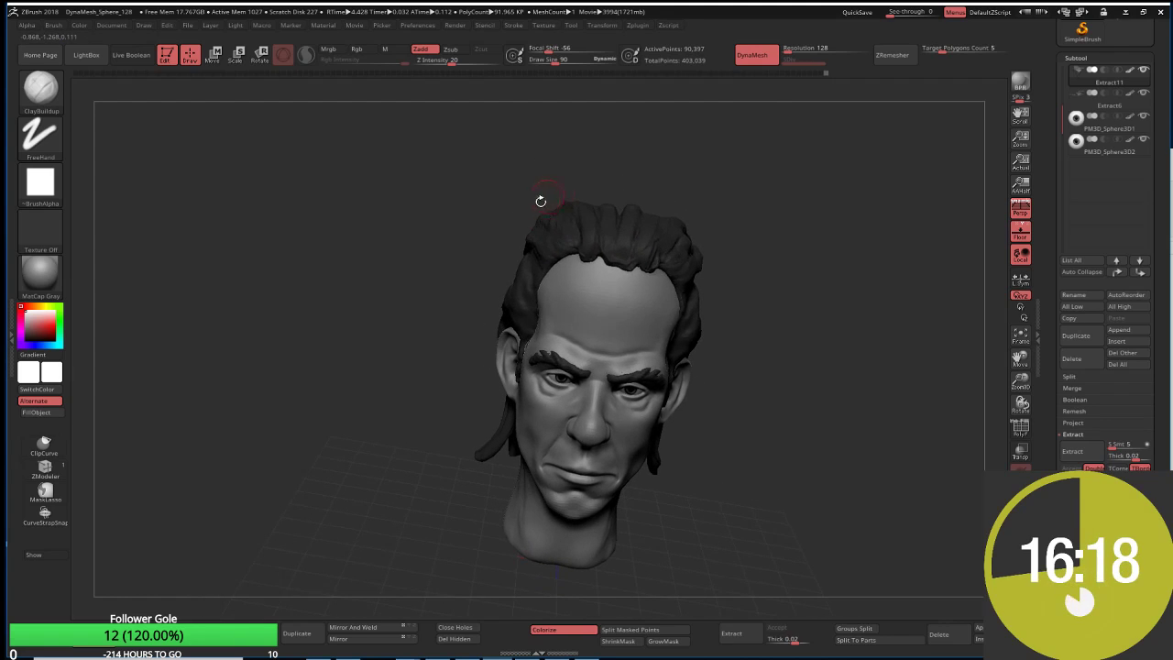
drag(686, 186, 683, 234)
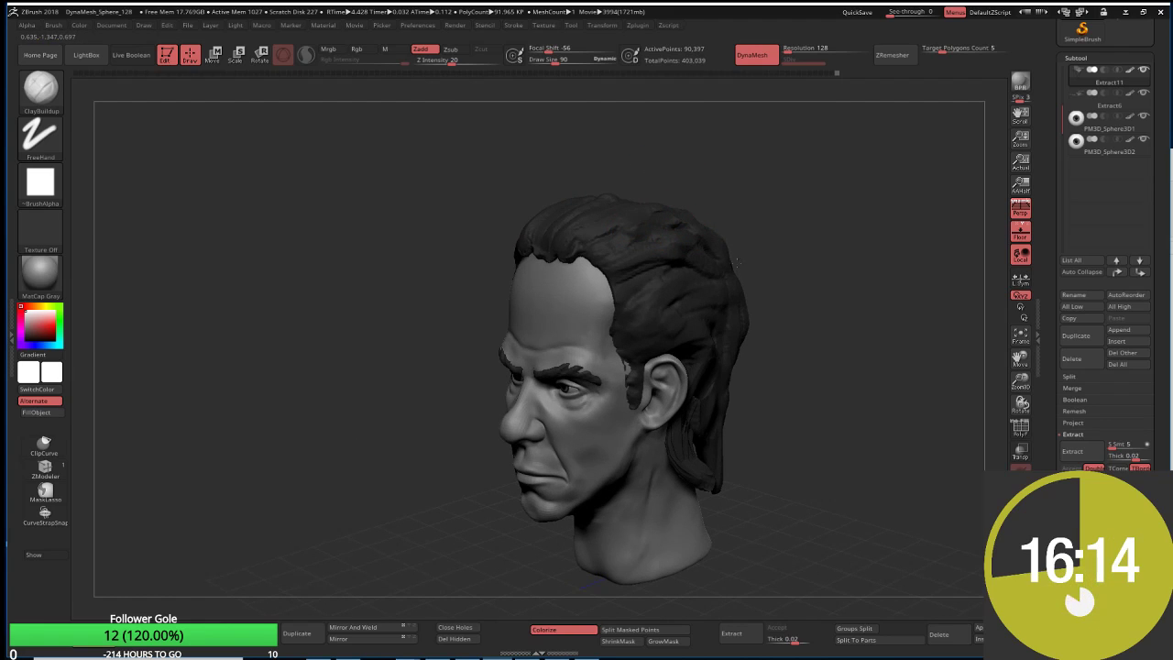
mouse_move(737, 262)
mouse_down()
mouse_move(738, 230)
mouse_move(756, 245)
mouse_move(739, 230)
mouse_up()
Step: With Move Topological at size 251, pull the neck hair strands downward, checking from several angles
text(bmt)
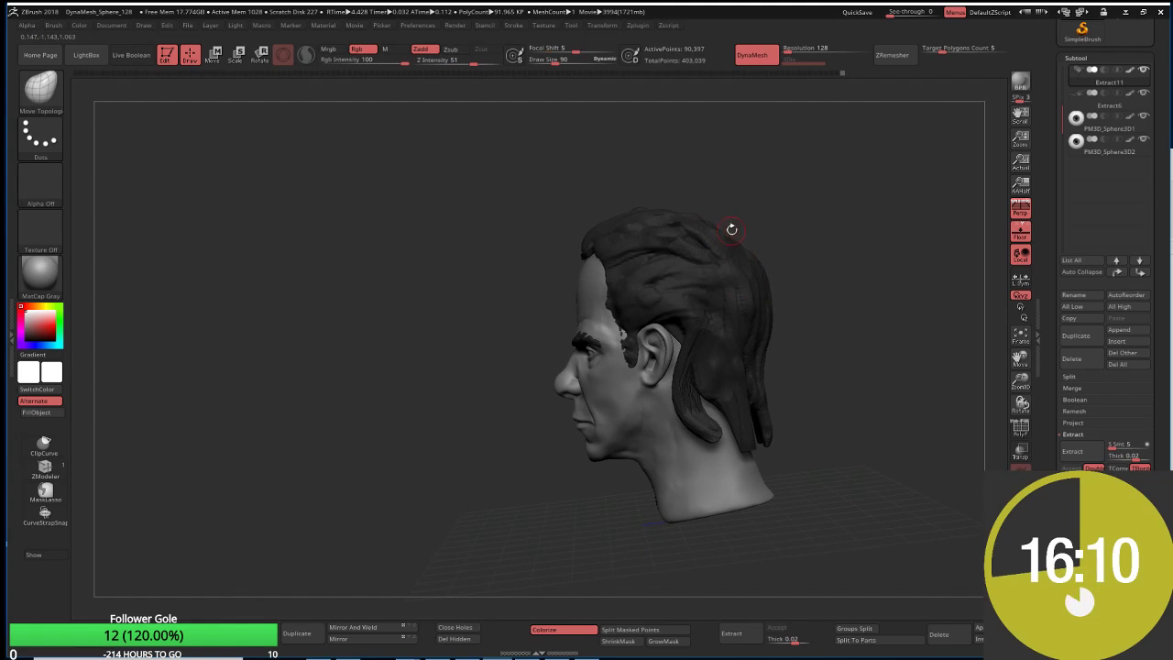
text(s251)
key(Return)
drag(731, 229, 730, 215)
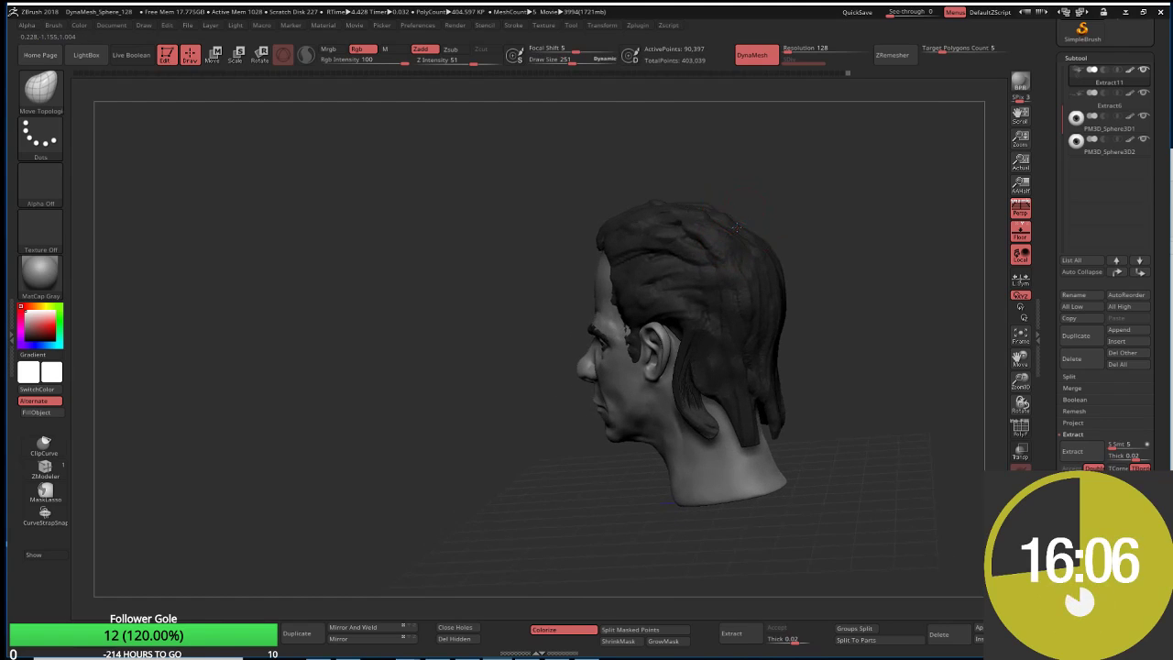
mouse_move(768, 253)
mouse_down()
mouse_move(760, 406)
mouse_move(713, 453)
mouse_up()
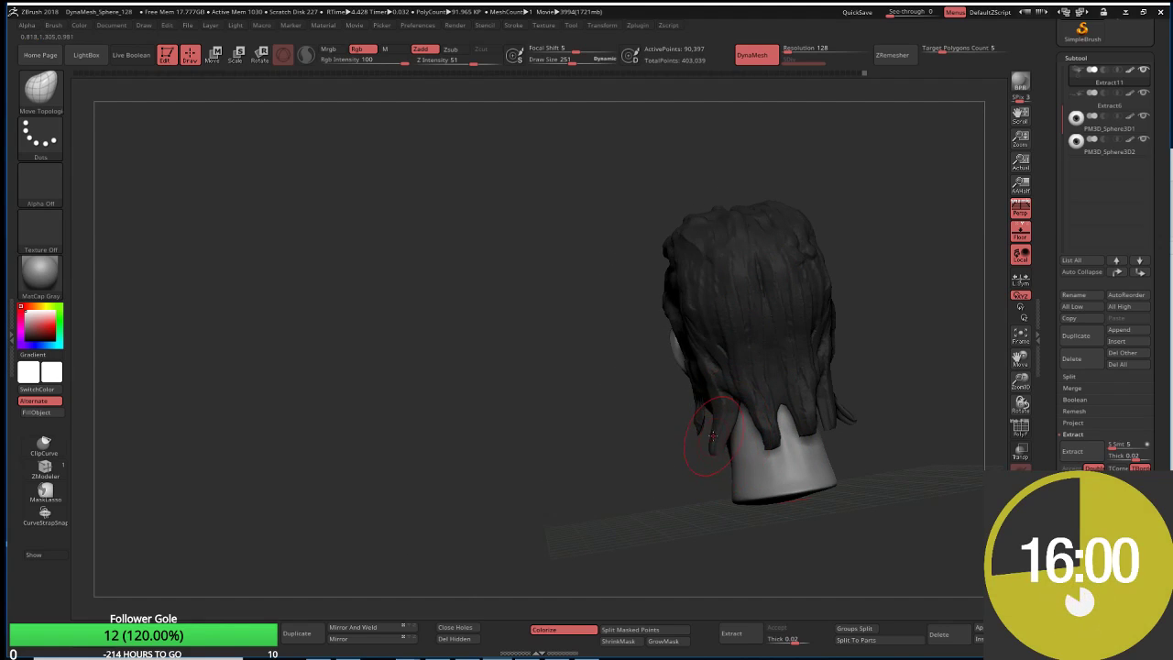
drag(715, 451, 729, 443)
mouse_move(818, 434)
mouse_down()
mouse_move(829, 423)
mouse_move(812, 448)
mouse_move(751, 466)
mouse_up()
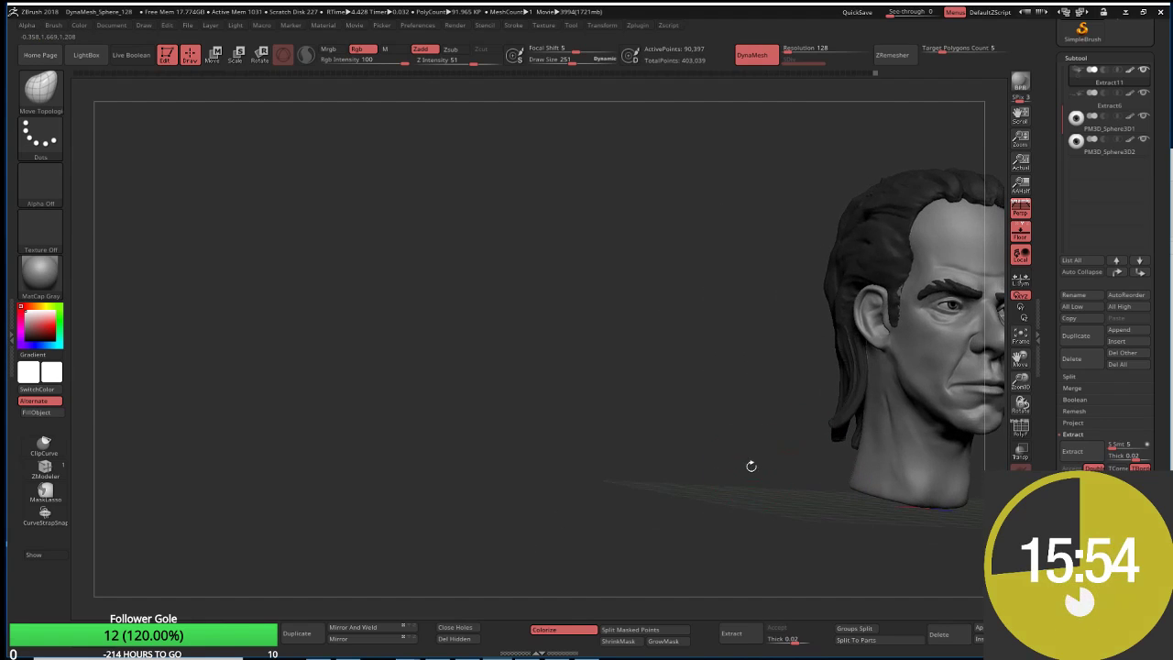
drag(836, 433, 807, 438)
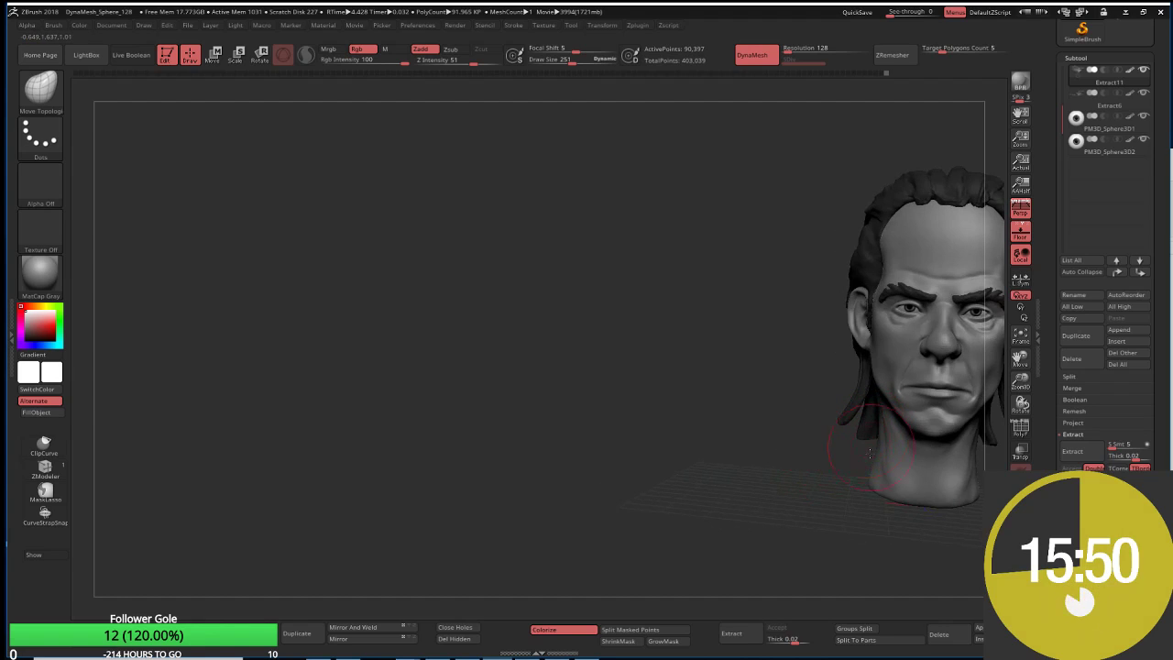
mouse_move(865, 422)
mouse_down()
mouse_move(628, 392)
mouse_move(513, 487)
mouse_up()
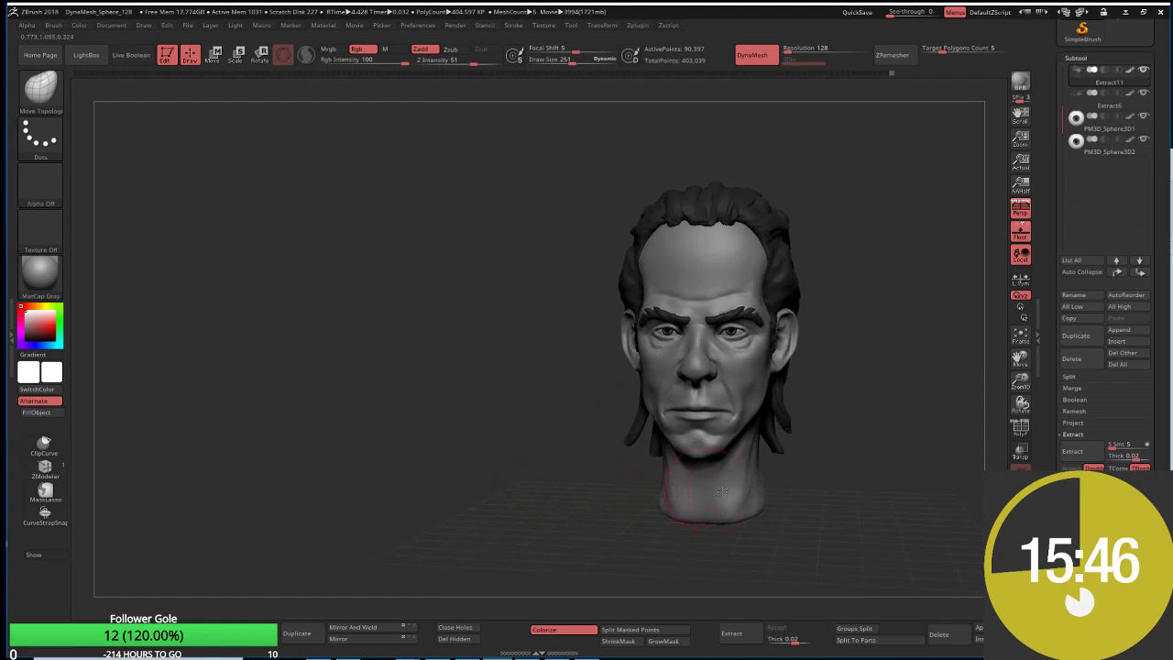
mouse_move(722, 492)
mouse_down()
mouse_move(779, 451)
mouse_move(851, 465)
mouse_up()
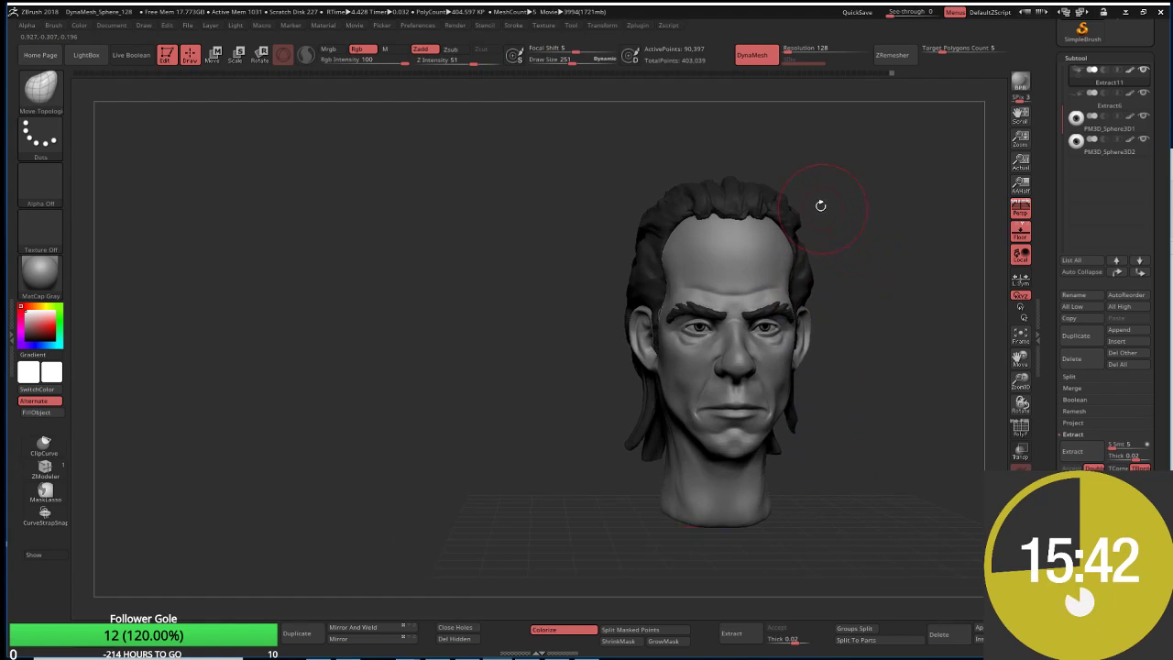
mouse_move(819, 202)
mouse_down()
mouse_move(791, 238)
mouse_move(825, 256)
mouse_move(825, 235)
mouse_move(799, 231)
mouse_up()
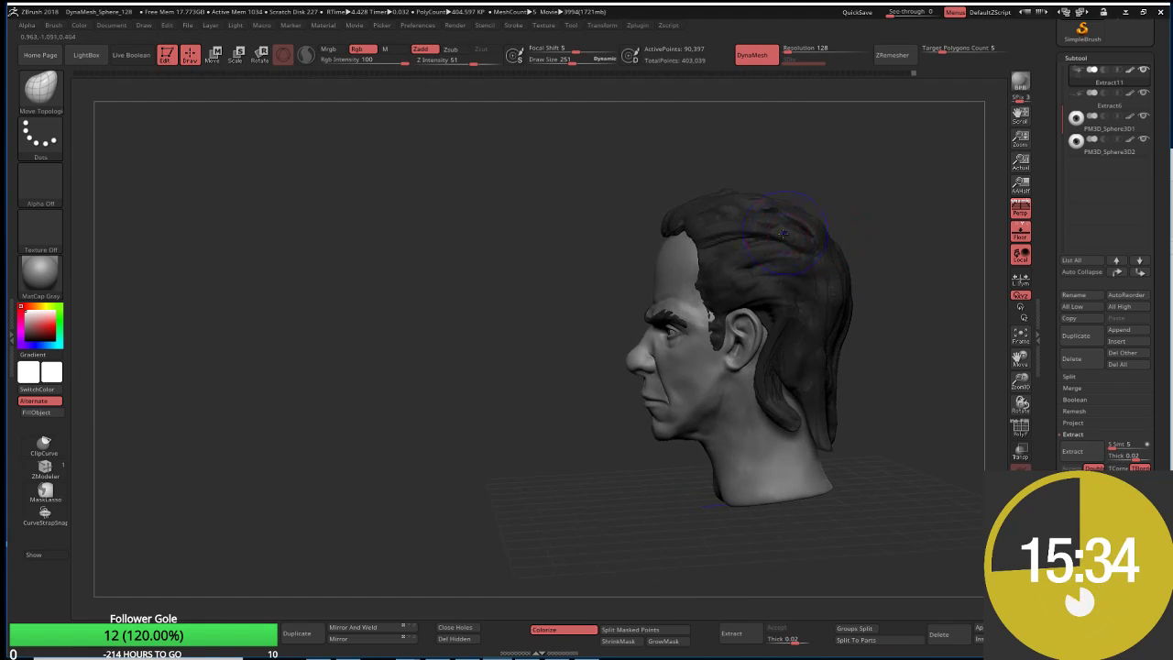
mouse_move(535, 284)
mouse_down()
mouse_move(572, 277)
mouse_move(535, 306)
mouse_move(414, 311)
mouse_move(486, 311)
mouse_up()
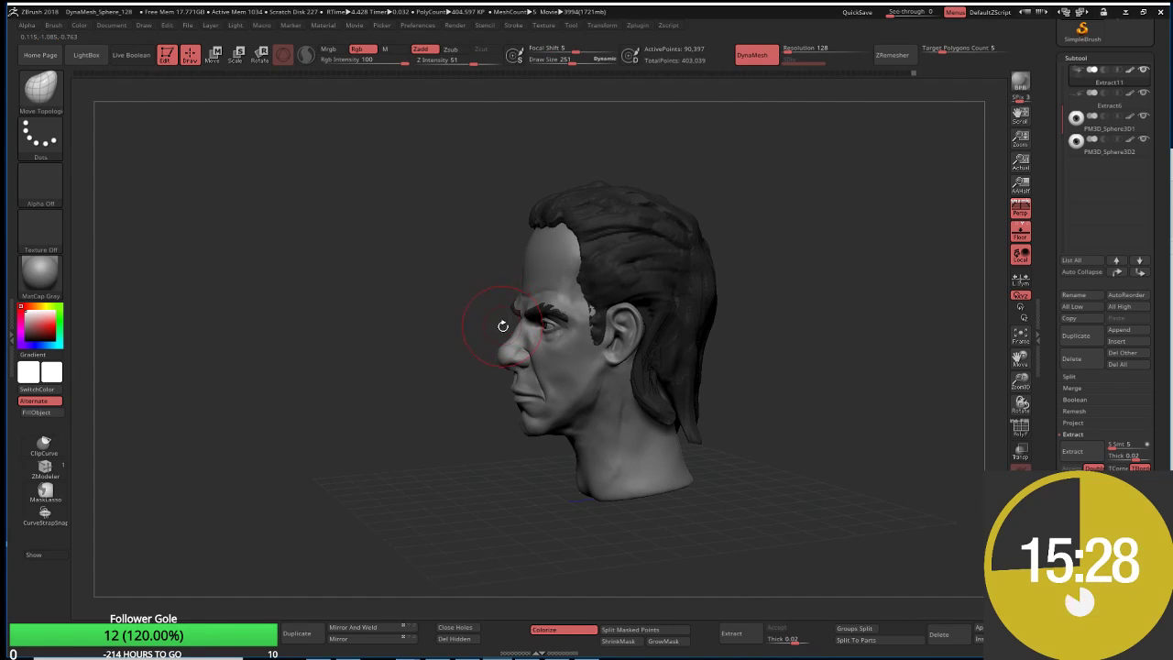
Step: Switch to DamStandard at Draw Size 157 and carve grooves into the back and crown hair strands
key(b)
key(d)
key(s)
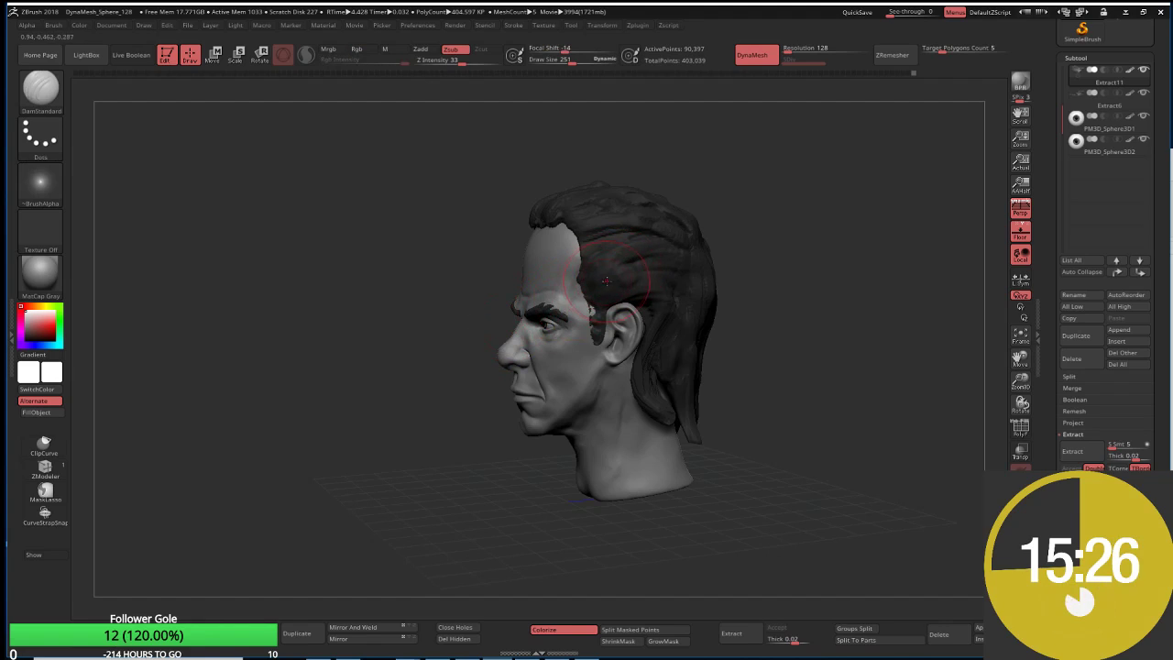
key(s)
mouse_move(605, 280)
mouse_down()
mouse_move(587, 290)
mouse_move(599, 311)
mouse_up()
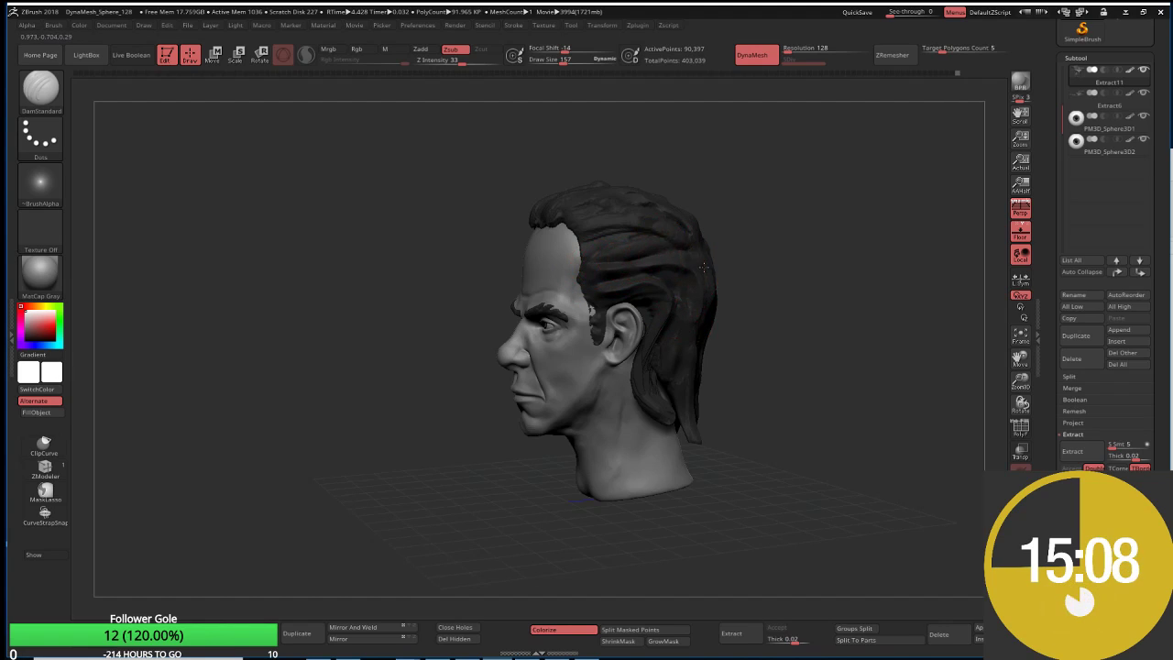
drag(737, 247, 675, 247)
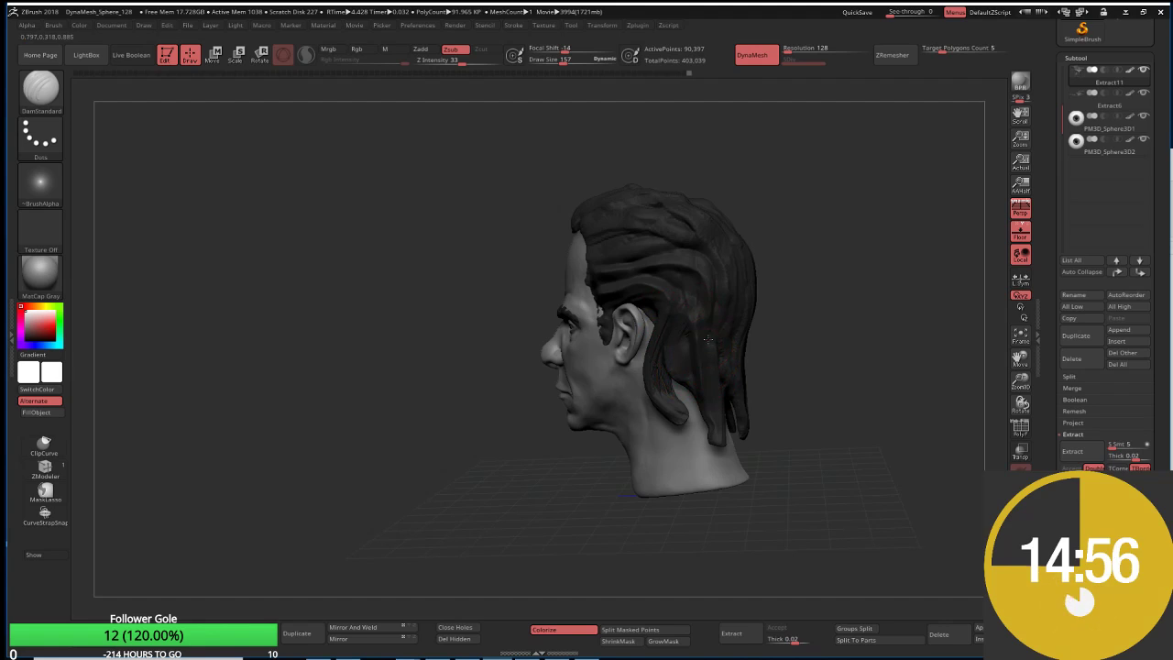
drag(807, 292, 715, 311)
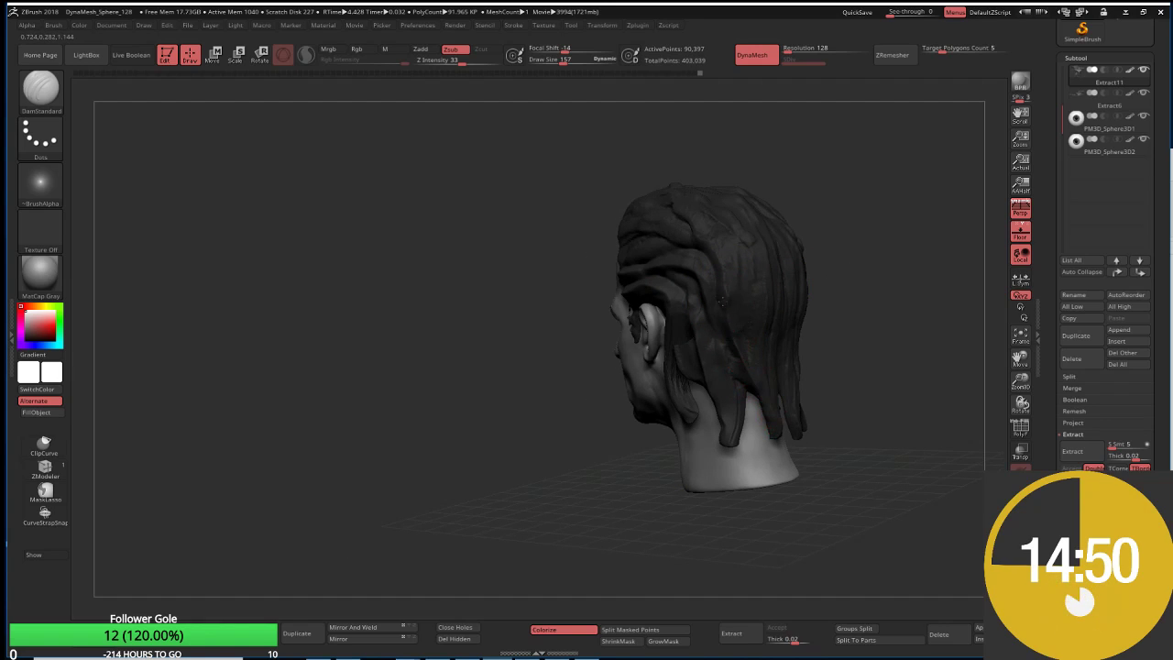
mouse_move(716, 263)
mouse_down()
mouse_move(688, 228)
mouse_move(630, 210)
mouse_up()
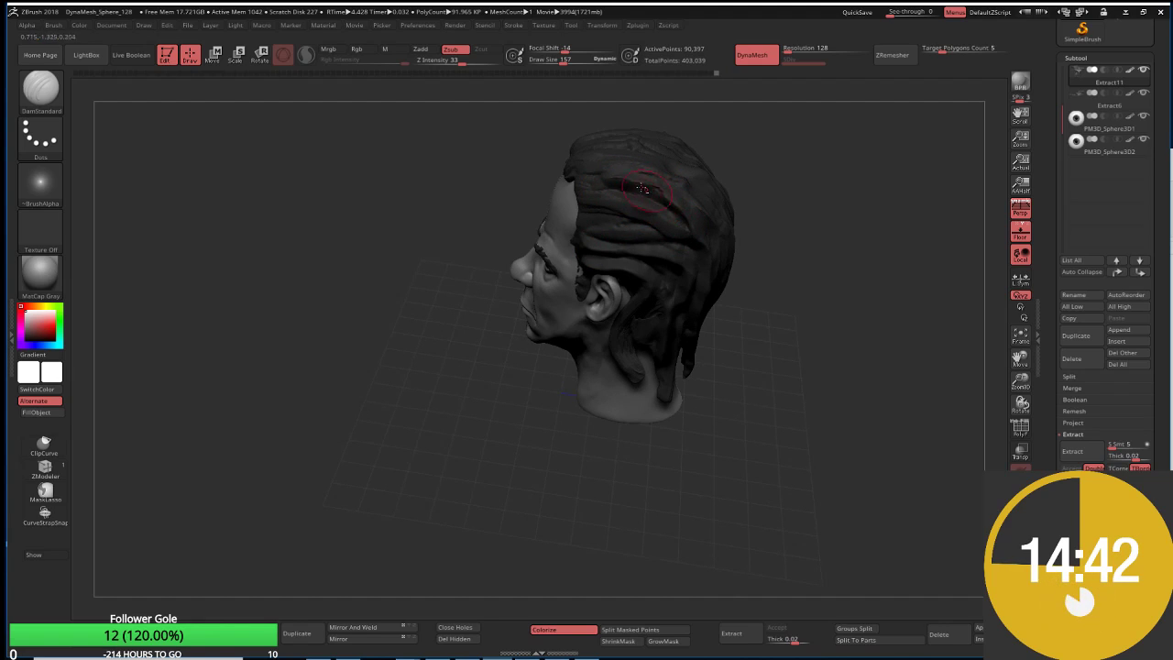
right_drag(655, 189, 653, 162)
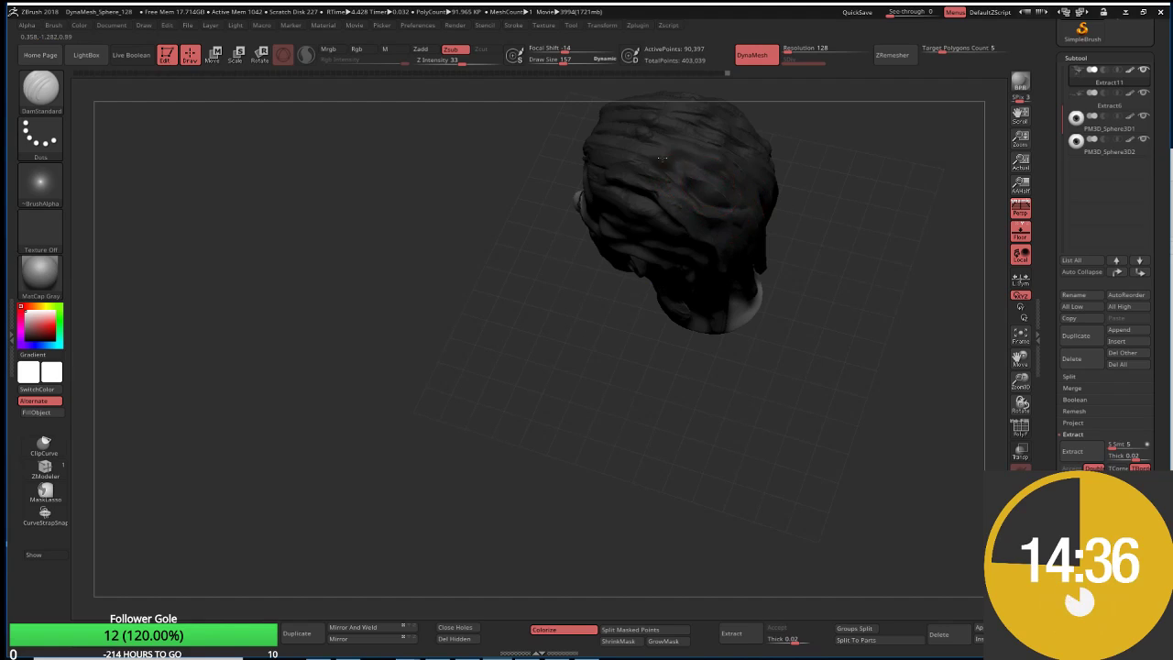
mouse_move(825, 157)
mouse_down()
mouse_move(724, 250)
mouse_move(642, 264)
mouse_up()
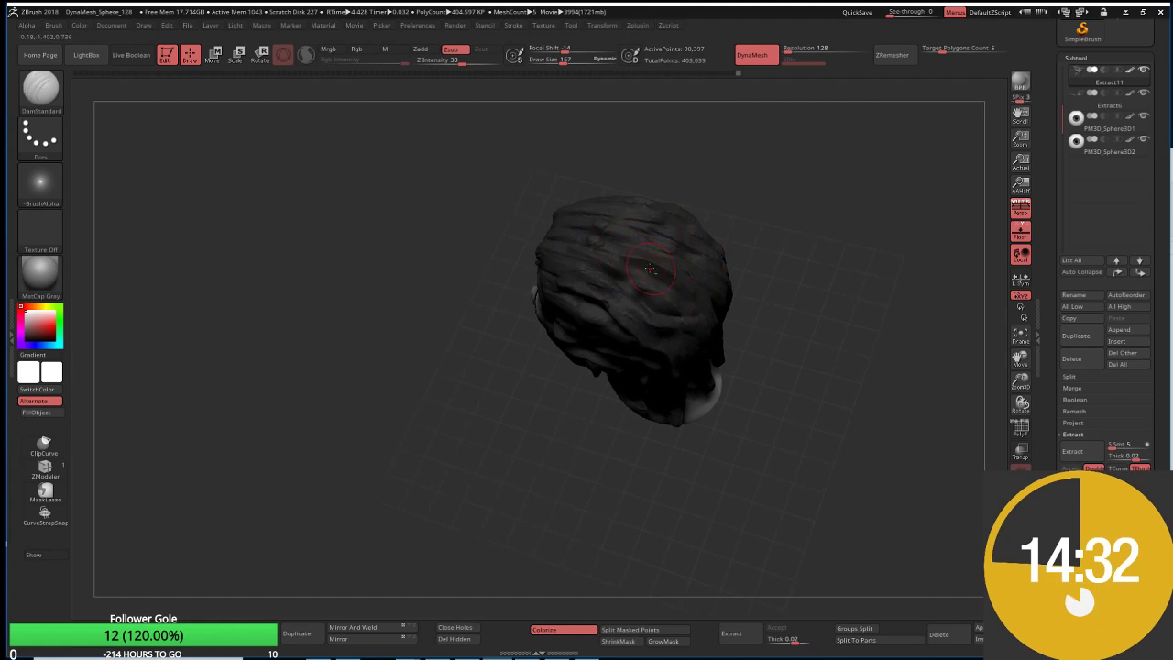
Step: Inspect the carved hair from the side, underneath, back and front
drag(731, 335, 729, 310)
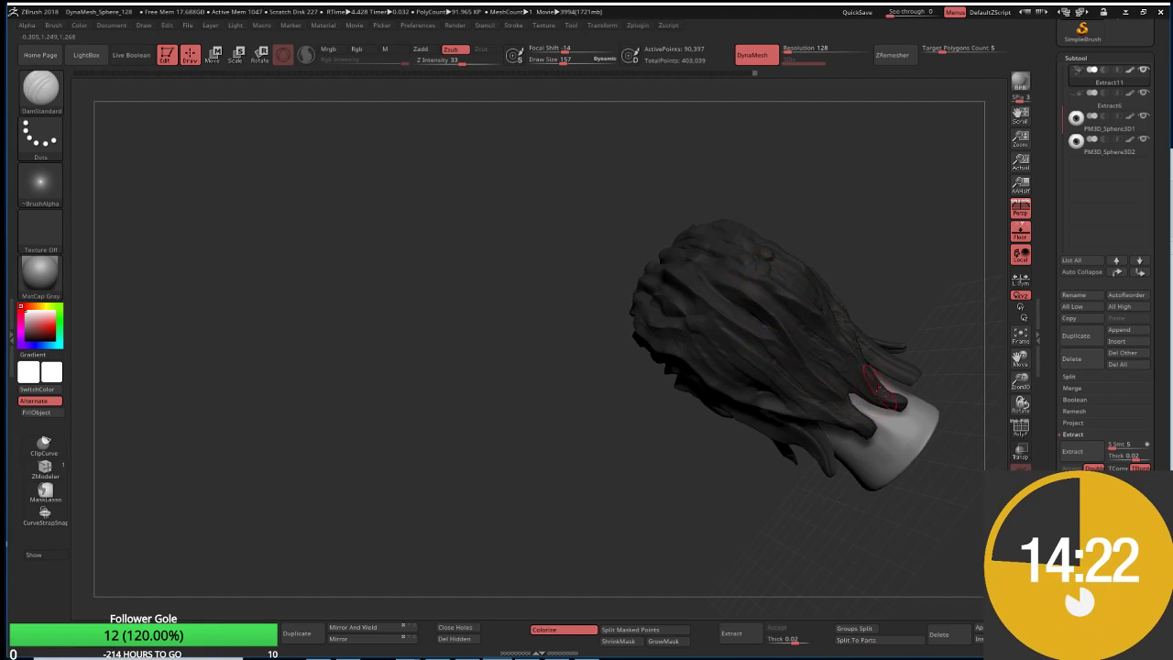
drag(864, 231, 846, 280)
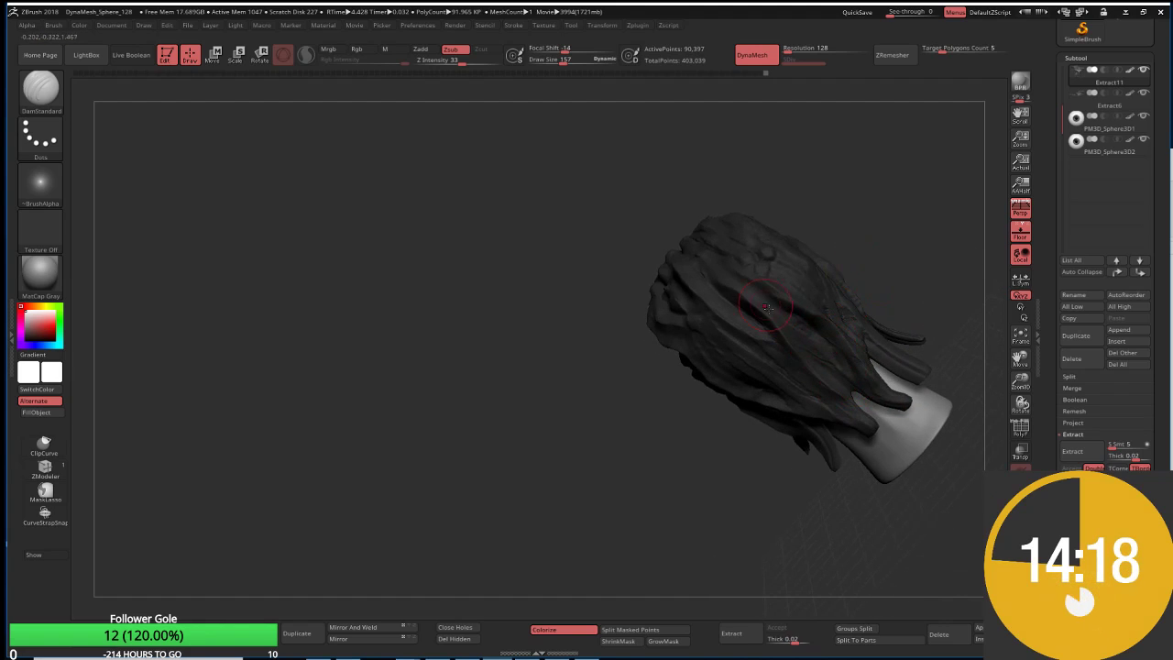
drag(879, 209, 870, 235)
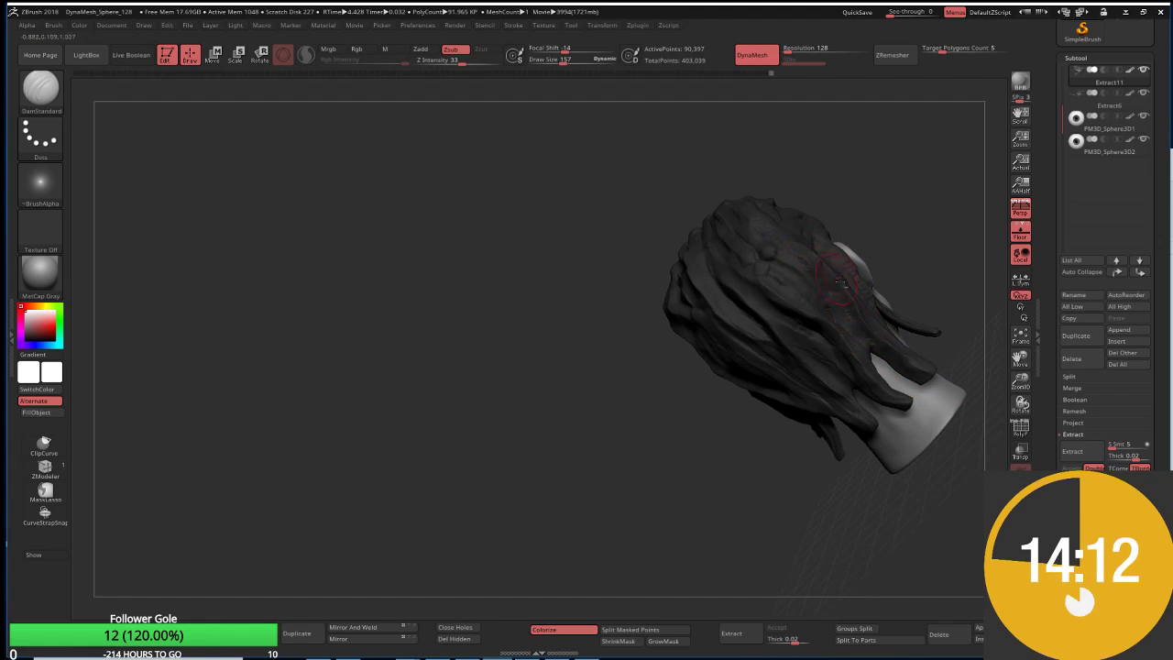
drag(771, 165, 826, 307)
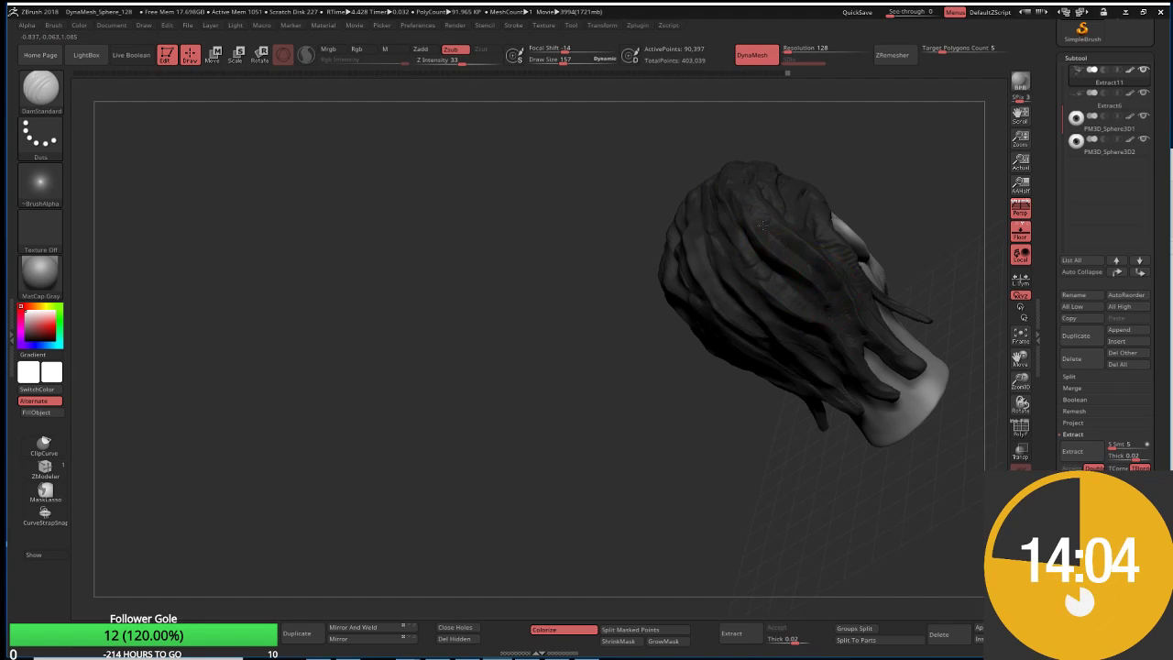
mouse_move(812, 143)
mouse_down()
mouse_move(635, 291)
mouse_move(702, 302)
mouse_up()
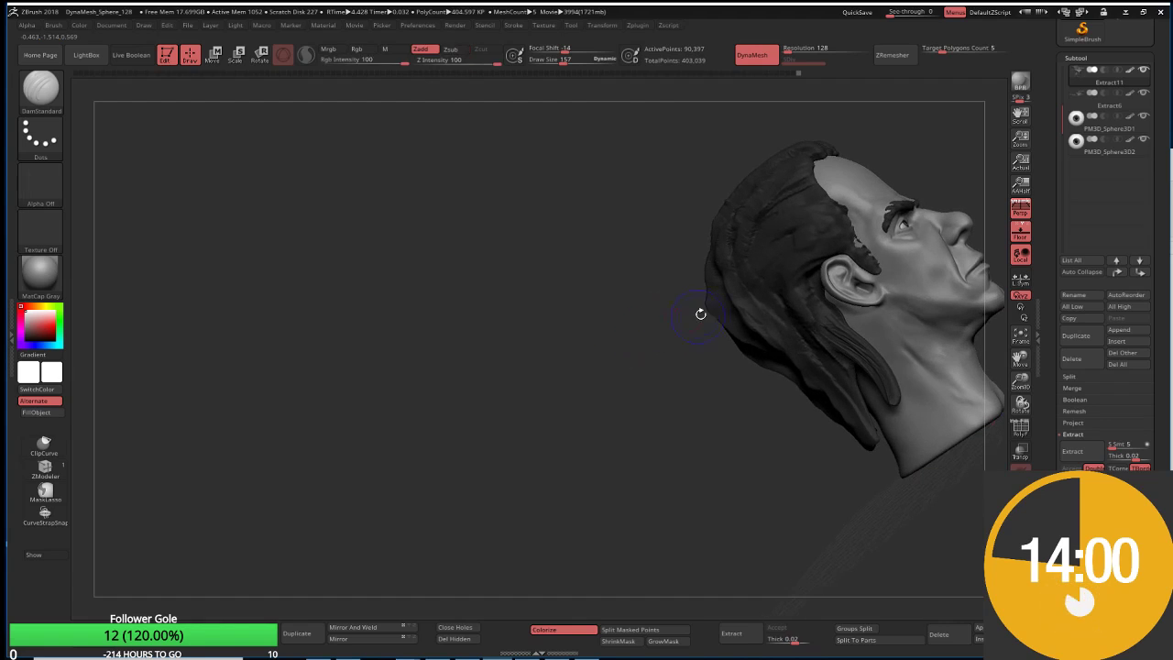
key(shift)
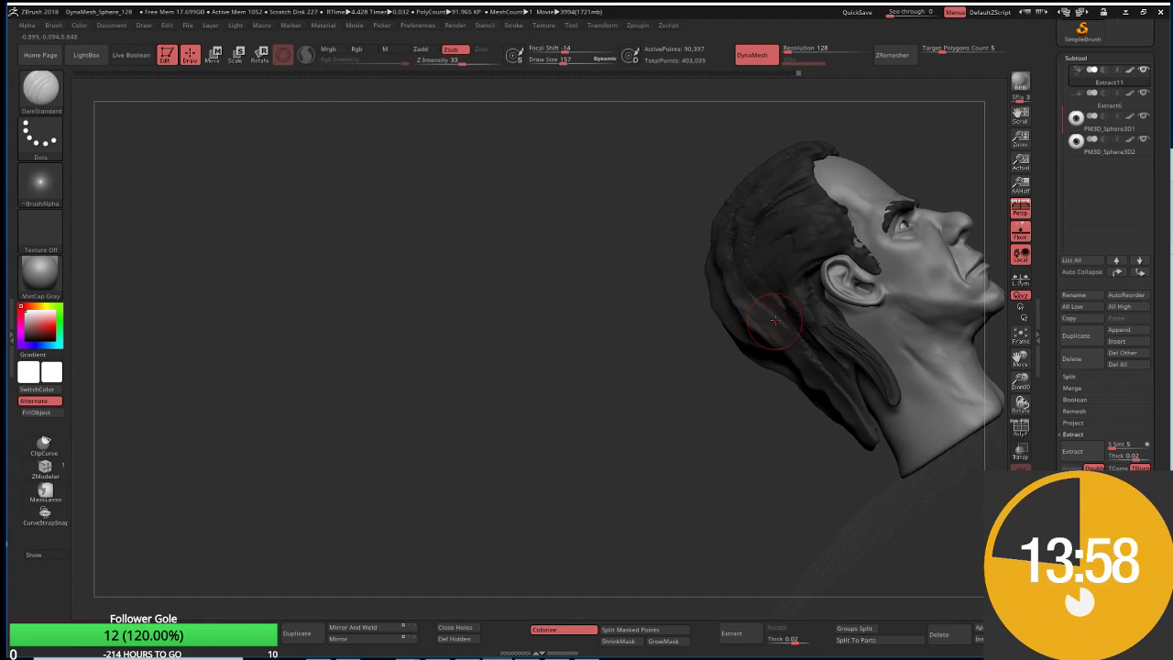
drag(654, 299, 755, 275)
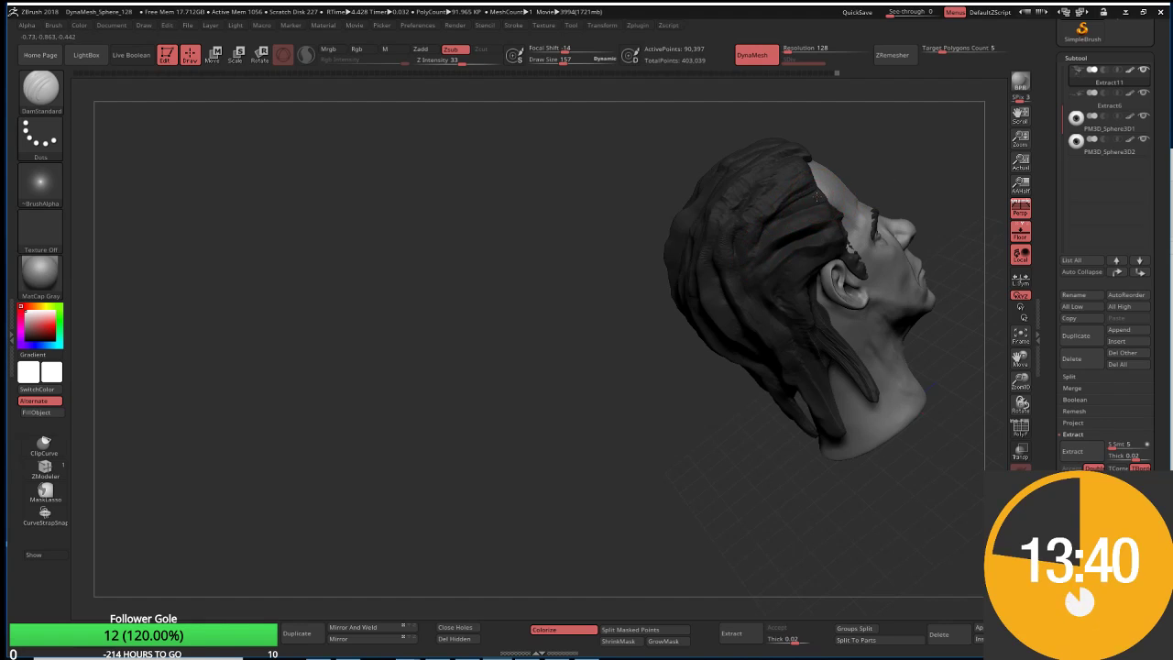
mouse_move(849, 179)
shift+right_down()
mouse_move(705, 275)
mouse_move(681, 269)
mouse_move(754, 229)
shift+right_up()
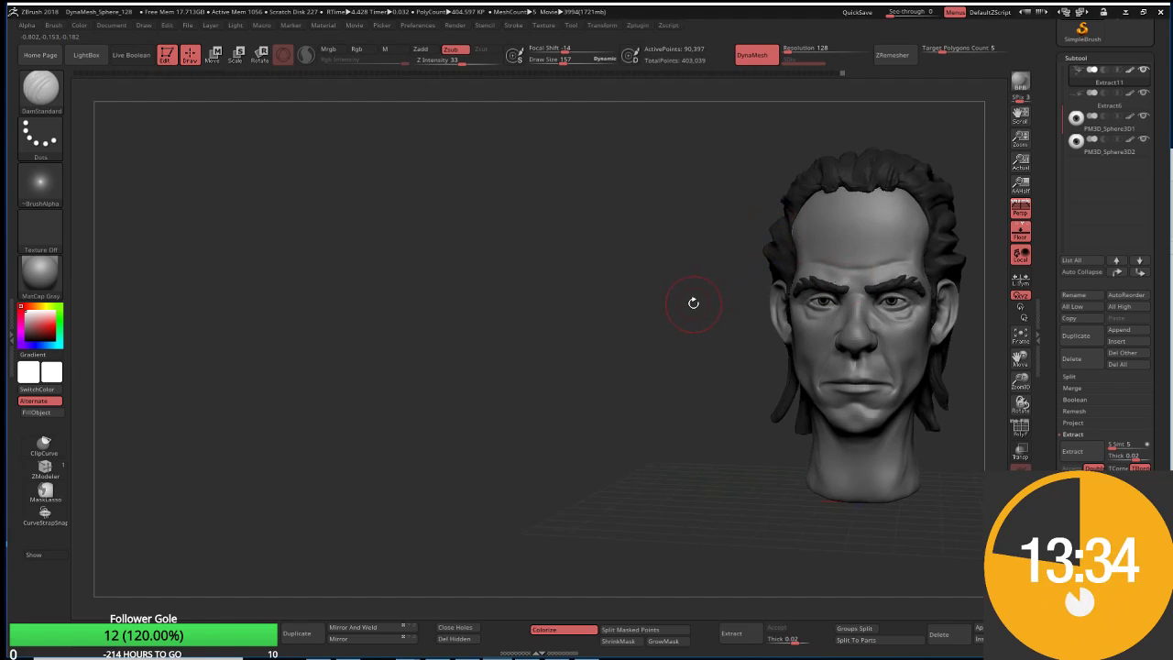
key(shift)
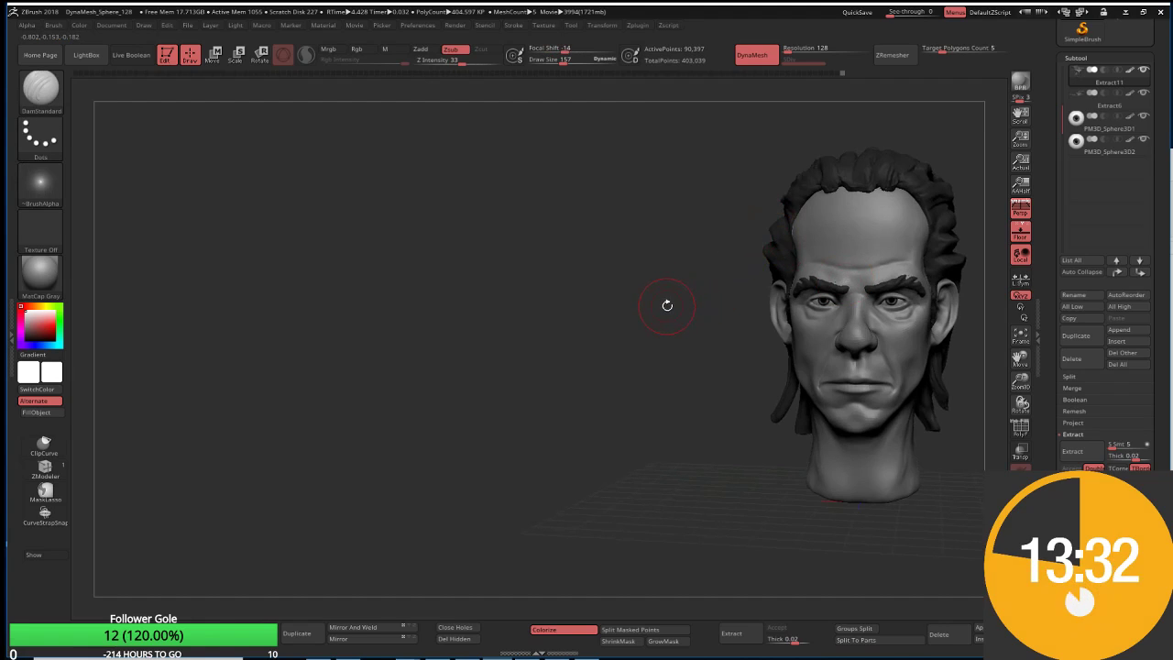
Step: Switch brushes to Inflat and then to Flatten
key(b)
key(i)
key(n)
key(b)
key(f)
key(l)
drag(683, 324, 650, 324)
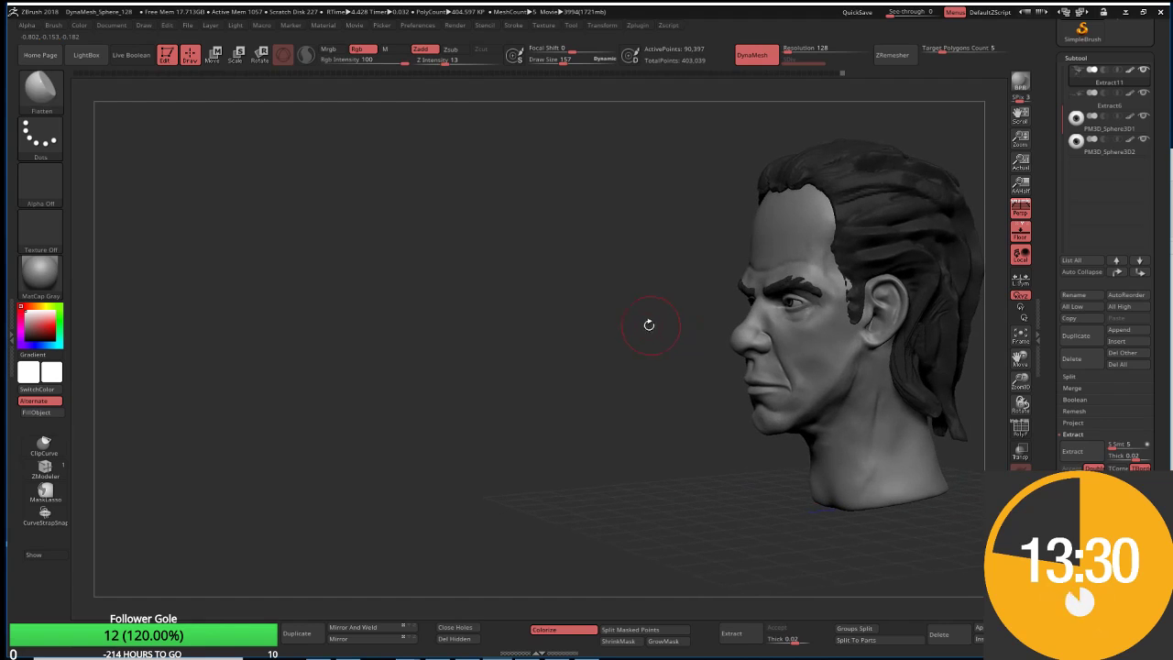
shift+drag(871, 257, 852, 256)
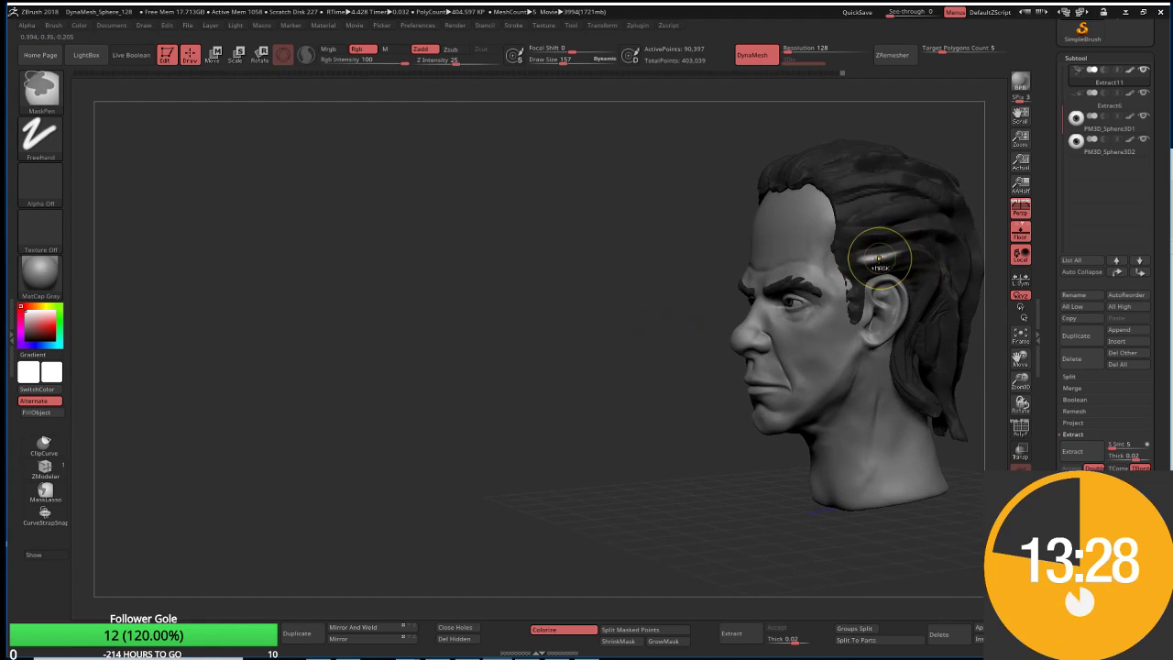
alt+drag(776, 264, 495, 272)
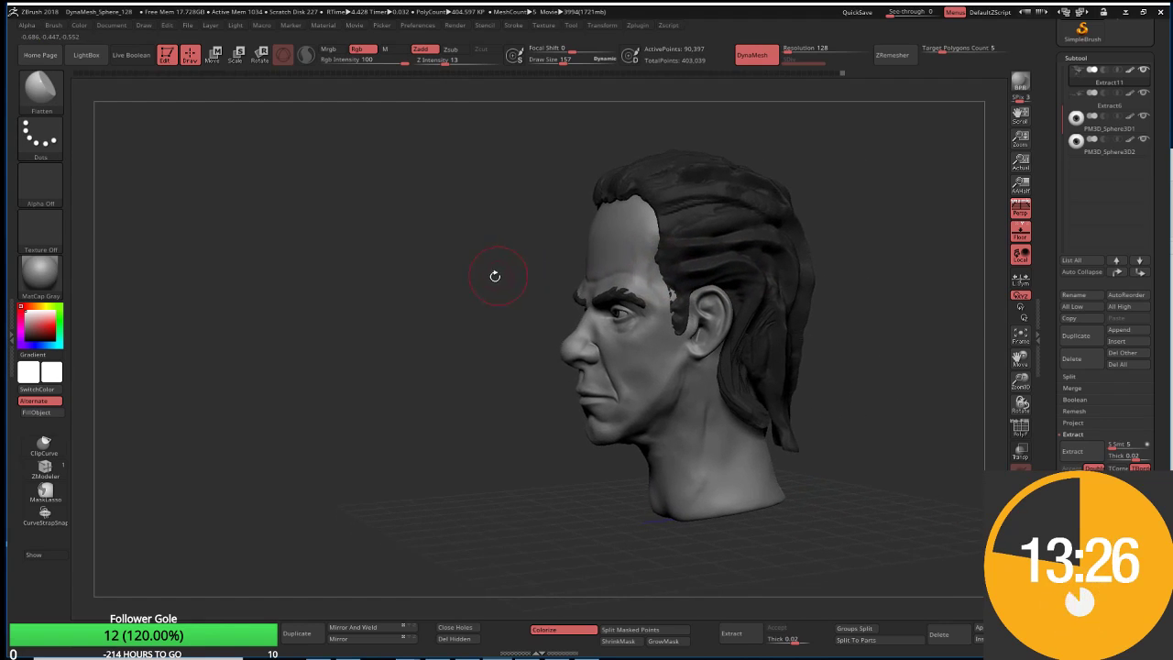
click(360, 50)
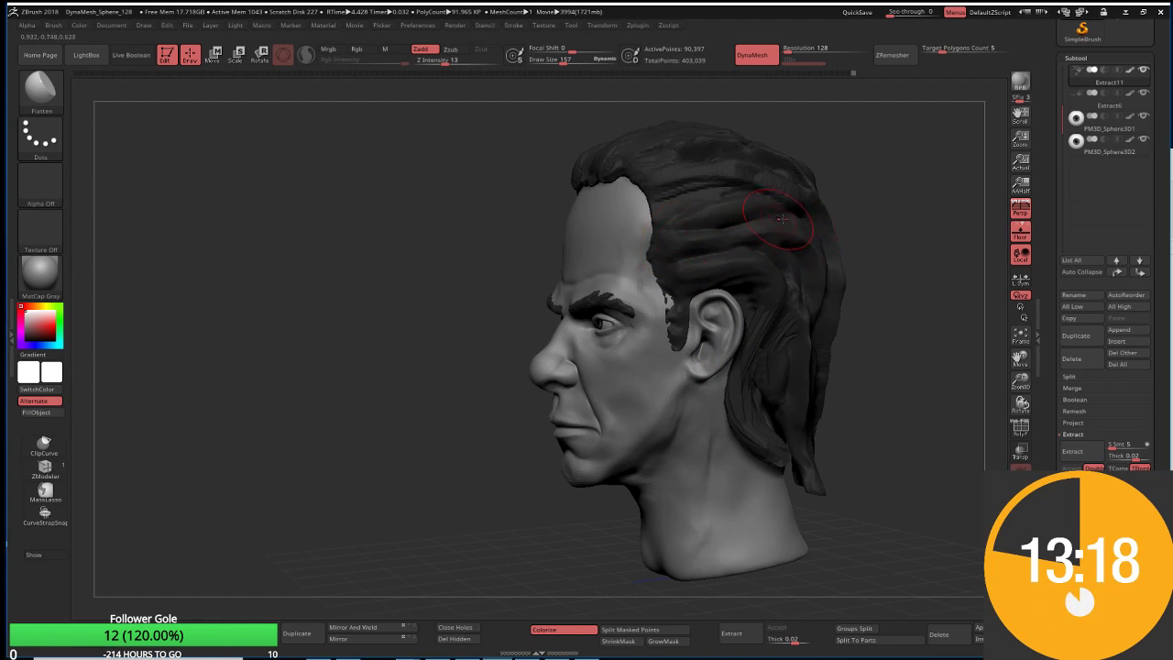
mouse_move(903, 196)
mouse_down()
mouse_move(831, 202)
mouse_move(859, 256)
mouse_up()
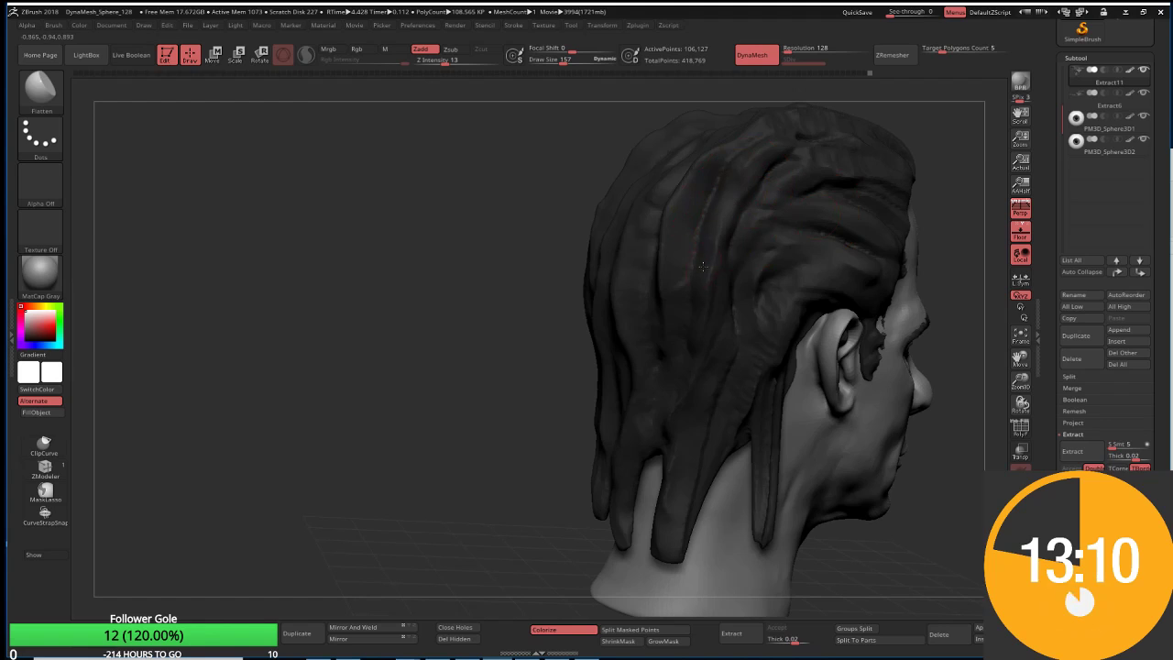
drag(458, 298, 616, 319)
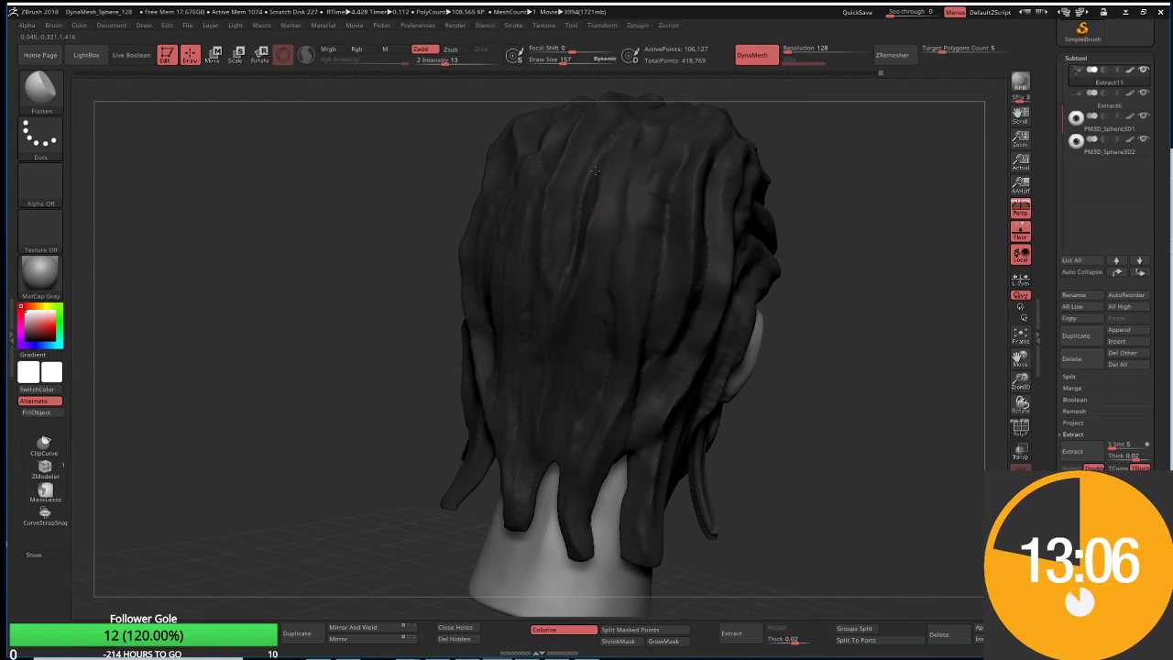
drag(418, 267, 487, 375)
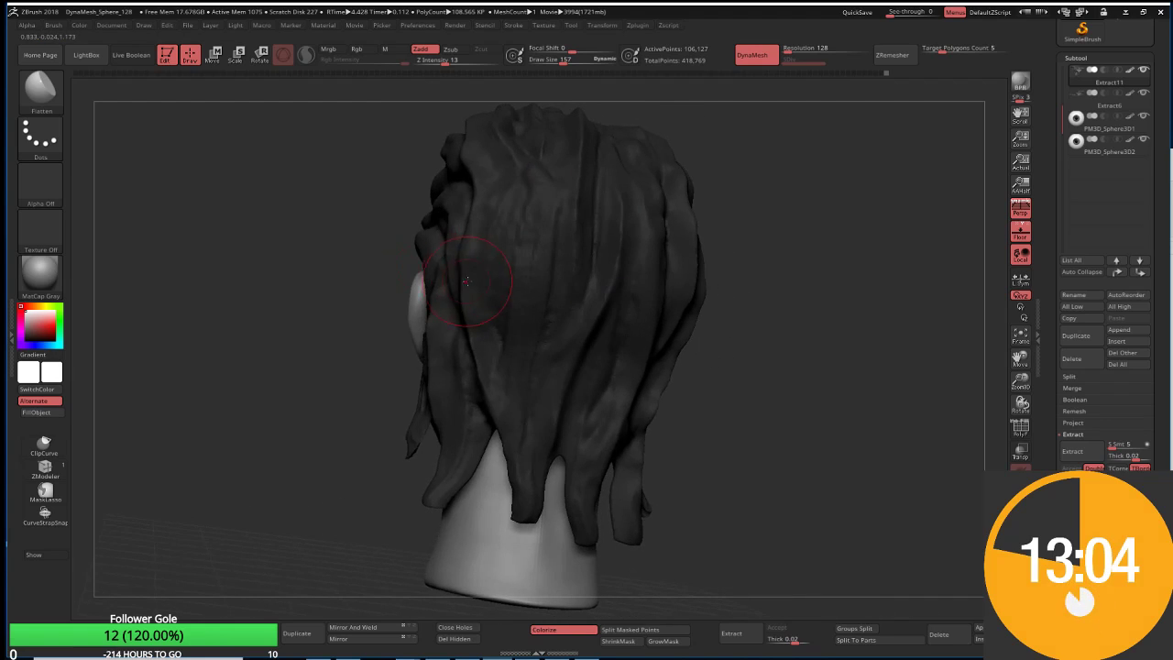
drag(440, 321, 329, 238)
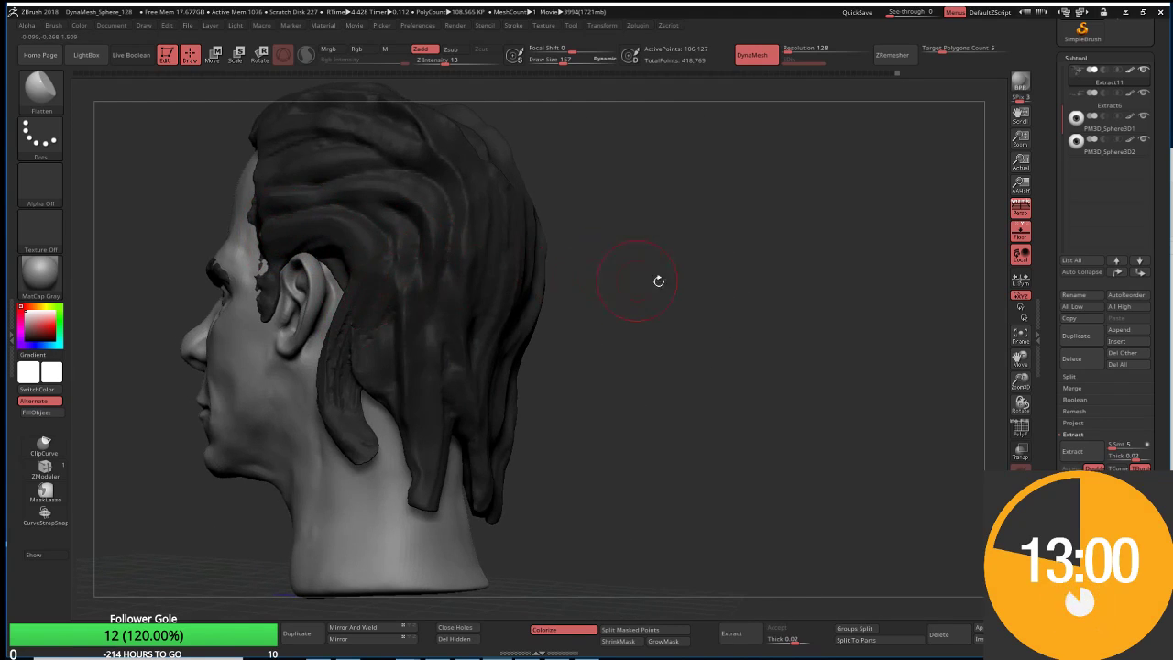
mouse_move(658, 280)
shift+mouse_down()
mouse_move(662, 322)
mouse_move(737, 284)
mouse_move(763, 238)
shift+mouse_up()
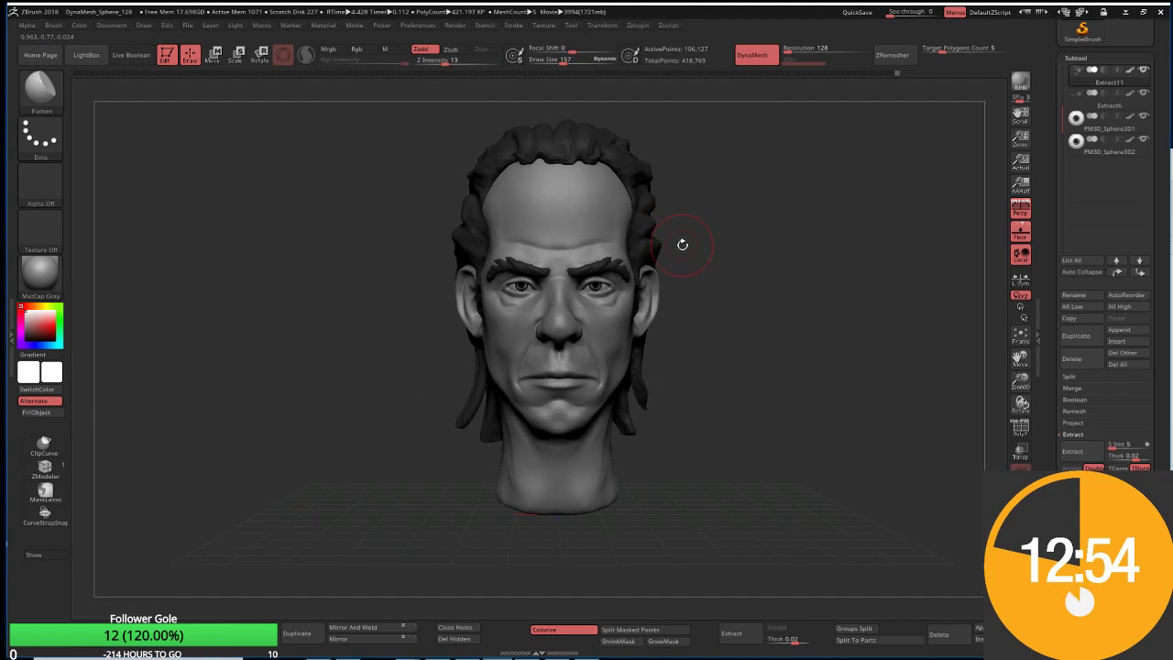
alt+click(583, 225)
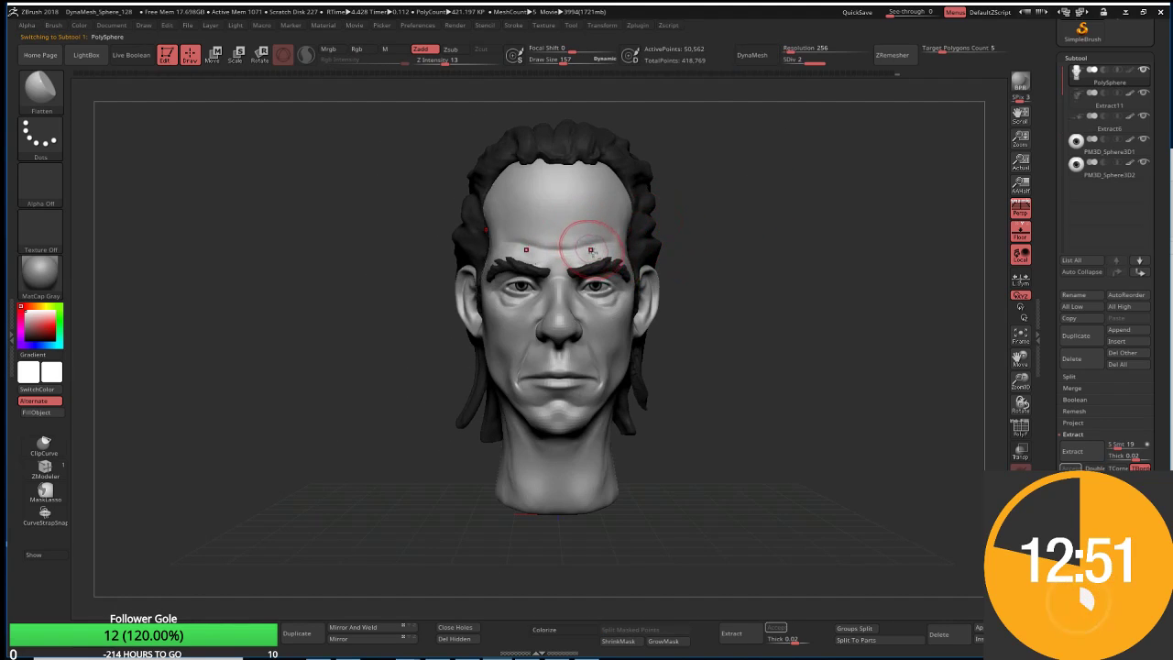
Step: Reselect the hair, set Move Topological to about 281, and push the hair edge on the right side
alt+click(667, 244)
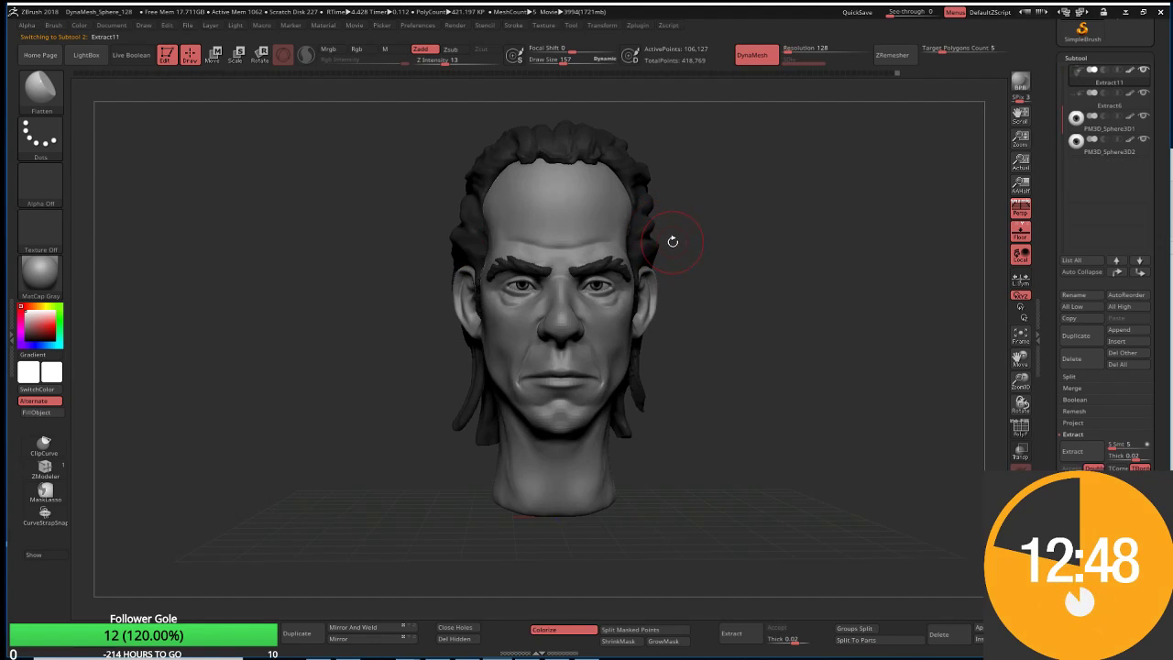
key(b)
key(m)
key(t)
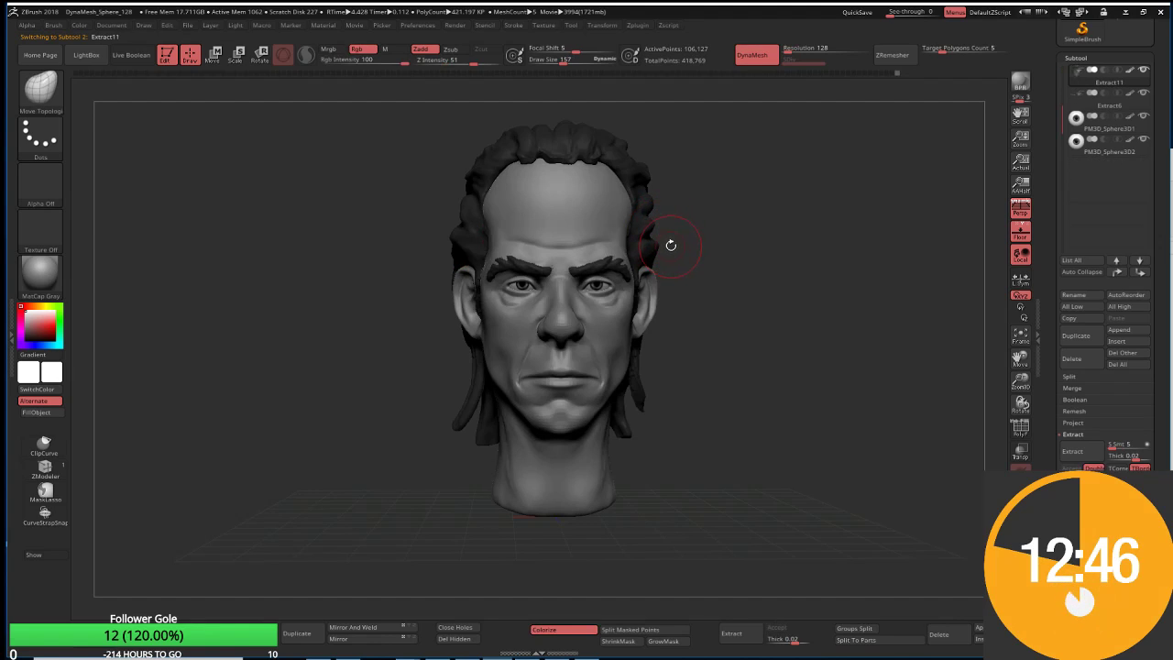
key(s)
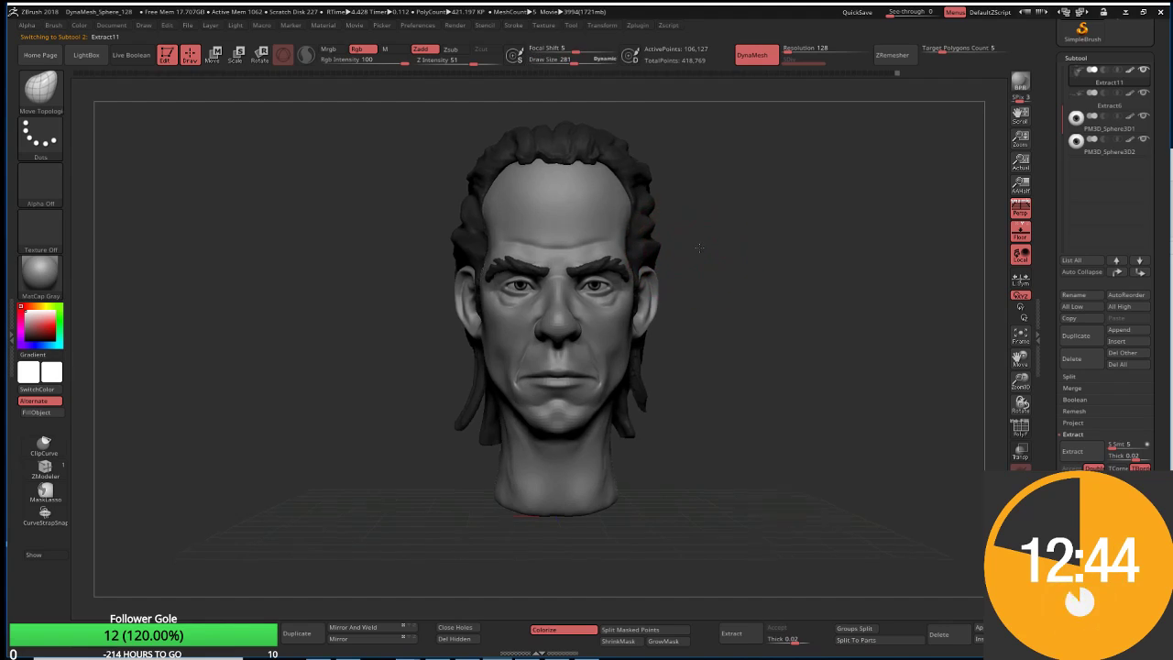
drag(680, 245, 655, 261)
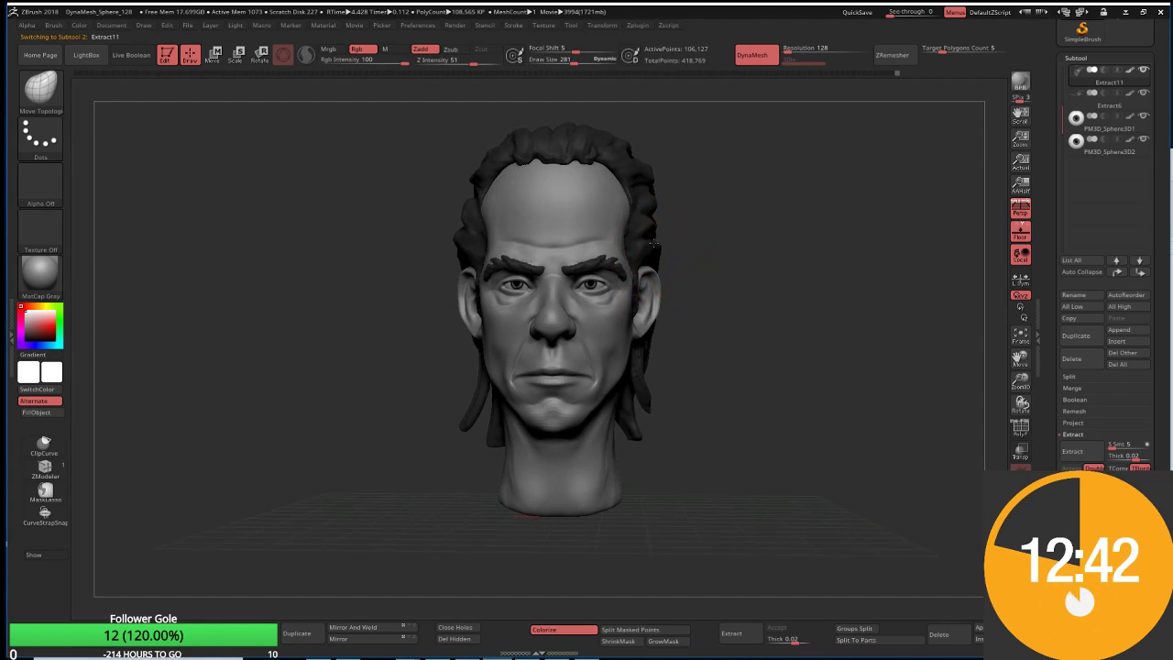
drag(667, 247, 669, 293)
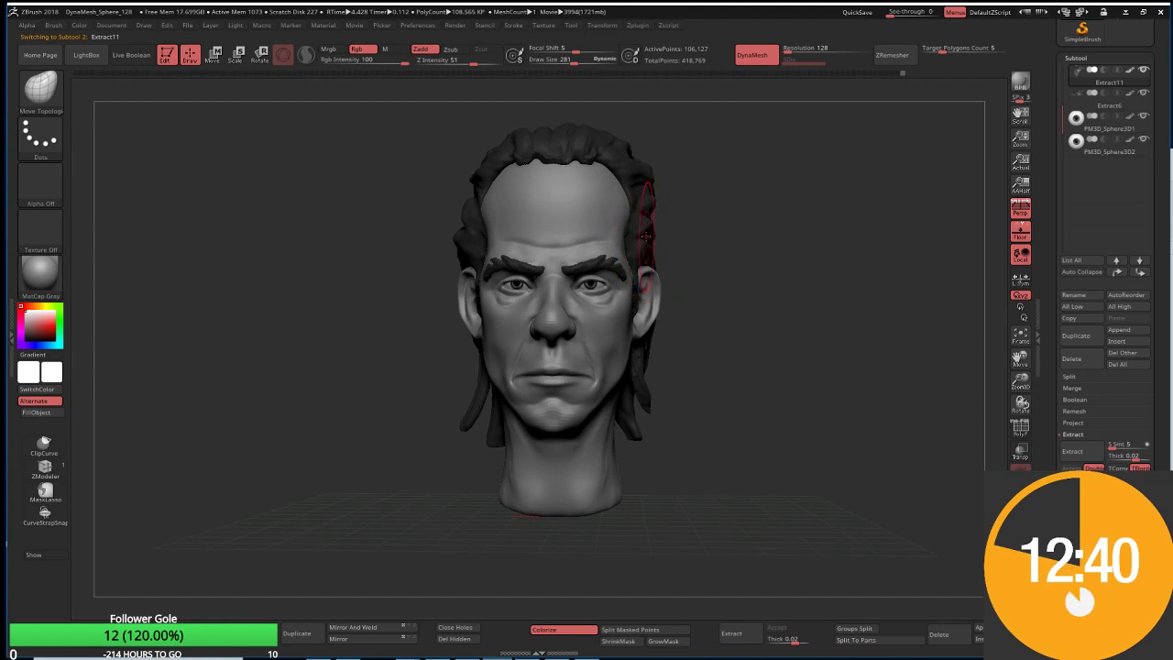
Step: Enlarge the brush to 603 while inspecting the hair from profile and rear three-quarter views
drag(652, 231, 669, 275)
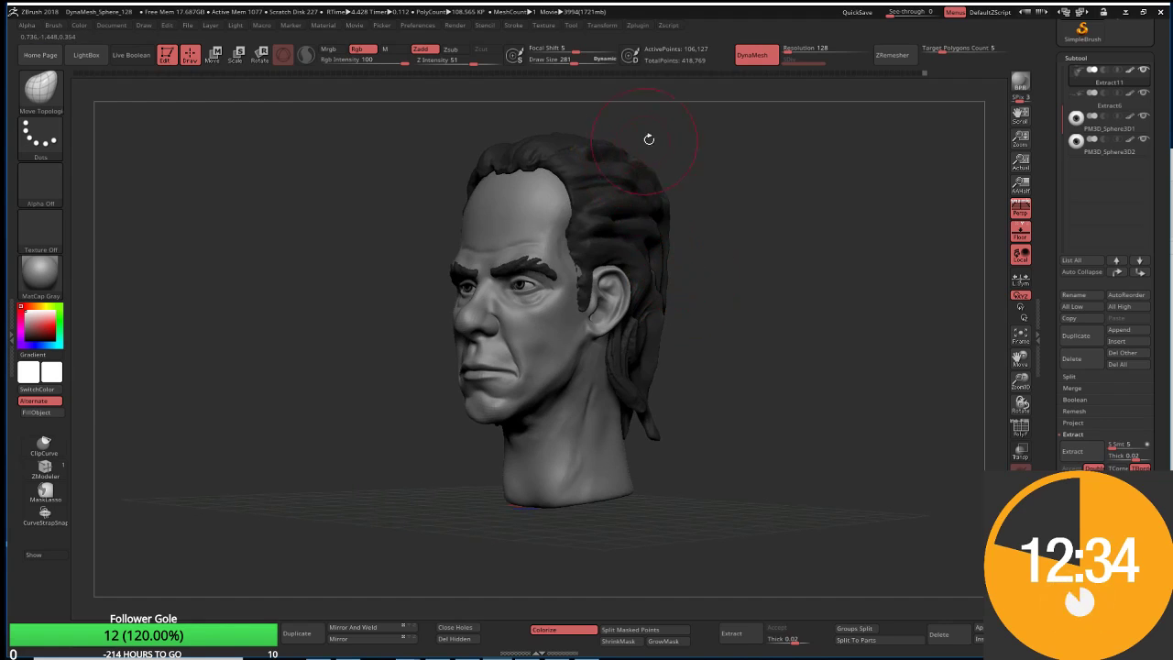
mouse_move(649, 138)
mouse_down()
mouse_move(628, 144)
mouse_move(698, 164)
mouse_up()
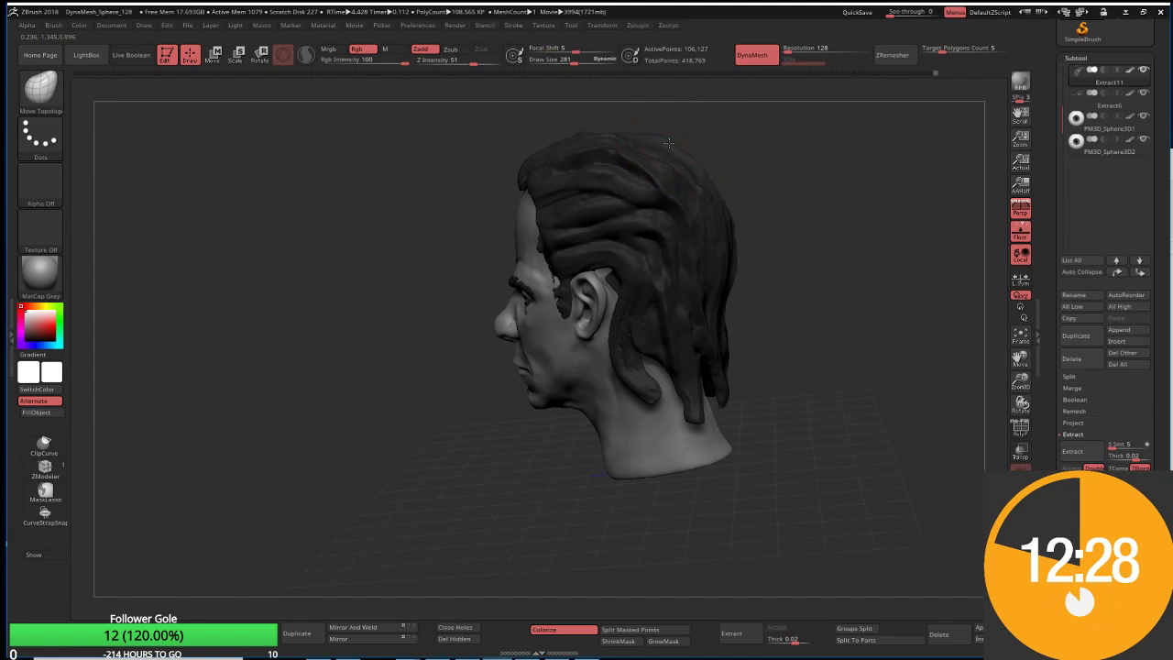
drag(661, 149, 724, 159)
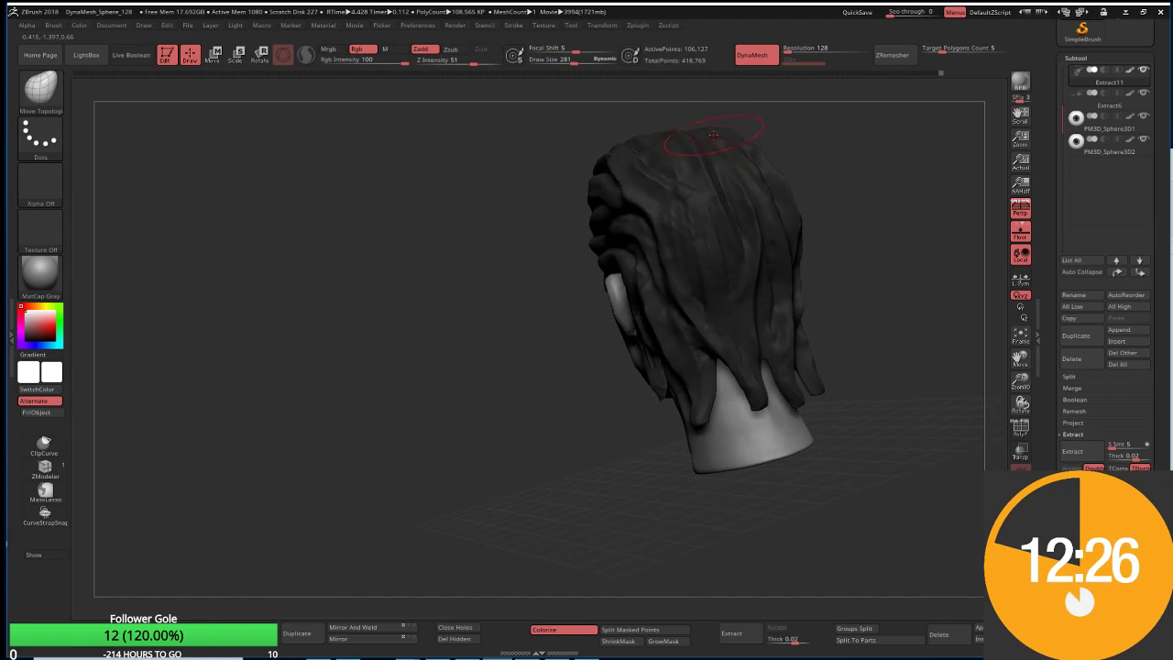
mouse_move(801, 165)
mouse_down()
mouse_move(712, 249)
mouse_move(530, 268)
mouse_up()
key(s)
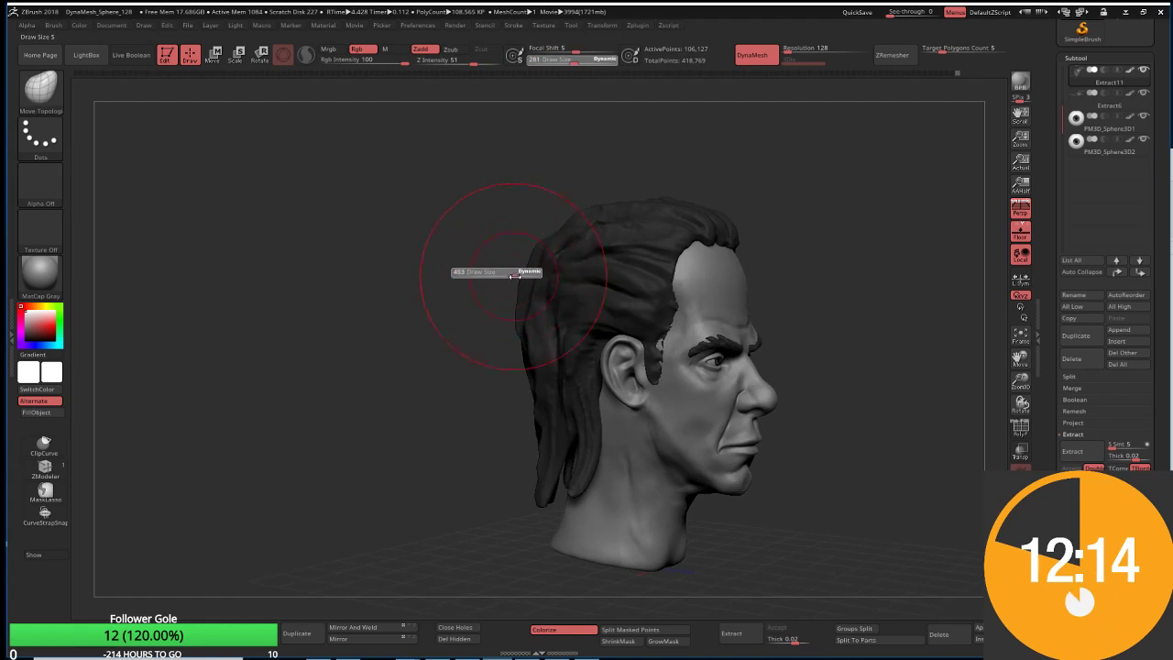
mouse_move(447, 308)
mouse_down()
mouse_move(510, 312)
mouse_move(496, 354)
mouse_up()
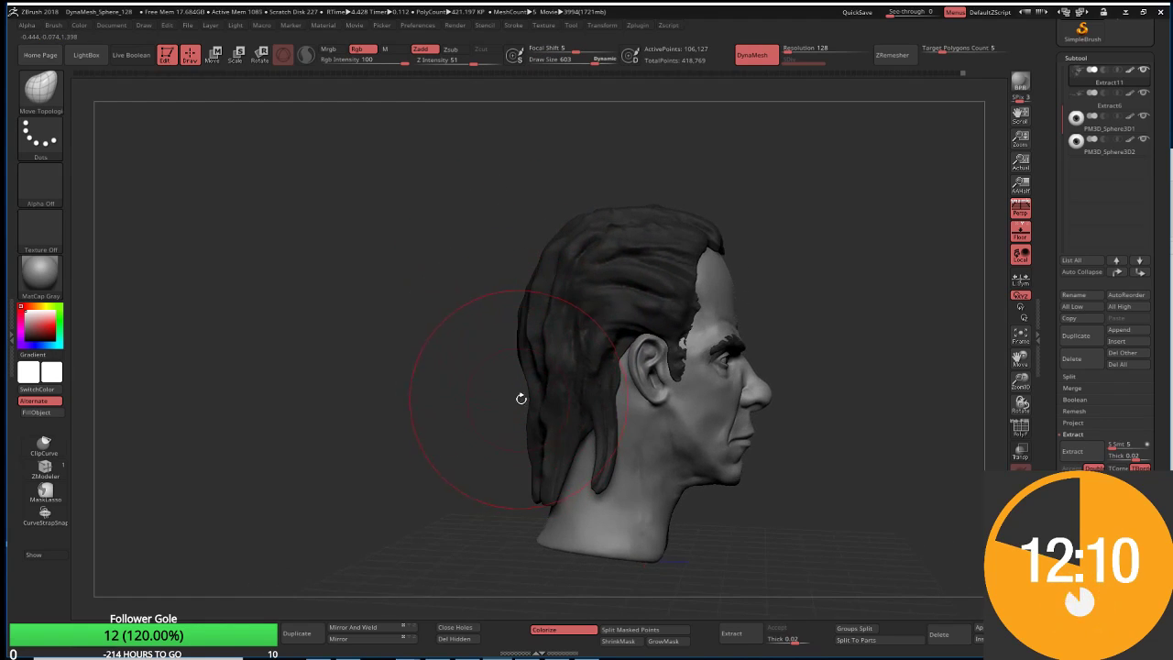
drag(520, 398, 516, 421)
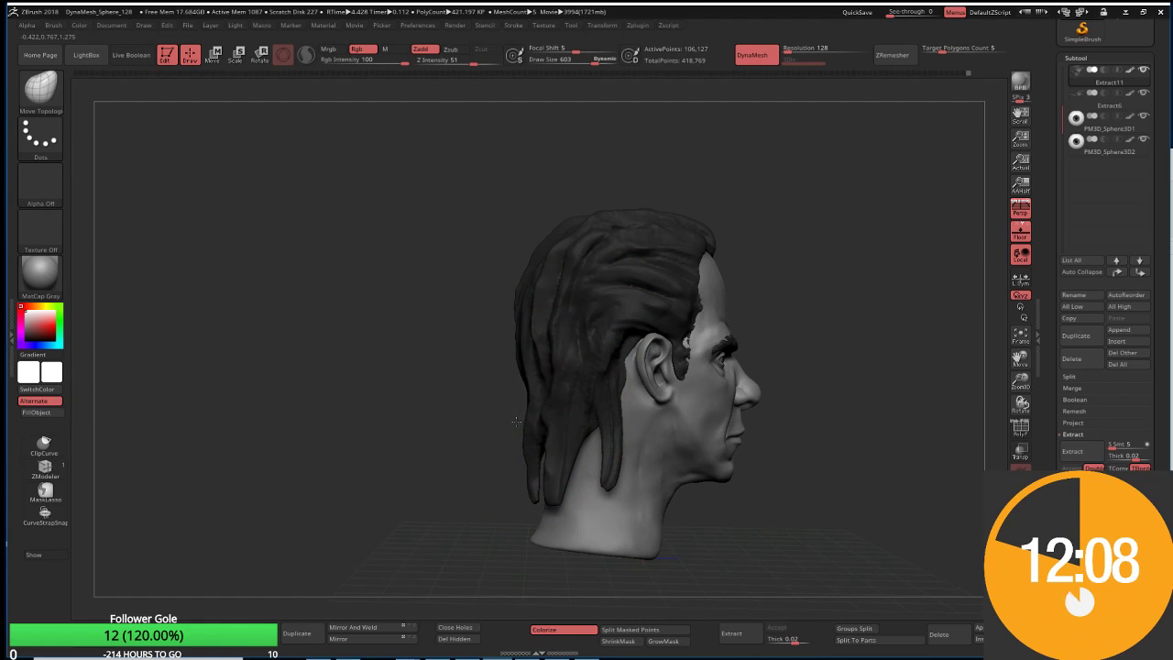
mouse_move(510, 471)
mouse_down()
mouse_move(477, 460)
mouse_move(524, 327)
mouse_up()
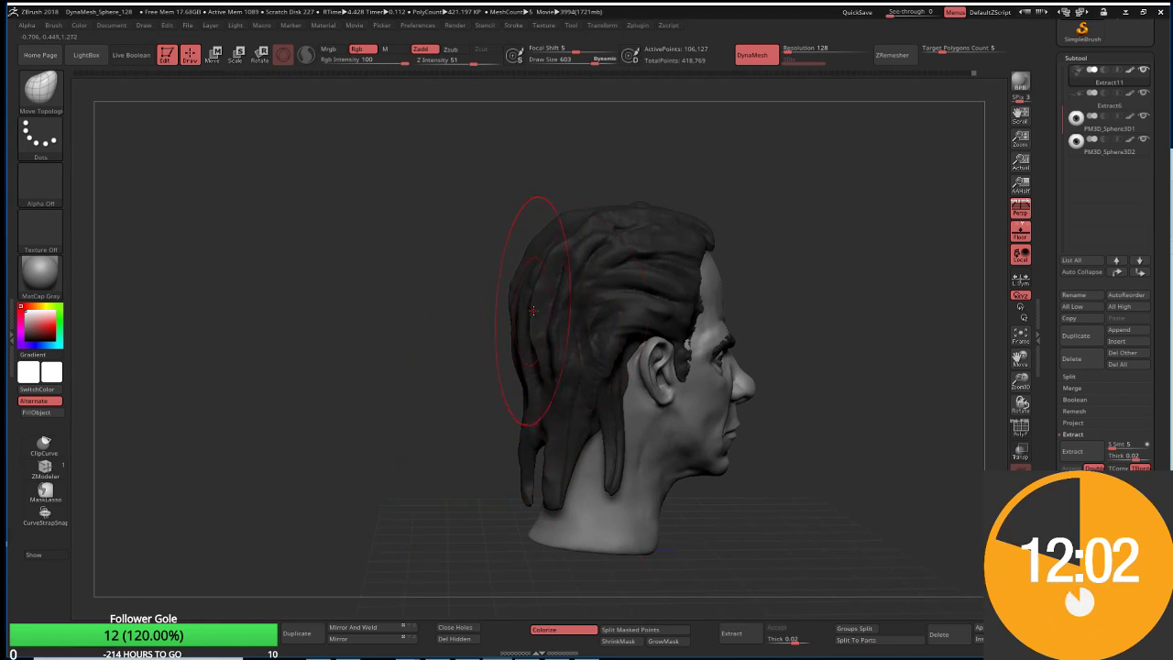
Step: Reduce the brush to about 251 and reshape the hair at the front of the forehead
key(s)
drag(545, 311, 529, 309)
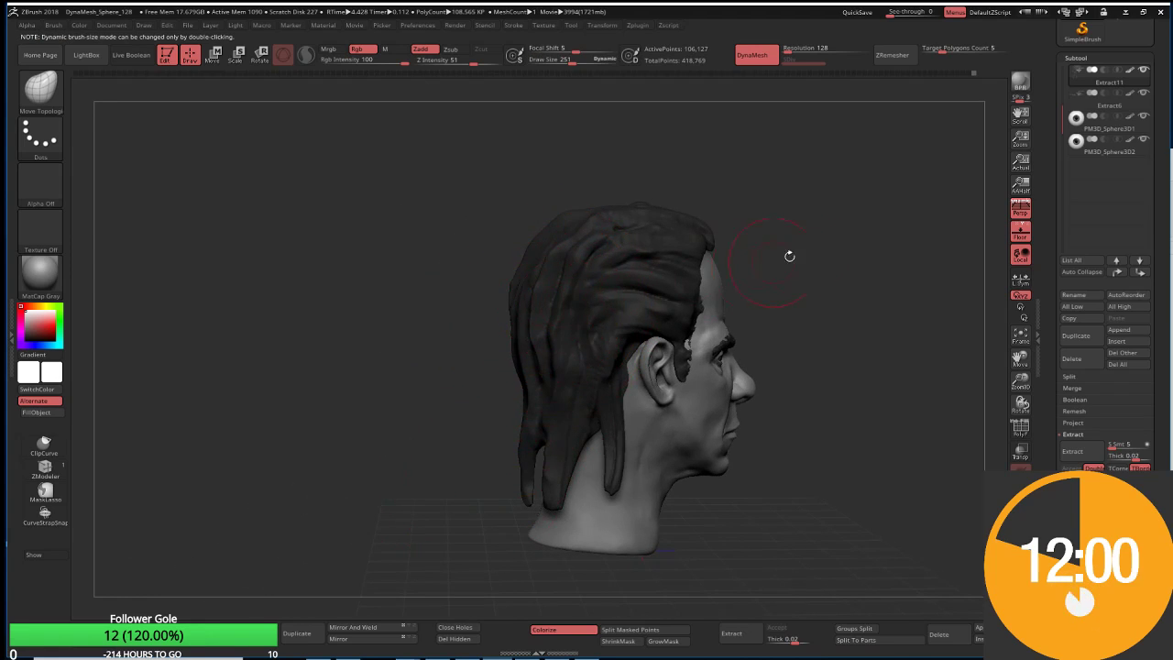
drag(789, 256, 771, 193)
drag(609, 234, 609, 243)
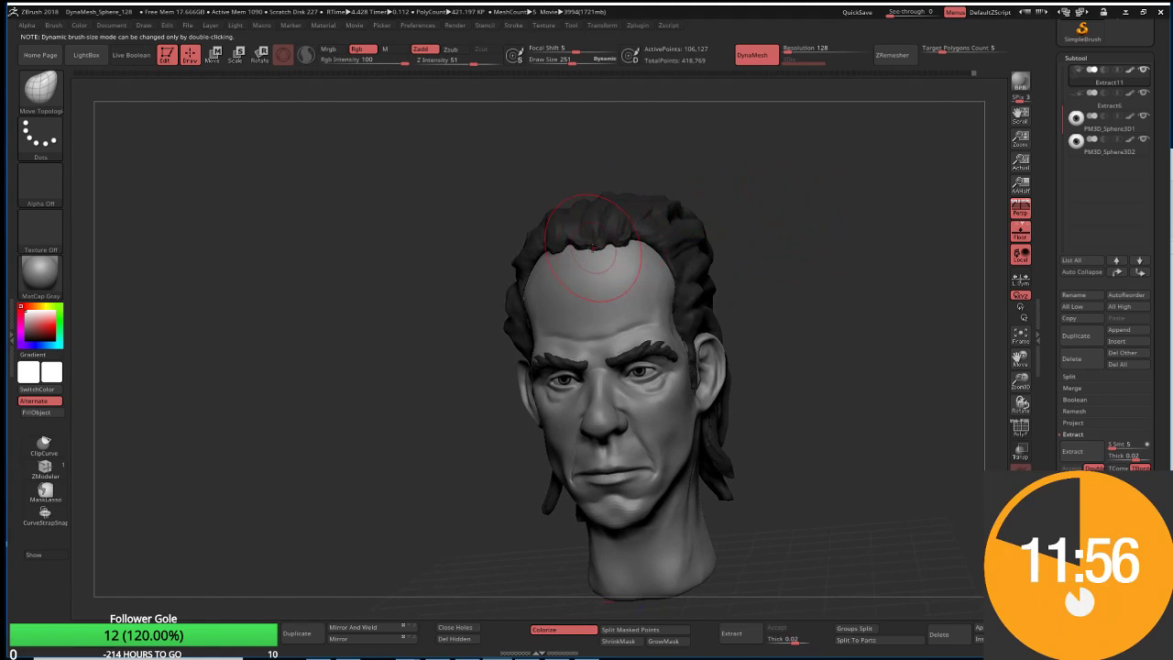
mouse_move(696, 197)
mouse_down()
mouse_move(783, 226)
mouse_move(694, 248)
mouse_up()
Step: Reselect Move Topological and shift the strands at the front-left hairline
key(b)
key(m)
key(t)
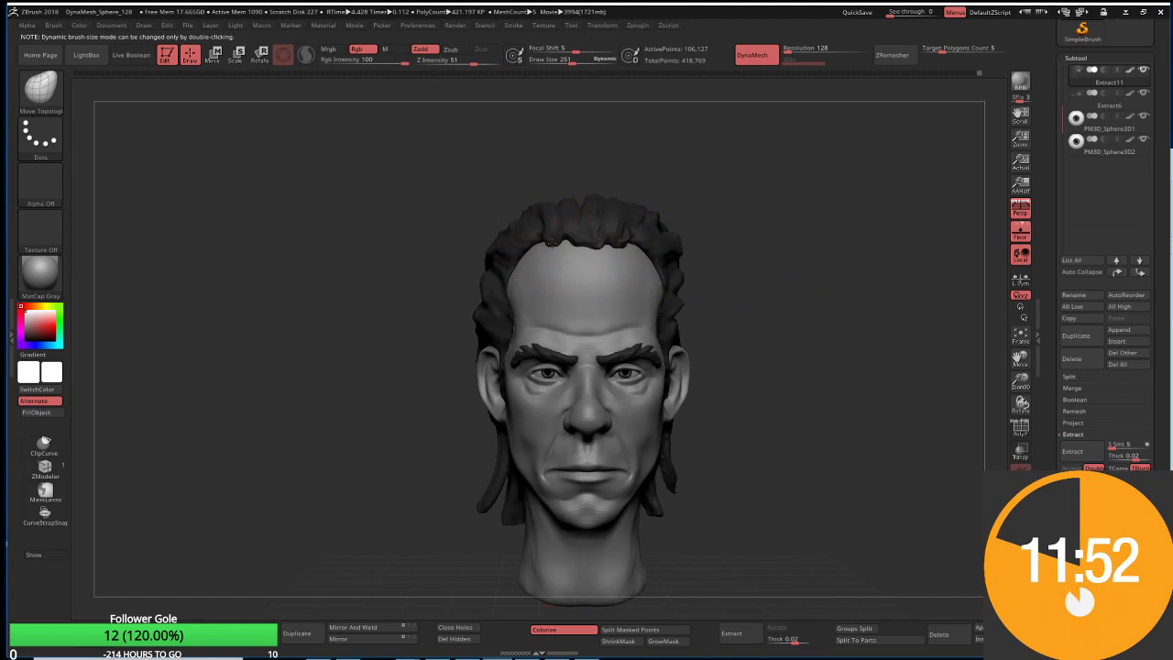
drag(548, 243, 525, 245)
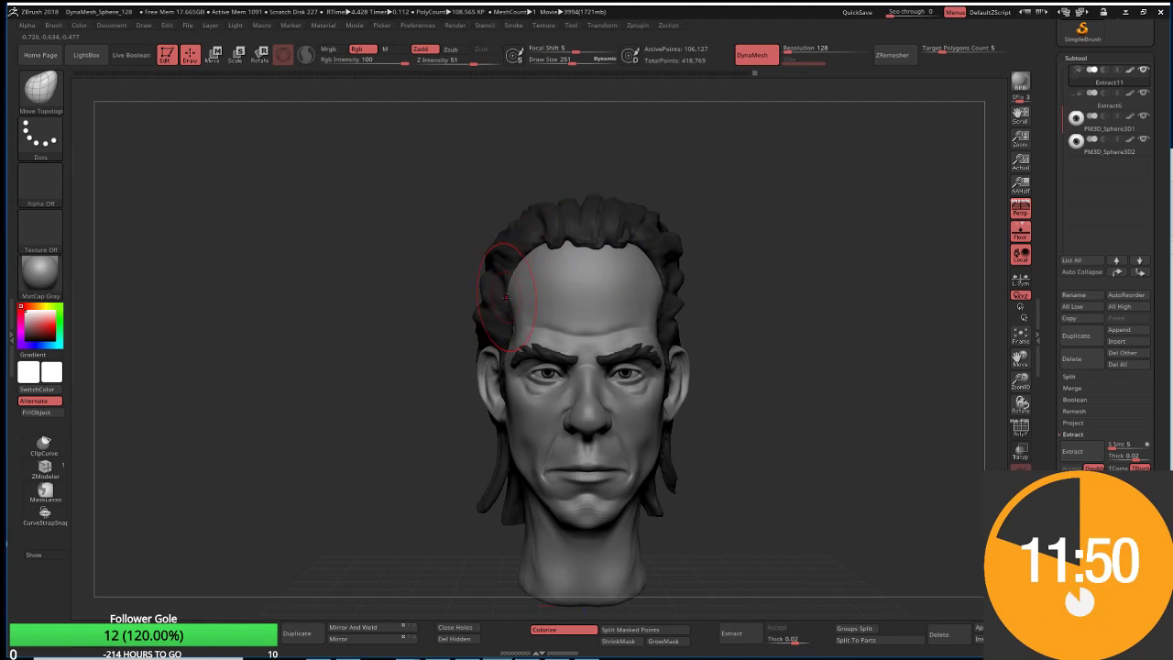
drag(733, 244, 559, 275)
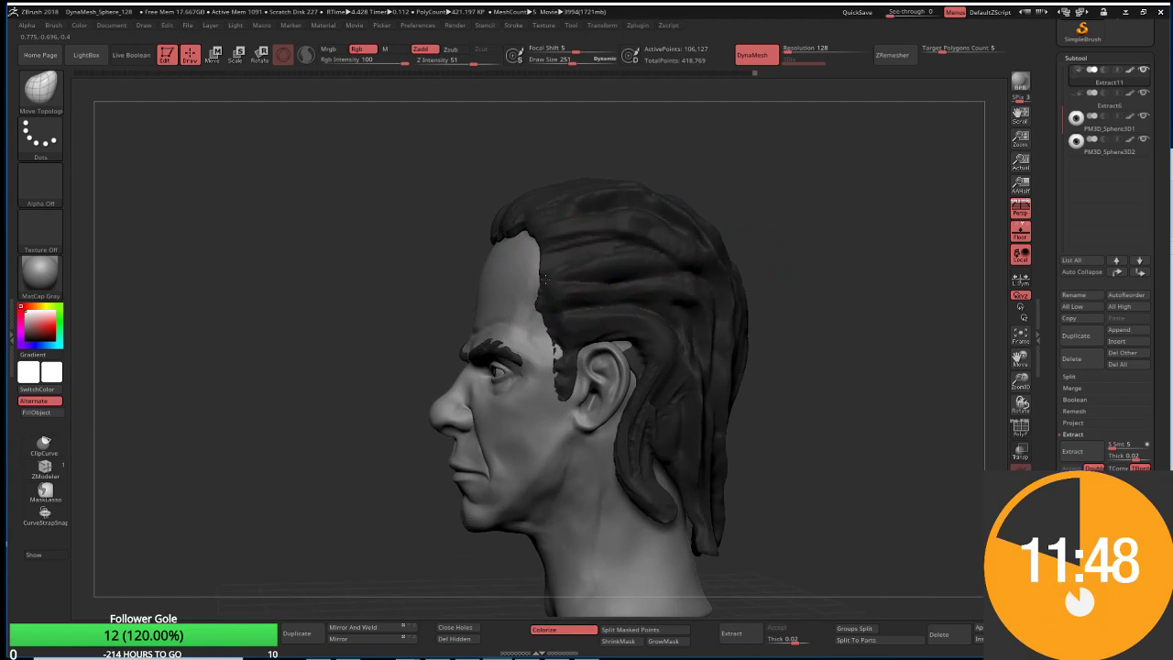
Step: Shrink the brush to 135, undo the stroke by the ear, and return to a front view
key(s)
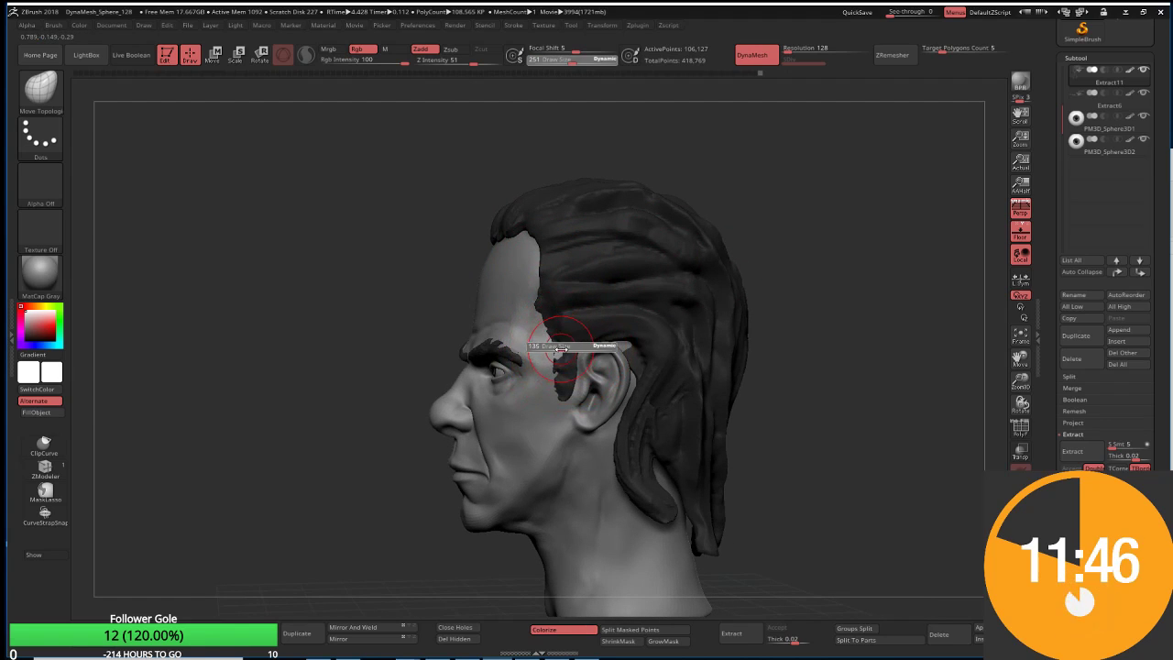
drag(568, 341, 550, 341)
drag(418, 335, 550, 349)
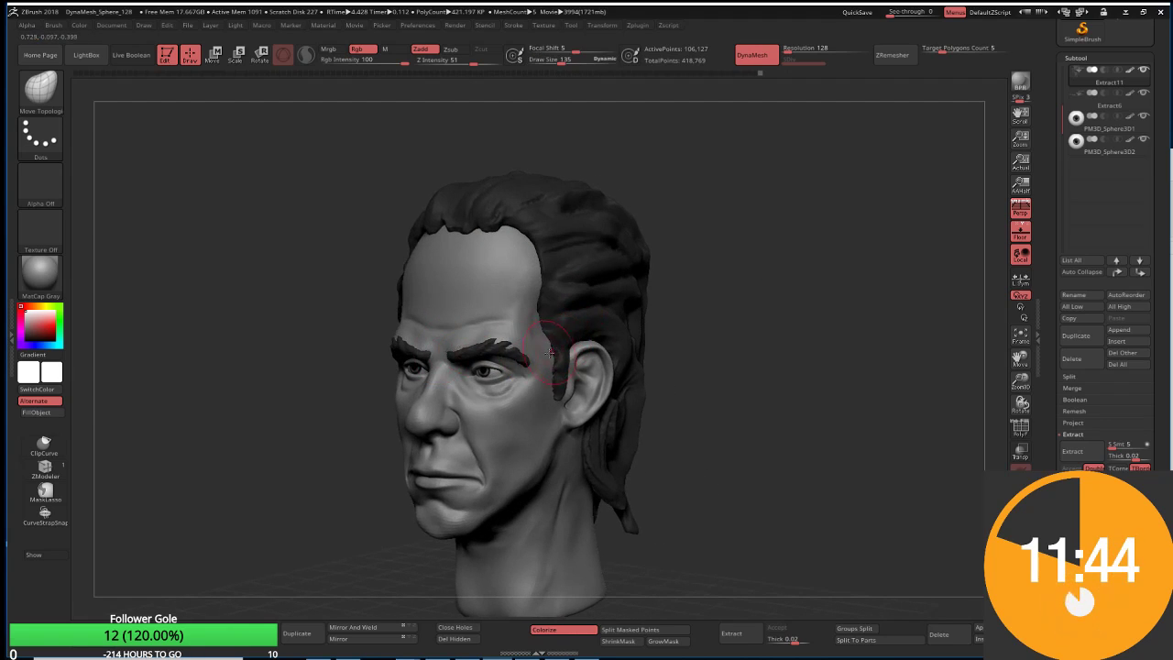
drag(635, 358, 675, 265)
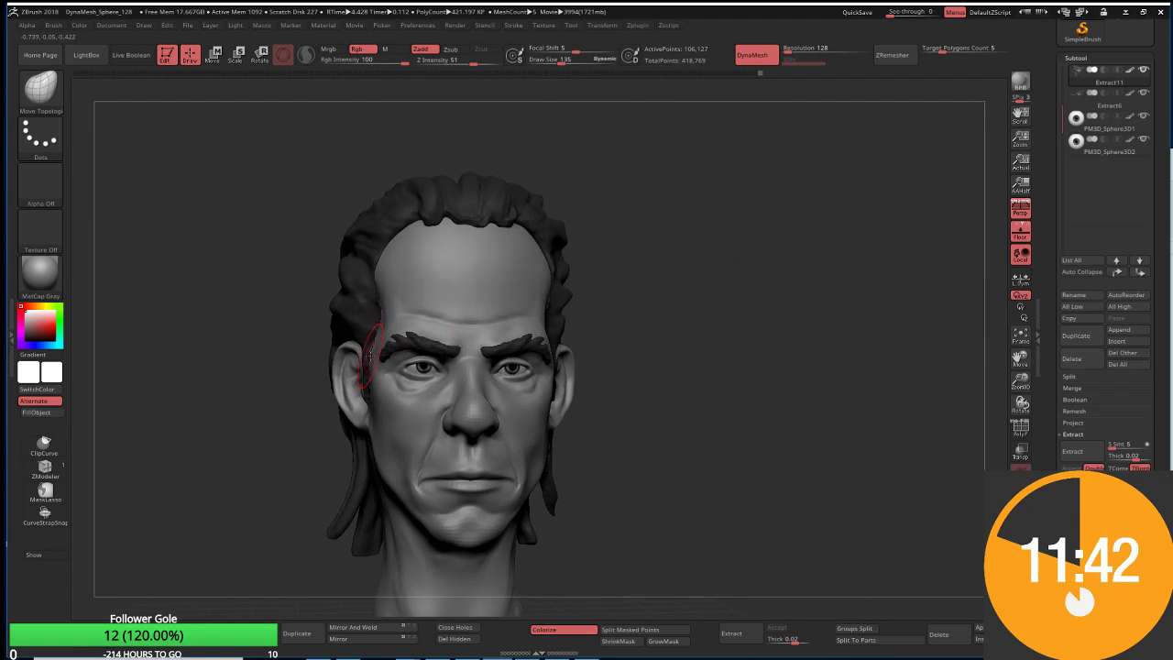
key(ctrl+z)
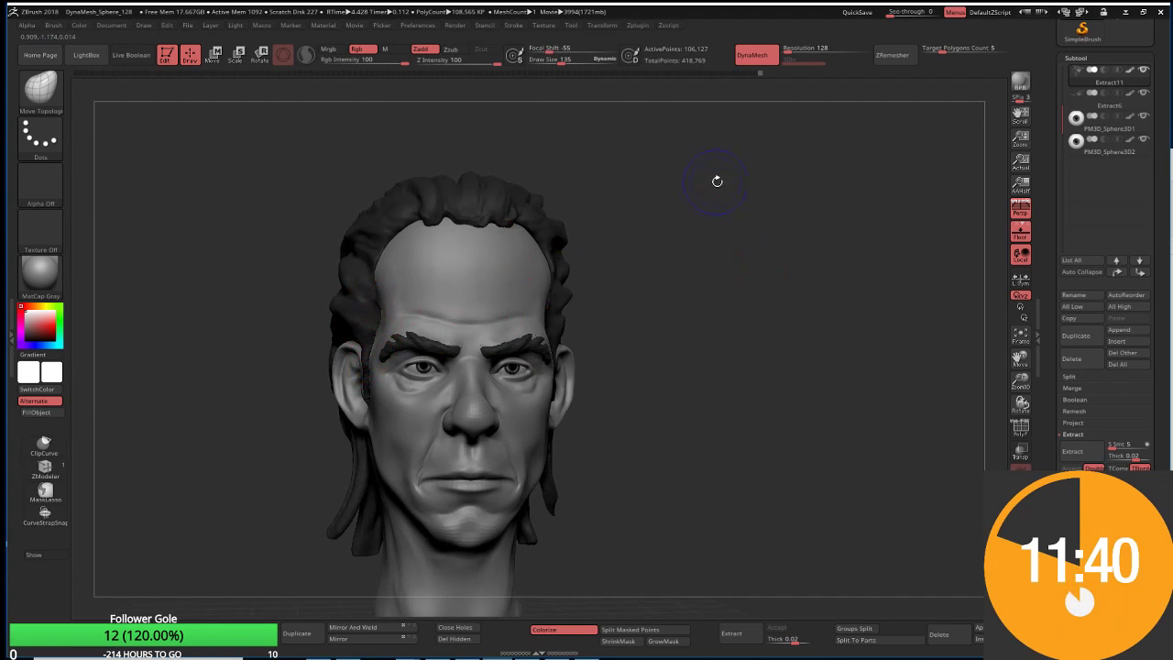
shift+drag(716, 180, 705, 198)
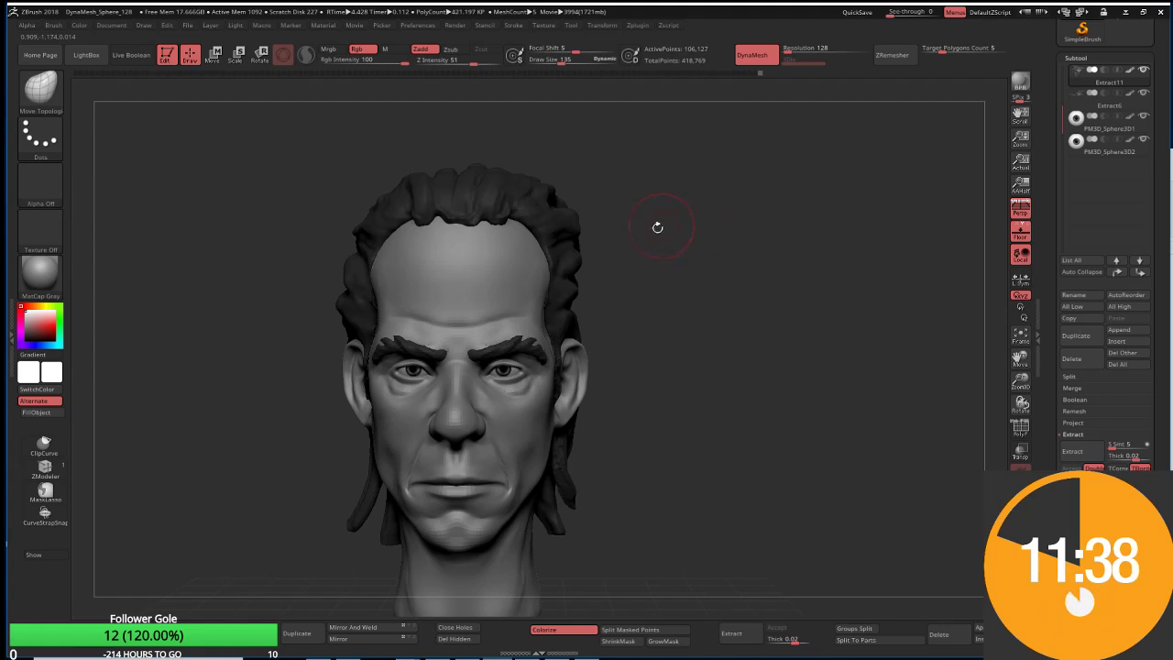
mouse_move(610, 327)
alt+mouse_down()
mouse_move(716, 313)
mouse_move(691, 306)
alt+mouse_up()
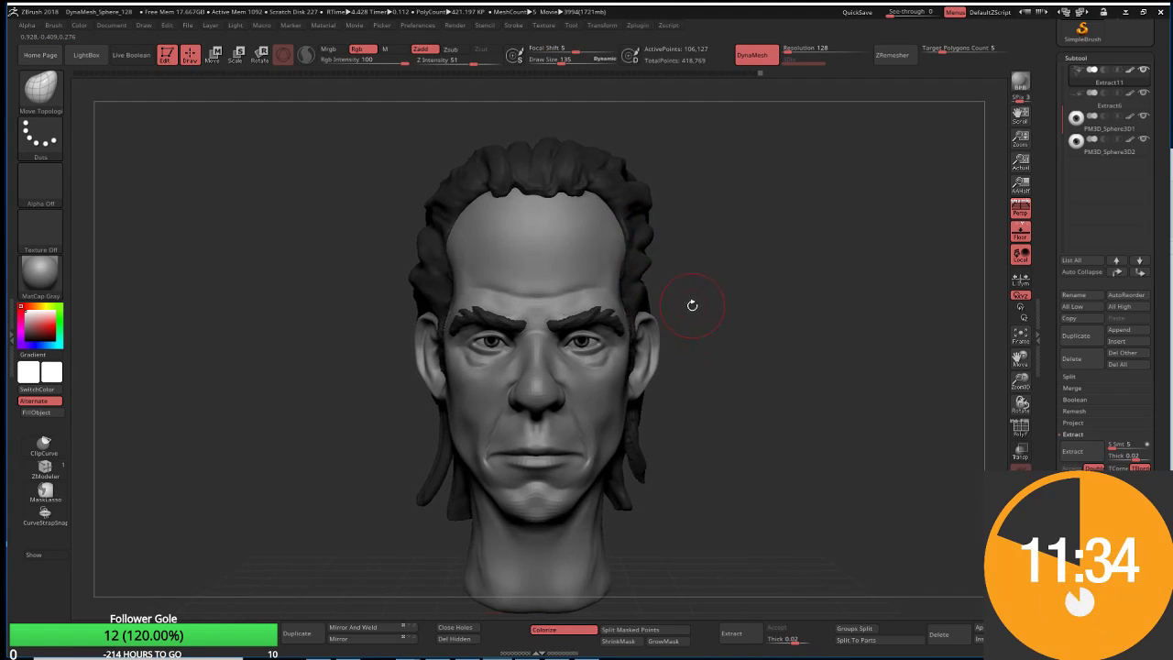
Step: Select the head SubTool, then reshape and smooth the nose bridge with a smaller brush
alt+click(569, 283)
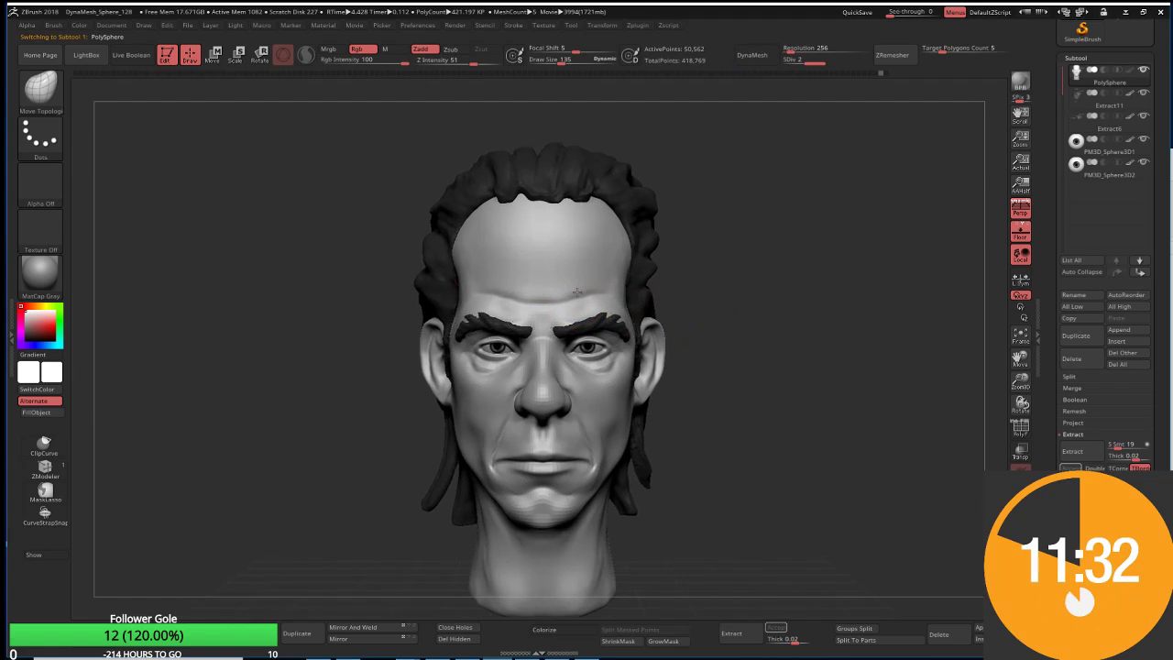
mouse_move(569, 283)
alt+mouse_down()
mouse_move(552, 401)
mouse_move(513, 481)
alt+mouse_up()
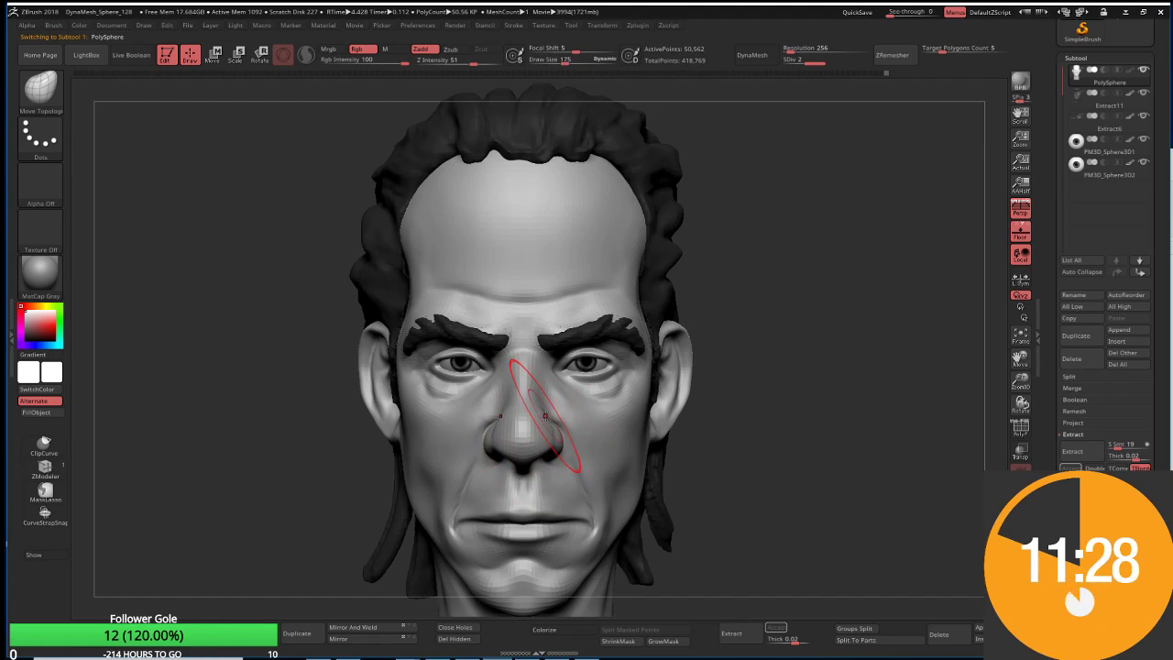
mouse_move(527, 362)
mouse_down()
mouse_move(549, 403)
mouse_move(562, 353)
mouse_move(556, 403)
mouse_up()
key(s)
key(s)
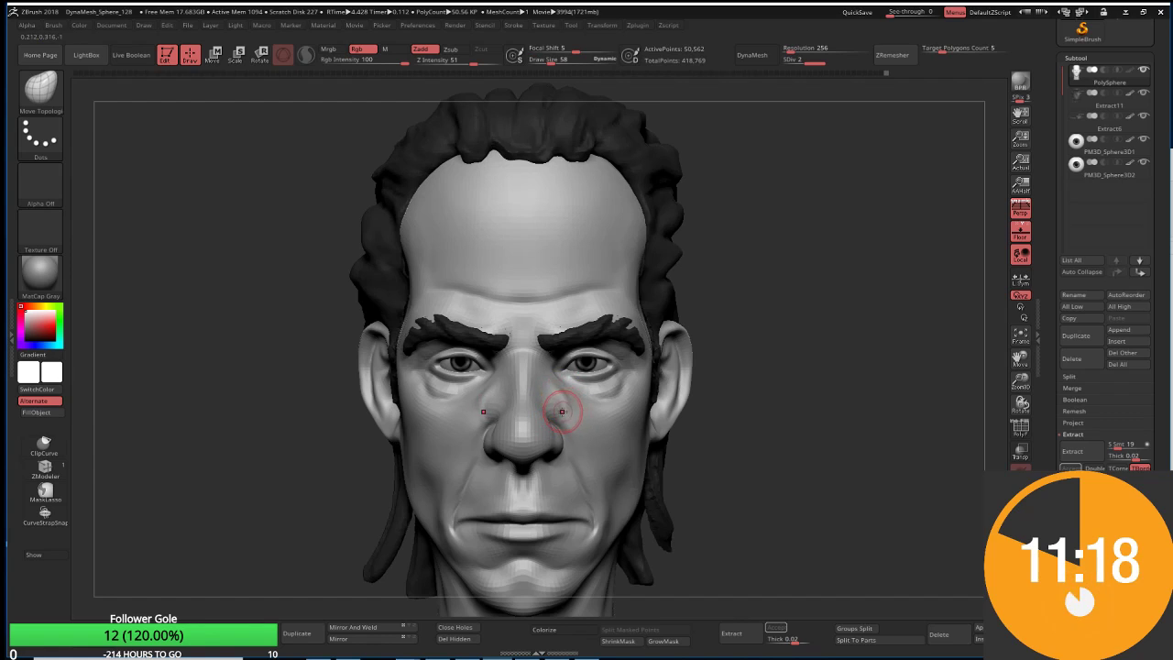
key(shift)
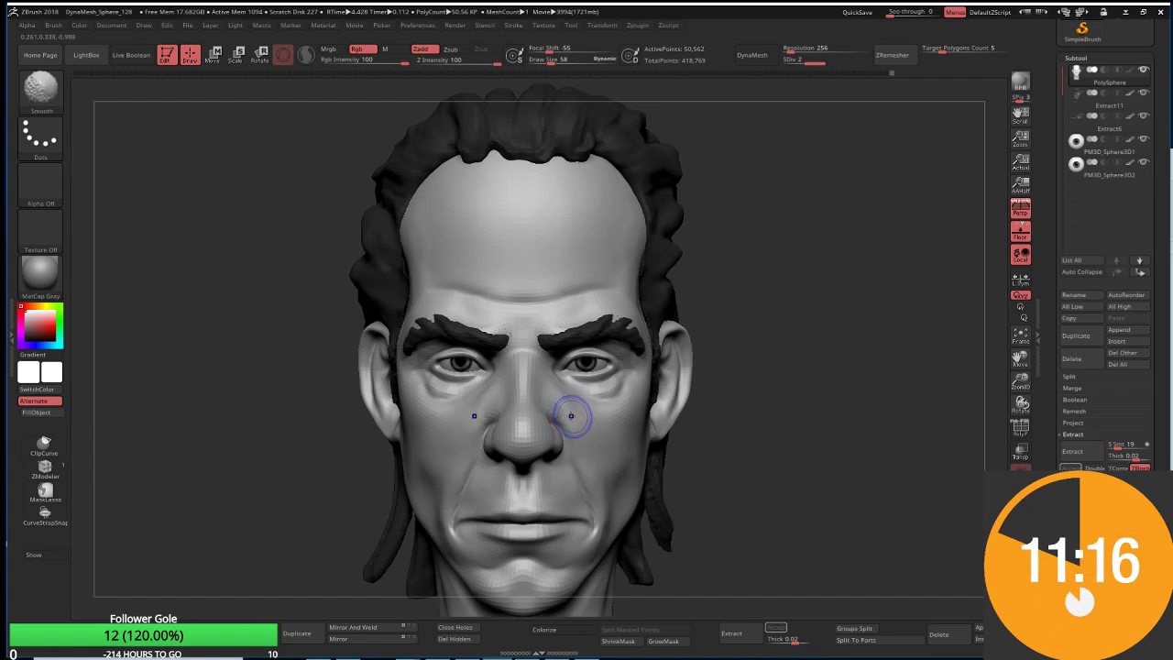
drag(736, 290, 546, 405)
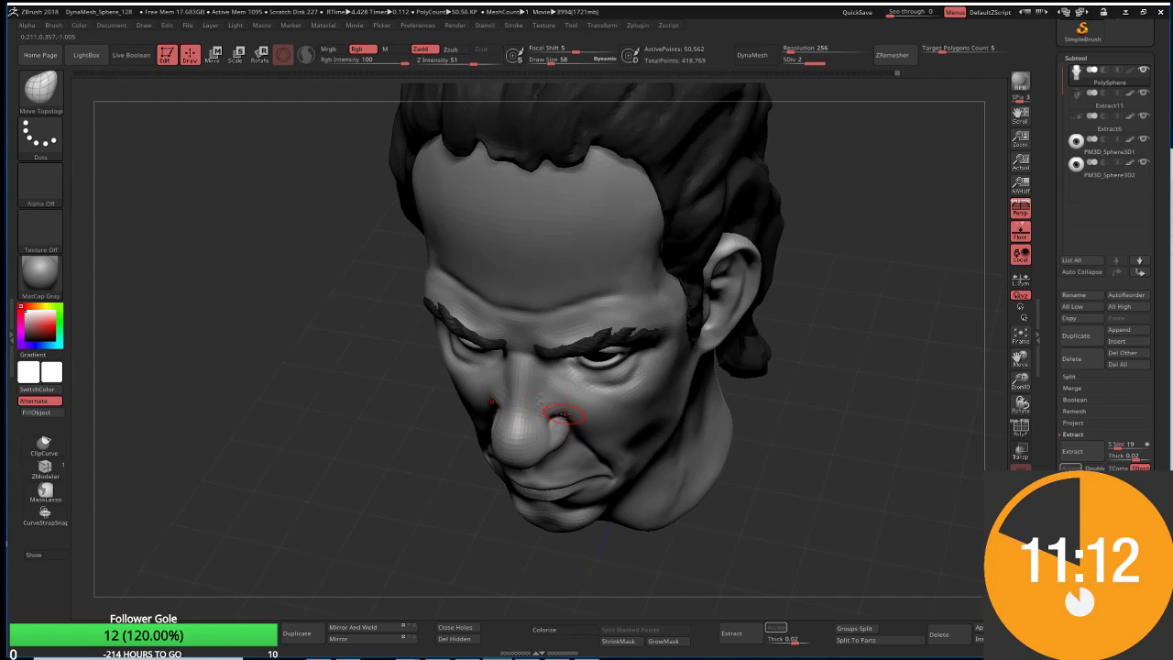
shift+drag(758, 501, 814, 330)
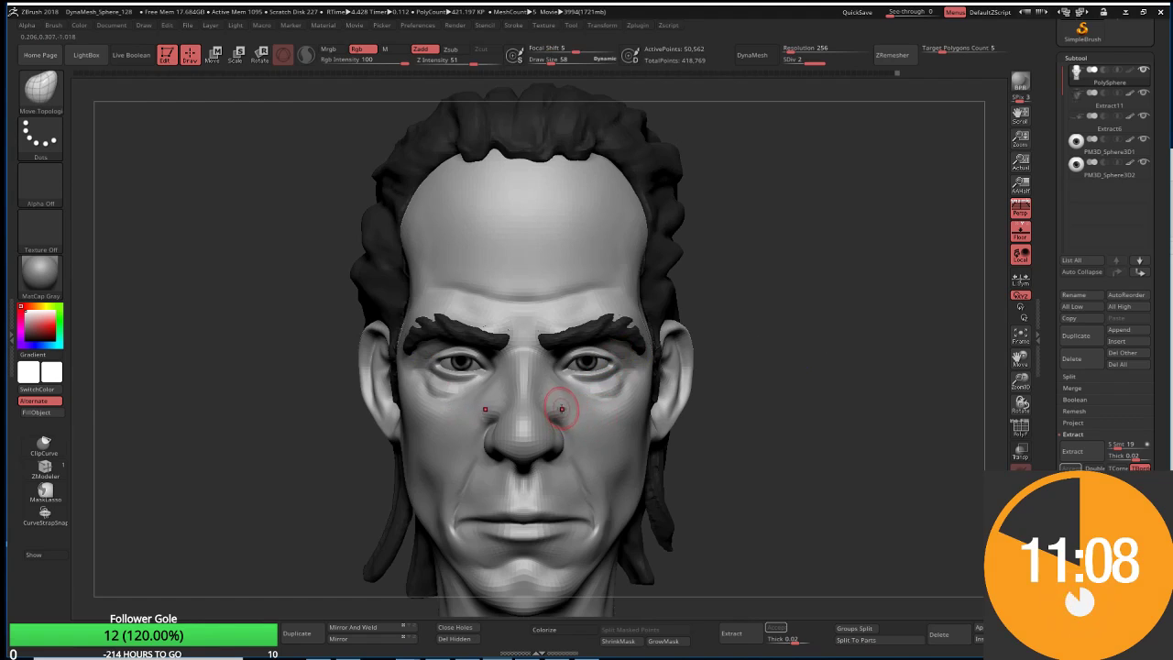
Step: Shape the nostril wings with DamStandard and Inflat at size 58, checking from several angles
key(b)
key(d)
key(s)
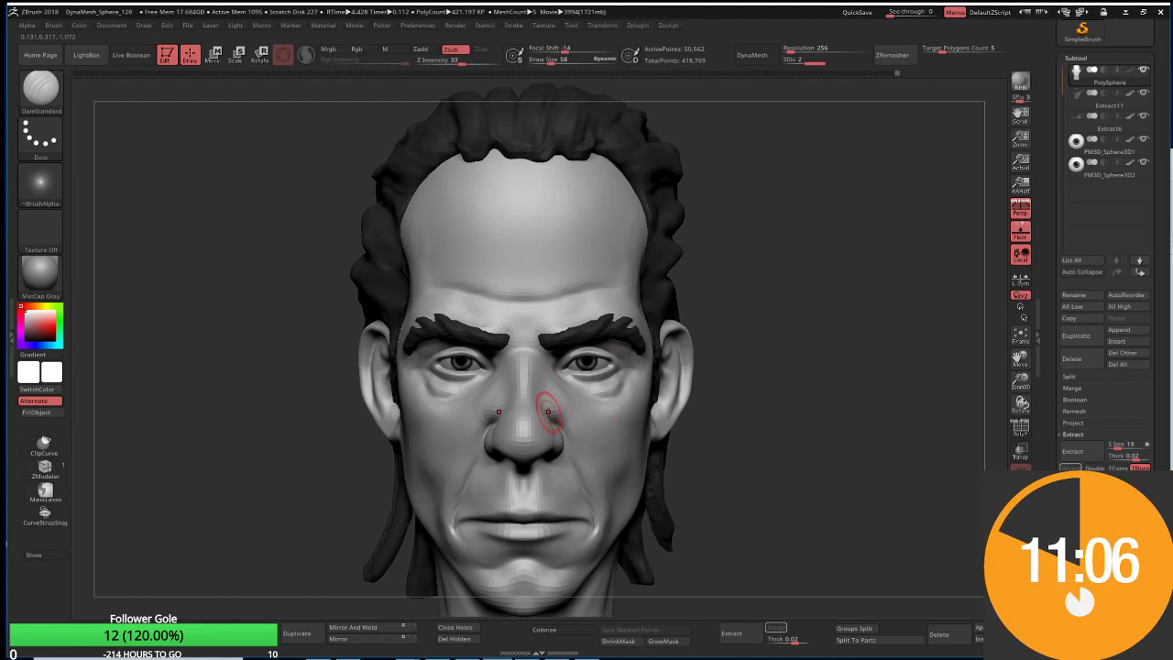
key(b)
key(i)
key(n)
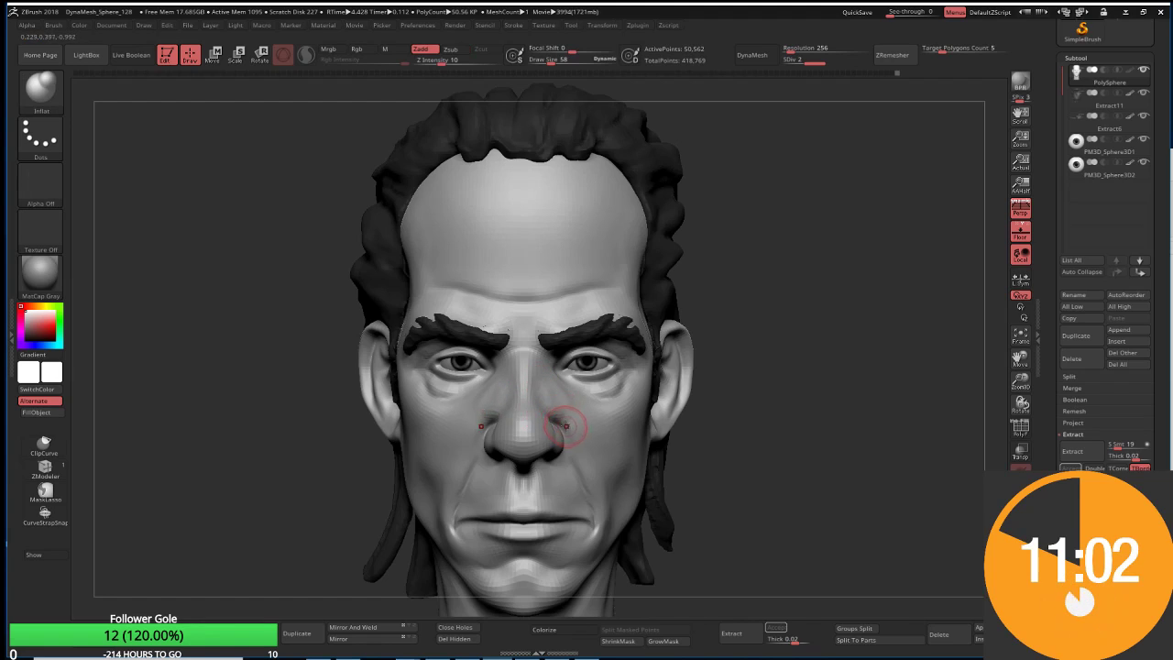
mouse_move(565, 425)
right_down()
mouse_move(553, 402)
mouse_move(757, 323)
right_up()
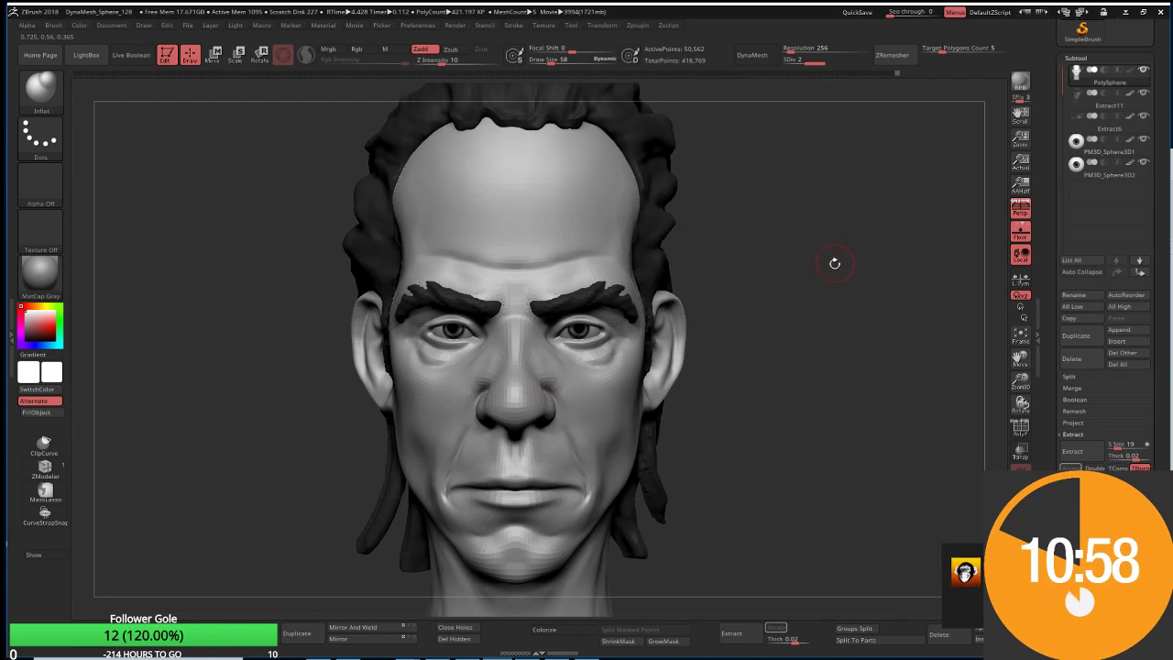
right_drag(731, 196, 966, 357)
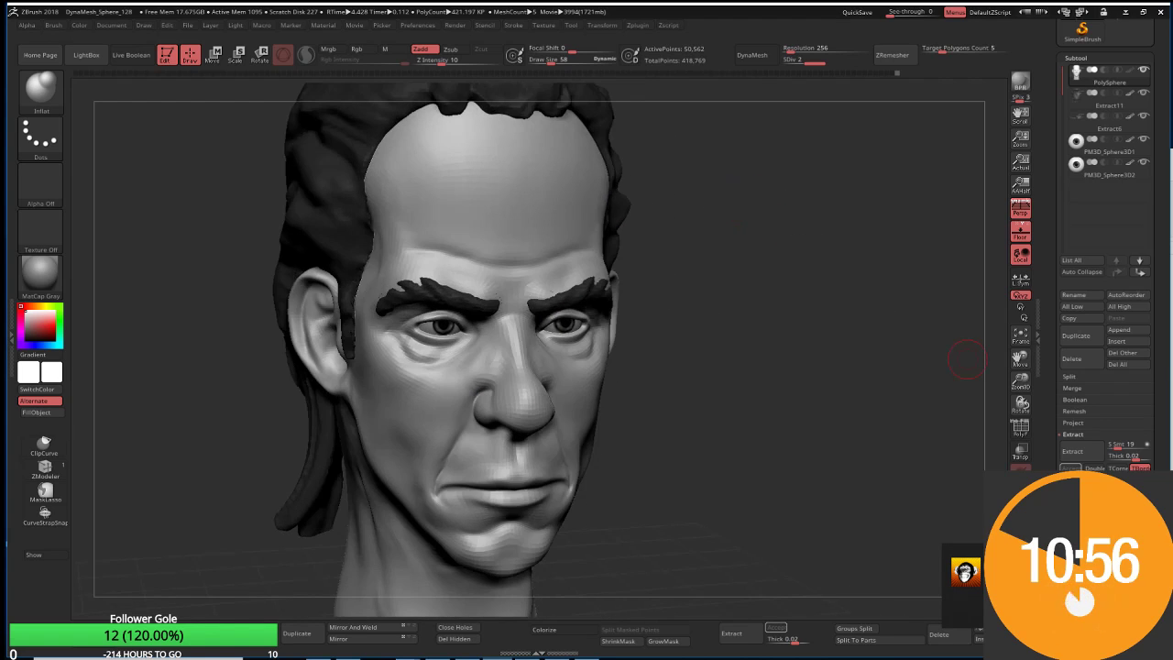
shift+right_drag(967, 357, 594, 232)
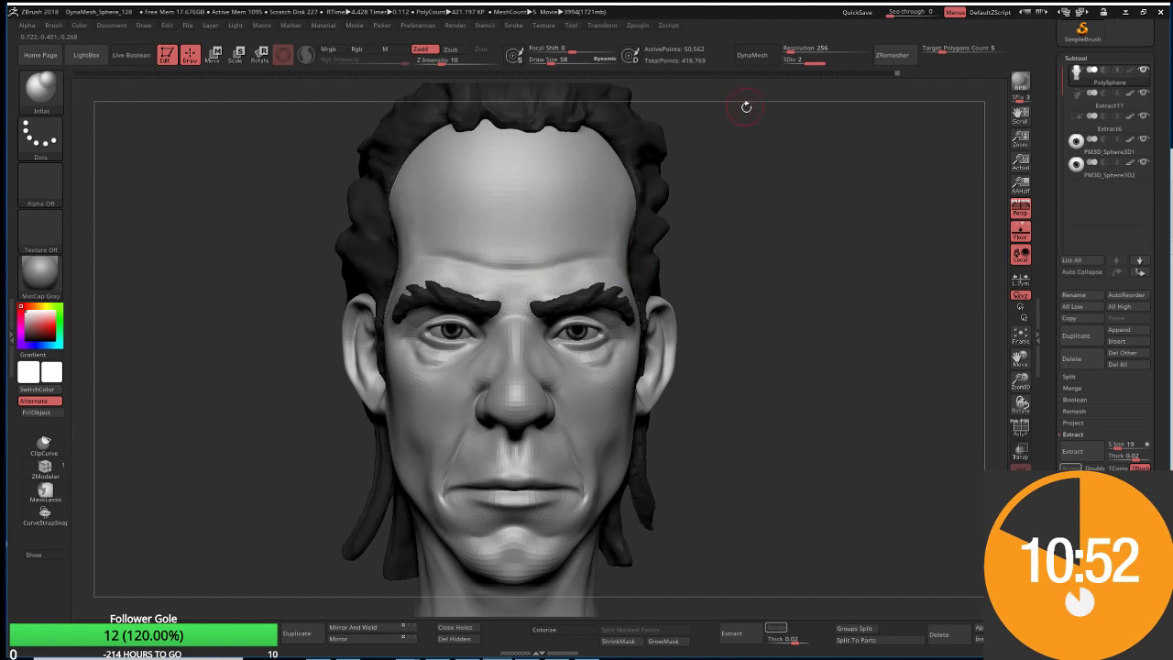
key(ctrl)
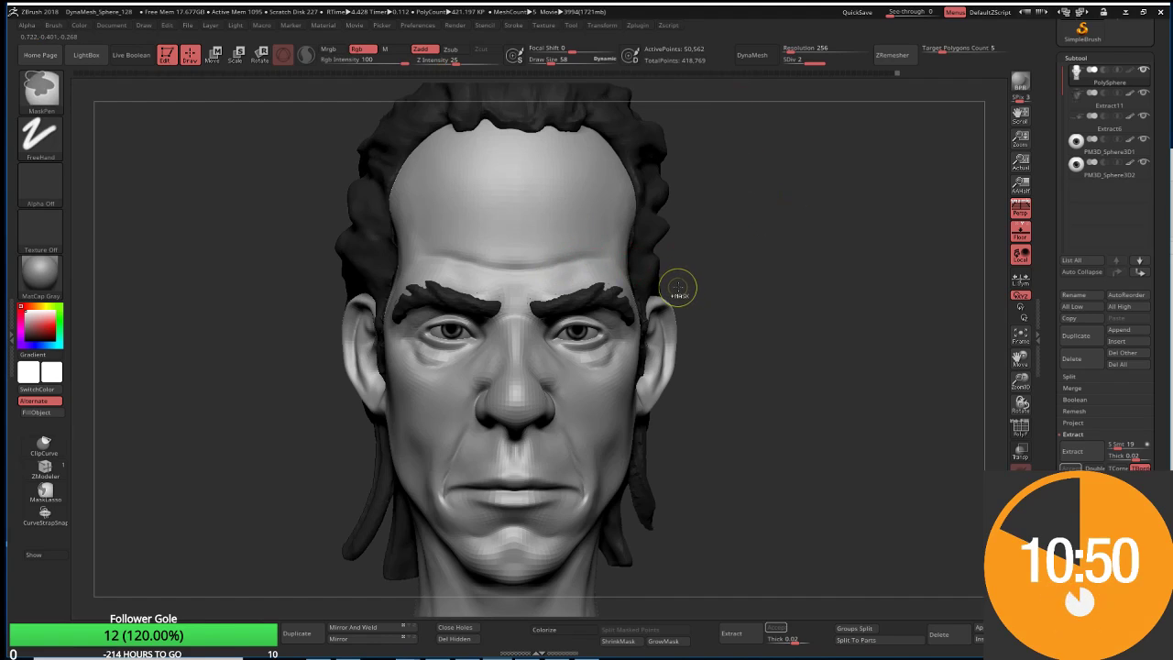
Step: Face the head frontally and select the DamStandard brush, enlarged to size 135
ctrl+click(678, 287)
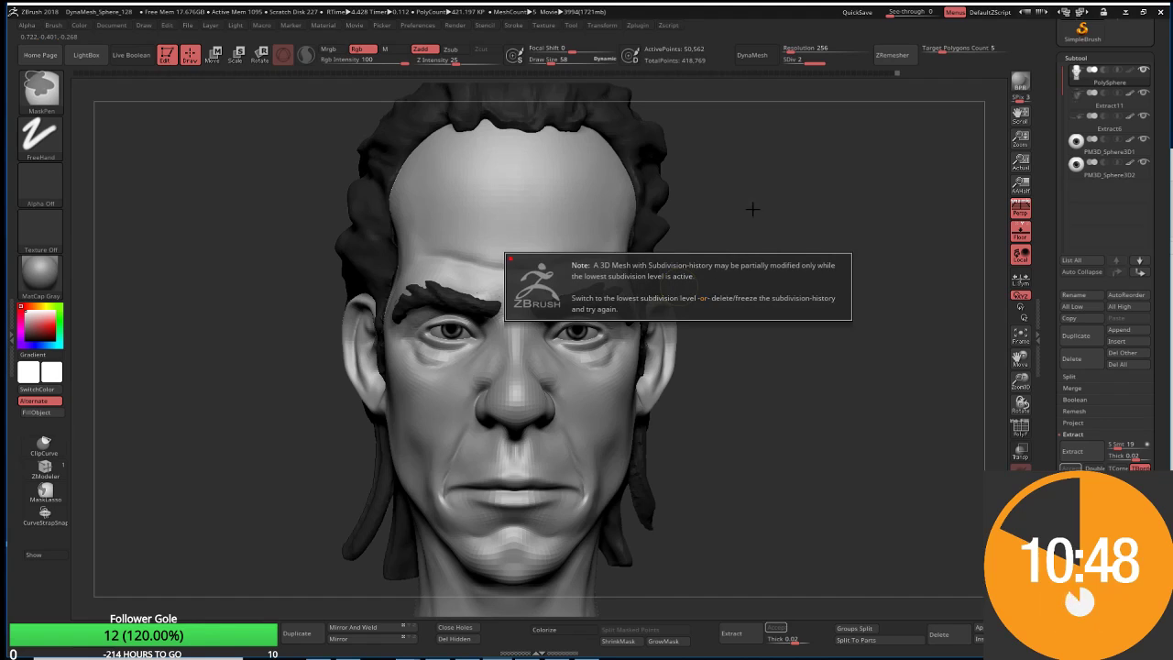
mouse_move(769, 217)
mouse_down()
mouse_move(673, 236)
mouse_move(706, 225)
mouse_up()
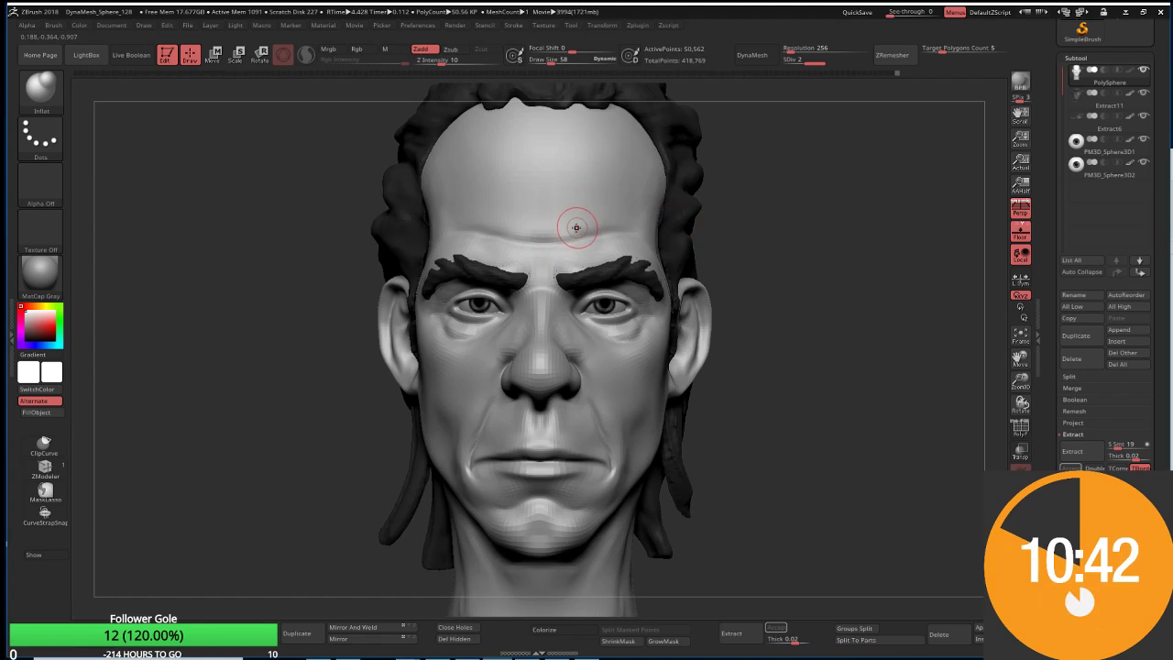
key(b)
key(m)
key(t)
key(b)
key(d)
key(s)
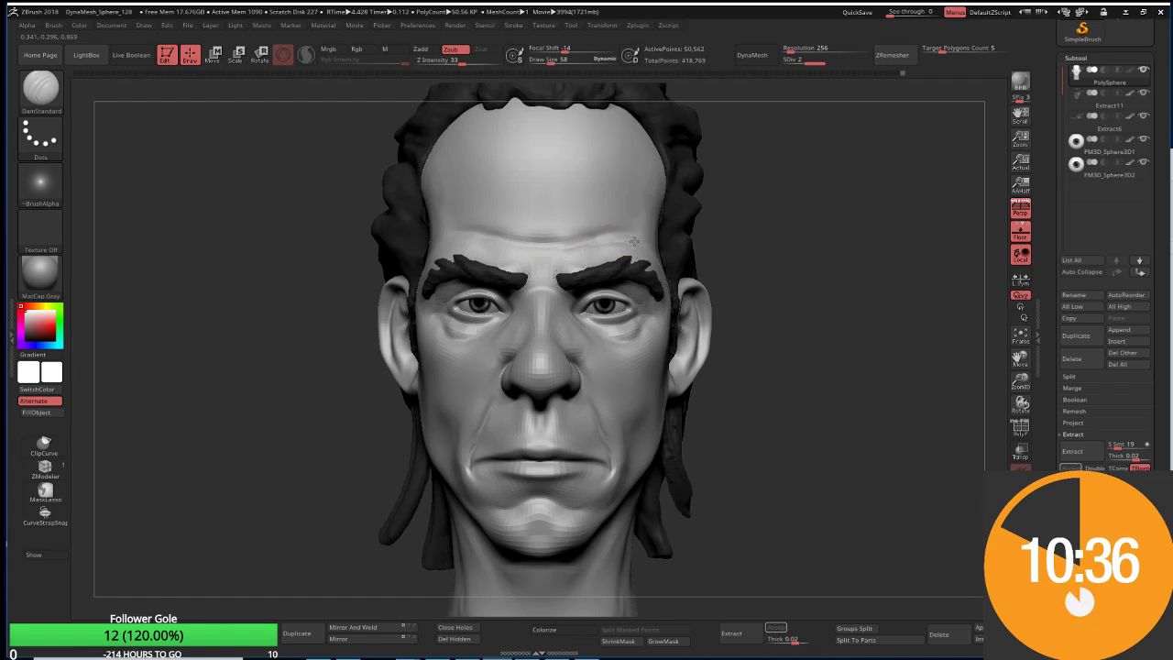
key(w)
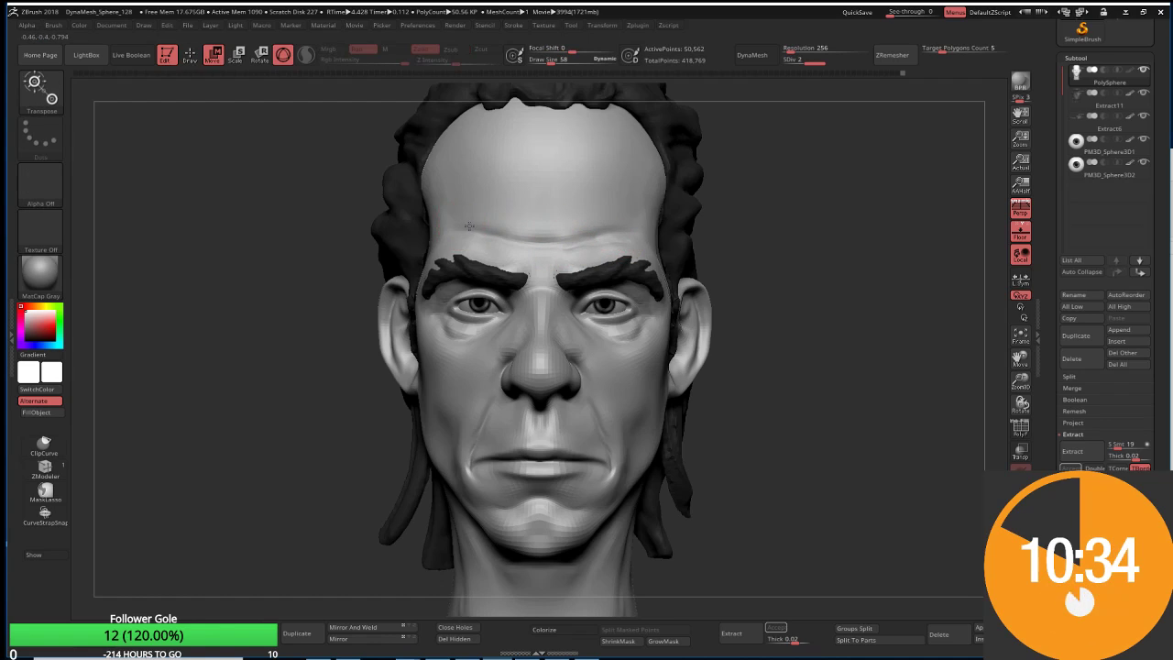
key(q)
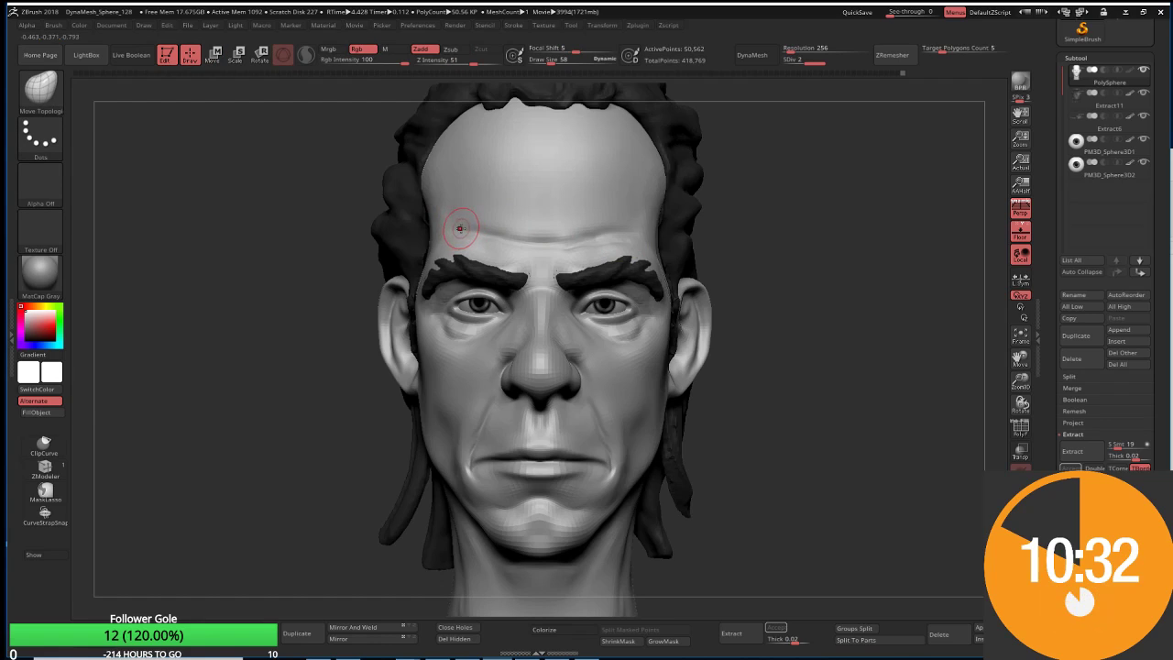
key(bracketright)
key(bracketright)
key(bracketright)
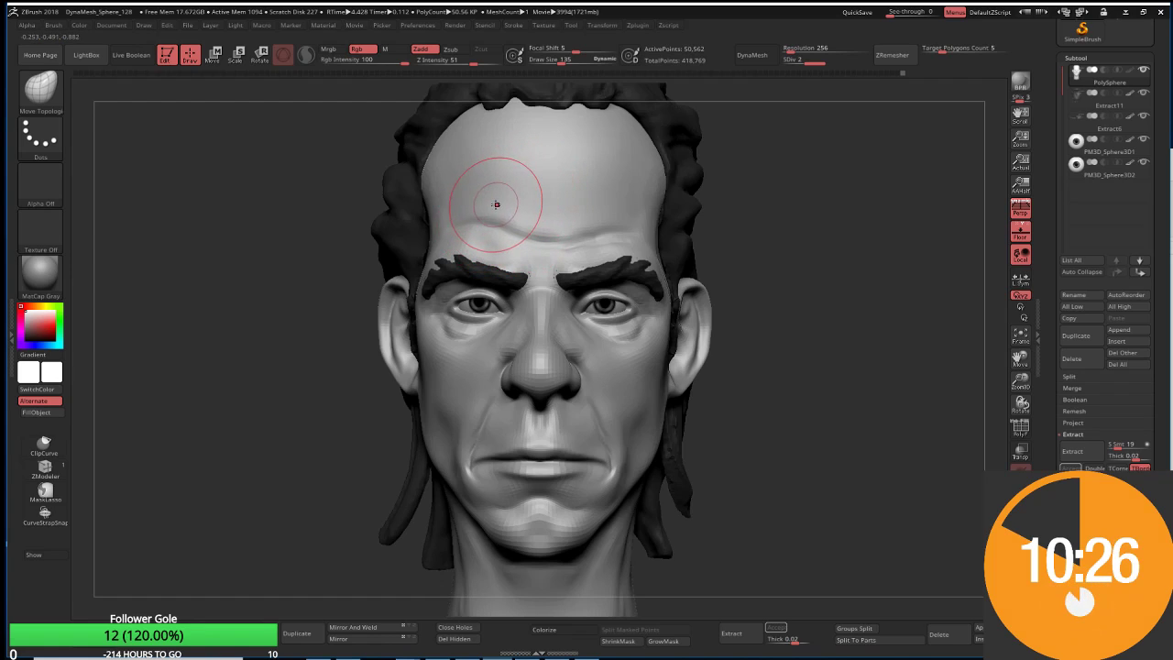
Step: Carve a crease across the upper-left forehead with DamStandard at Draw Size 62, orbiting to check
key(b)
key(c)
key(b)
key(b)
key(d)
key(s)
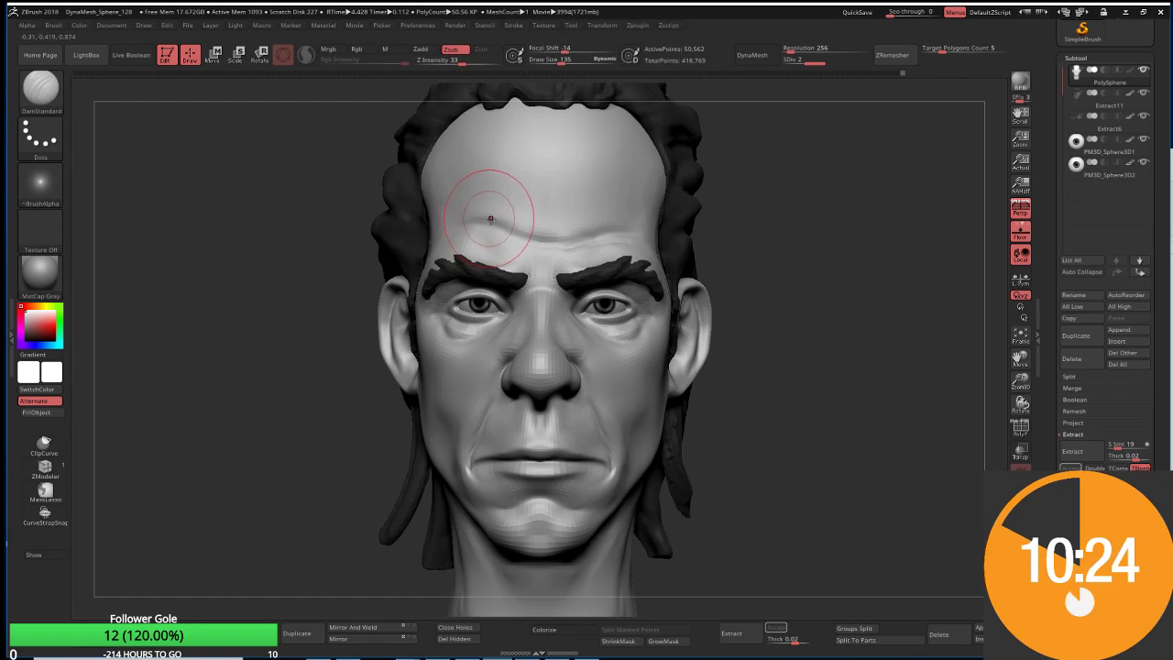
key(s)
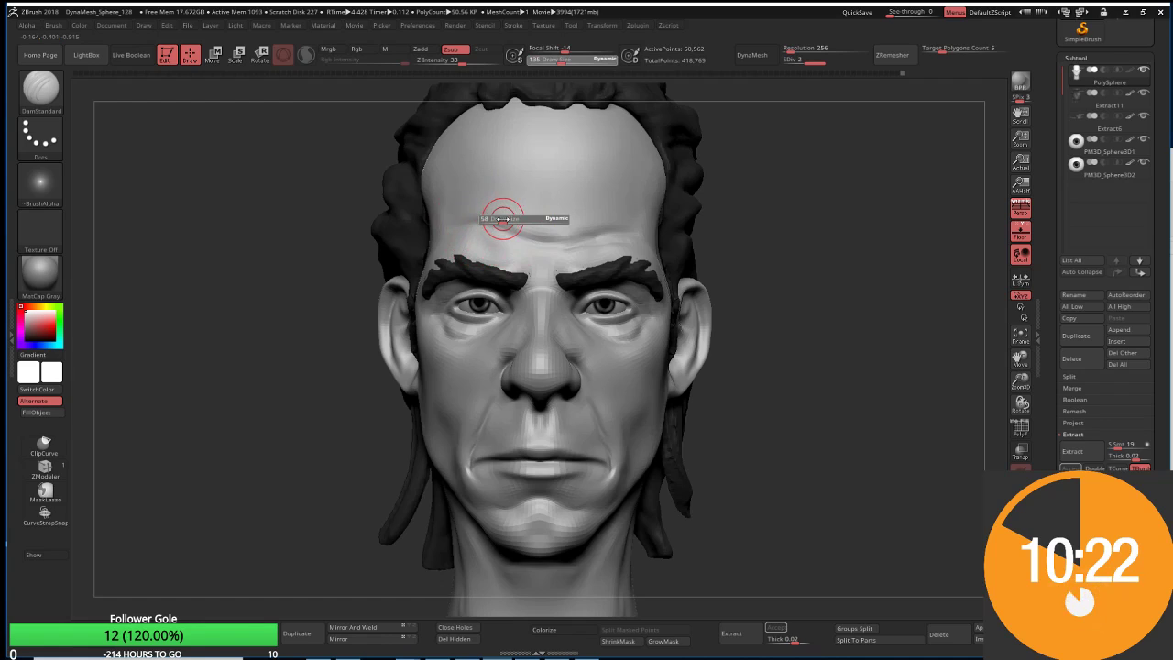
click(502, 219)
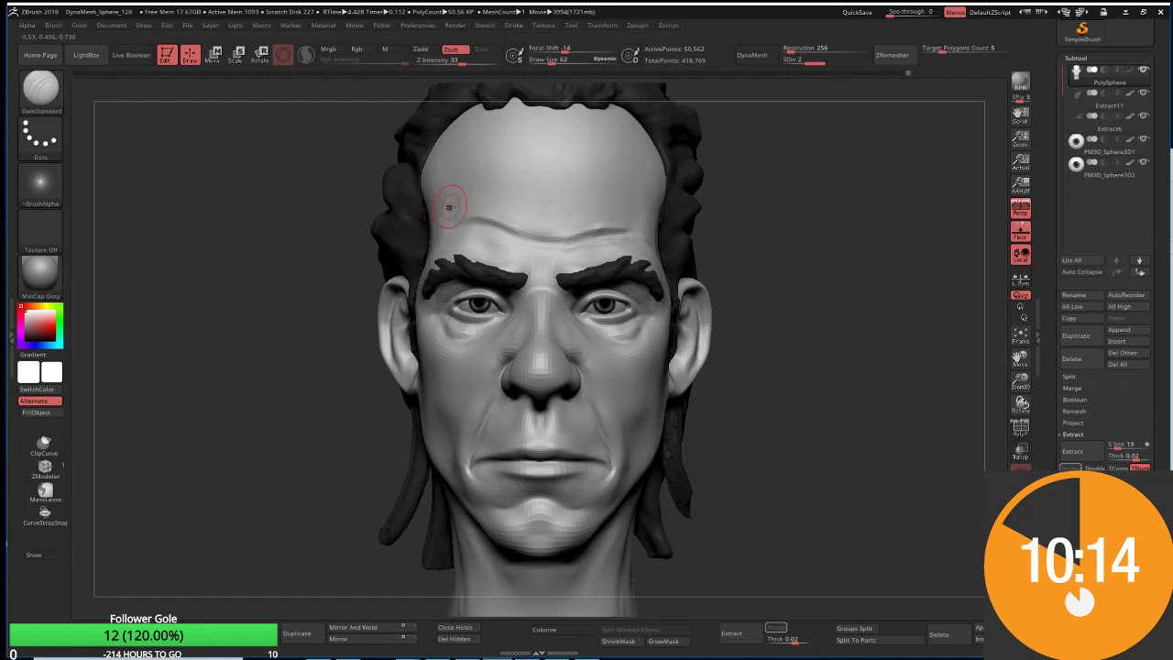
drag(439, 216, 458, 202)
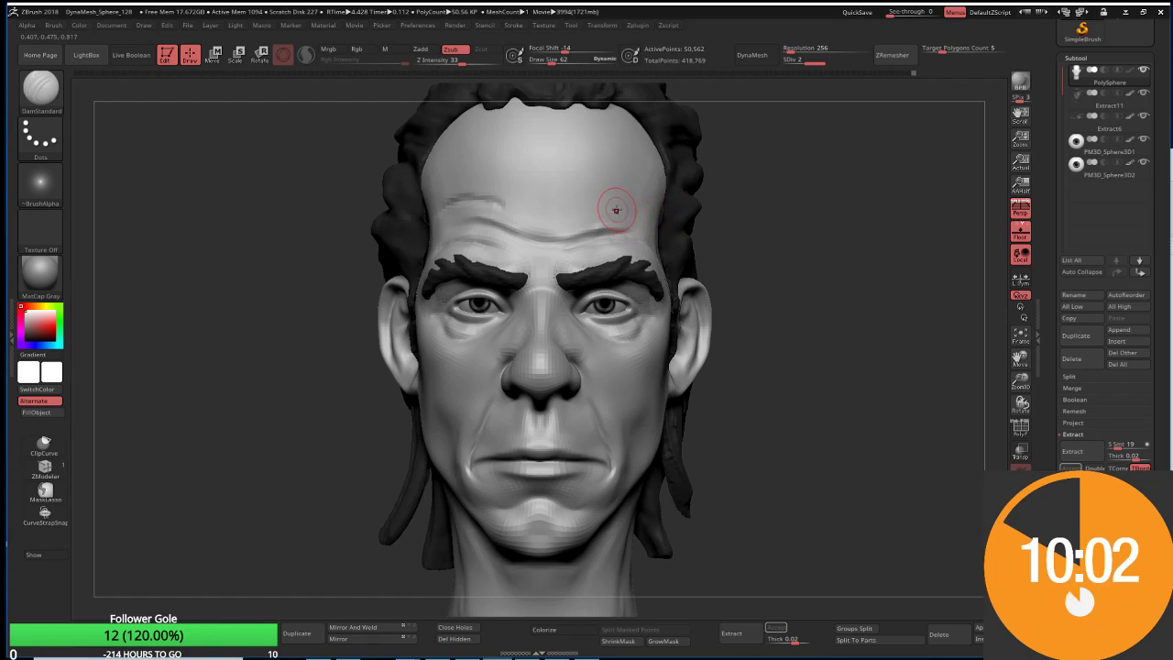
drag(724, 220, 623, 213)
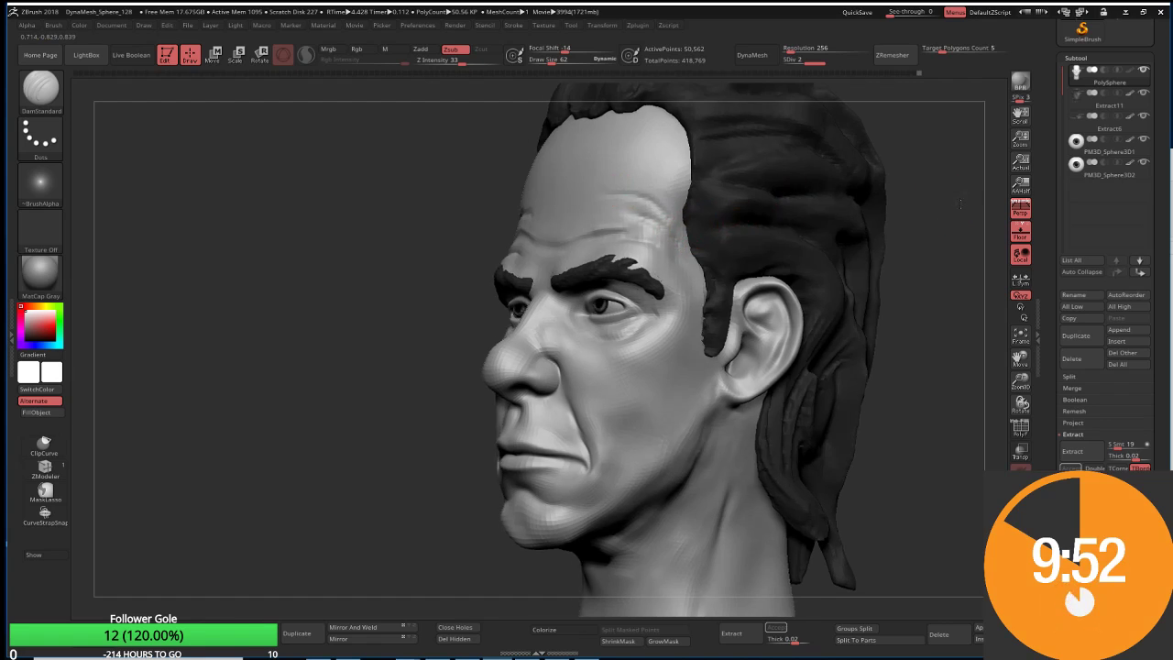
shift+drag(907, 224, 839, 221)
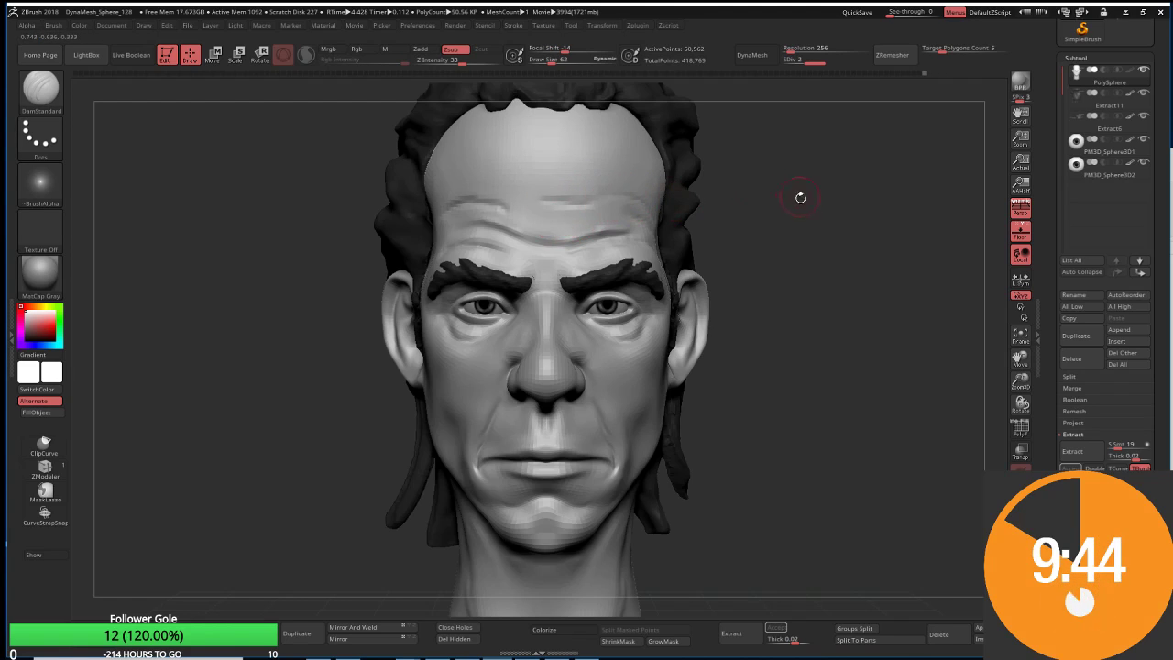
Step: In Tool > Geometry, Divide the head from SDiv 1 to SDiv 4 (2.667 million points)
ctrl+click(733, 222)
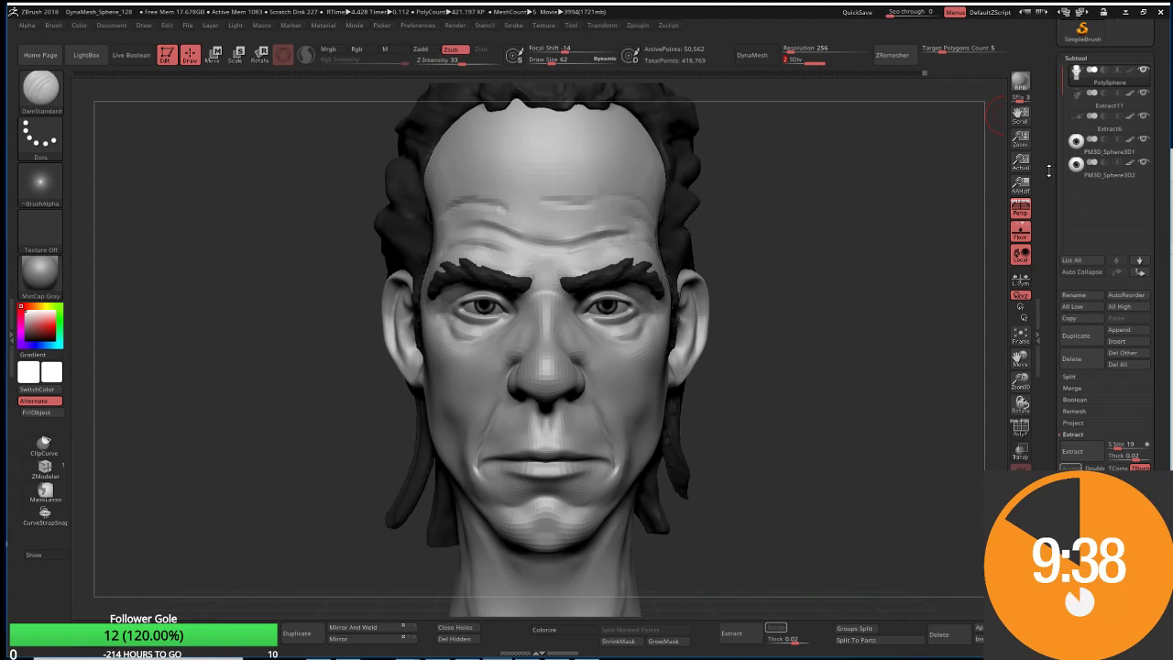
drag(1049, 169, 1042, 392)
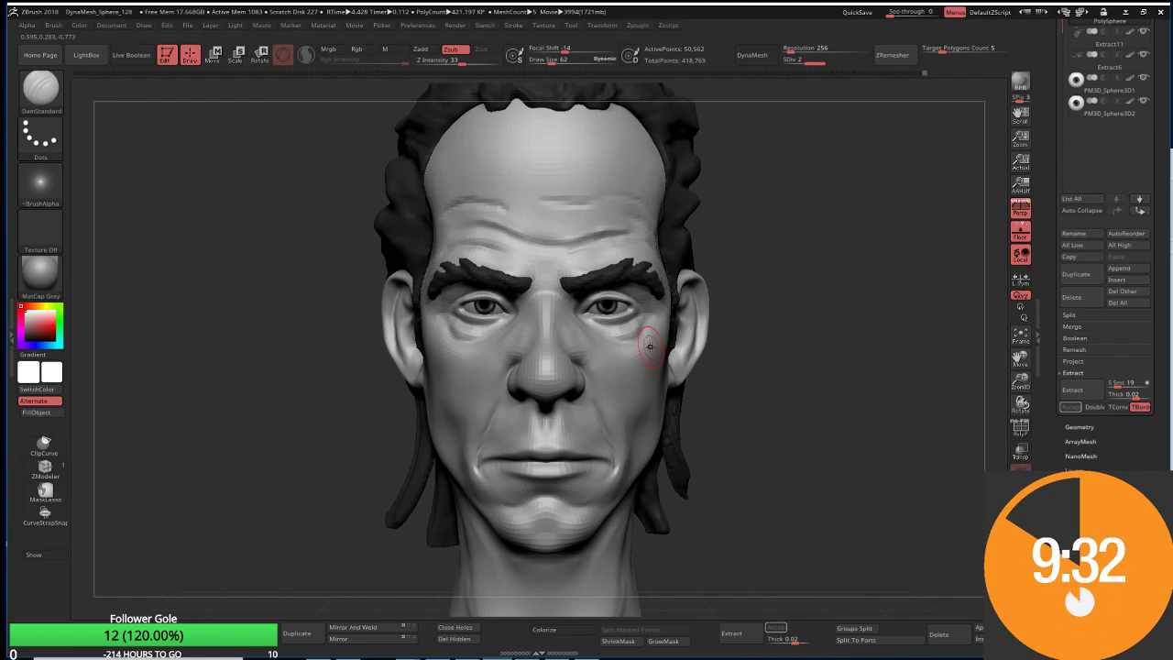
key(ctrl)
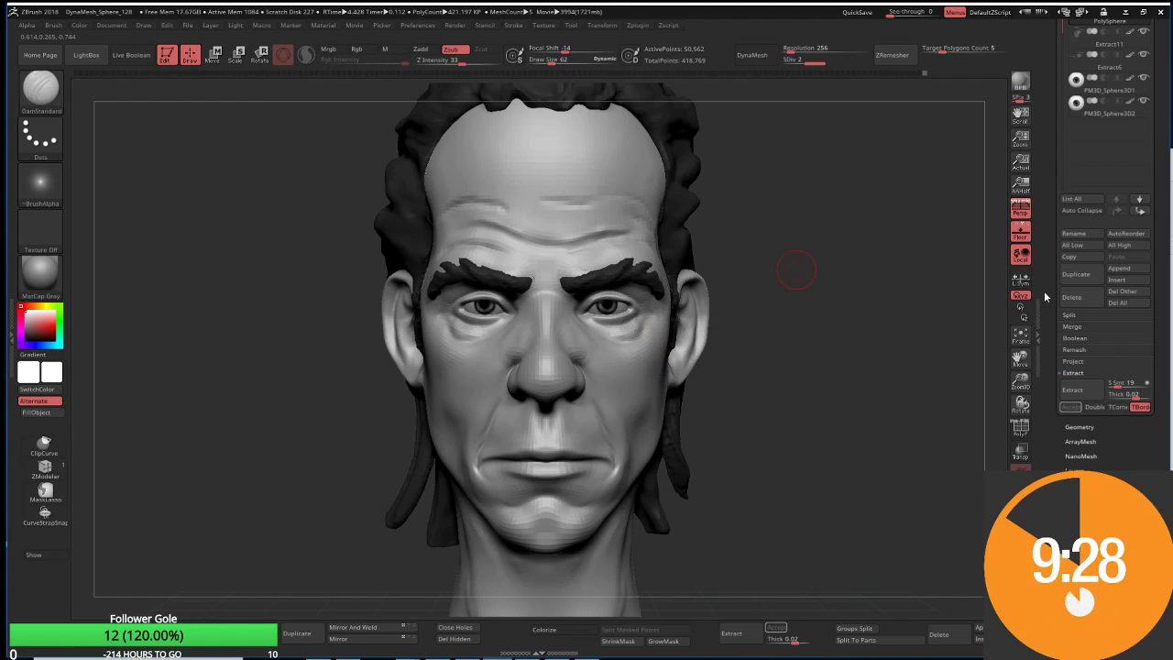
click(1081, 428)
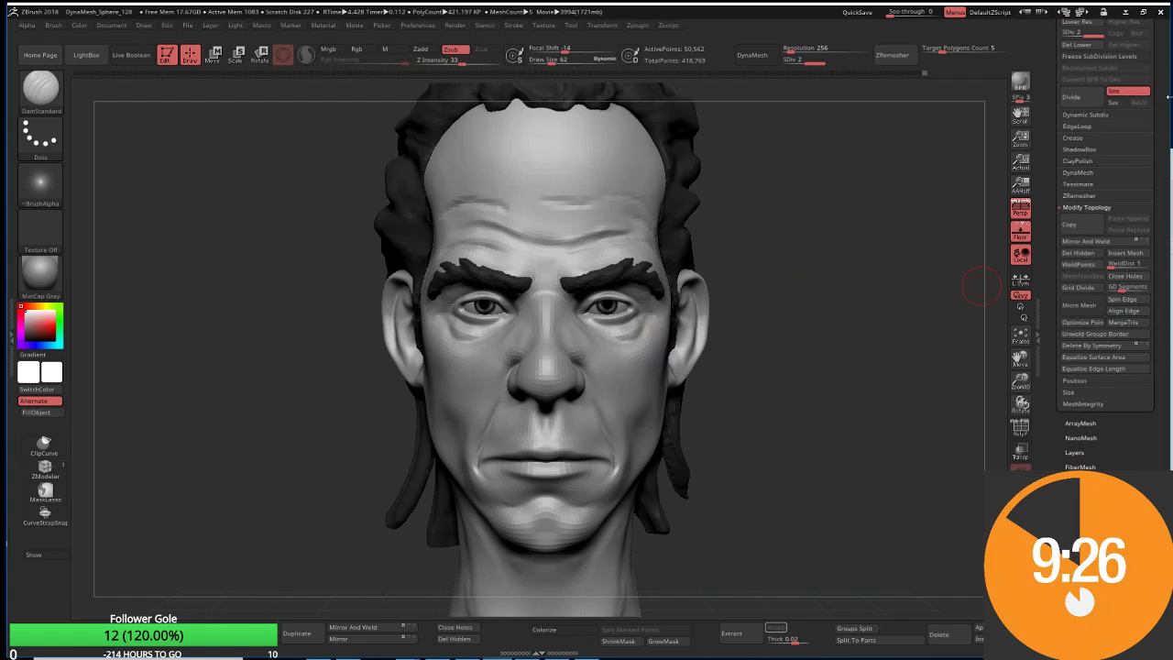
scroll(1142, 142, up, 3)
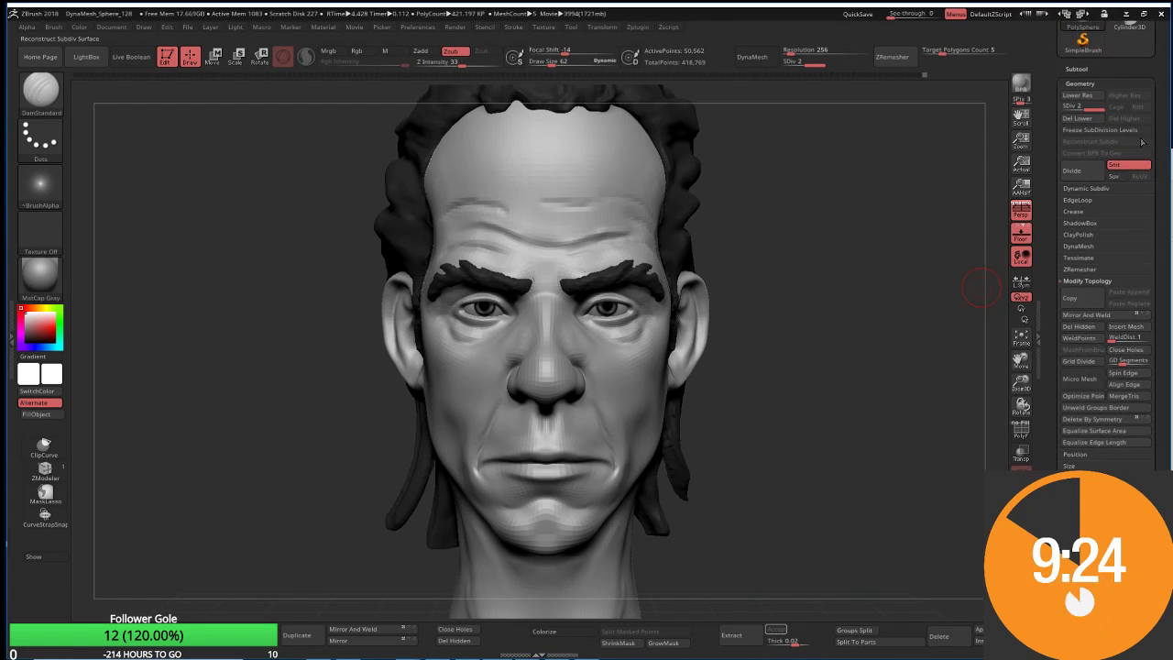
click(1077, 172)
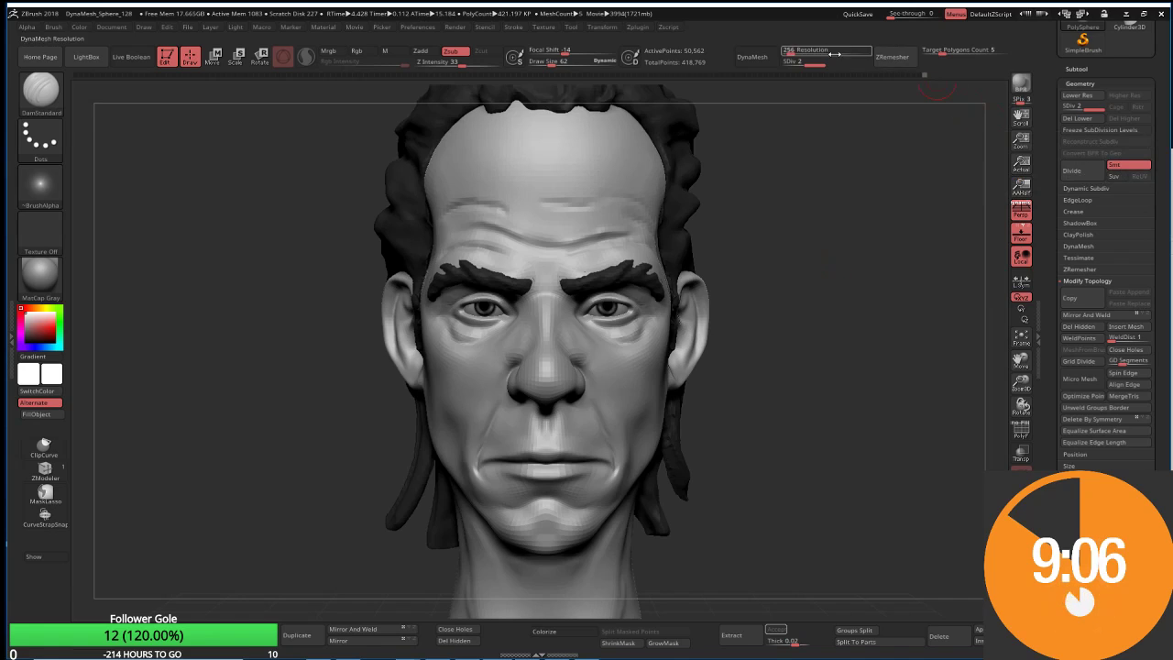
key(shift+d)
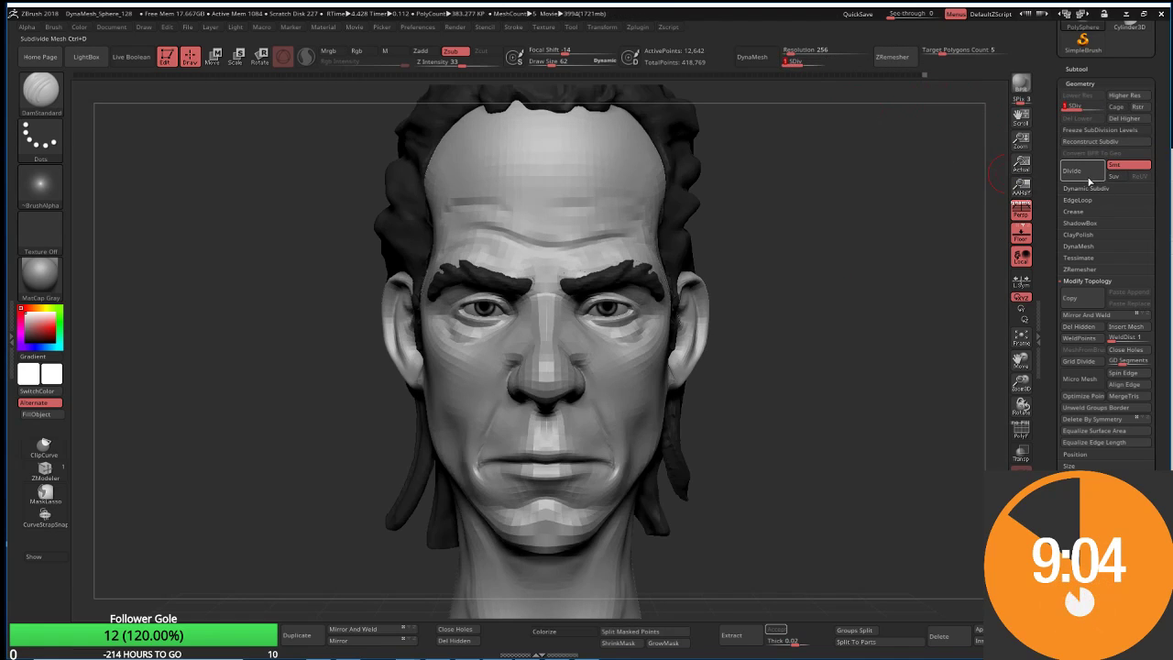
click(1085, 177)
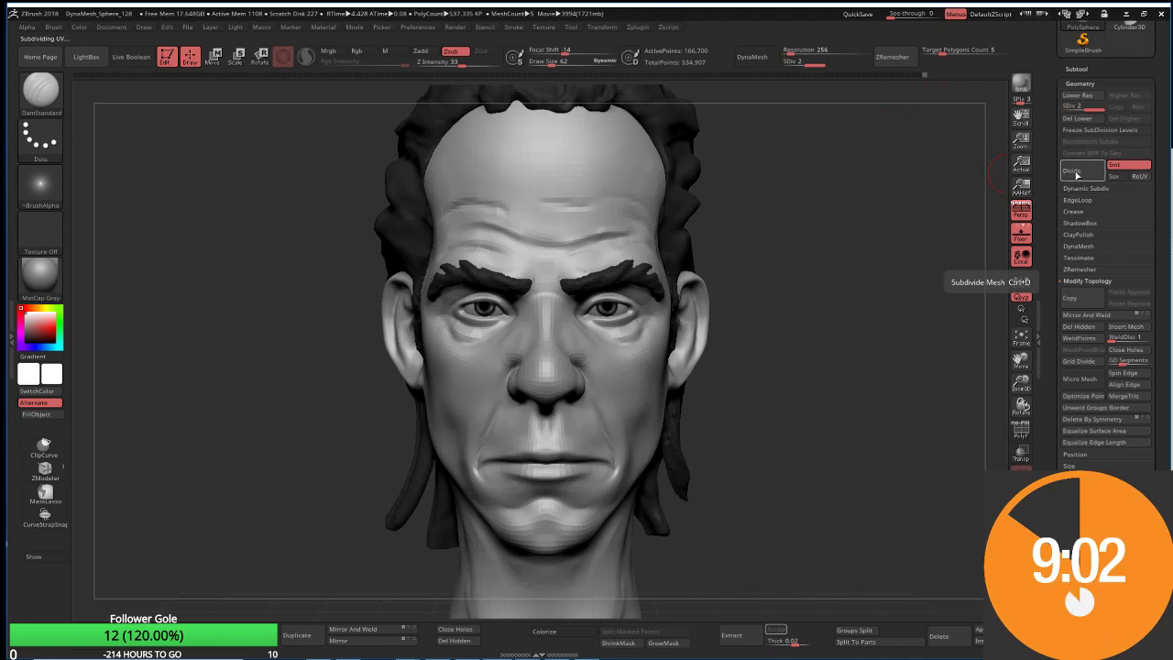
click(1065, 174)
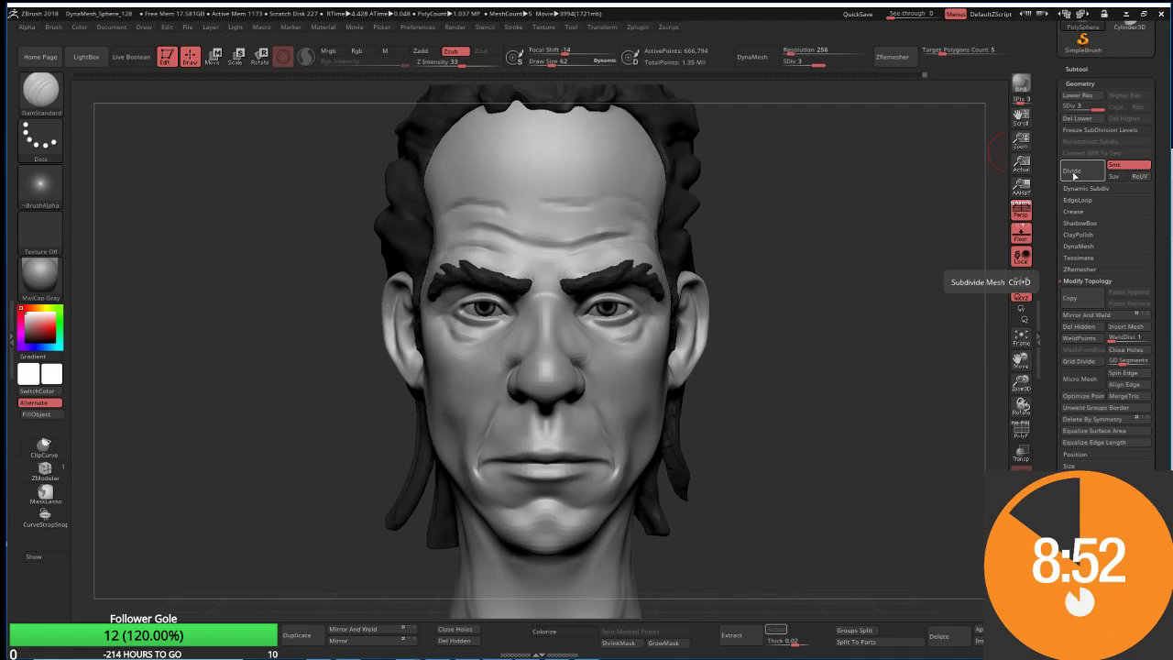
click(1074, 174)
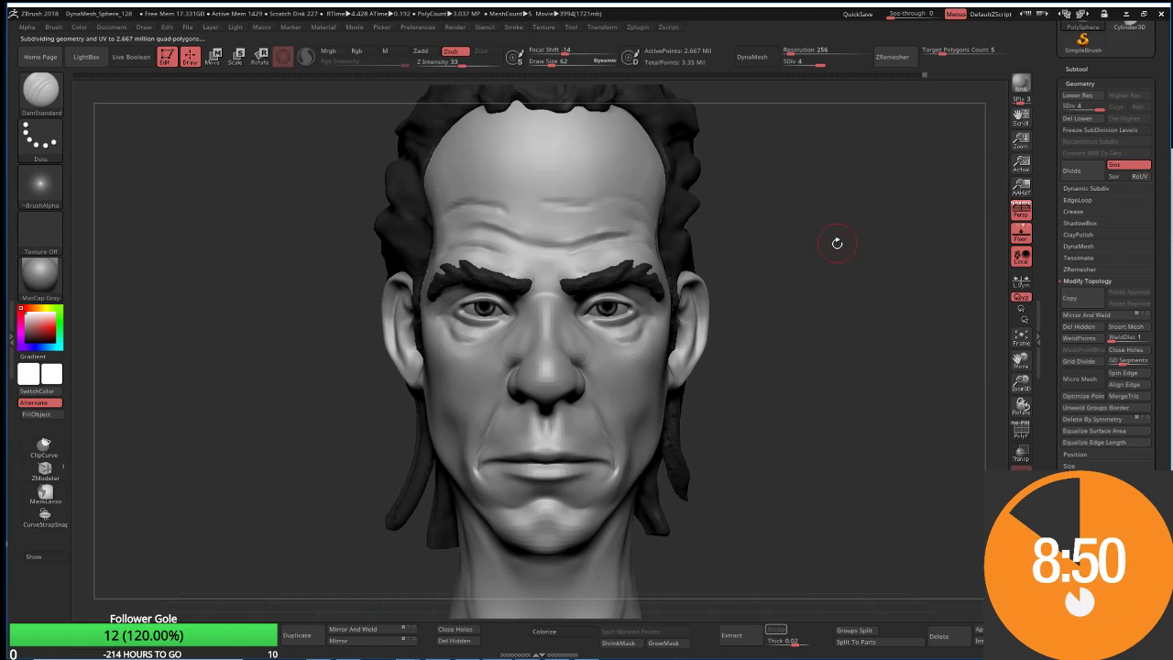
drag(835, 244, 806, 213)
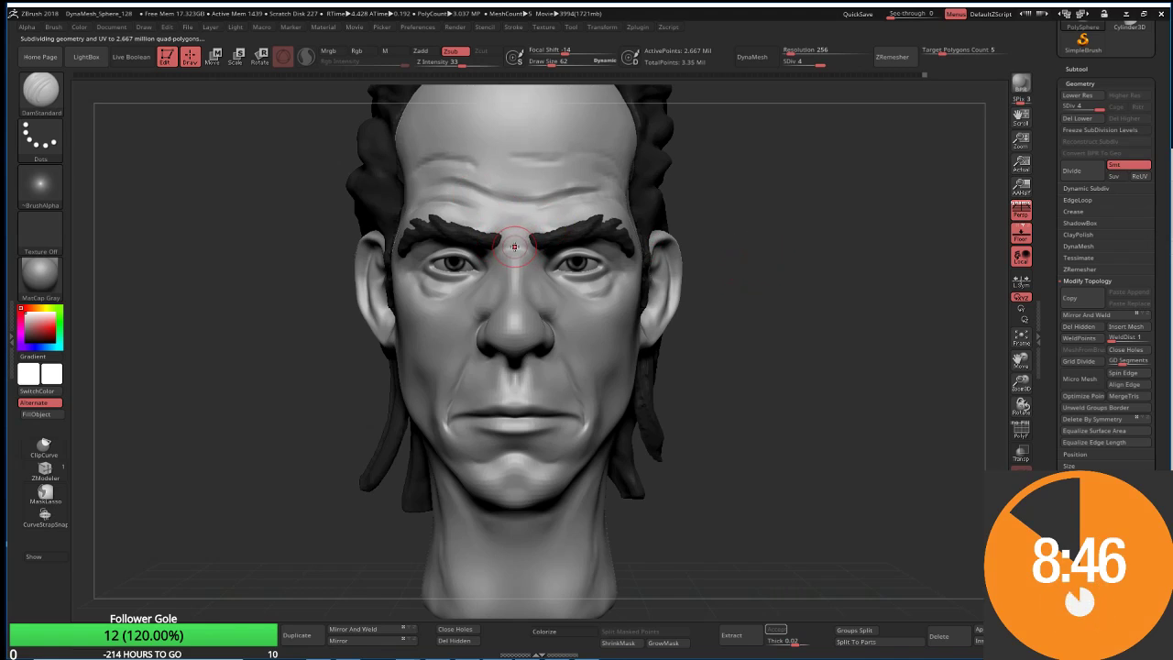
Step: Select ClayBuildup with Focal Shift 53 and zoom in on the face
key(b)
key(m)
key(t)
key(b)
key(c)
key(b)
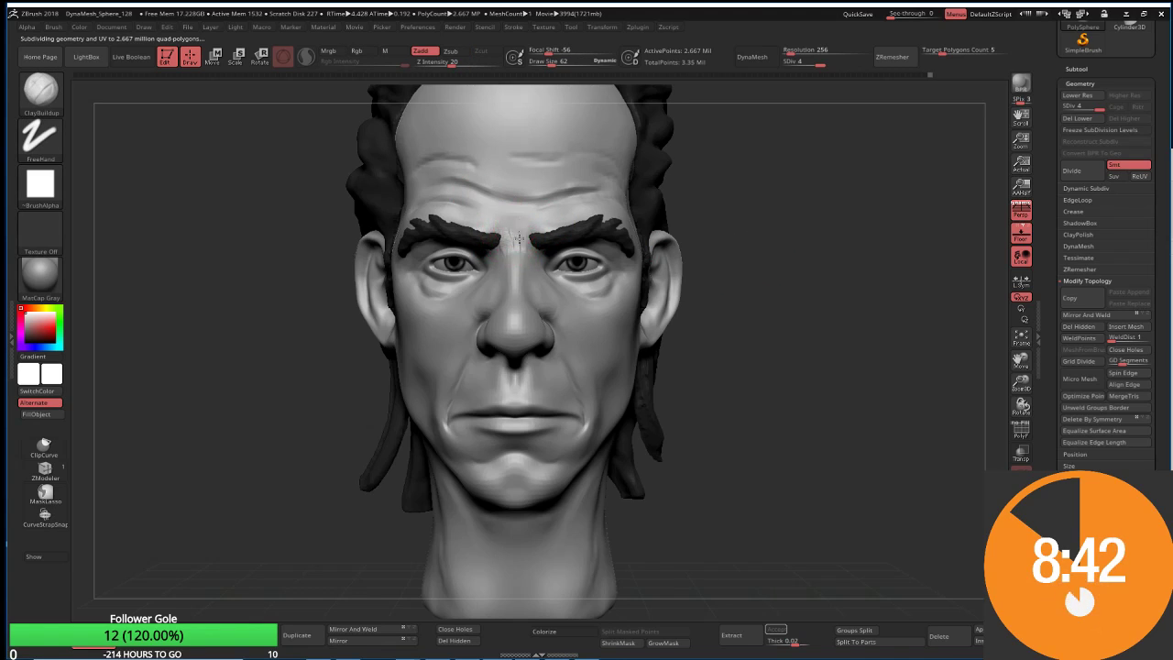
key(shift)
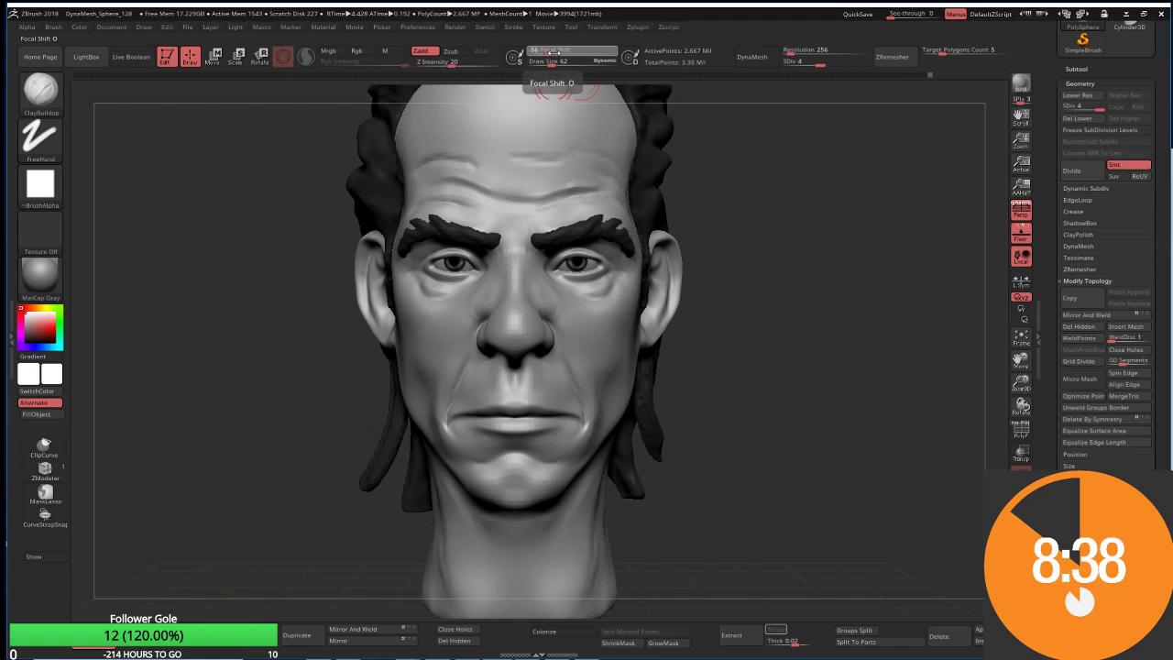
drag(583, 54, 580, 67)
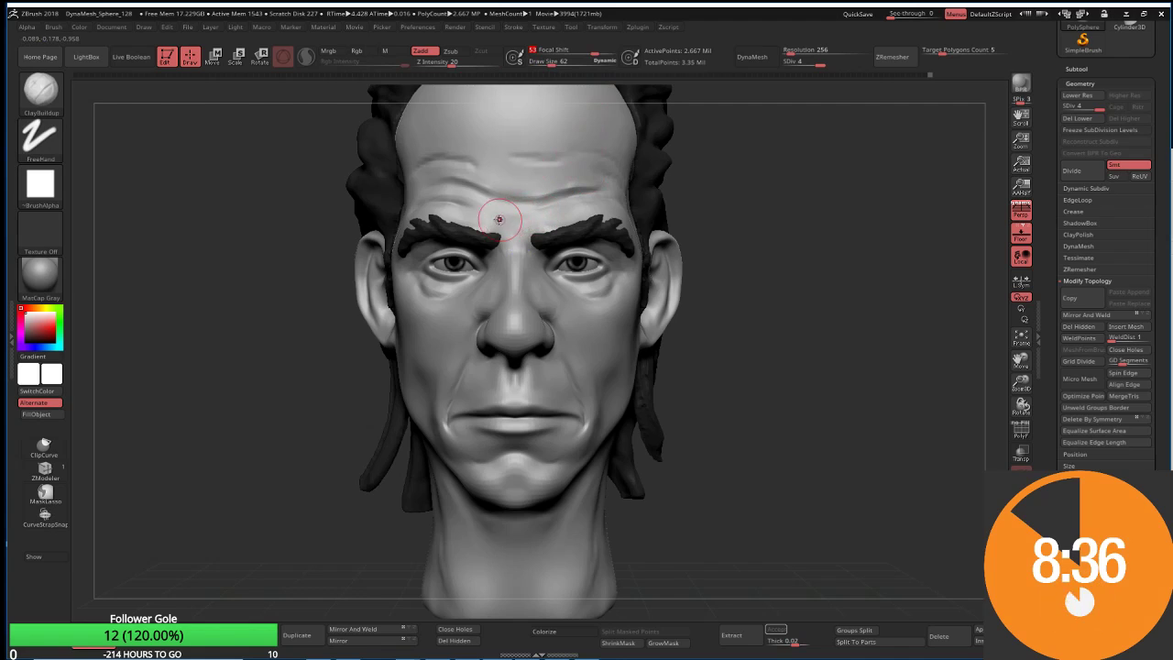
ctrl+right_drag(491, 210, 497, 220)
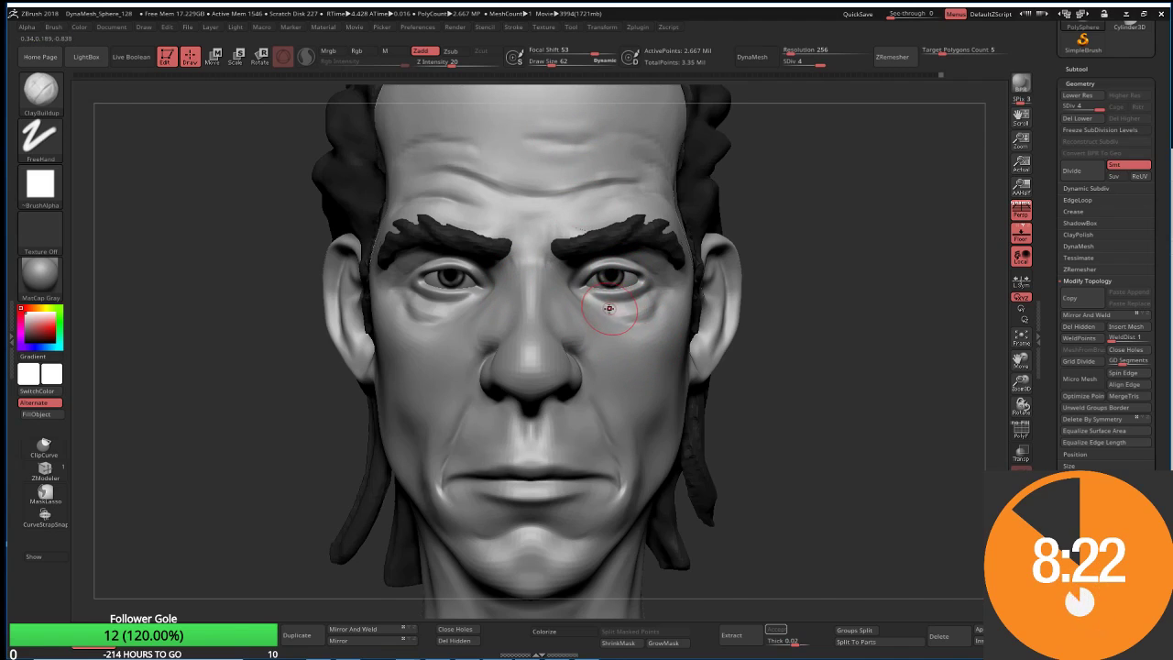
Step: Select DamStandard at Draw Size 23 and zoom in close on the face
key(b)
key(d)
key(s)
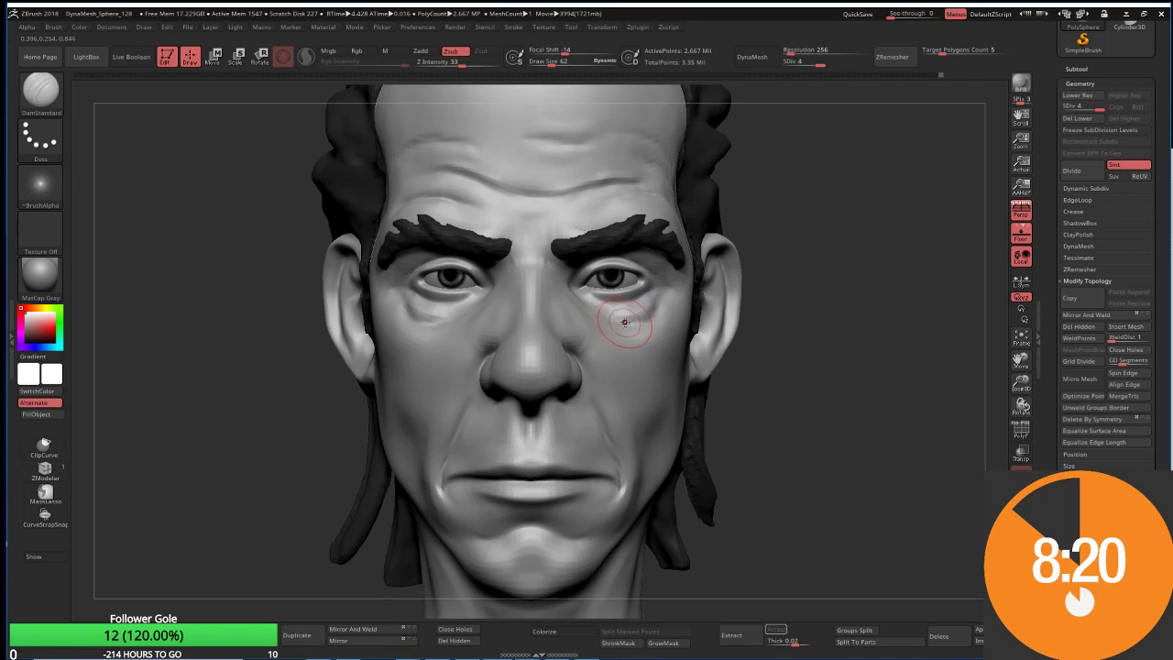
ctrl+right_drag(624, 321, 633, 302)
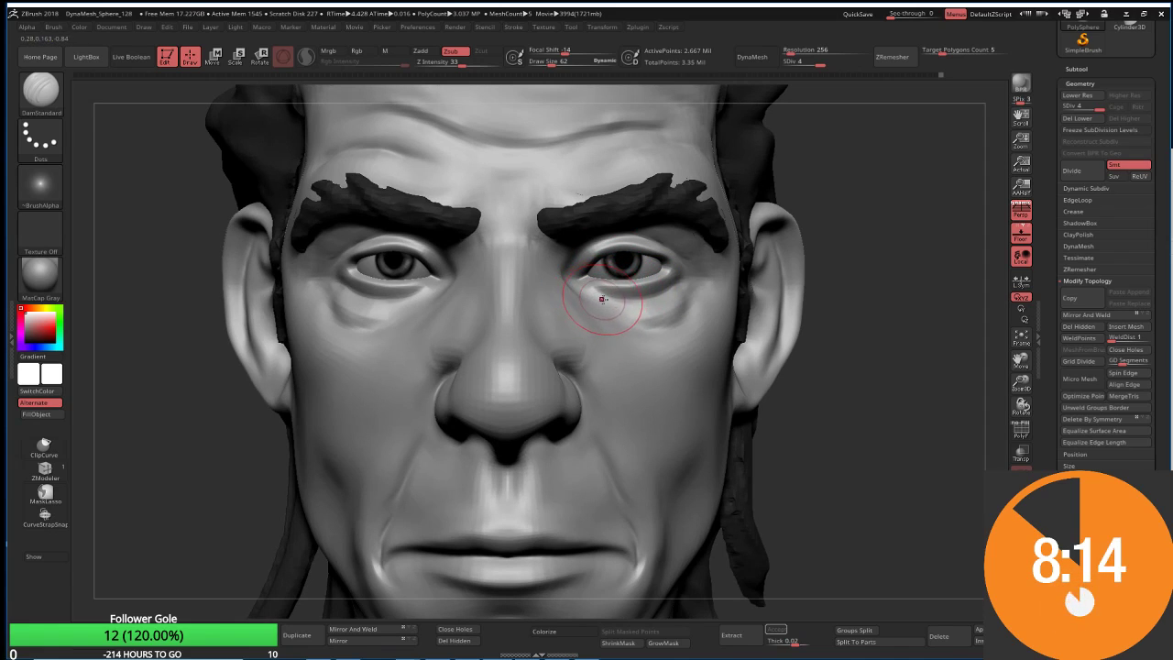
key(s)
drag(619, 295, 602, 295)
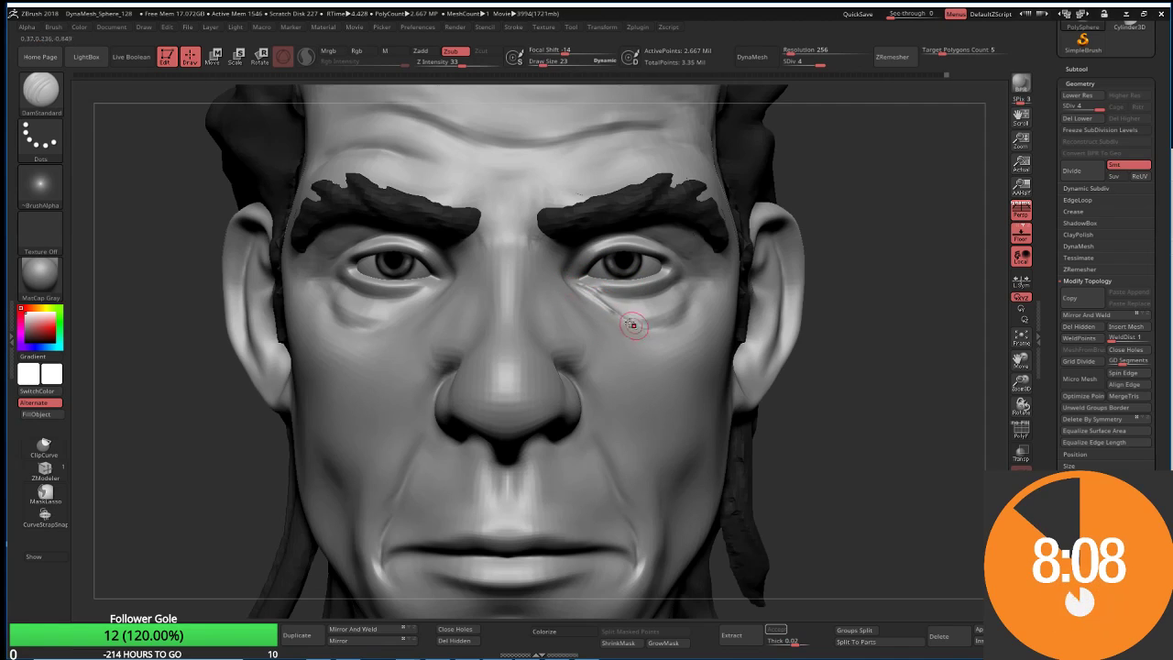
Step: Carve and smooth a crease under the viewer's-right eye, then enlarge the brush to 45
drag(626, 314, 652, 329)
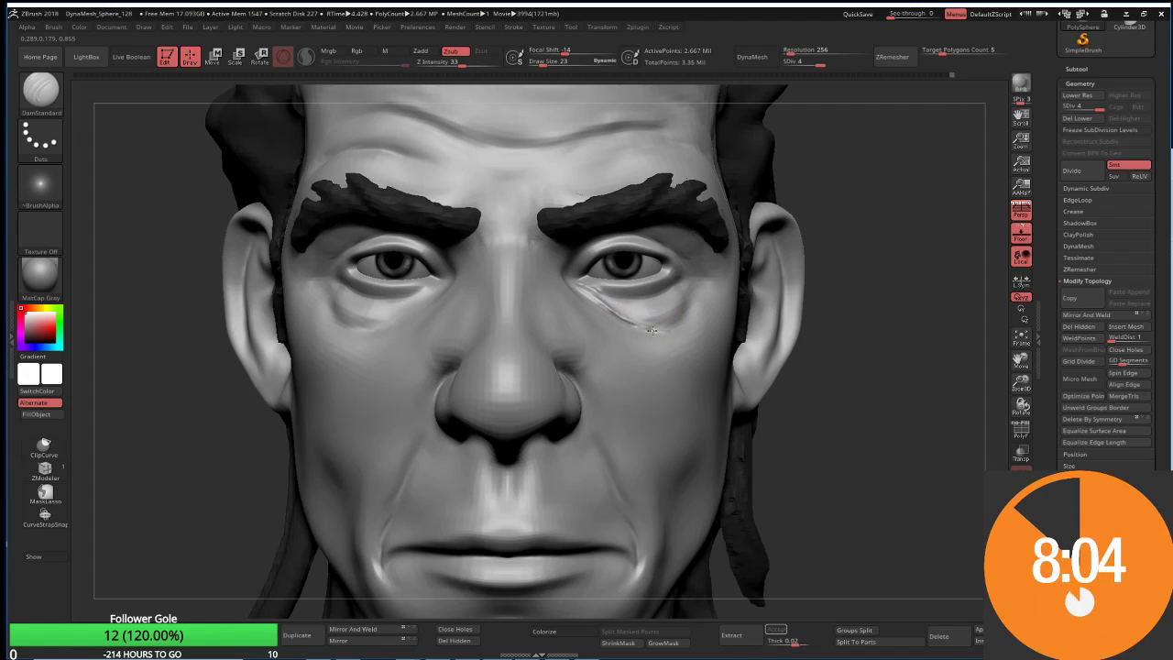
key(shift)
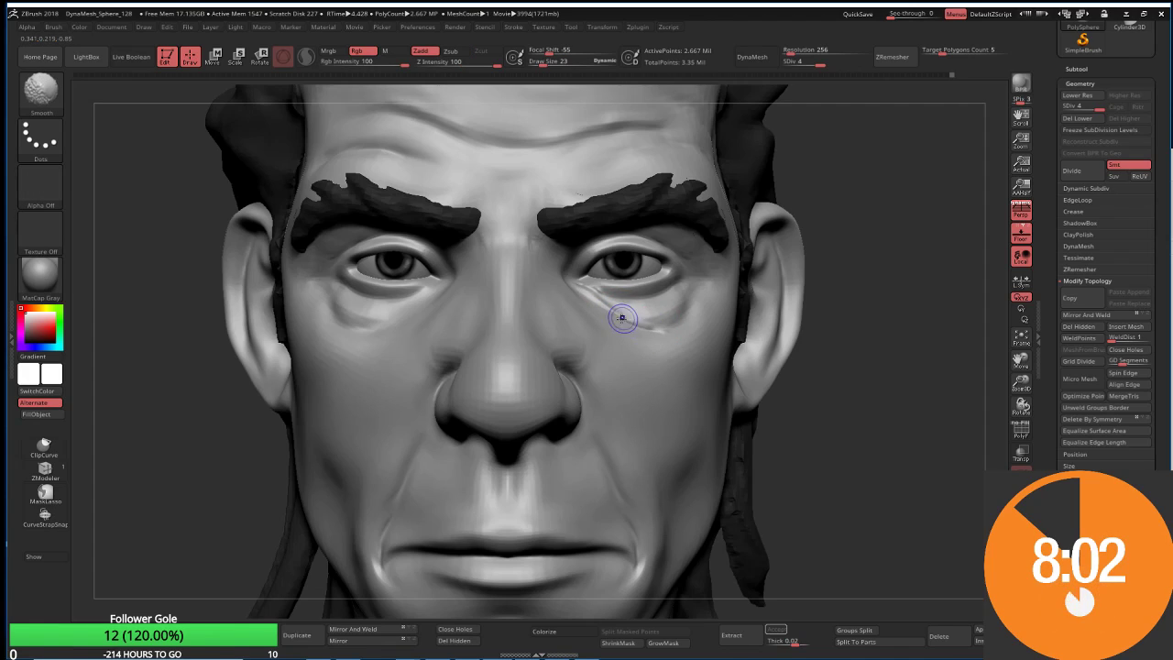
mouse_move(621, 317)
shift+mouse_down()
mouse_move(666, 329)
mouse_move(587, 287)
mouse_move(623, 308)
shift+mouse_up()
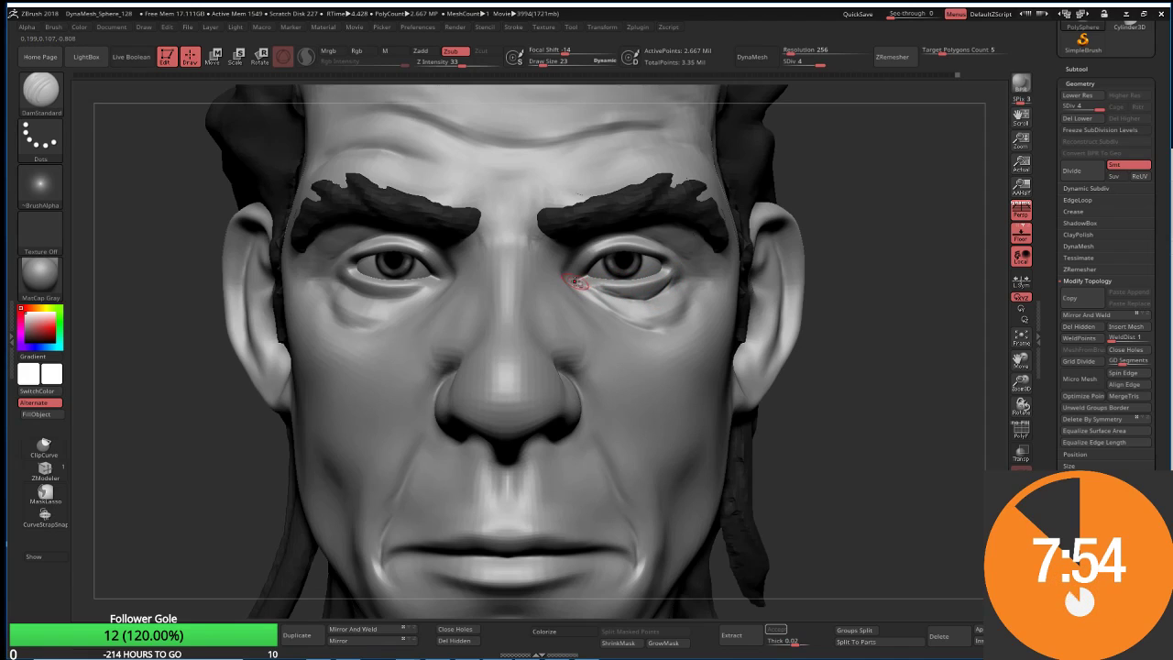
key(bracketright)
key(bracketright)
key(bracketright)
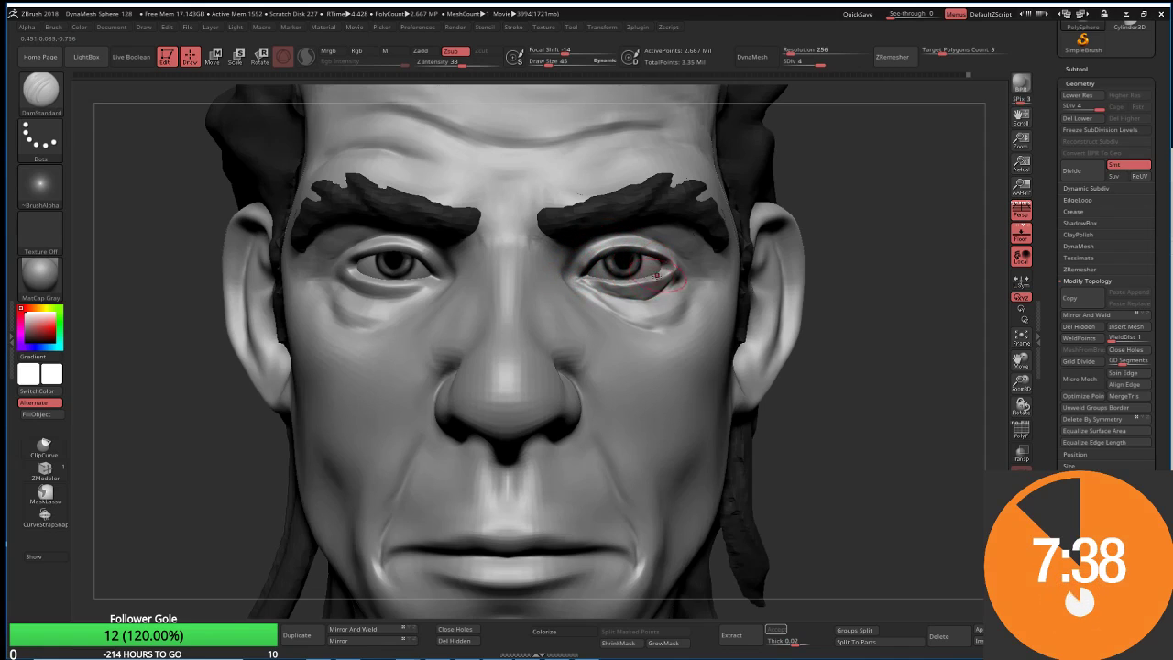
drag(827, 340, 666, 252)
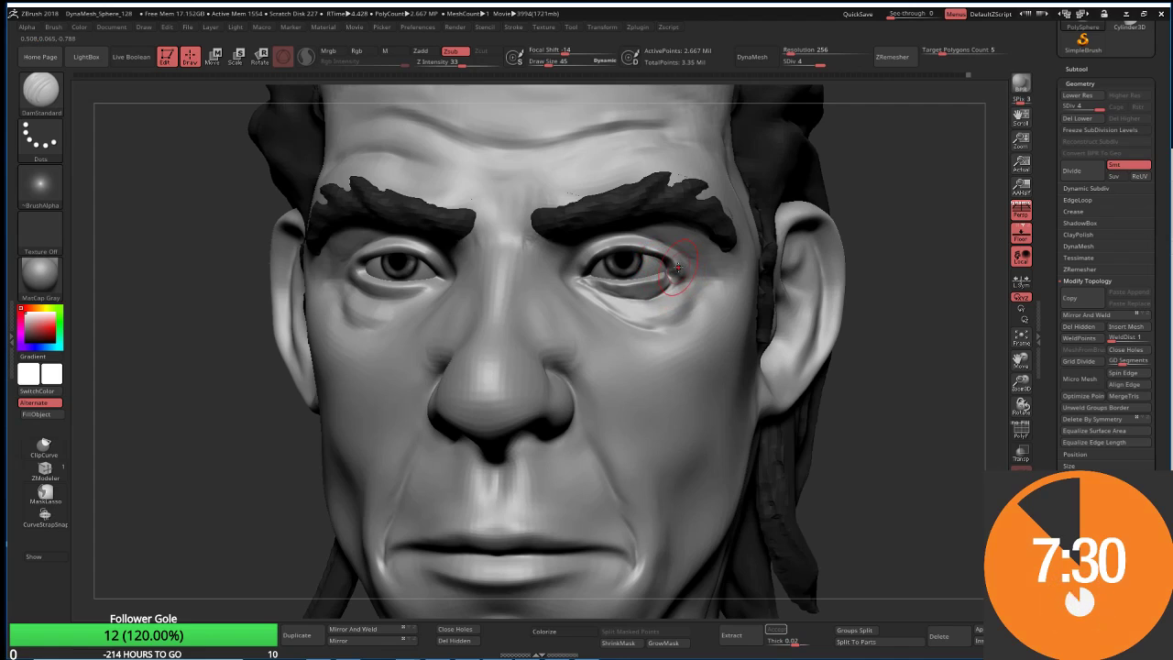
key(b)
key(m)
key(t)
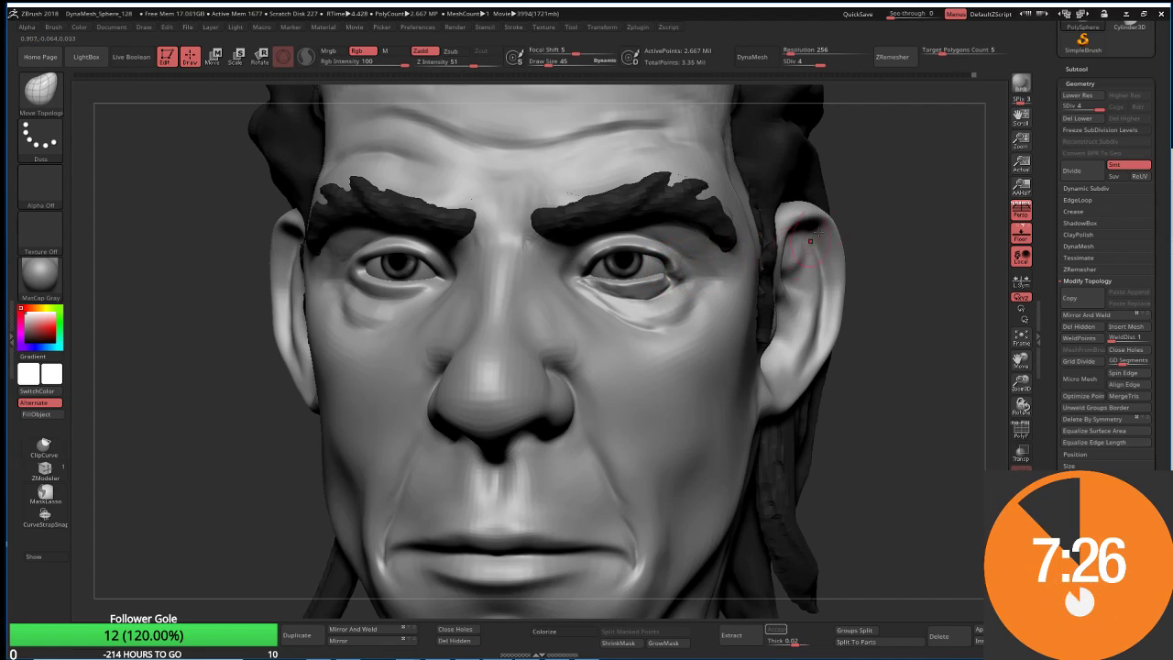
Step: Orbit between three-quarter and frontal views of the eye and select ClayBuildup
right_drag(810, 241, 669, 256)
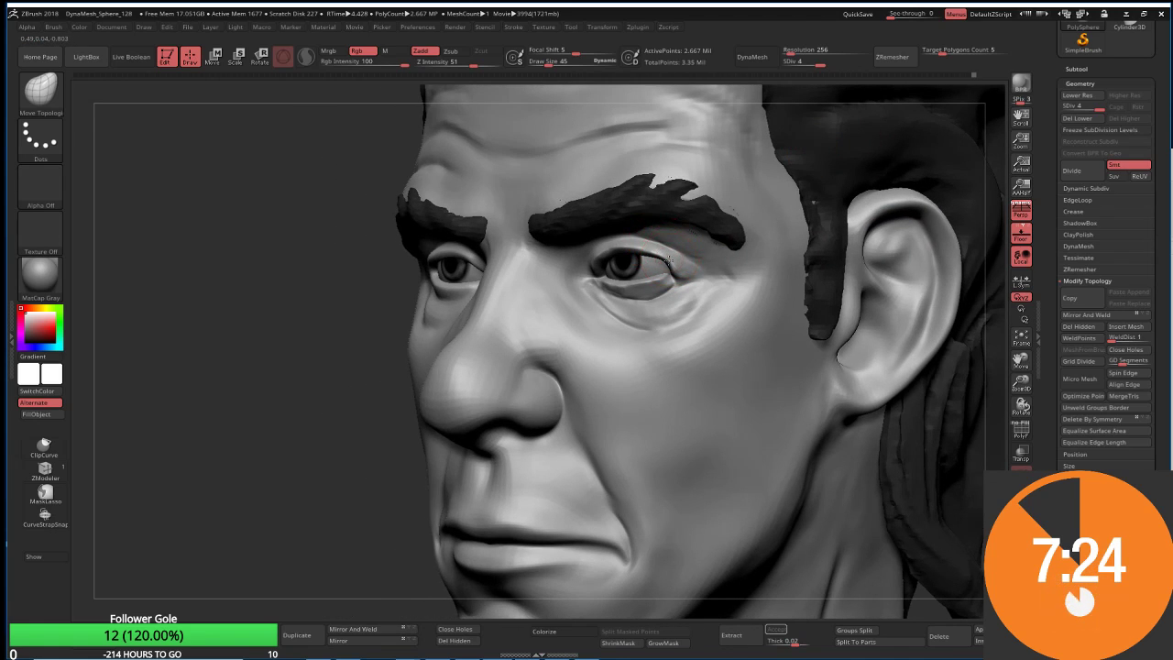
right_drag(577, 282, 679, 248)
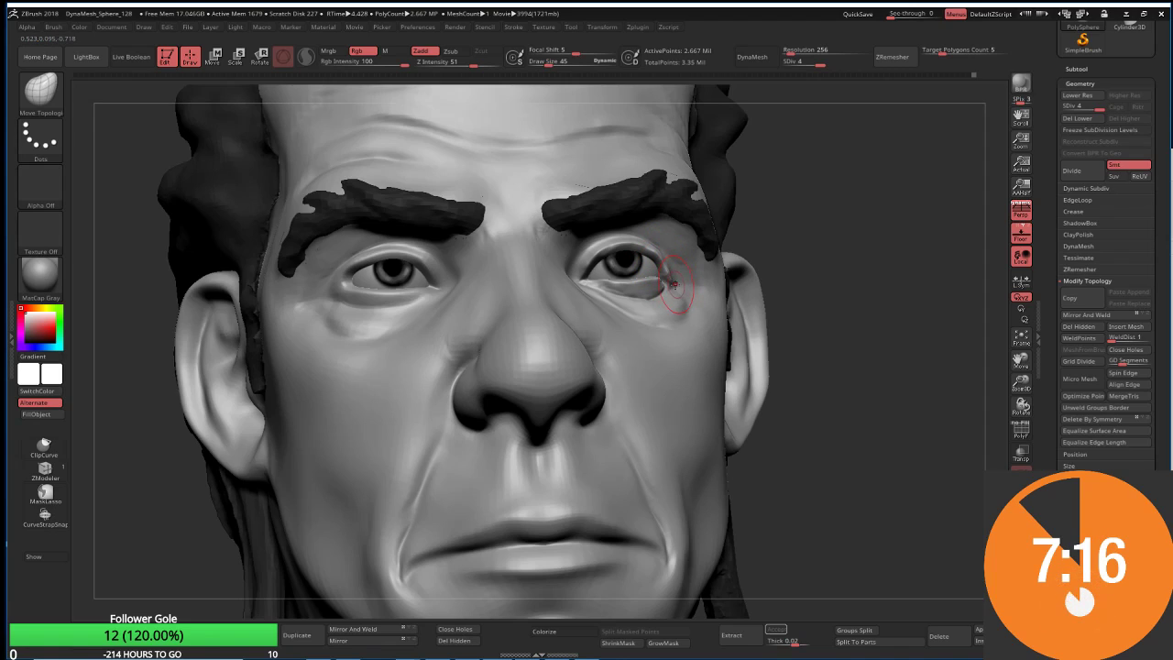
drag(797, 191, 683, 219)
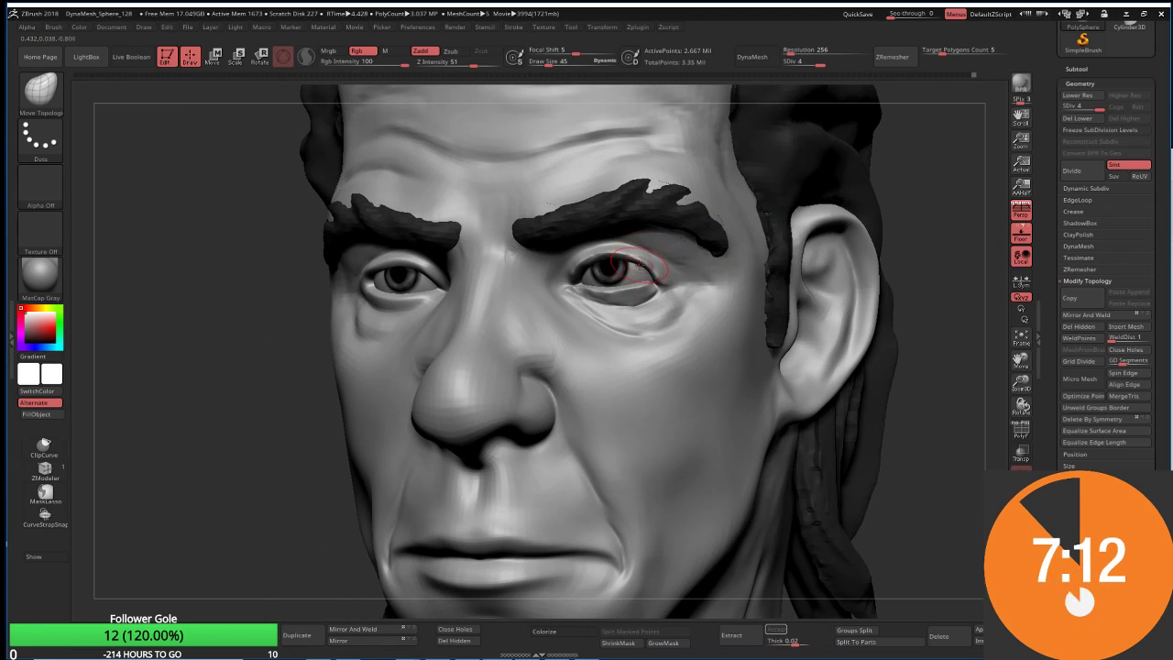
key(b)
key(c)
key(b)
key(b)
Step: Carve a groove from the inner lower lid toward the cheek with DamStandard at size 28
key(d)
key(s)
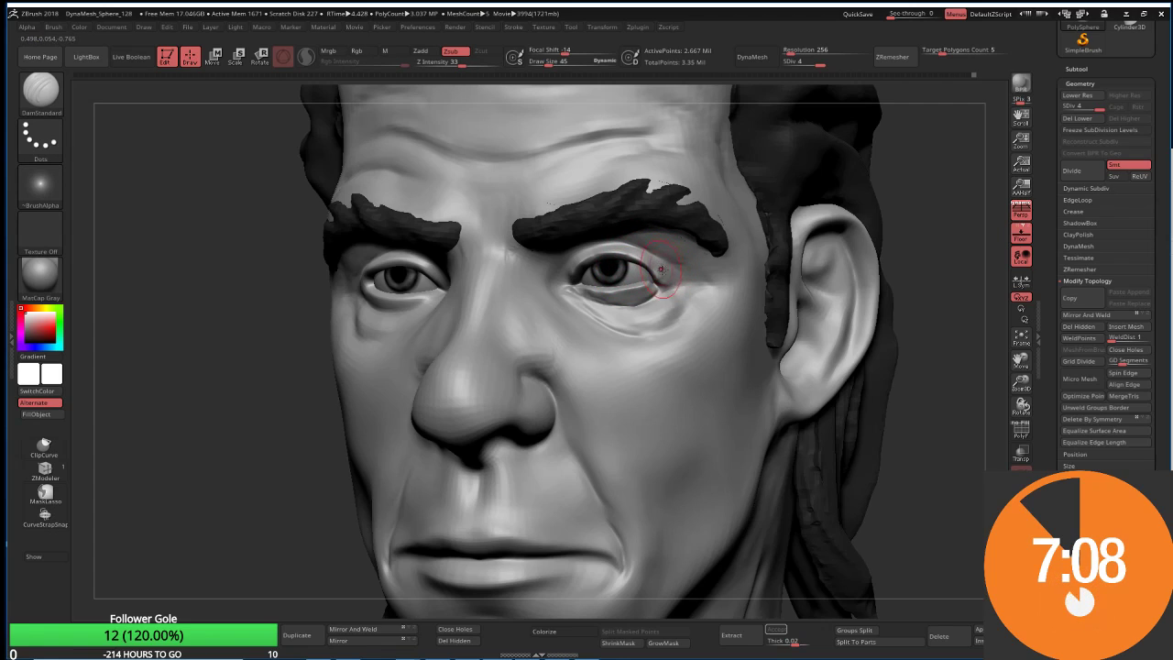
key(s)
drag(668, 276, 660, 260)
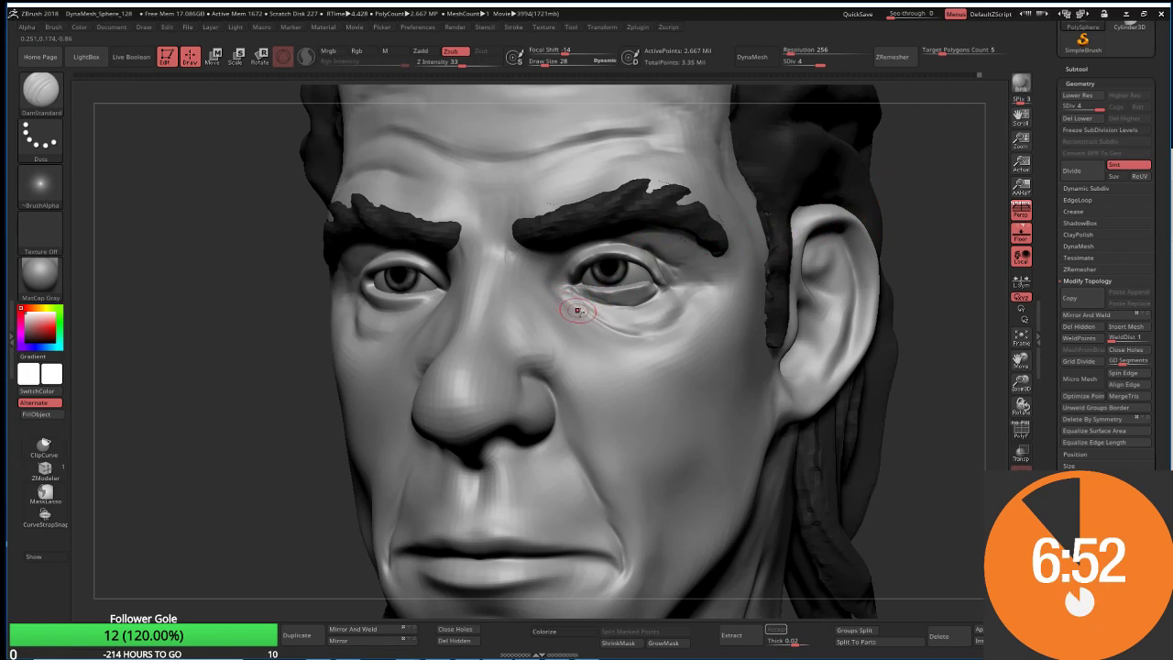
drag(555, 291, 631, 344)
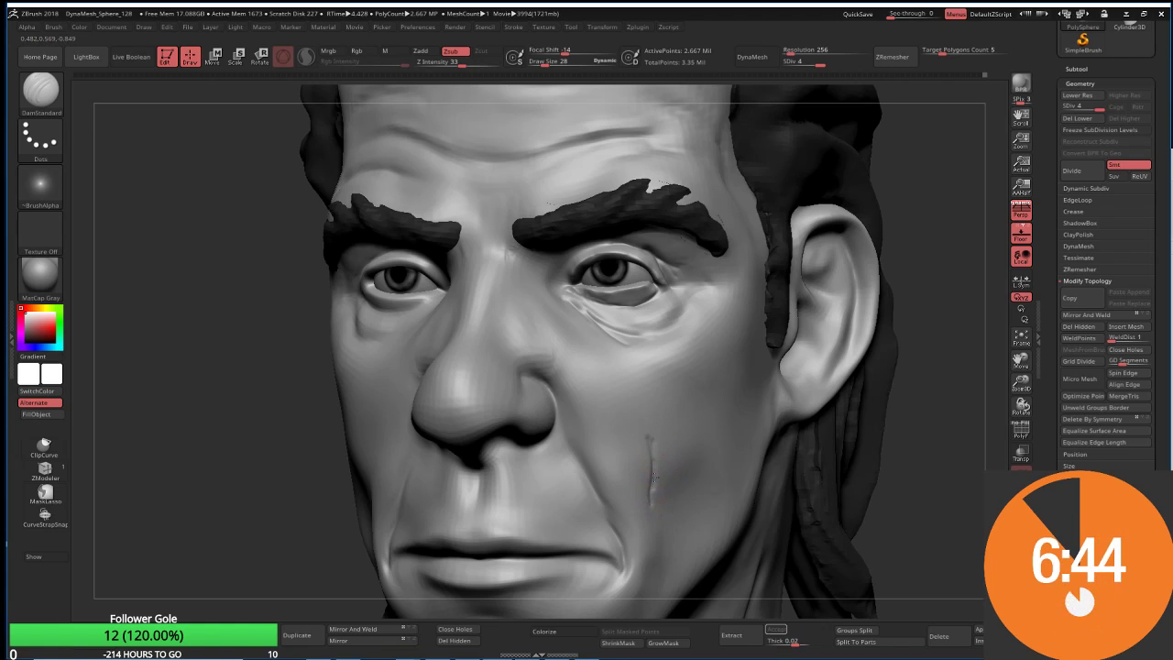
mouse_move(235, 464)
mouse_down()
mouse_move(266, 541)
mouse_move(296, 406)
mouse_up()
Step: Sculpt a subtle crease up the viewer's-left cheek at size 124 and reshape the under-eye area
key(bracketright)
key(bracketright)
key(bracketright)
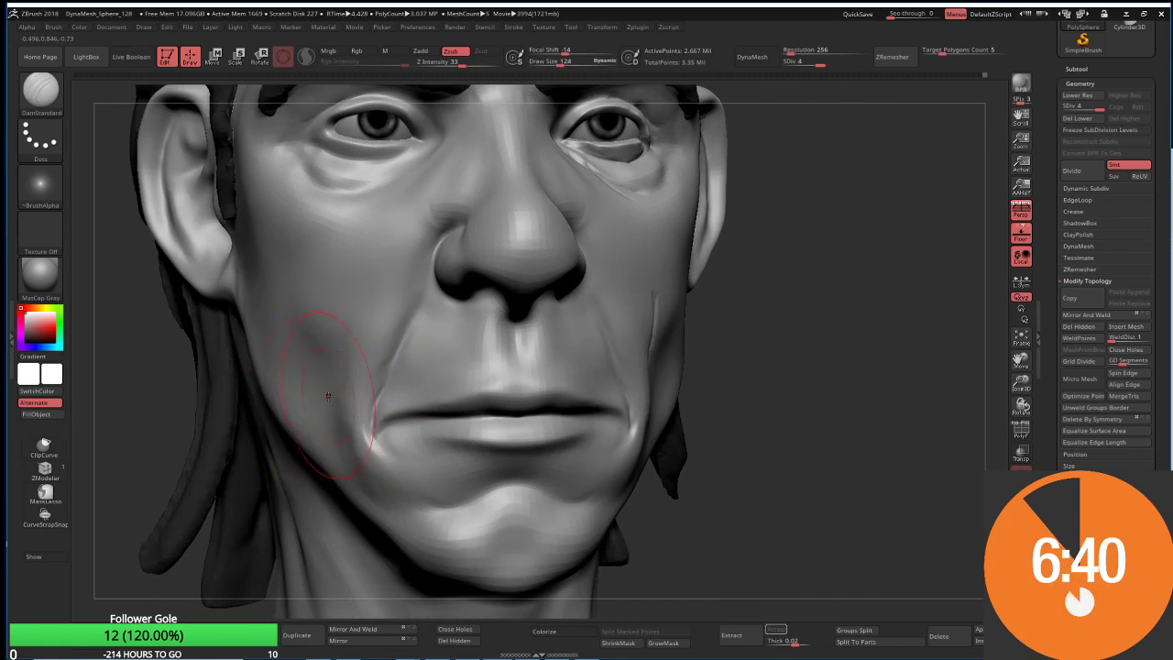
drag(376, 454, 323, 329)
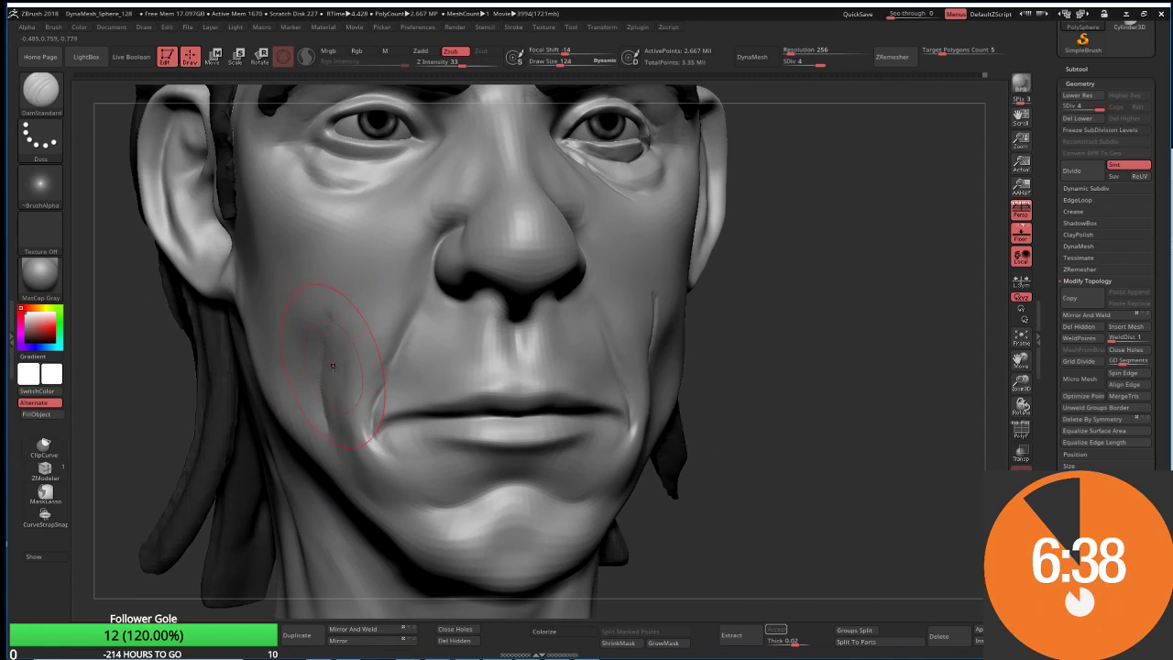
mouse_move(327, 190)
alt+mouse_down()
mouse_move(309, 296)
mouse_move(322, 313)
mouse_move(281, 270)
mouse_move(290, 287)
alt+mouse_up()
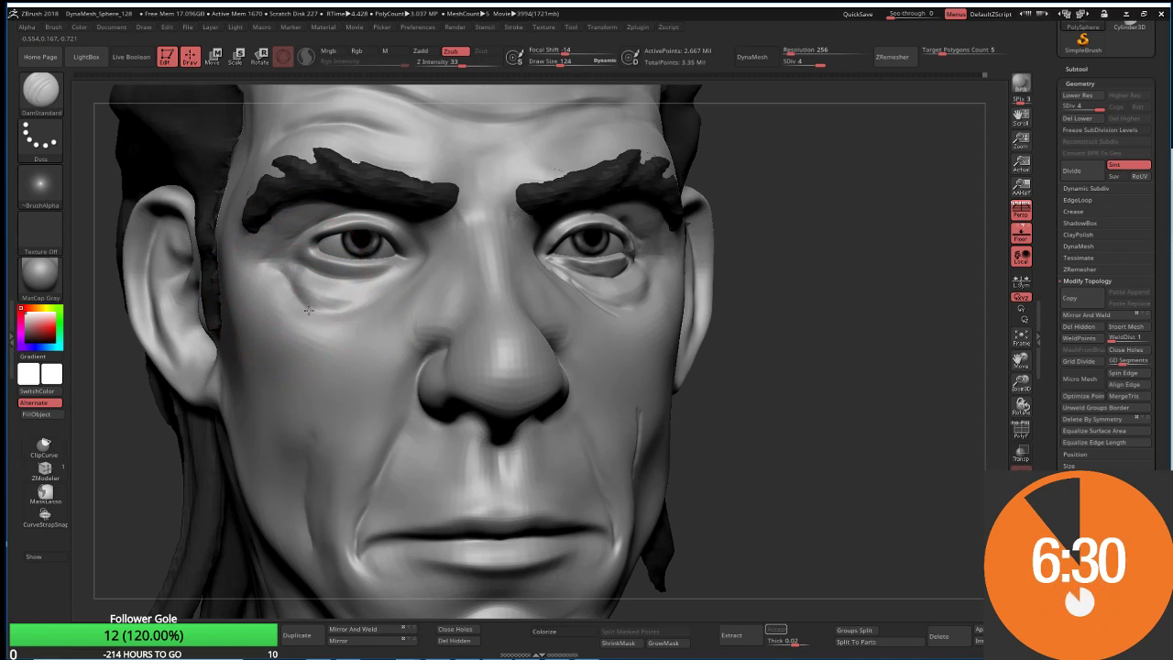
drag(307, 310, 302, 291)
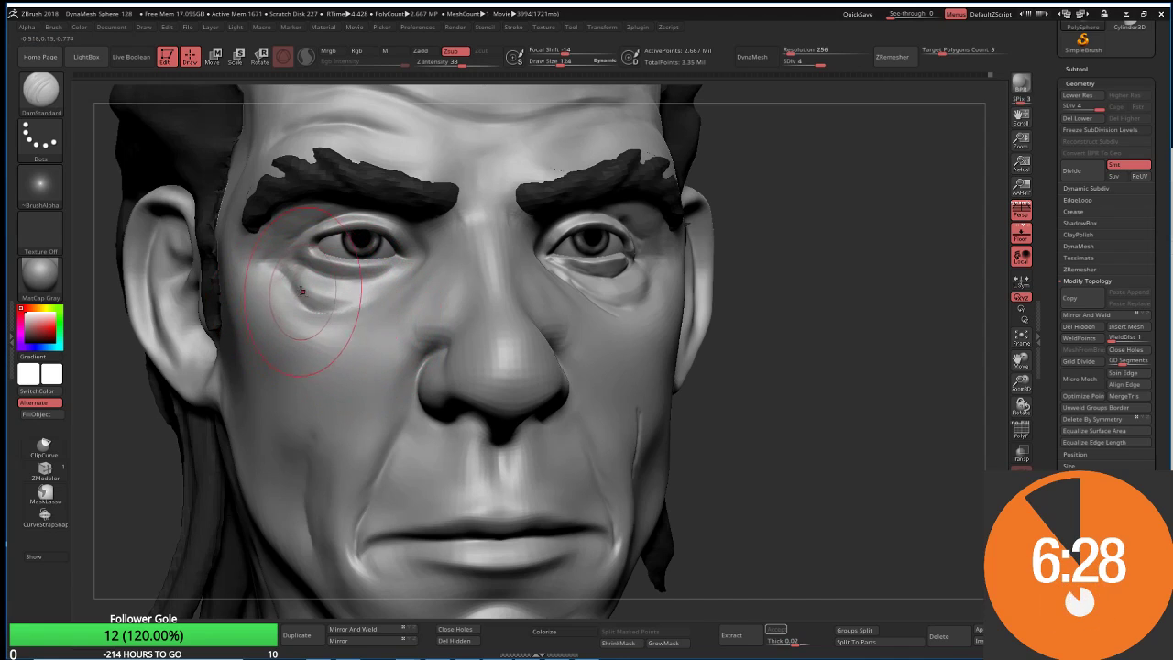
scroll(303, 291, up, 5)
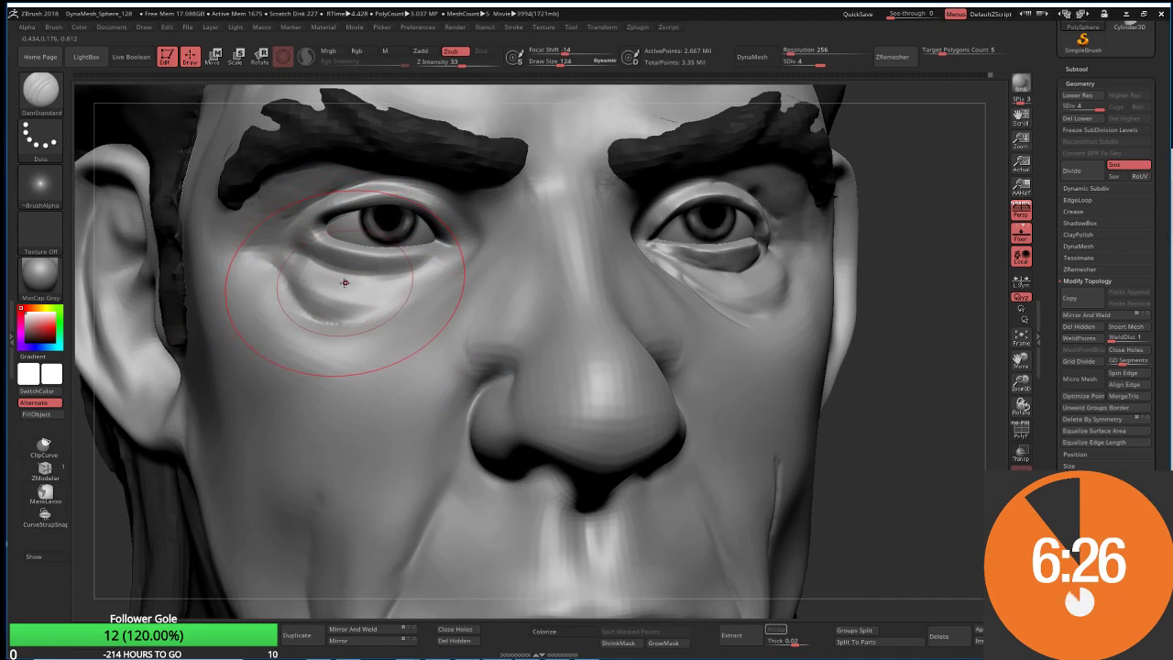
Step: Shrink Move Topological to Draw Size 39, then switch to ClayBuildup for the eye bag
key(b)
key(m)
key(t)
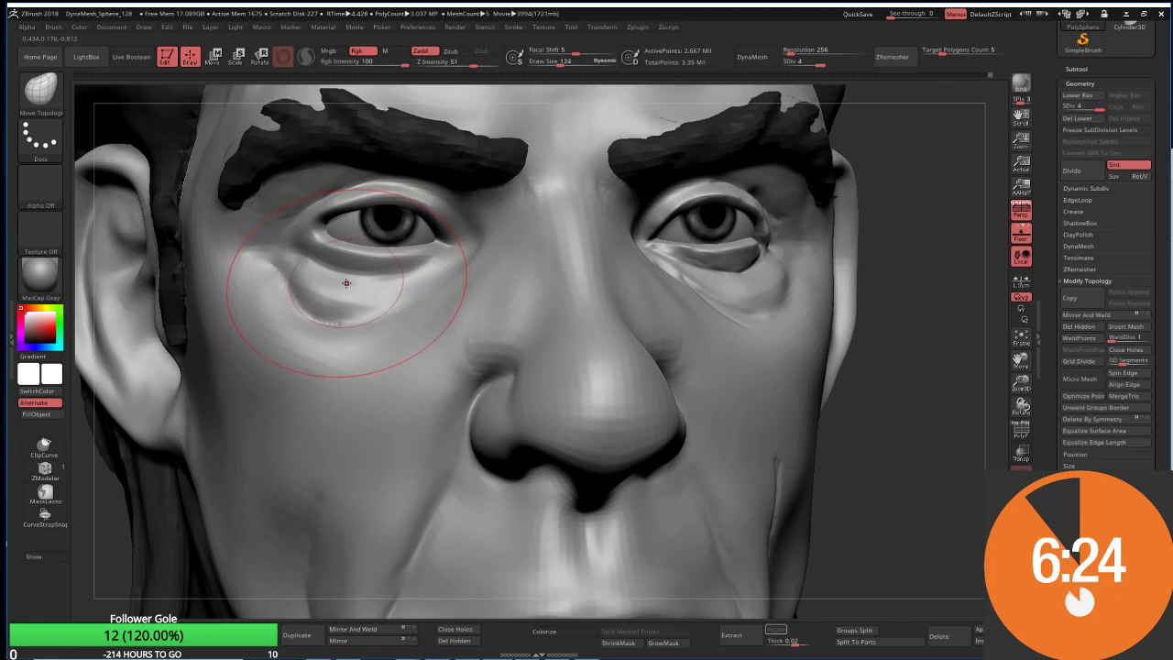
key(s)
mouse_move(346, 283)
mouse_down()
mouse_move(332, 270)
mouse_move(385, 306)
mouse_move(314, 293)
mouse_up()
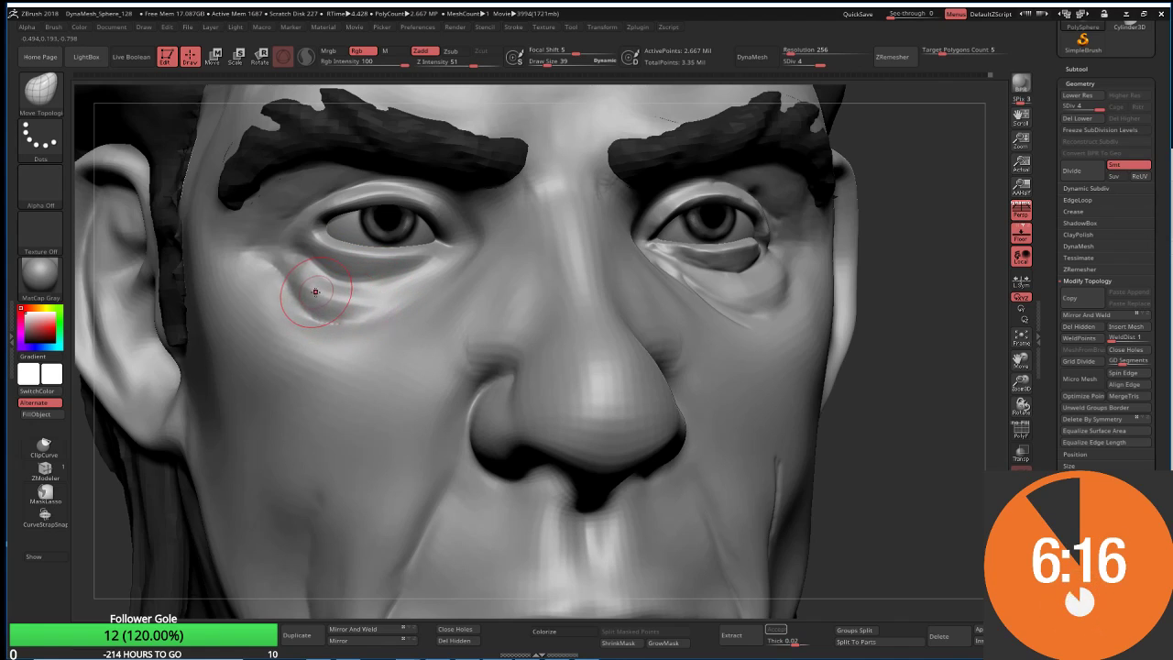
key(b)
key(c)
key(b)
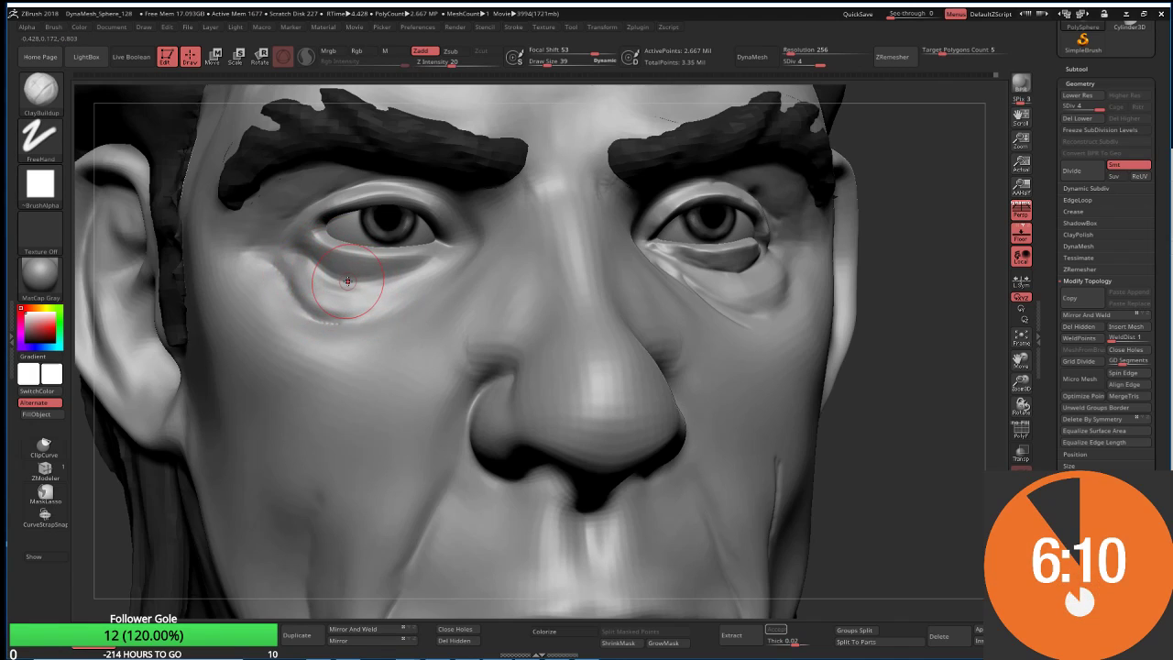
Step: Carve a crease under the lower eyelid with DamStandard at Draw Size 23
key(b)
key(i)
key(n)
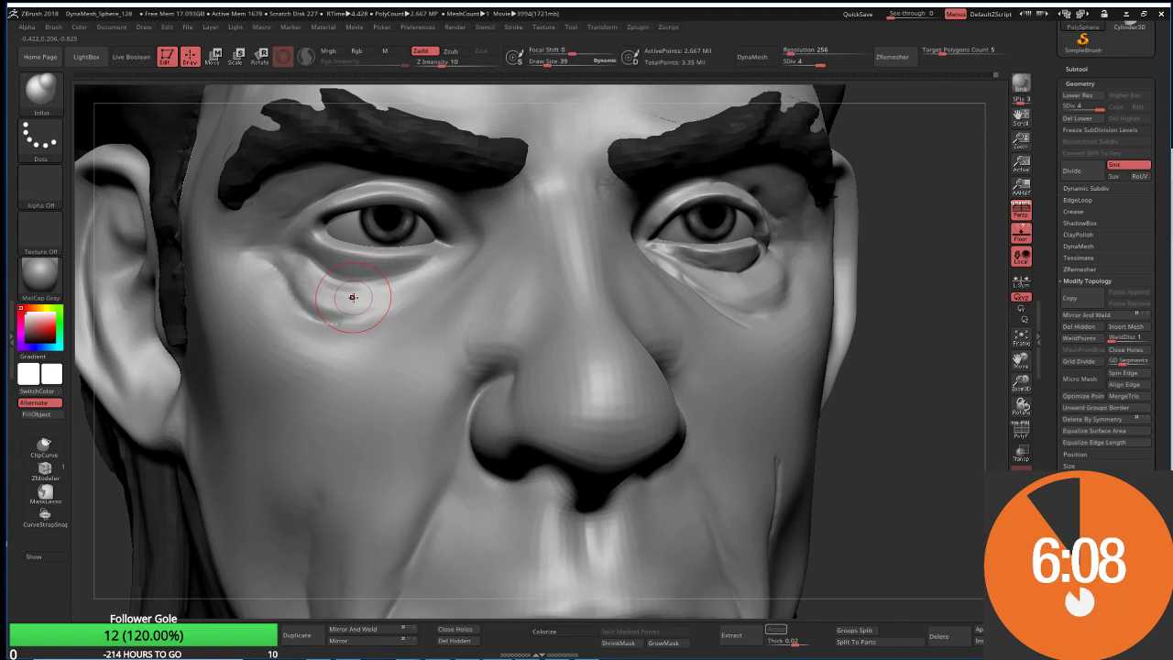
key(b)
key(d)
key(s)
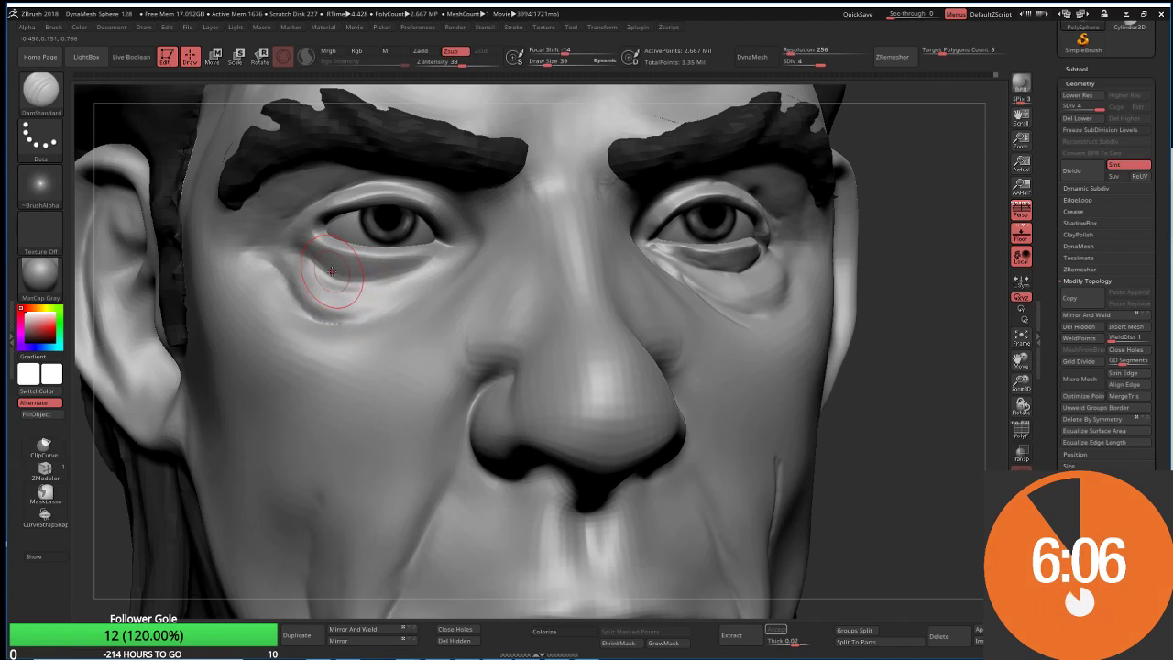
key(bracketleft)
drag(323, 316, 302, 249)
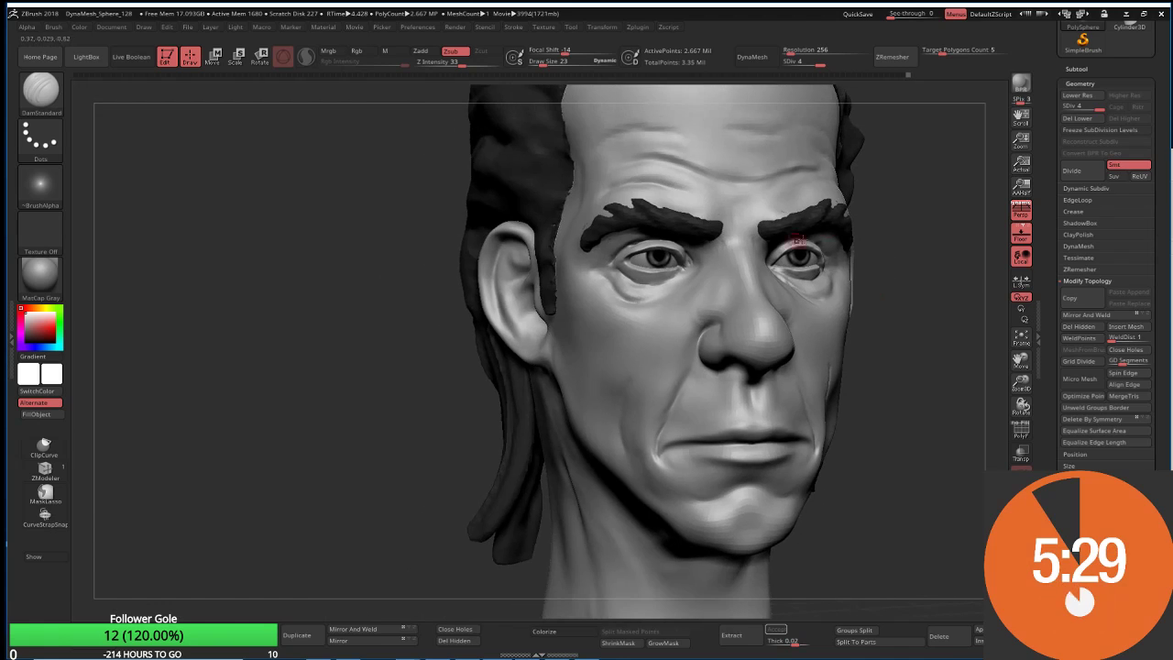
drag(810, 222, 913, 244)
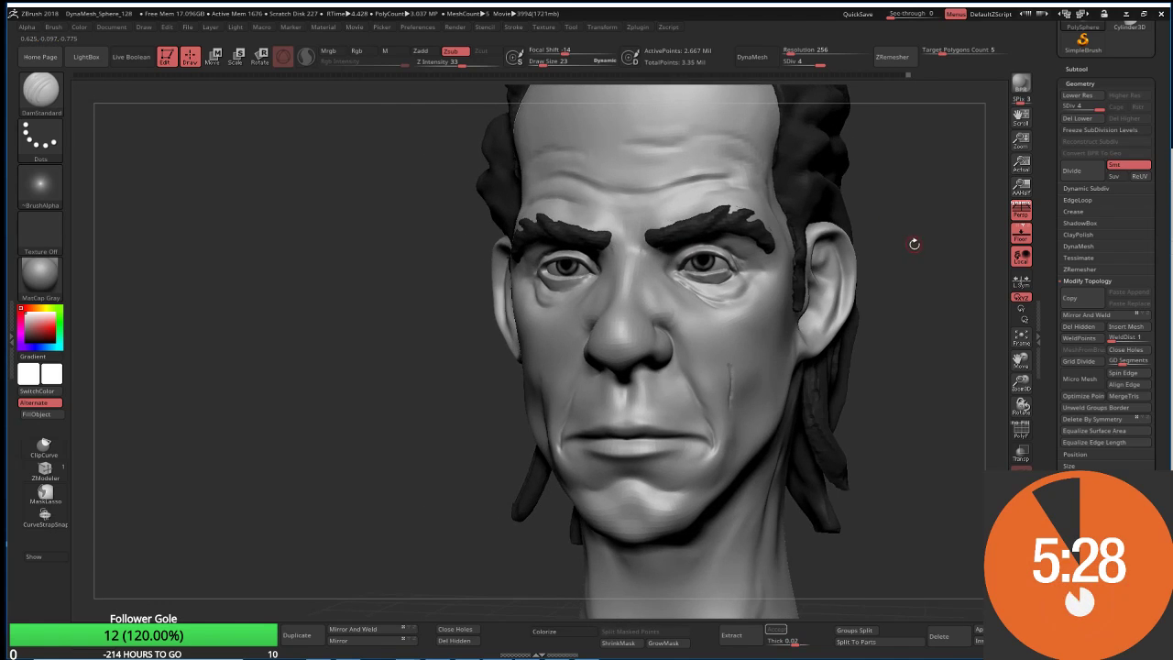
Step: Return to a frontal close-up of the eyes with Move Topological at size 58
mouse_move(344, 265)
mouse_down()
mouse_move(361, 265)
mouse_move(356, 285)
mouse_up()
drag(223, 373, 224, 374)
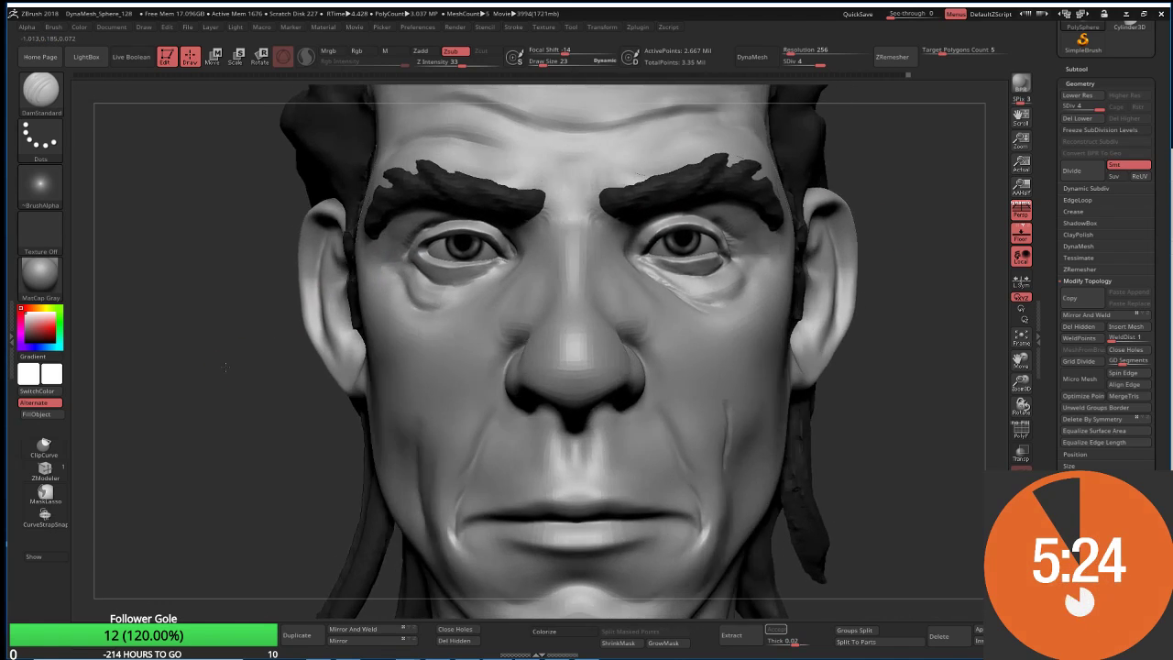
key(b)
key(m)
key(t)
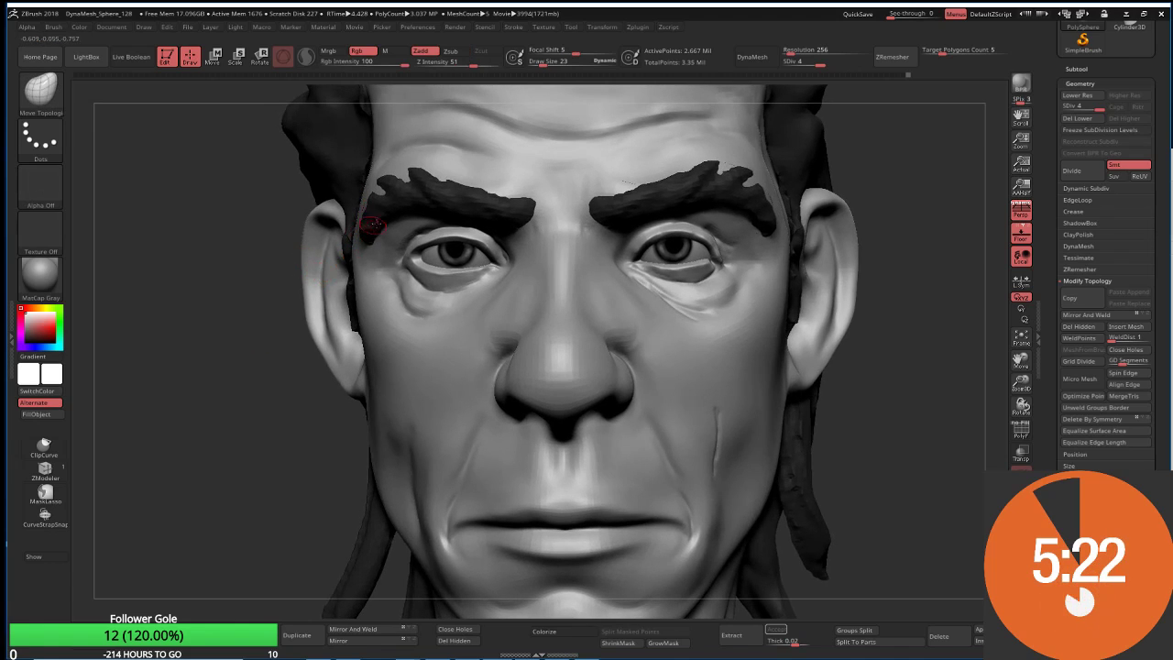
key(bracketright)
key(bracketright)
key(bracketright)
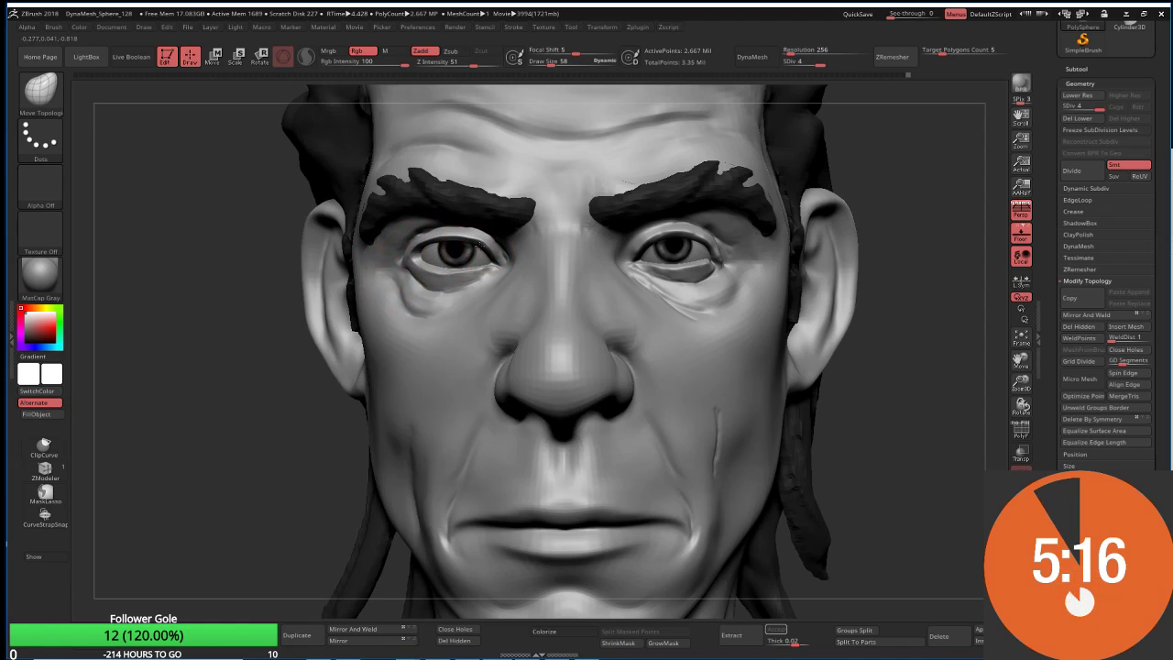
ctrl+right_drag(475, 246, 436, 279)
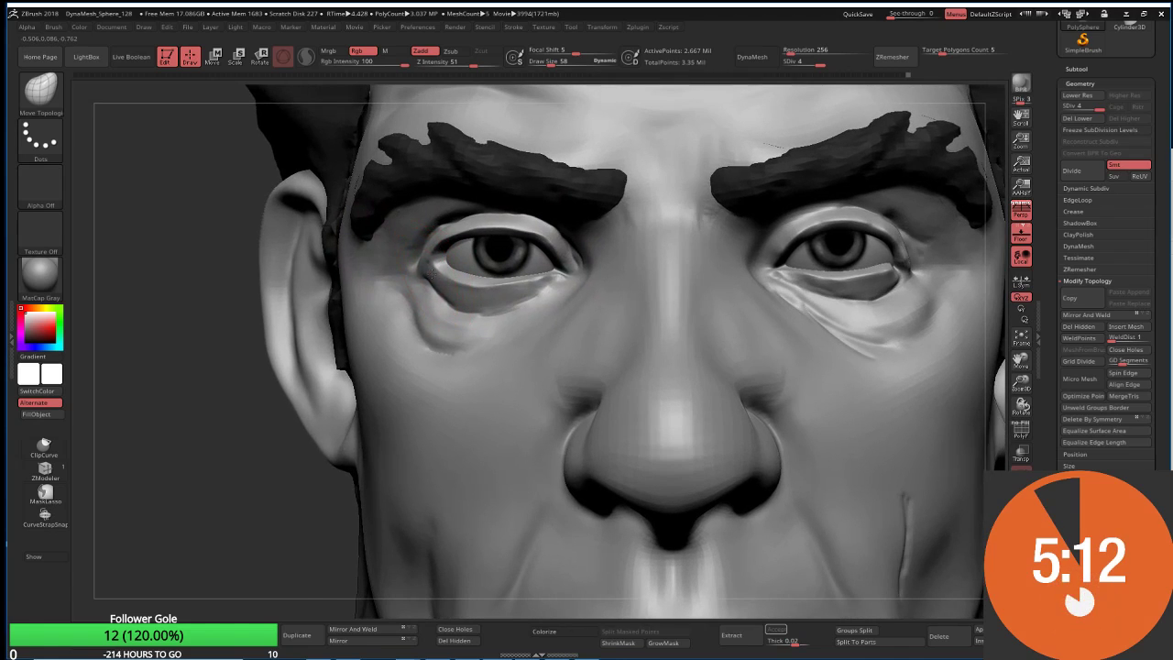
Step: Deepen the crease under the lower eyelid with DamStandard at Draw Size 33
key(b)
key(d)
key(s)
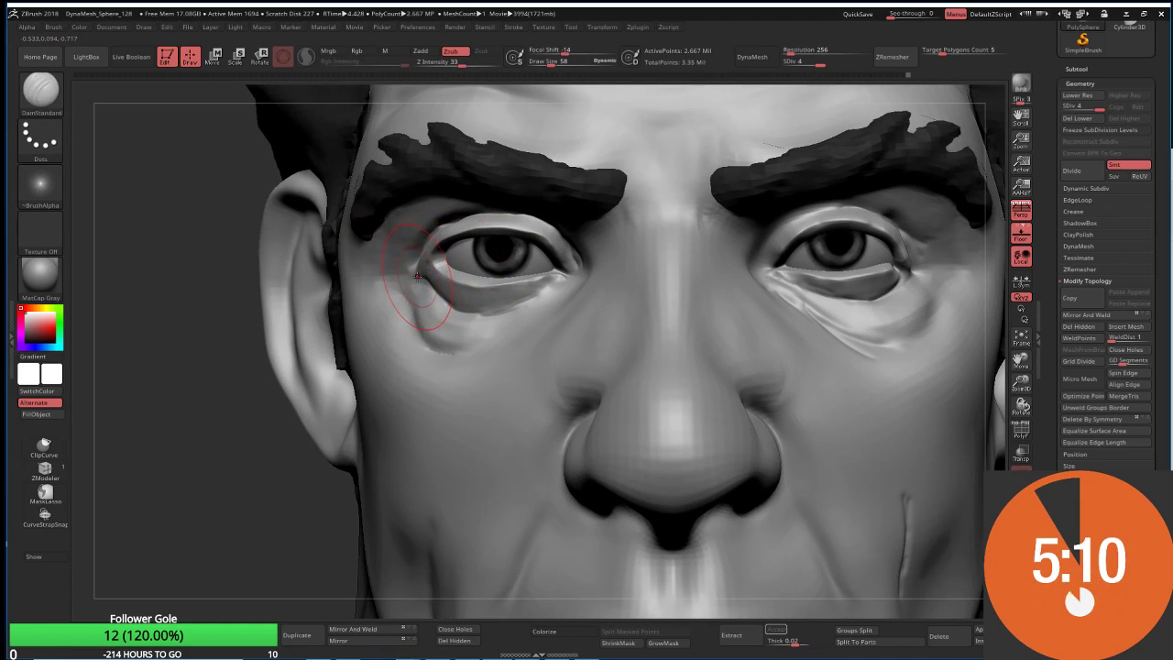
key(s)
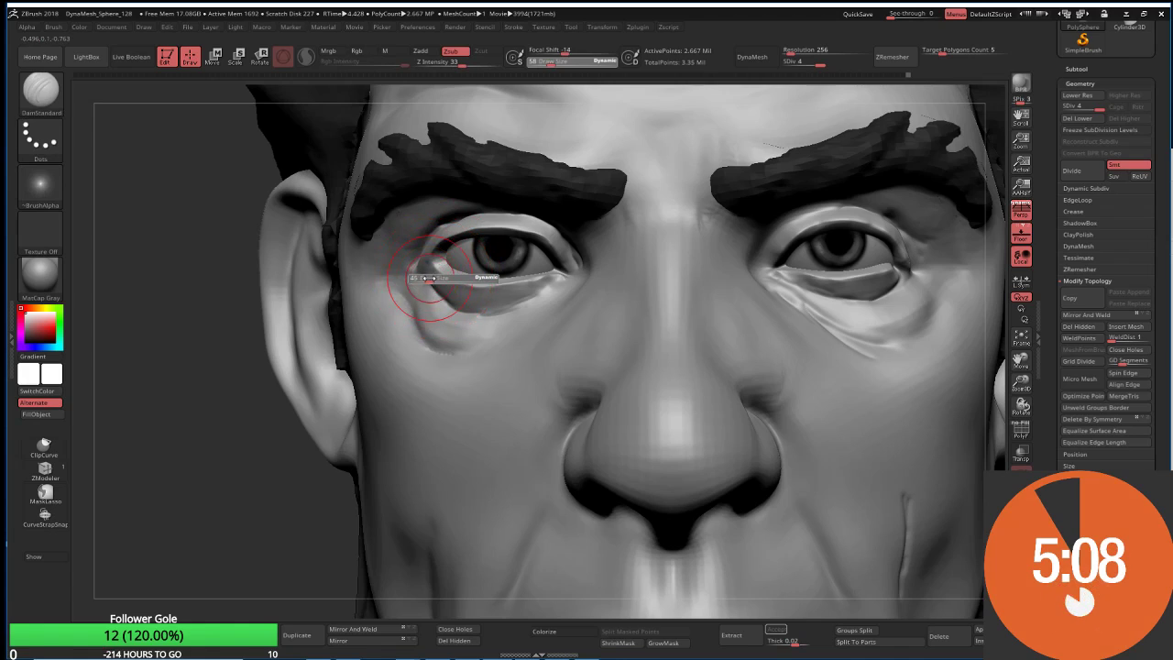
drag(429, 278, 438, 260)
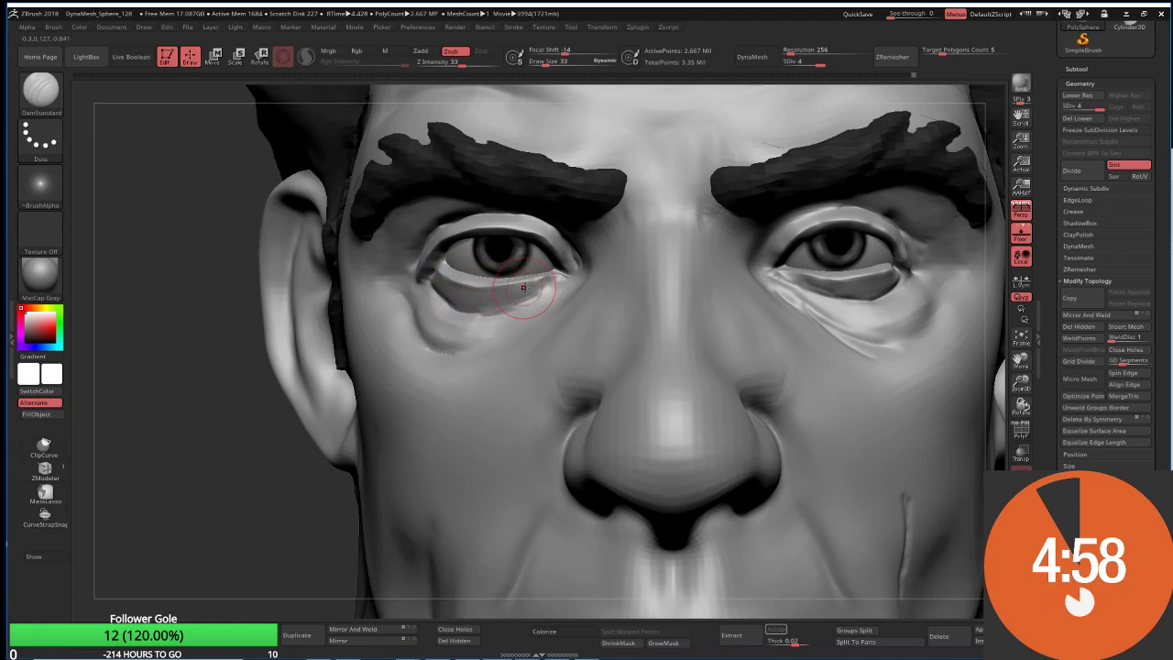
right_drag(463, 284, 481, 292)
mouse_move(480, 292)
mouse_down()
mouse_move(470, 305)
mouse_move(495, 322)
mouse_move(544, 300)
mouse_move(566, 244)
mouse_up()
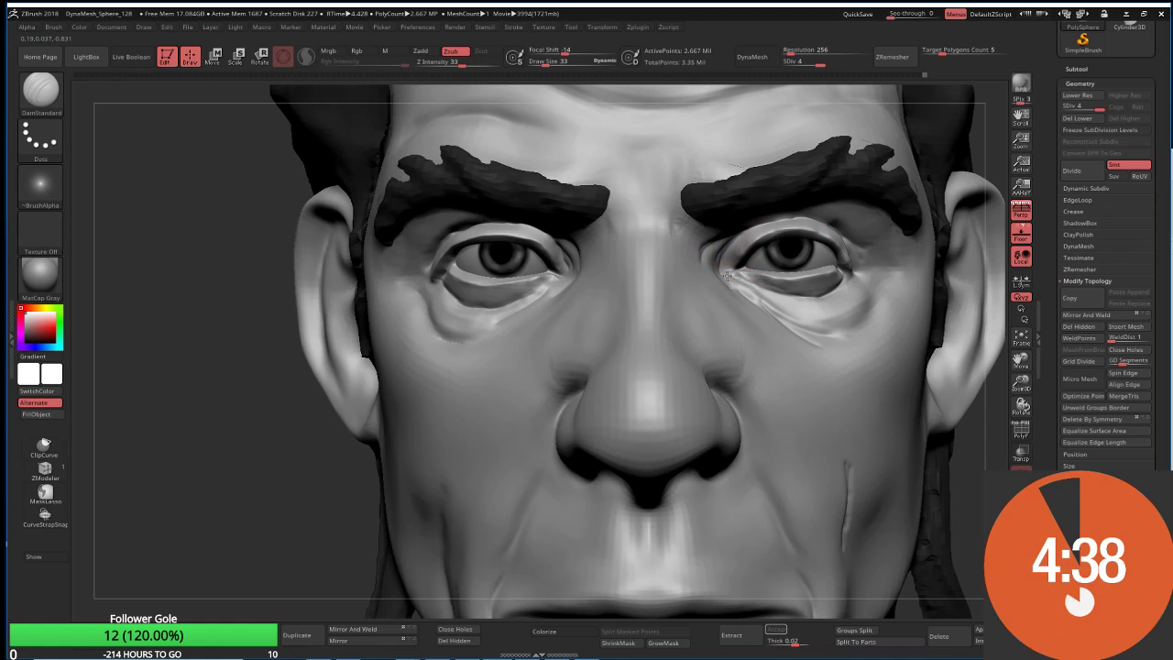
Step: Lift the lip line slightly with Move Topological at Draw Size 169
ctrl+right_drag(727, 273, 504, 254)
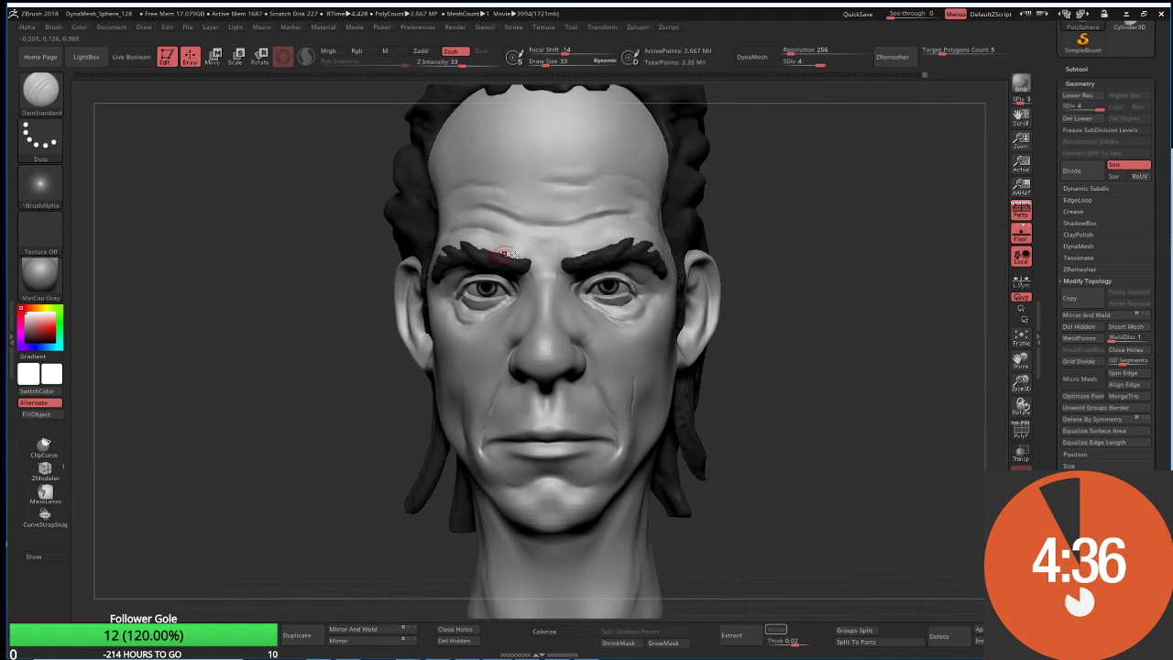
mouse_move(680, 316)
alt+right_down()
mouse_move(682, 305)
mouse_move(643, 336)
alt+right_up()
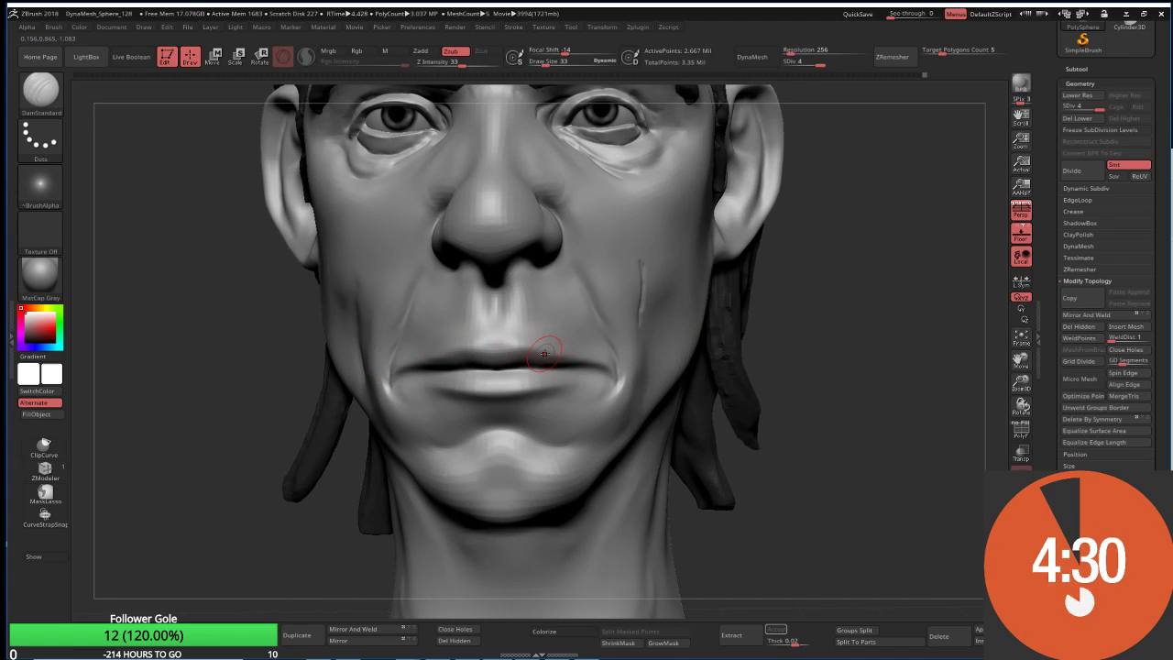
key(b)
key(m)
key(t)
key(s)
drag(568, 344, 629, 335)
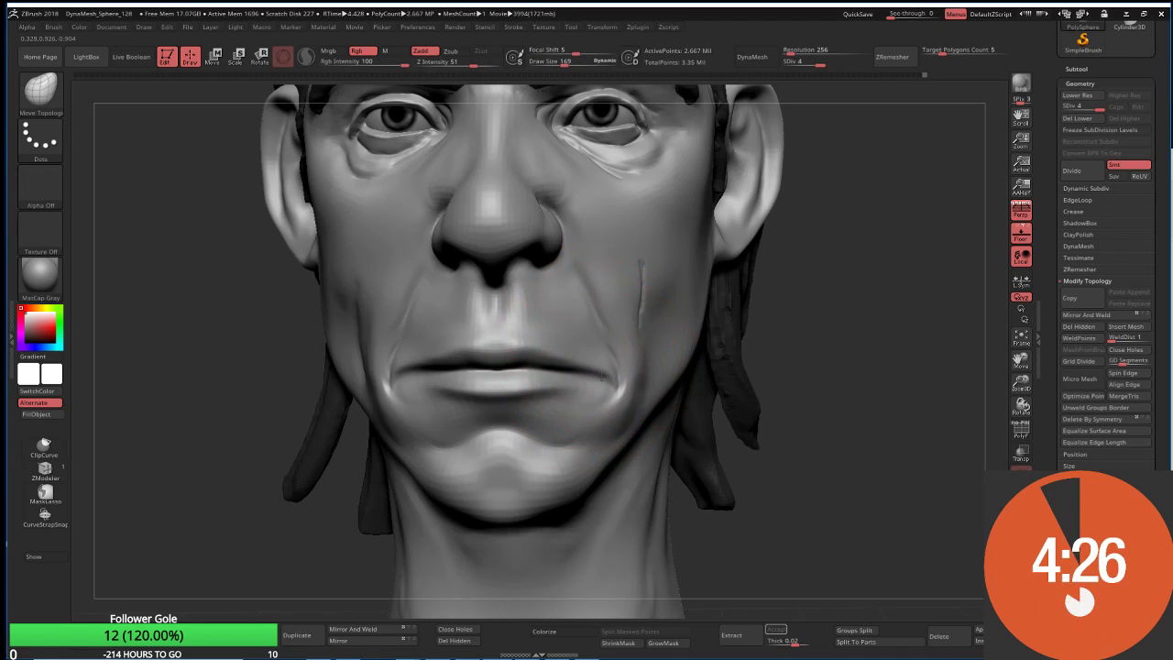
drag(446, 369, 444, 359)
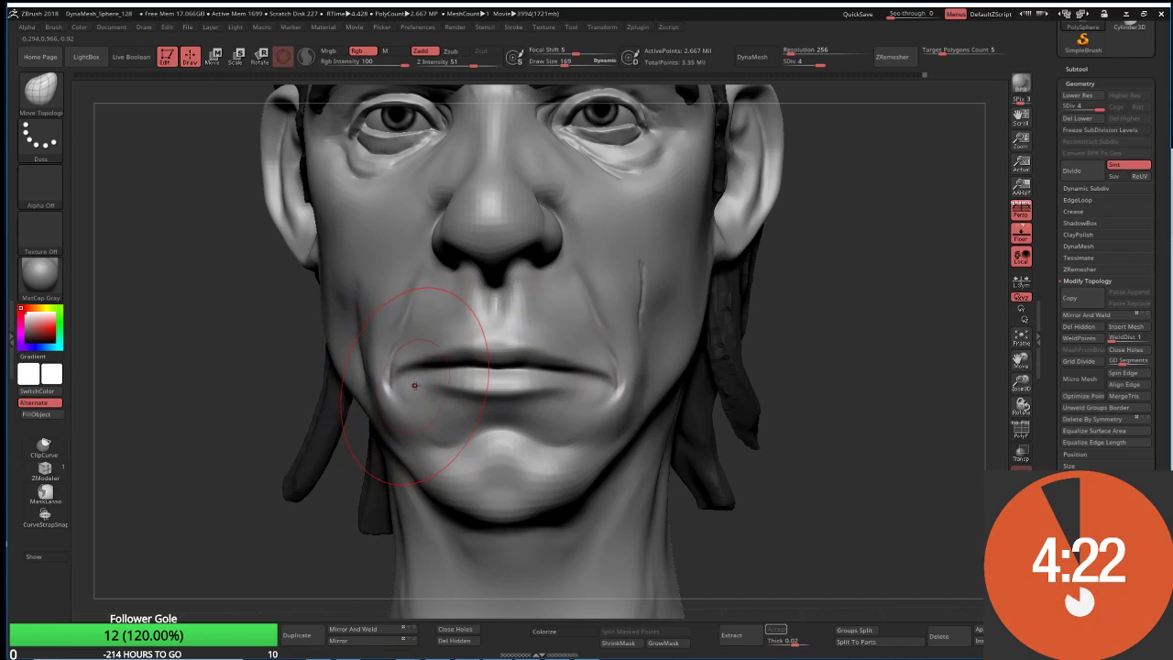
Step: Carve a line along the lower lip with DamStandard at size 39, then frame the whole head
key(b)
key(c)
key(b)
key(b)
key(d)
key(s)
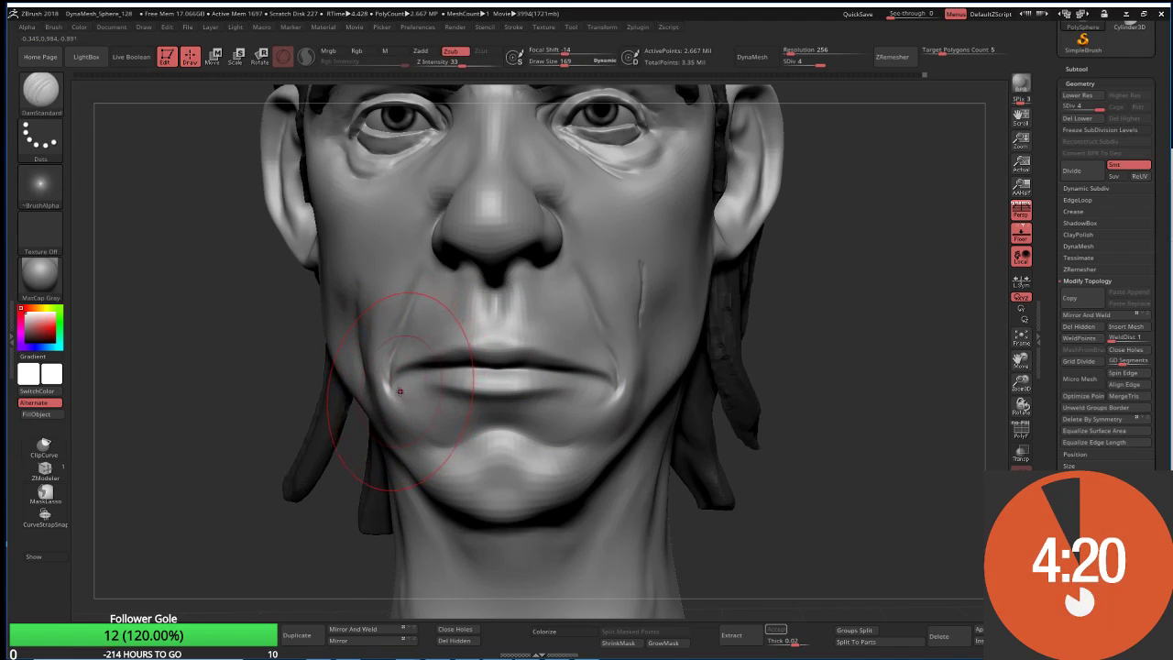
key(s)
drag(431, 377, 403, 376)
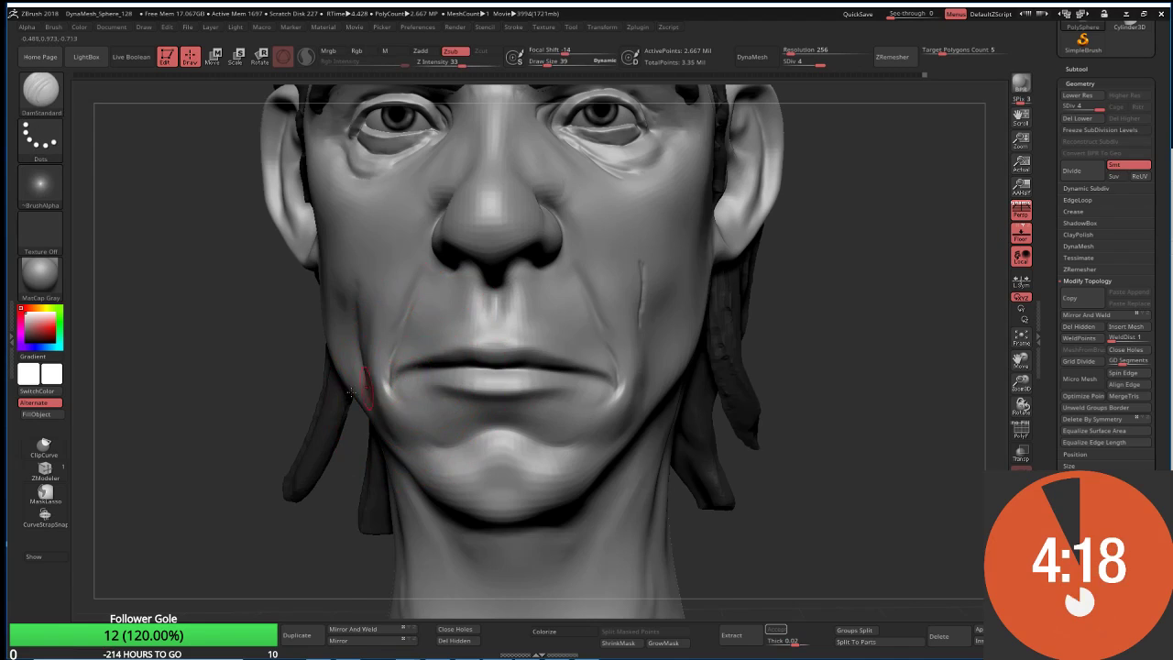
mouse_move(243, 433)
mouse_down()
mouse_move(392, 369)
mouse_move(396, 392)
mouse_up()
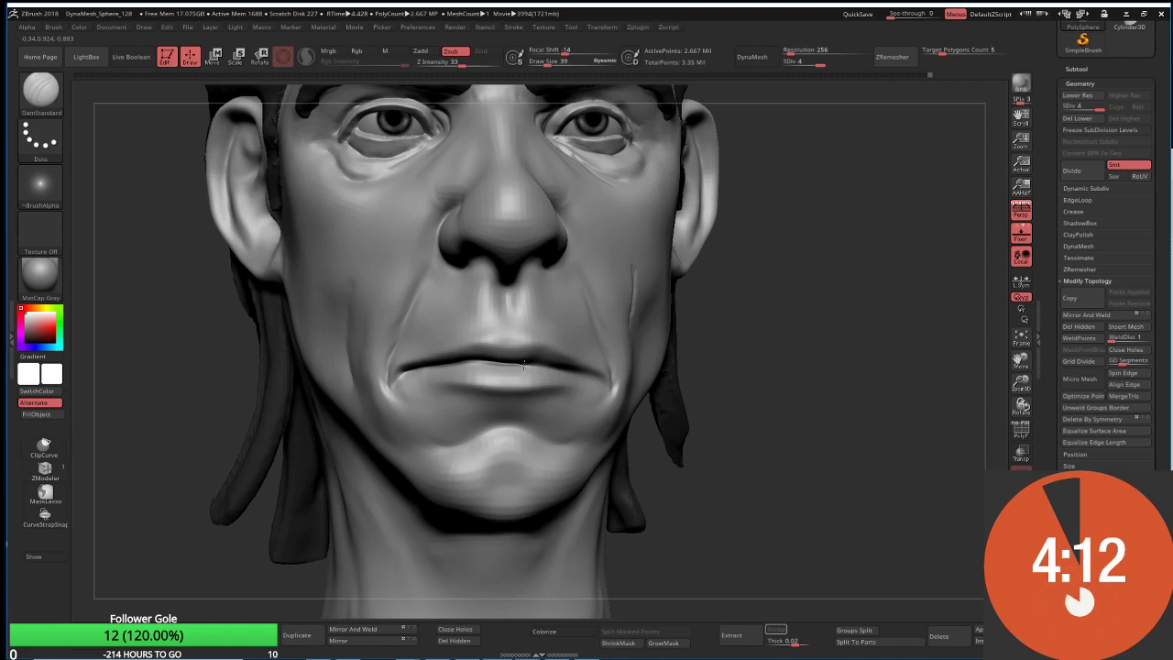
drag(819, 324, 522, 363)
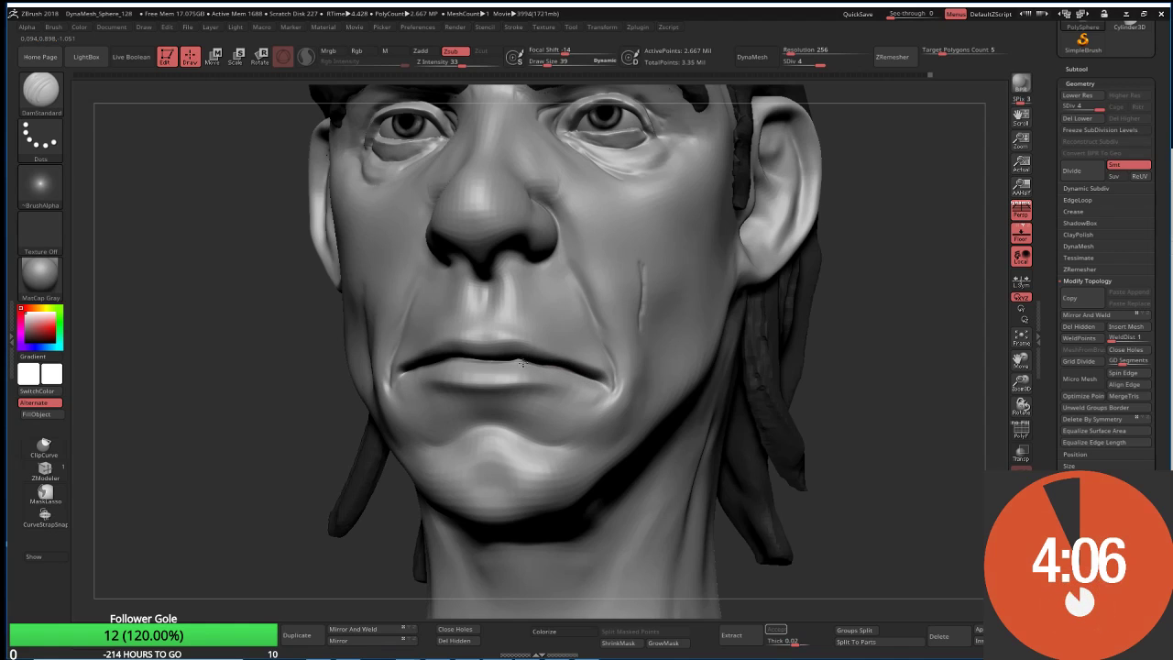
drag(246, 405, 436, 326)
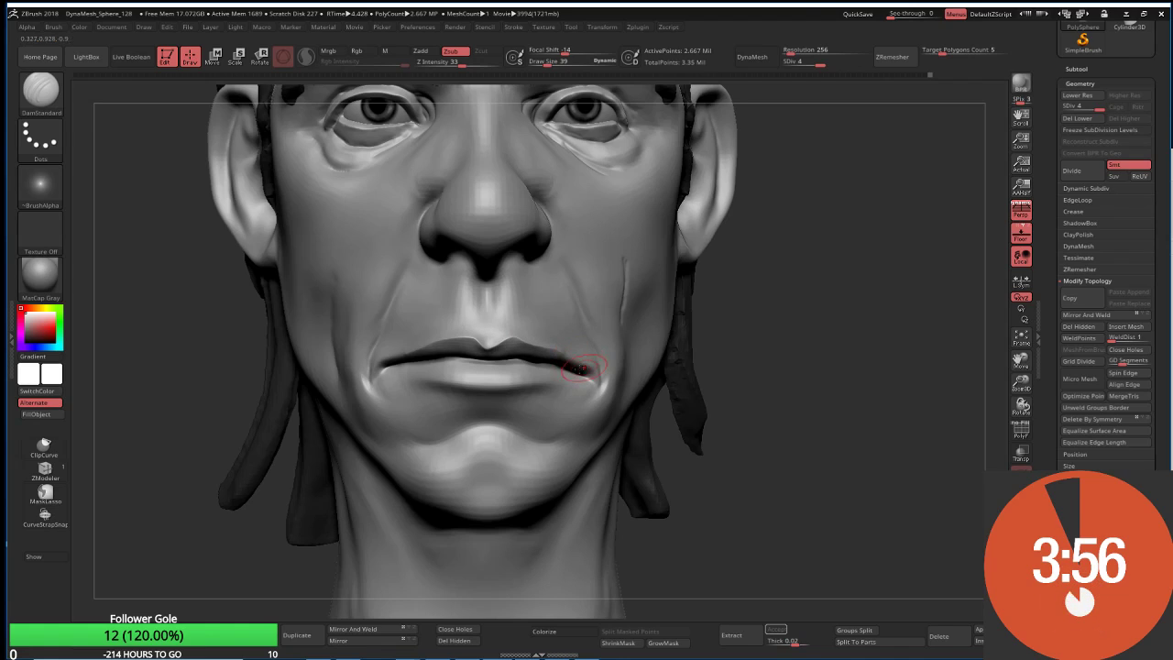
drag(437, 387, 501, 383)
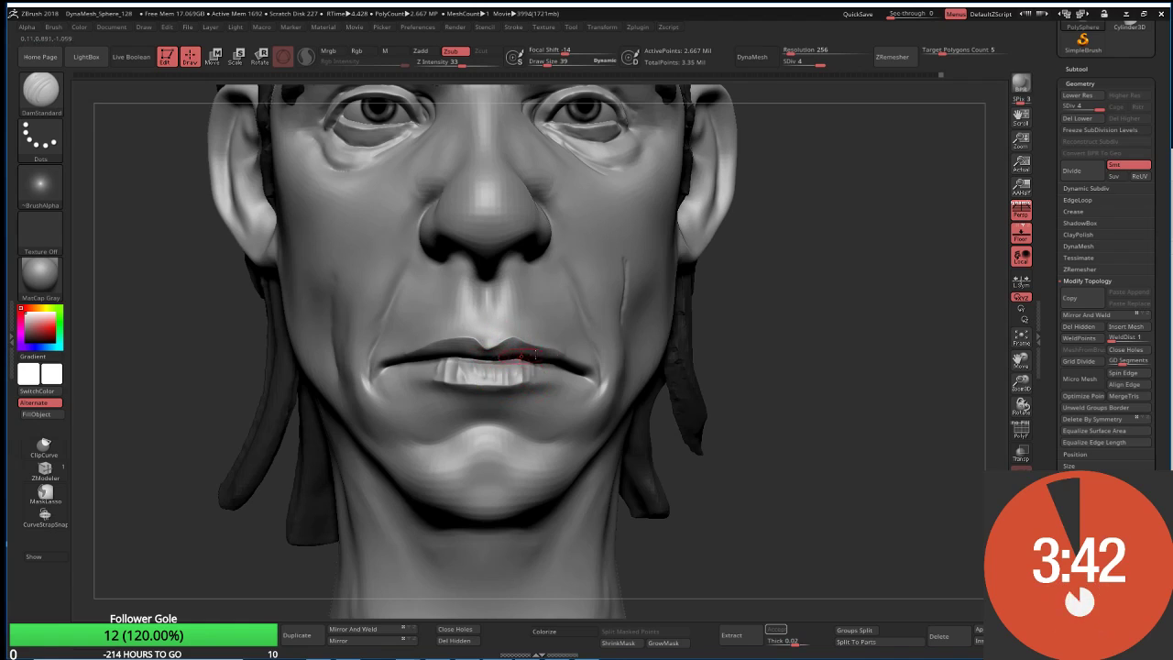
key(f)
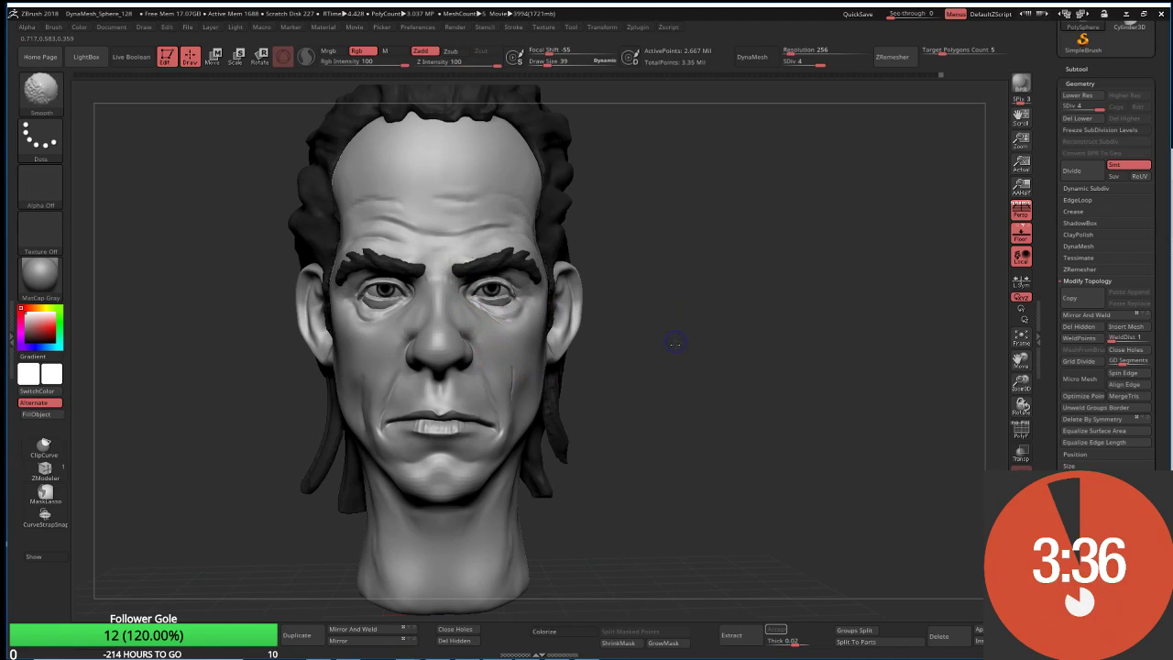
Step: Round off the flat bottom of the neck with Move Topological at Draw Size 236
drag(675, 340, 668, 347)
key(b)
key(m)
key(t)
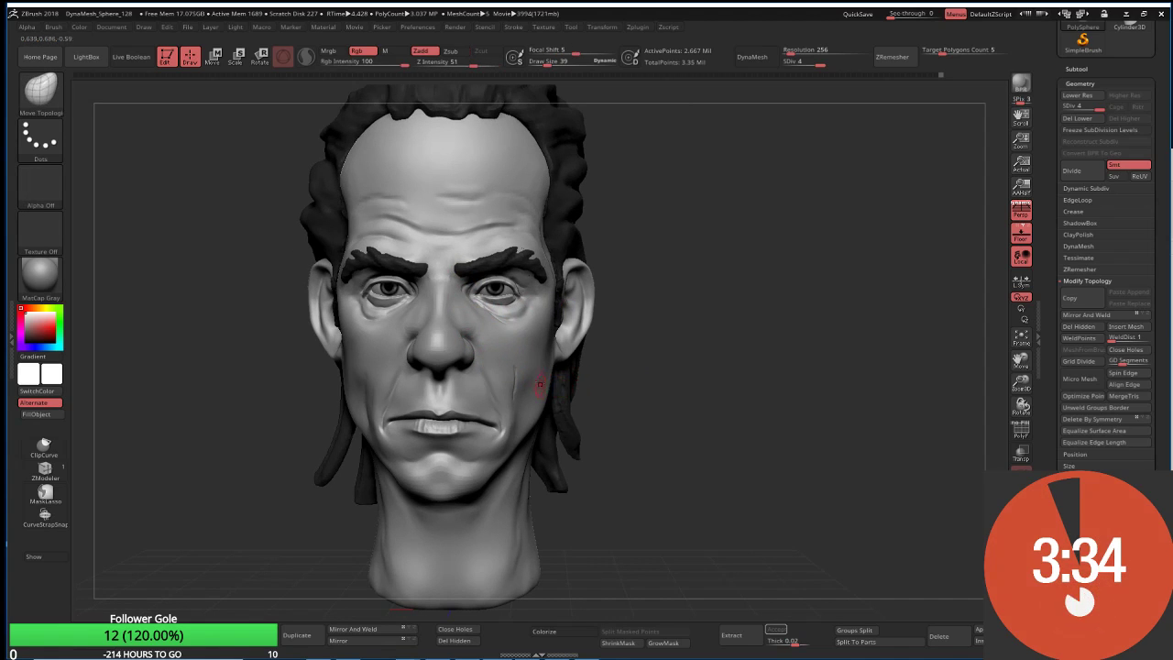
key(s)
drag(539, 389, 559, 391)
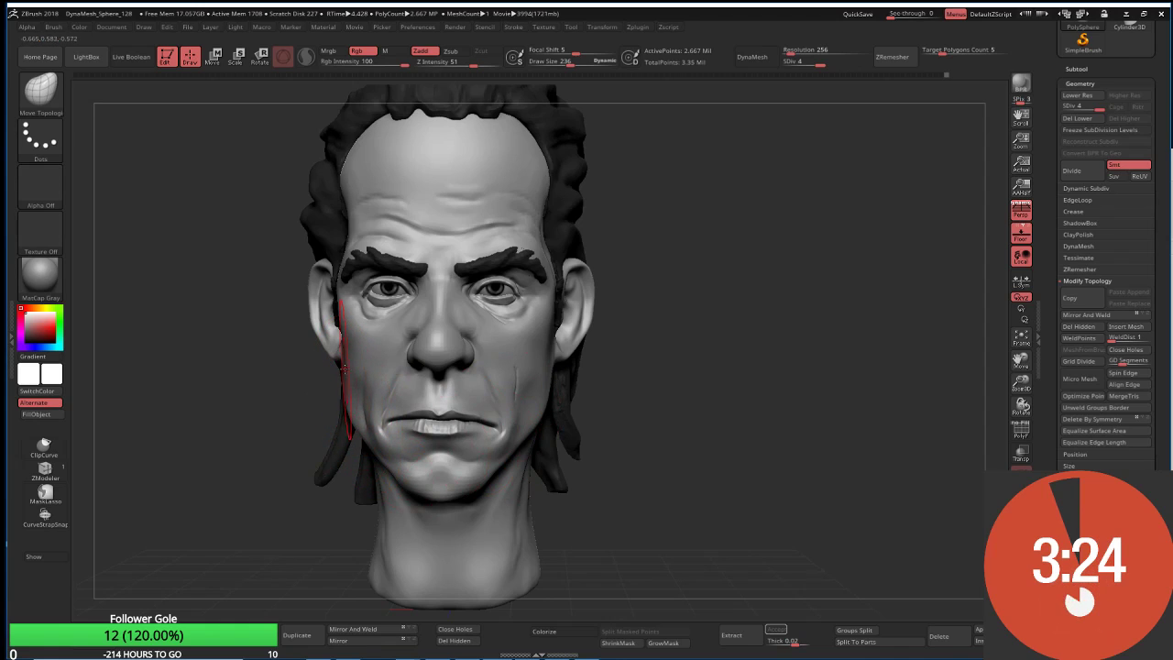
mouse_move(315, 392)
mouse_down()
mouse_move(291, 455)
mouse_move(290, 379)
mouse_up()
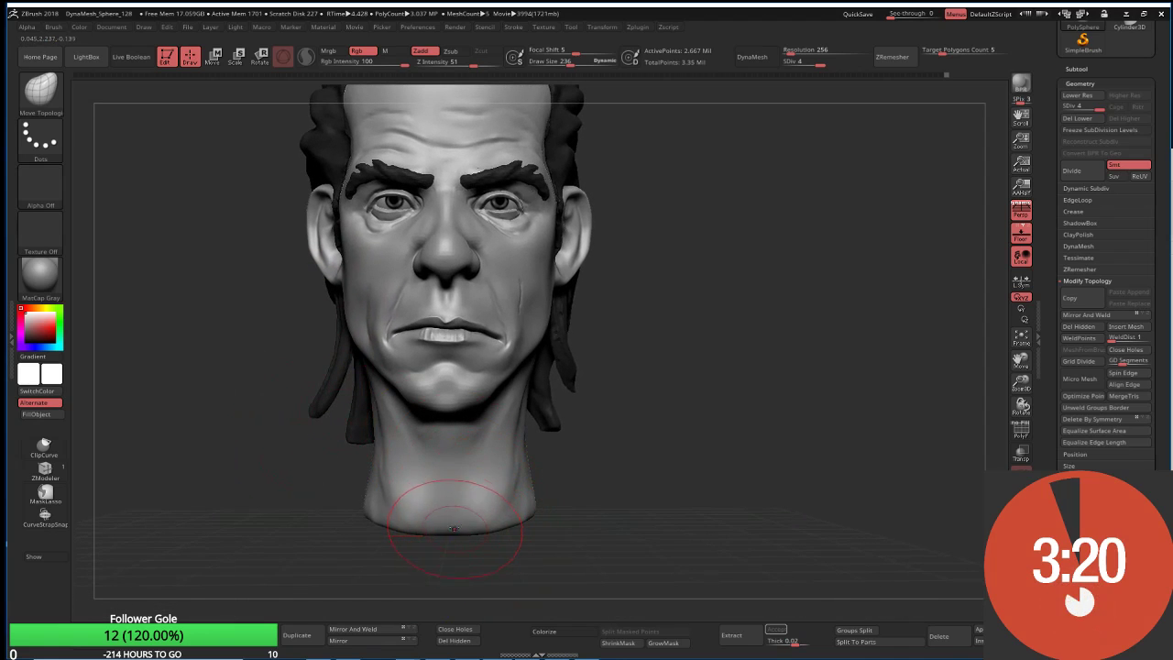
mouse_move(453, 529)
mouse_down()
mouse_move(454, 554)
mouse_move(421, 572)
mouse_move(486, 572)
mouse_up()
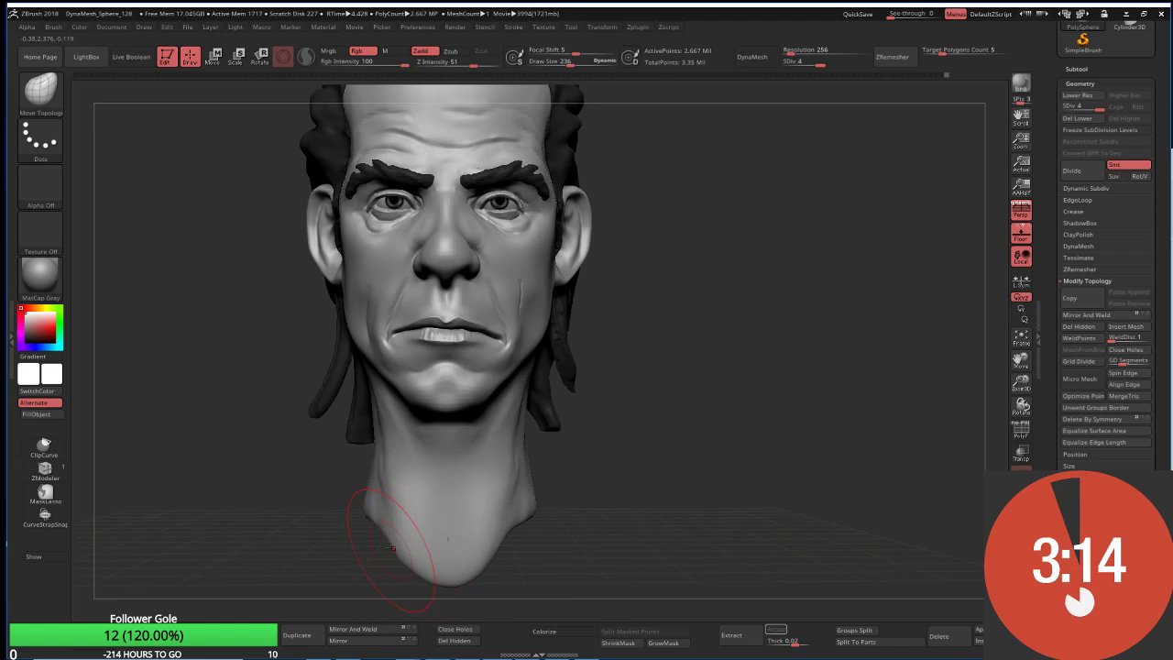
Step: Check both profiles and the front, reducing the Draw Size to 104
mouse_move(389, 548)
alt+right_down()
mouse_move(388, 491)
mouse_move(388, 512)
alt+right_up()
drag(439, 495, 505, 438)
mouse_move(613, 306)
right_down()
mouse_move(646, 264)
mouse_move(573, 272)
right_up()
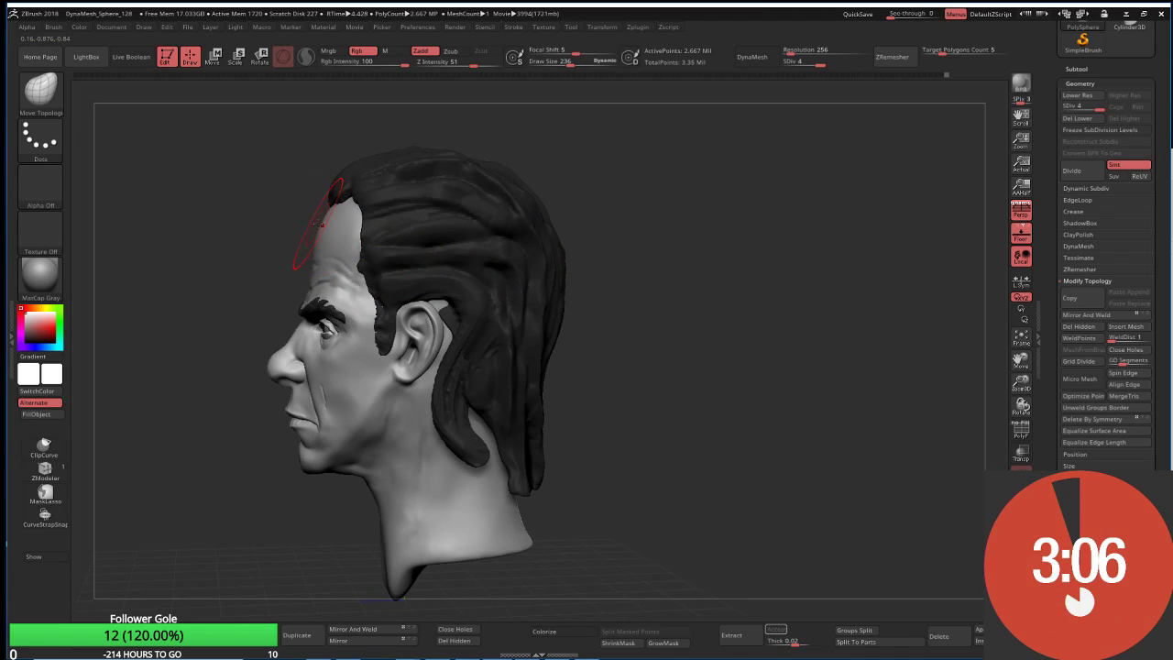
ctrl+right_drag(260, 267, 345, 218)
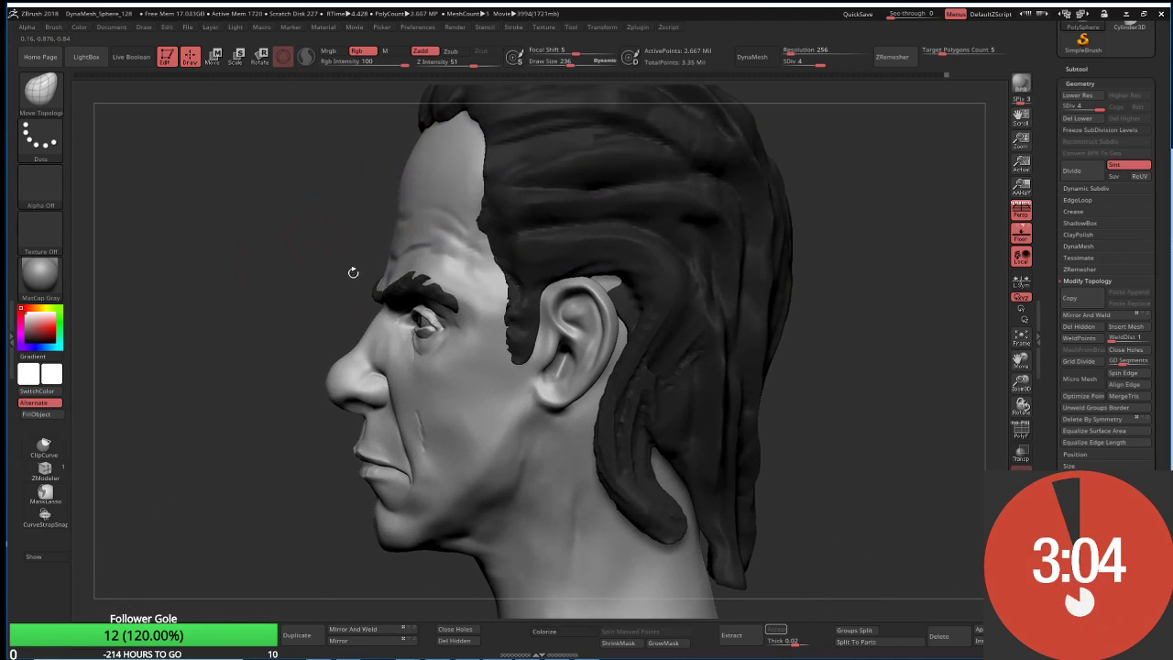
key(s)
drag(385, 273, 360, 272)
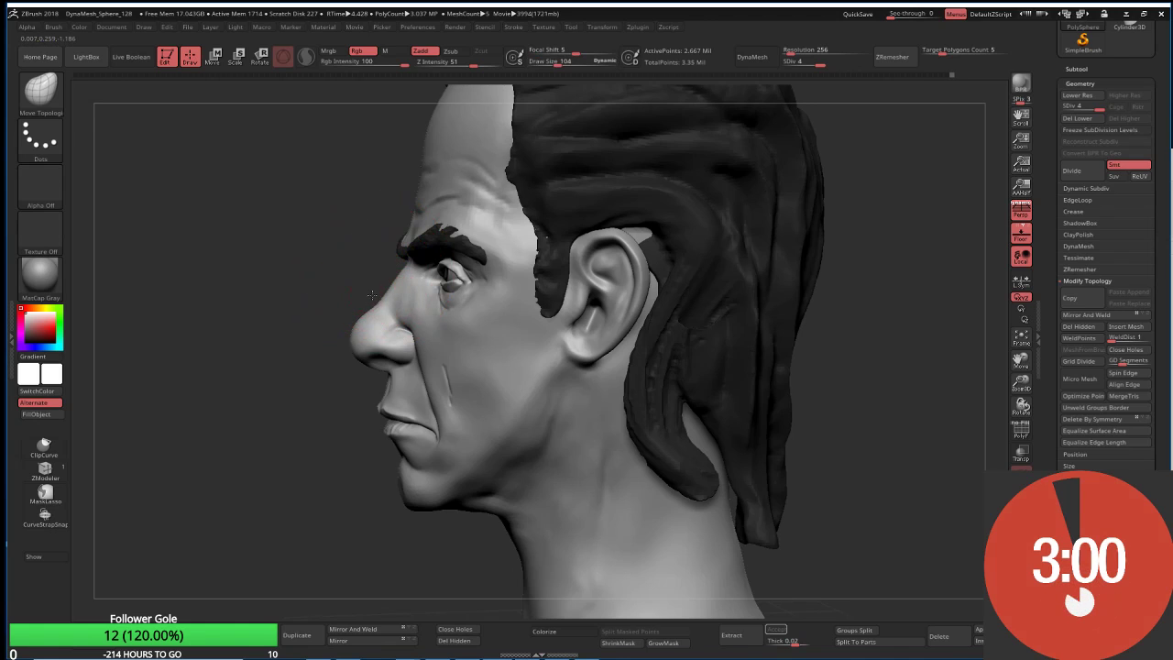
right_drag(372, 294, 389, 313)
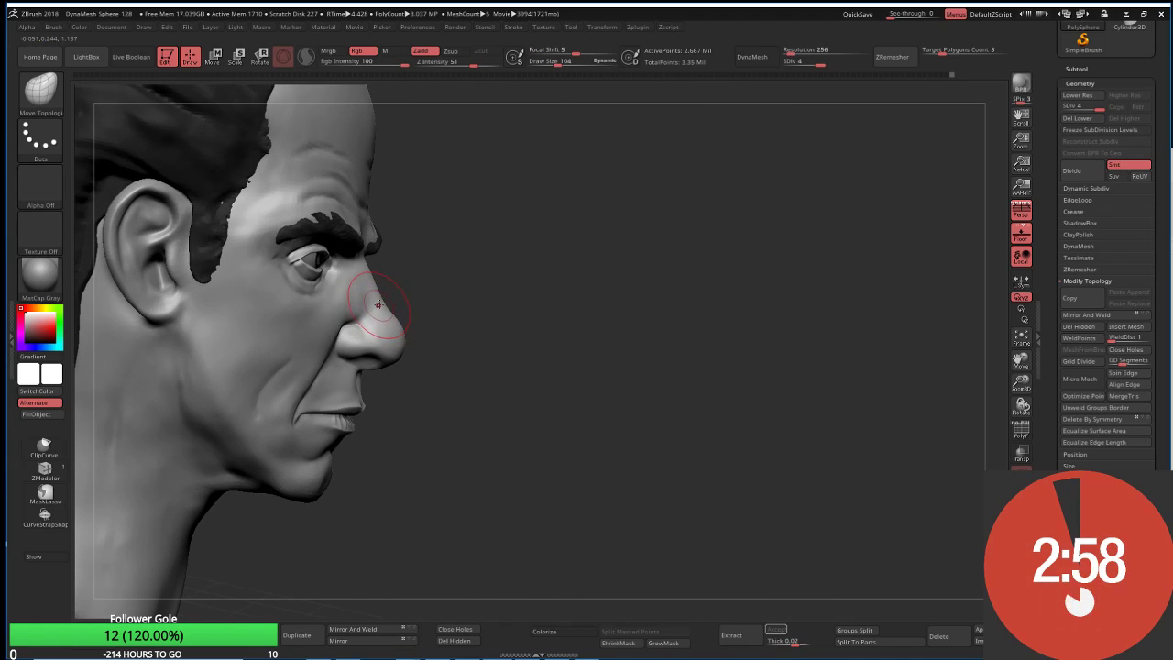
right_drag(428, 288, 610, 322)
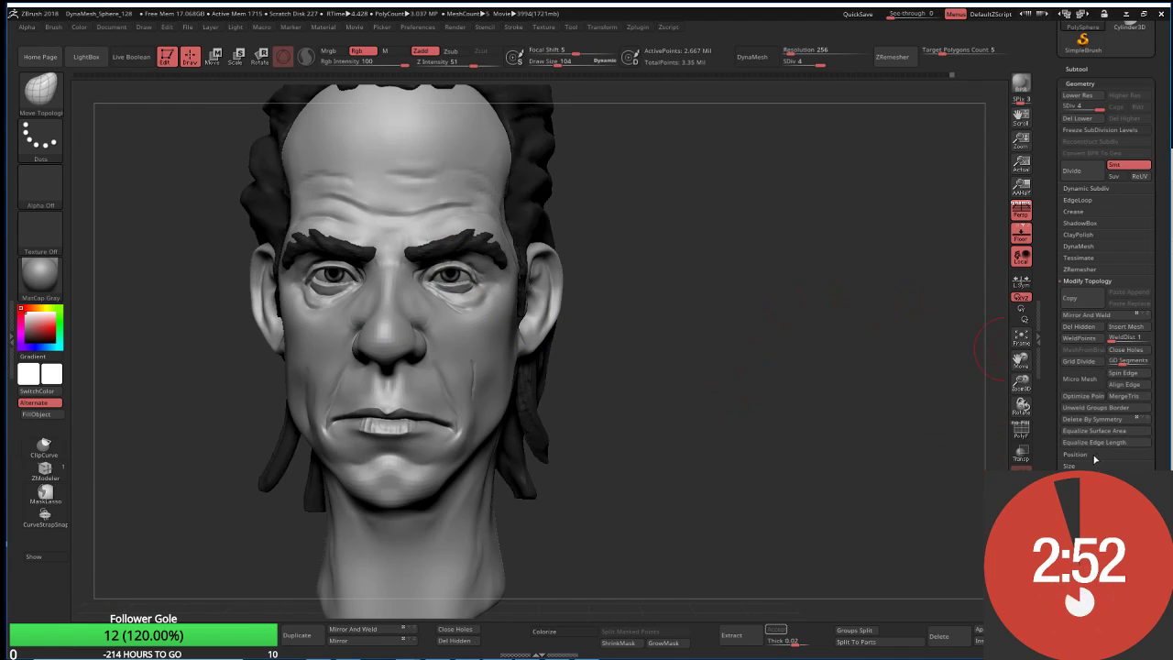
Step: Enable Surface Noise on the head in the Tool palette
scroll(1104, 275, down, 2)
scroll(1120, 423, down, 2)
scroll(1120, 424, down, 2)
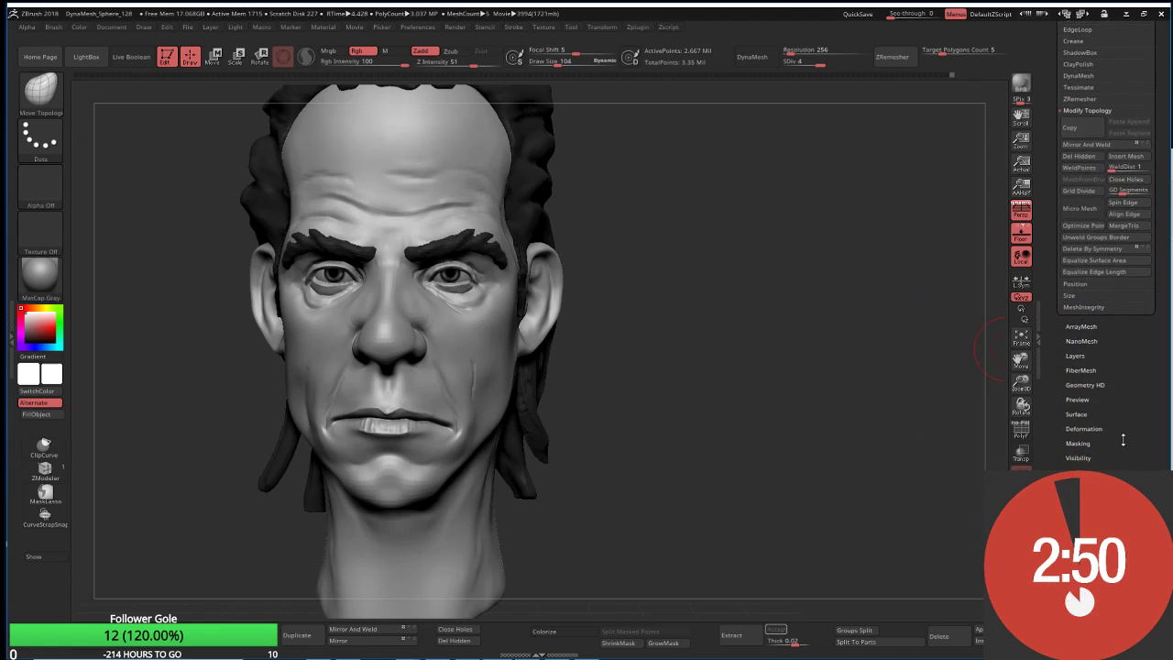
scroll(1120, 423, down, 2)
scroll(1120, 423, down, 2)
scroll(1120, 423, down, 1)
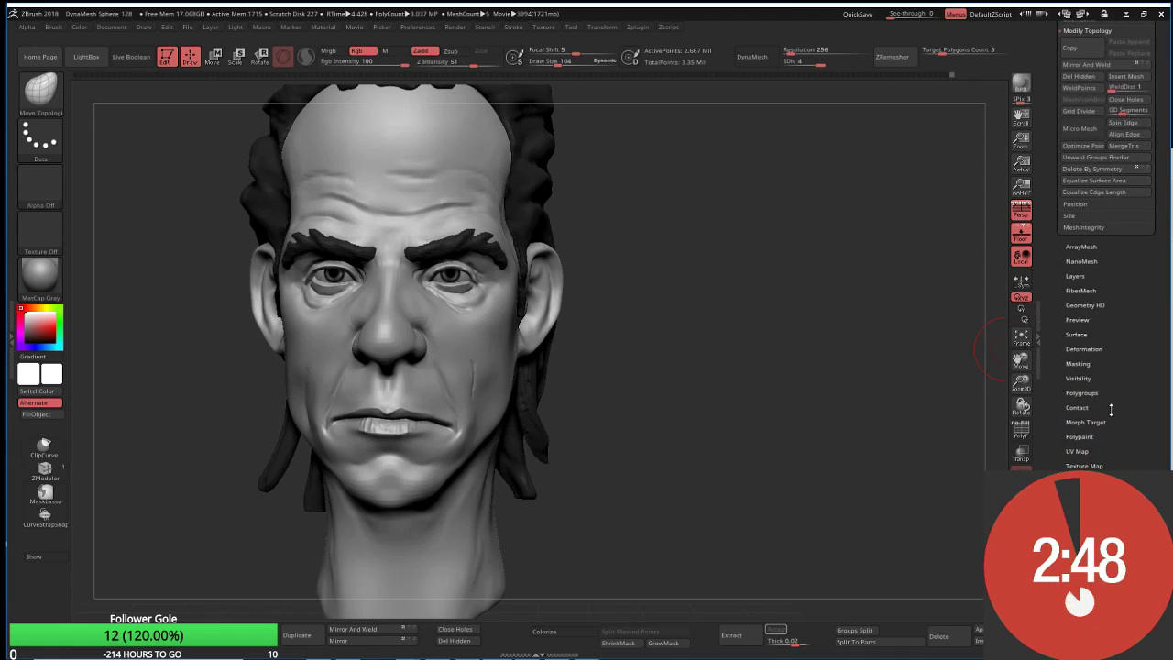
click(1076, 334)
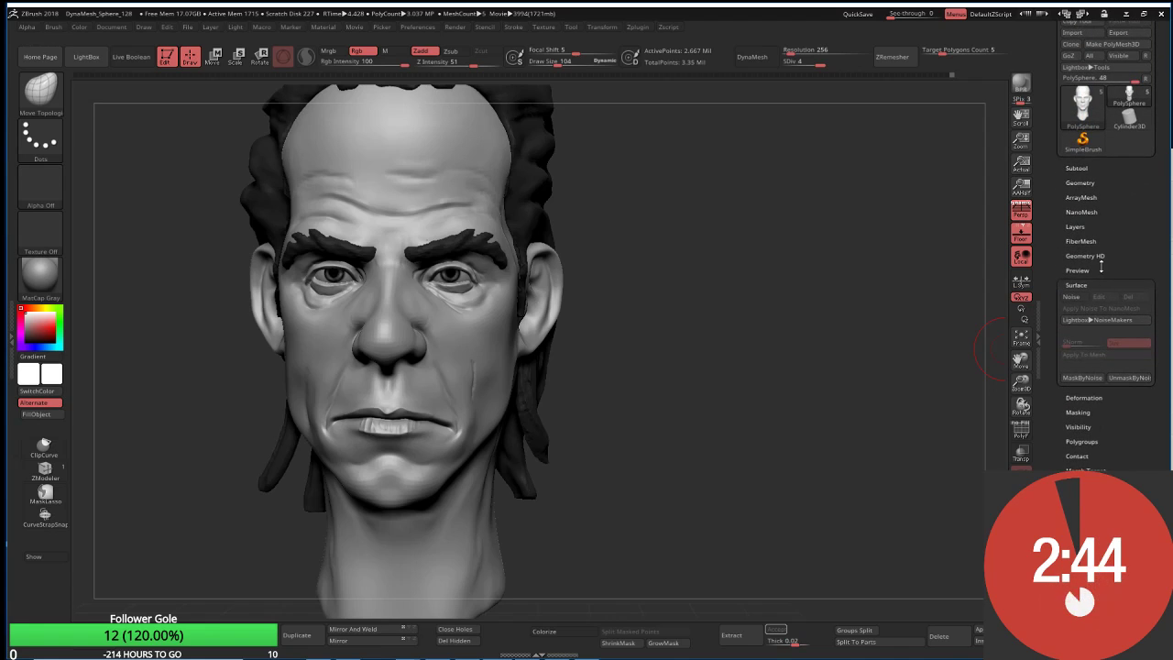
Step: In NoiseMaker, set Noise Scale to 55.74914 and Strength to about 0.00013, then accept
click(1098, 297)
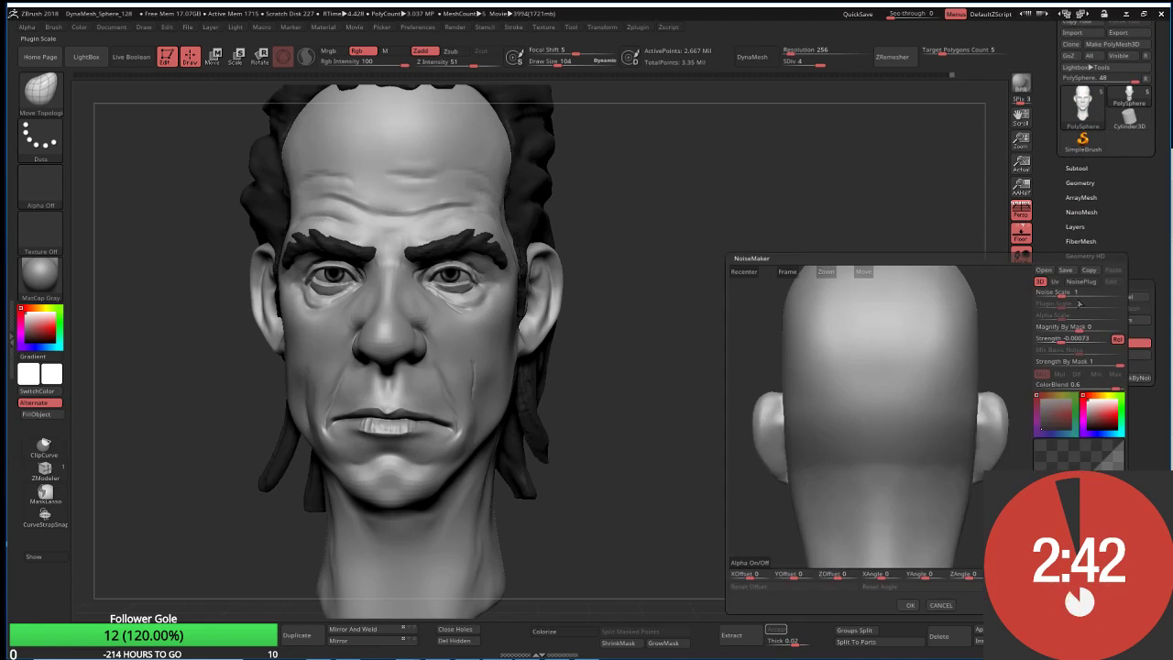
drag(1001, 332, 943, 333)
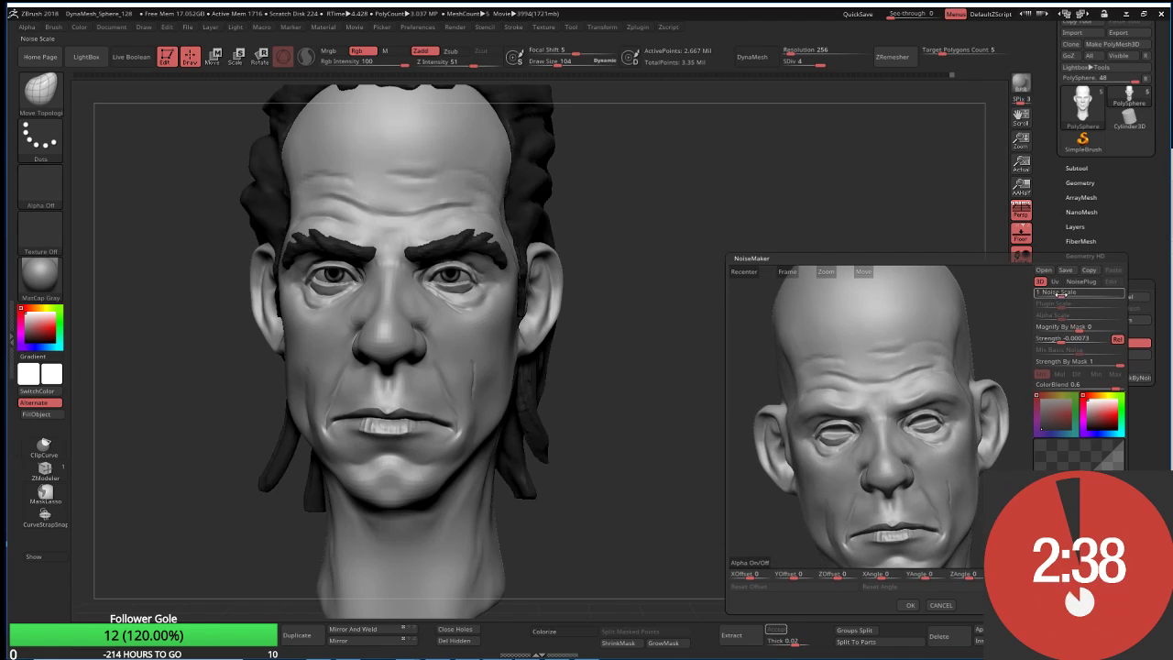
drag(1059, 293, 1091, 292)
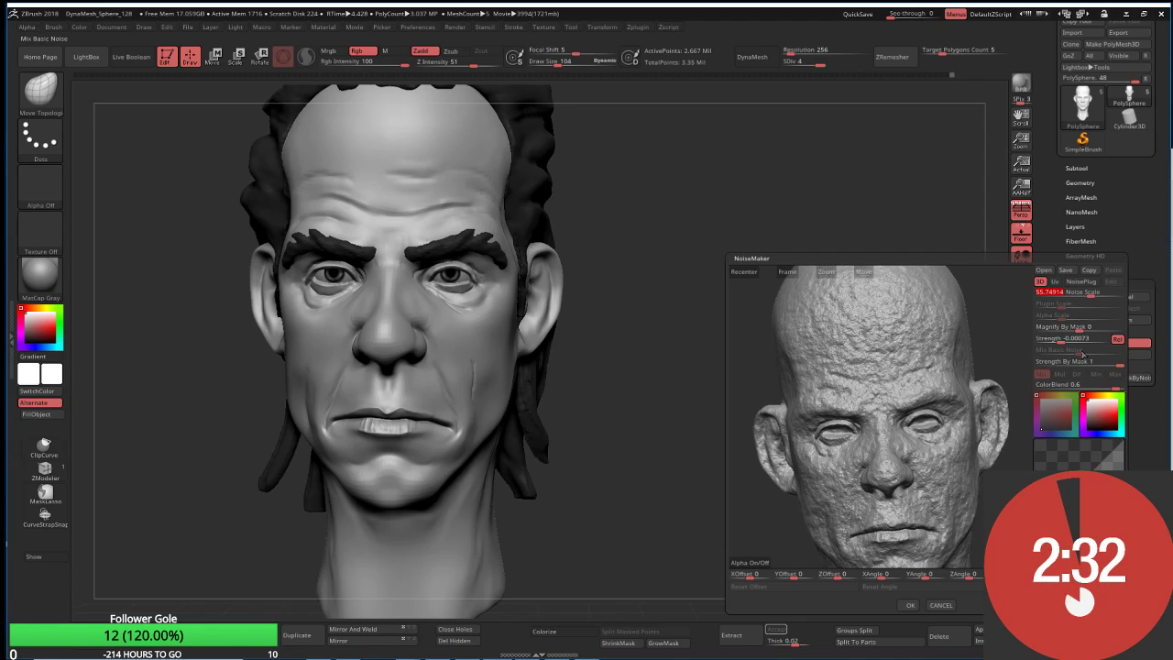
drag(1072, 339, 1063, 339)
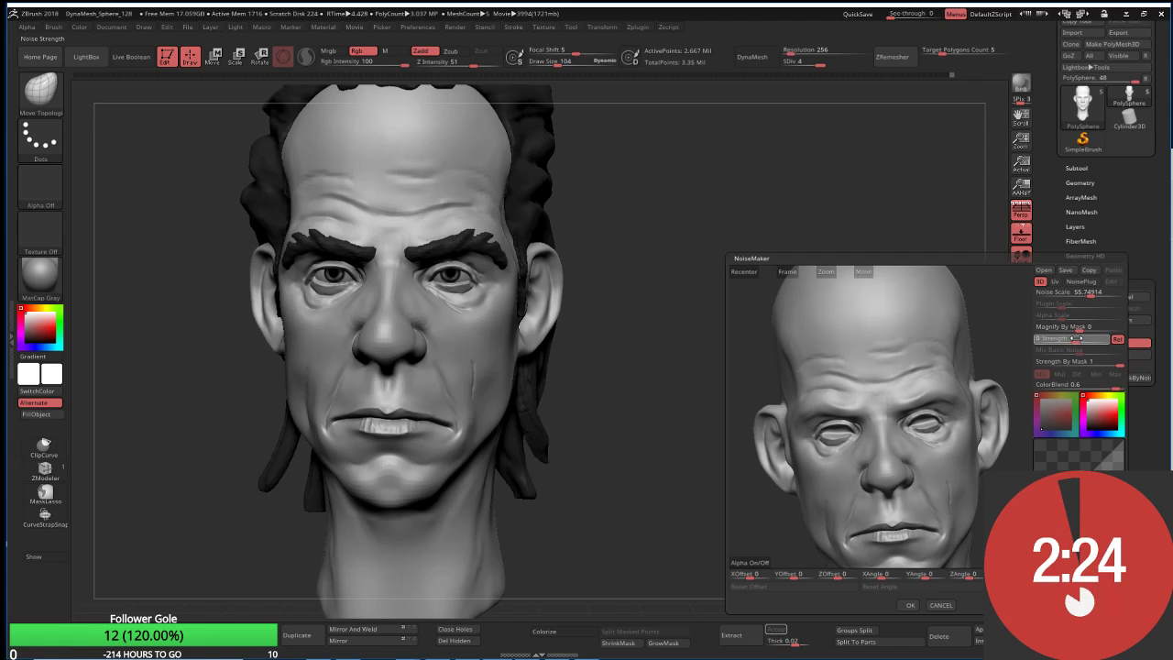
drag(1076, 338, 1073, 338)
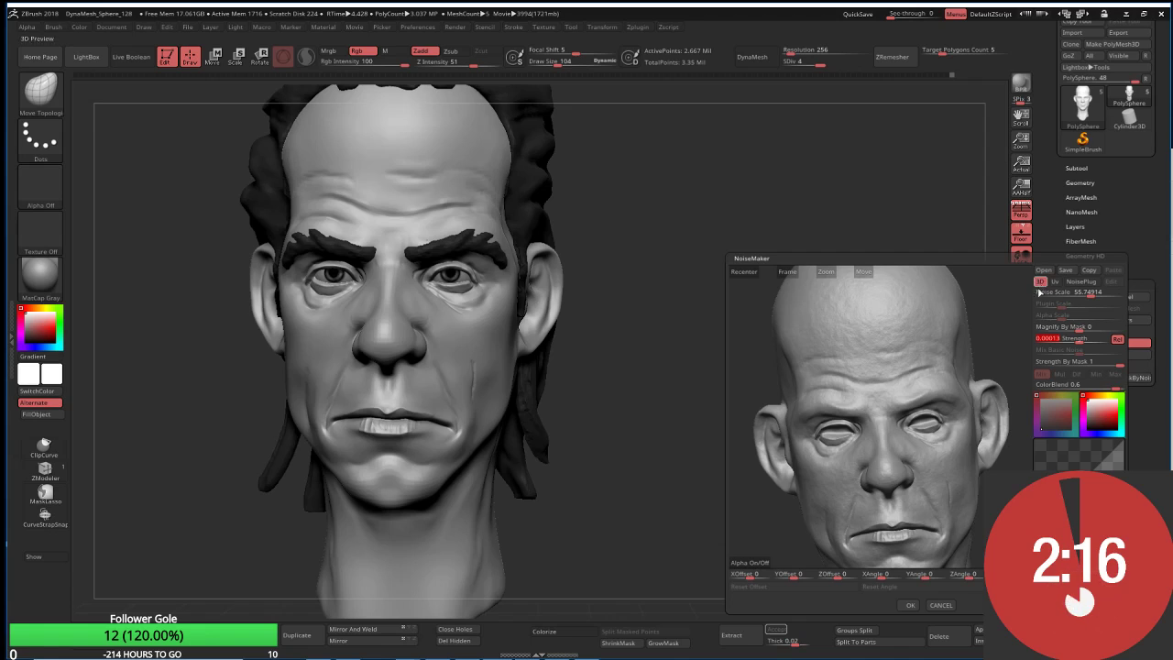
click(908, 606)
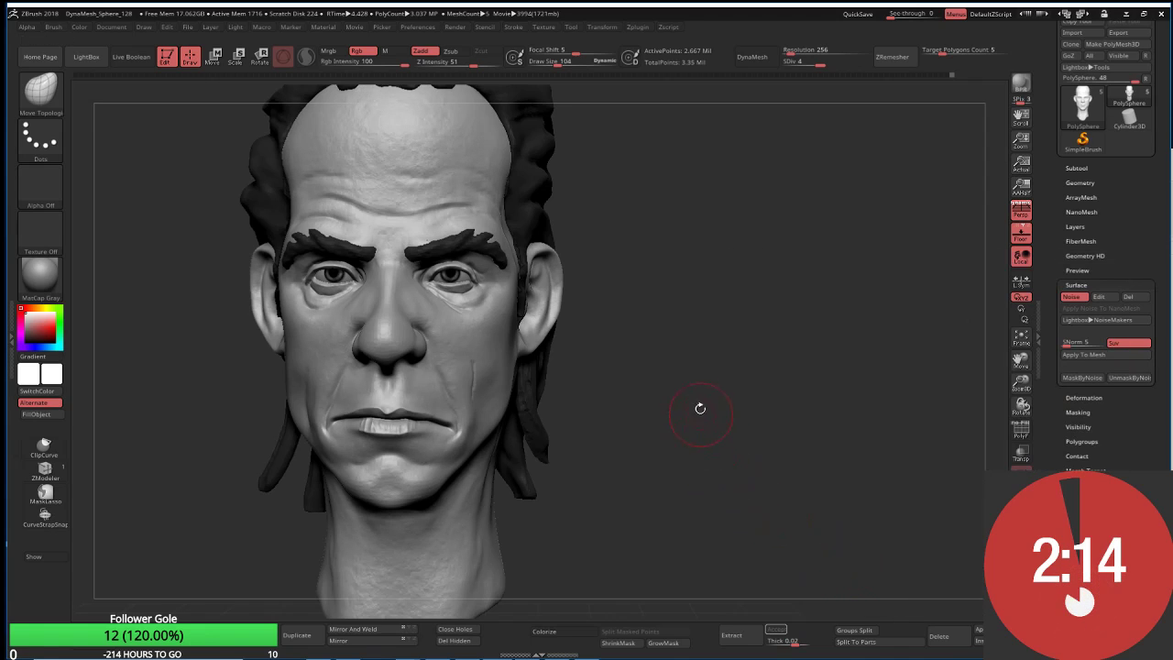
Step: Apply the noise to the mesh, then mask the nose tip and invert the mask
alt+drag(700, 407, 816, 374)
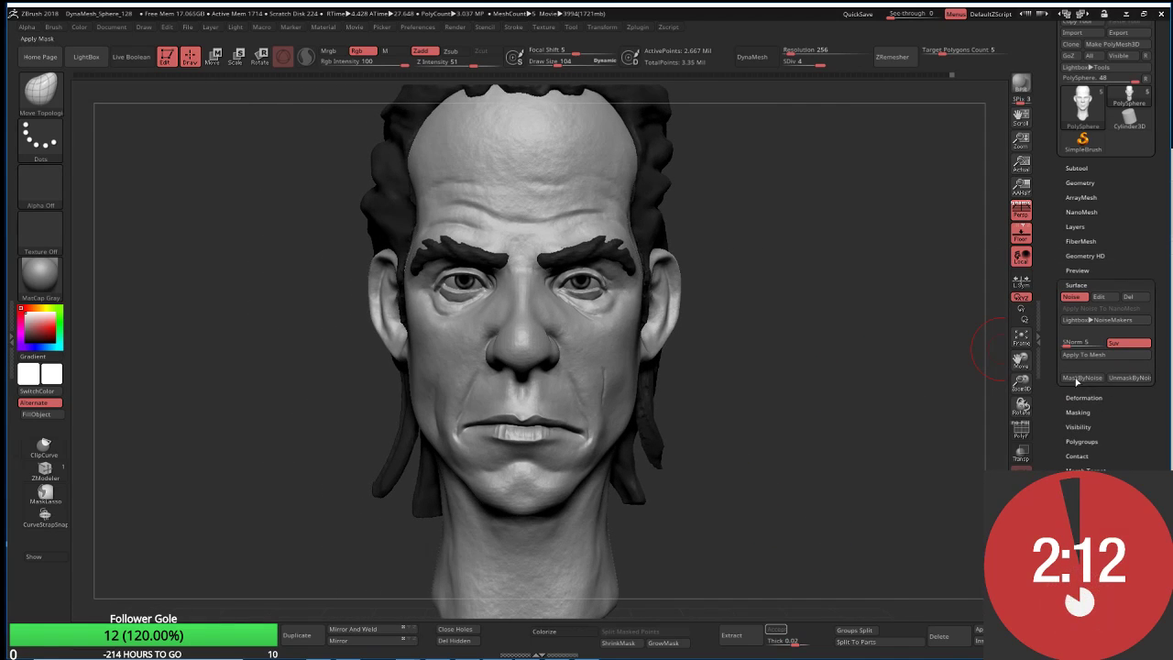
click(1082, 355)
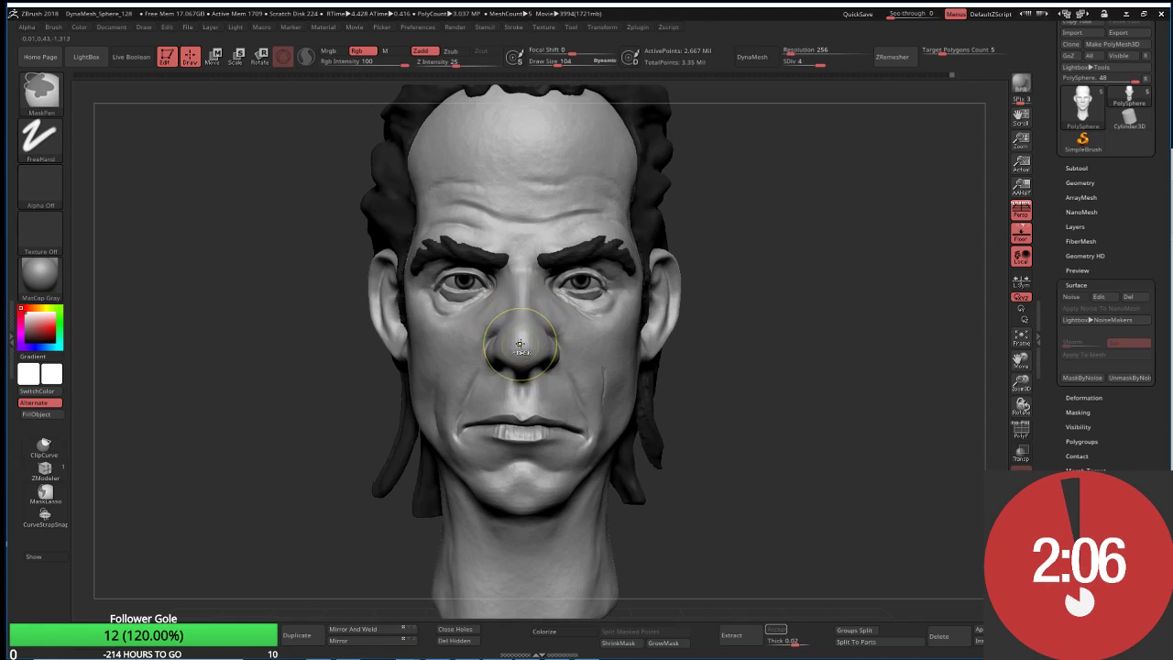
mouse_move(517, 332)
ctrl+mouse_down()
mouse_move(520, 341)
mouse_move(528, 321)
mouse_move(506, 353)
mouse_move(526, 325)
mouse_move(577, 339)
ctrl+mouse_up()
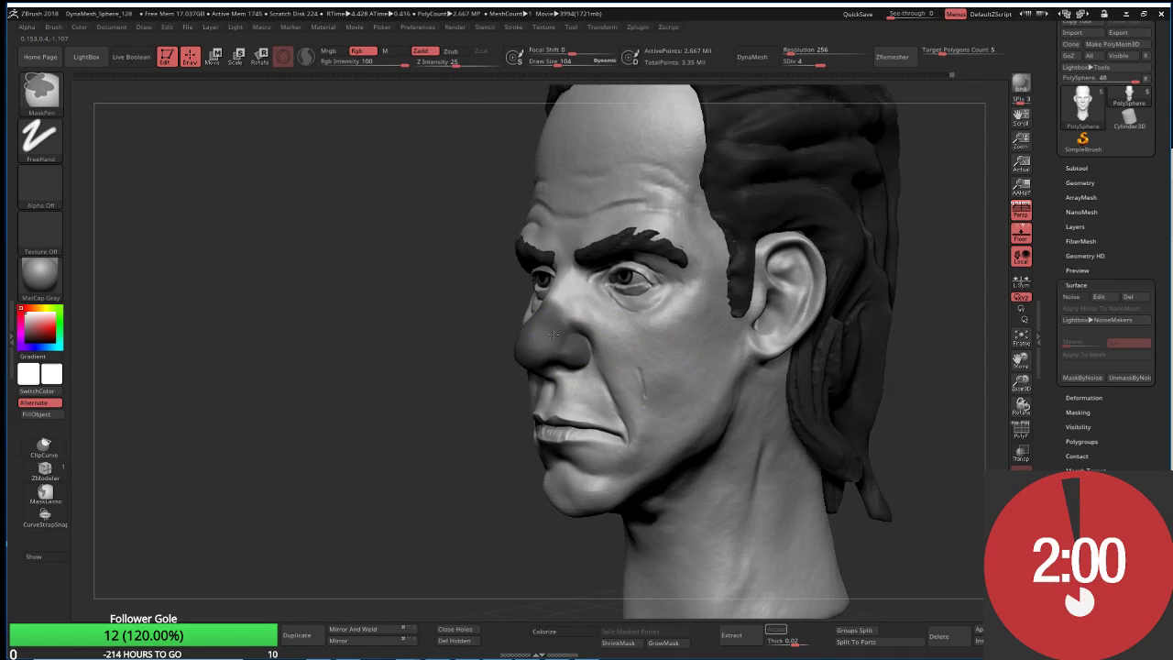
drag(437, 398, 498, 406)
ctrl+drag(518, 352, 550, 310)
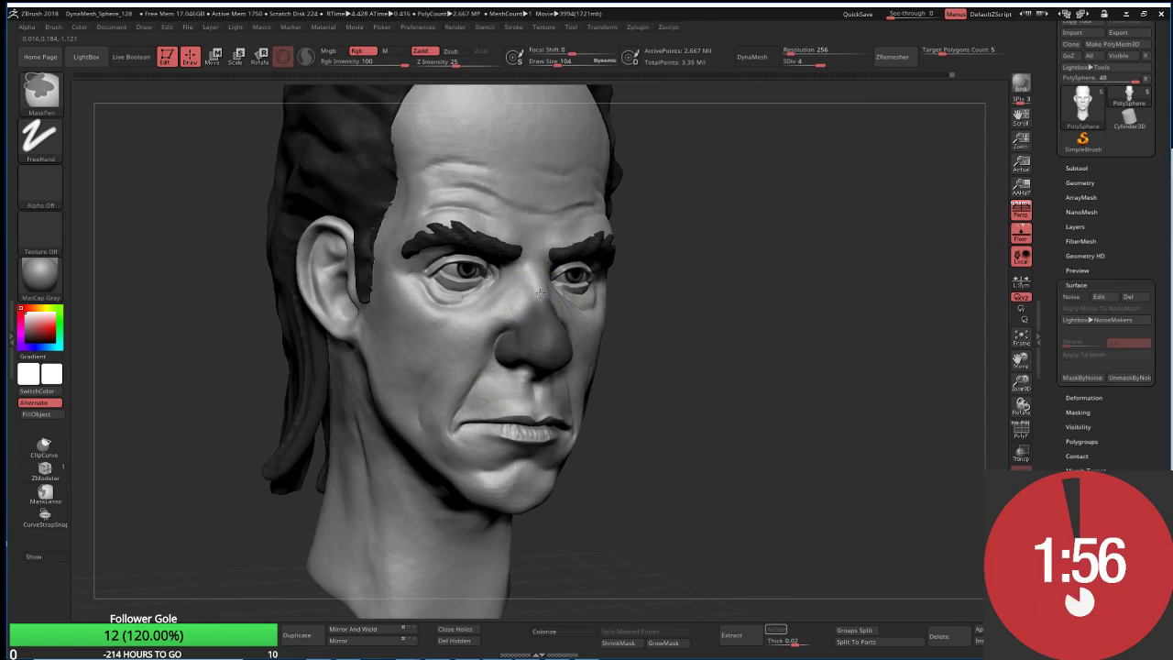
drag(720, 339, 697, 347)
ctrl+click(794, 390)
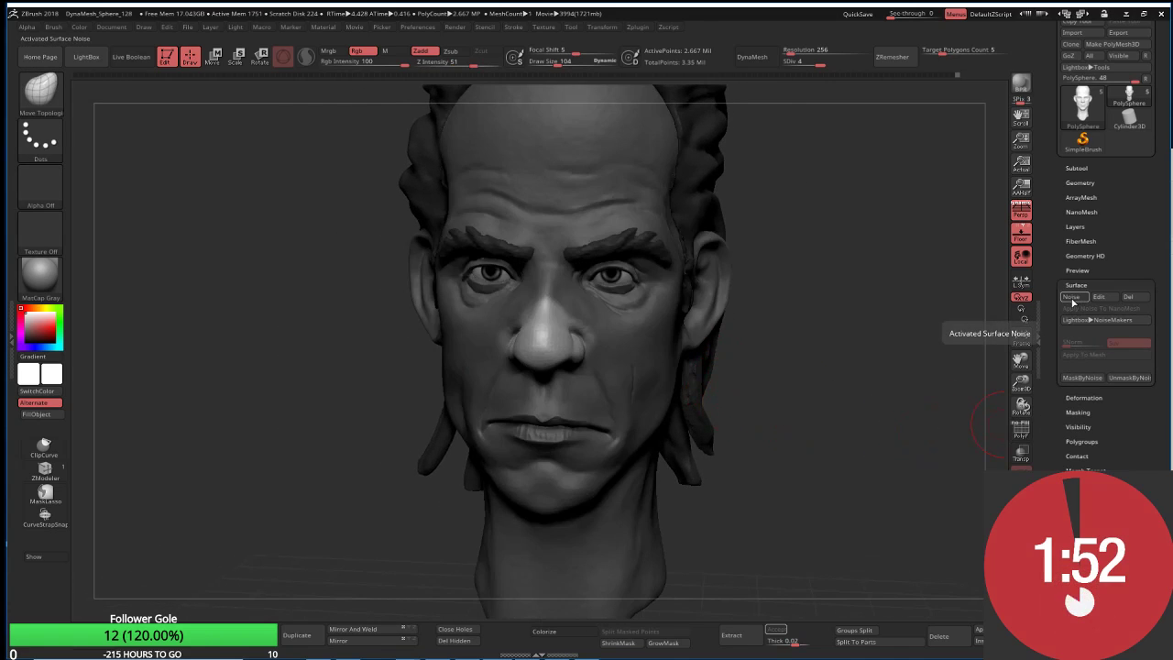
Step: Re-enable surface noise and set the NoiseMaker Noise Scale to 17.2302
click(1073, 300)
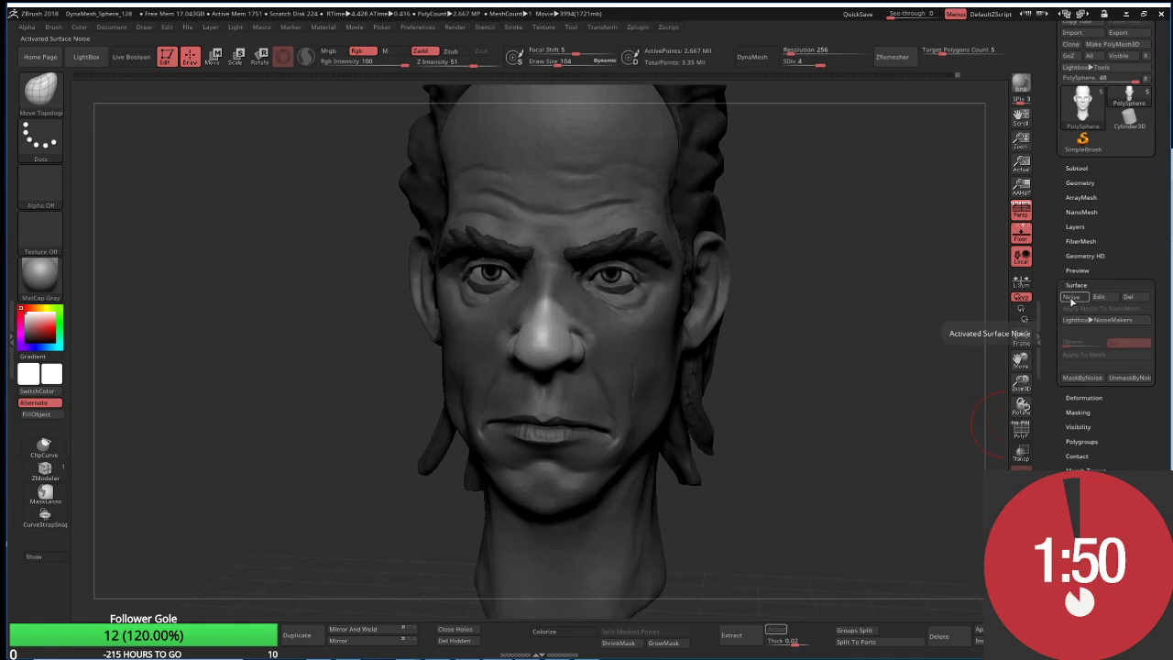
click(1079, 354)
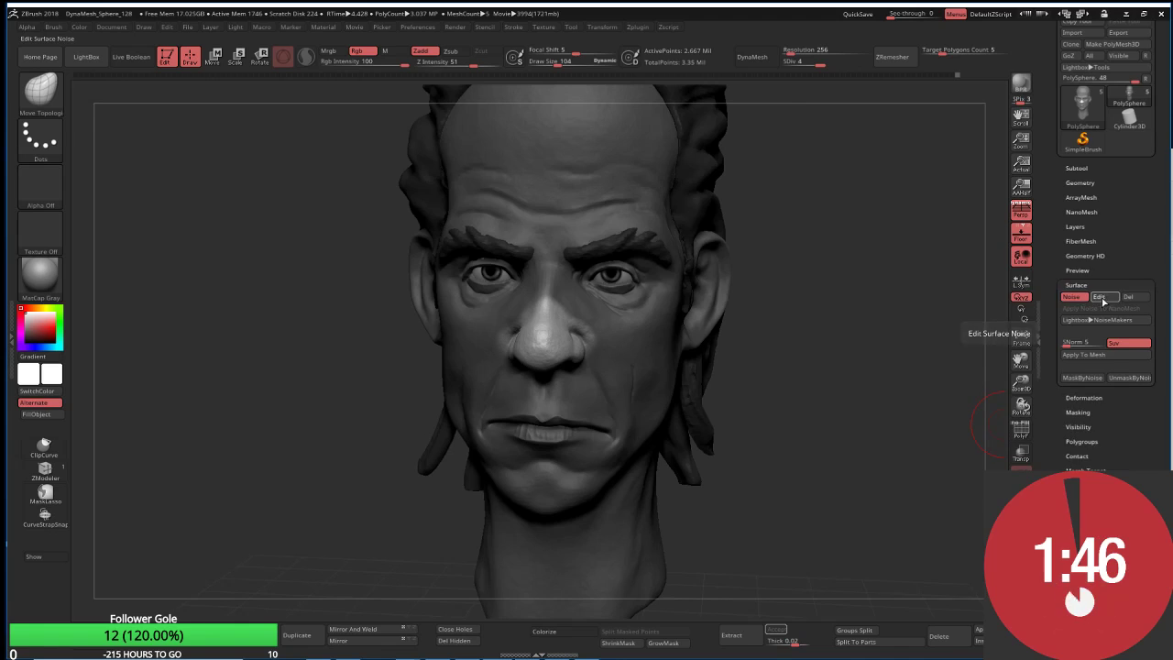
click(1099, 297)
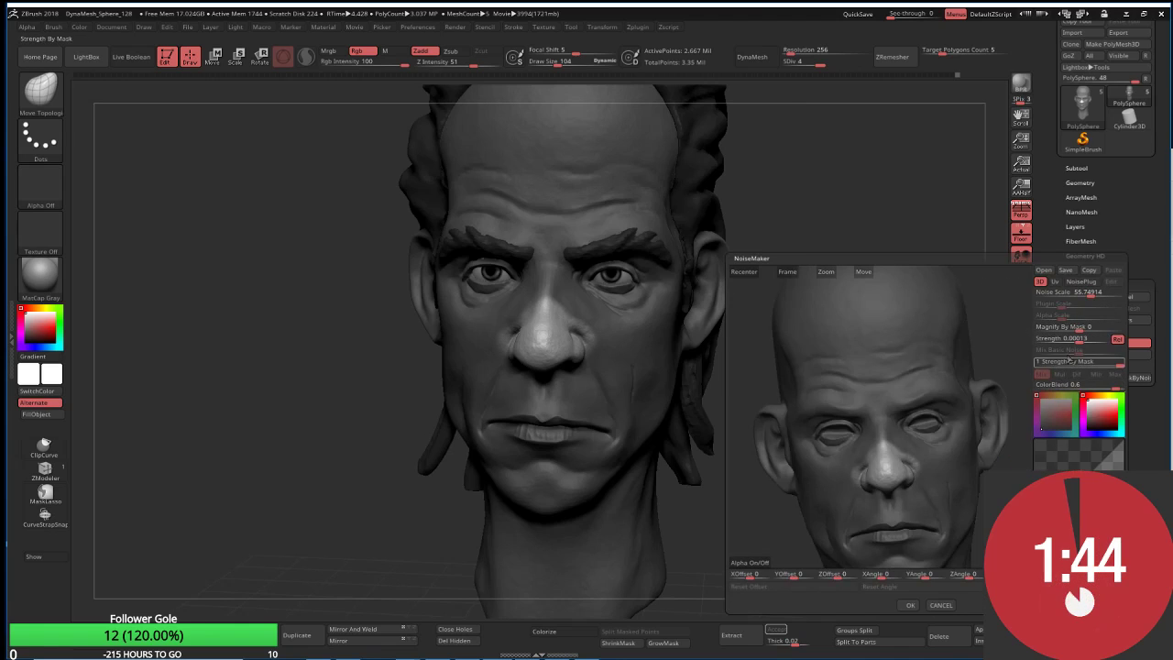
click(1078, 338)
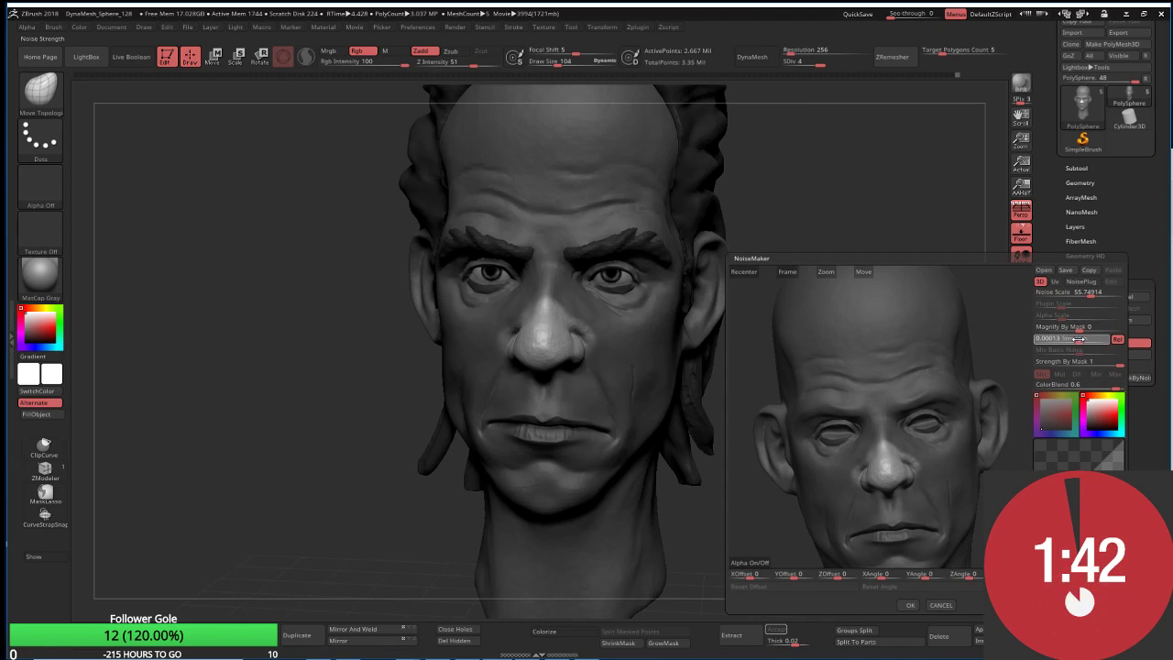
text(0.0007)
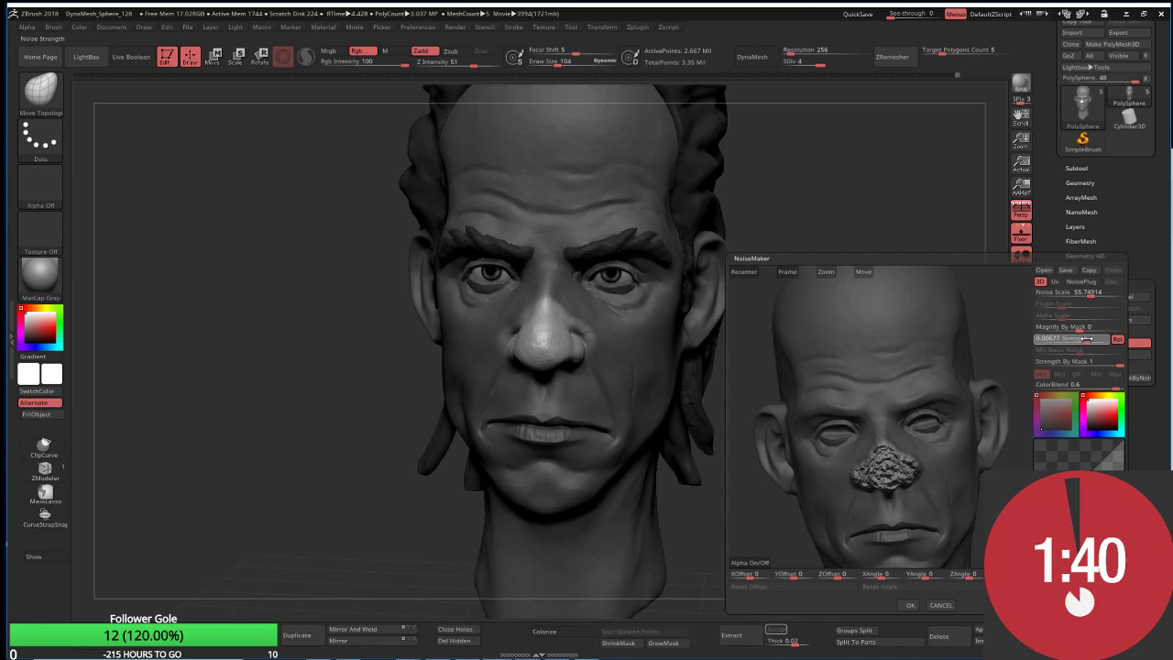
text(0.00048)
key(Return)
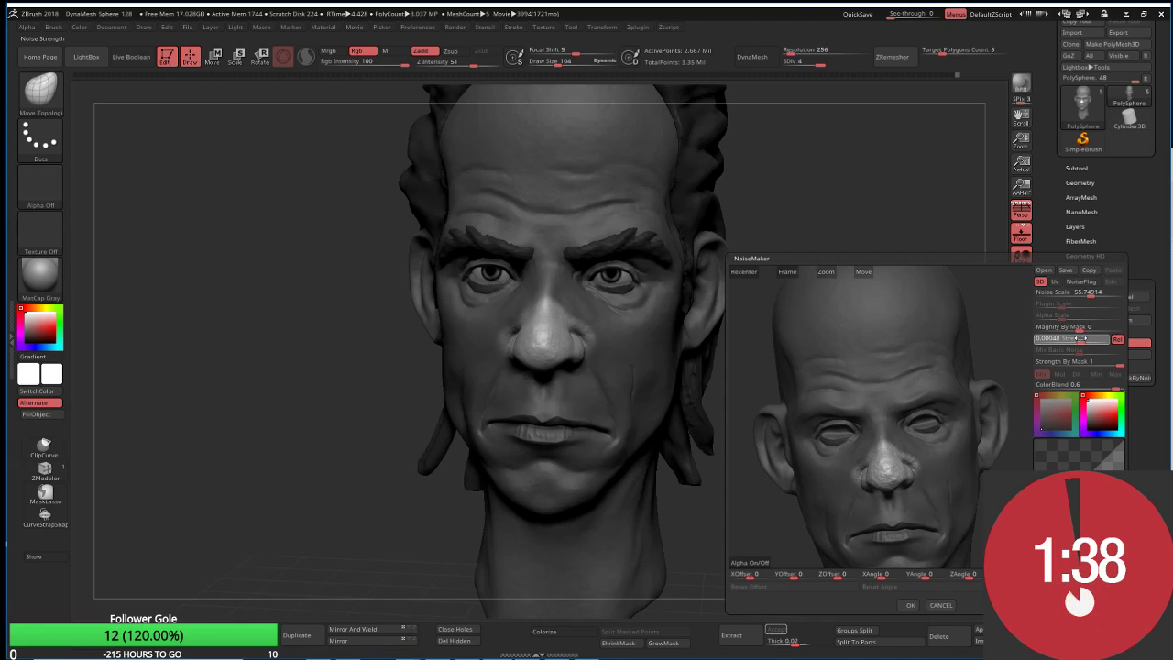
drag(1078, 338, 1072, 338)
drag(1090, 293, 1084, 293)
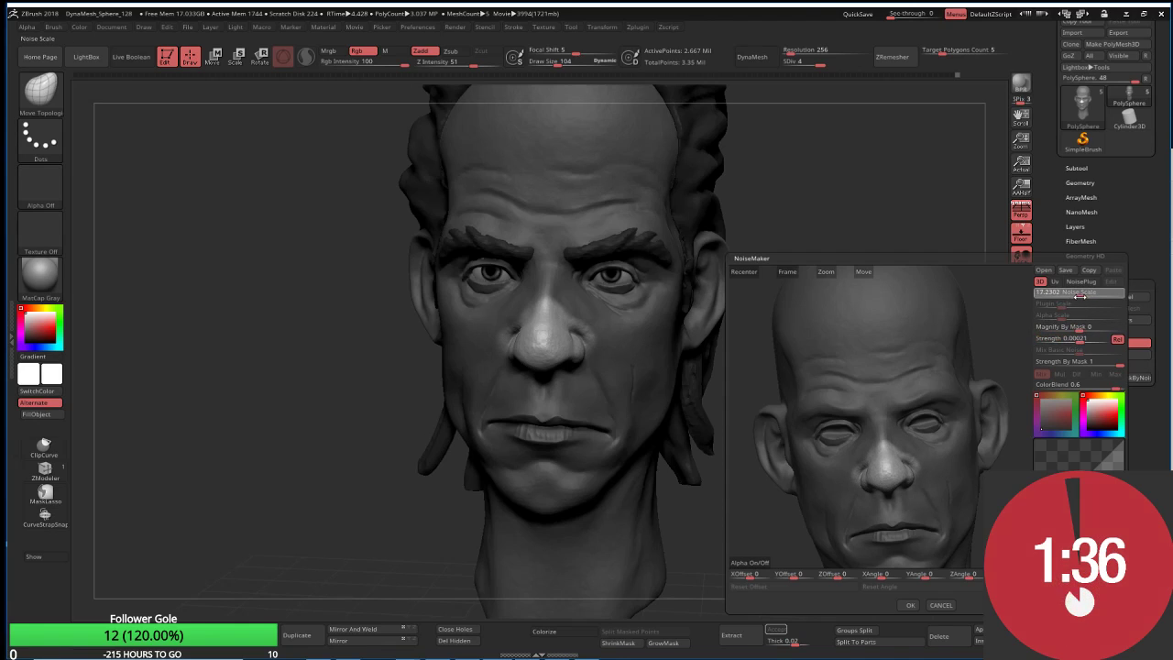
click(1078, 338)
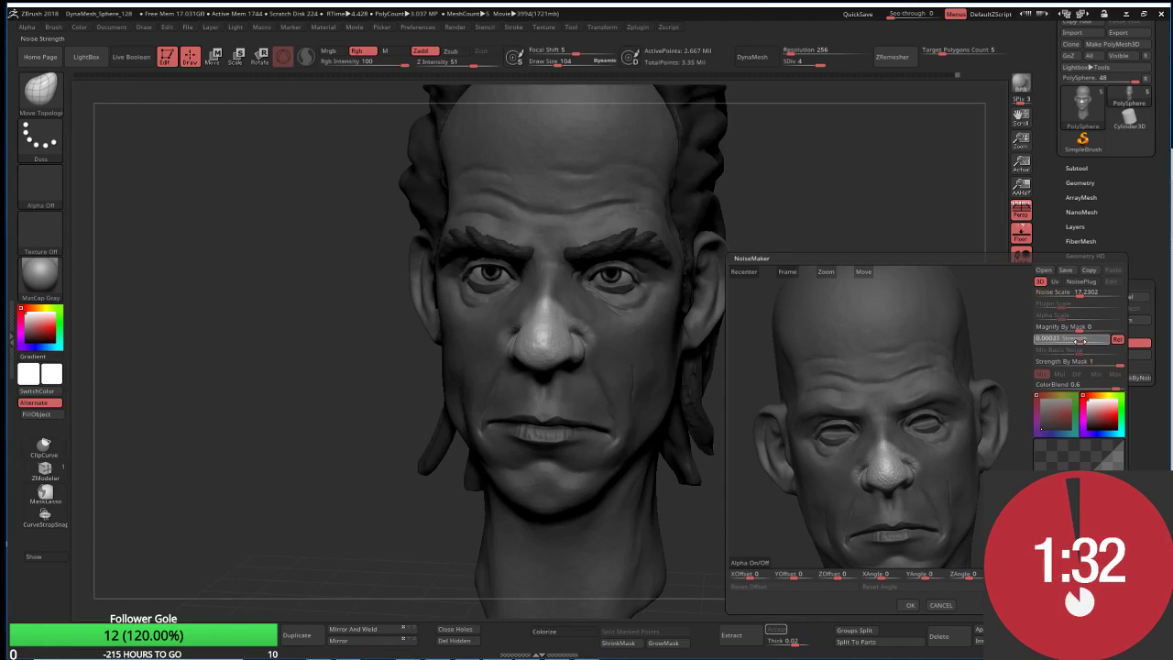
Step: Set Magnify By Mask to -0.03334 and Strength to 0.00032, then accept
drag(1080, 340, 1070, 341)
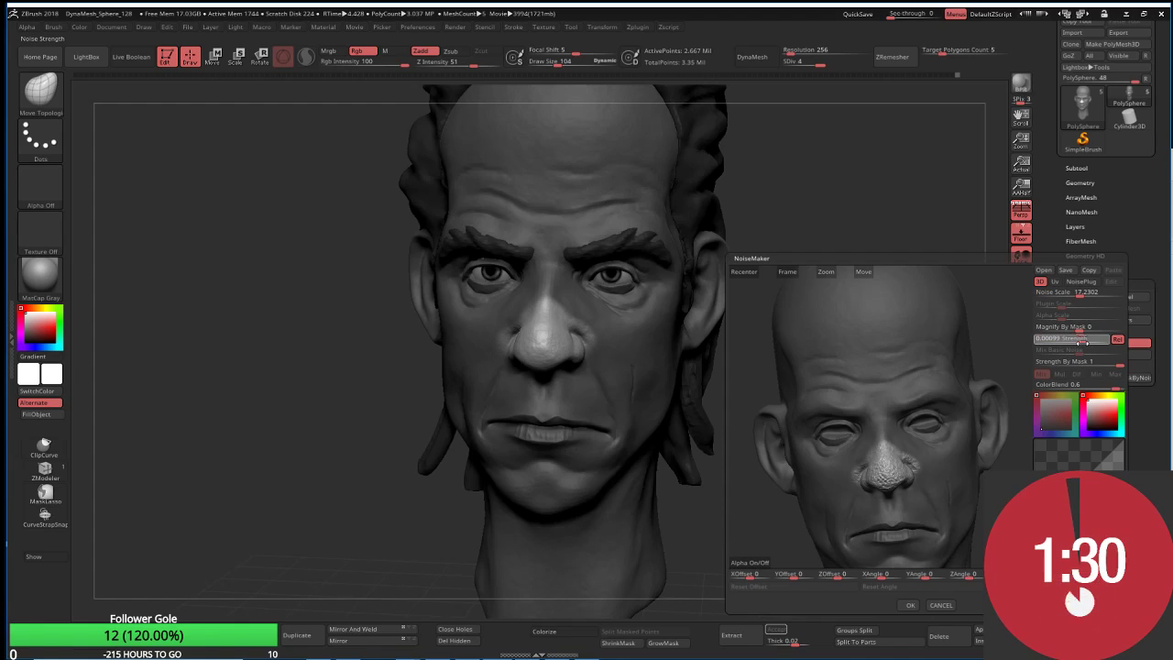
drag(1079, 341, 1084, 355)
text(0.0007)
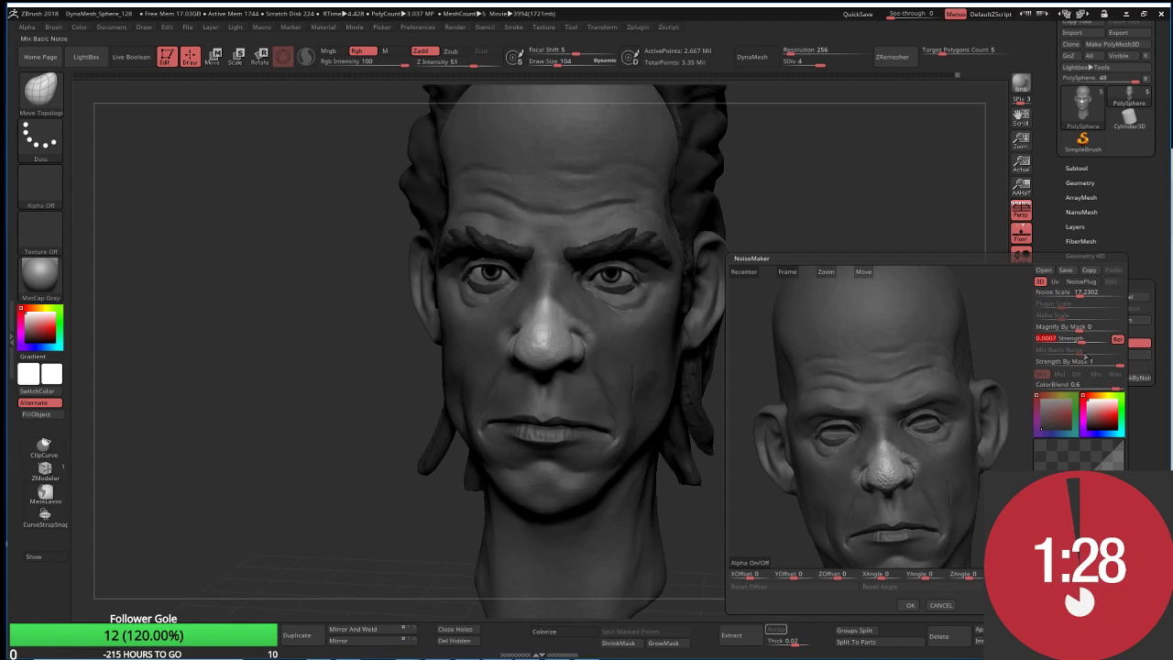
click(1068, 327)
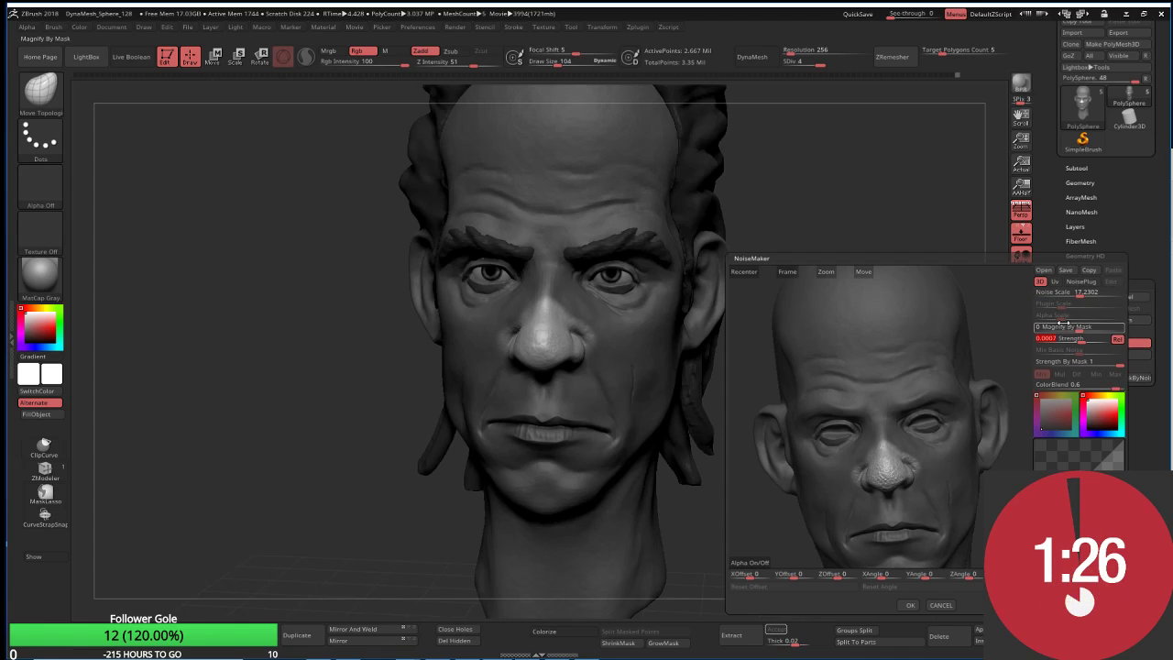
click(1079, 326)
text(.00182)
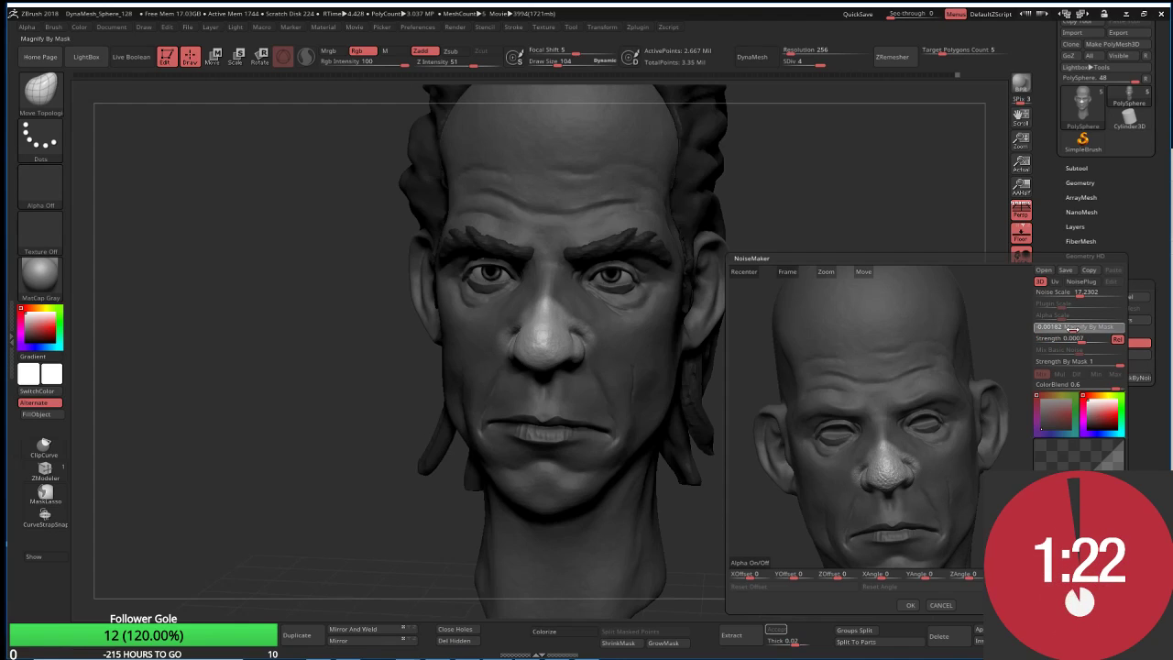
drag(1073, 327, 1066, 327)
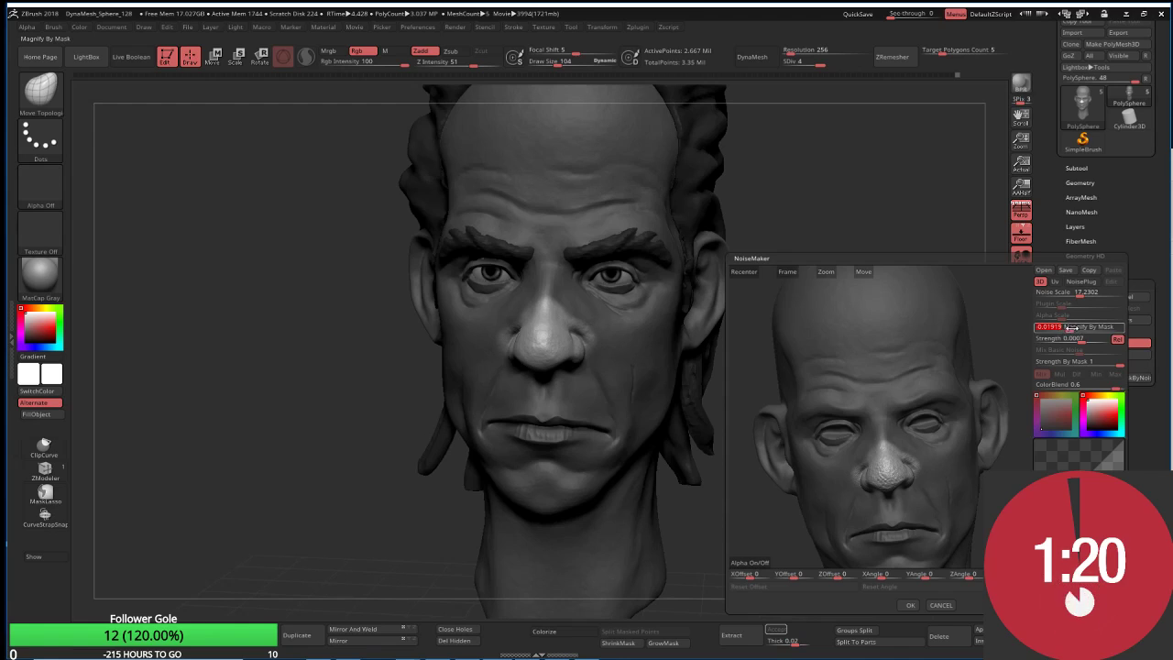
click(1081, 338)
text(0.00007)
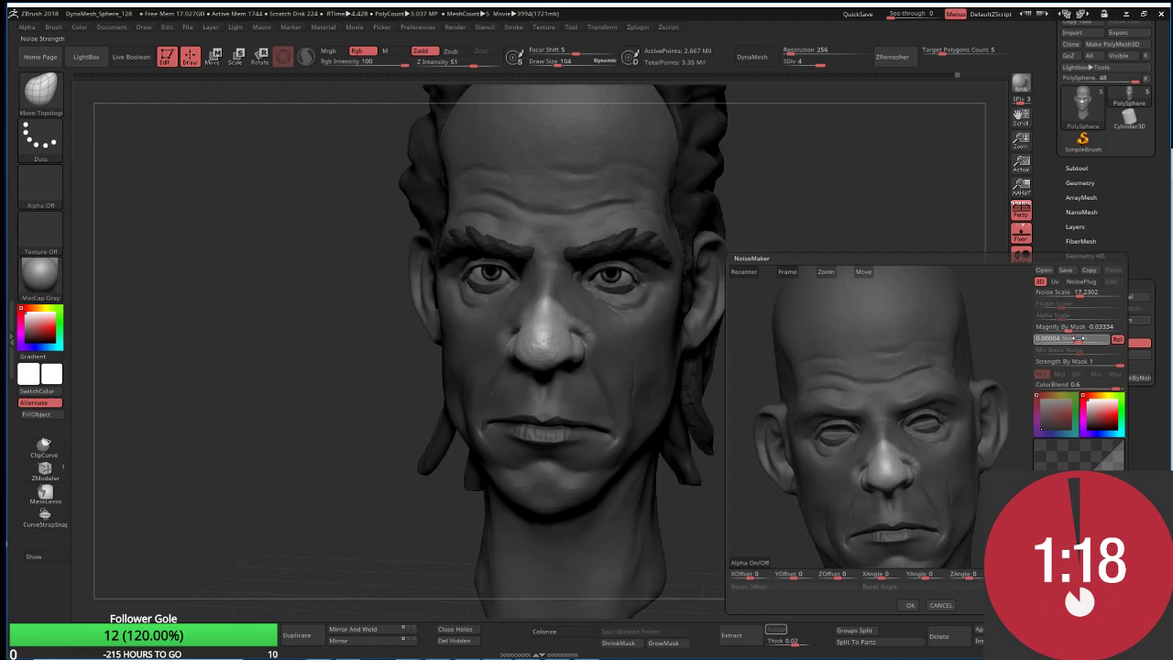
drag(1076, 338, 1078, 338)
text(0.00032)
key(Return)
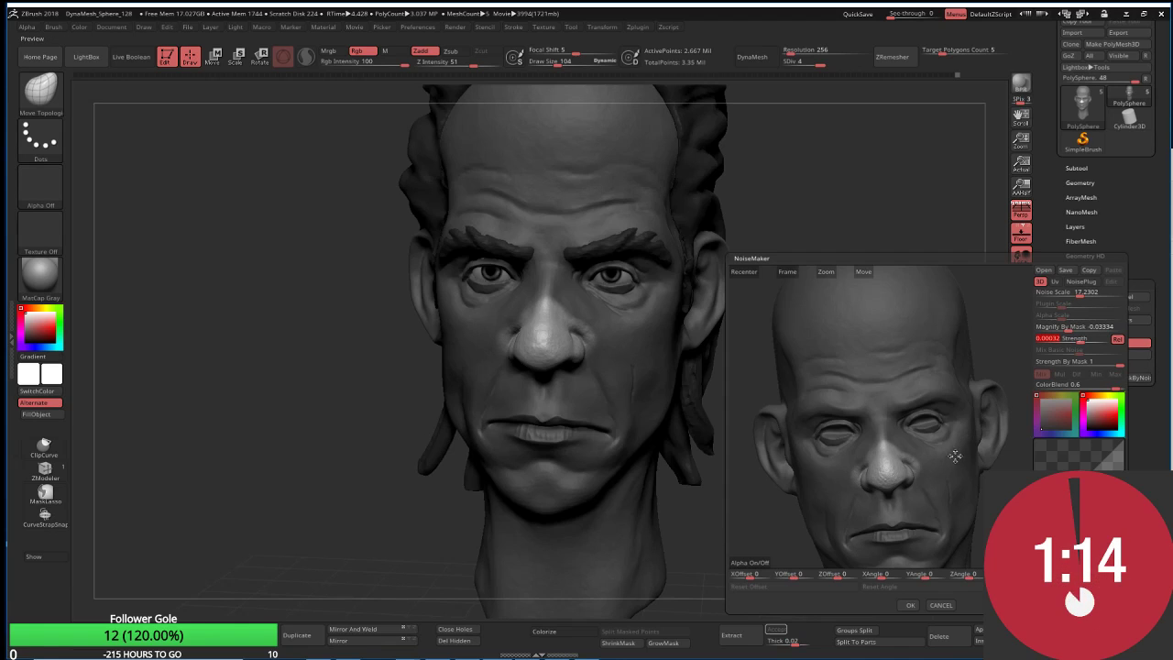
click(910, 605)
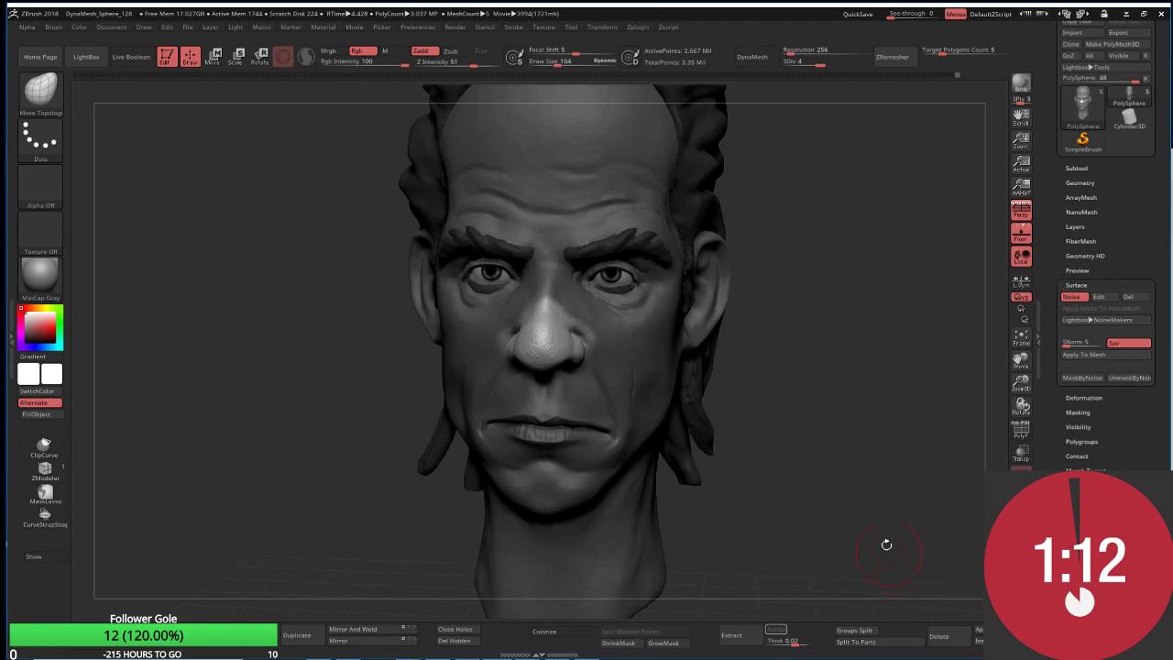
Step: Apply the fine noise to the head mesh and fill the model white with FillObject
mouse_move(777, 343)
alt+mouse_down()
mouse_move(885, 355)
mouse_move(859, 314)
alt+mouse_up()
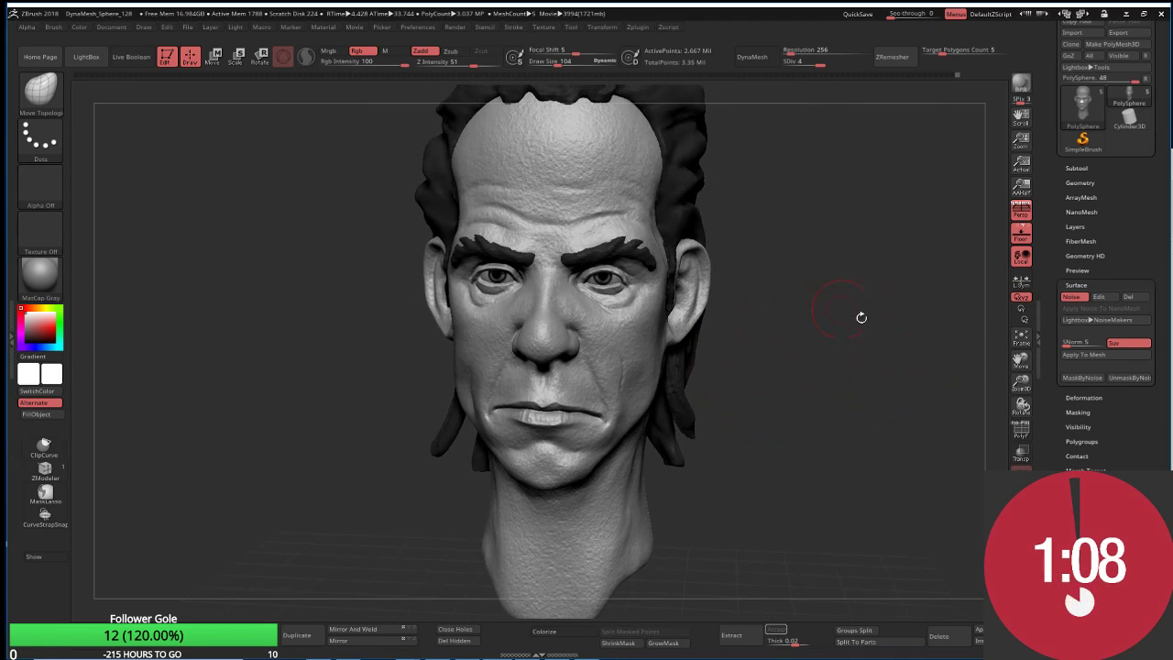
click(1081, 357)
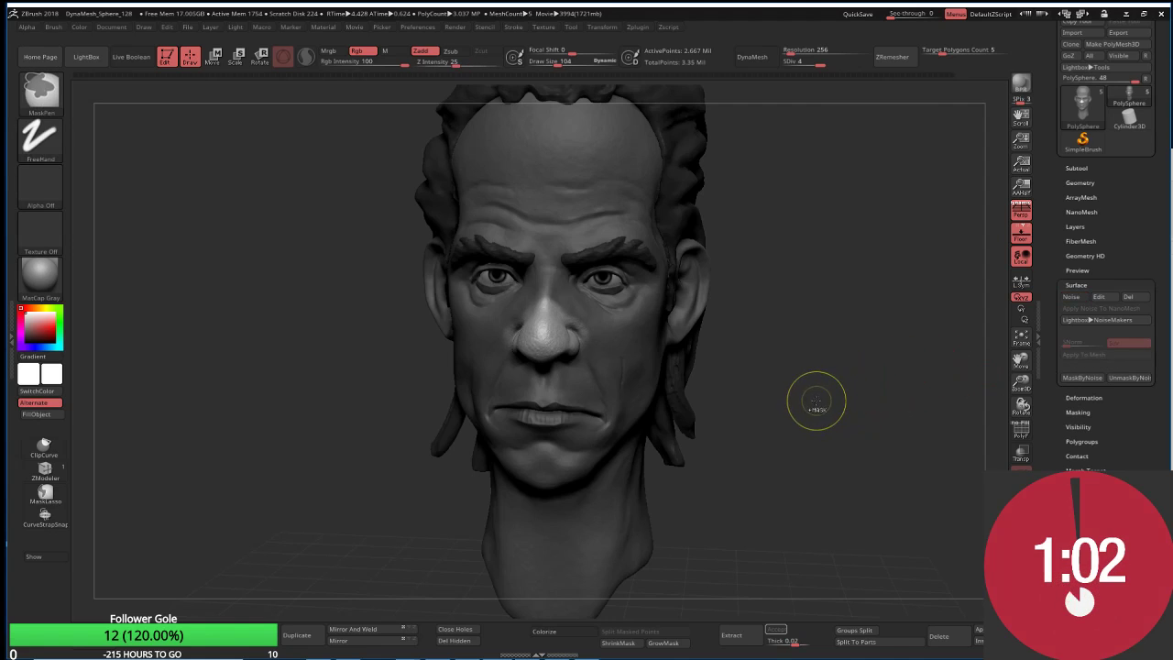
alt+drag(851, 350, 888, 355)
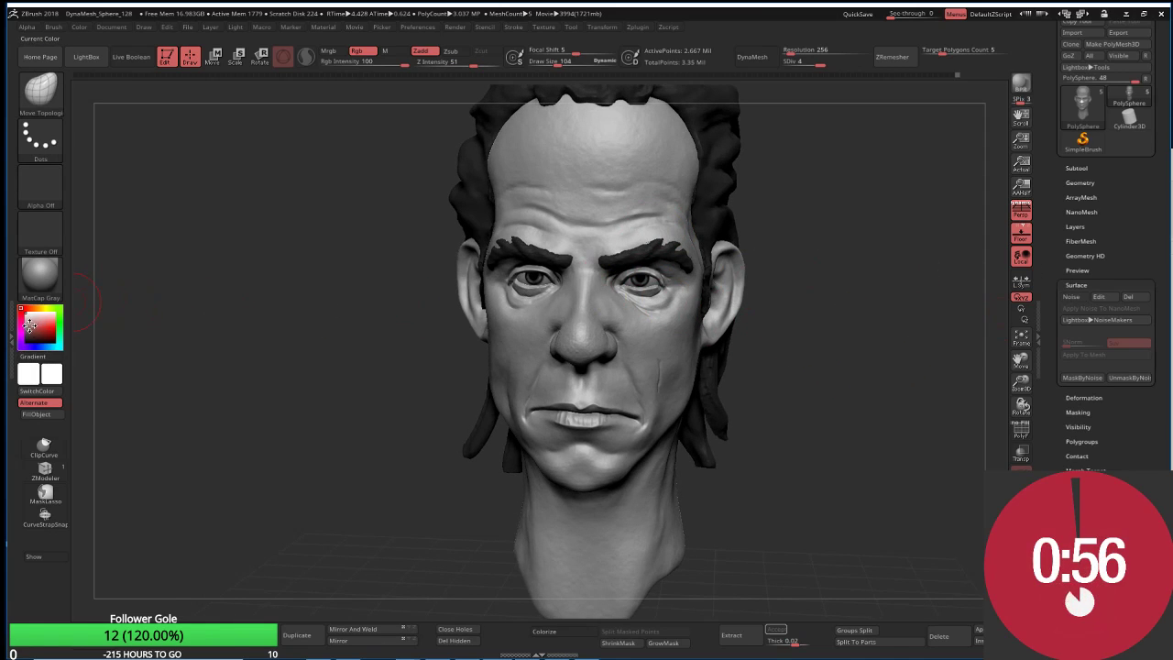
click(38, 414)
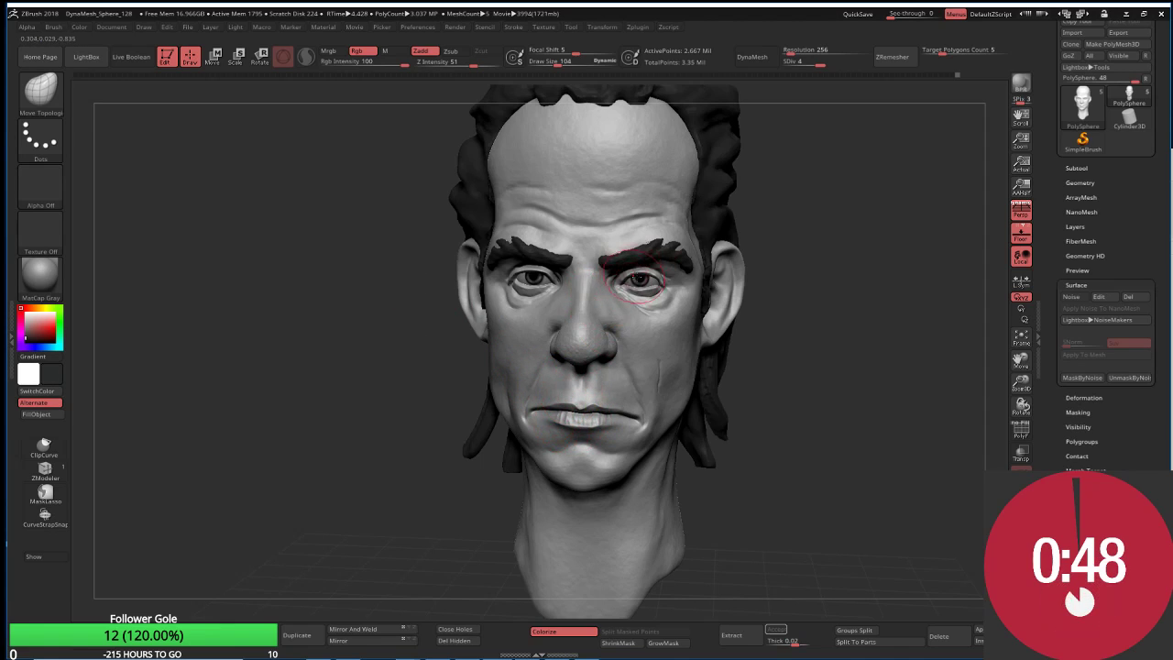
Step: Switch to the Standard brush (BST) and paint dark around both eye sockets
click(40, 89)
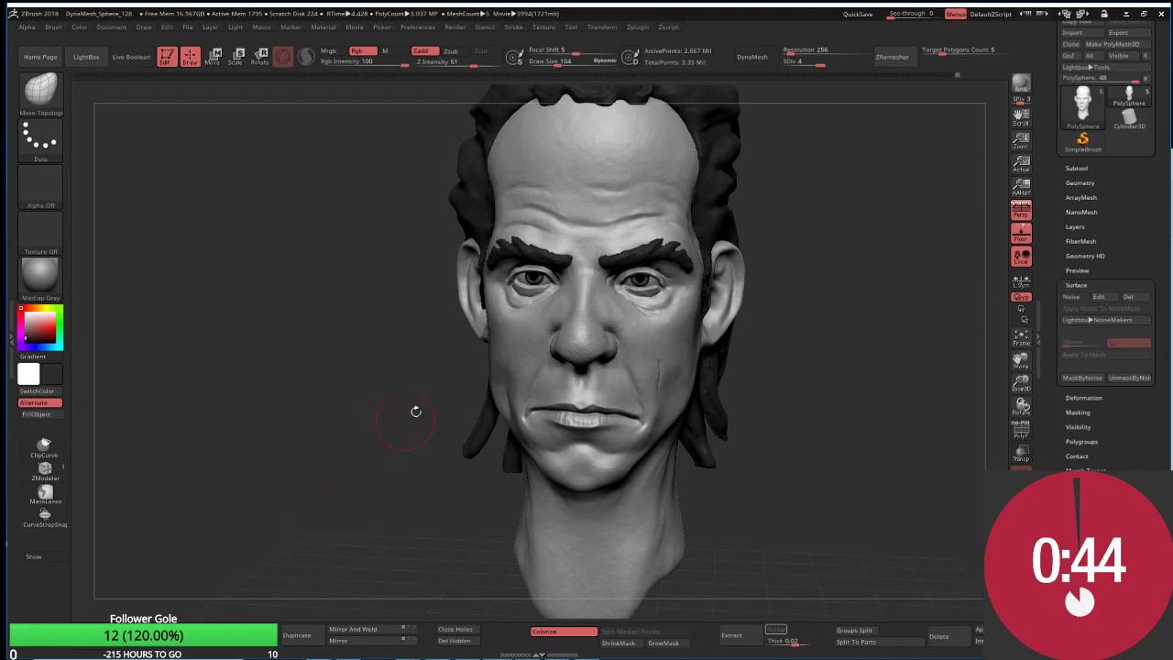
key(b)
key(s)
key(t)
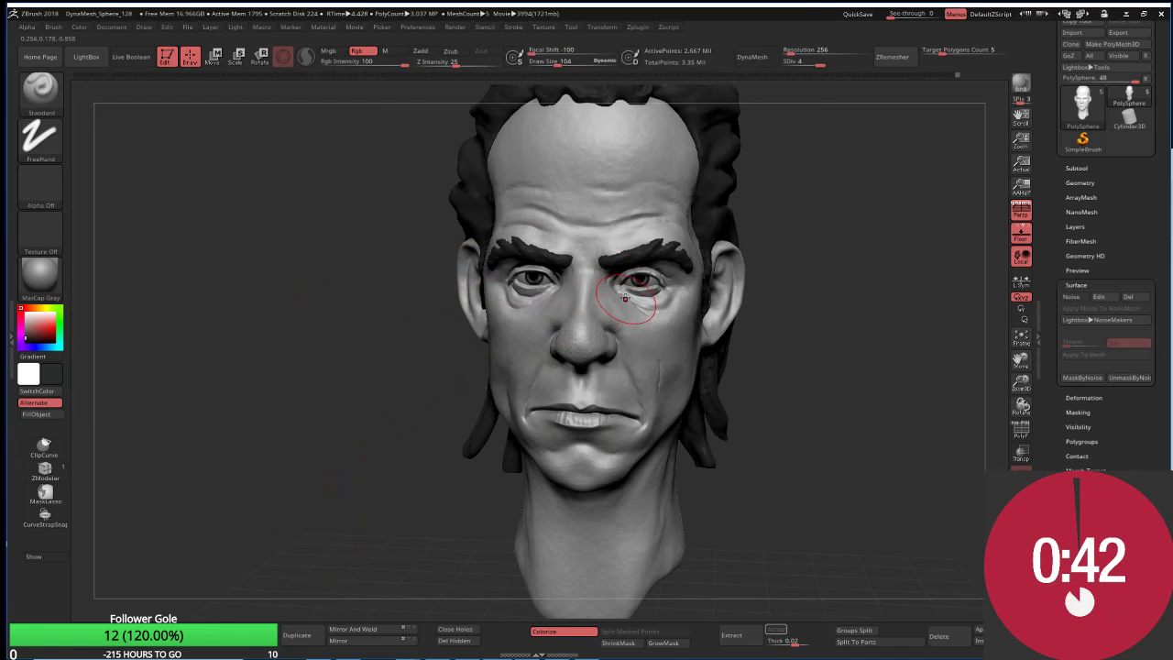
drag(624, 298, 679, 289)
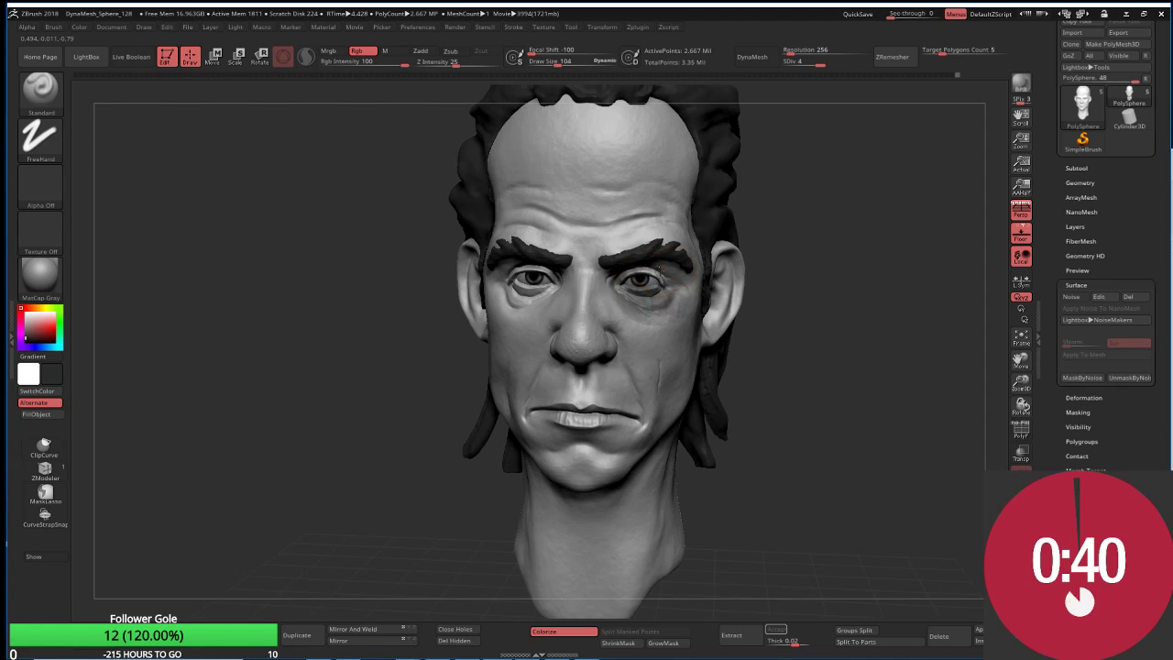
drag(541, 274, 517, 293)
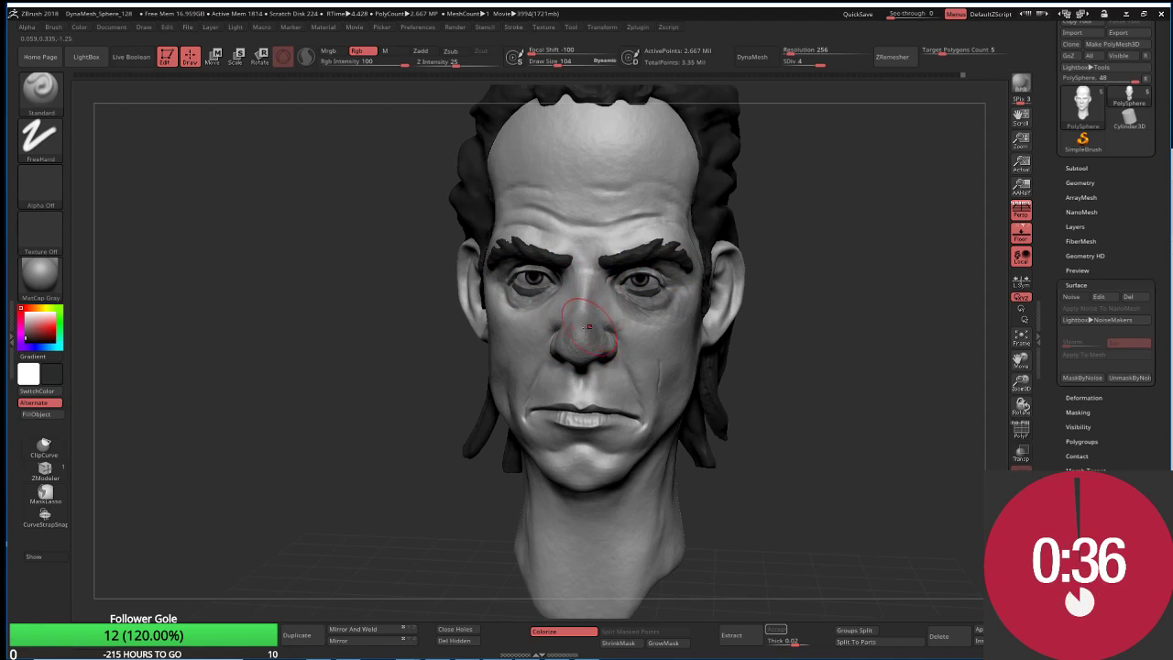
Step: Darken the lip crease with the brush at size 42, then enlarge it to 258
key(s)
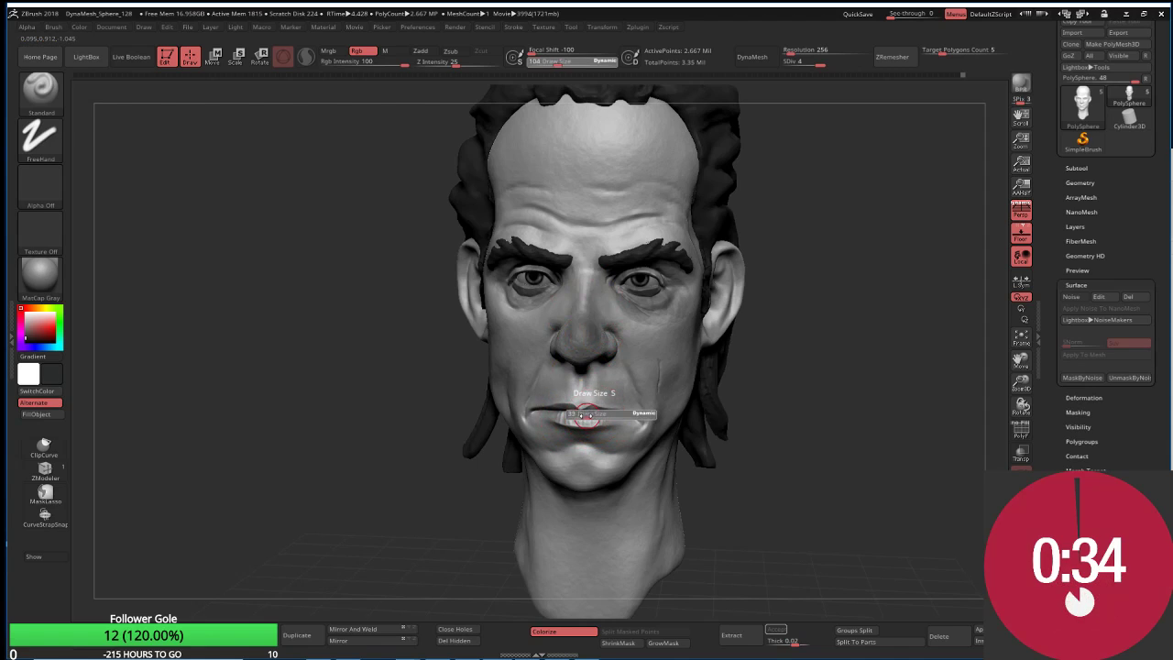
drag(587, 408, 546, 412)
drag(536, 415, 595, 415)
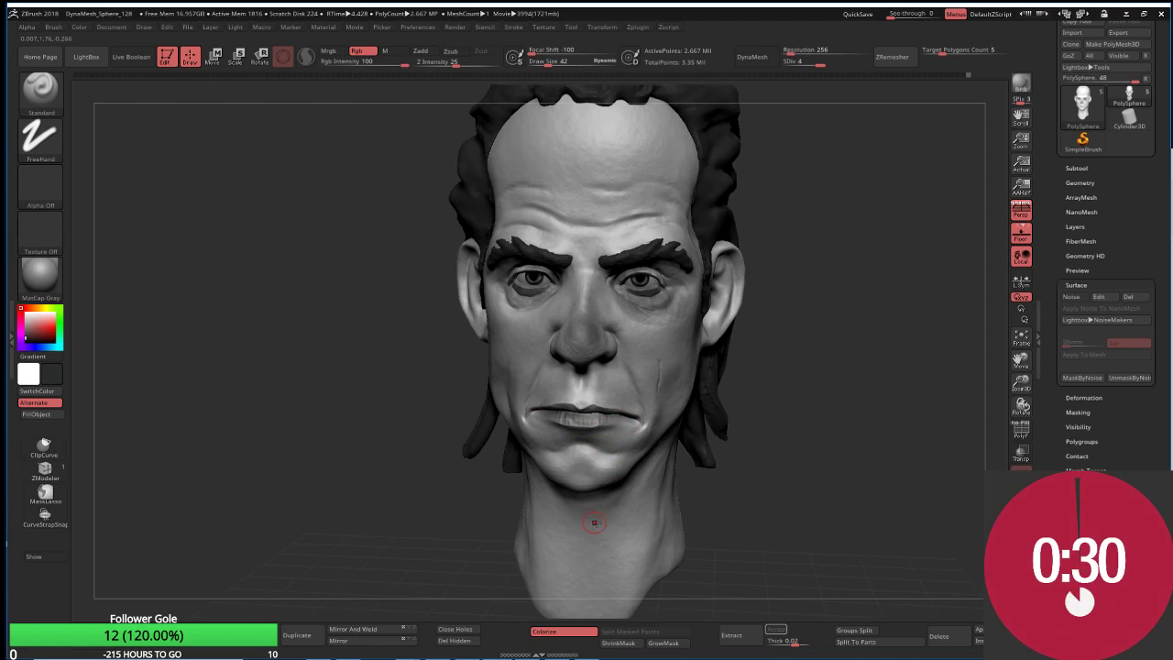
key(s)
mouse_move(594, 523)
mouse_down()
mouse_move(649, 516)
mouse_move(525, 562)
mouse_up()
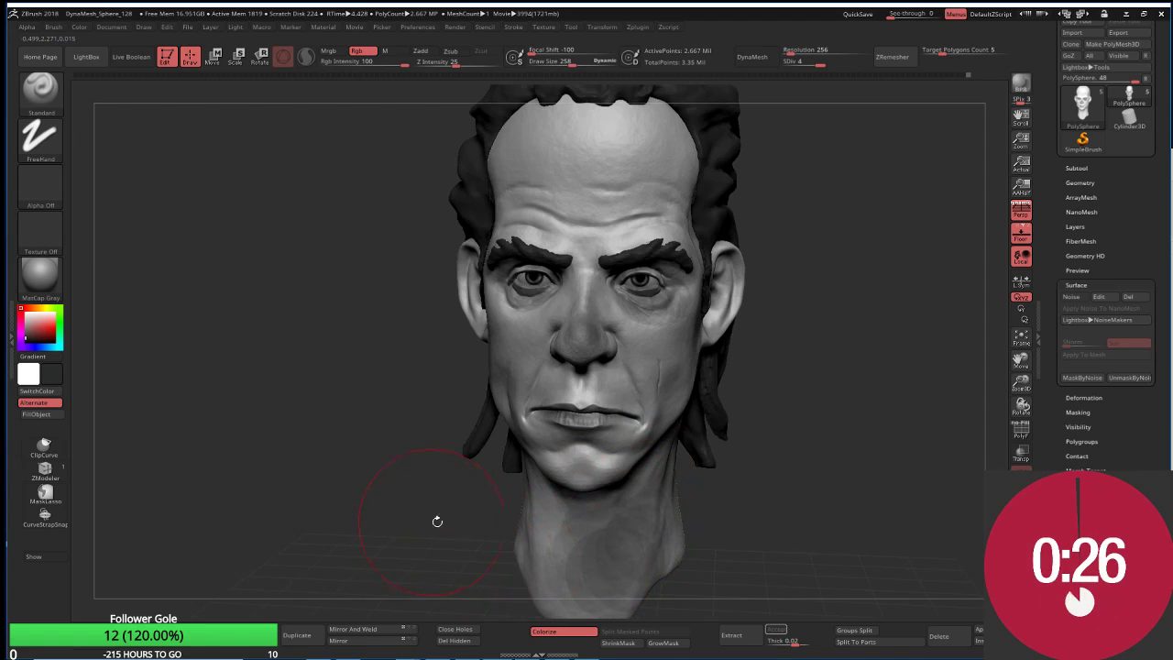
Step: Turn the head through side and three-quarter views back to front, and set brush size 39
drag(437, 521, 484, 539)
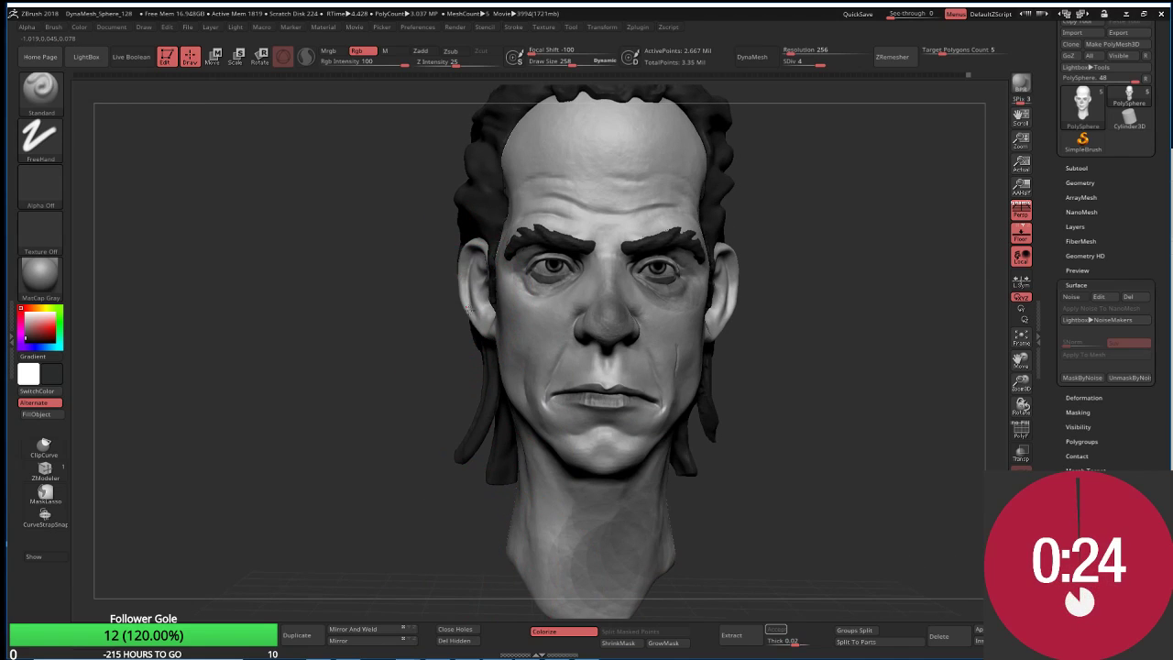
mouse_move(787, 340)
mouse_down()
mouse_move(767, 329)
mouse_move(796, 308)
mouse_move(833, 317)
mouse_up()
key(s)
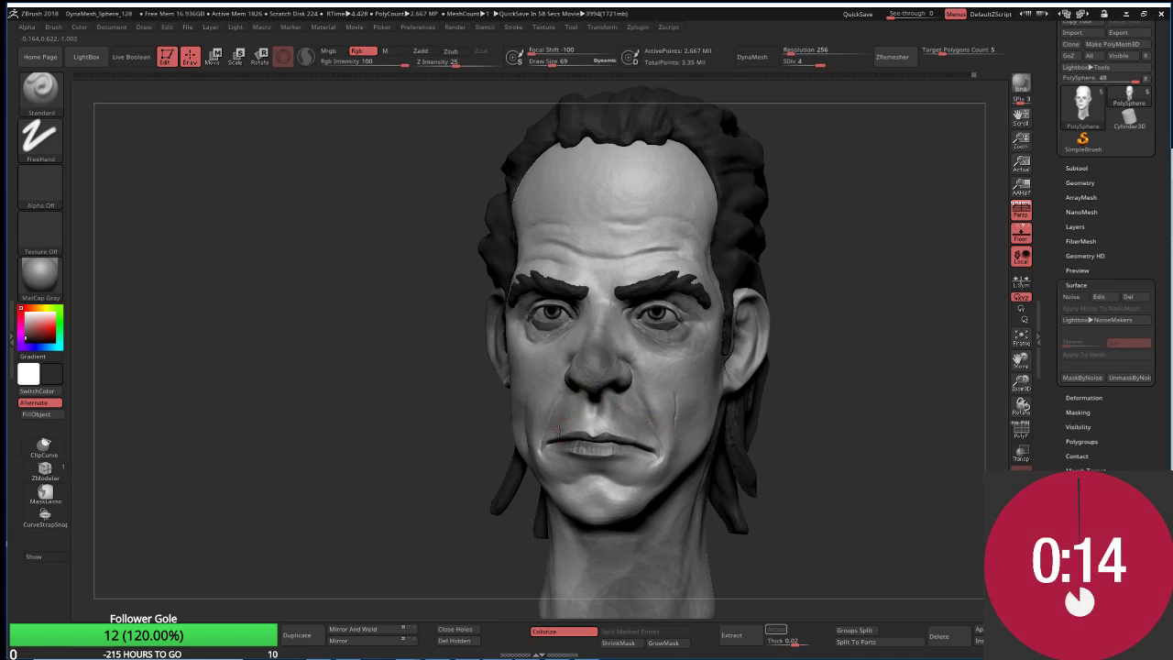
right_drag(559, 429, 561, 419)
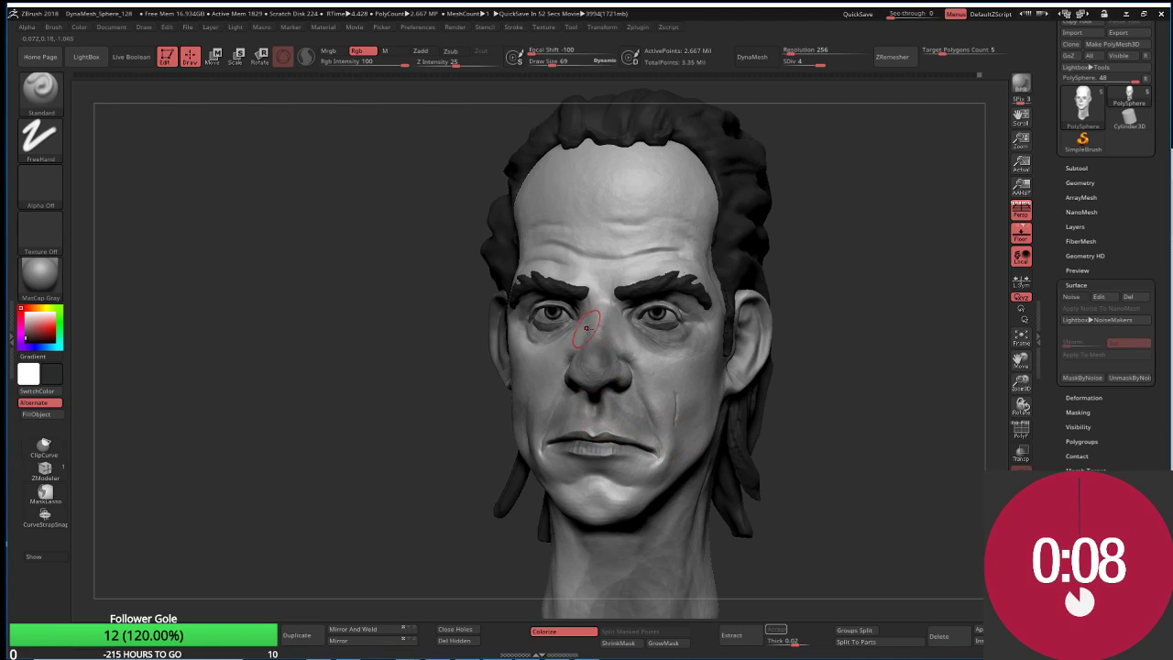
right_drag(600, 324, 550, 326)
right_drag(843, 330, 786, 343)
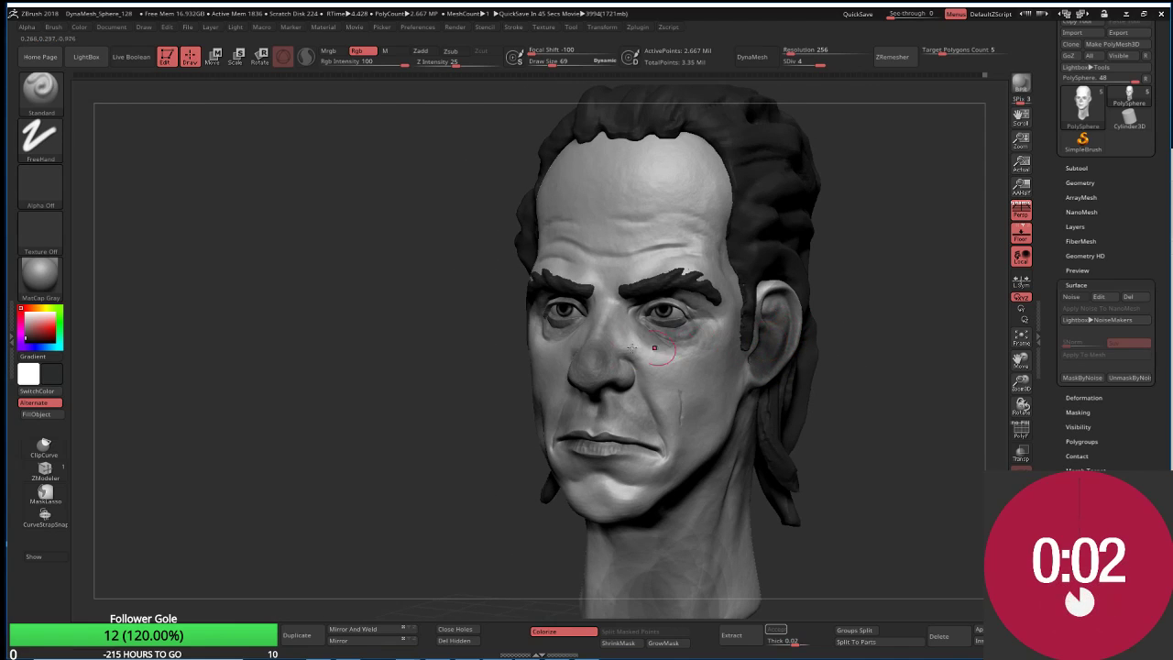
right_drag(654, 347, 505, 349)
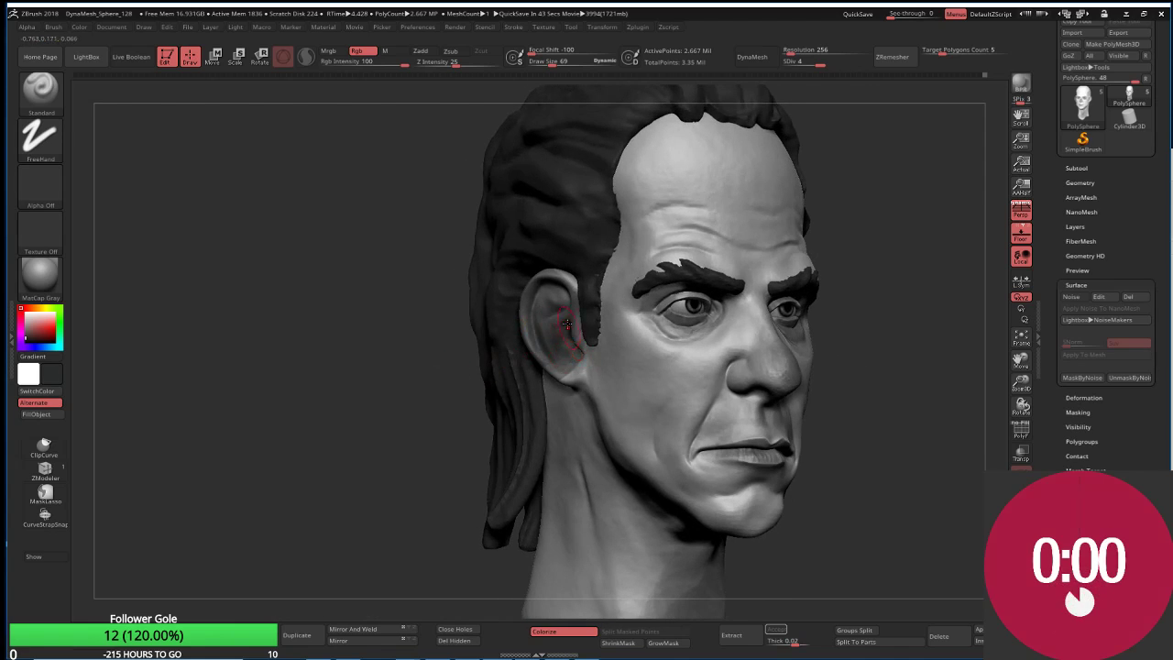
right_drag(895, 361, 693, 352)
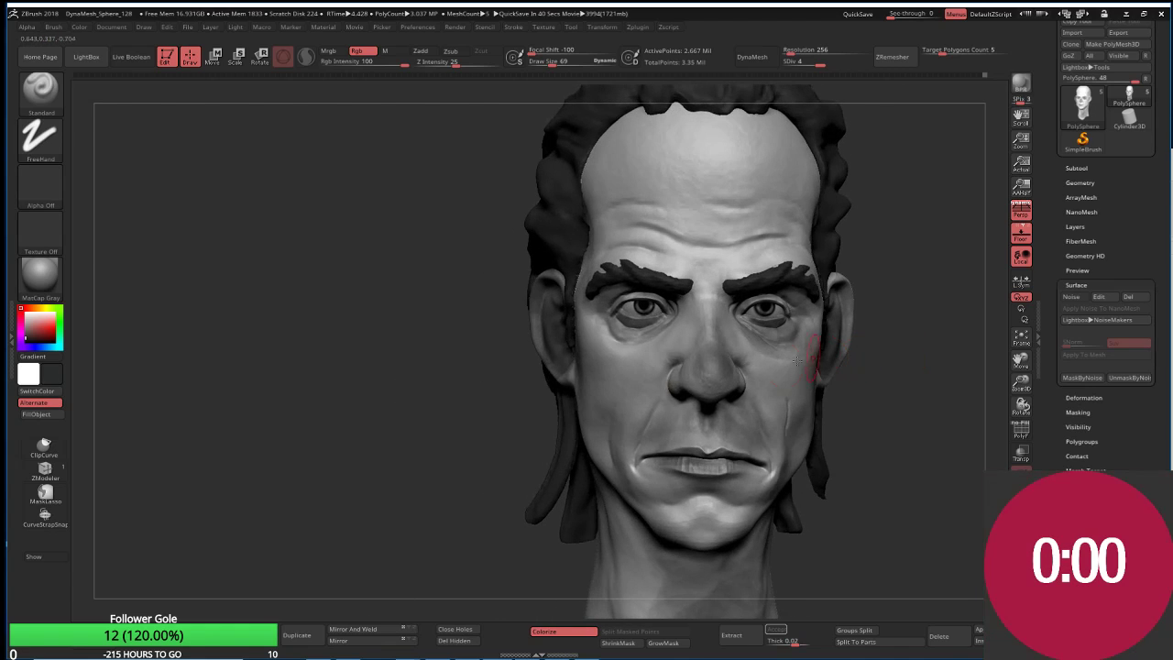
drag(712, 465, 722, 455)
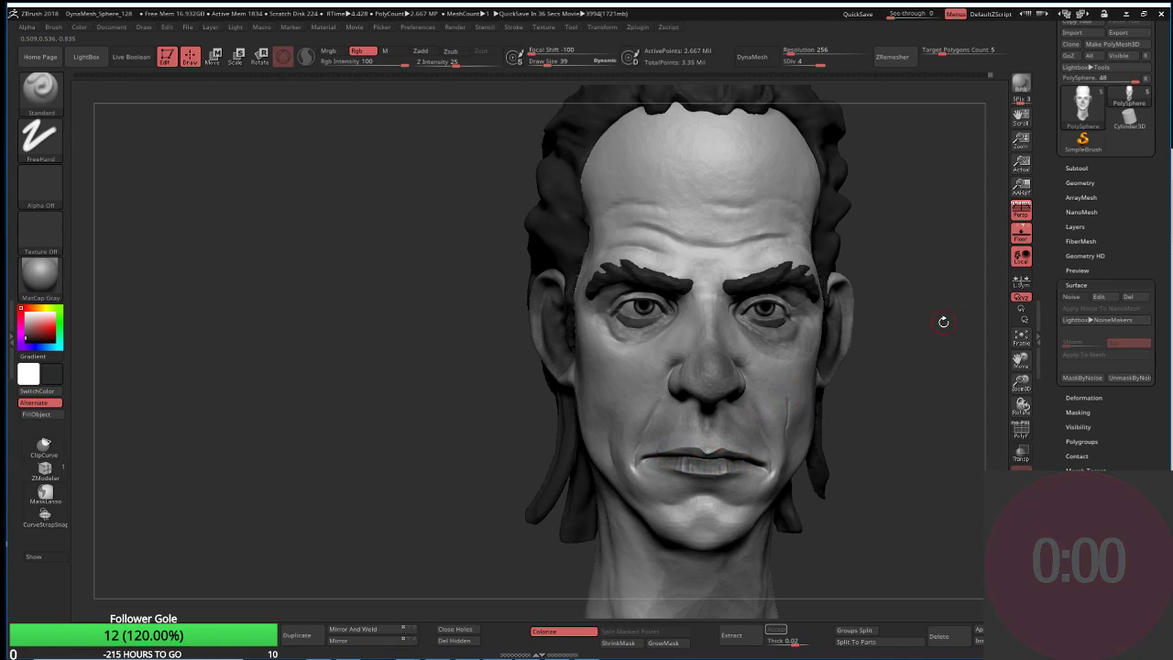
Step: Turn the head to a side profile and start a Best render with GI shadows
mouse_move(941, 320)
mouse_down()
mouse_move(833, 295)
mouse_move(771, 333)
mouse_move(778, 288)
mouse_move(768, 278)
mouse_up()
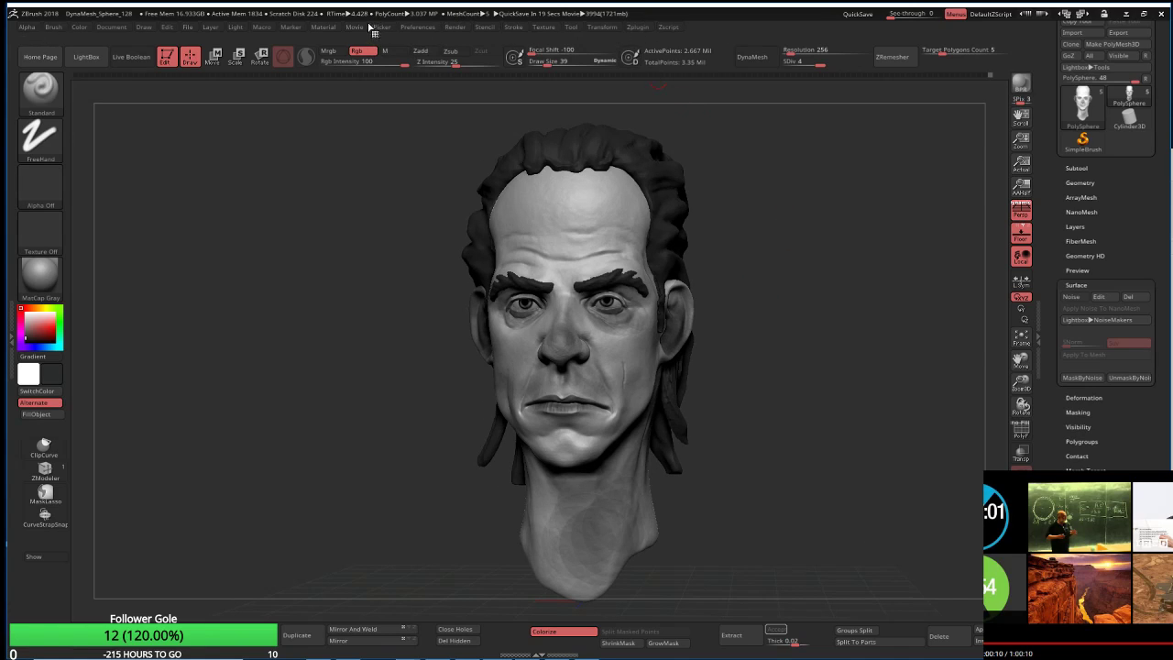
click(455, 27)
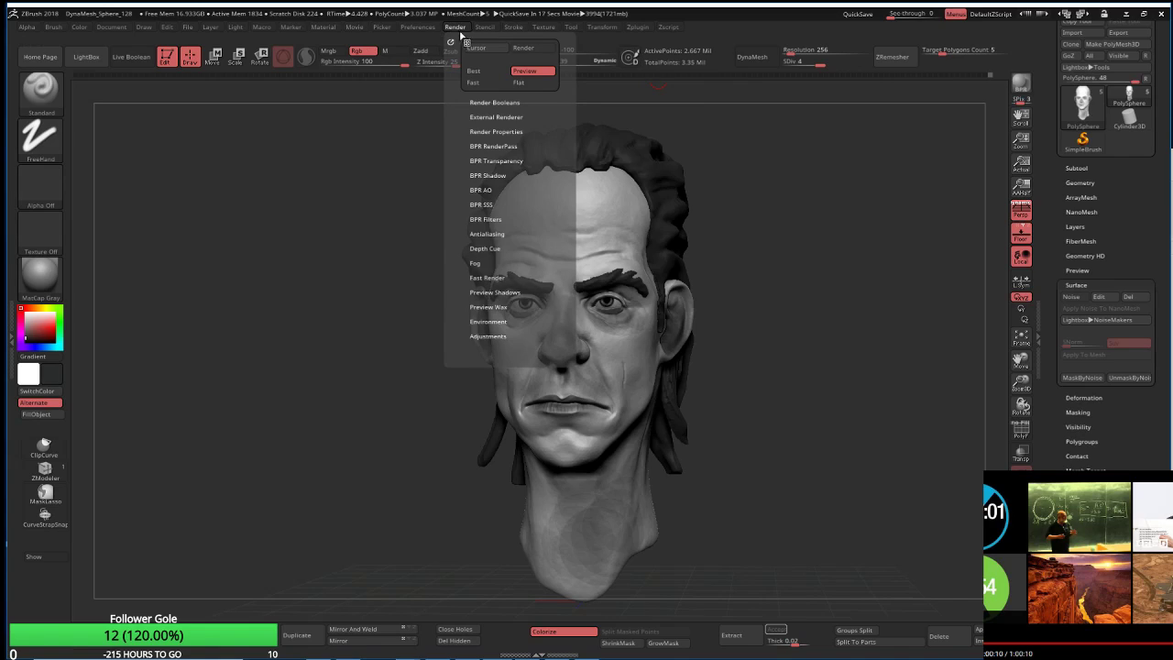
click(487, 77)
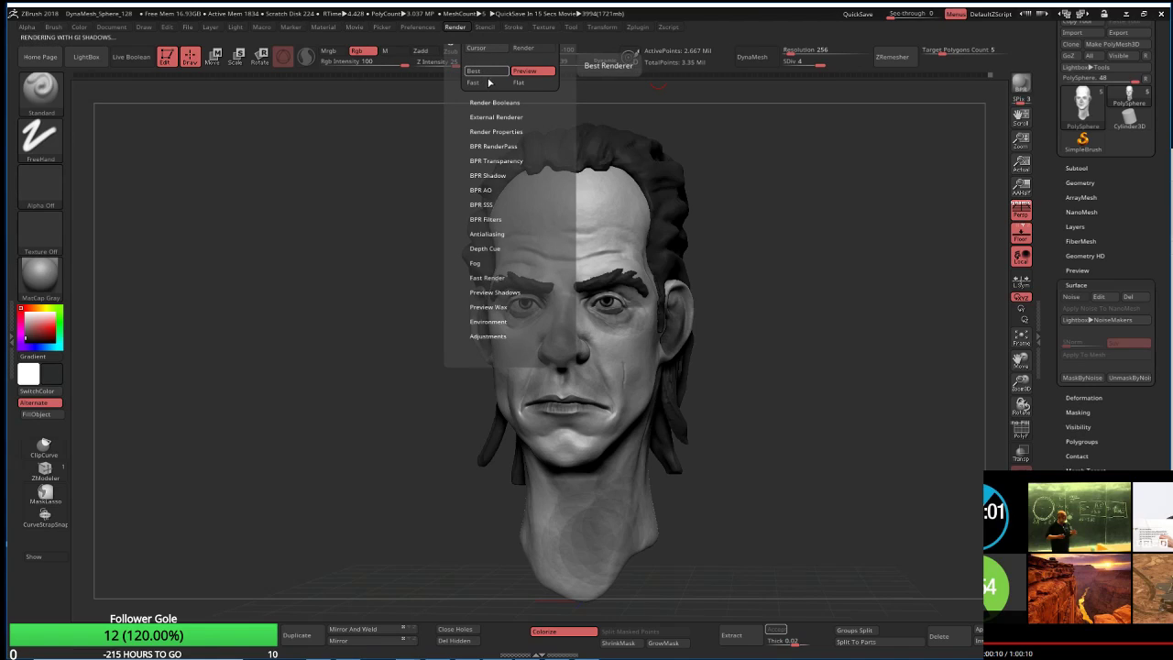